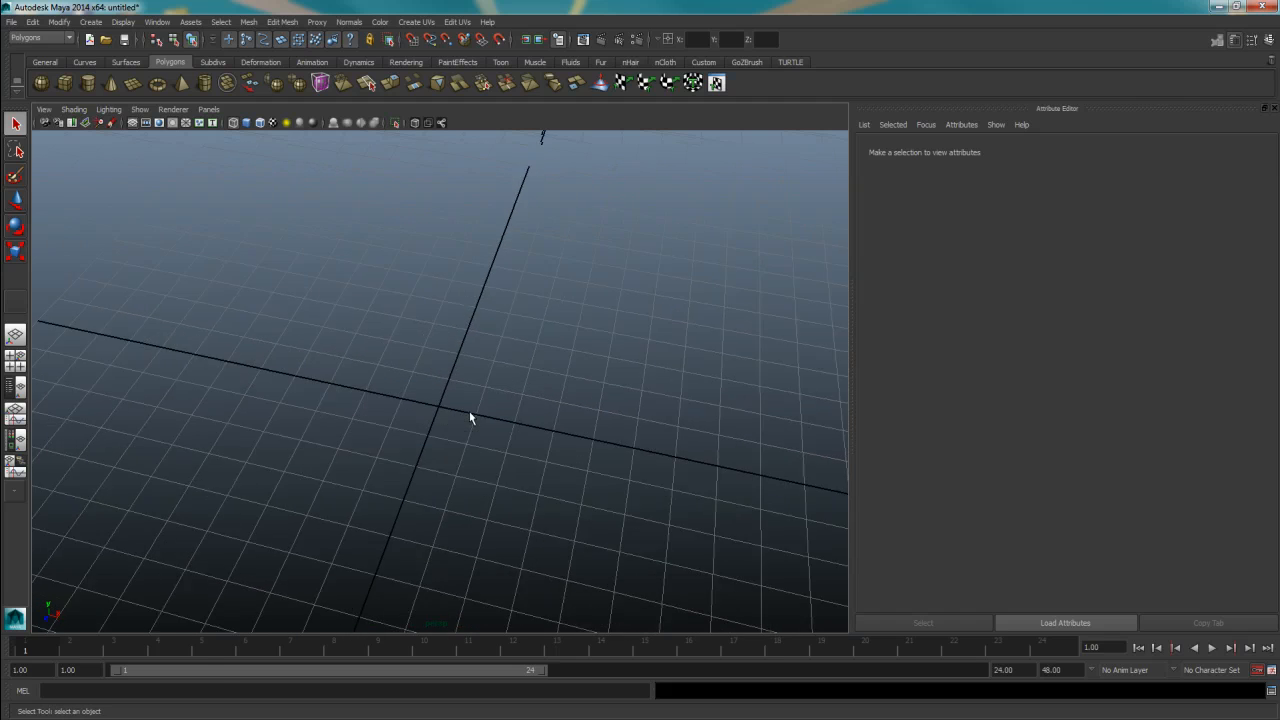
Step: Create a flat polygon cylinder centred on the grid origin, about 0.97 in radius and 0.07 high
left_click(88, 85)
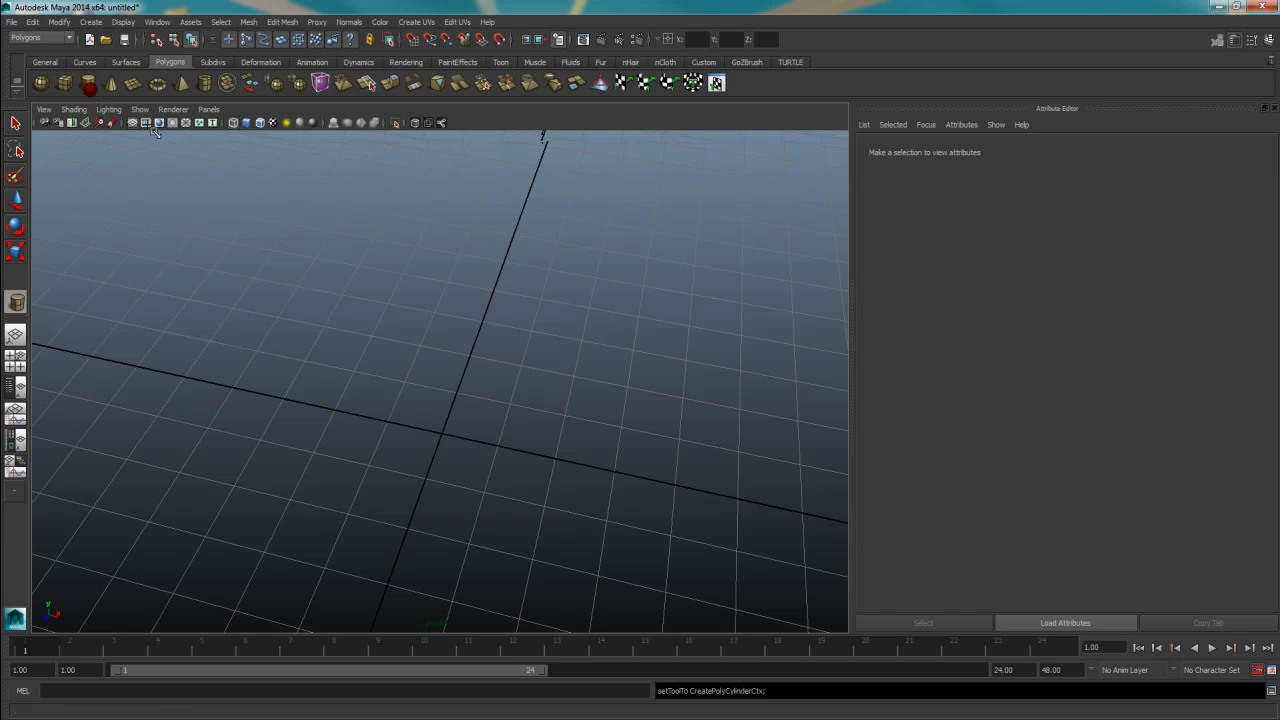
mouse_move(560, 526)
right_mouse_down("alt")
mouse_move(523, 526)
mouse_move(580, 526)
right_mouse_up("alt")
middle_click_drag(492, 498, 495, 455, "alt")
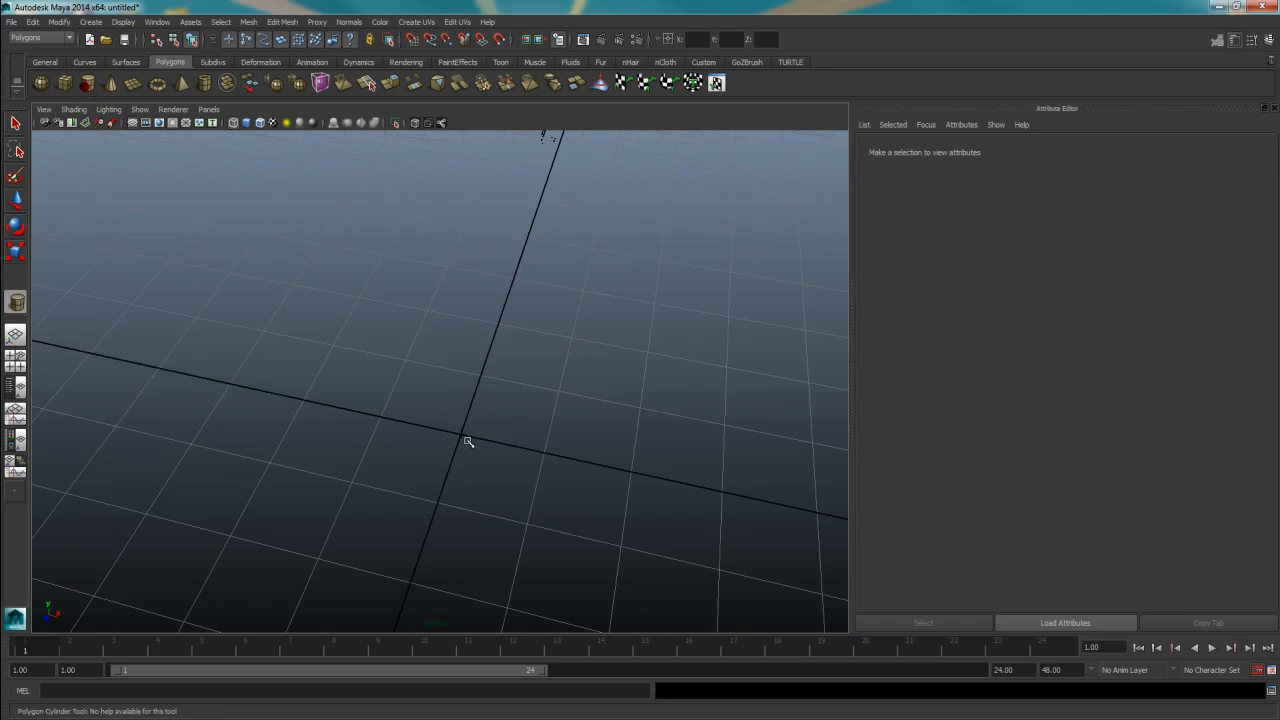
left_click_drag(465, 438, 508, 425)
scroll(483, 467, "up", 3)
left_click_drag(483, 467, 514, 482, "alt")
scroll(514, 482, "up", 3)
scroll(508, 480, "down", 3)
scroll(502, 475, "up", 1)
middle_click_drag(502, 475, 480, 440, "alt")
scroll(460, 410, "up", 1)
left_click_drag(500, 480, 428, 462, "alt")
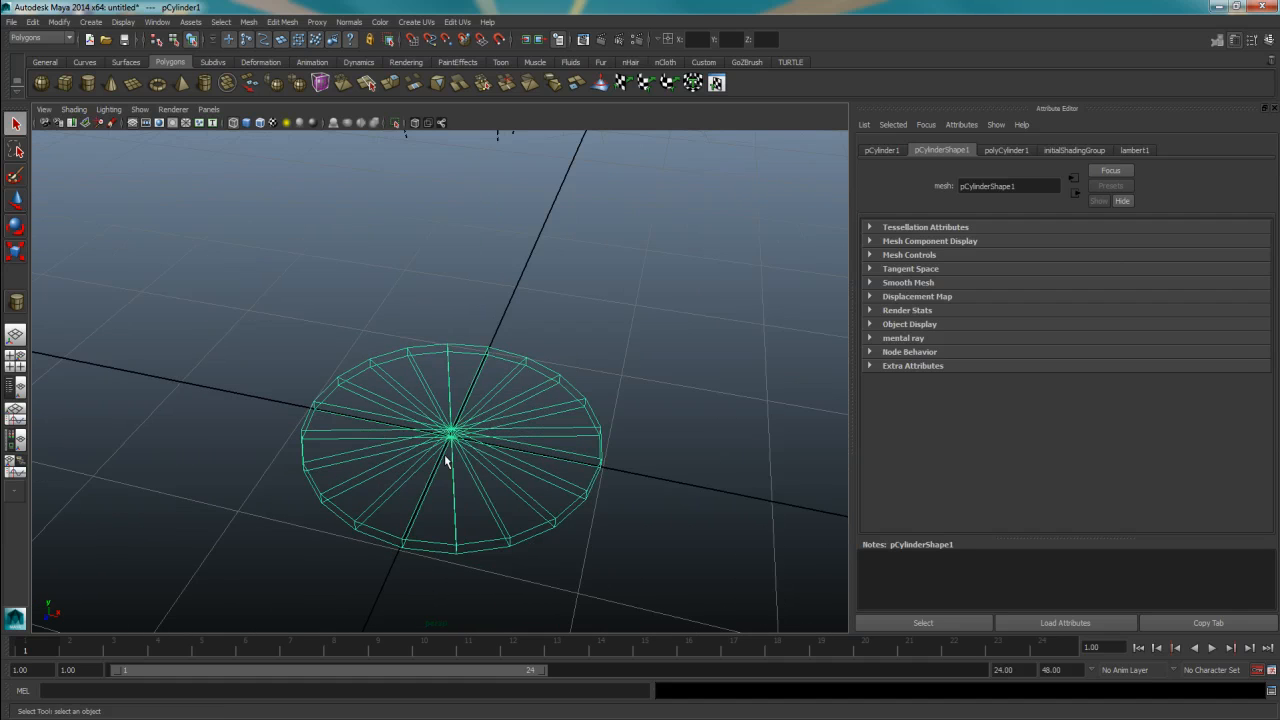
Step: Display the cylinder in shaded mode
key("5")
mouse_move(507, 462)
left_mouse_down("alt")
mouse_move(531, 466)
mouse_move(509, 408)
mouse_move(460, 389)
mouse_move(551, 455)
mouse_move(526, 458)
left_mouse_up("alt")
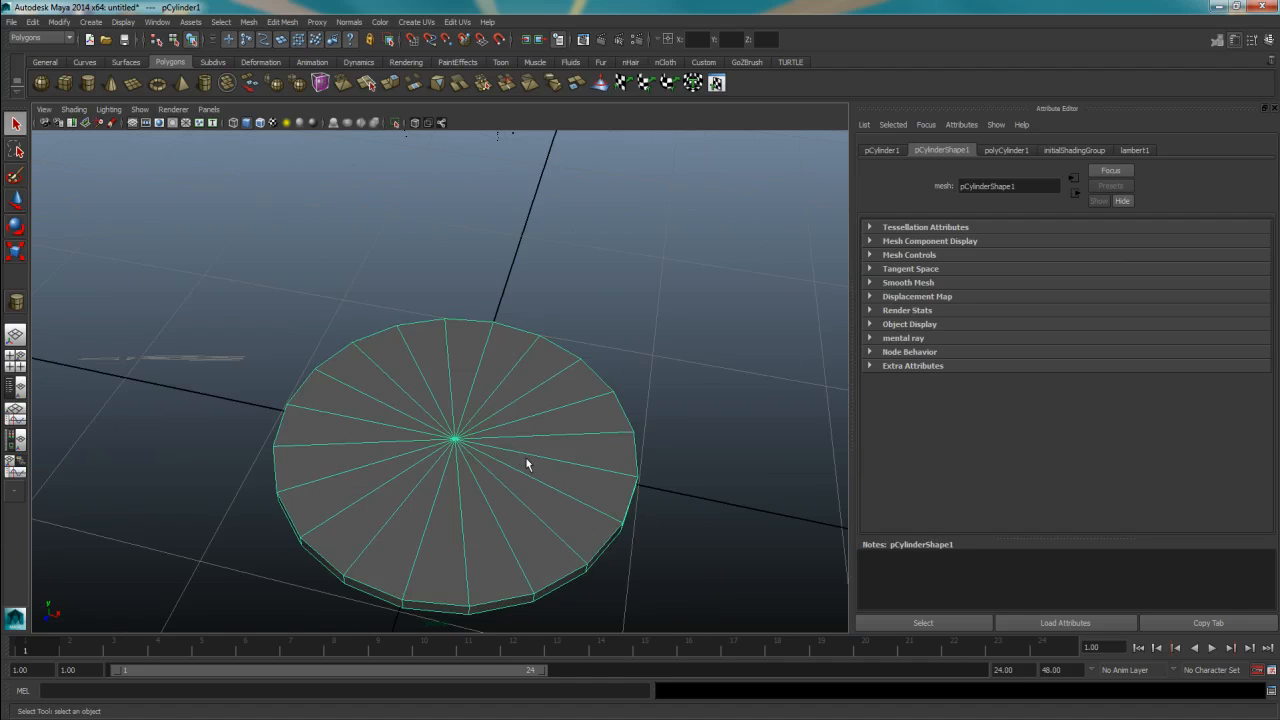
scroll(530, 465, "up", 3)
scroll(533, 472, "up", 2)
middle_click_drag(533, 472, 530, 392, "alt")
scroll(455, 372, "down", 5)
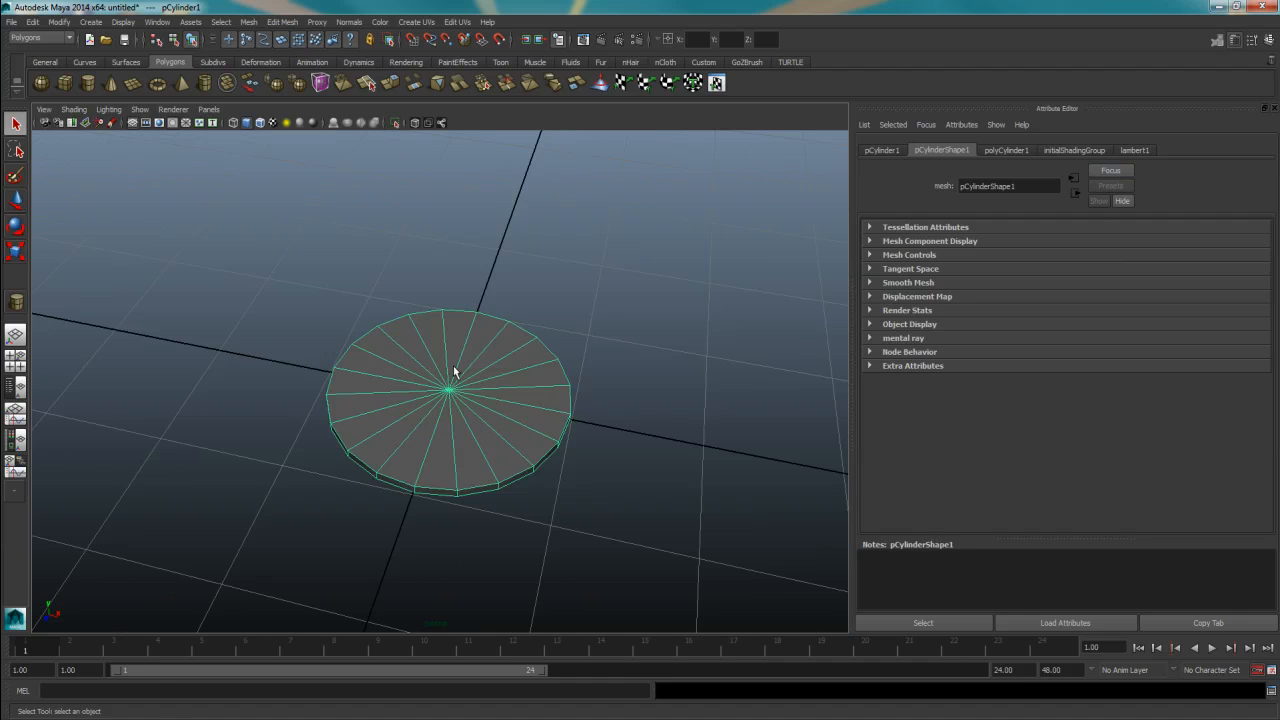
Step: Set the cylinder's axis subdivisions to 8 and its cap subdivisions to 2
left_click(994, 150)
double_click(984, 281)
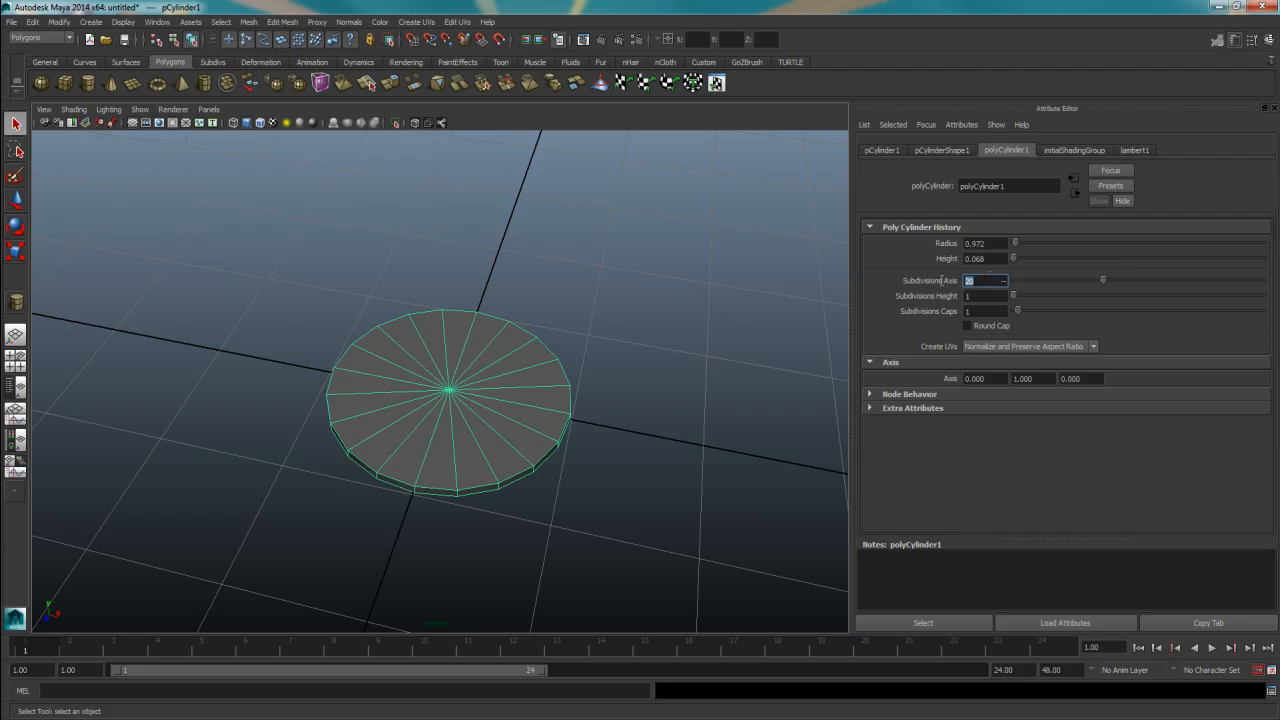
type("8")
key("Return")
scroll(489, 482, "up", 6)
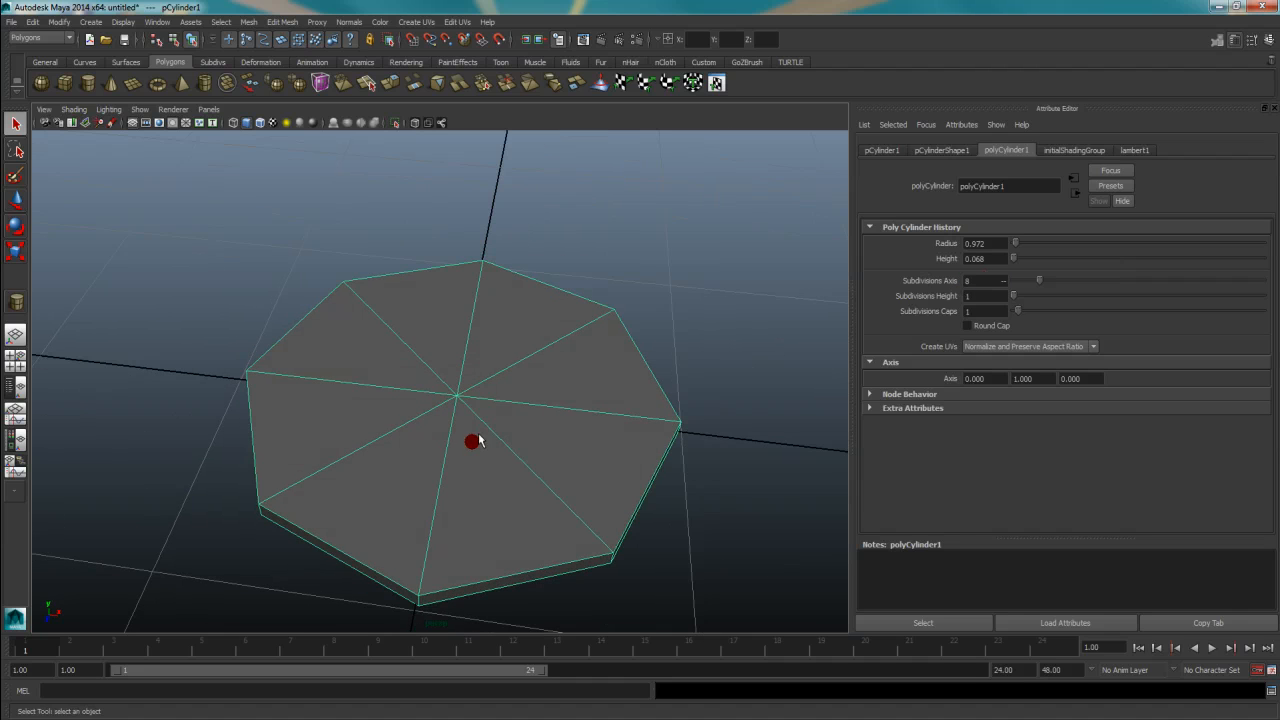
left_click_drag(1021, 313, 1023, 312)
Step: Select the inner spoke edges meeting at the centre of both caps and delete them
scroll(532, 458, "down", 3)
left_click_drag(532, 458, 464, 420, "alt")
right_click_drag(457, 376, 459, 343)
left_click_drag(463, 379, 477, 408, "alt")
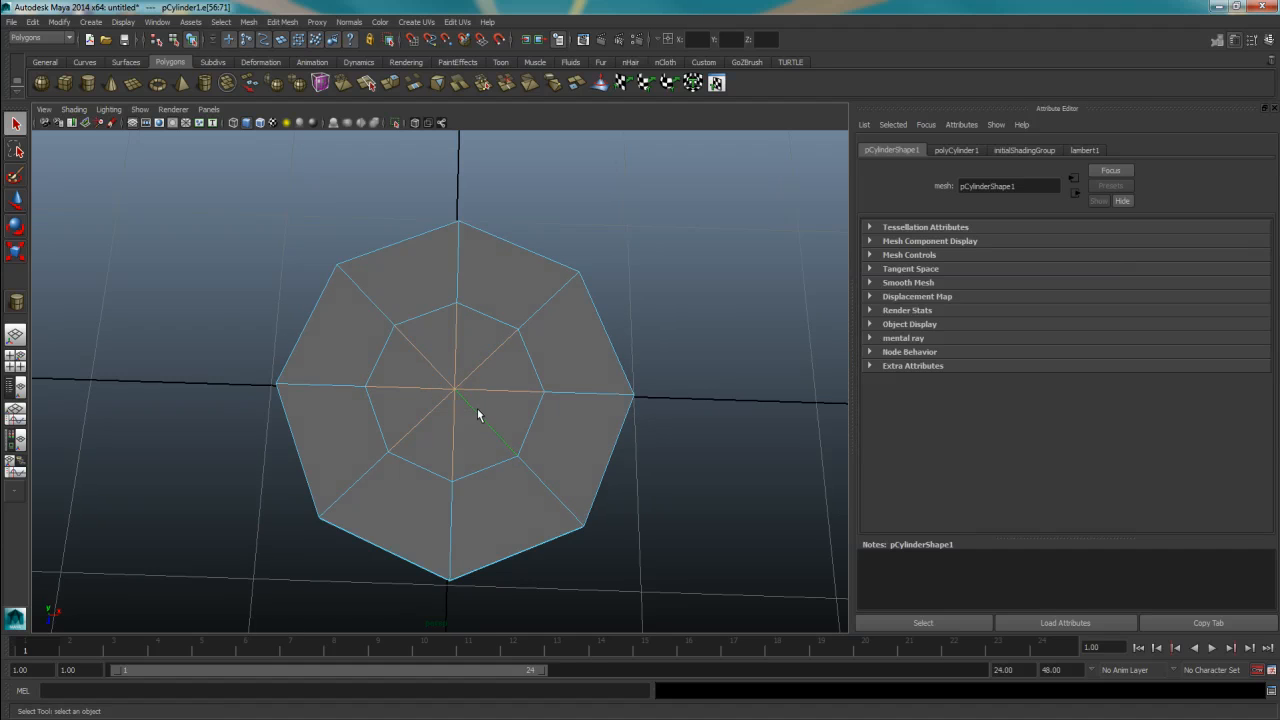
key("Delete")
scroll(526, 458, "up", 3)
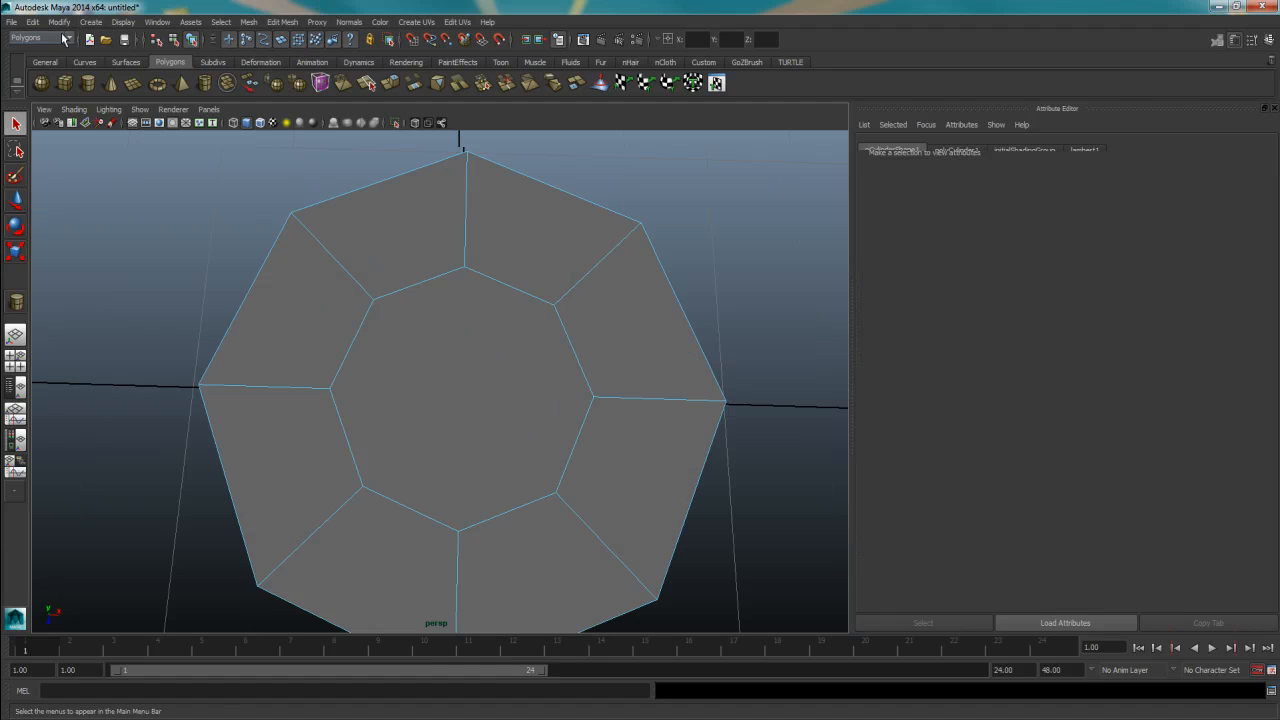
Step: Cut two parallel edges across the top cap's central octagon between opposite inner vertices with the Interactive Split Tool
left_click(294, 23)
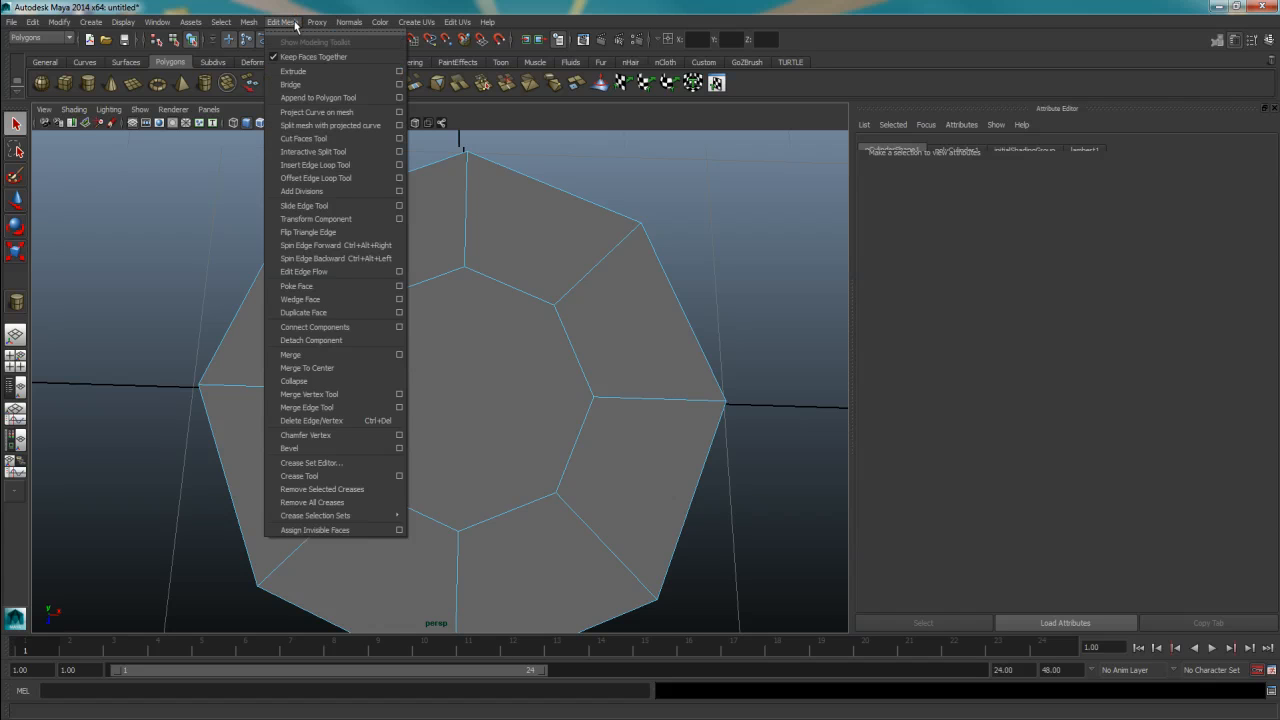
left_click(335, 155)
middle_click_drag(461, 362, 462, 315, "alt")
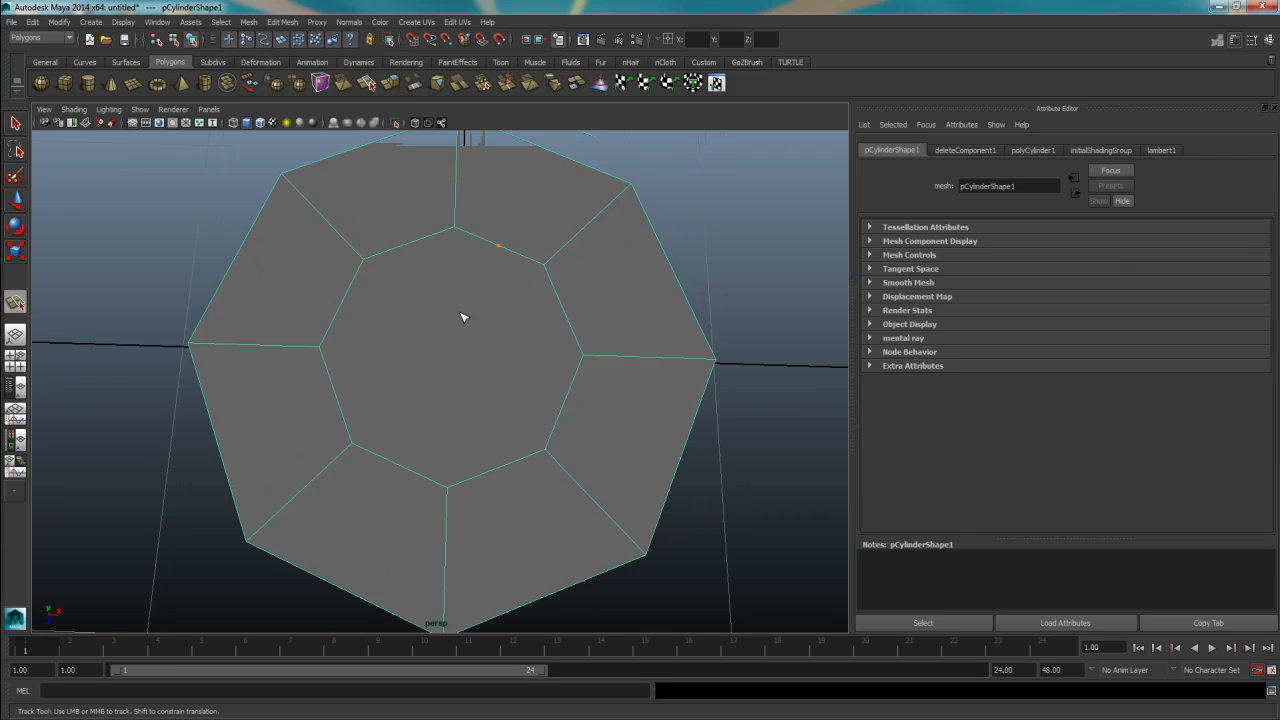
right_click_drag(462, 317, 470, 302, "alt")
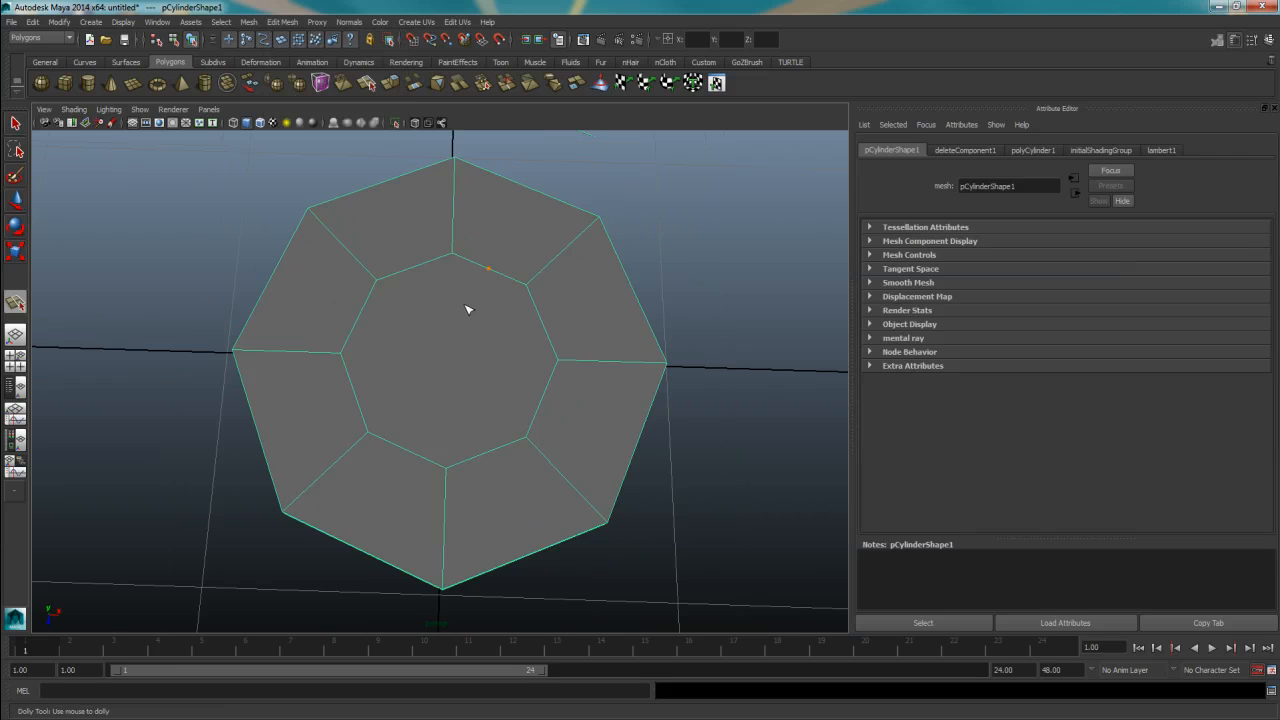
left_click_drag(406, 317, 371, 286, "alt")
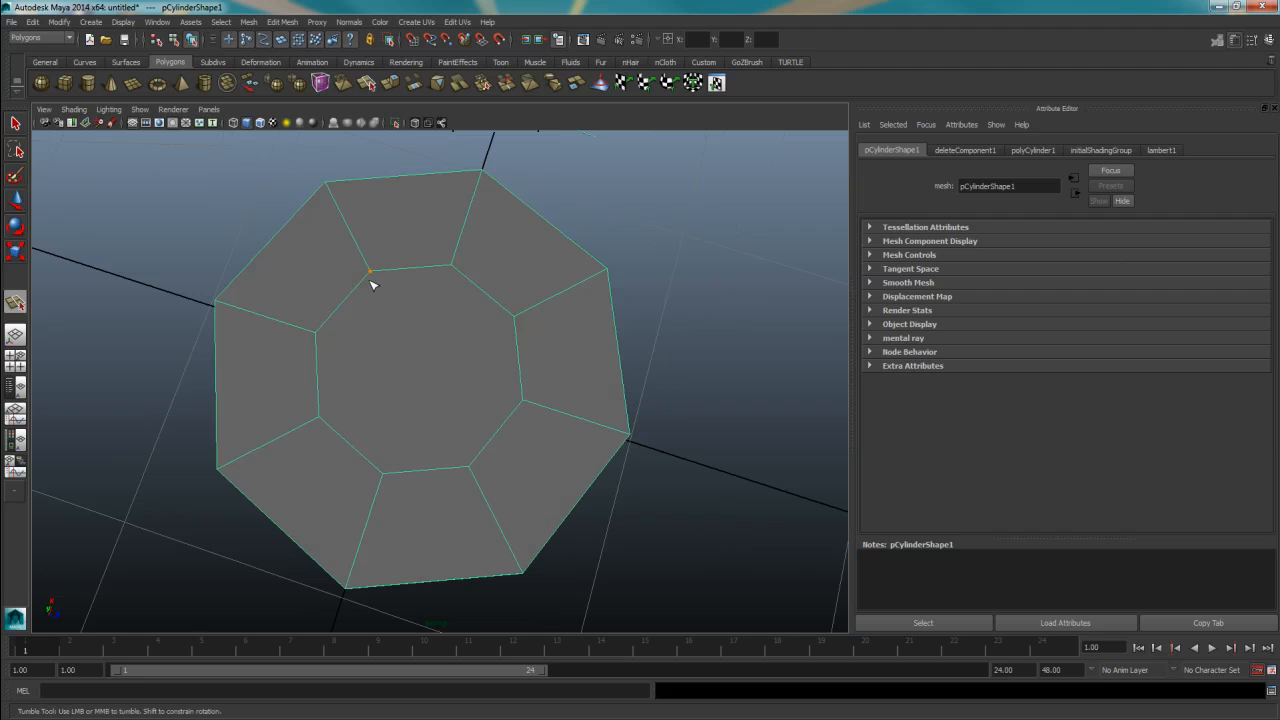
left_click(375, 272)
key("Return")
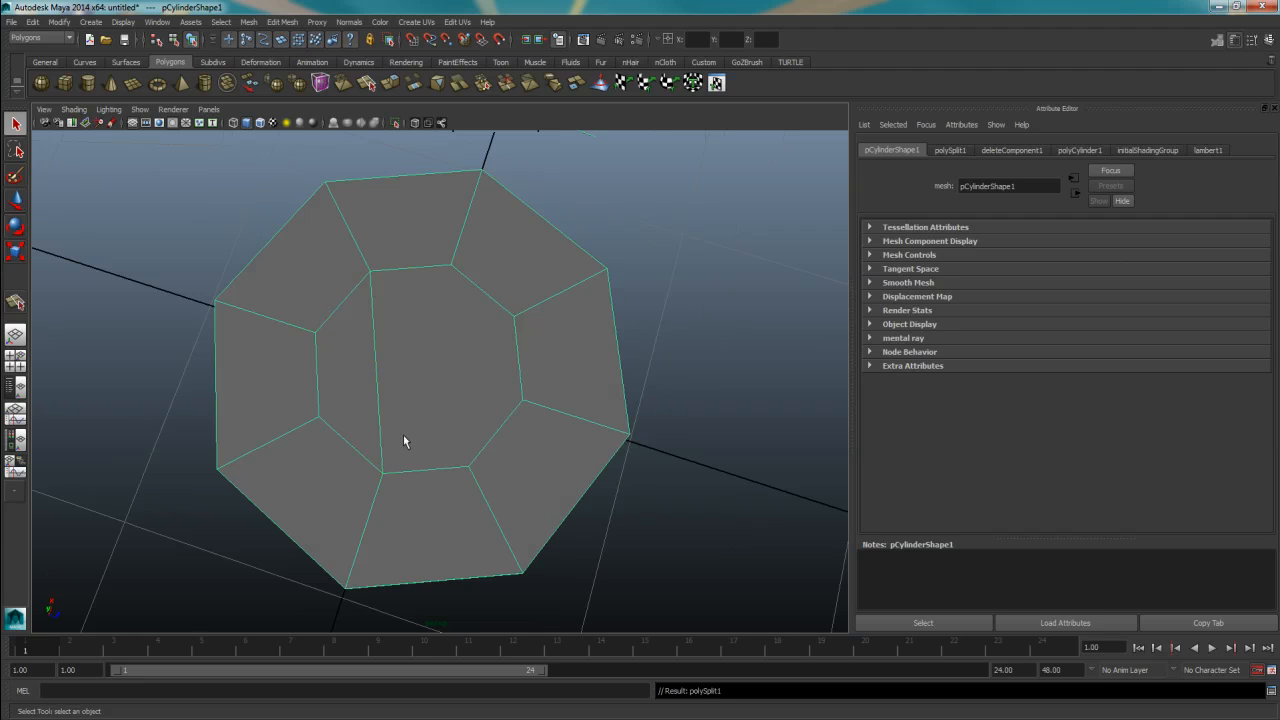
key("y")
left_click(453, 268)
left_click(471, 463)
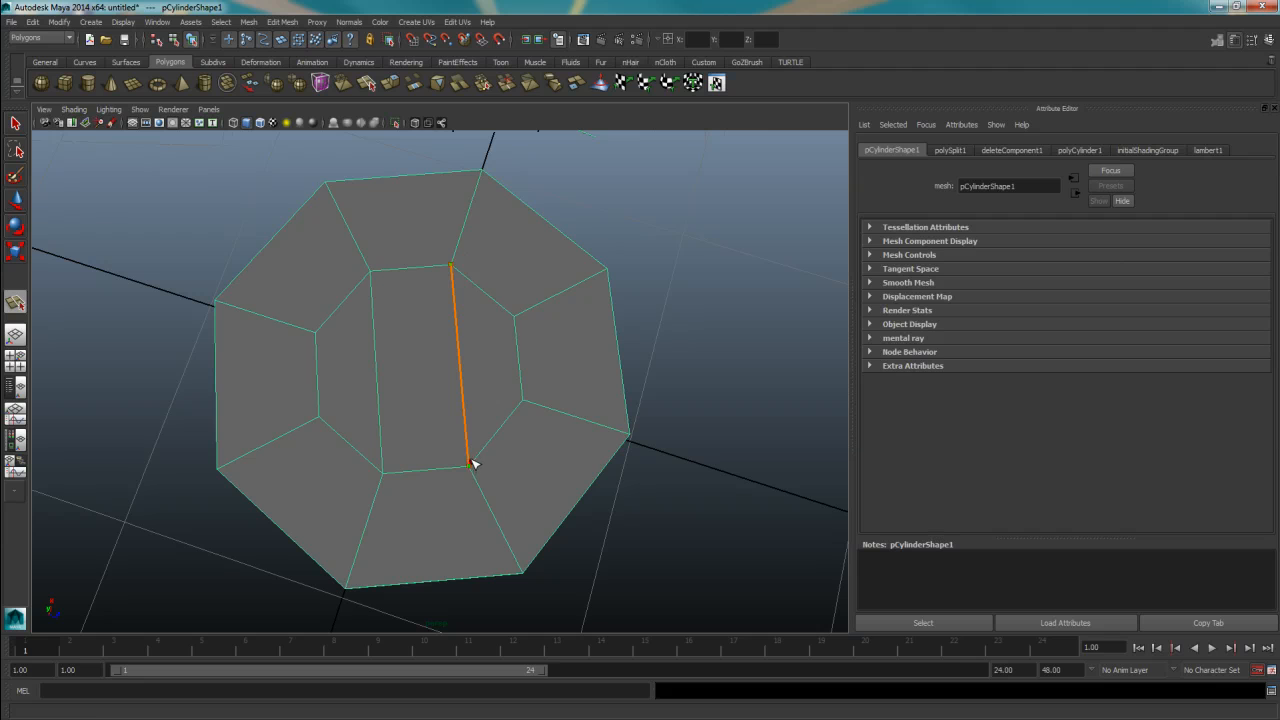
key("Return")
Step: Cut two parallel edges across the bottom cap's central octagon between opposite inner vertices with the Interactive Split Tool
scroll(462, 452, "up", 2)
left_click_drag(458, 446, 433, 220, "alt")
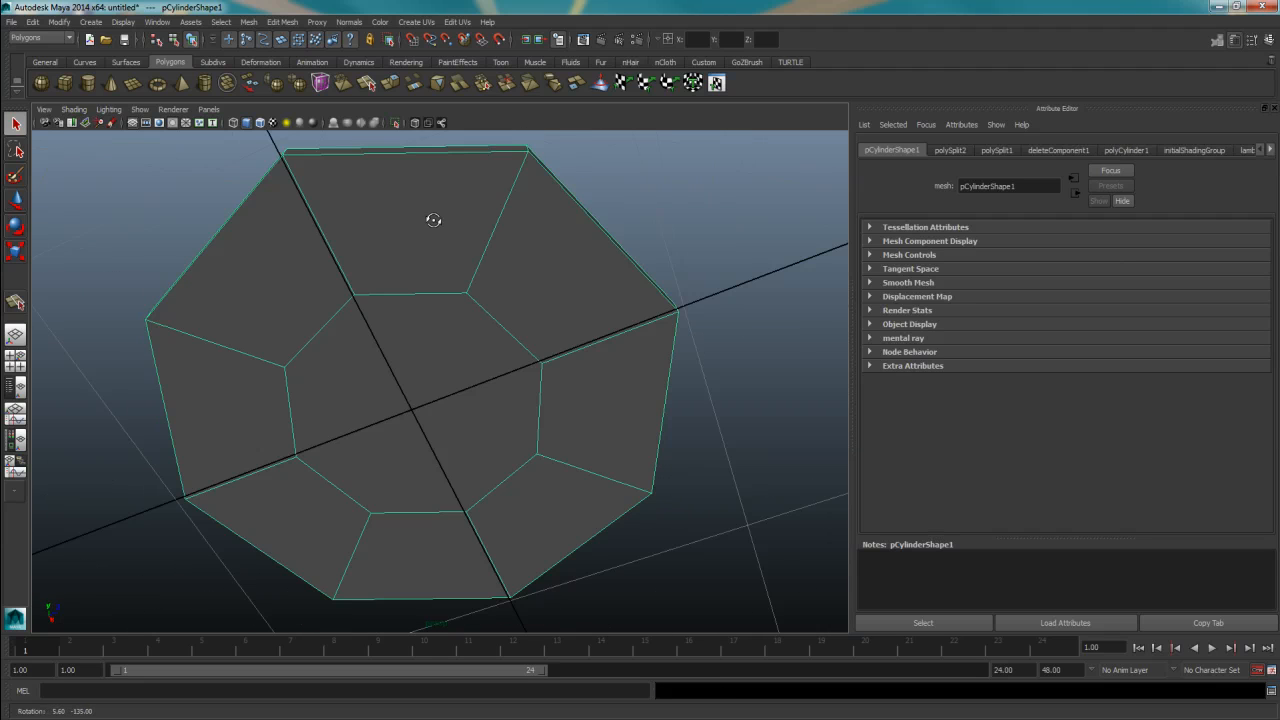
scroll(532, 291, "down", 3)
left_click_drag(401, 294, 406, 241, "alt")
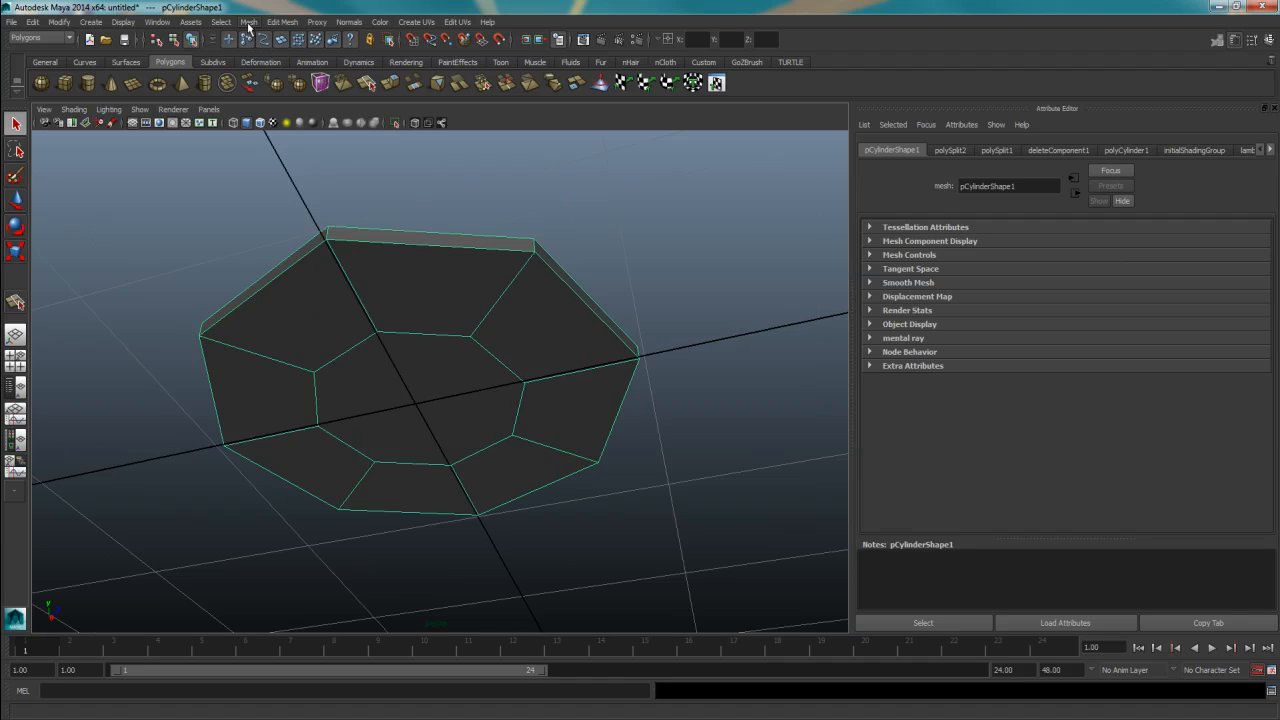
mouse_move(429, 299)
left_mouse_down("alt")
mouse_move(423, 340)
mouse_move(426, 321)
left_mouse_up("alt")
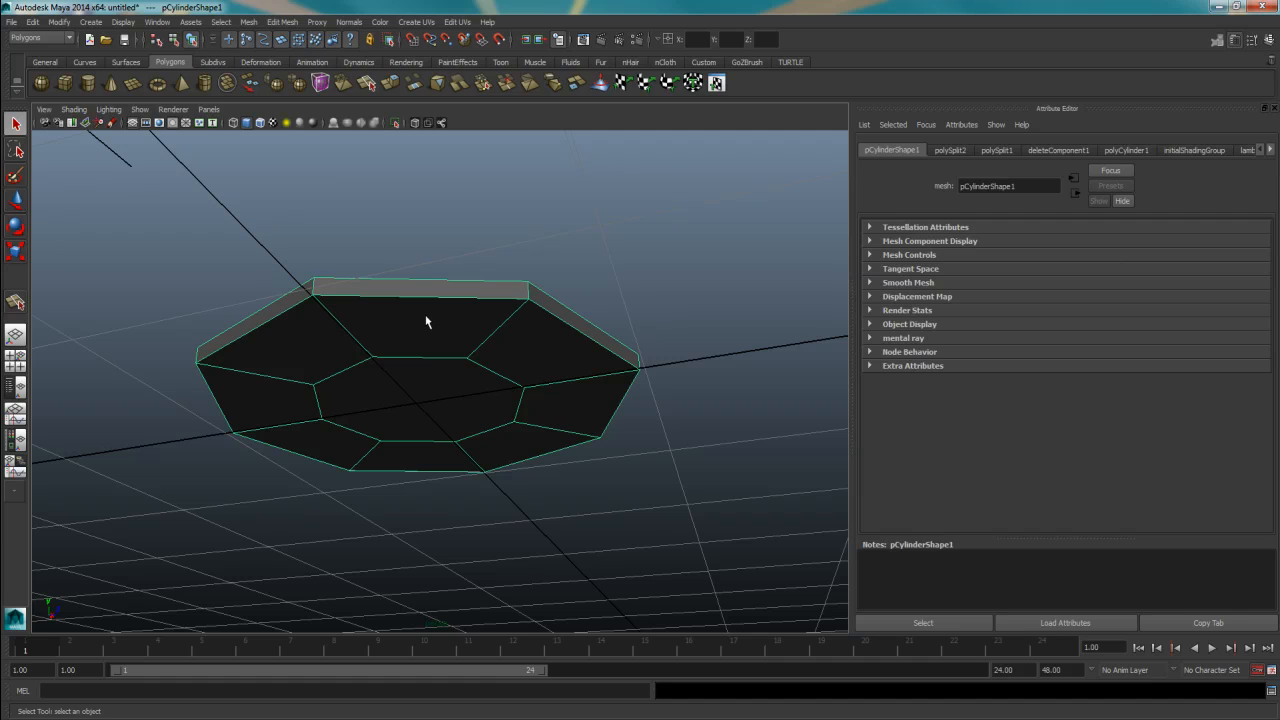
key("y")
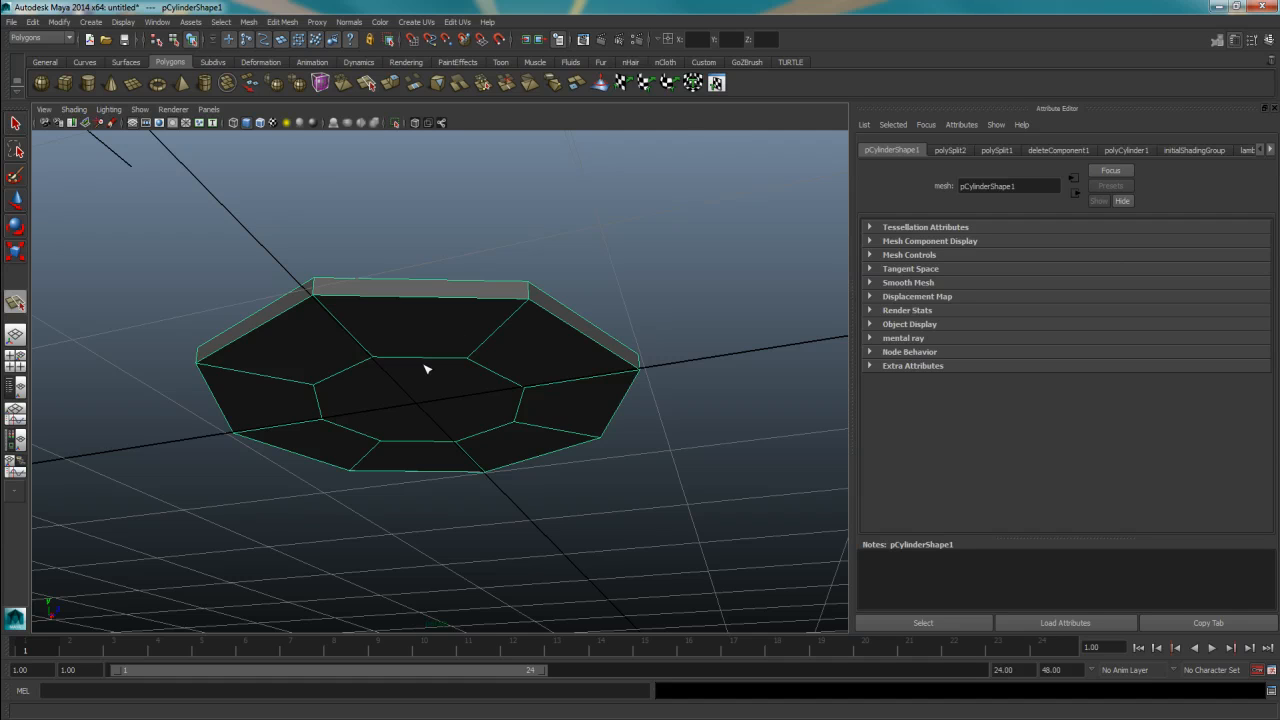
left_click_drag(385, 375, 390, 327, "alt")
left_click(366, 463)
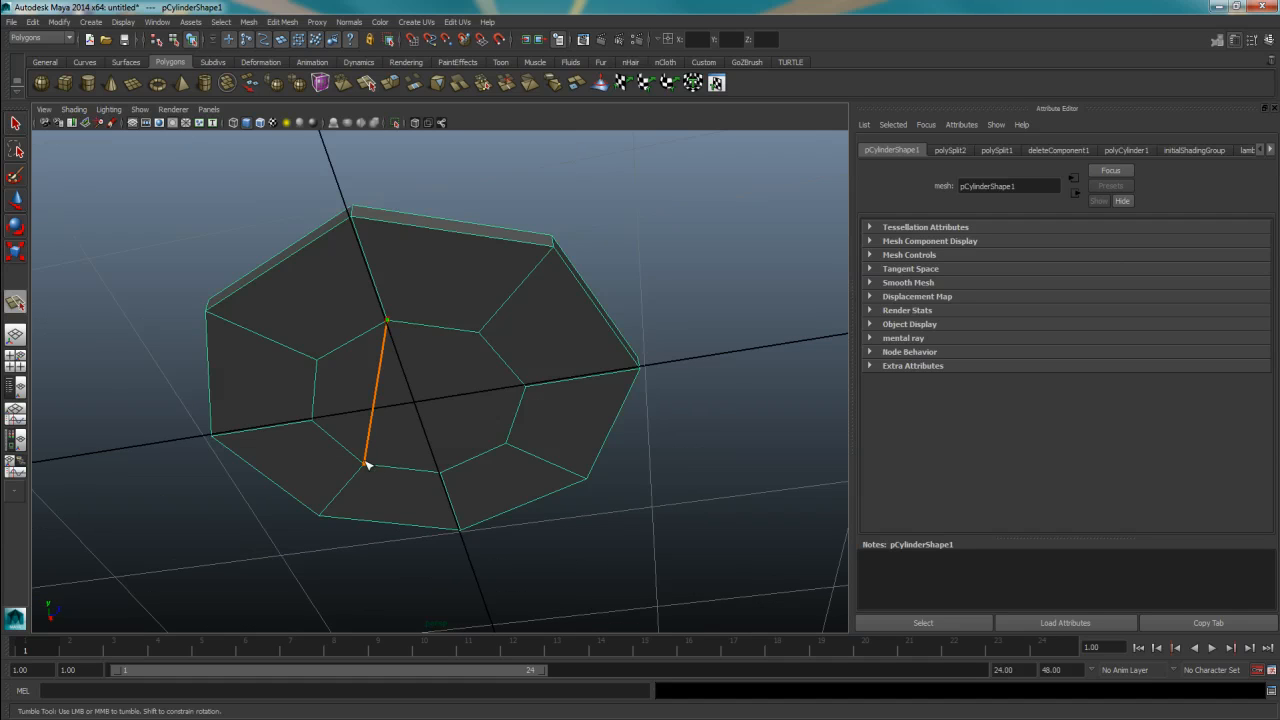
key("Return")
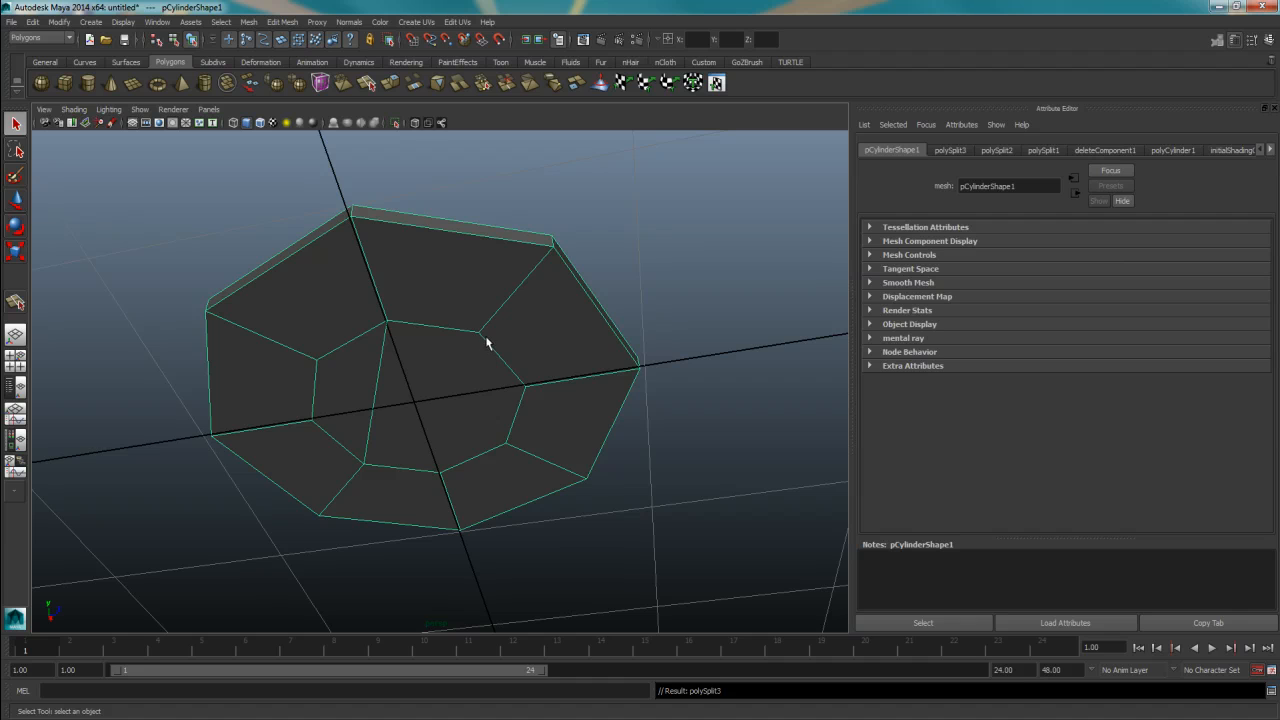
key("y")
left_click(445, 466)
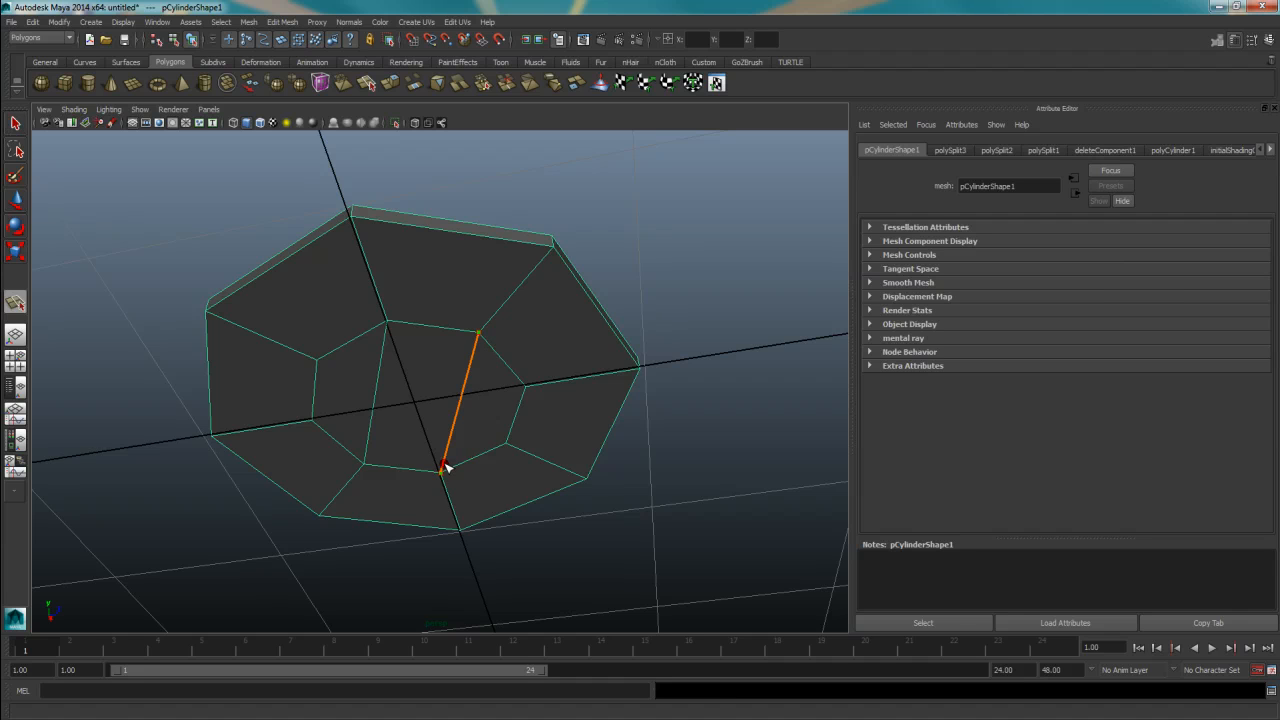
key("Return")
Step: Preview the mesh smoothed, examine its caps and rim, and return to the unsmoothed display
right_click_drag(457, 434, 409, 354, "alt")
left_click_drag(409, 354, 400, 434, "alt")
key("3")
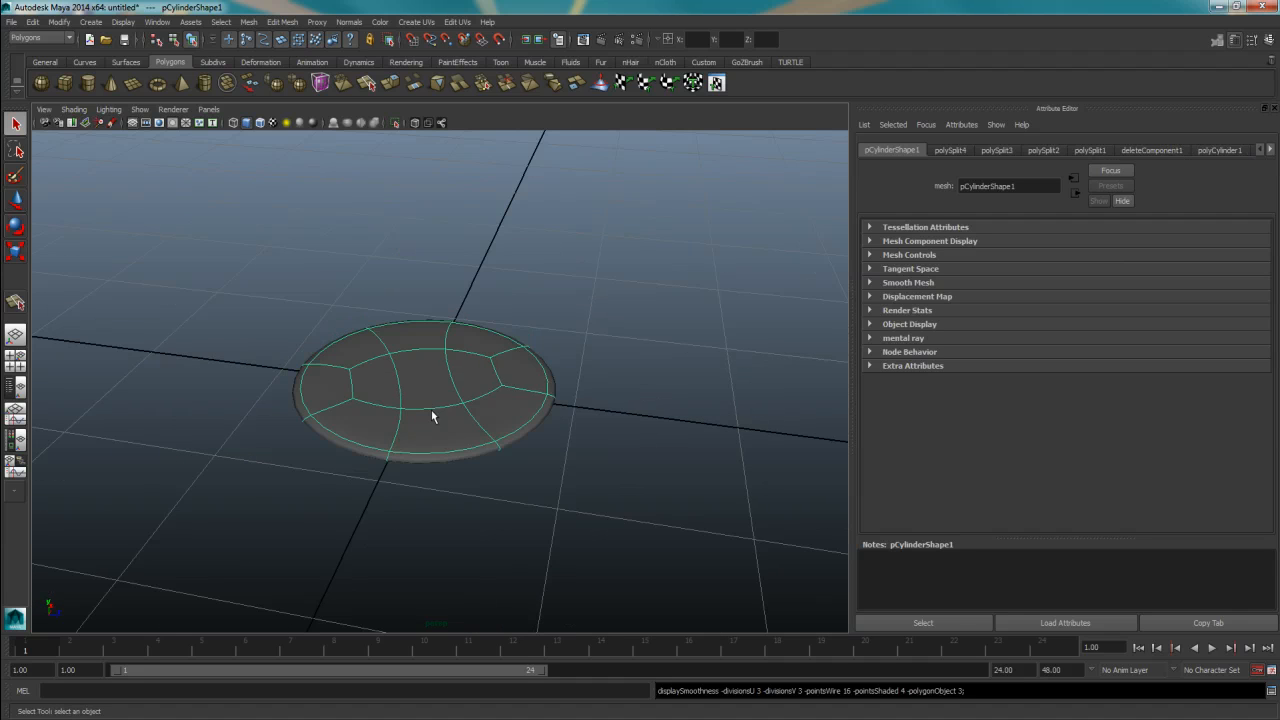
right_click_drag(431, 409, 482, 376, "alt")
left_click_drag(482, 376, 428, 446, "alt")
scroll(457, 327, "down", 3)
scroll(448, 382, "up", 2)
mouse_move(408, 386)
left_mouse_down("alt")
mouse_move(463, 366)
mouse_move(403, 383)
mouse_move(417, 366)
left_mouse_up("alt")
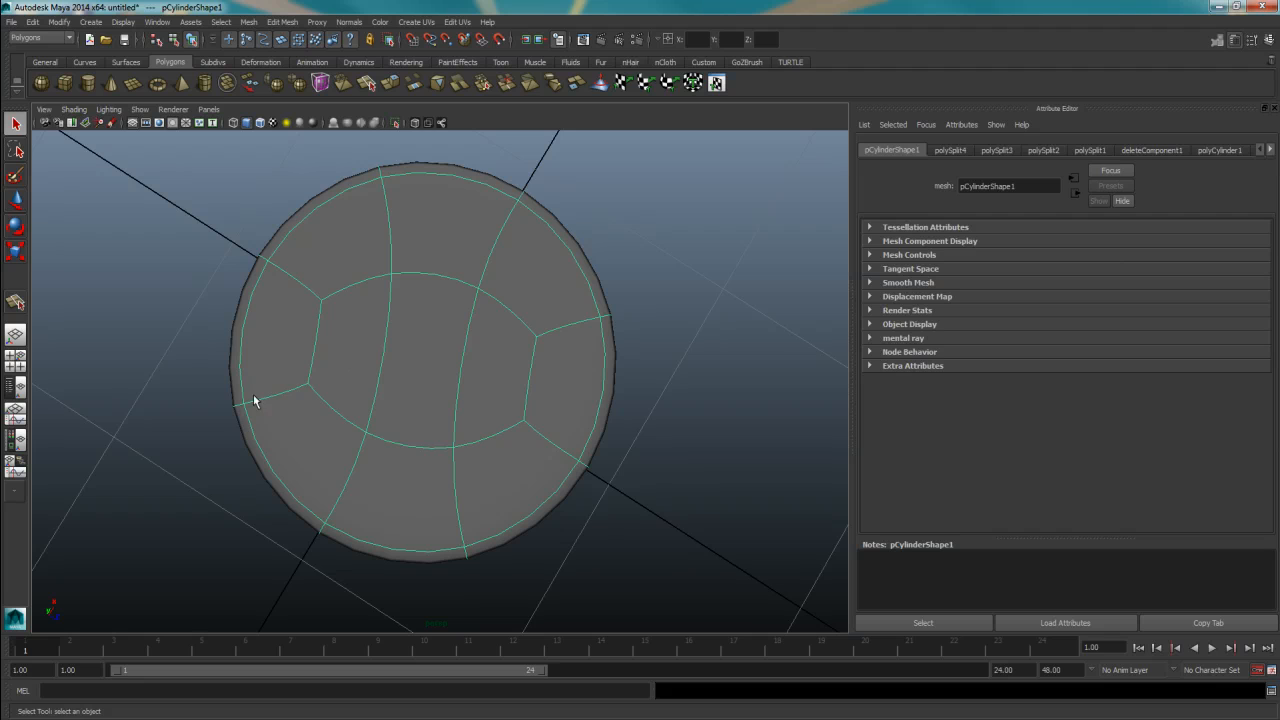
key("1")
Step: Bevel the outer rim edge loops on the top and bottom of the disc
left_click_drag(480, 371, 513, 357, "alt")
scroll(513, 357, "up", 2)
right_click_drag(383, 398, 423, 381)
scroll(423, 381, "down", 2)
middle_click_drag(498, 432, 486, 363, "alt")
right_click_drag(486, 363, 495, 352)
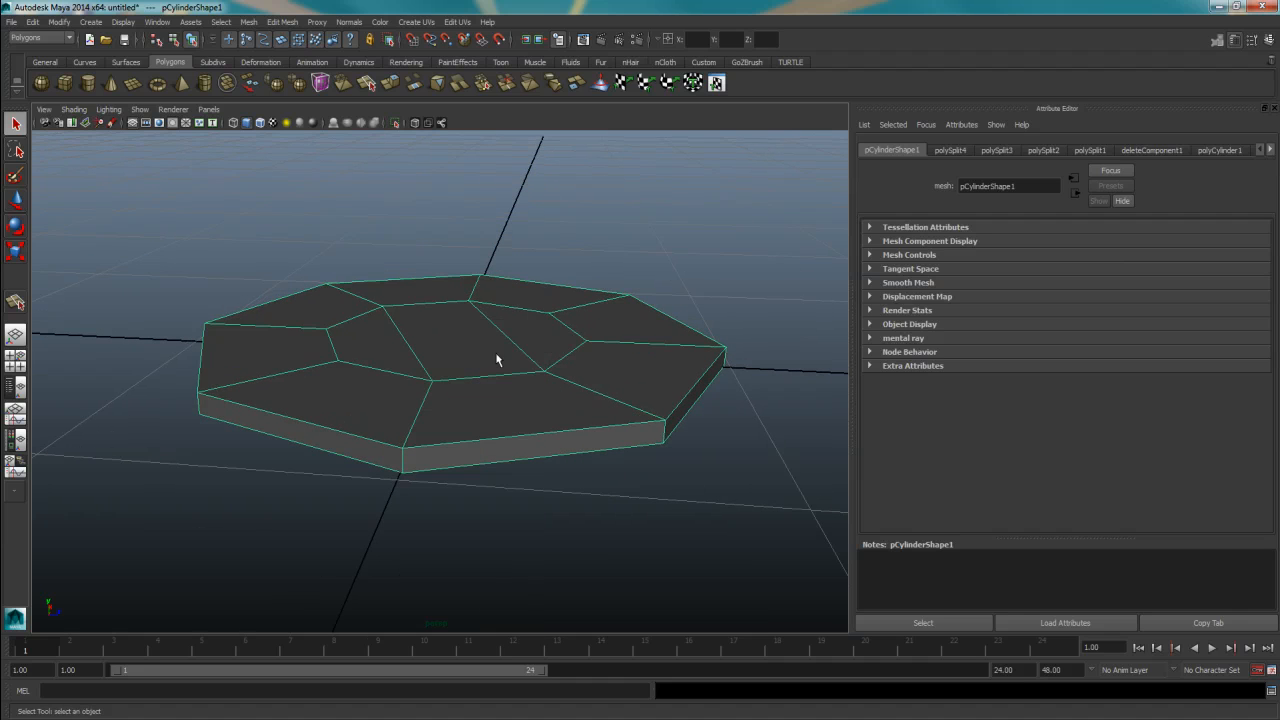
double_click(591, 426)
double_click(619, 453, "shift")
left_click_drag(737, 466, 584, 288, "alt")
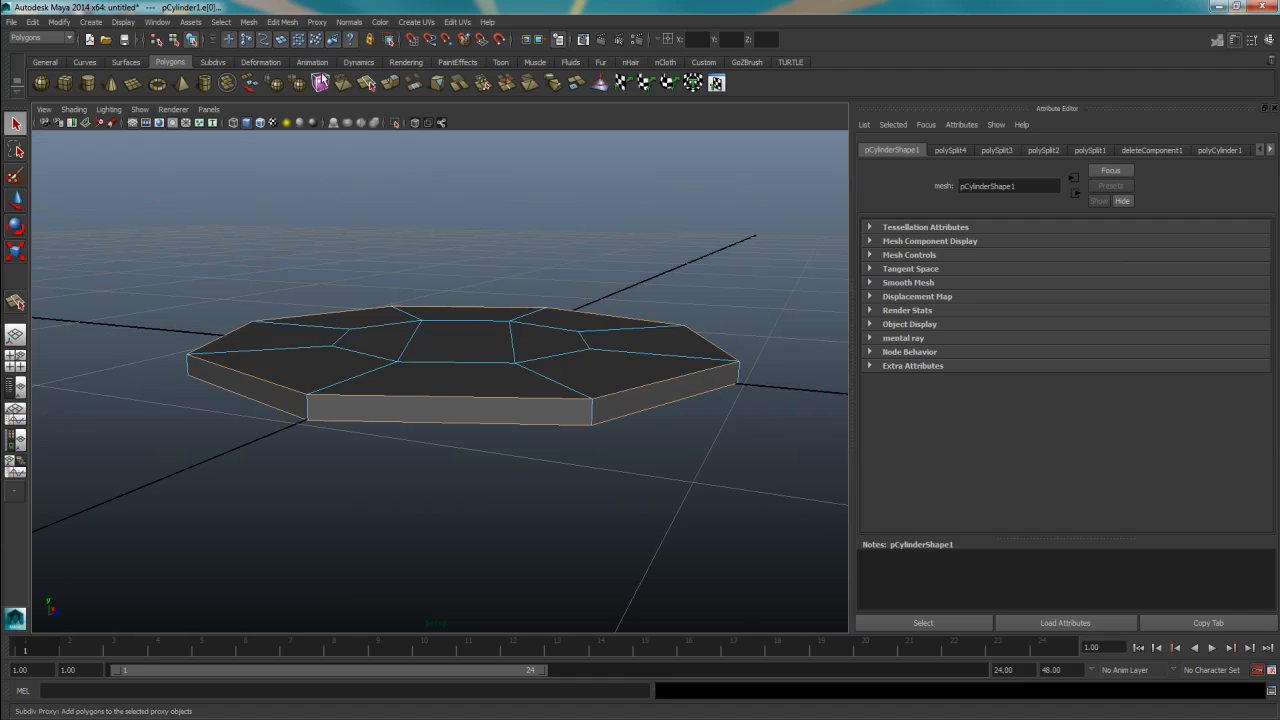
left_click(251, 22)
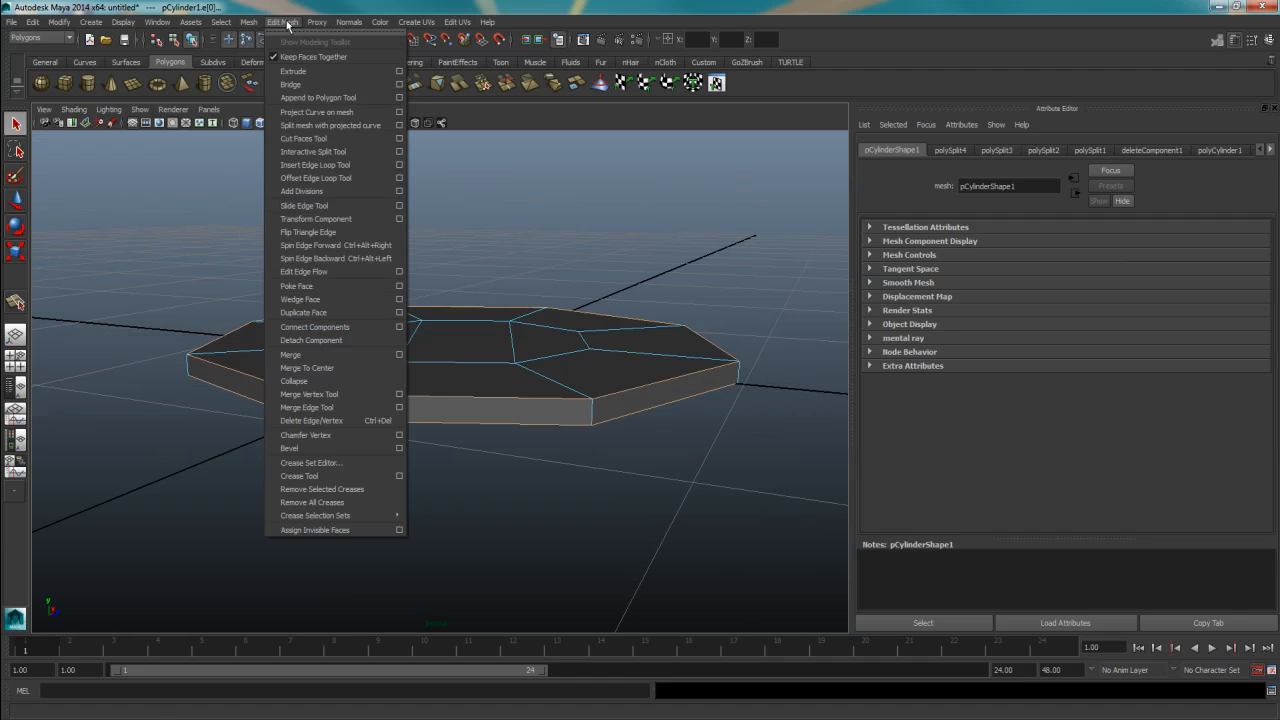
left_click(350, 449)
Step: Set the bevel offset to 0.241, checking the rim in smooth preview before returning to the unsmoothed display
scroll(591, 486, "up", 2)
key("3")
left_click_drag(620, 460, 674, 459, "alt")
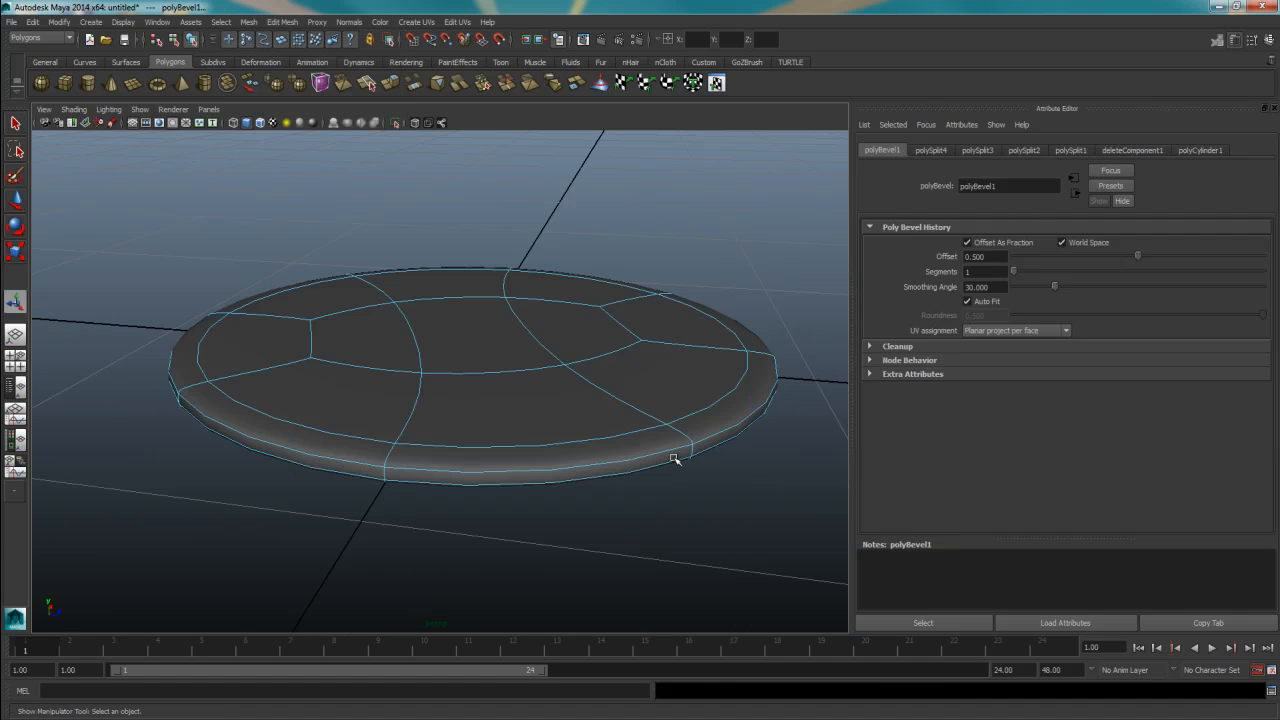
left_click_drag(1138, 259, 1072, 268)
left_click_drag(656, 409, 766, 449, "alt")
key("1")
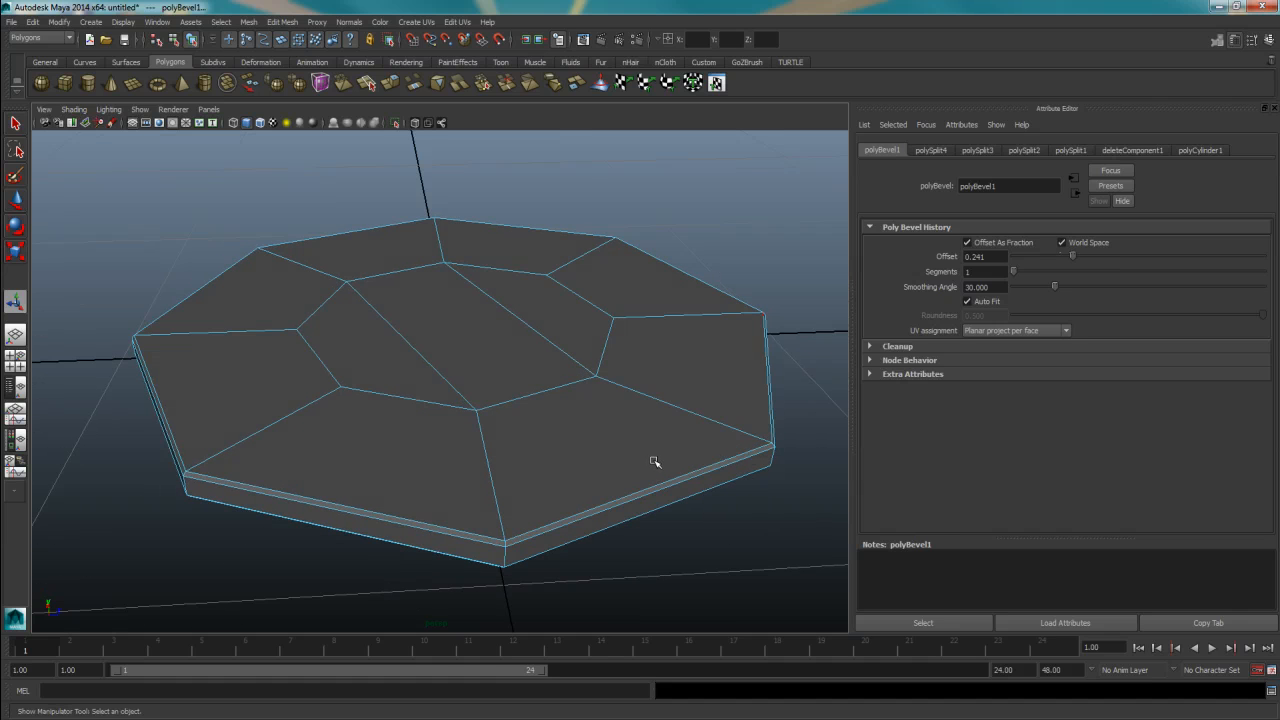
key("3")
left_click_drag(660, 406, 657, 422, "alt")
key("1")
Step: Return to object mode and apply Smooth to the whole disc mesh
scroll(574, 409, "down", 4)
right_click_drag(471, 391, 520, 369)
scroll(540, 392, "down", 3)
scroll(540, 392, "up", 3)
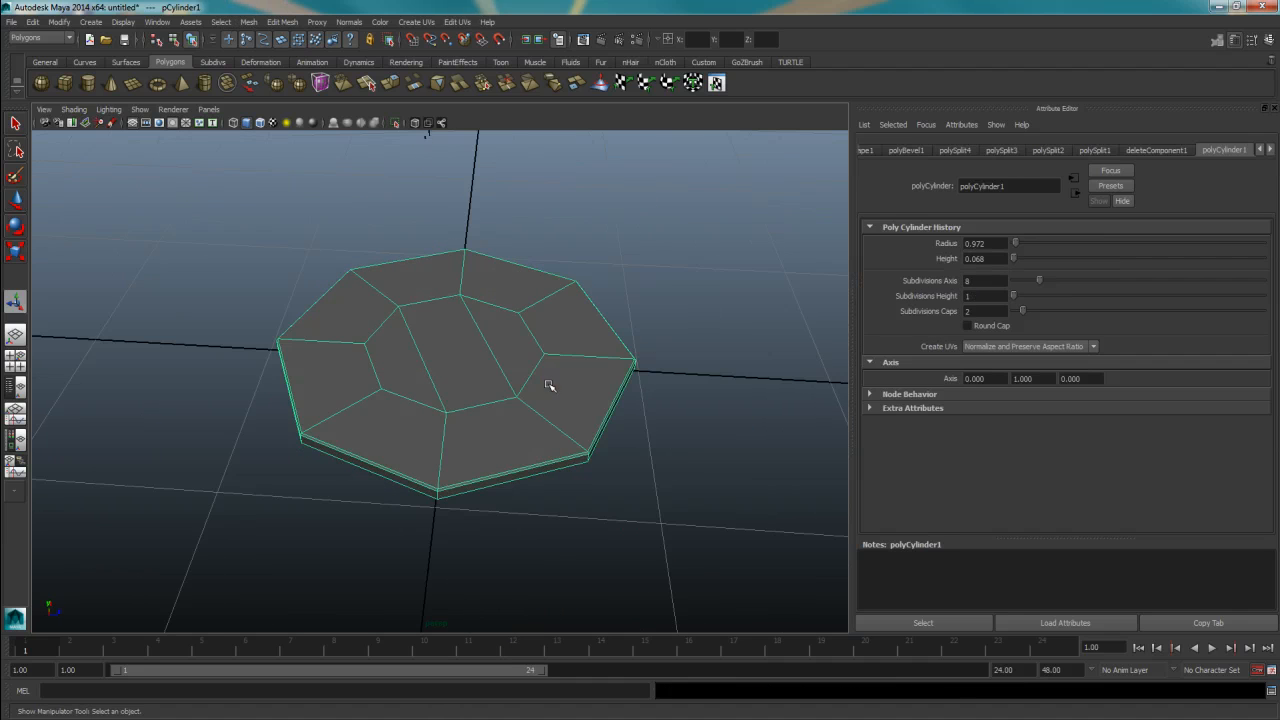
scroll(528, 413, "up", 2)
mouse_move(537, 369)
left_mouse_down("alt")
mouse_move(580, 391)
mouse_move(526, 374)
mouse_move(543, 352)
left_mouse_up("alt")
scroll(557, 388, "down", 5)
scroll(554, 389, "up", 3)
scroll(536, 378, "up", 2)
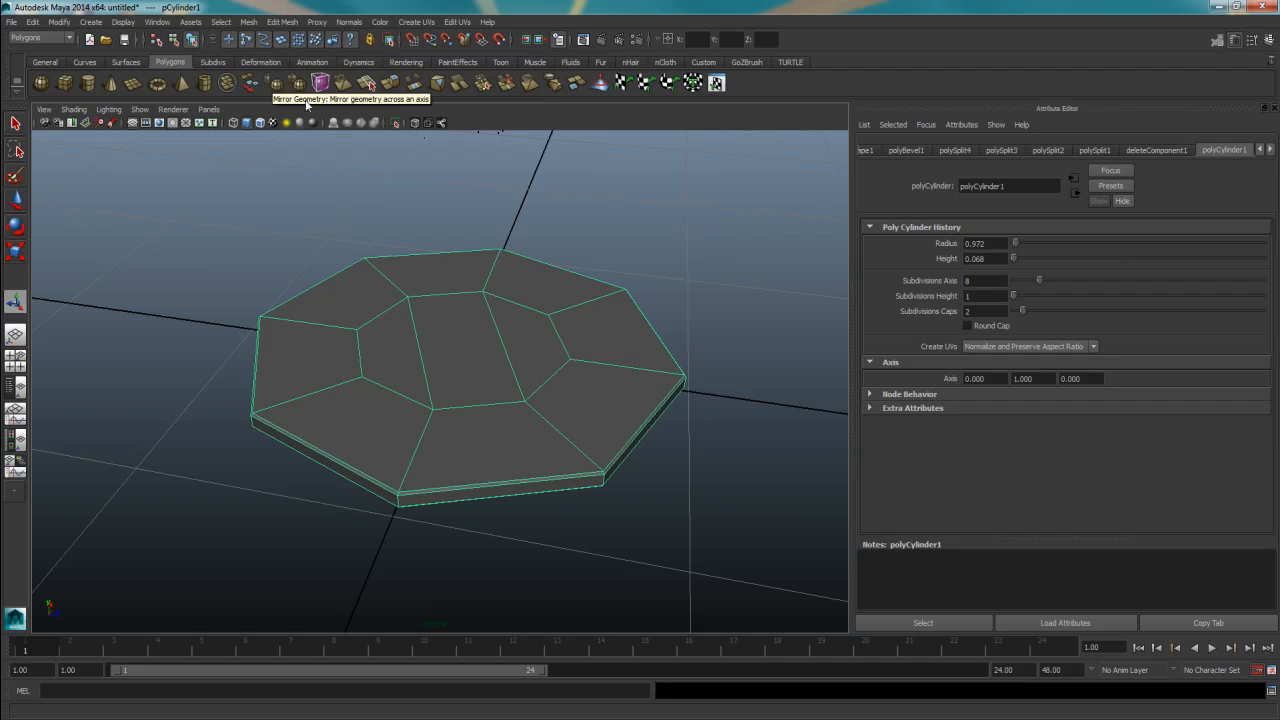
left_click(249, 22)
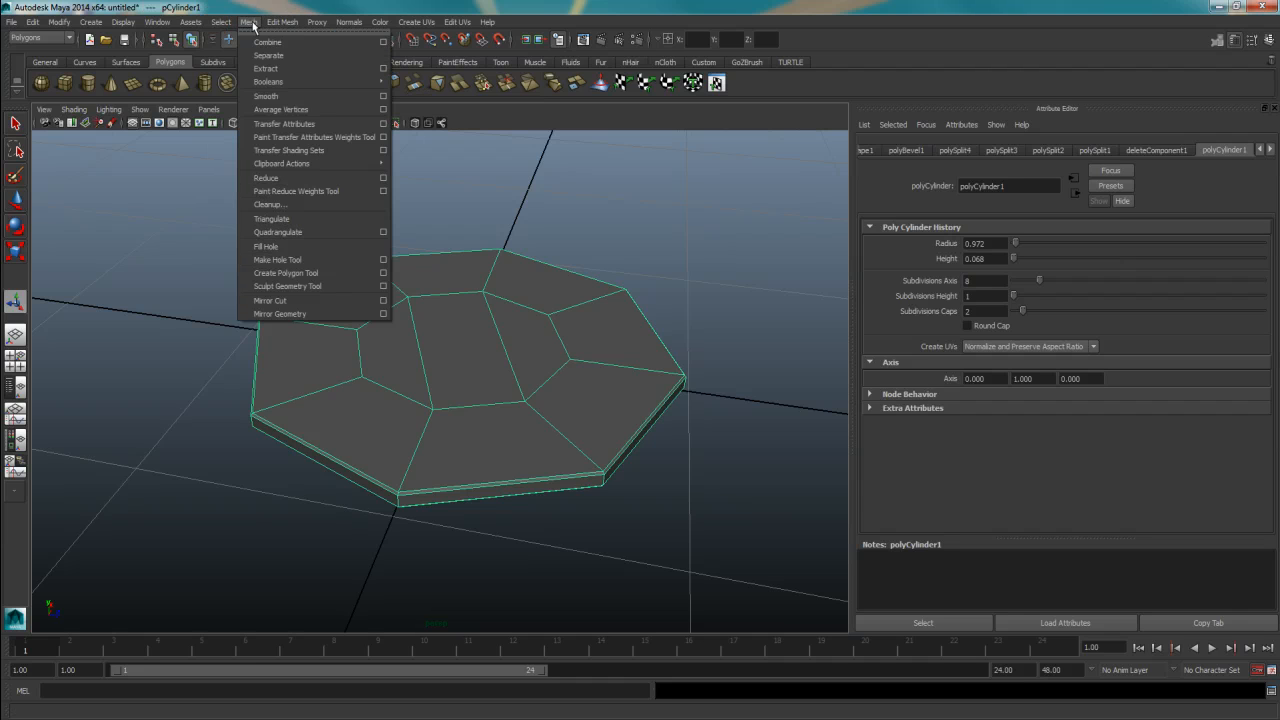
left_click(270, 96)
Step: Examine the edge flow of the smoothed disc's cap and bevelled rim
left_click_drag(372, 300, 400, 269, "alt")
scroll(543, 400, "up", 3)
left_click_drag(543, 400, 514, 347, "alt")
scroll(520, 357, "down", 5)
left_click(504, 343)
key("1")
scroll(505, 346, "up", 3)
scroll(519, 338, "down", 3)
scroll(465, 368, "up", 2)
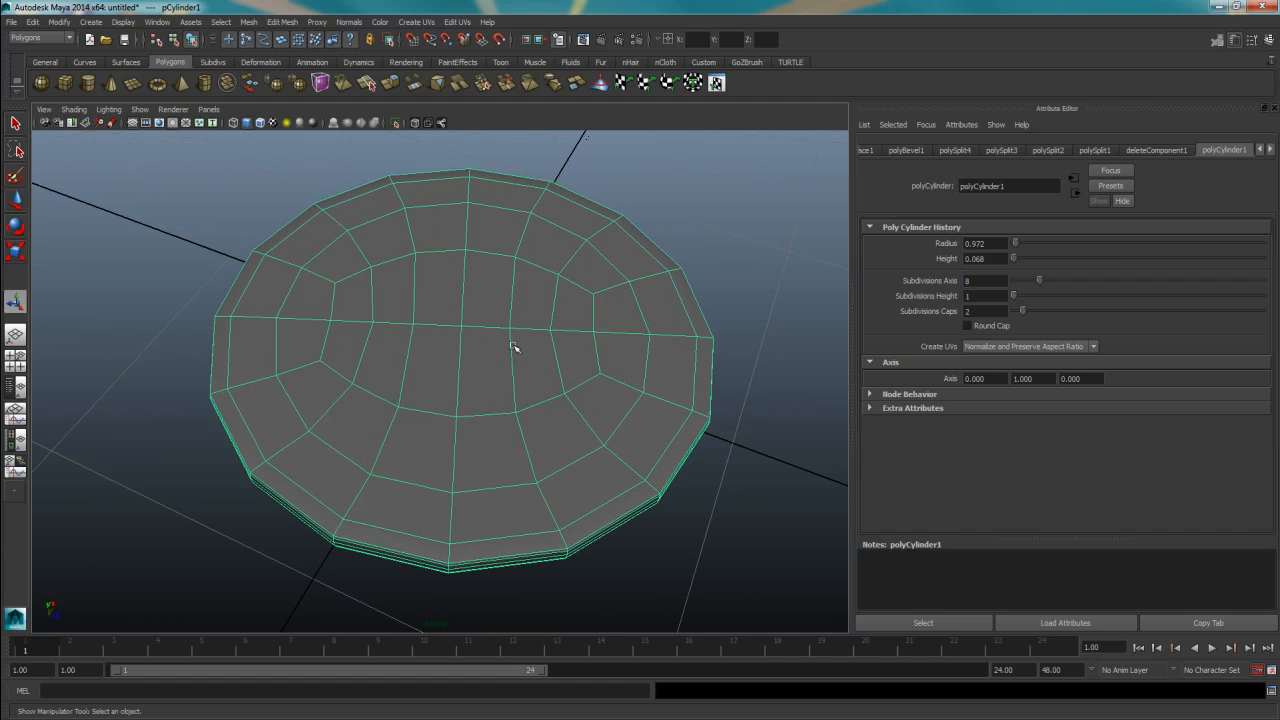
scroll(514, 336, "down", 3)
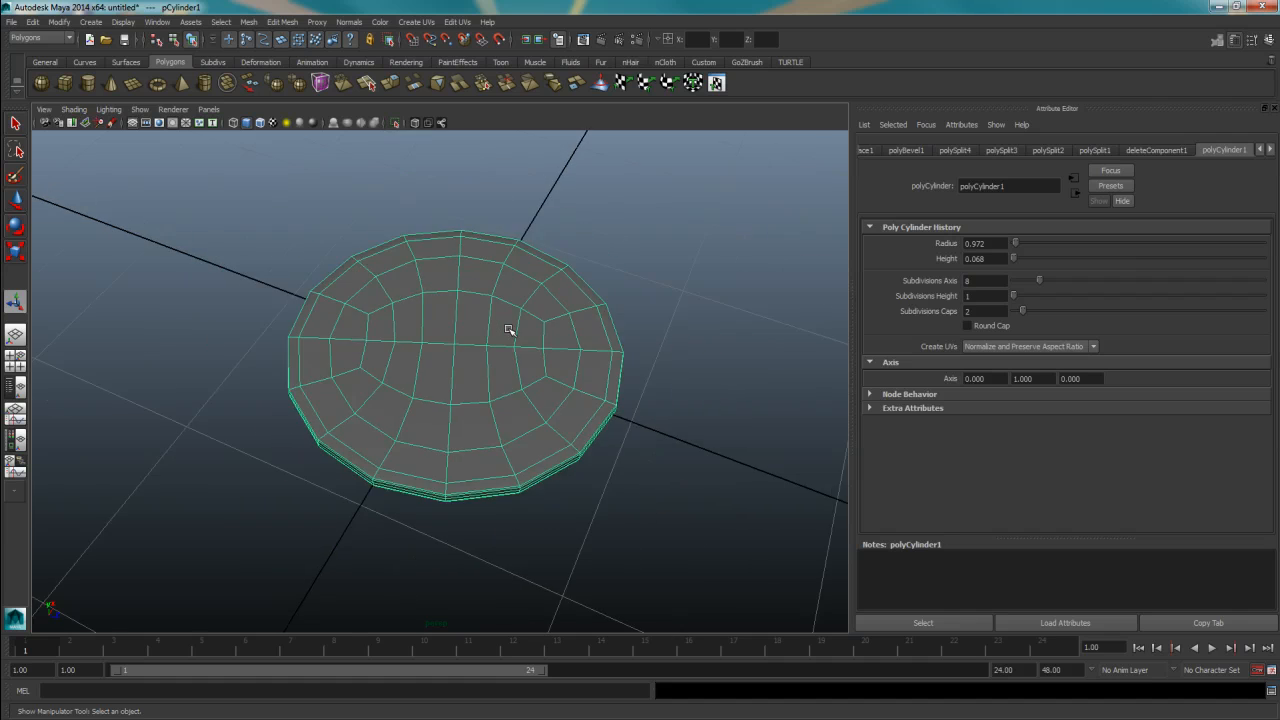
scroll(512, 334, "up", 3)
left_click_drag(512, 334, 520, 300, "alt")
scroll(520, 305, "down", 2)
scroll(521, 312, "up", 4)
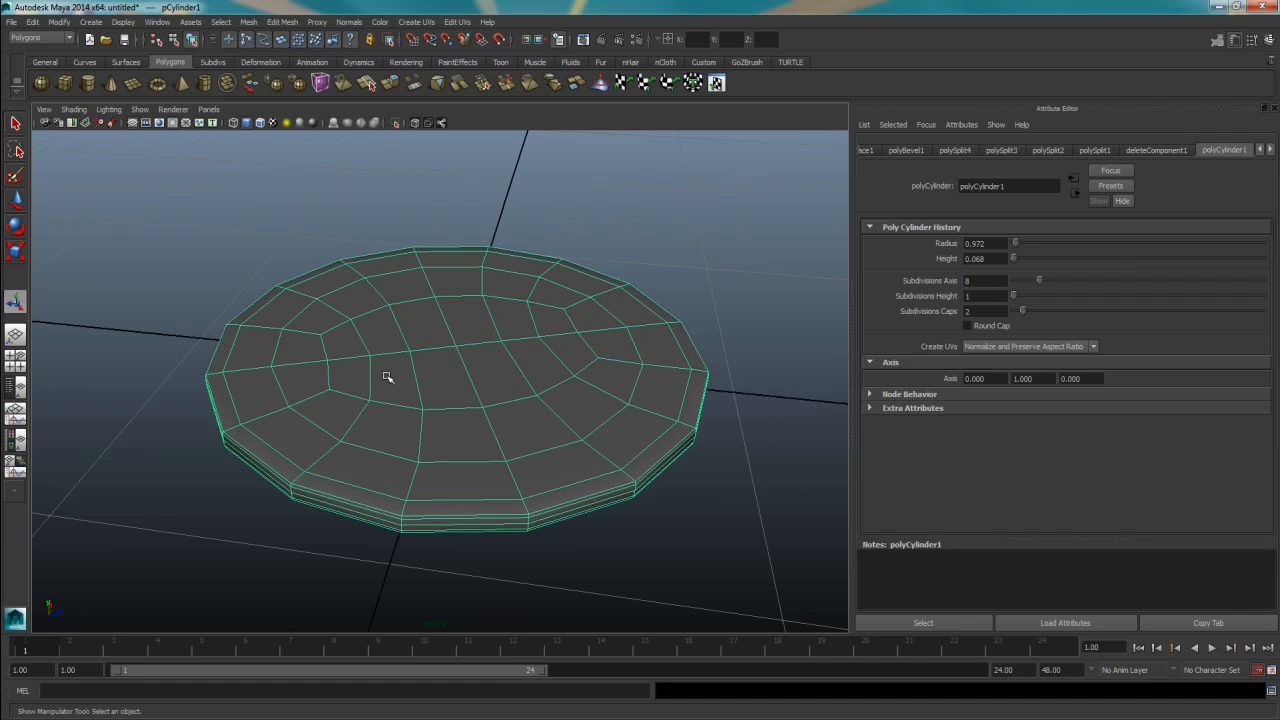
scroll(458, 342, "down", 2)
scroll(458, 344, "up", 2)
left_click_drag(457, 308, 484, 367, "alt")
scroll(456, 343, "down", 3)
scroll(456, 343, "up", 3)
scroll(460, 345, "down", 3)
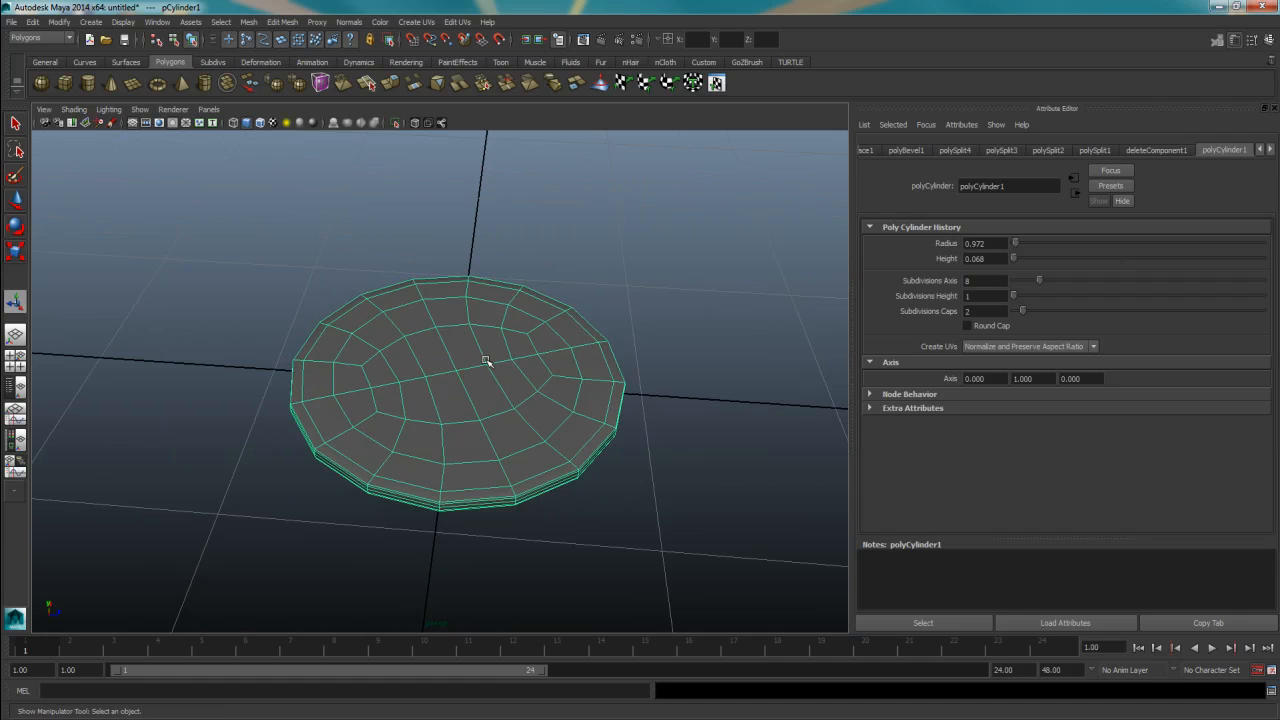
scroll(505, 372, "up", 2)
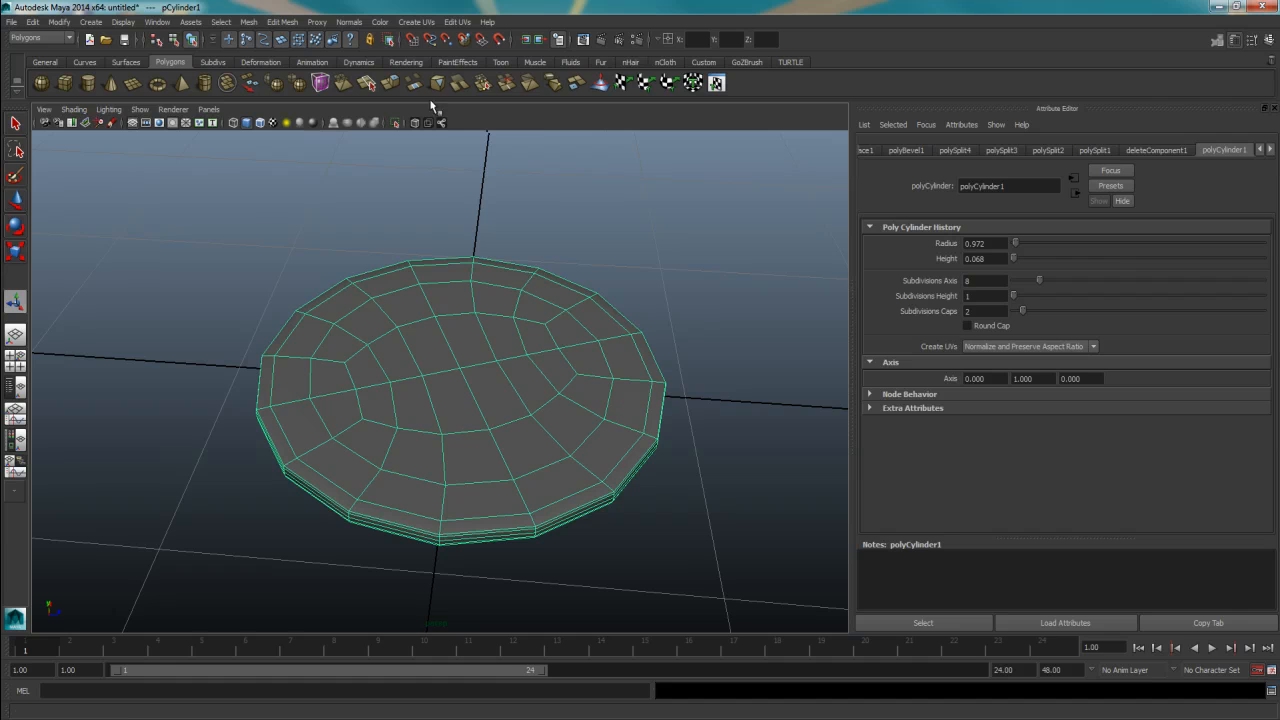
Step: Open the UV Texture Editor beside the viewport and bring the disc's existing UV layout into view
left_click(418, 23)
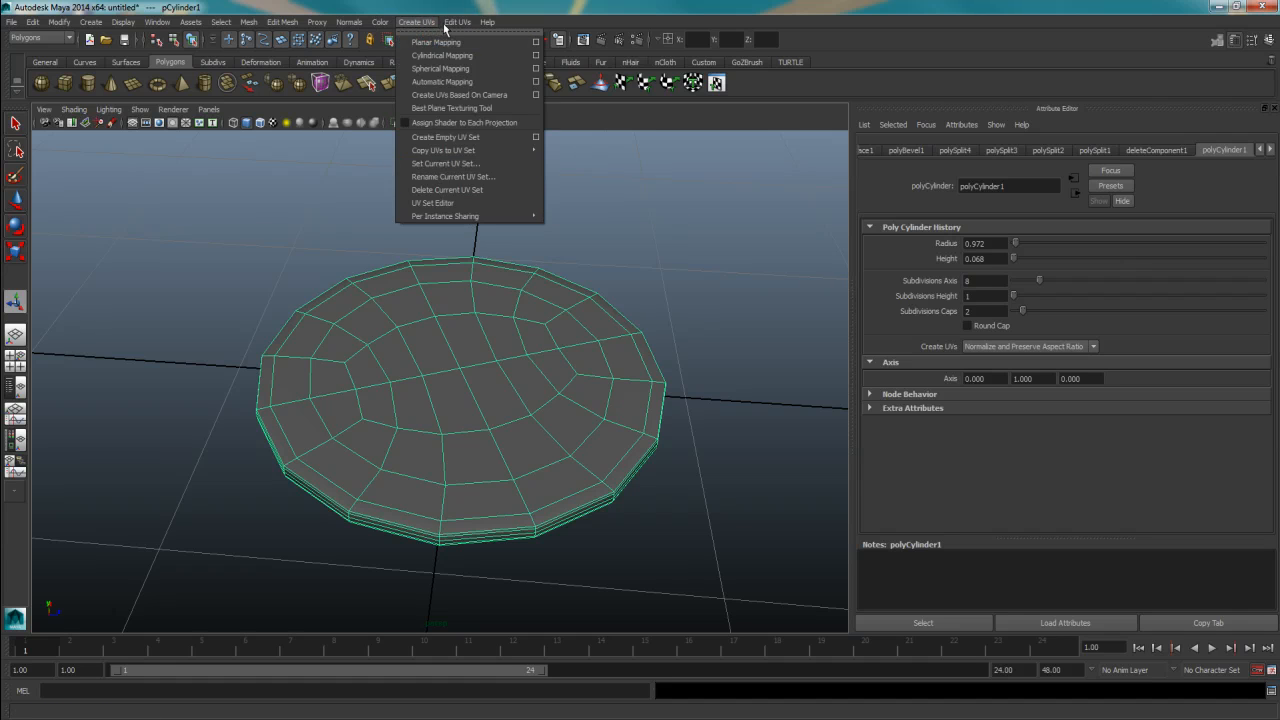
left_click(488, 299)
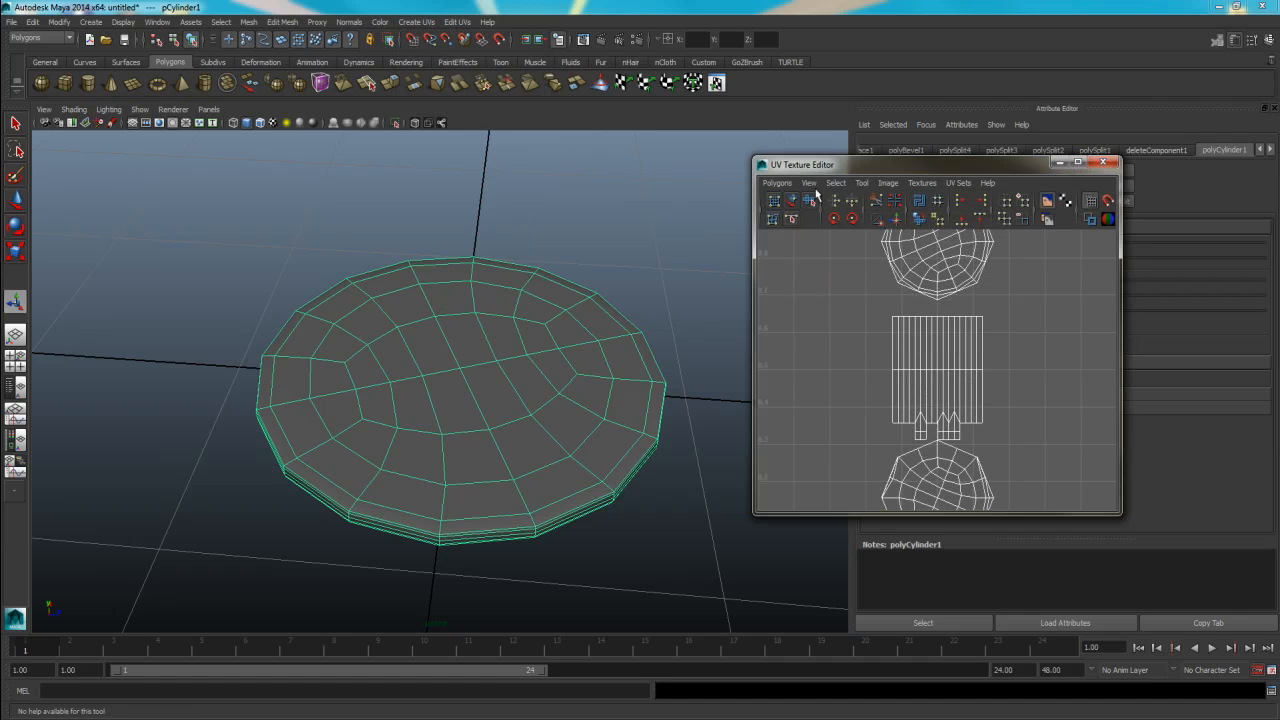
left_click_drag(972, 163, 1096, 115)
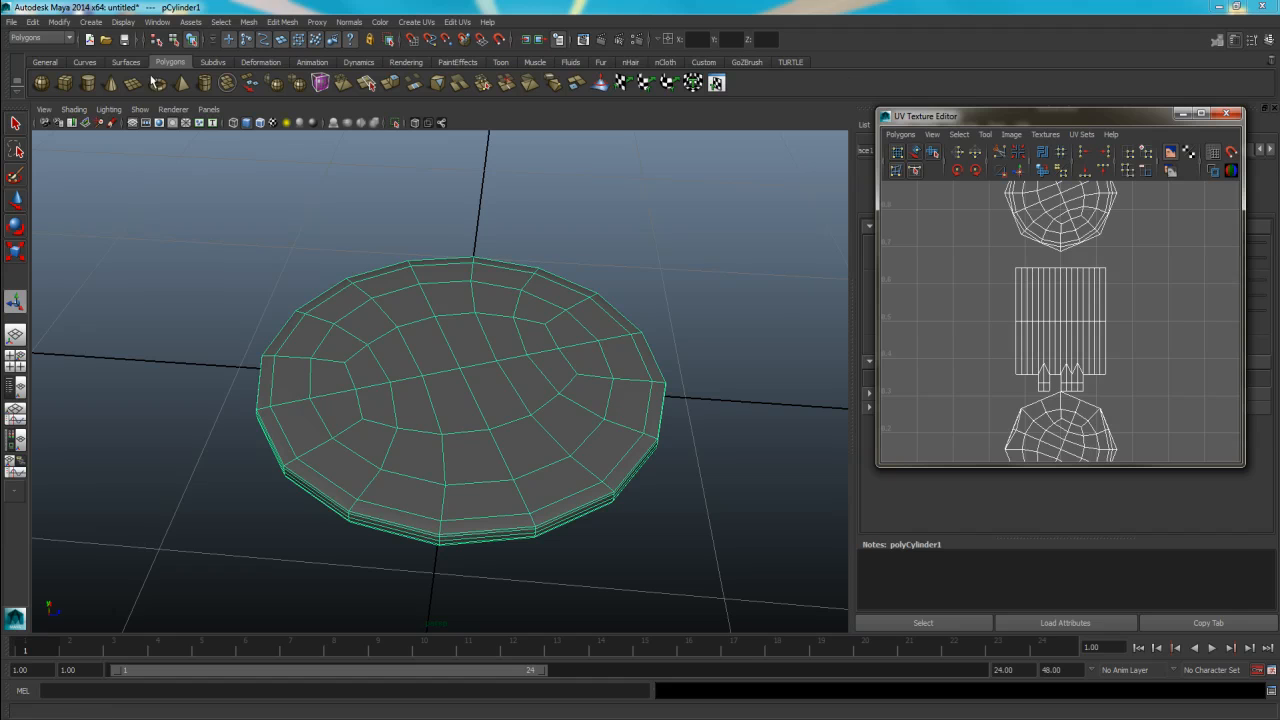
left_click(36, 39)
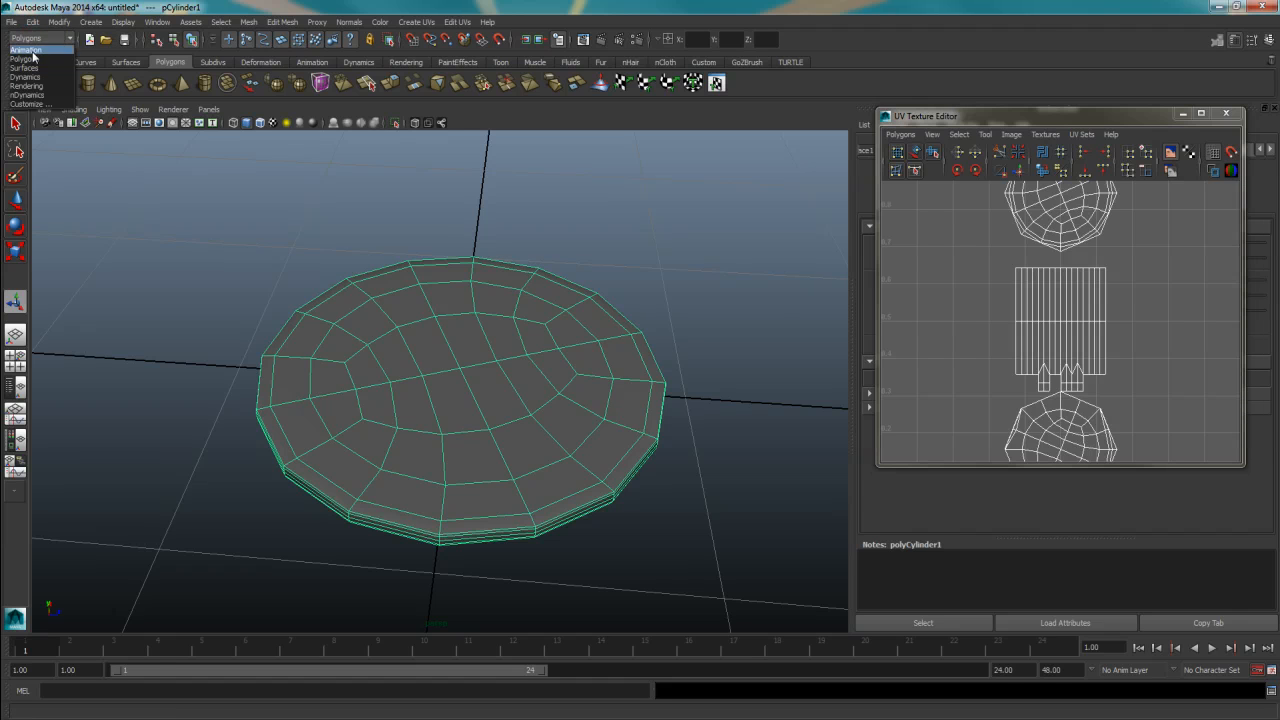
left_click(36, 58)
scroll(1036, 294, "down", 1)
middle_click_drag(1036, 294, 1037, 224, "alt")
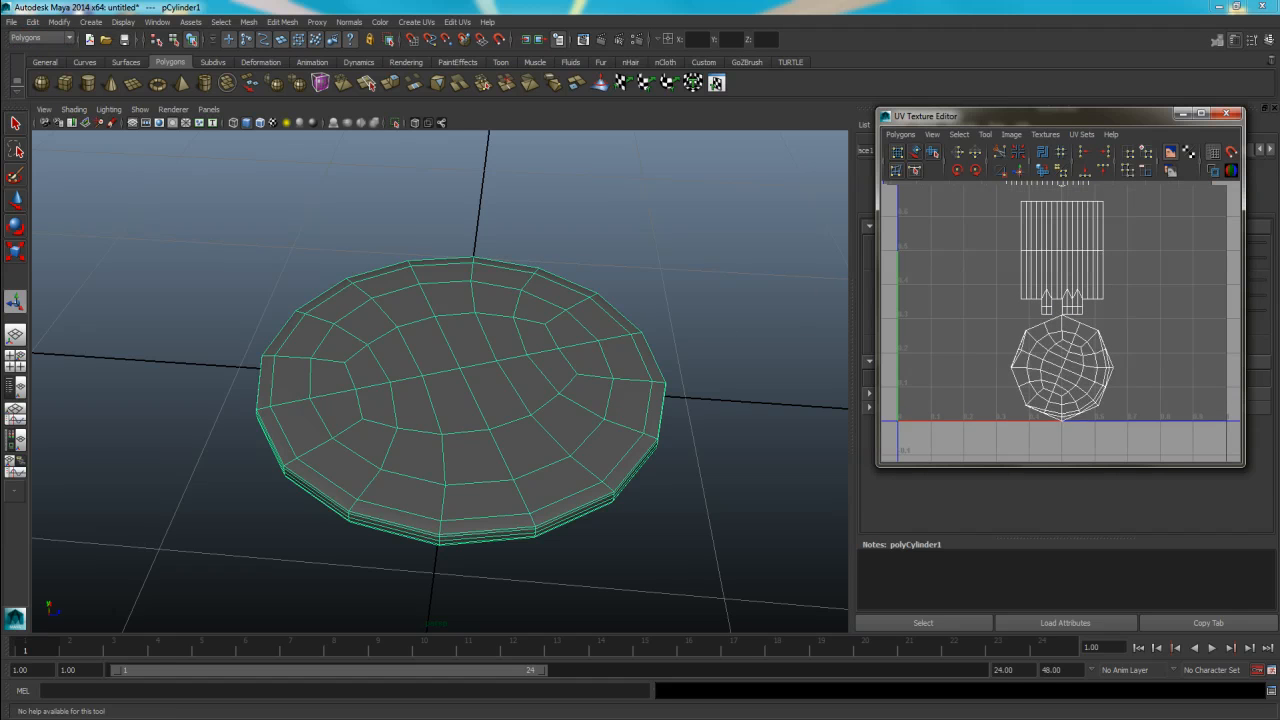
Step: Apply a camera-based planar UV projection to the whole disc from the top view, fitted to the bounding box with the width/height ratio kept
left_click(15, 360)
left_click(203, 253)
key("space")
scroll(289, 294, "up", 2)
middle_click_drag(474, 333, 456, 404, "alt")
left_click(457, 326)
scroll(440, 325, "up", 2)
scroll(446, 446, "up", 2)
left_click(414, 23)
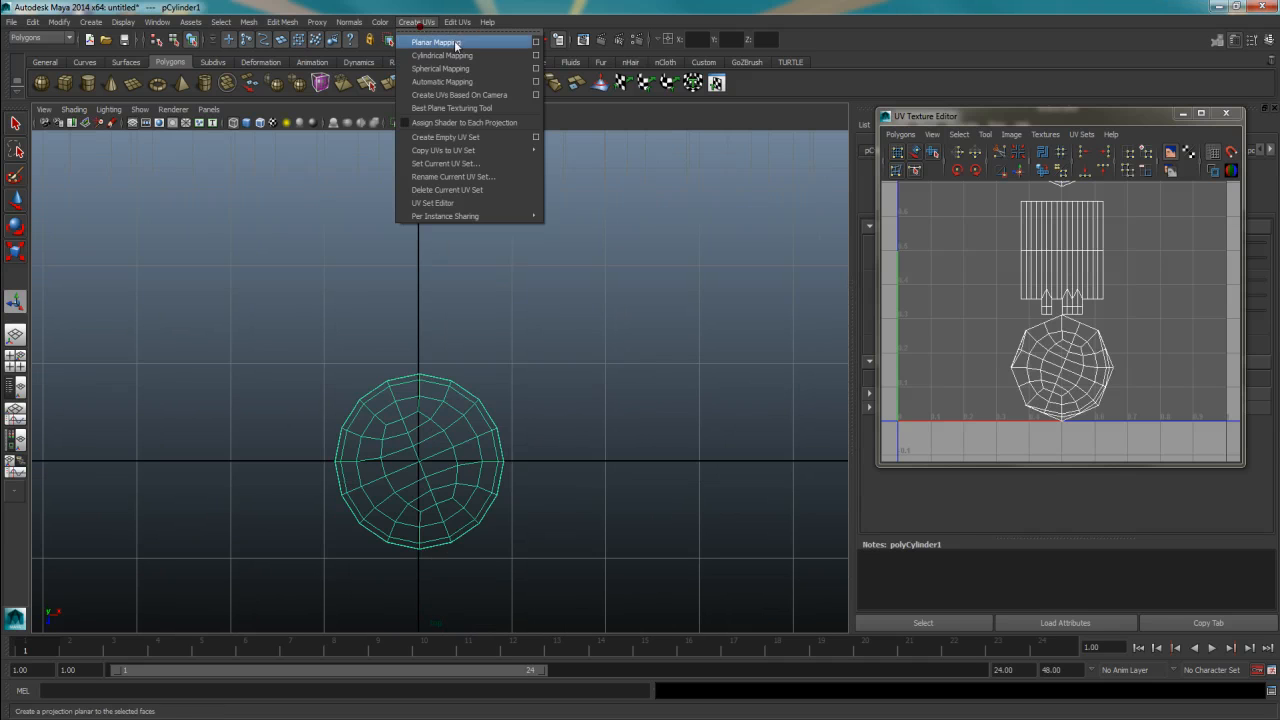
left_click(539, 42)
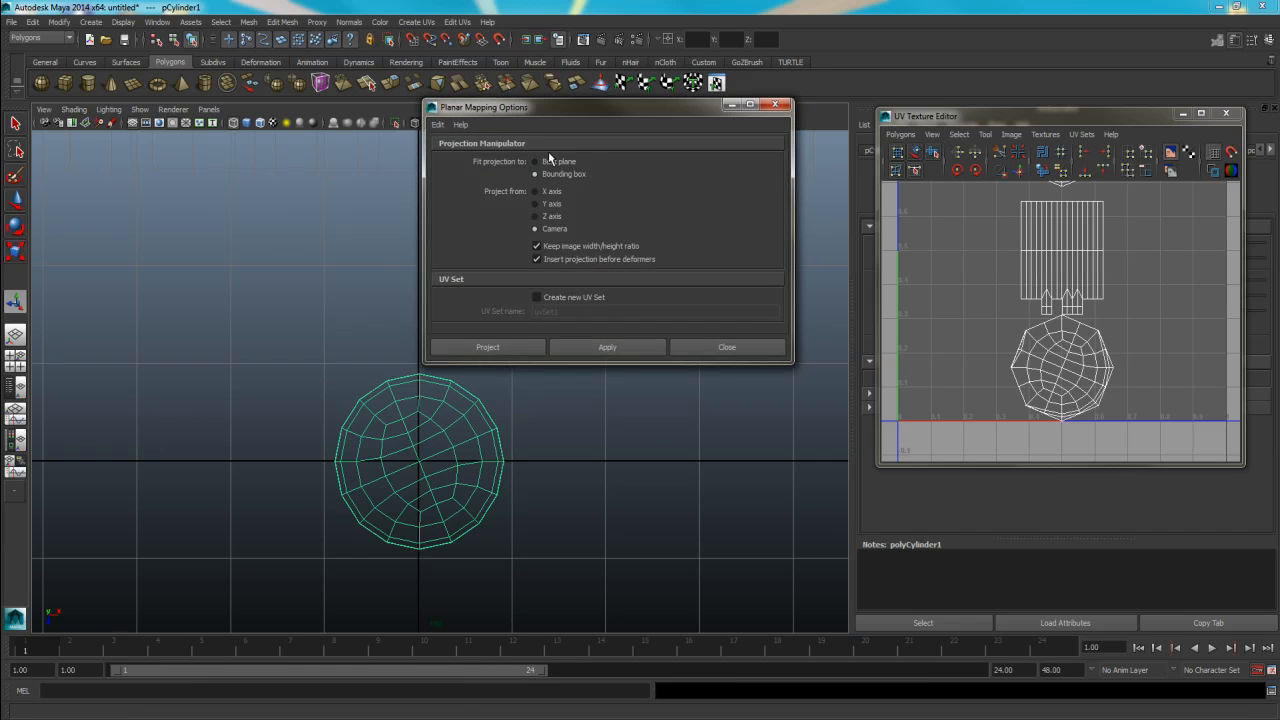
left_click(602, 346)
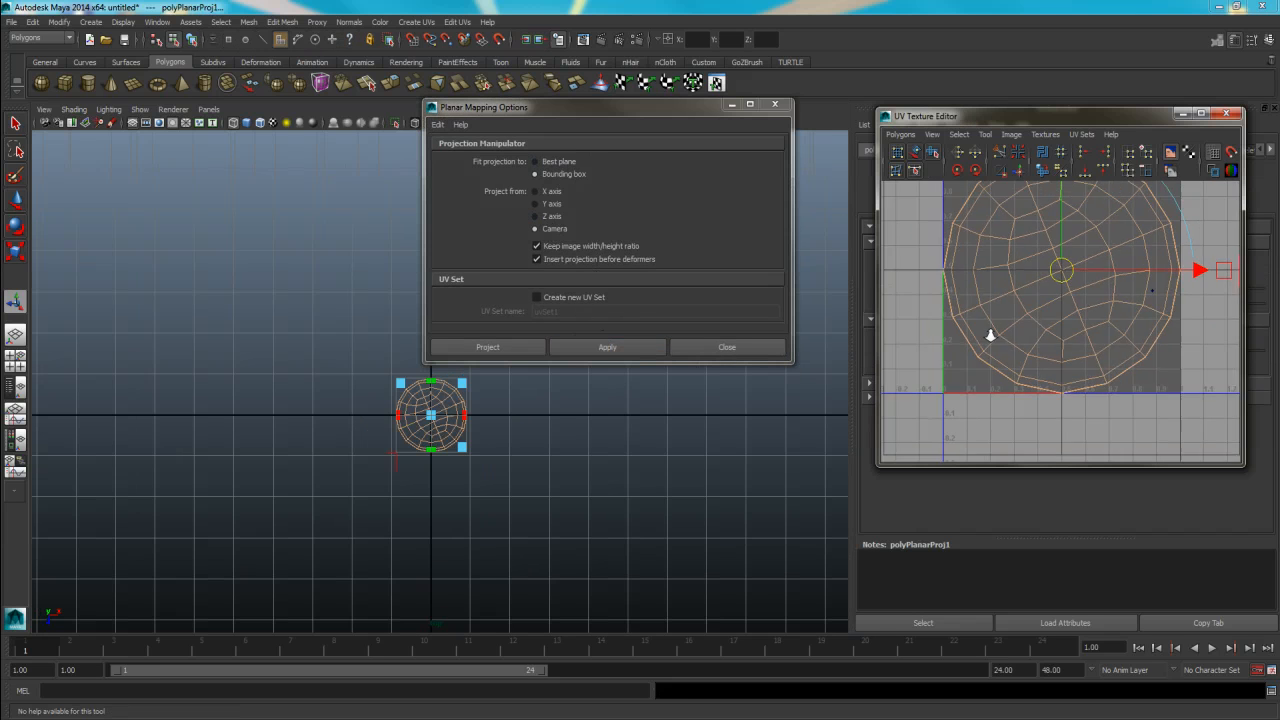
right_click_drag(990, 335, 1083, 309, "alt")
middle_click_drag(1062, 291, 1068, 333, "alt")
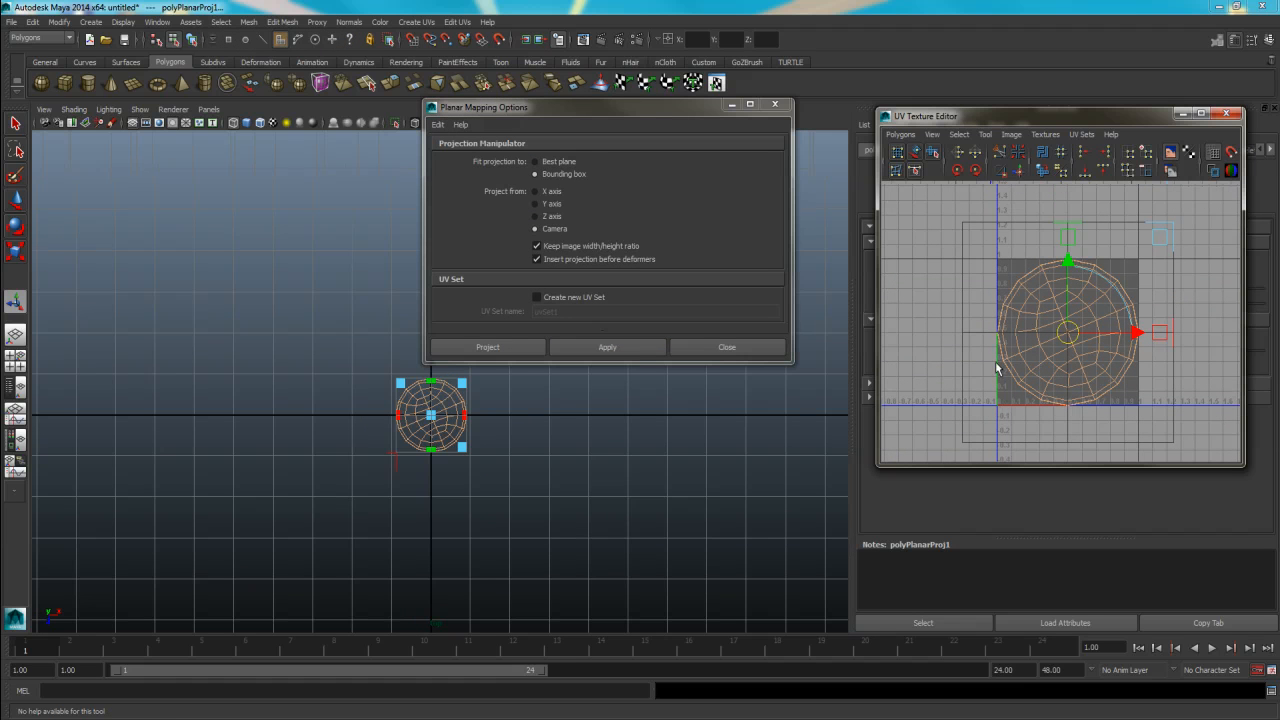
Step: In the perspective view, select the middle edge loop around the disc's side and convert the selection to faces
left_click(15, 335)
left_click_drag(423, 420, 500, 434, "alt")
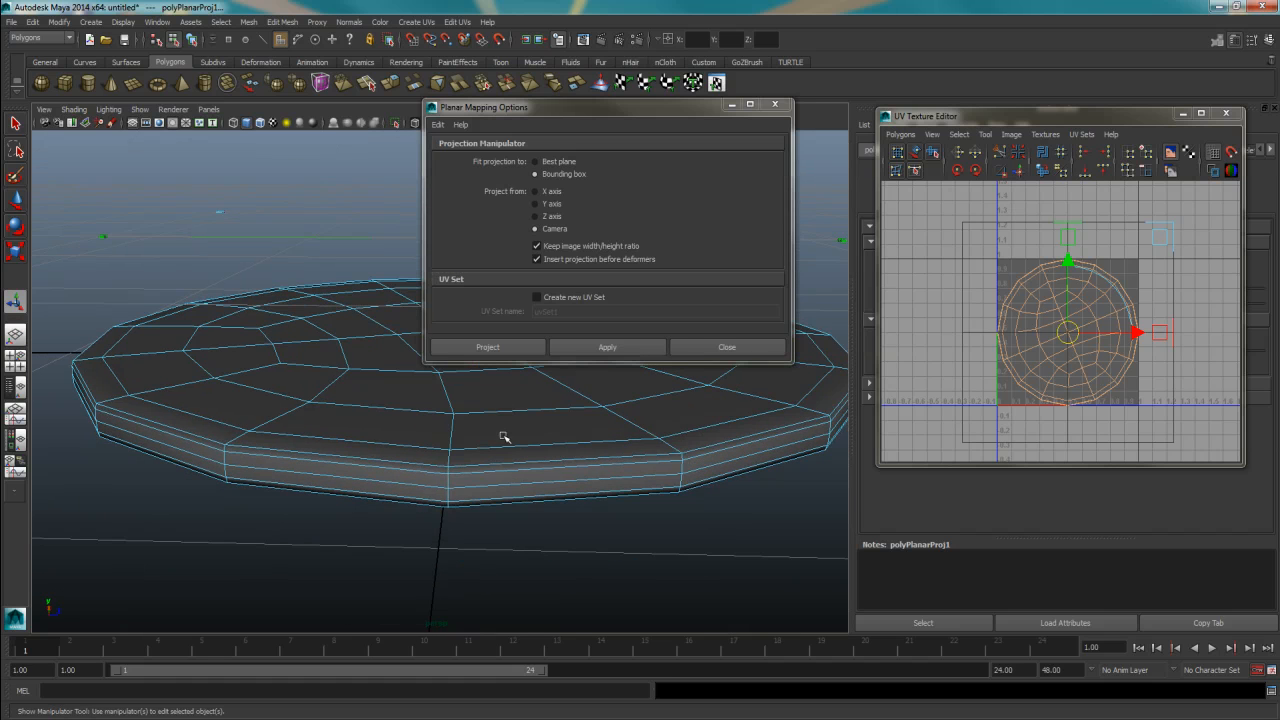
scroll(561, 446, "up", 3)
right_click_drag(621, 460, 634, 429)
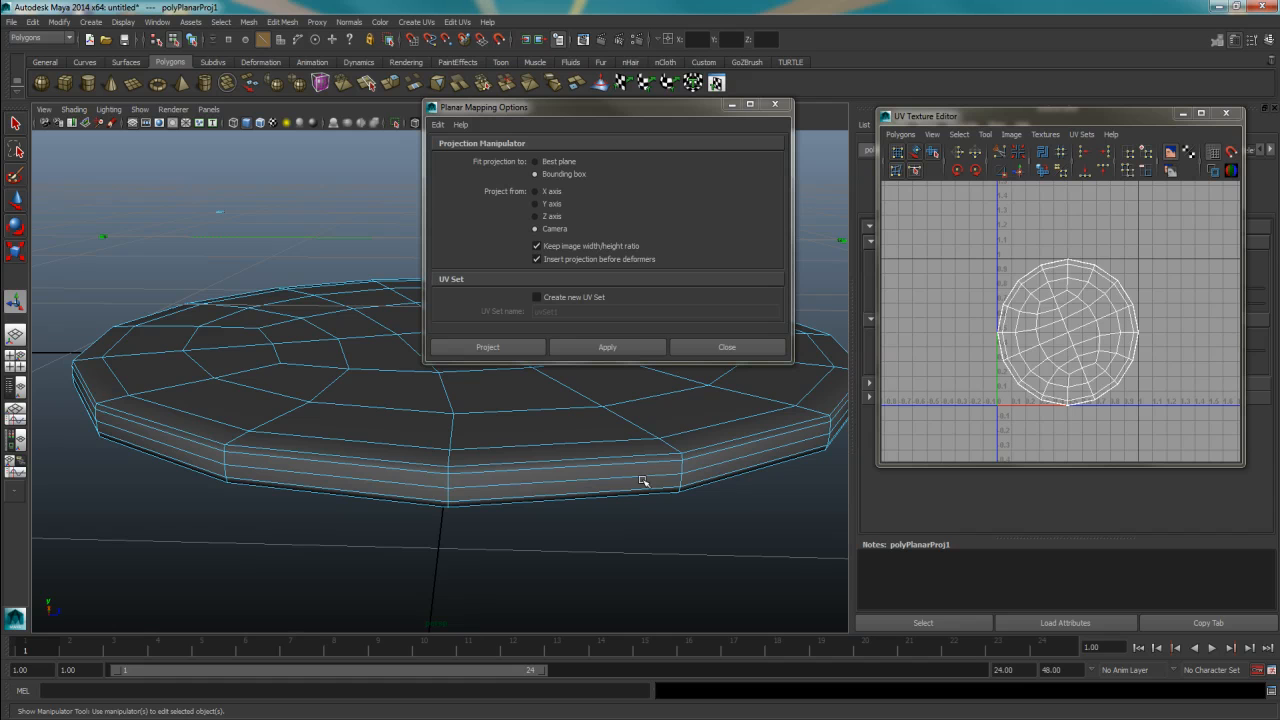
double_click(642, 477)
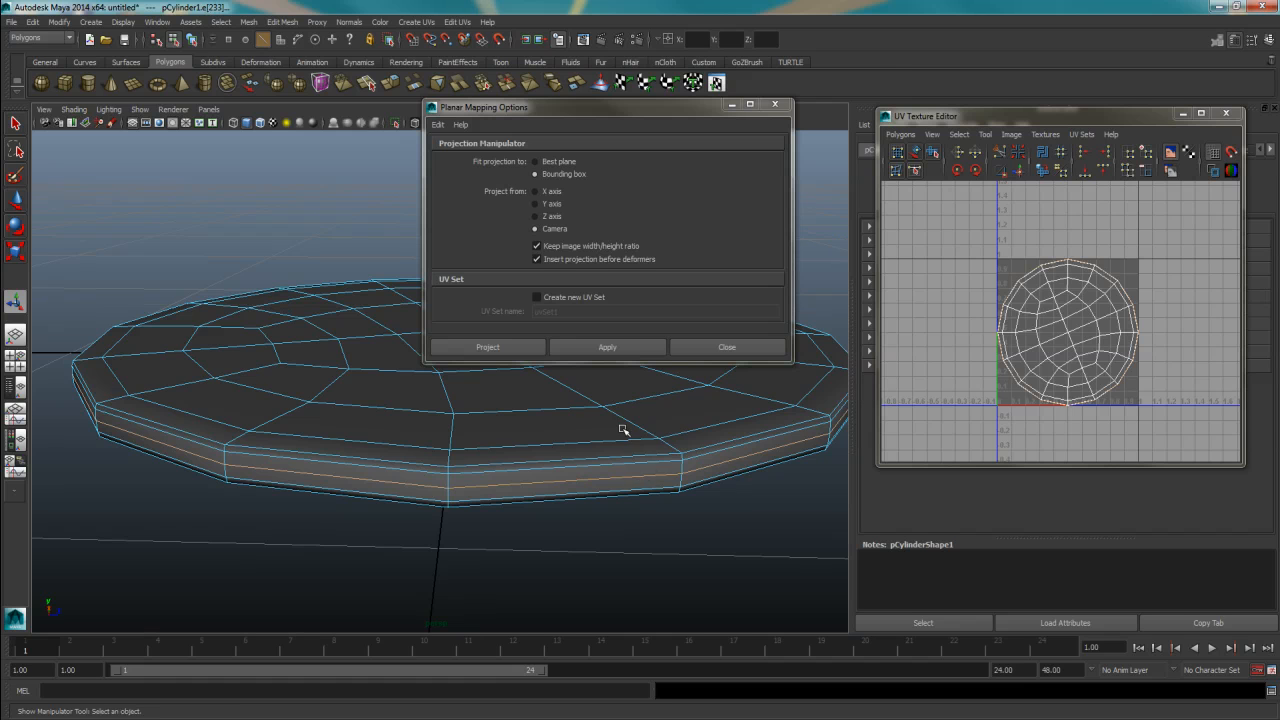
right_click_drag(622, 429, 603, 469, "alt")
left_click_drag(578, 446, 600, 470, "alt")
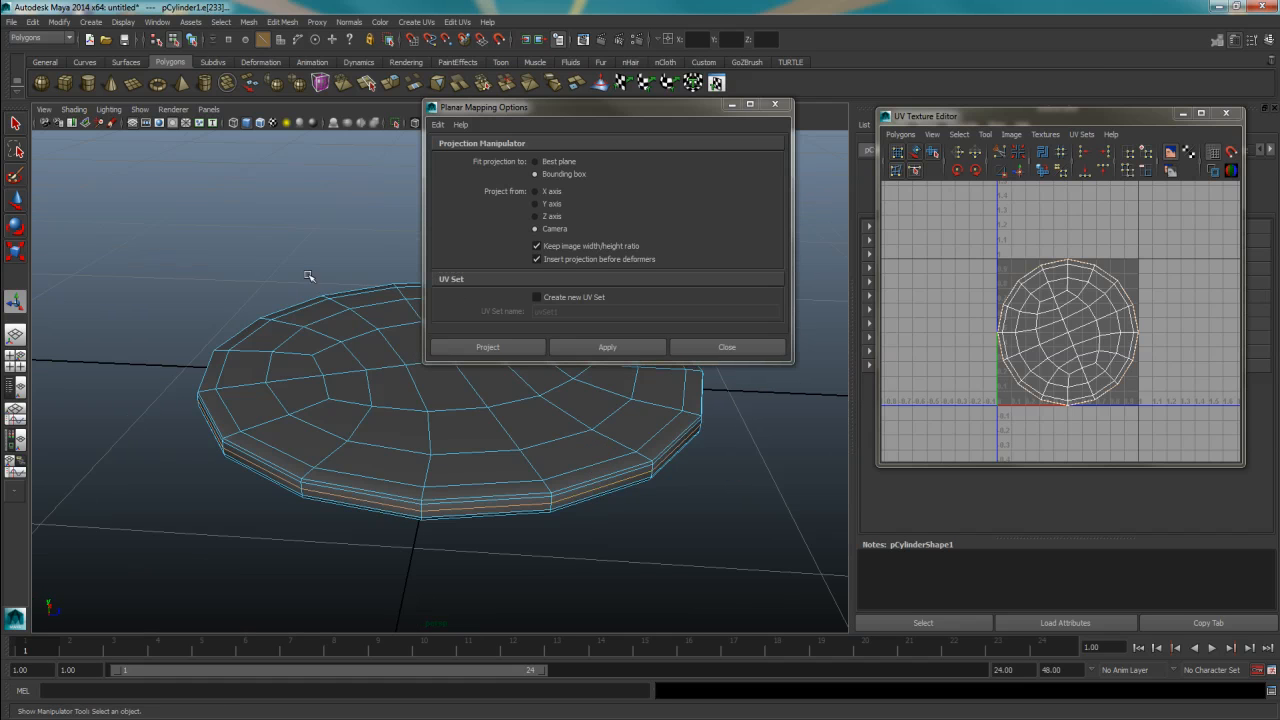
left_click(959, 134)
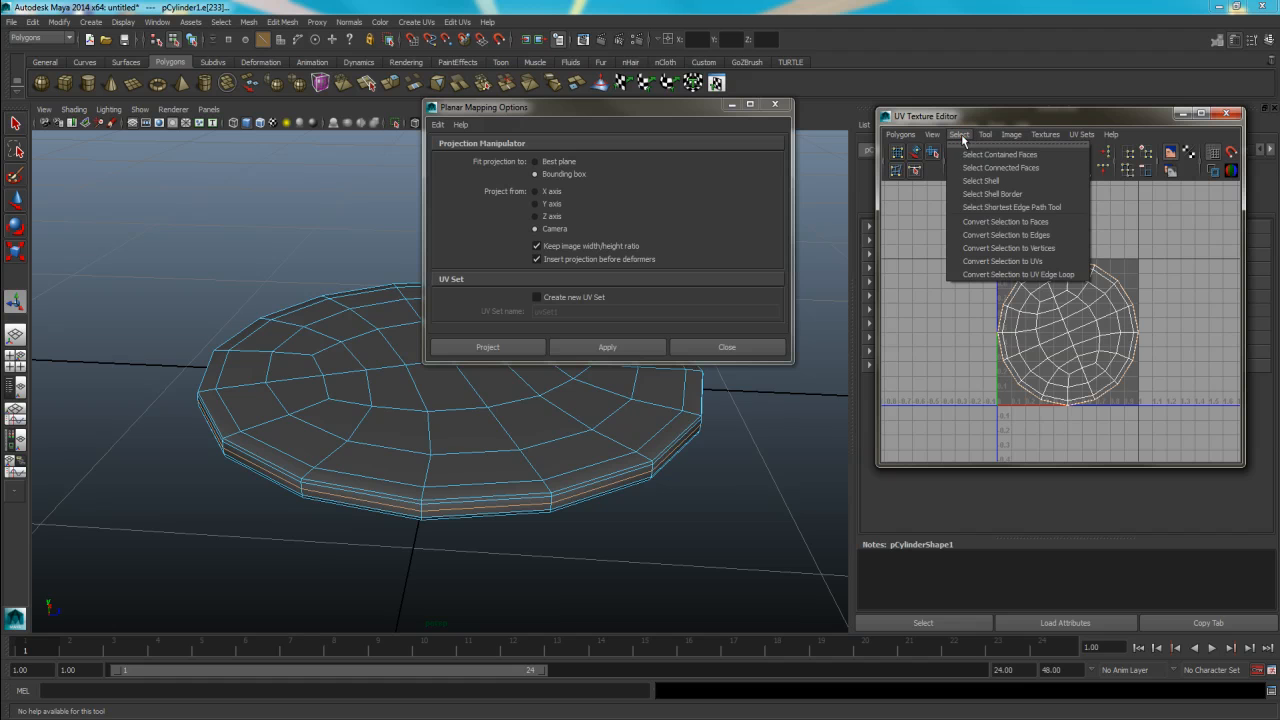
left_click(1028, 224)
Step: Grow the side-face selection by one ring onto the bevels and shrink it back
left_click_drag(530, 472, 434, 443, "alt")
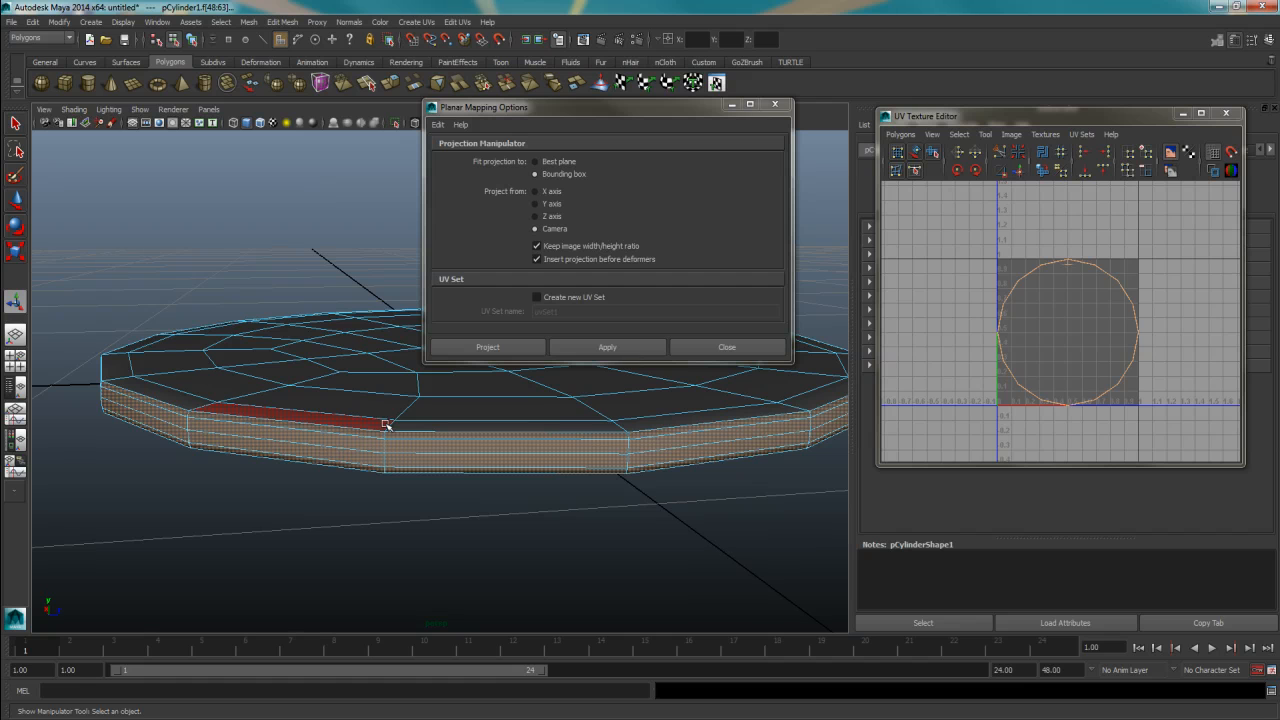
key("shift+period")
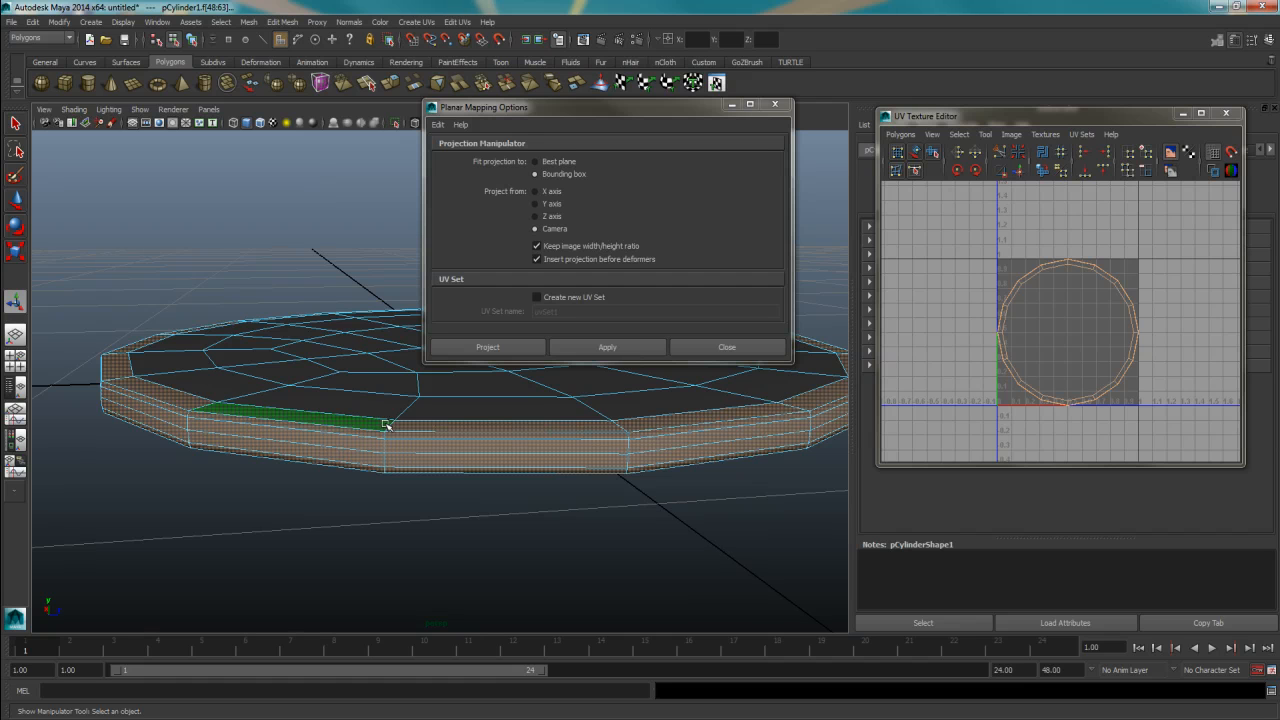
key("shift+comma")
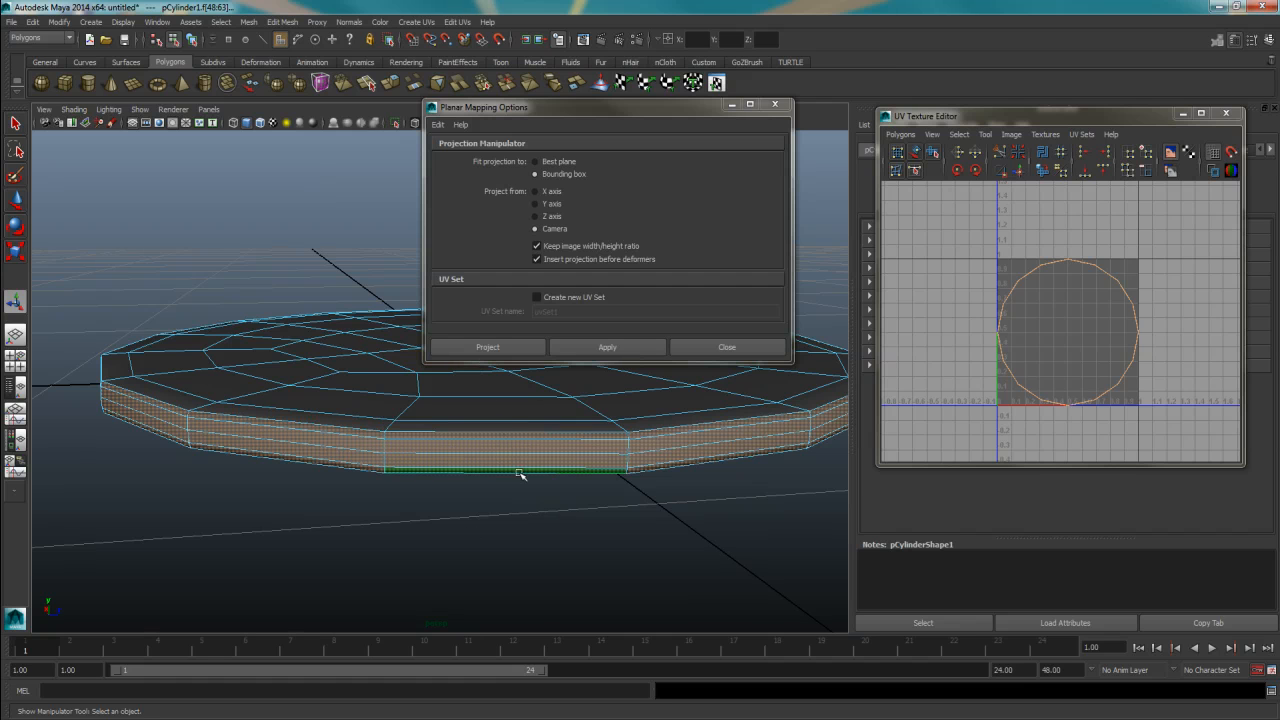
Step: Close the planar mapping options and apply Cylindrical Mapping to the selected side faces of the disc
scroll(530, 468, "down", 3)
left_click_drag(534, 466, 531, 489, "alt")
left_click(775, 103)
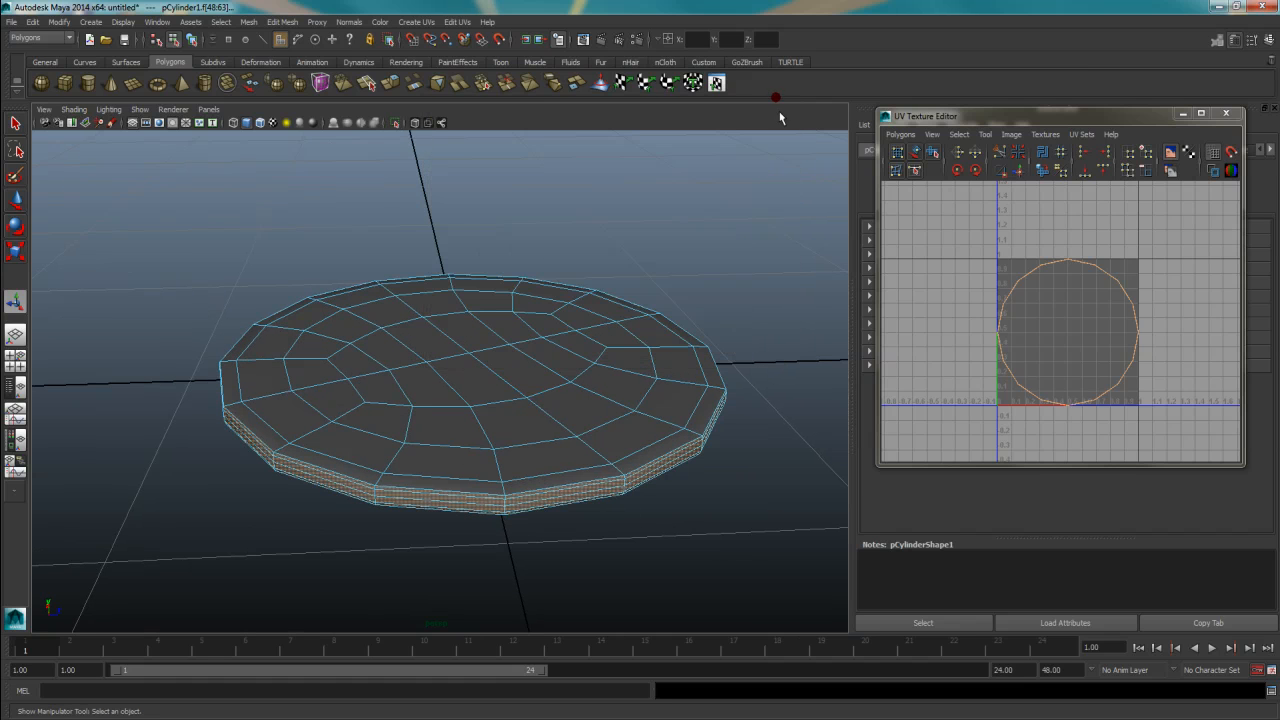
left_click(418, 22)
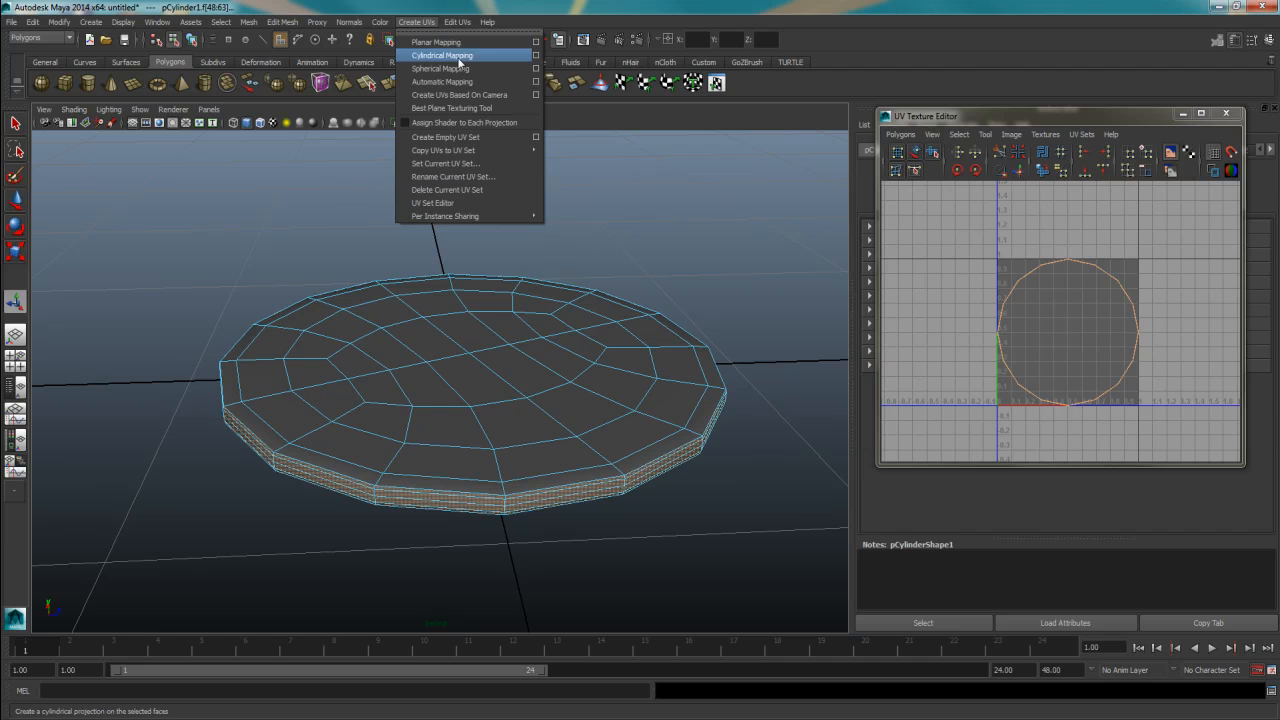
left_click(459, 56)
scroll(540, 365, "down", 3)
left_click_drag(543, 371, 508, 420, "alt")
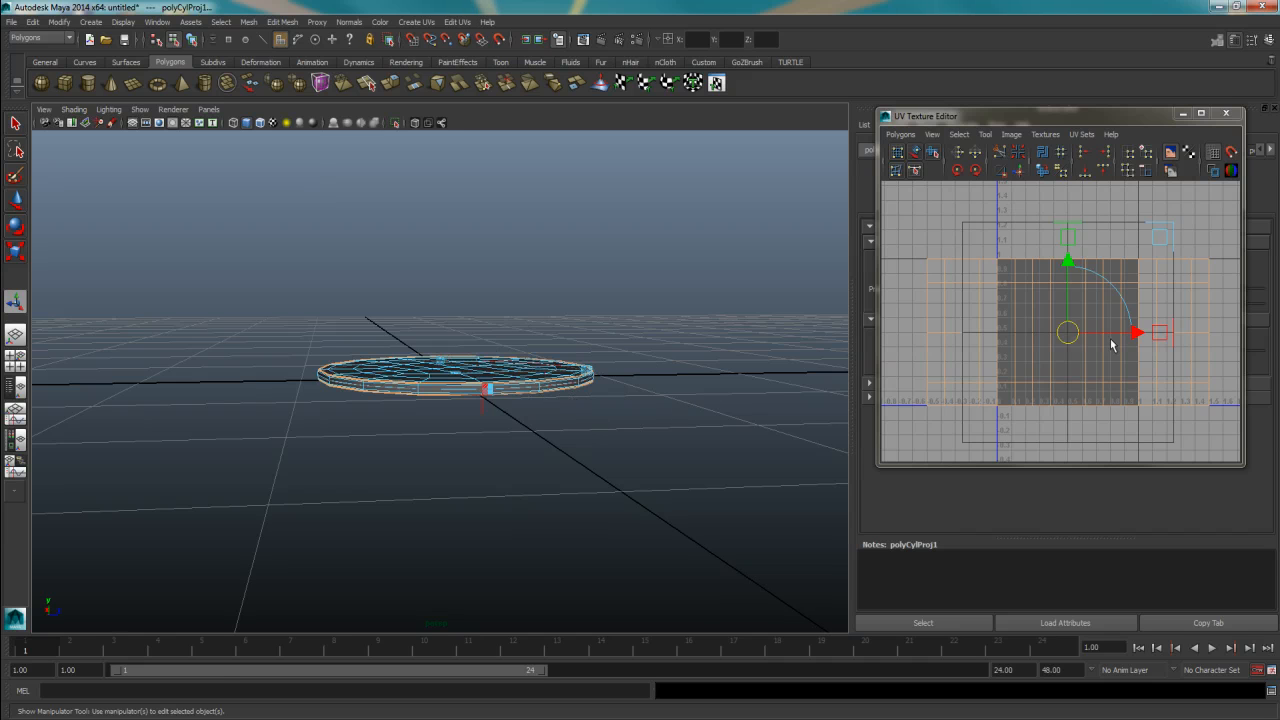
scroll(1028, 342, "down", 3)
scroll(523, 380, "up", 3)
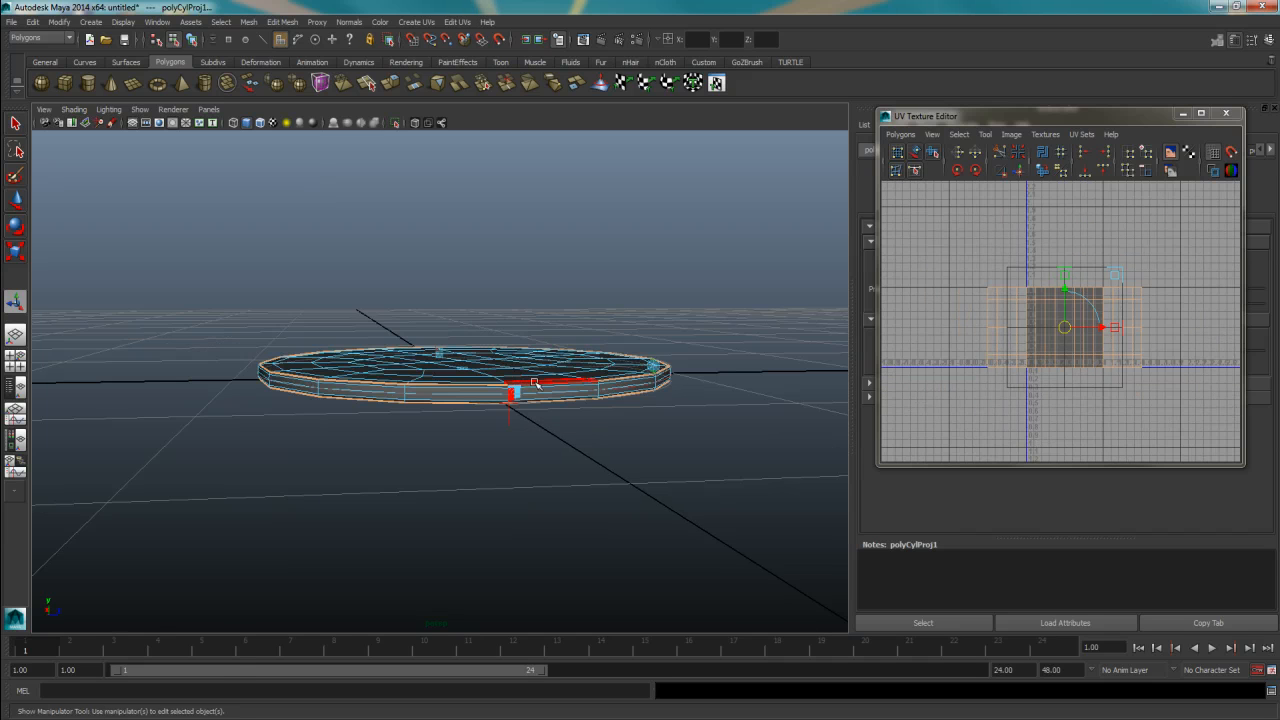
left_click_drag(523, 380, 509, 389, "alt")
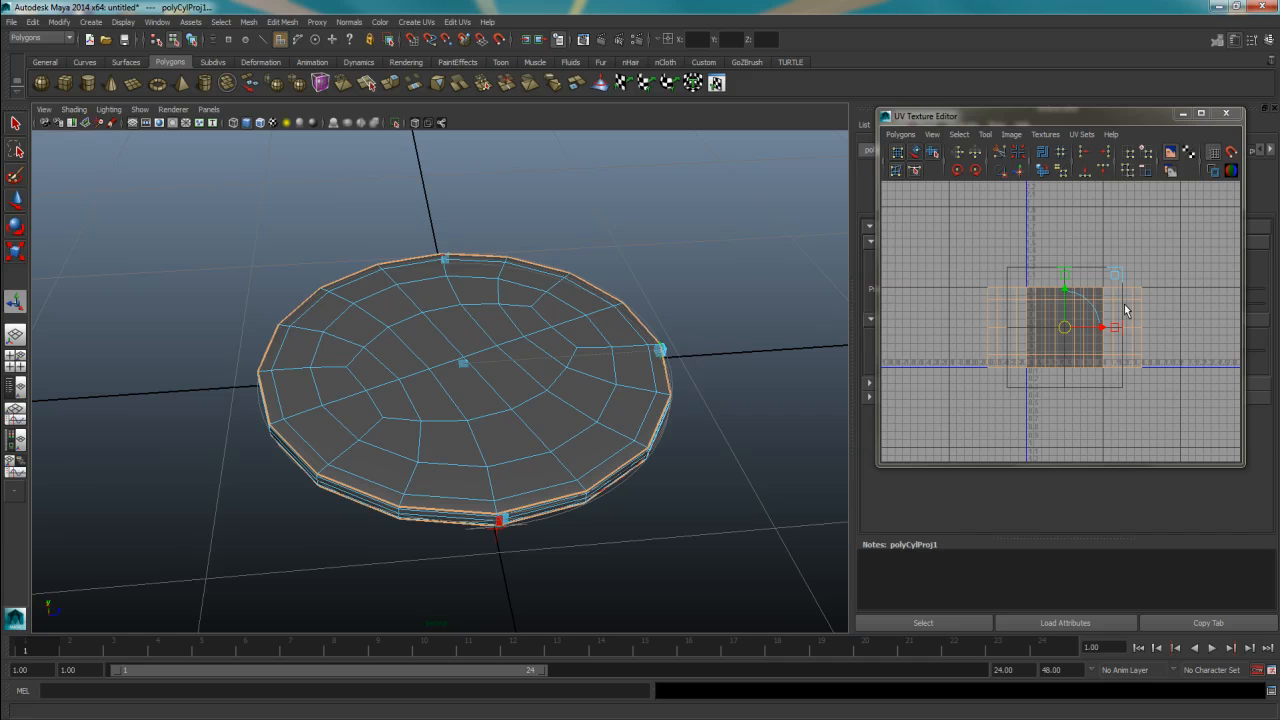
Step: Return to object mode, create a Lambert material in Hypershade and assign it to the disc
left_click(171, 266)
right_click_drag(324, 328, 381, 314)
left_click(434, 331)
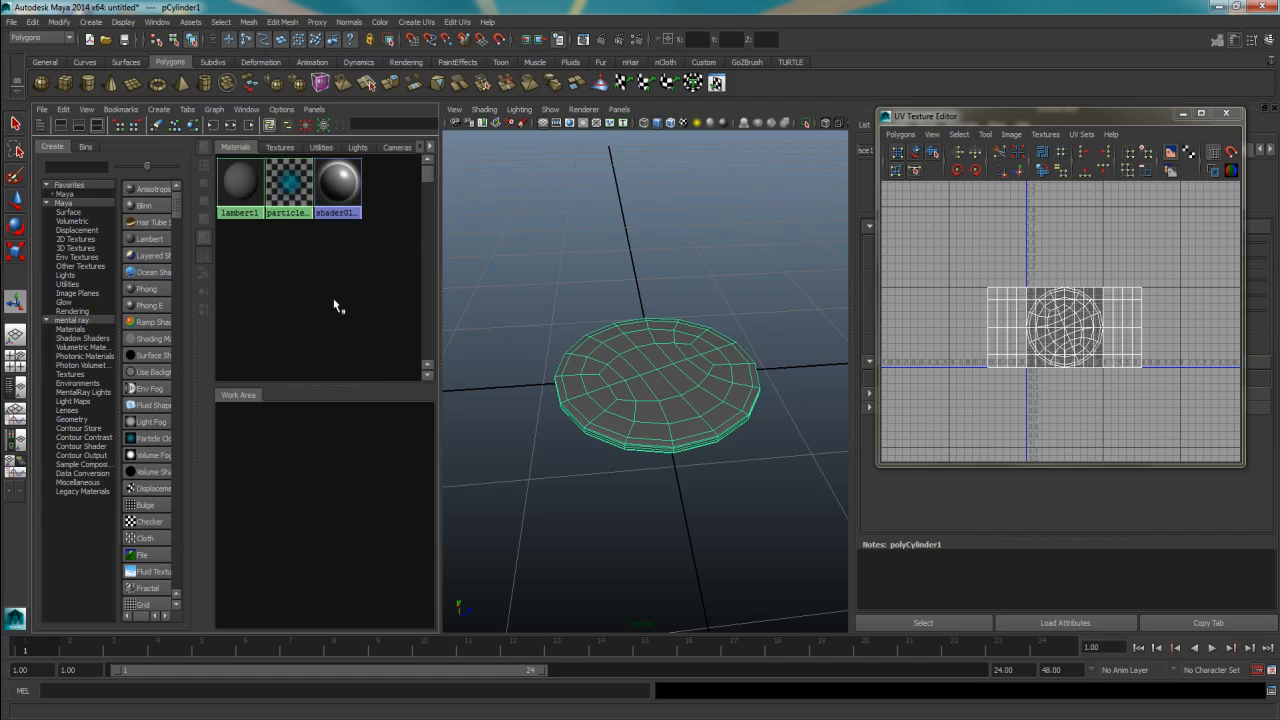
left_click(150, 239)
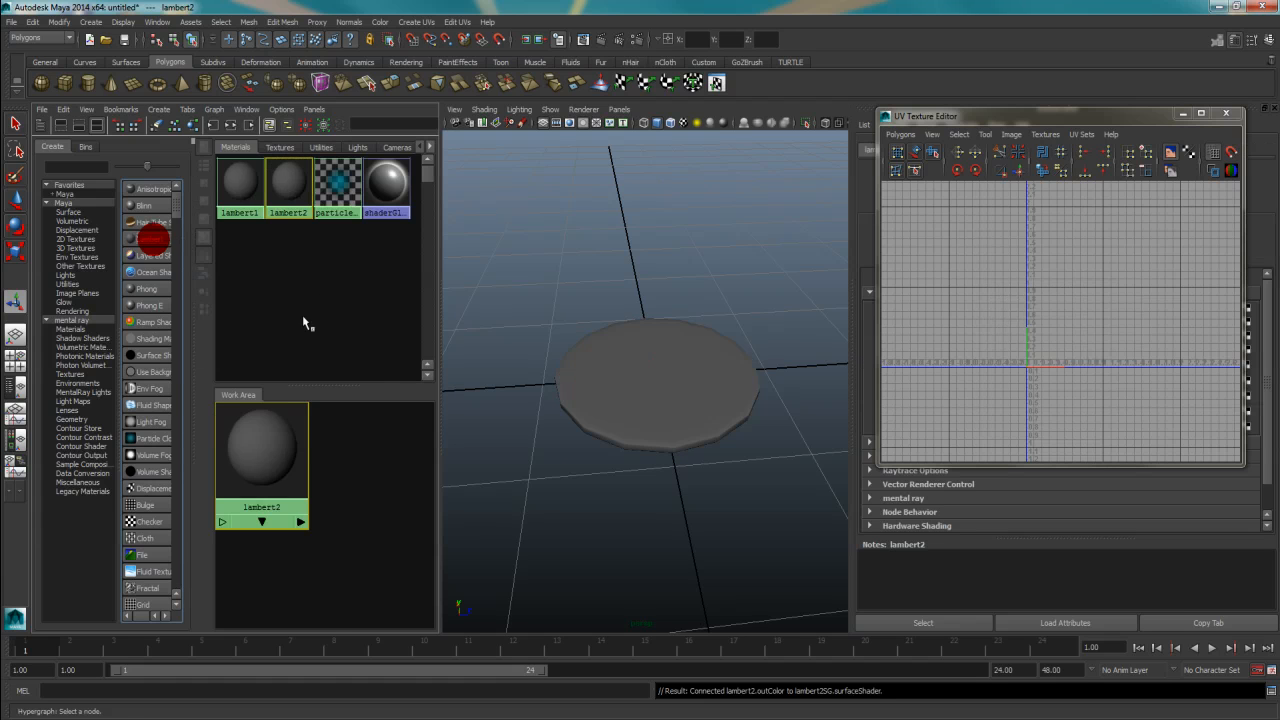
left_click(586, 418)
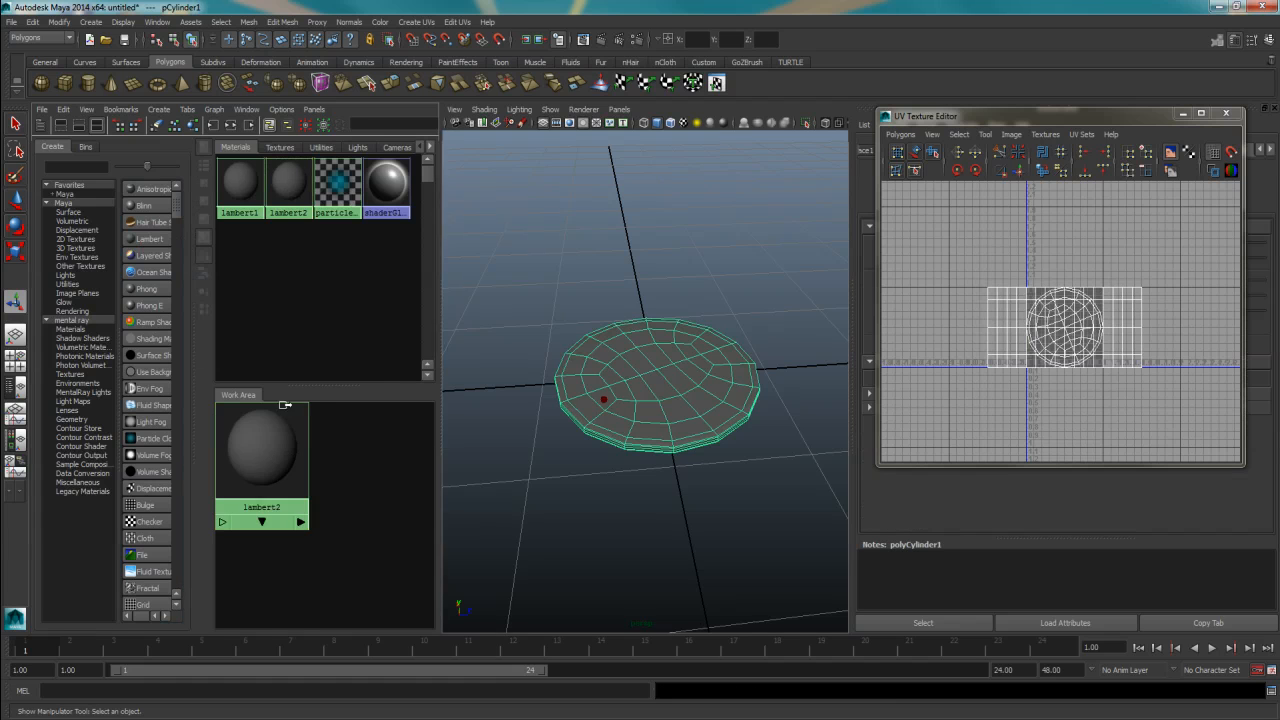
right_click_drag(257, 456, 257, 424)
left_click(268, 450)
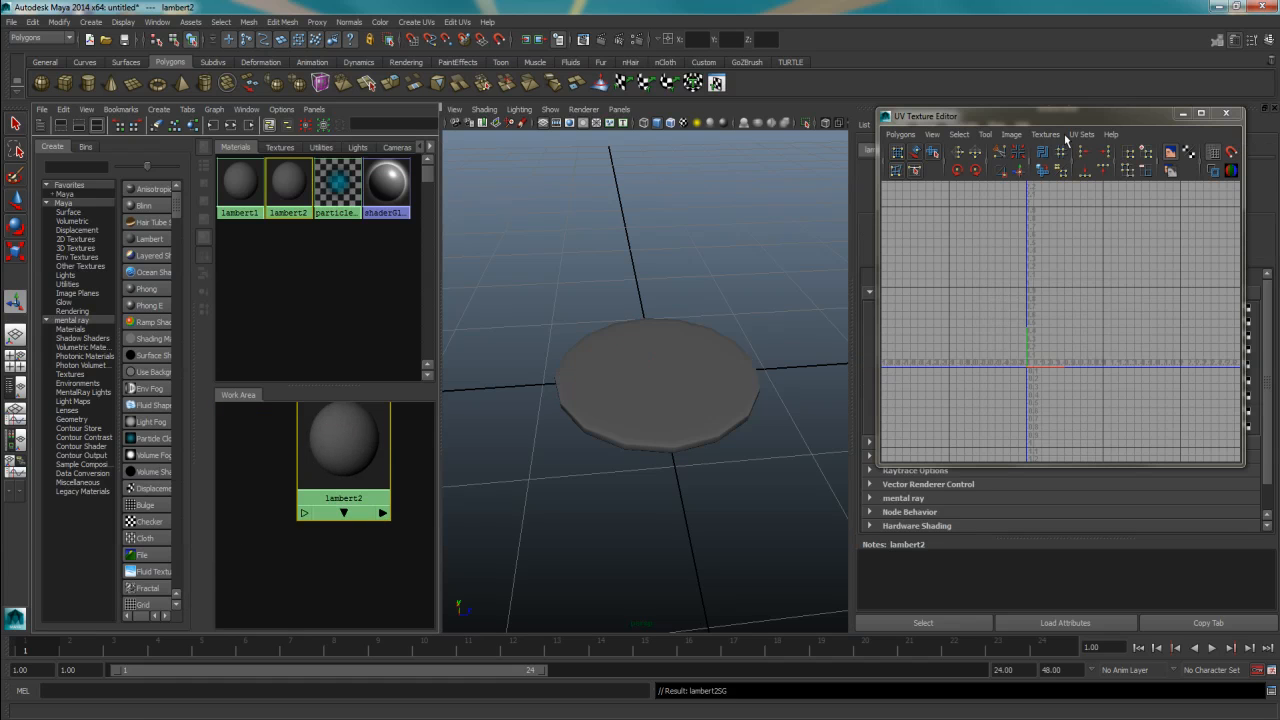
Step: Map a Checker texture to the new Lambert material's color
left_click_drag(1046, 117, 713, 125)
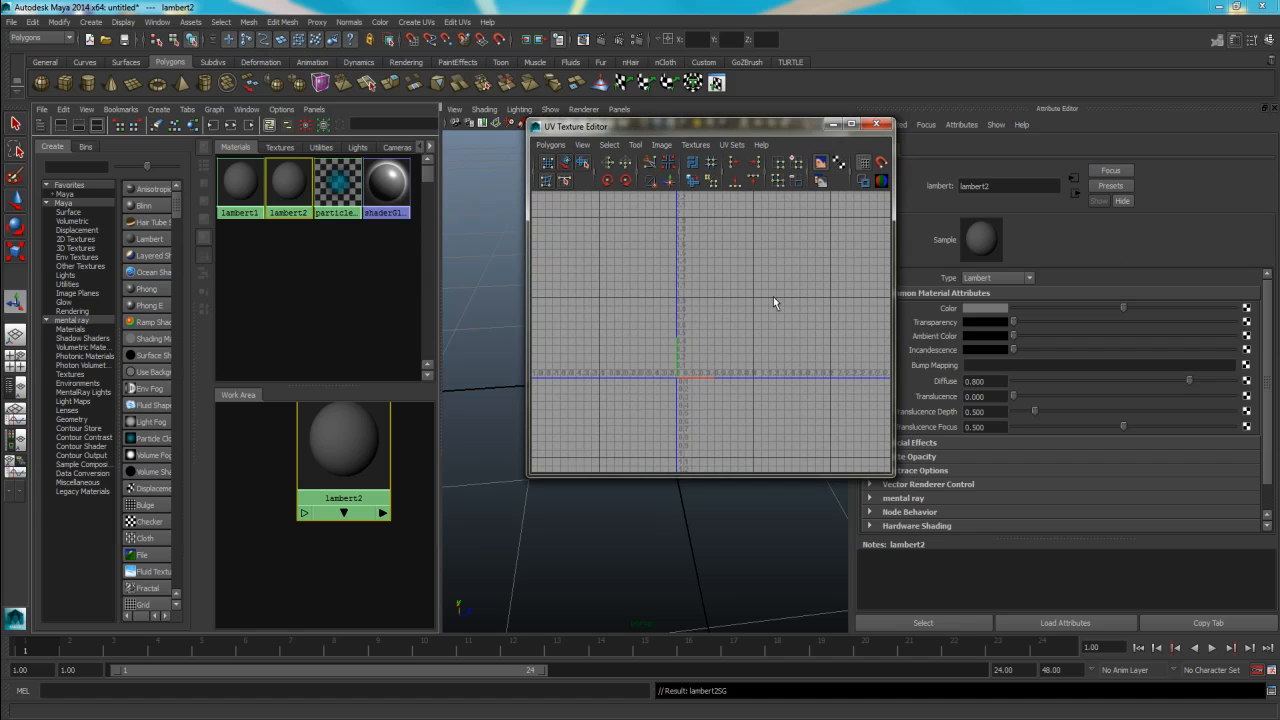
left_click(1246, 308)
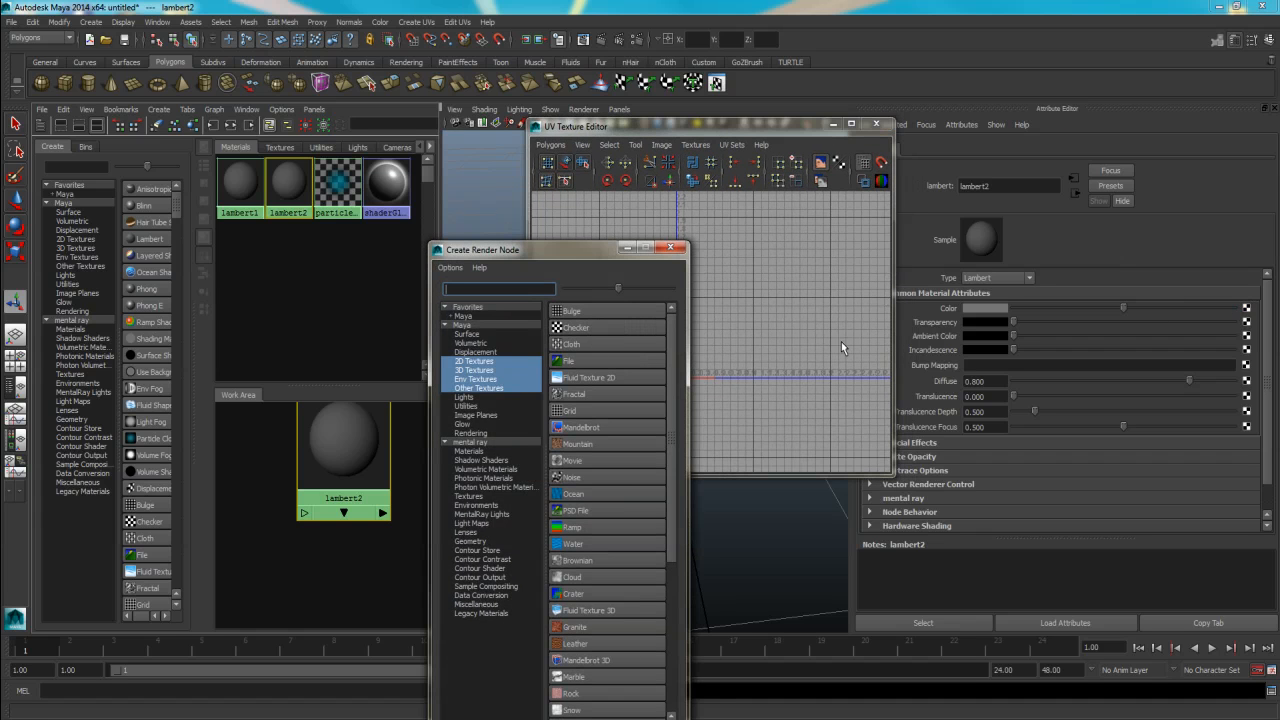
left_click(619, 322)
left_click_drag(728, 127, 1104, 130)
Step: Turn on textured display in the viewport and check the checker pattern across the disc
left_click(740, 418)
scroll(663, 395, "up", 5)
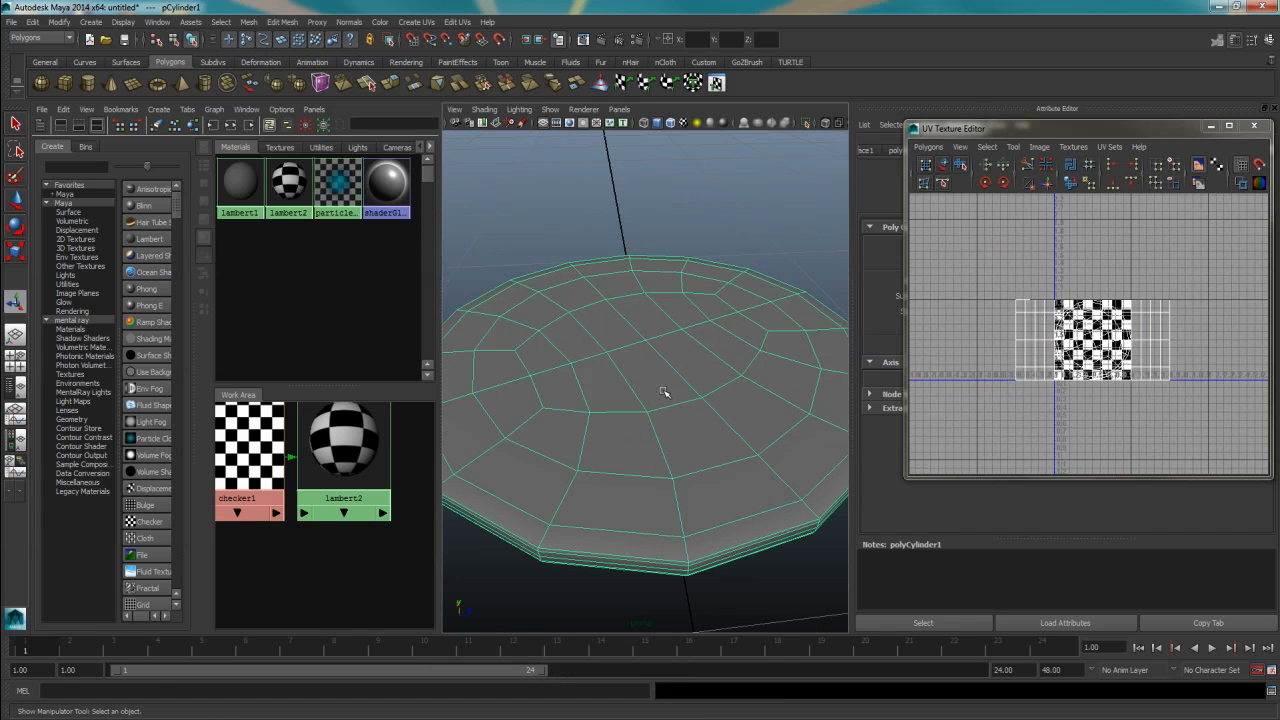
key("6")
scroll(663, 388, "down", 6)
left_click_drag(663, 388, 711, 391, "alt")
scroll(720, 400, "up", 5)
scroll(723, 406, "down", 3)
scroll(714, 406, "down", 3)
Step: Rearrange the checker's node network and set Repeat UV to 20 by 20 on its 2D placement node
left_click(249, 445)
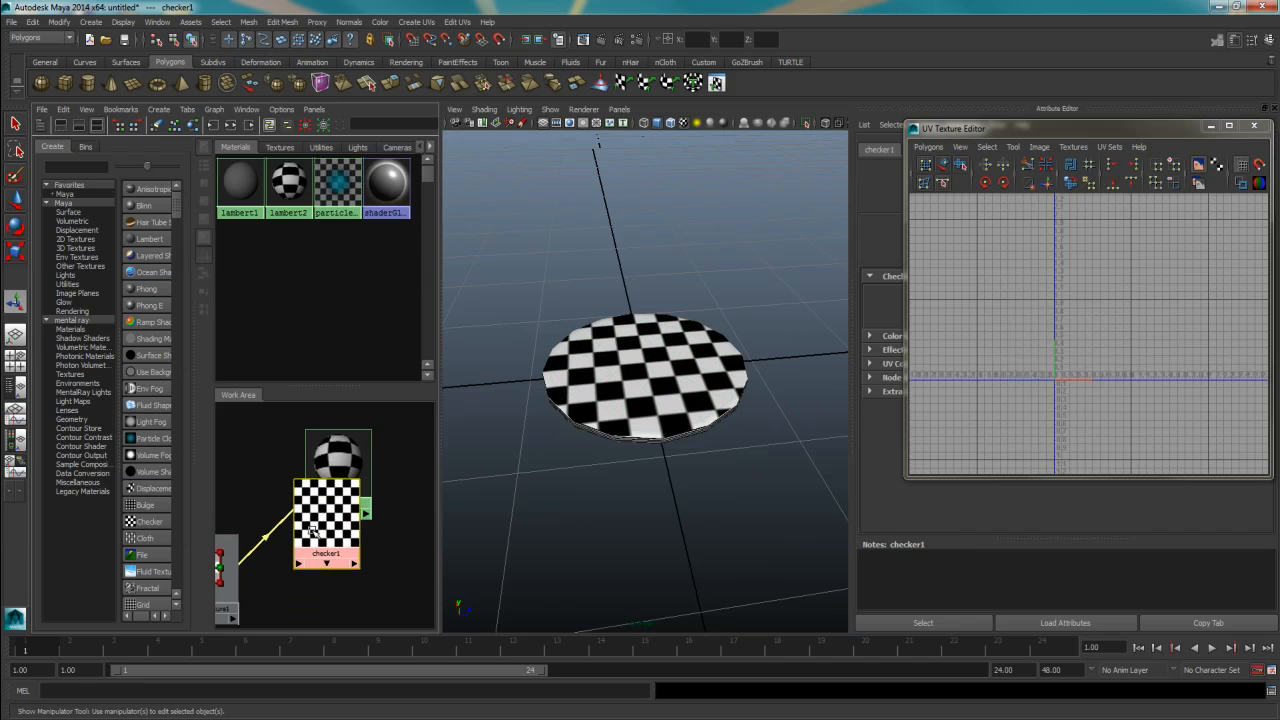
left_click(254, 468)
left_click_drag(1092, 130, 639, 110)
scroll(360, 506, "down", 1)
middle_click_drag(377, 491, 367, 511, "alt")
left_click_drag(359, 458, 351, 523)
left_click_drag(268, 505, 266, 507)
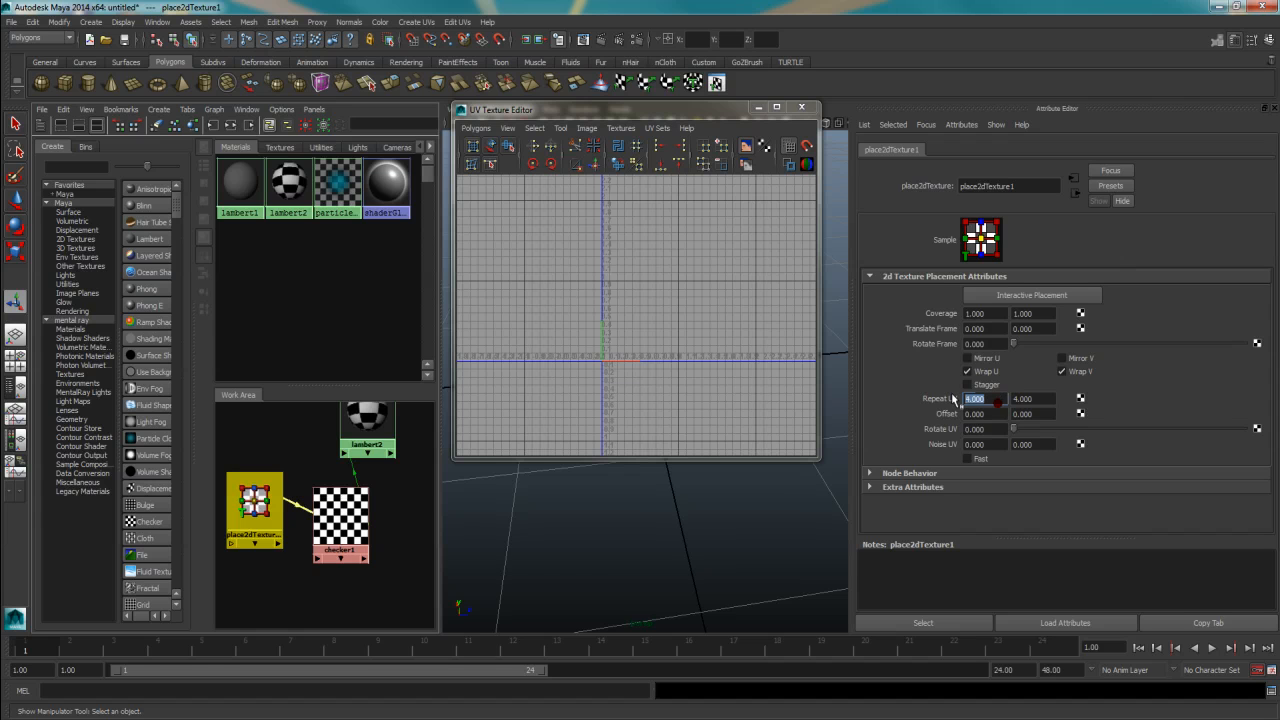
type("20")
key("Tab")
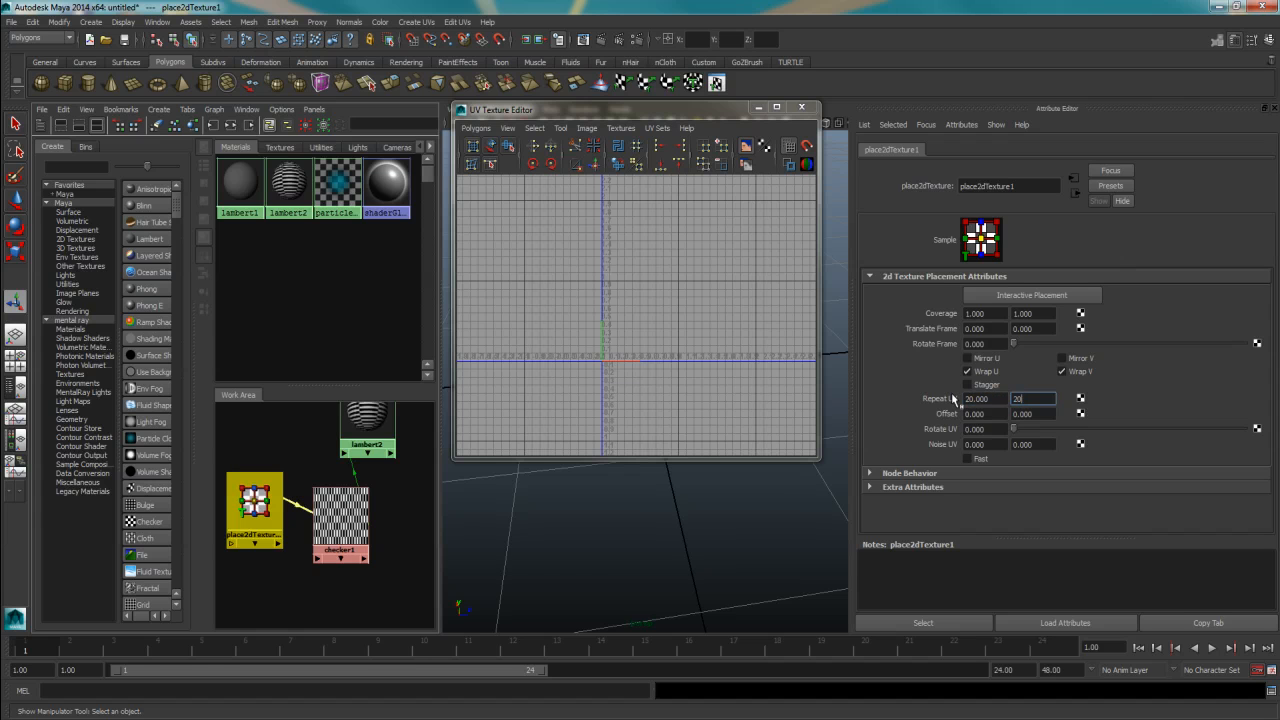
Step: Inspect the denser checker pattern on the disc's cap and side for UV distortion
left_click_drag(690, 110, 1059, 118)
scroll(737, 417, "up", 8)
left_click_drag(734, 417, 694, 389, "alt")
scroll(734, 381, "down", 8)
scroll(694, 389, "up", 3)
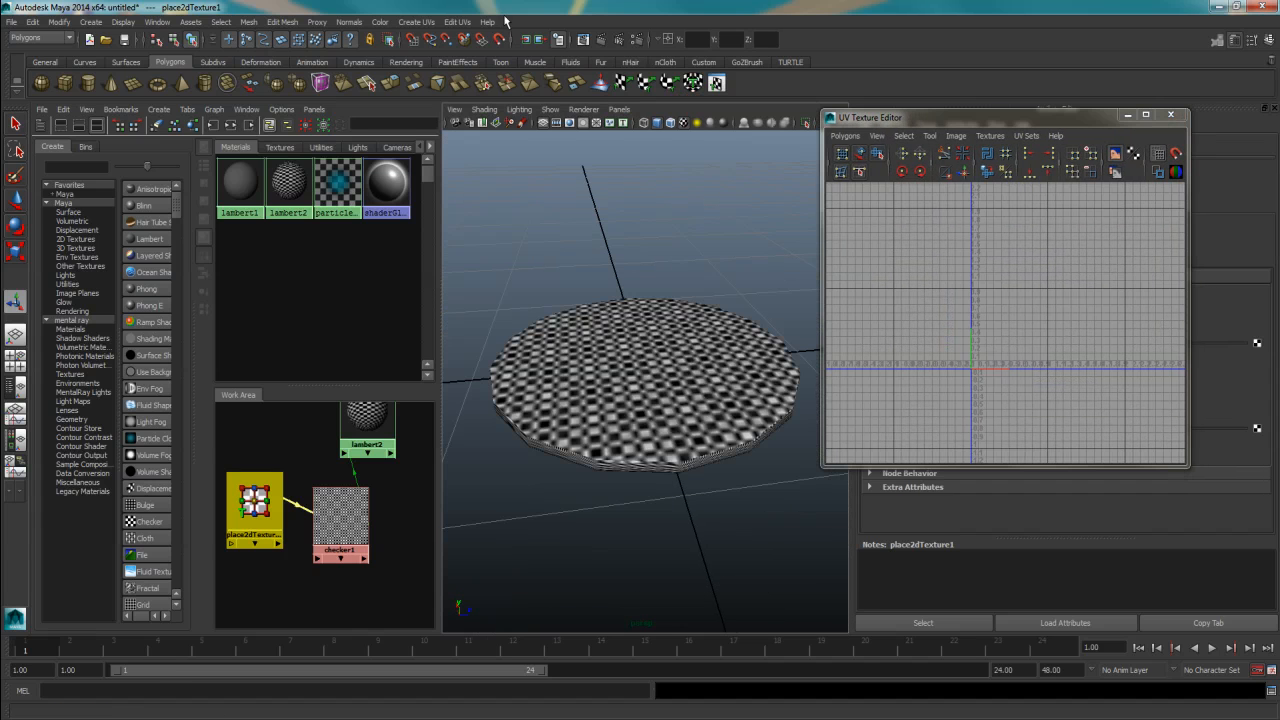
Step: Switch the viewport to High Quality rendering and check the sharper checker pattern on the disc's cap
left_click(583, 109)
left_click(606, 137)
scroll(686, 347, "up", 5)
mouse_move(686, 347)
left_mouse_down("alt")
mouse_move(689, 314)
mouse_move(651, 286)
mouse_move(689, 346)
left_mouse_up("alt")
scroll(689, 314, "down", 6)
scroll(711, 352, "up", 5)
scroll(706, 341, "down", 5)
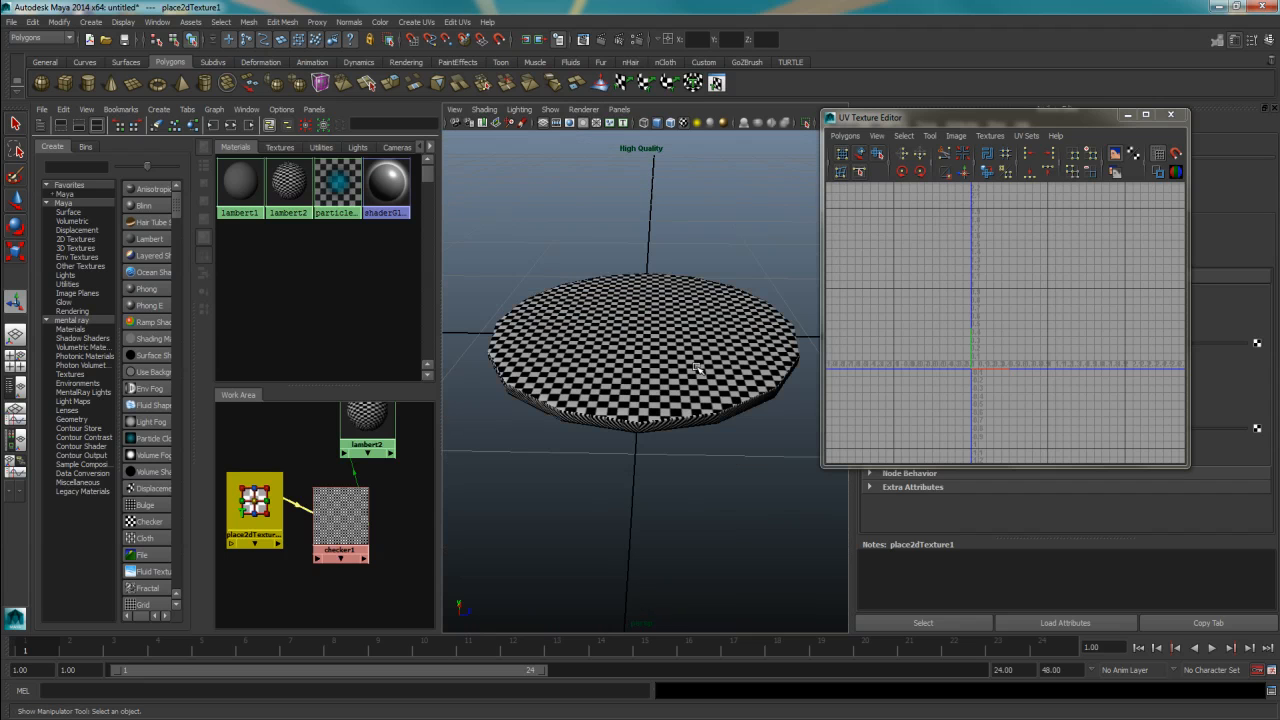
Step: Select the disc, bring its rim into view, and switch the UV Texture Editor to UV selection
left_click(683, 350)
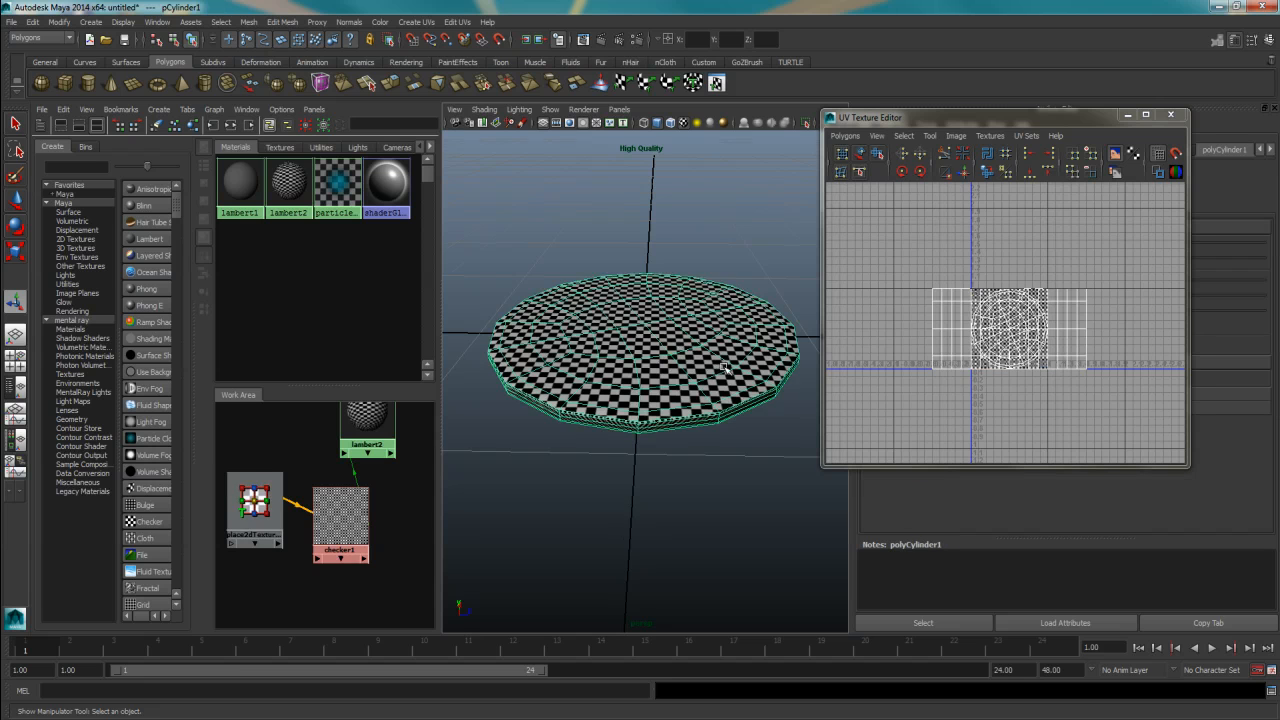
scroll(710, 368, "up", 4)
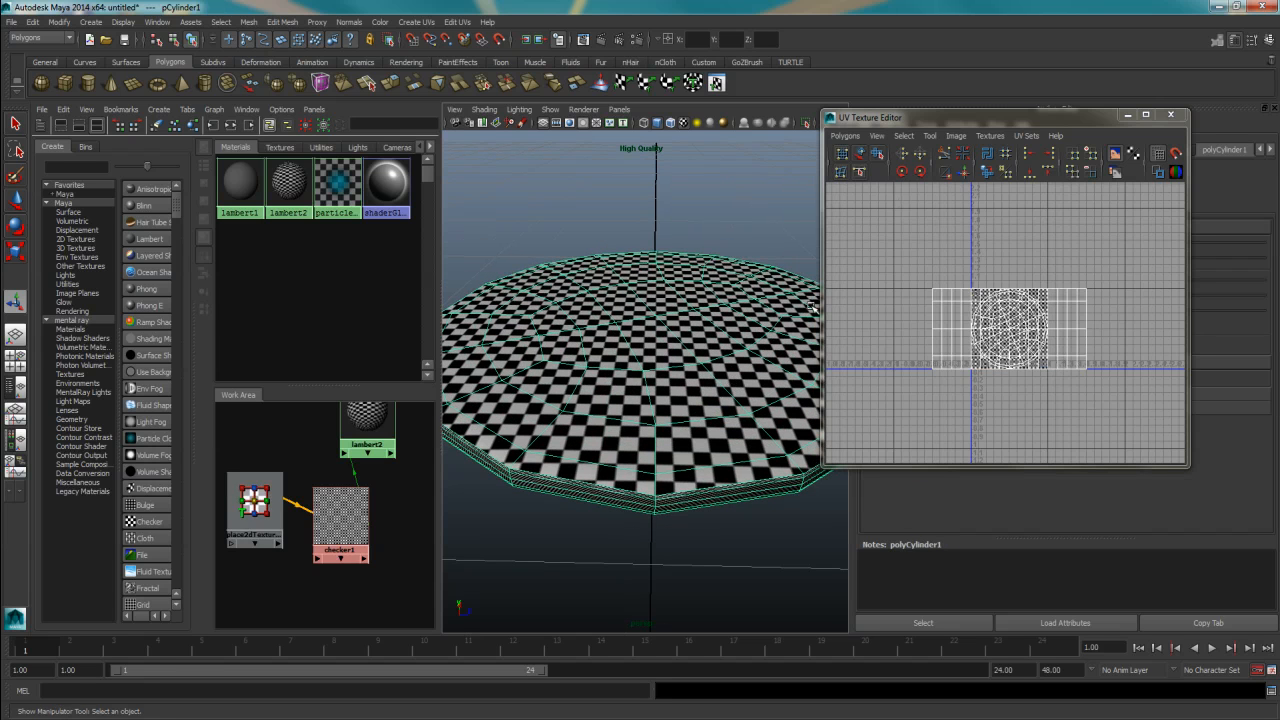
left_click_drag(697, 457, 703, 410, "alt")
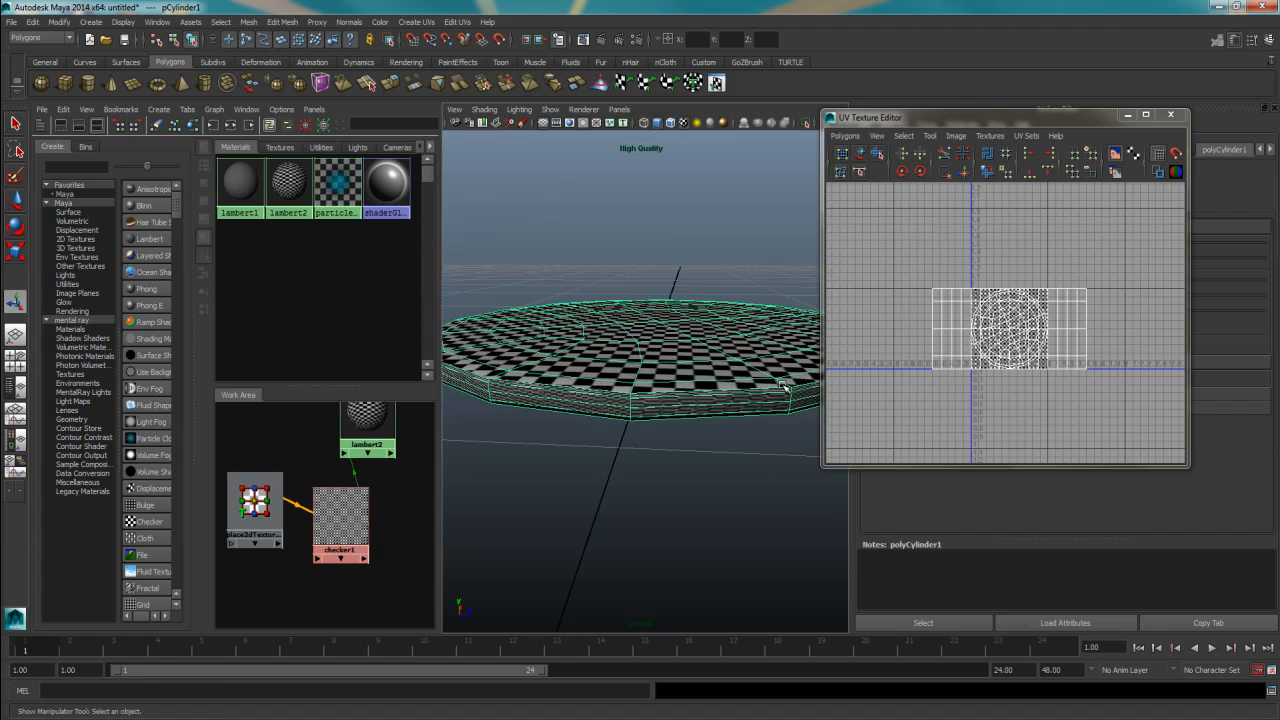
right_click_drag(1086, 317, 1142, 318)
right_click_drag(1066, 342, 1108, 343)
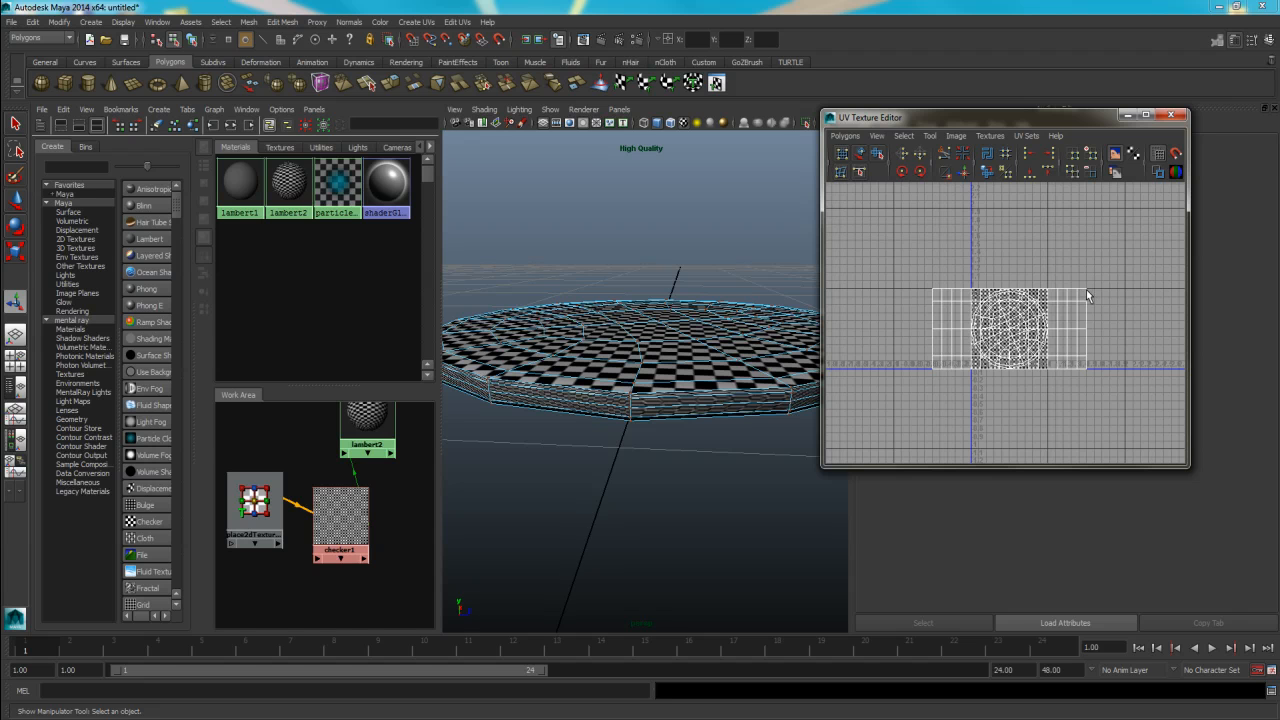
Step: Select the whole UV shell of the disc's side strip and move it clear above the cap shells
left_click(1086, 289)
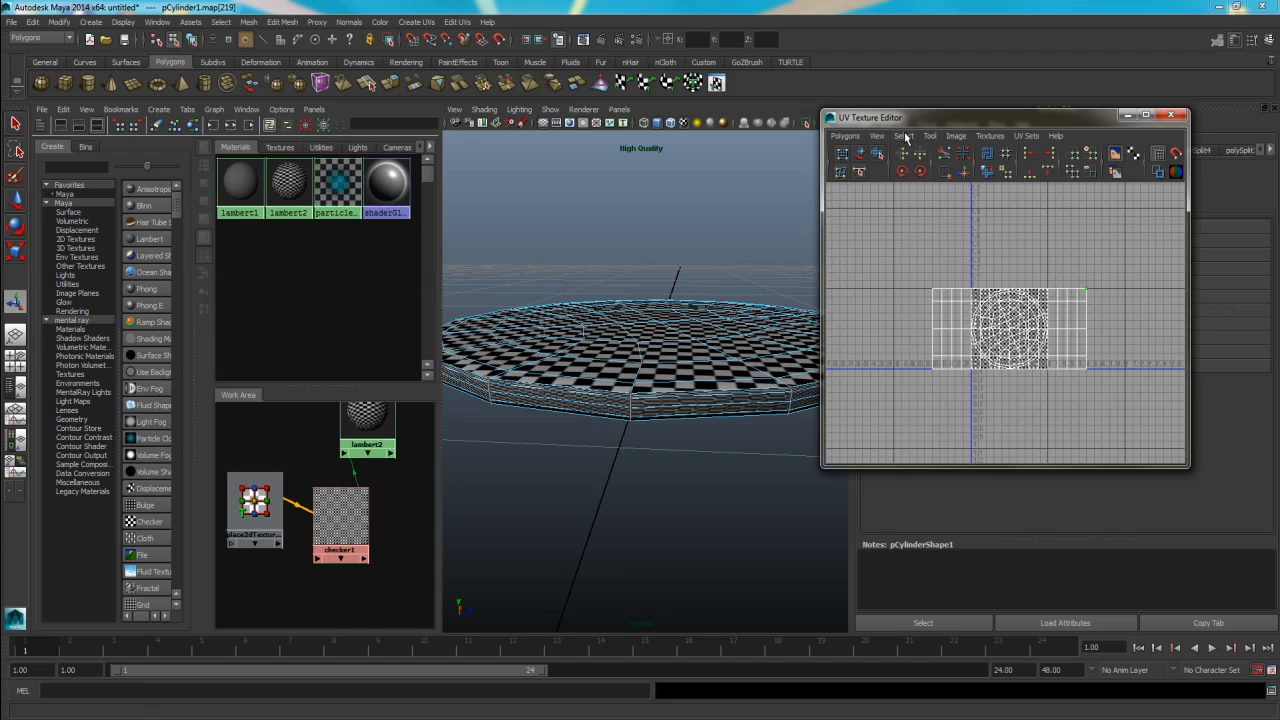
left_click(630, 412)
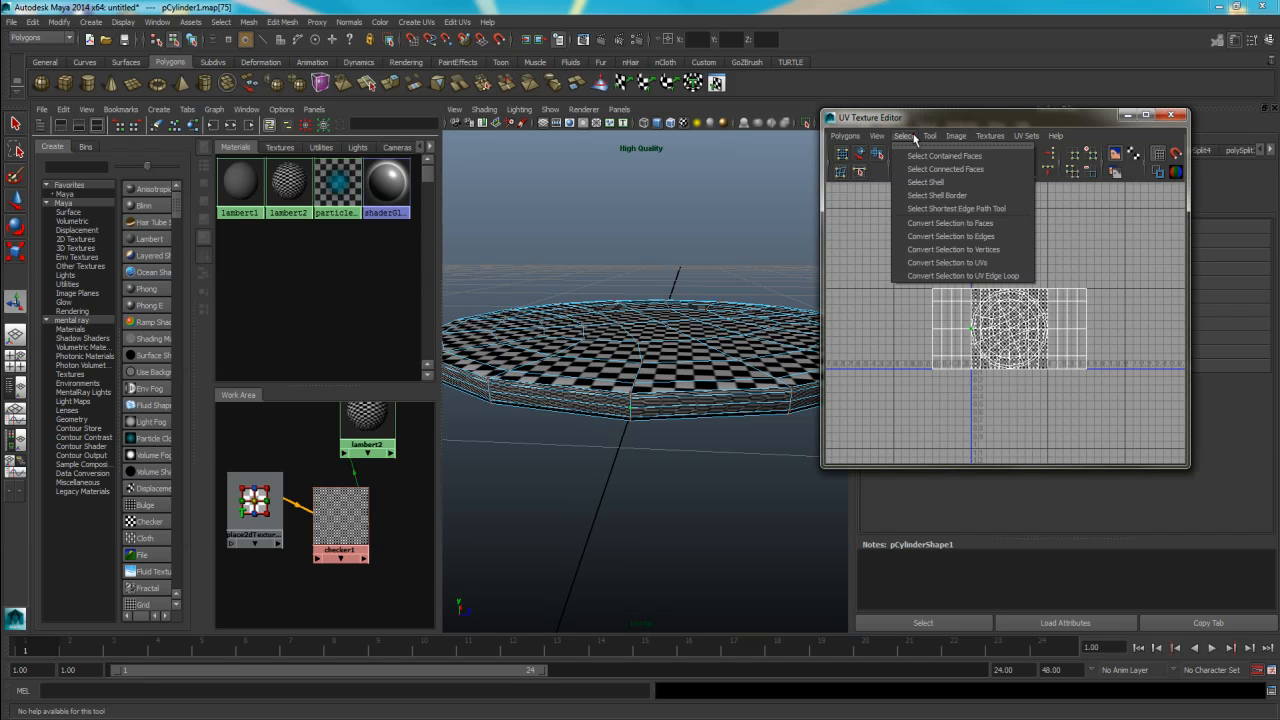
left_click(931, 182)
scroll(1007, 337, "down", 2)
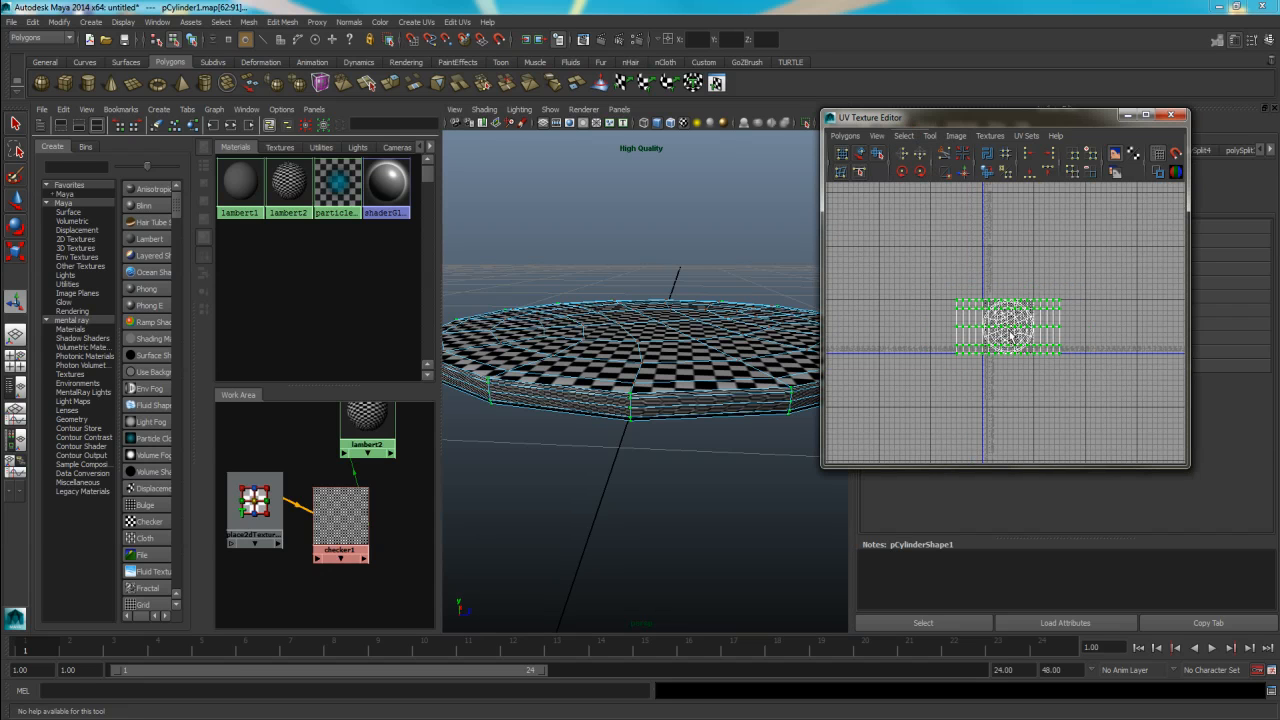
key("w")
left_click_drag(1010, 332, 993, 248)
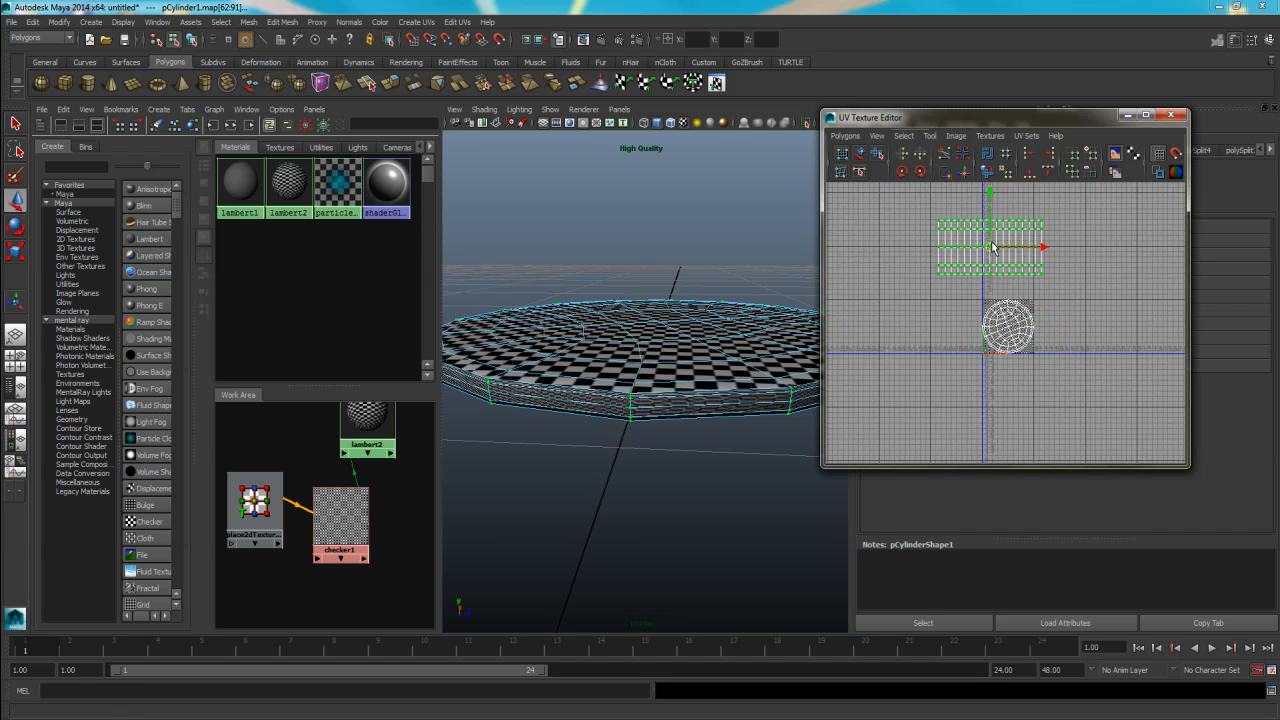
Step: Scale the side strip shell much thinner in V and about twice as wide in U to even out the rim's checkers
left_click_drag(991, 196, 992, 248)
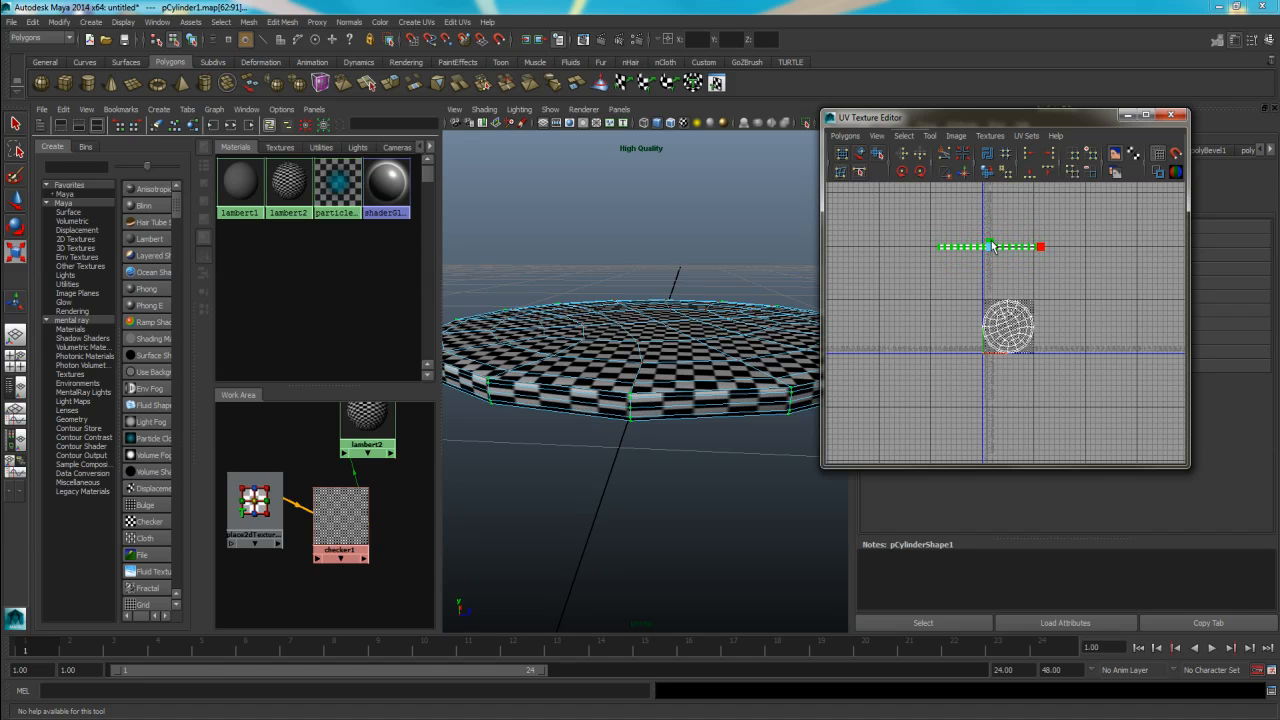
left_click_drag(1040, 247, 1093, 250)
left_click_drag(783, 349, 655, 272, "alt")
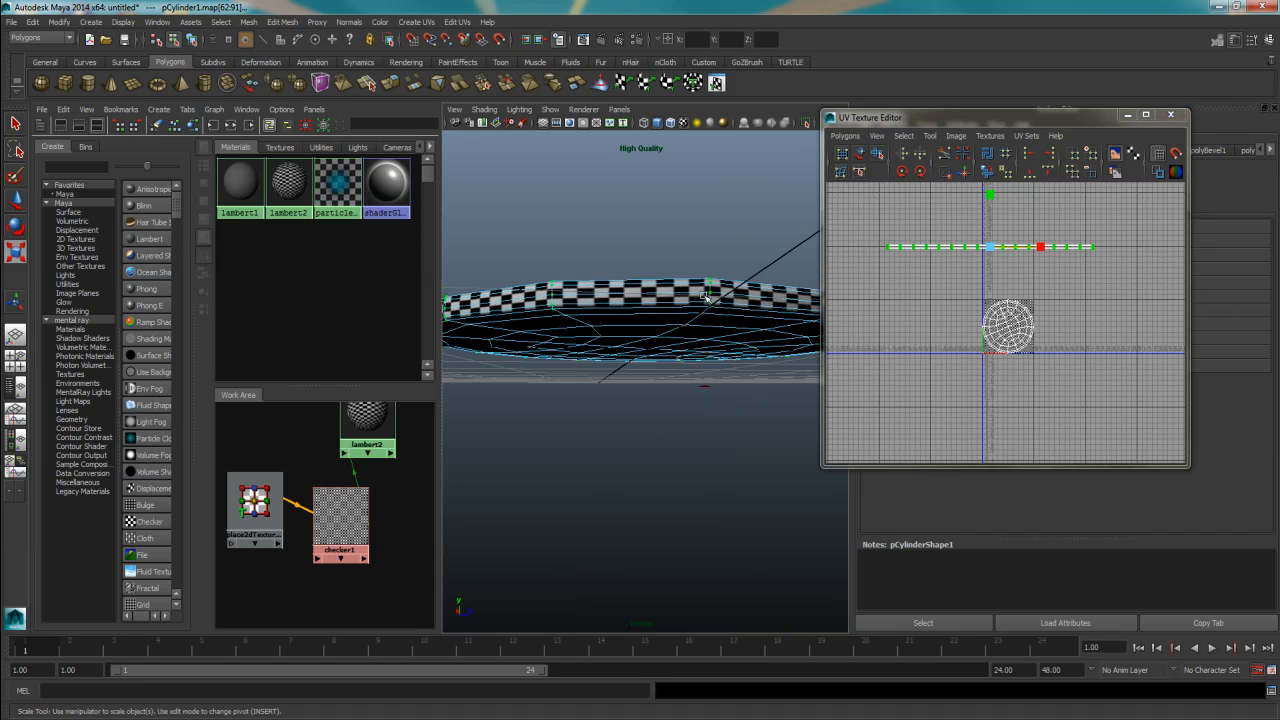
left_click_drag(753, 258, 711, 270, "alt")
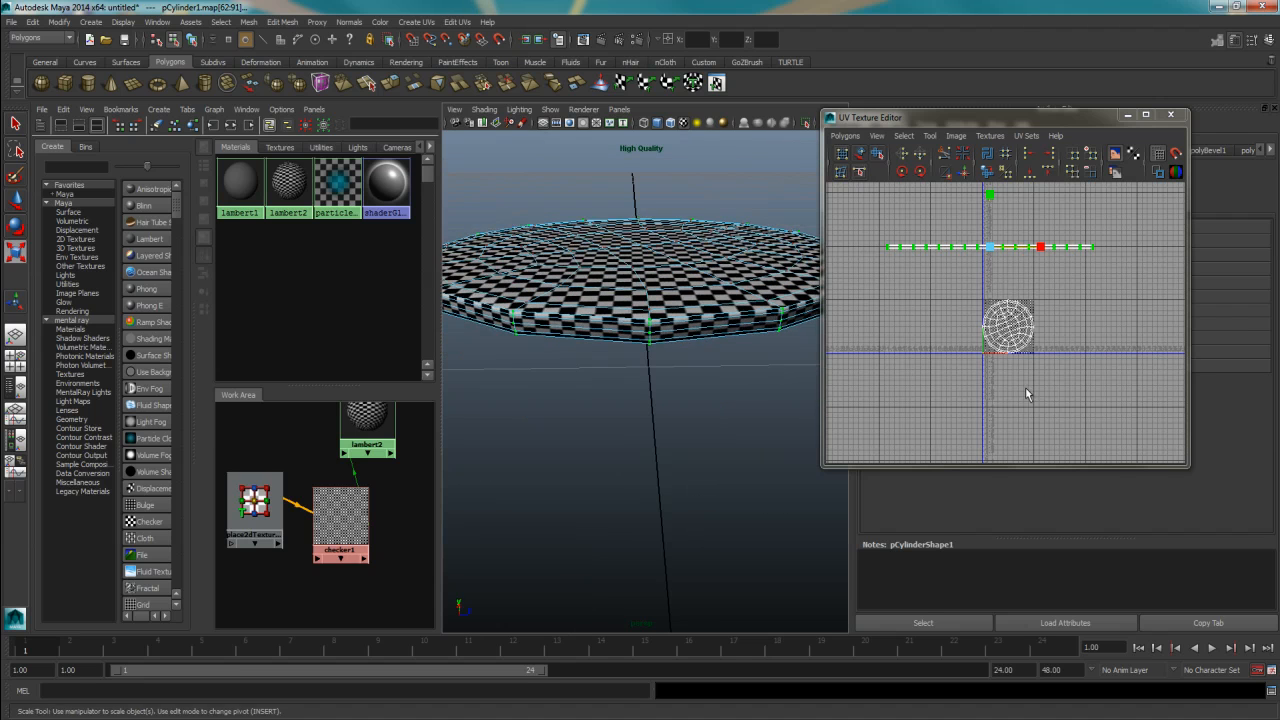
Step: Stretch the side strip shell further in U and compare the rim's checkers with those on the cap
scroll(1025, 385, "up", 2)
left_click_drag(660, 437, 664, 348, "alt")
scroll(693, 348, "up", 3)
middle_click_drag(700, 335, 689, 400, "alt")
left_click_drag(1041, 228, 1050, 230)
left_click_drag(683, 286, 700, 372, "alt")
scroll(700, 372, "down", 5)
scroll(705, 373, "up", 4)
Step: Select one cap's UV shell and move it sideways off the other overlapping cap shell
right_click_drag(1018, 335, 1044, 355)
left_click(1008, 329)
scroll(1056, 372, "up", 3)
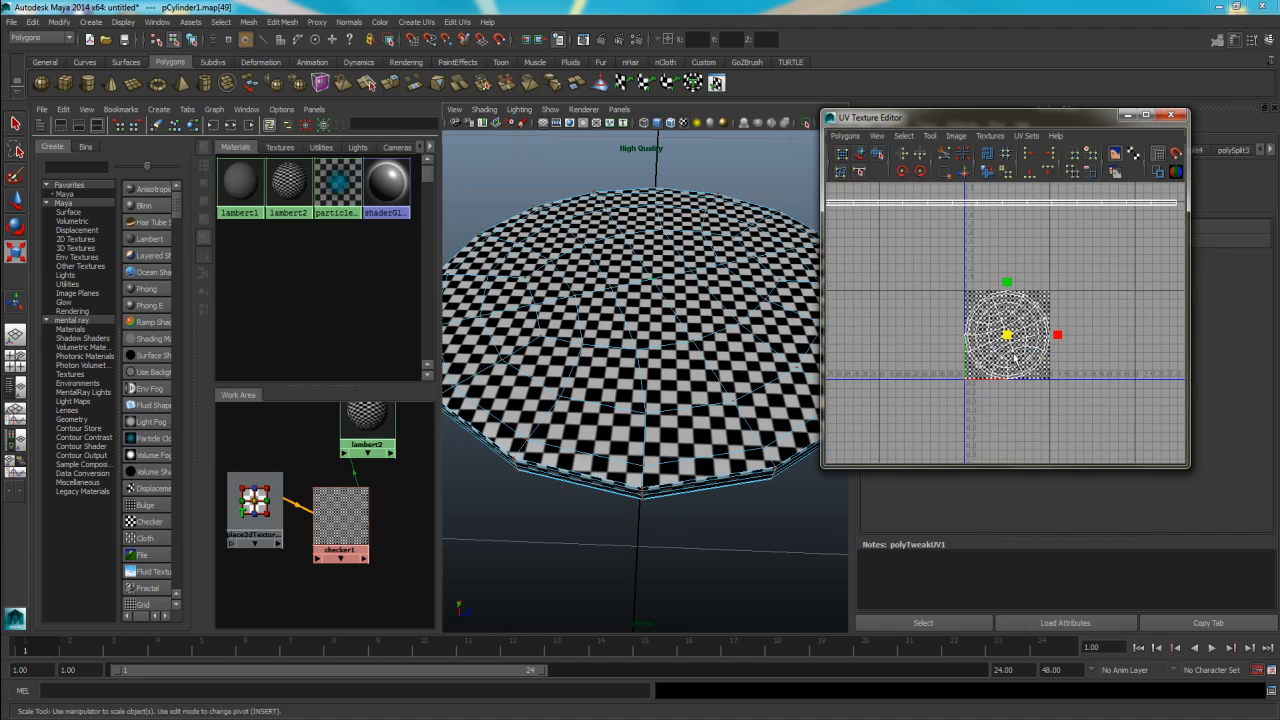
left_click(1015, 355)
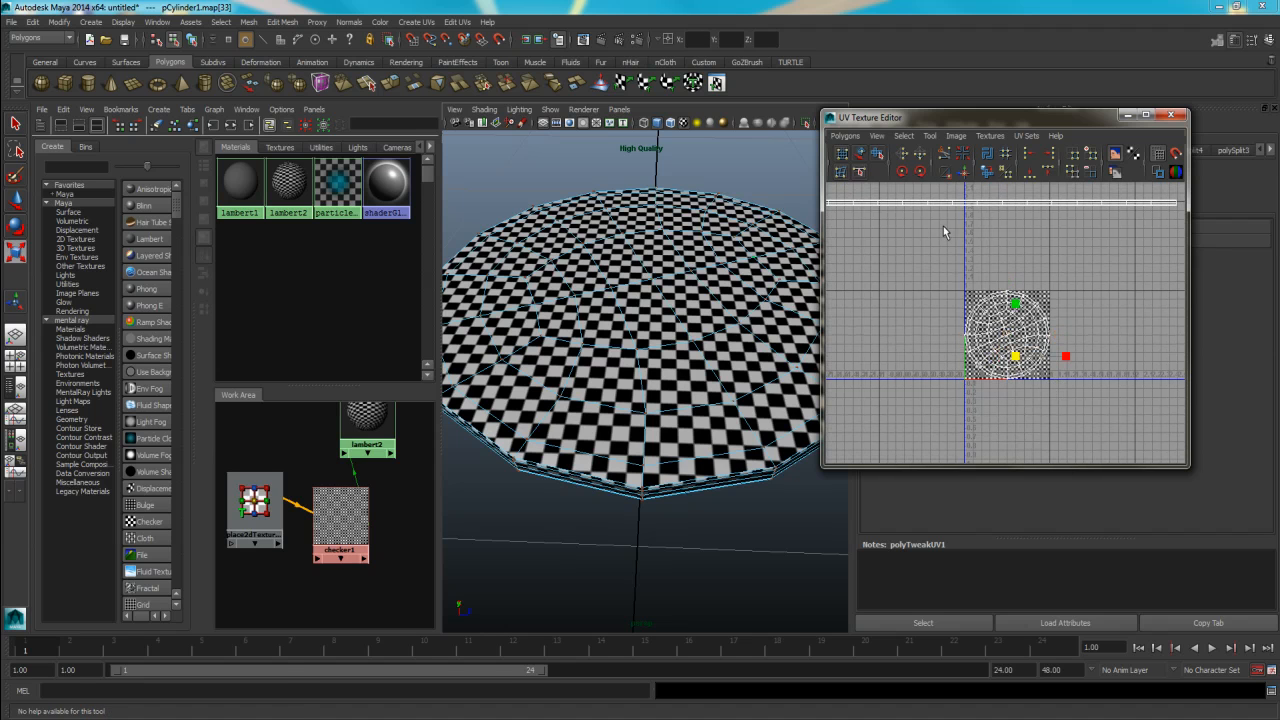
left_click(903, 135)
left_click(925, 183)
left_click(919, 177)
key("w")
left_click_drag(1008, 340, 920, 340)
Step: Reposition the separated cap shell diagonally above and beside the other cap, just under the side strip
middle_click_drag(1013, 382, 1059, 378, "alt")
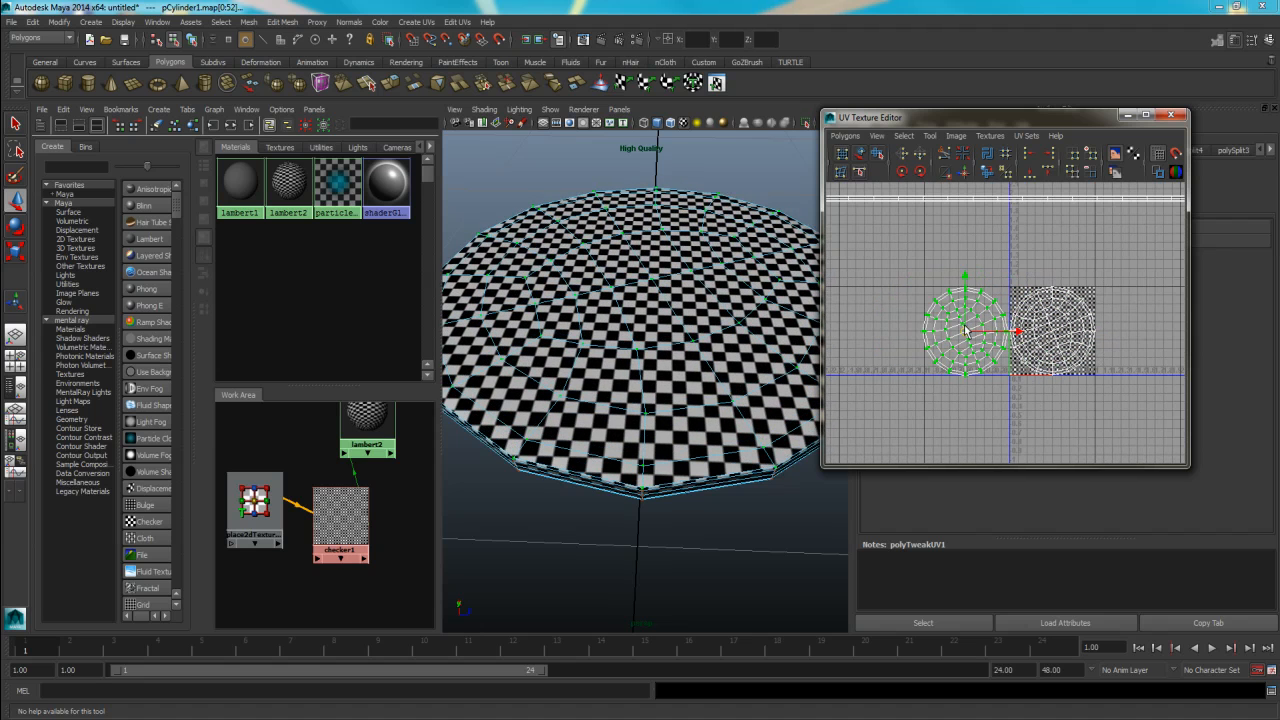
left_click_drag(966, 333, 1131, 246)
middle_click_drag(1118, 318, 970, 350, "alt")
left_click_drag(979, 308, 982, 313)
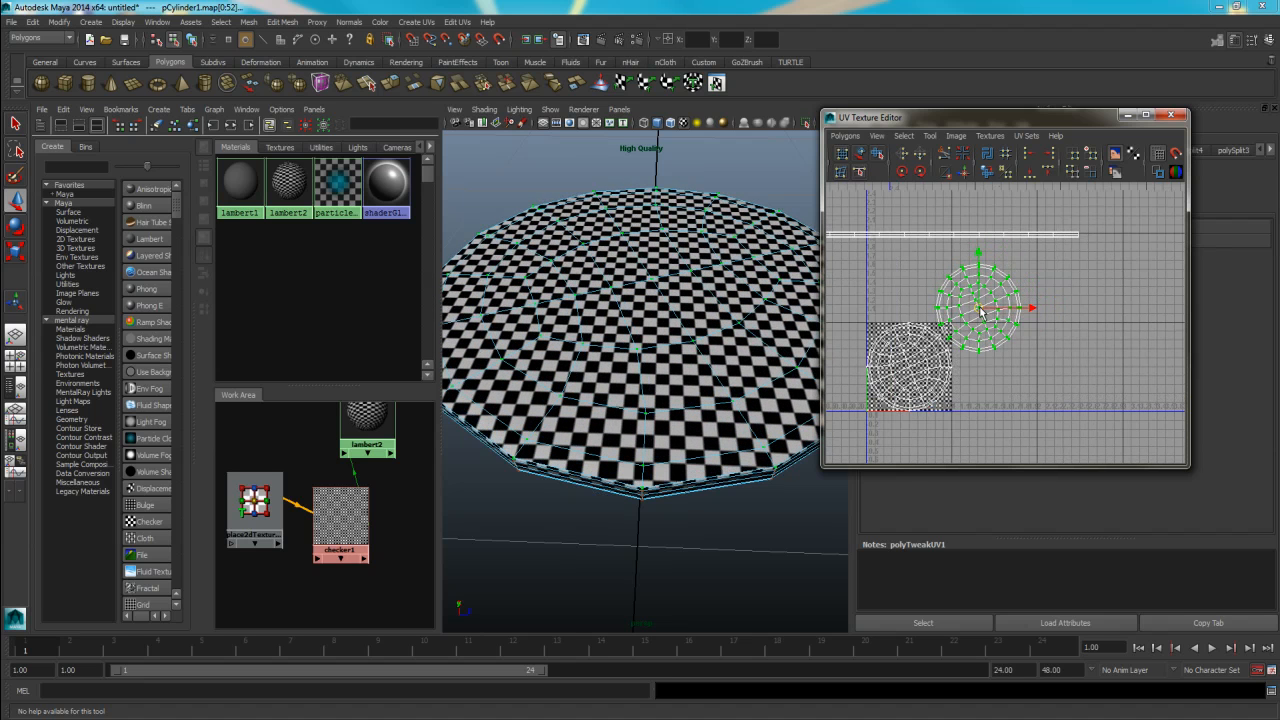
scroll(924, 226, "down", 3)
middle_click_drag(912, 291, 997, 300, "alt")
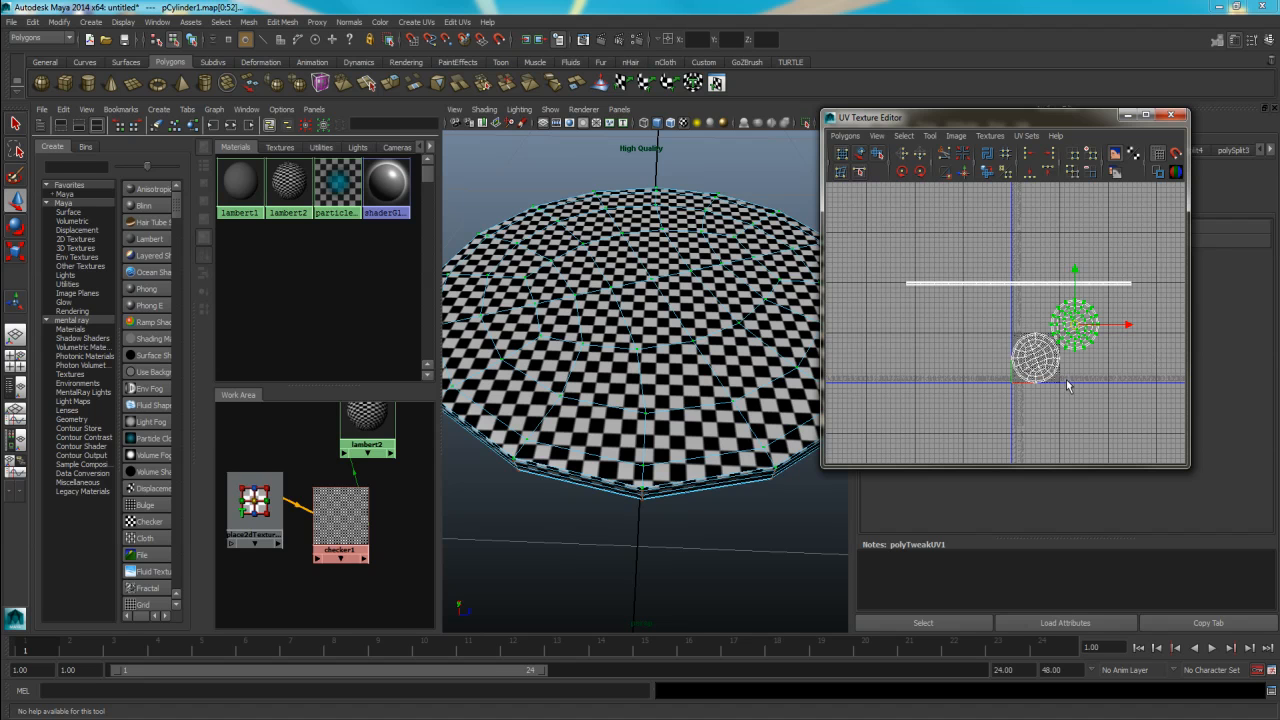
scroll(1062, 378, "up", 3)
middle_click_drag(1109, 321, 1069, 298, "alt")
scroll(1051, 307, "down", 3)
Step: Select the side strip shell and scale it down uniformly to bring the rim's checker size closer to the cap's
left_click_drag(692, 388, 630, 334, "alt")
scroll(736, 376, "up", 3)
left_click_drag(736, 376, 739, 382, "alt")
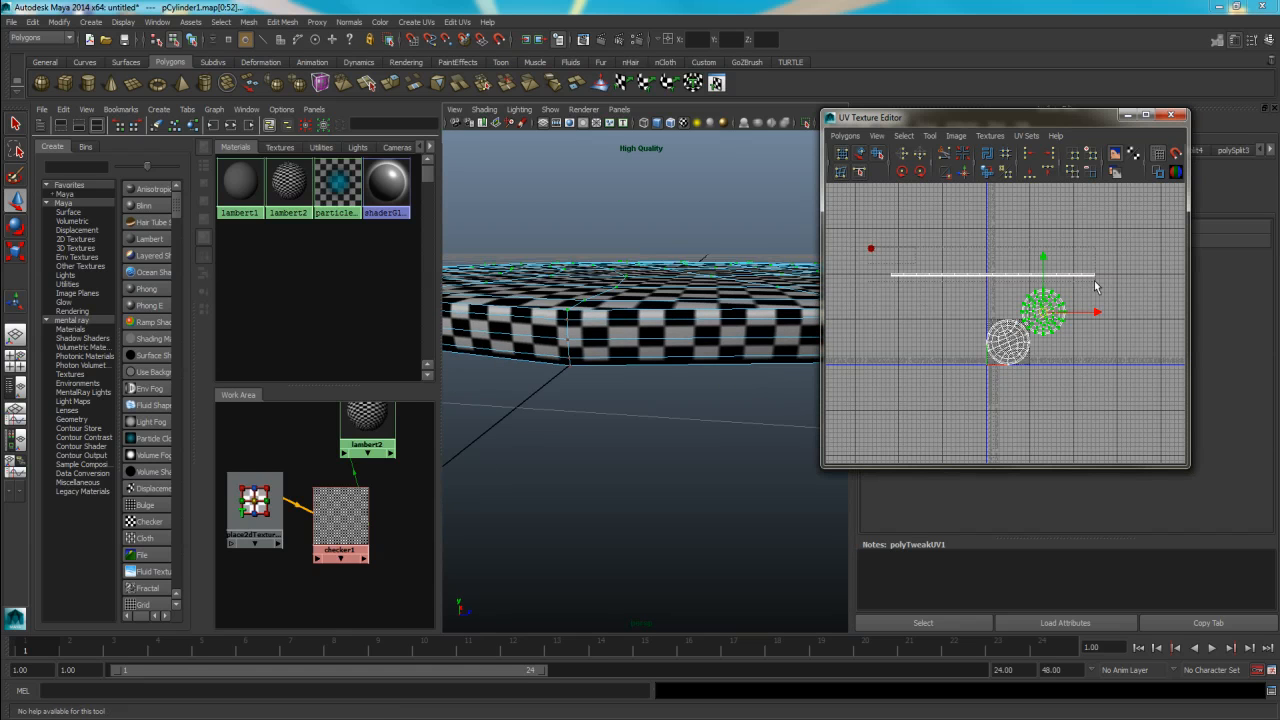
left_click(1044, 276)
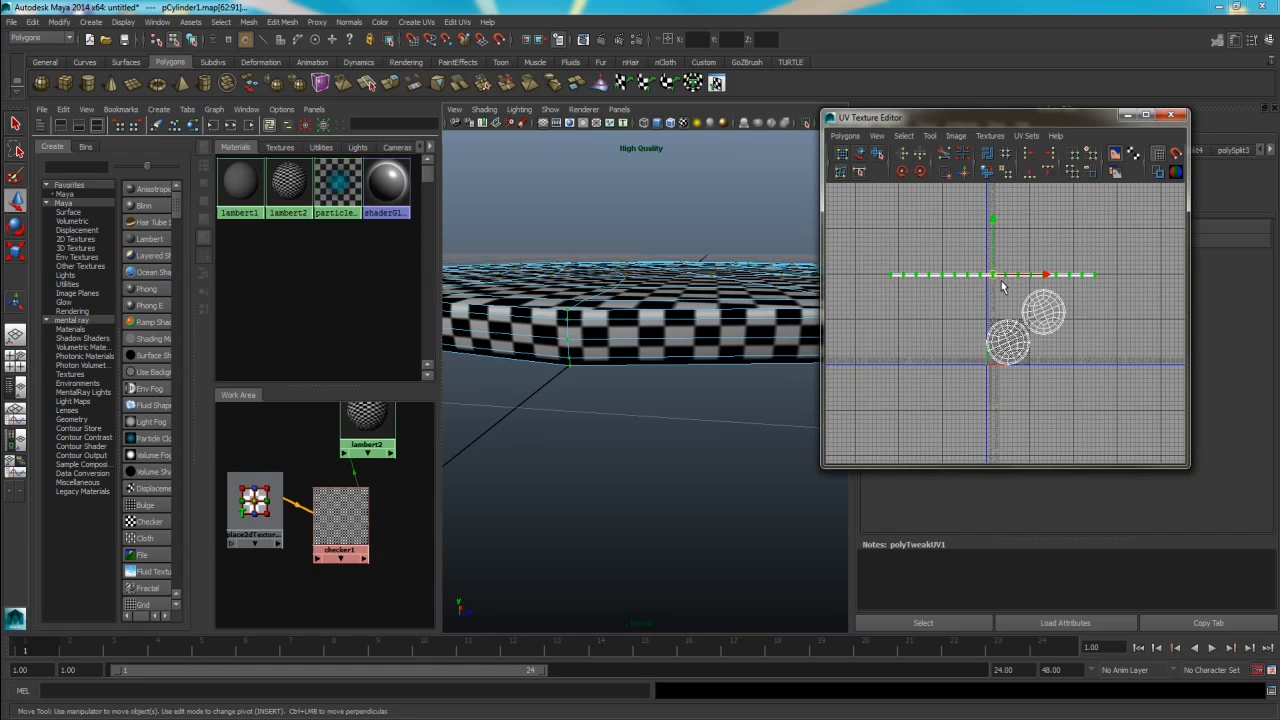
key("r")
left_click_drag(997, 275, 981, 279)
scroll(596, 368, "down", 5)
left_click_drag(586, 383, 614, 406, "alt")
left_click_drag(717, 421, 693, 383, "alt")
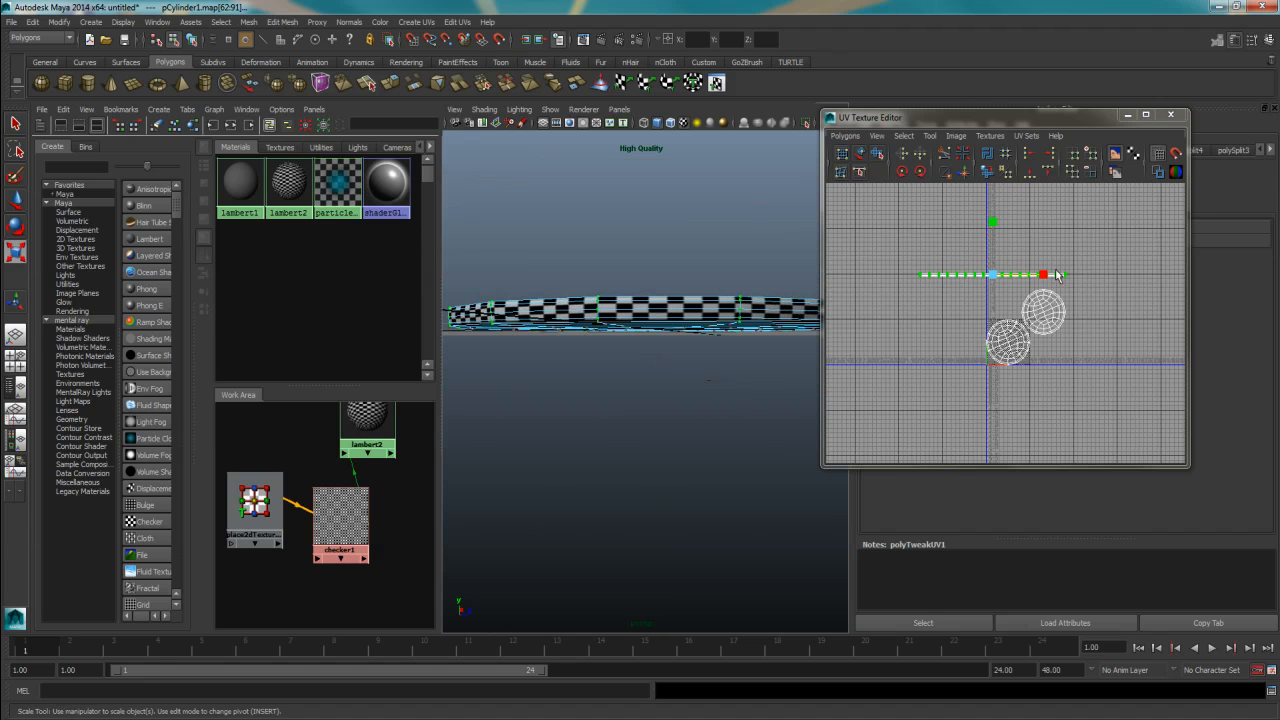
Step: Widen the side strip shell slightly in U, fine-tune its uniform scale, and check the rim against the cap
left_click_drag(1044, 280, 1057, 277)
left_click_drag(571, 371, 582, 393, "alt")
key("e")
key("r")
left_click_drag(992, 275, 983, 284)
scroll(646, 380, "down", 6)
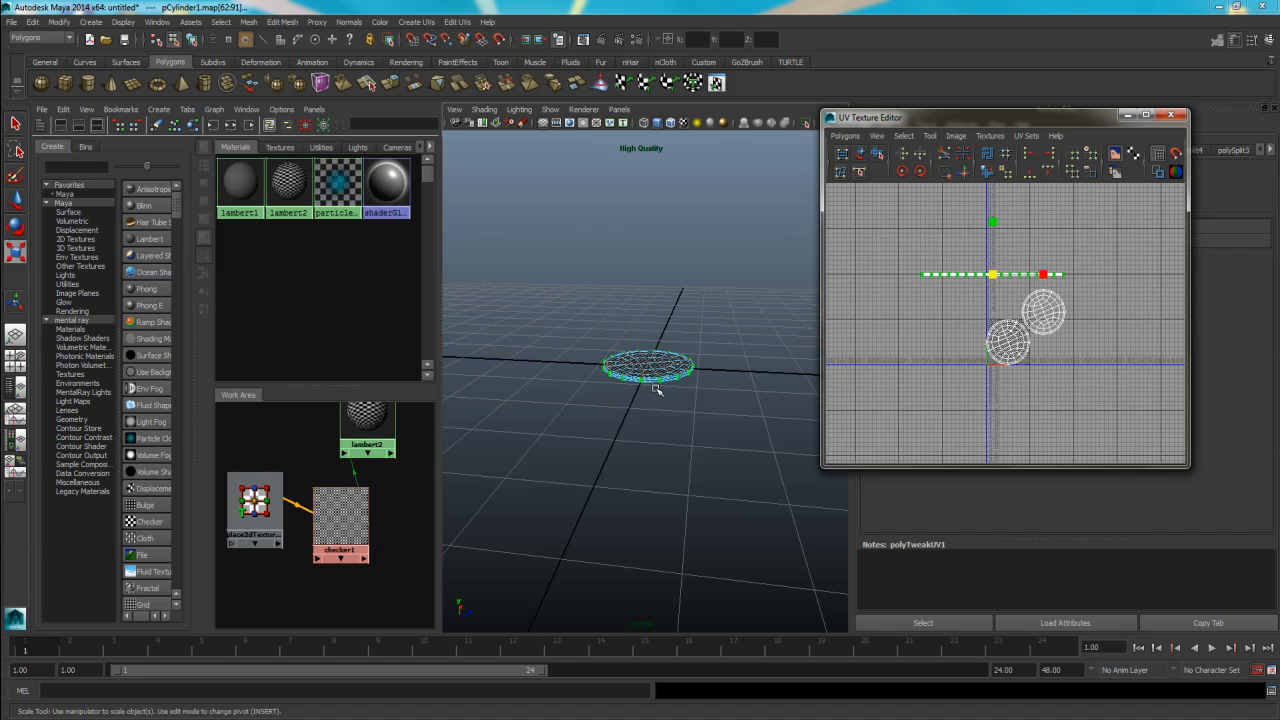
scroll(663, 377, "up", 8)
left_click_drag(683, 372, 671, 379, "alt")
scroll(852, 415, "up", 2)
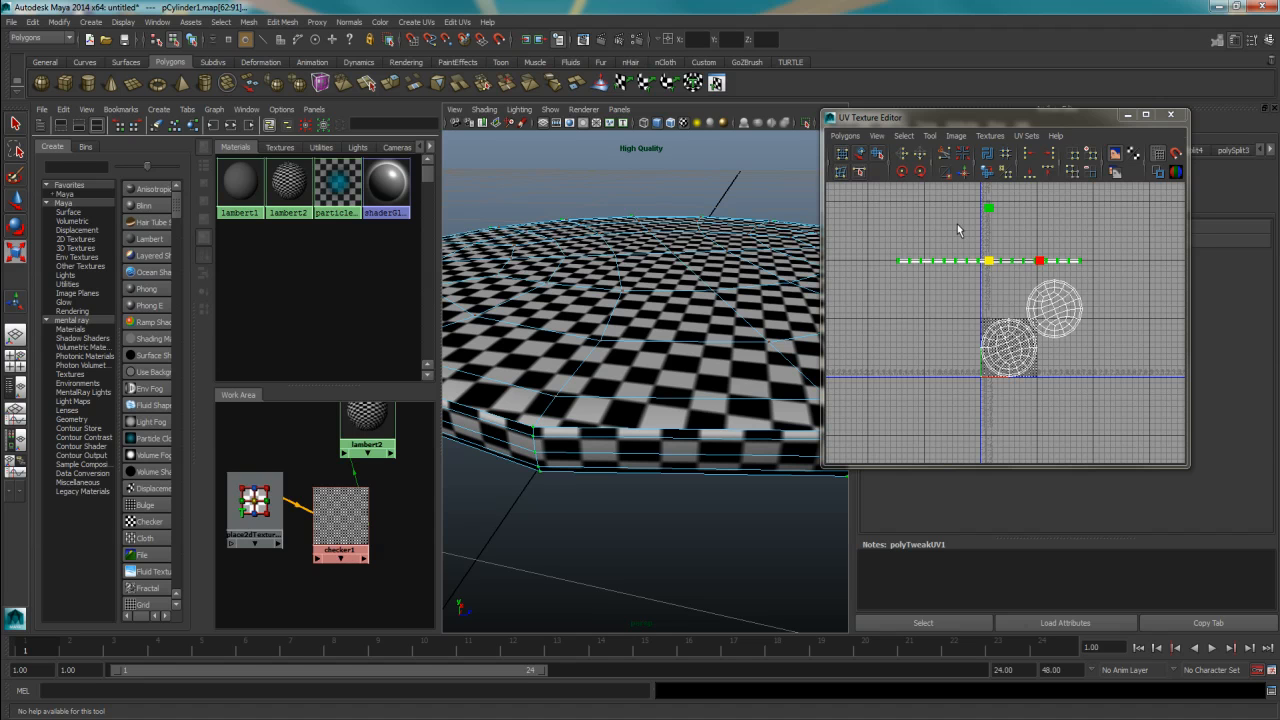
Step: Move the side strip shell so it starts at the U origin, directly above the two cap shells
scroll(1033, 354, "up", 2)
middle_click_drag(1033, 354, 1008, 352, "alt")
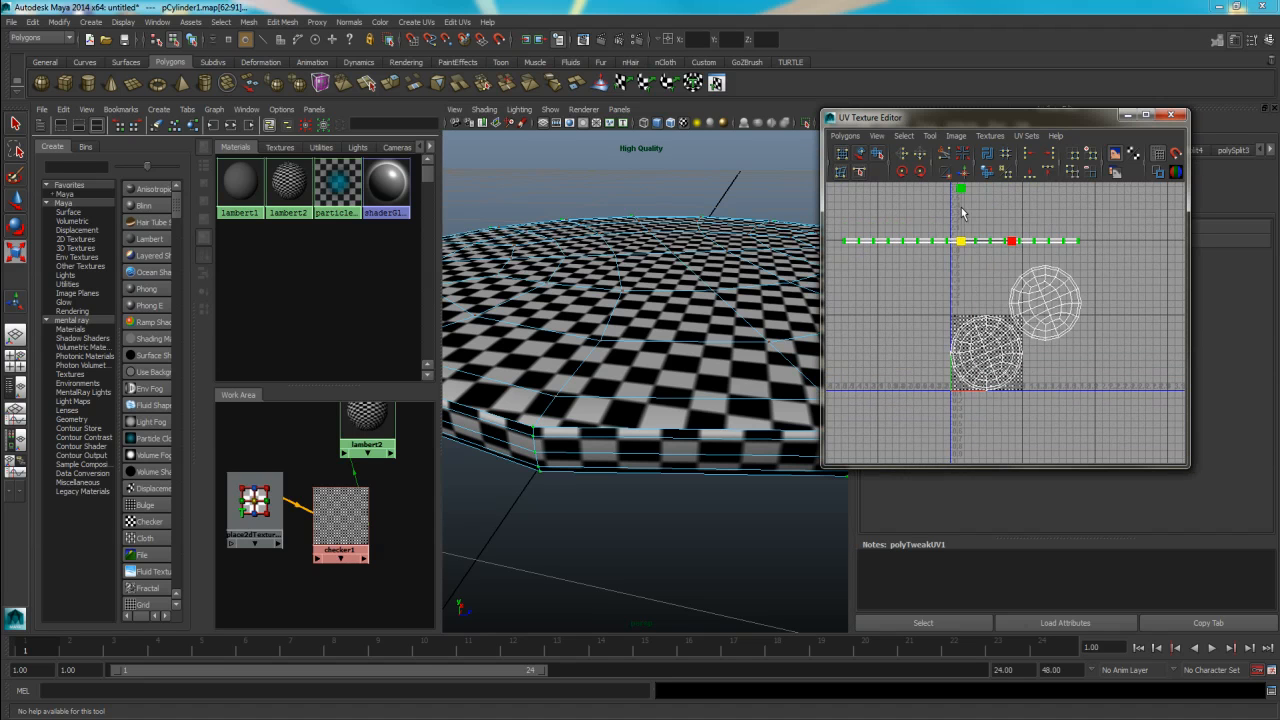
scroll(998, 271, "up", 4)
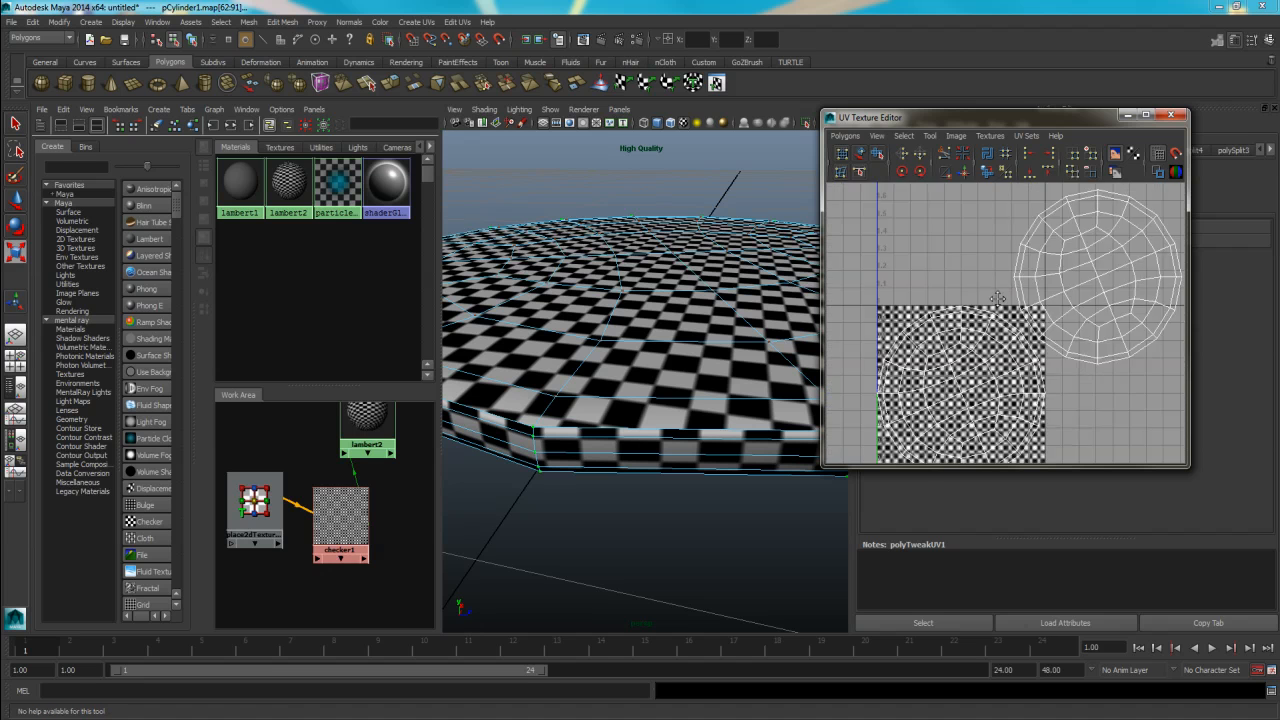
middle_click_drag(998, 271, 1034, 396, "alt")
right_click_drag(1040, 255, 1060, 252)
scroll(977, 310, "down", 3)
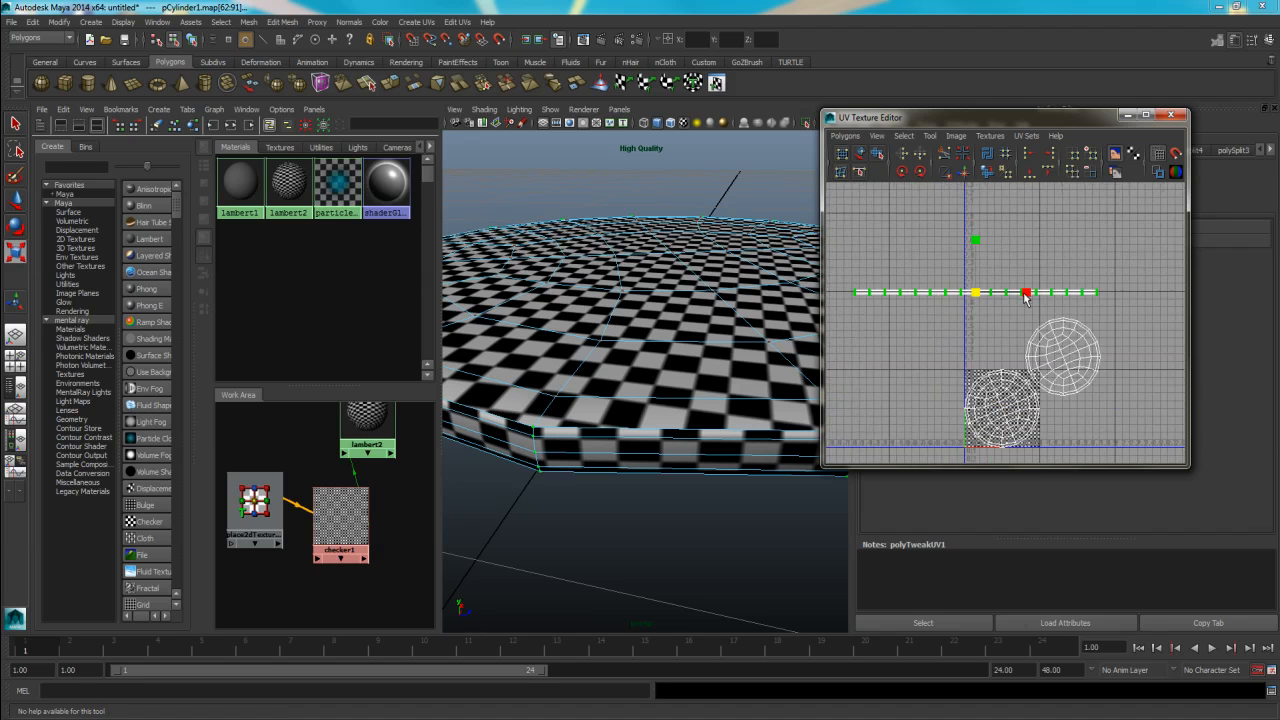
middle_click_drag(1005, 310, 1068, 318)
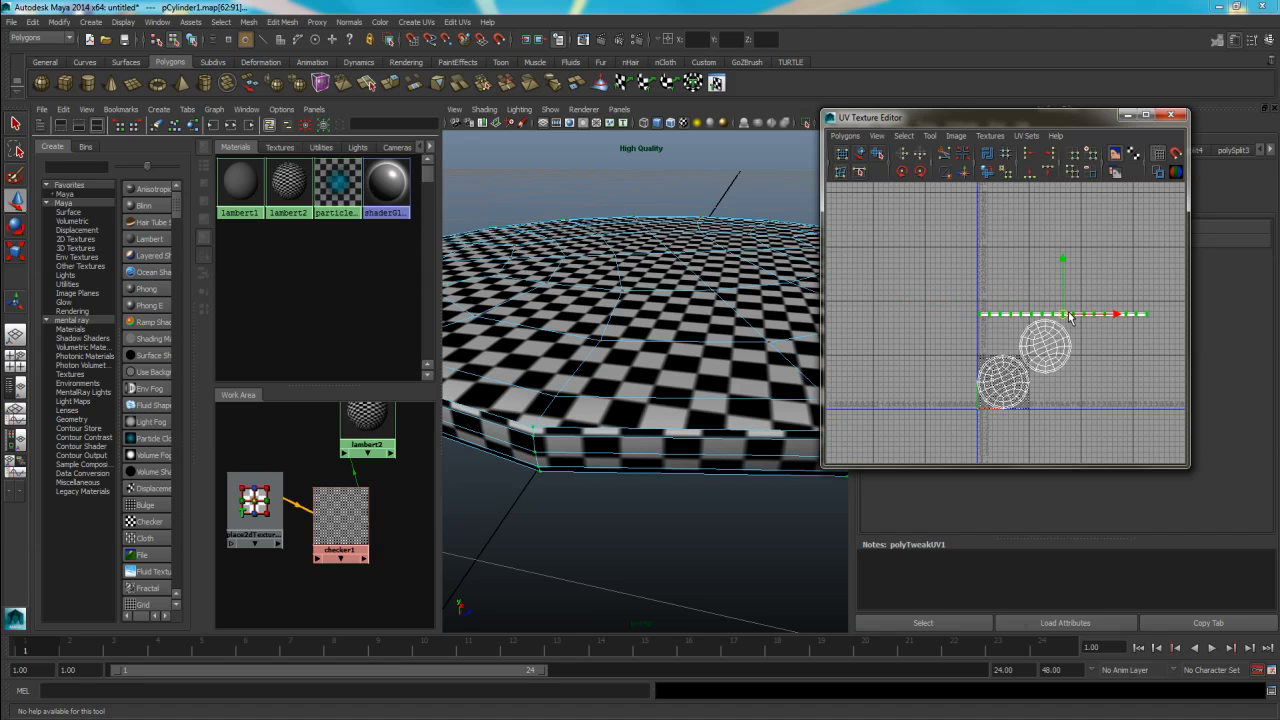
Step: Select the column of vertical edges across the middle of the side strip and cut the UVs along them
scroll(1070, 317, "up", 5)
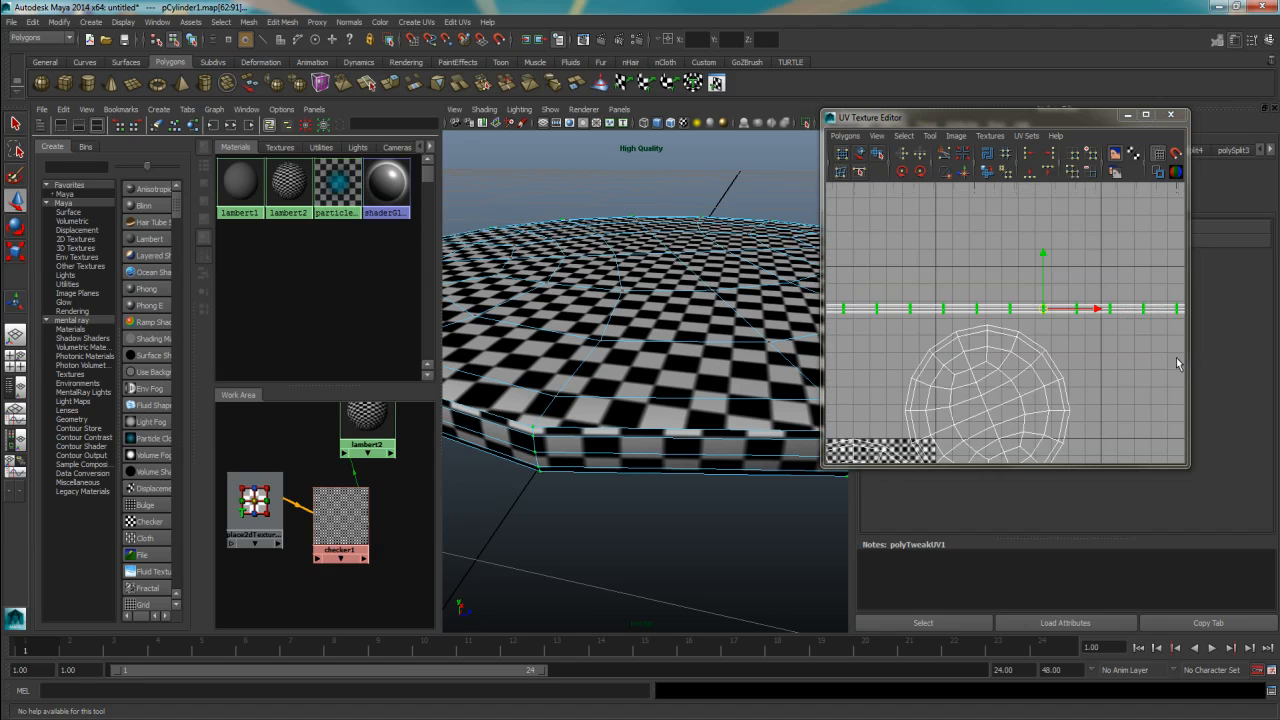
middle_click_drag(1076, 352, 984, 361, "alt")
key("F11")
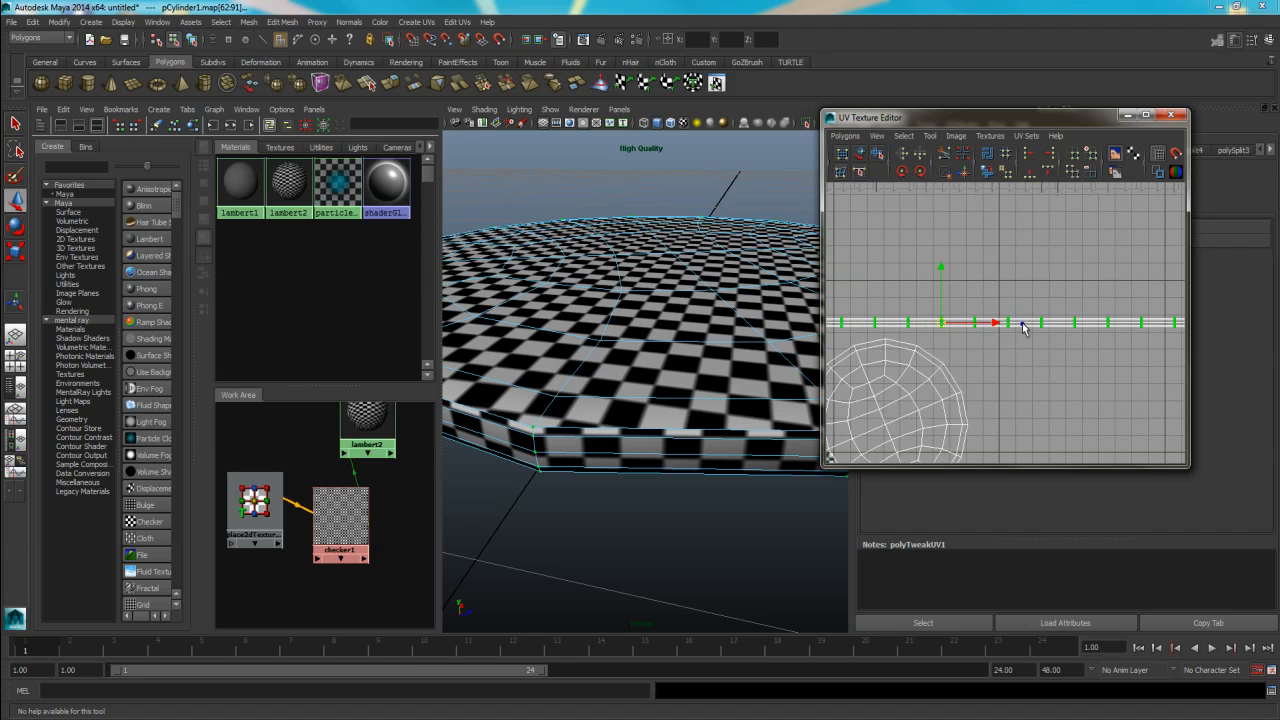
right_click_drag(1023, 328, 1025, 294)
scroll(1034, 336, "up", 5)
scroll(1033, 341, "down", 5)
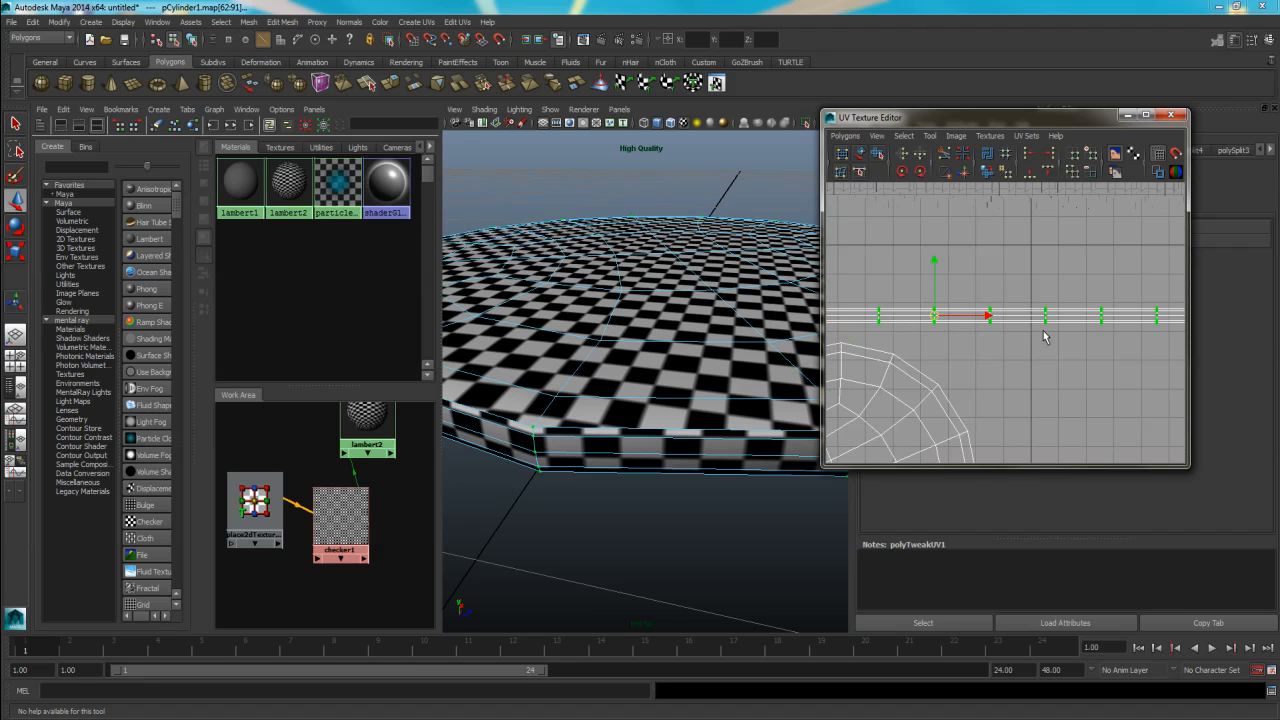
scroll(1055, 344, "down", 3)
scroll(1055, 344, "up", 3)
scroll(1049, 346, "down", 3)
scroll(998, 323, "up", 5)
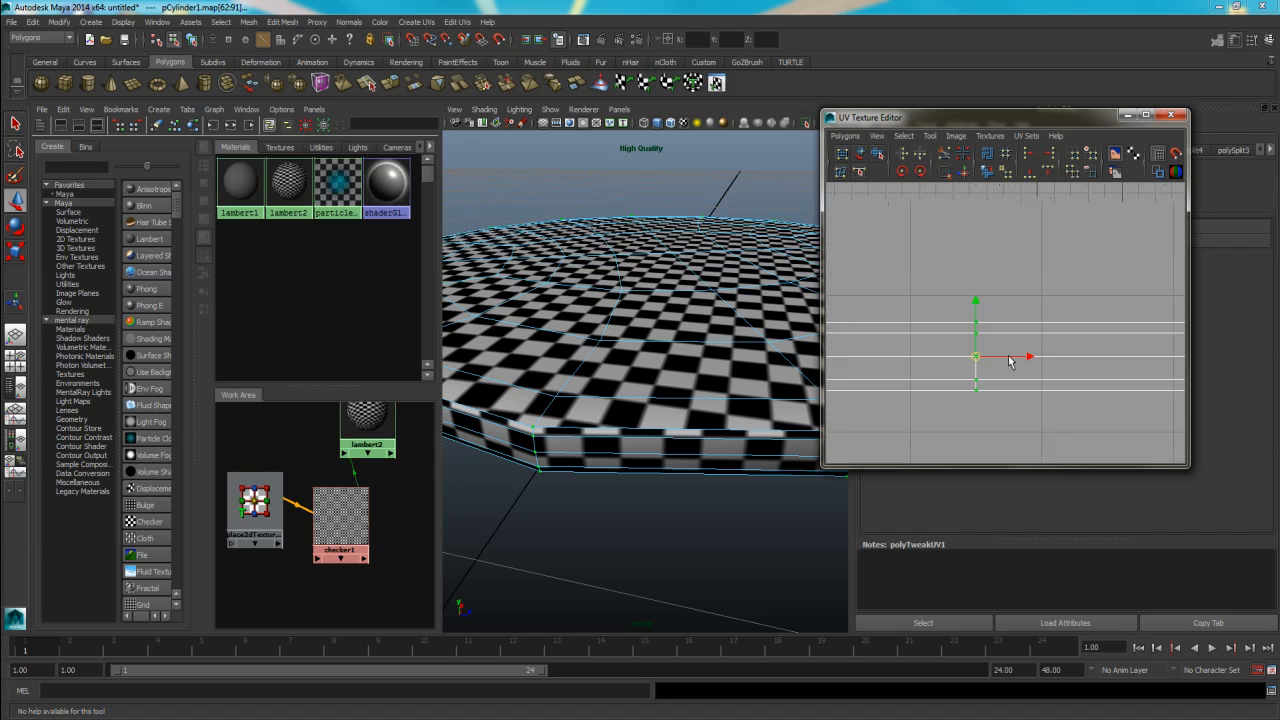
left_click(977, 376)
left_click(976, 387, "shift")
left_click(976, 341, "shift")
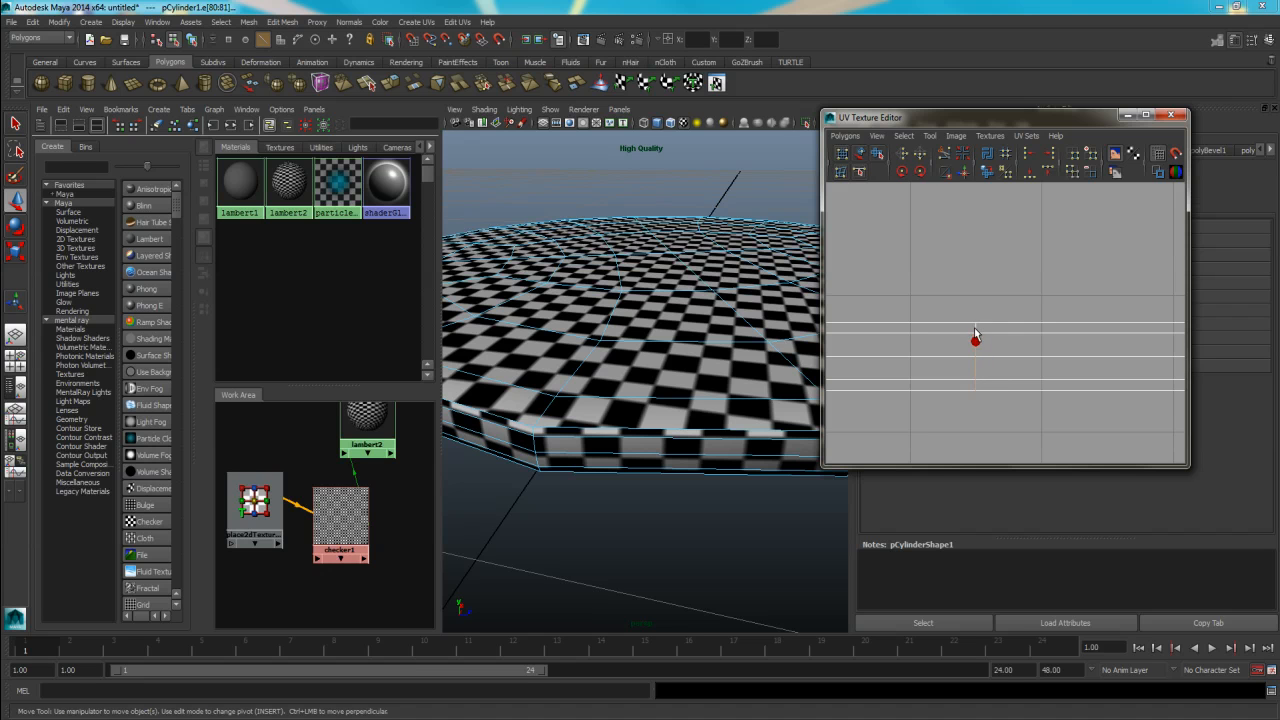
left_click(975, 326)
left_click(838, 136)
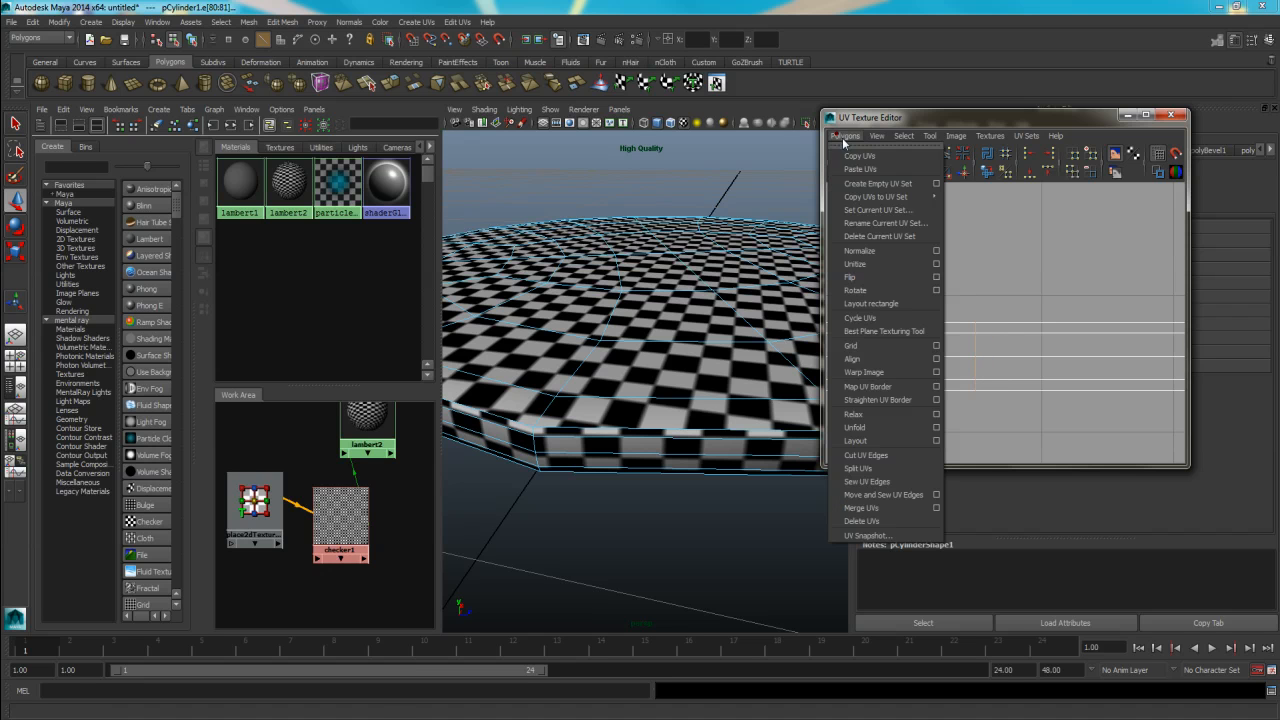
left_click(916, 452)
Step: Select one half of the cut side strip as a shell and stack it parallel with the other half
scroll(1013, 327, "down", 5)
scroll(949, 323, "up", 3)
right_click_drag(923, 318, 963, 320)
left_click(936, 329)
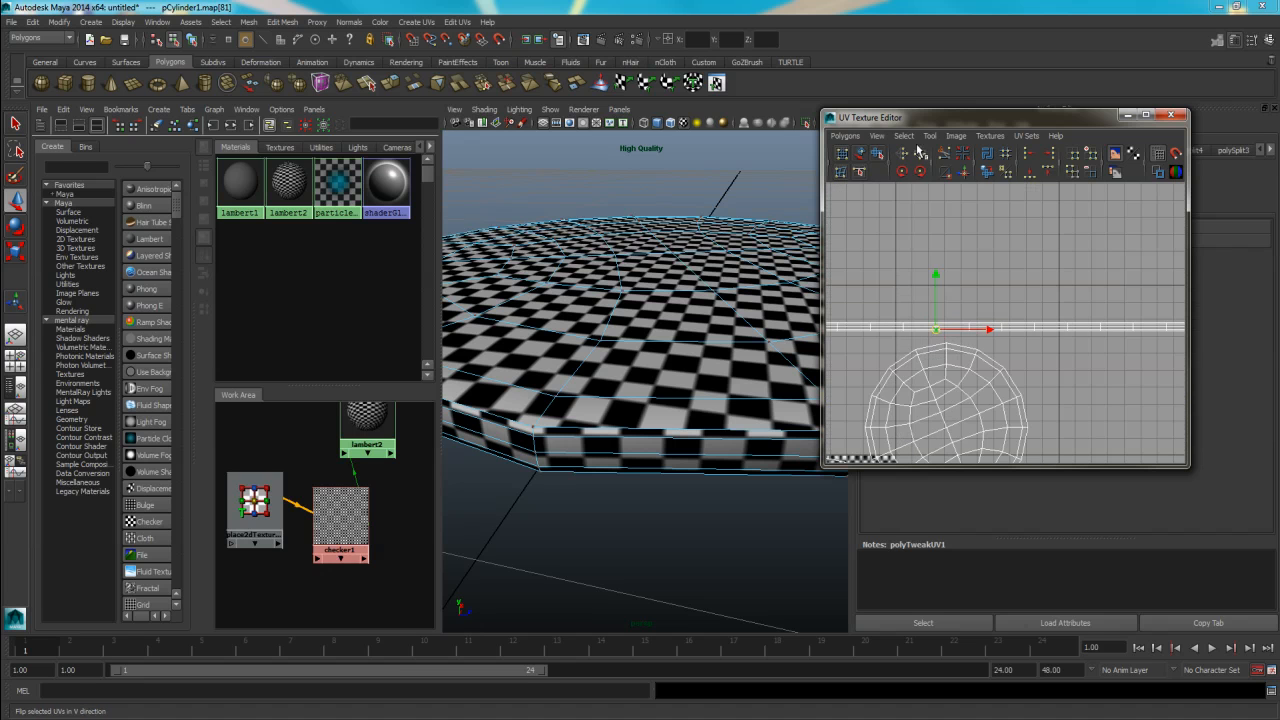
left_click(906, 136)
left_click(932, 184)
scroll(932, 188, "down", 5)
left_click_drag(950, 326, 969, 312)
key("ctrl+z")
left_click_drag(1055, 314, 961, 322)
left_click(906, 136)
left_click(935, 183)
Step: Select all the UV shells, try scaling them down together, and undo the scaling
middle_click_drag(941, 313, 954, 248, "alt")
left_click_drag(888, 218, 1049, 388)
key("e")
key("r")
left_click_drag(969, 305, 961, 308)
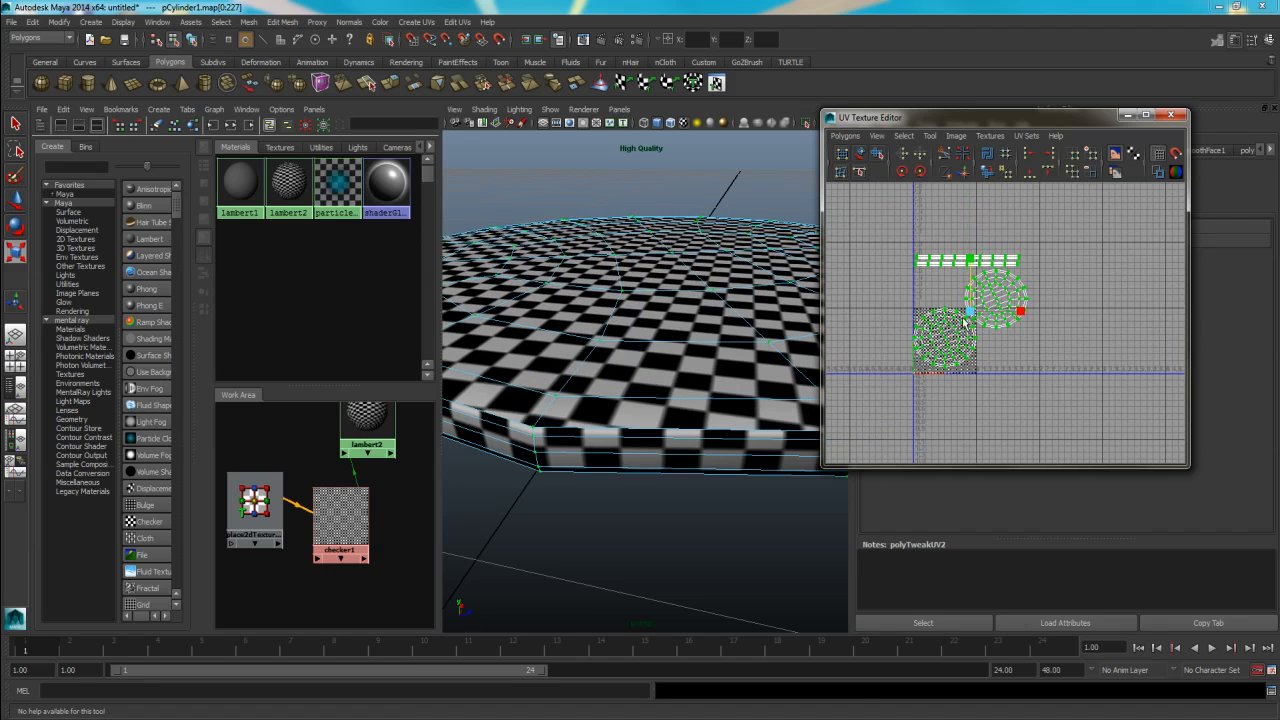
key("ctrl+z")
middle_click_drag(971, 310, 965, 308, "shift")
key("ctrl+z")
key("f")
left_click(918, 261)
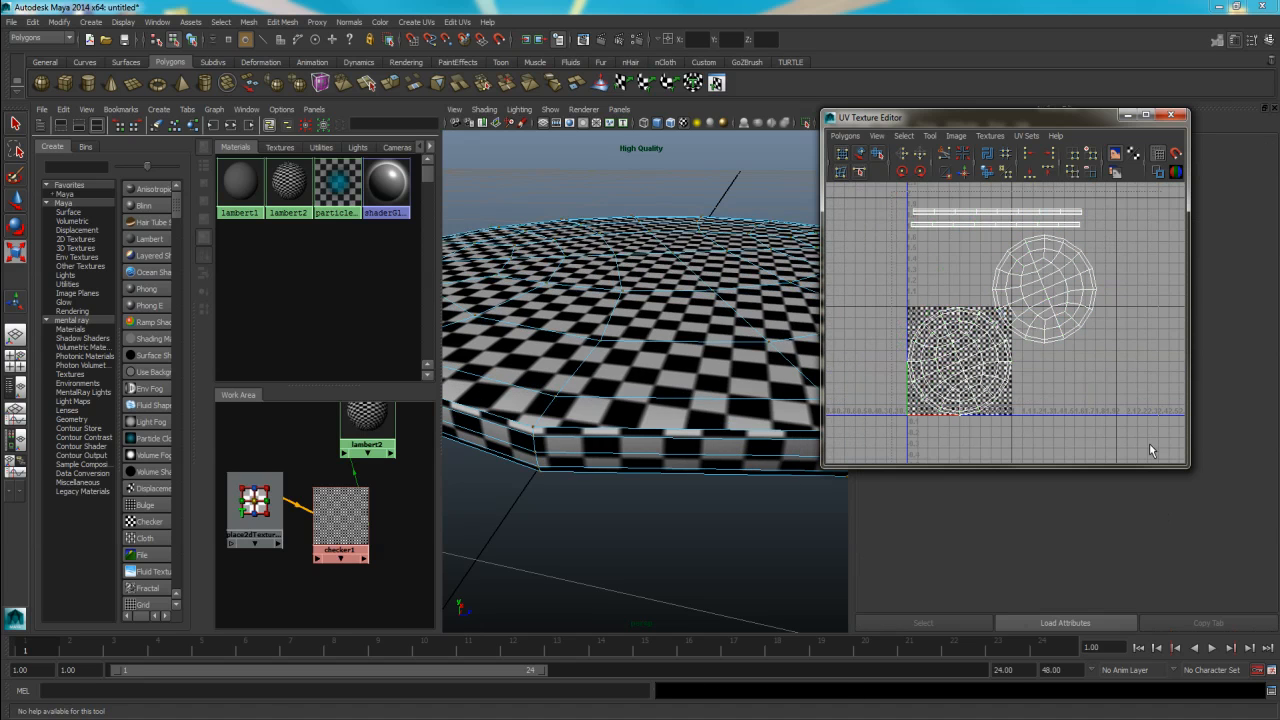
Step: Reselect all the UV shells, try shifting and scaling them as a group, and undo those changes
left_click_drag(1162, 513, 1162, 513)
middle_click_drag(1002, 315, 994, 316, "shift")
key("ctrl+z")
key("w")
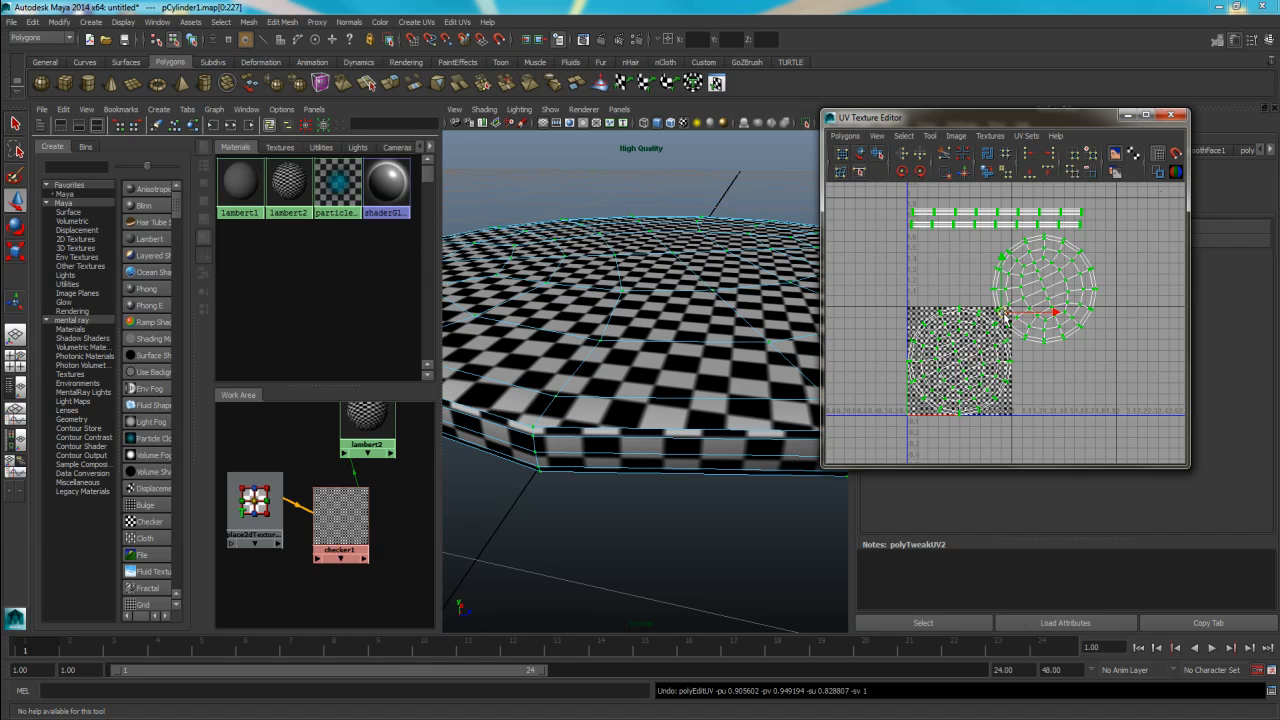
left_click_drag(1003, 316, 966, 366)
key("e")
key("r")
middle_click_drag(968, 368, 961, 367, "shift")
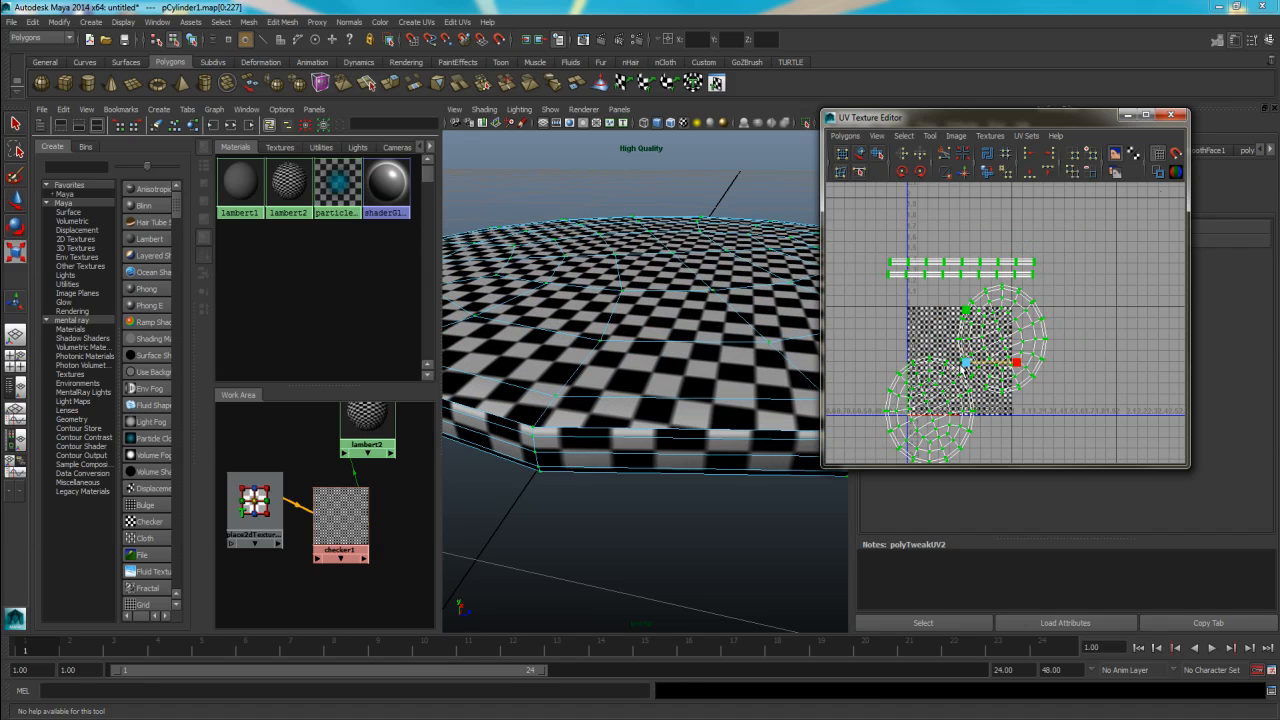
key("ctrl+z")
key("ctrl+z")
key("ctrl+z")
Step: Scale down all the selected UV shells together and position them inside the 0 to 1 UV square
left_click_drag(966, 368, 940, 368)
scroll(940, 368, "up", 4)
key("w")
left_click_drag(960, 326, 955, 323)
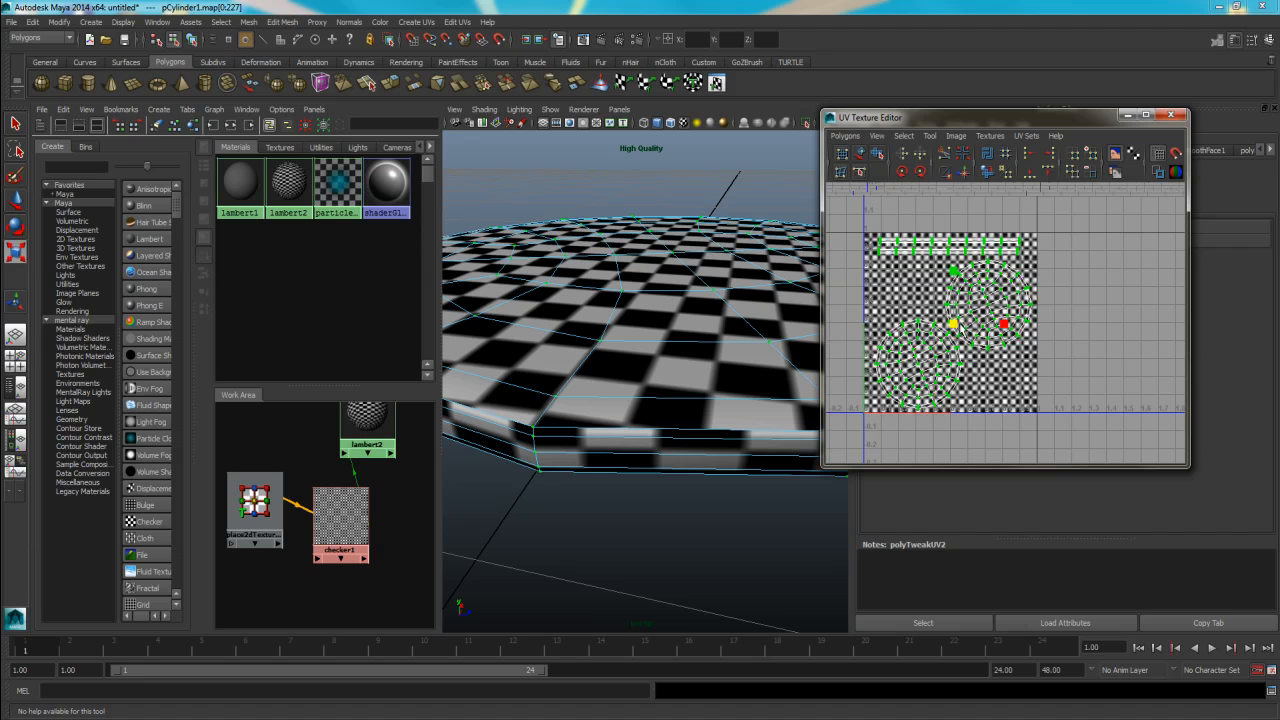
Step: Examine the checker pattern on the disc from near and far and from several angles, including in smooth preview
scroll(720, 337, "down", 10)
scroll(720, 337, "up", 8)
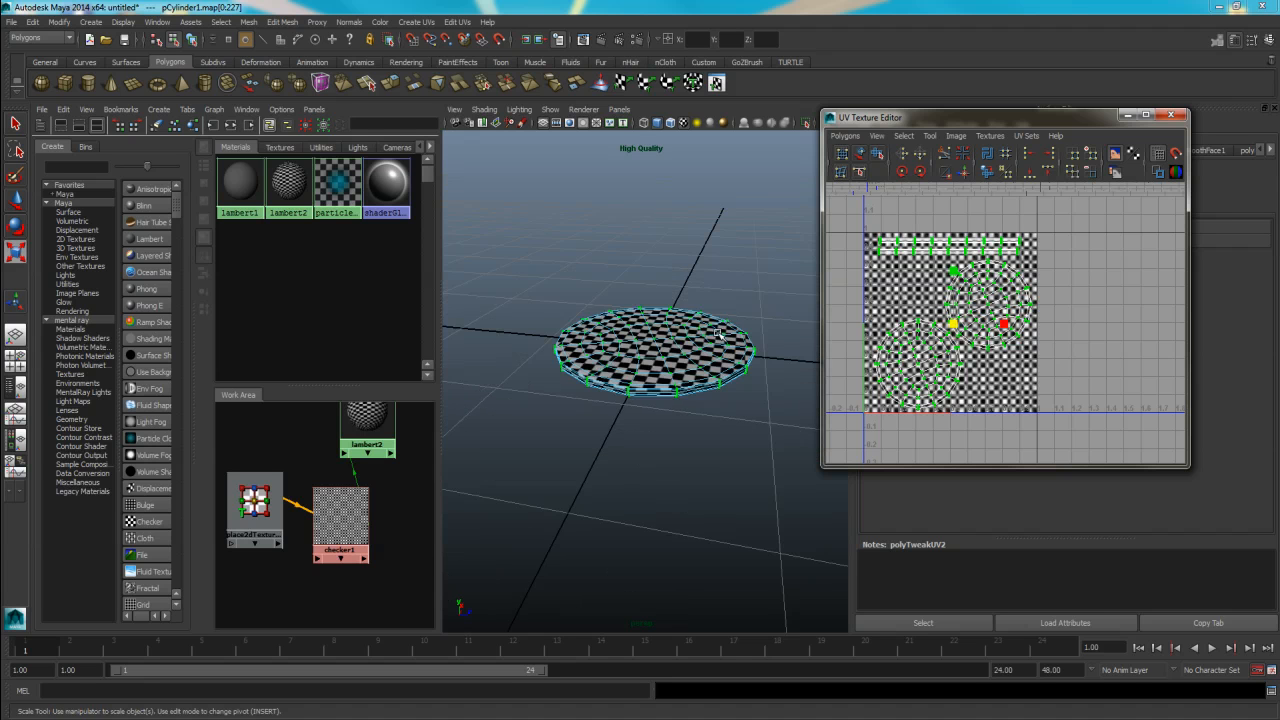
mouse_move(585, 285)
left_mouse_down("alt")
mouse_move(596, 312)
mouse_move(620, 313)
left_mouse_up("alt")
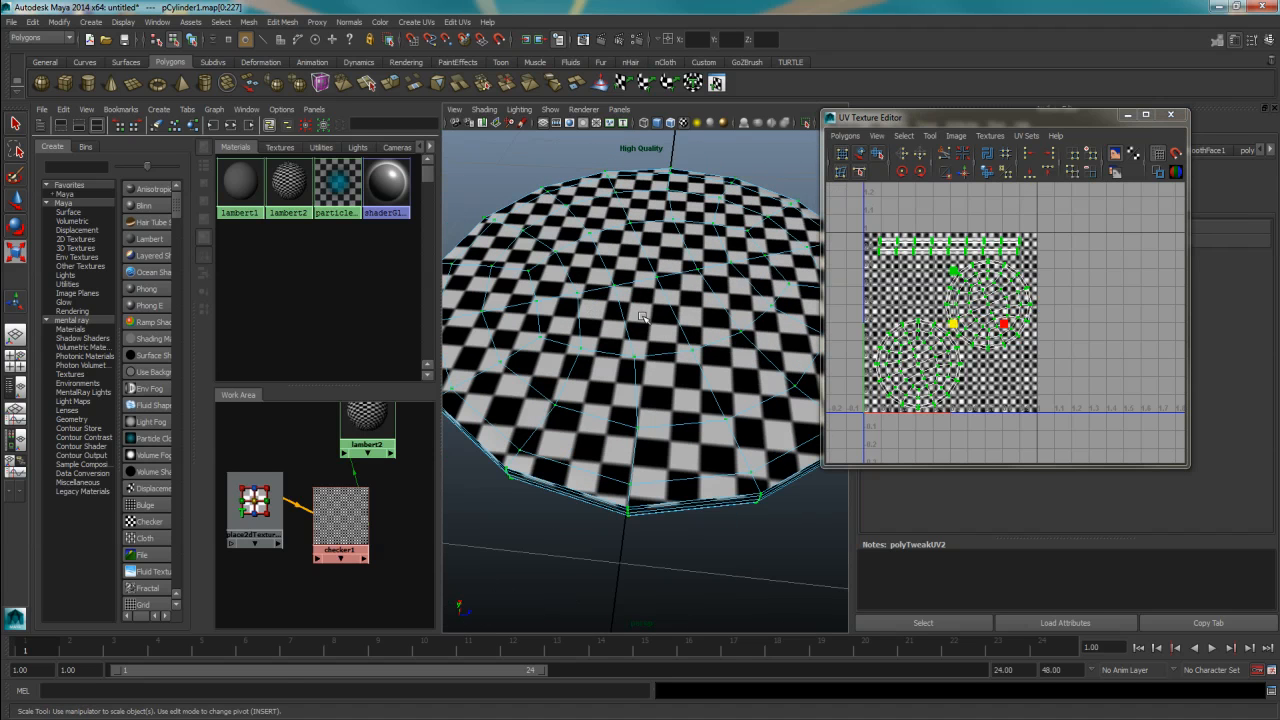
scroll(641, 316, "down", 6)
scroll(657, 314, "up", 5)
key("3")
left_click_drag(657, 320, 686, 262, "alt")
right_click_drag(686, 262, 707, 307, "alt")
scroll(707, 307, "up", 3)
left_click_drag(707, 307, 783, 334, "alt")
scroll(680, 334, "down", 10)
scroll(678, 334, "up", 10)
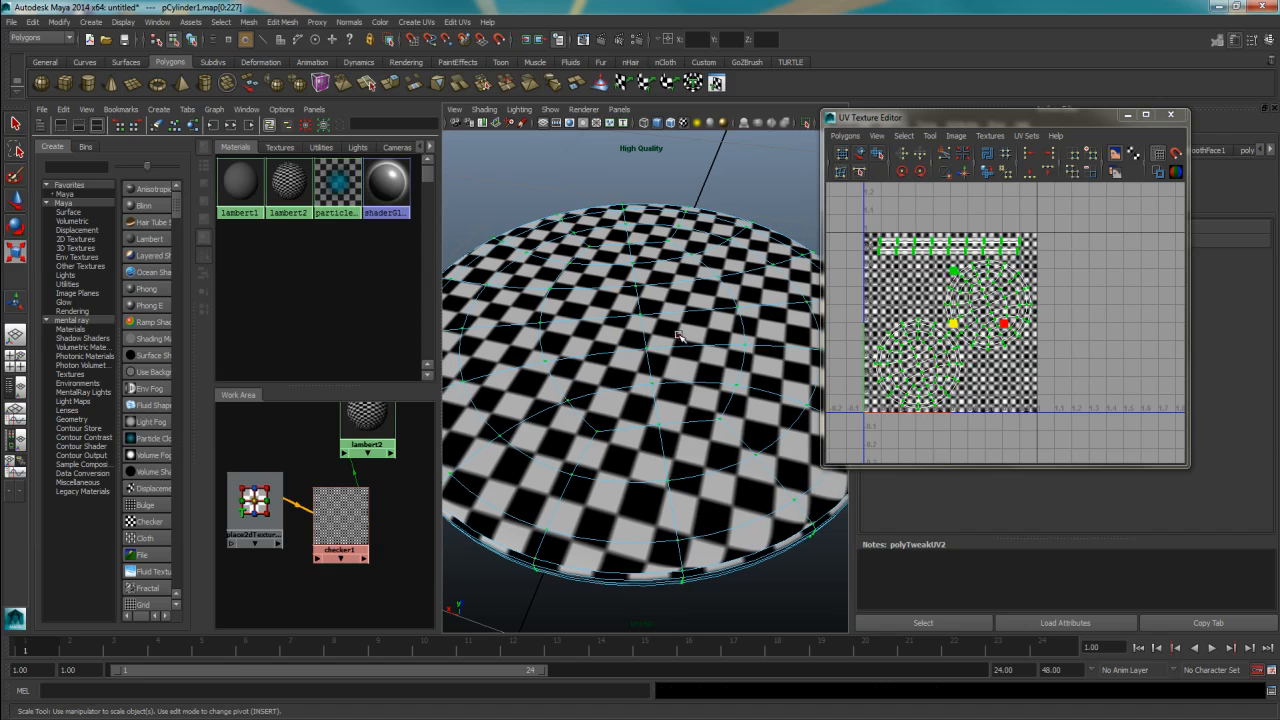
scroll(678, 336, "down", 3)
scroll(678, 340, "up", 1)
Step: Return the disc to object mode, assign the lambert1 material to it, and clear the selection
right_click_drag(675, 344, 709, 321)
left_click_drag(488, 374, 504, 397, "alt")
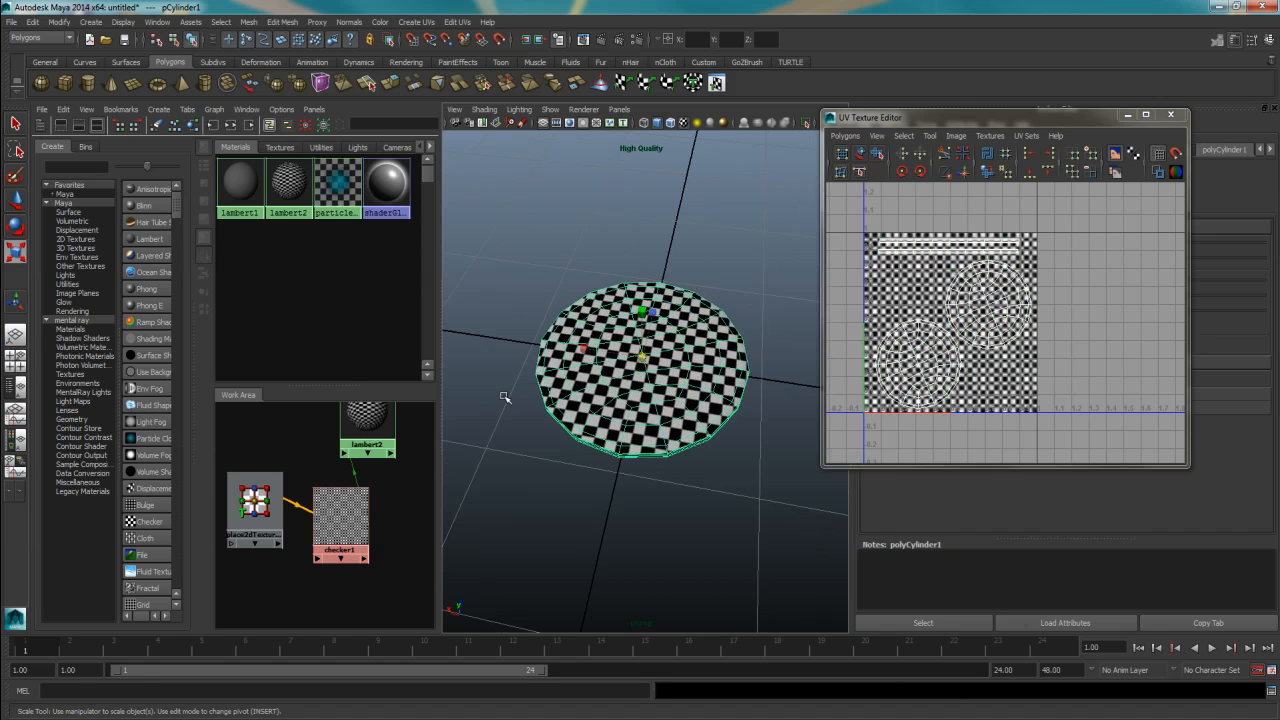
right_click_drag(238, 185, 236, 152)
left_click(521, 300)
Step: Delete the lambert2 shader together with its checker and texture placement nodes from the Hypershade work area
key("space")
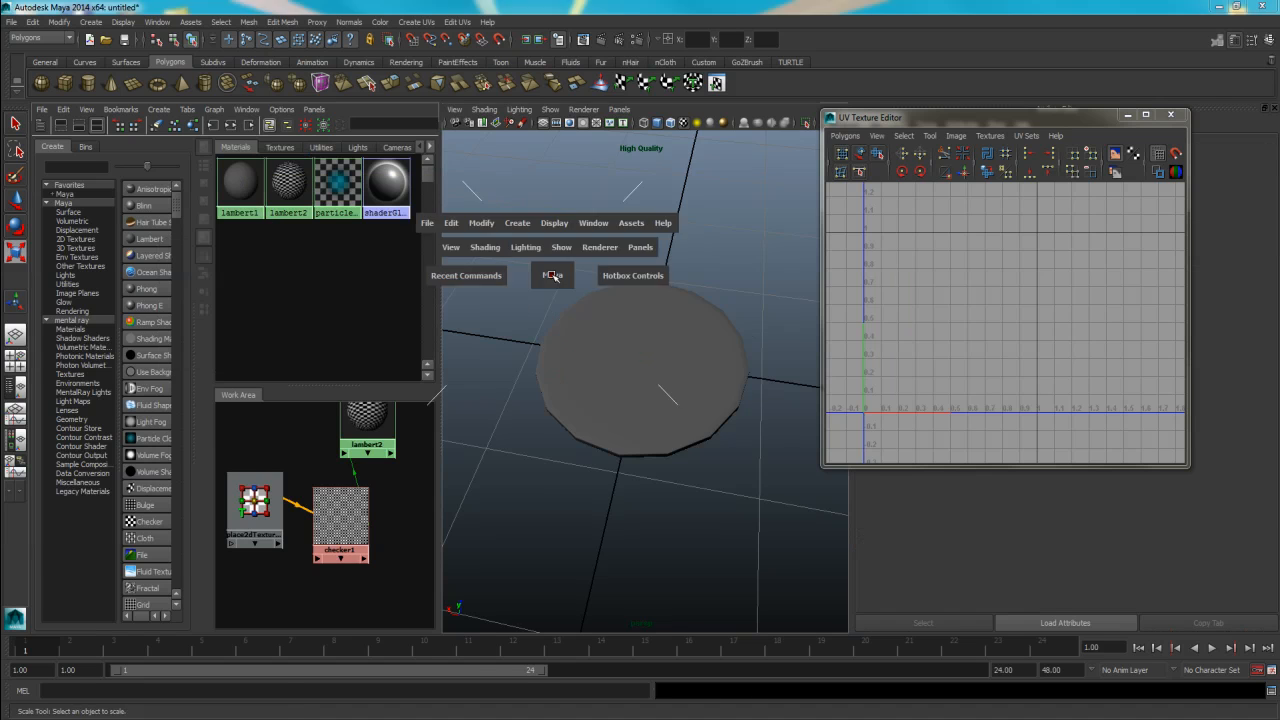
key("space")
left_click_drag(400, 530, 274, 449)
key("Delete")
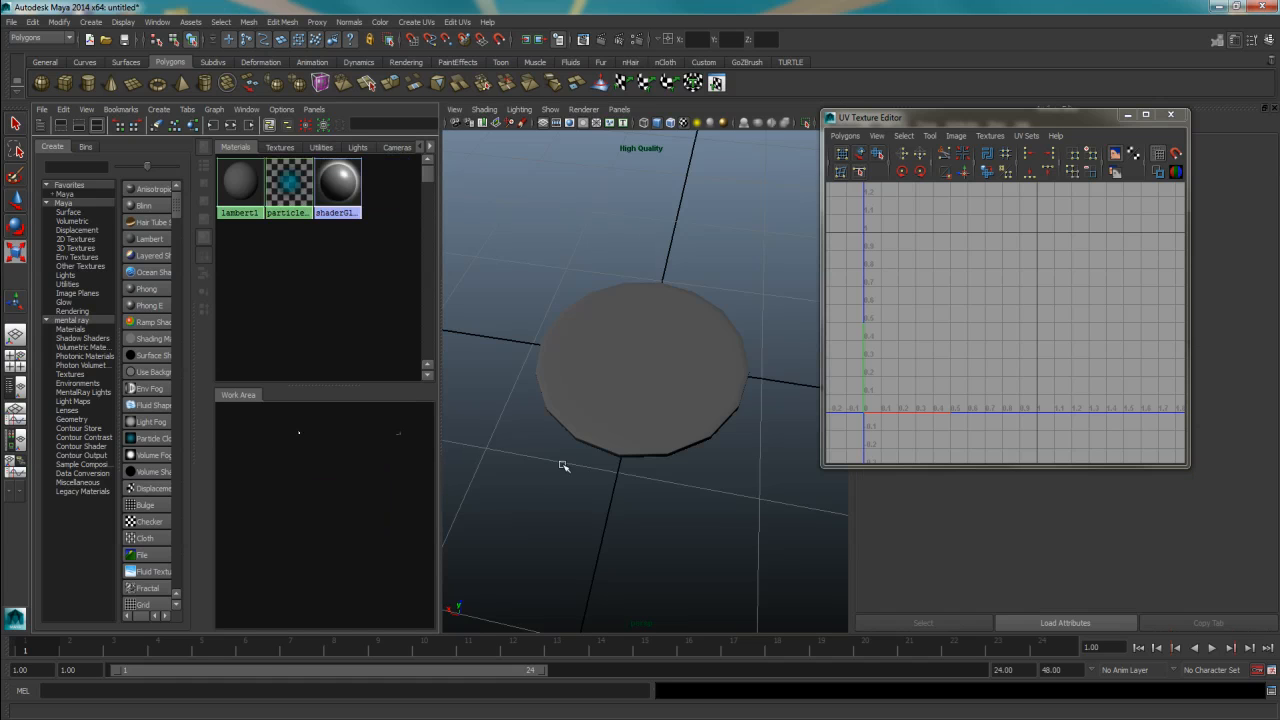
Step: Select the disc, switch to the single perspective view, and close the UV Texture Editor
left_click(617, 406)
key("space")
left_click(1171, 115)
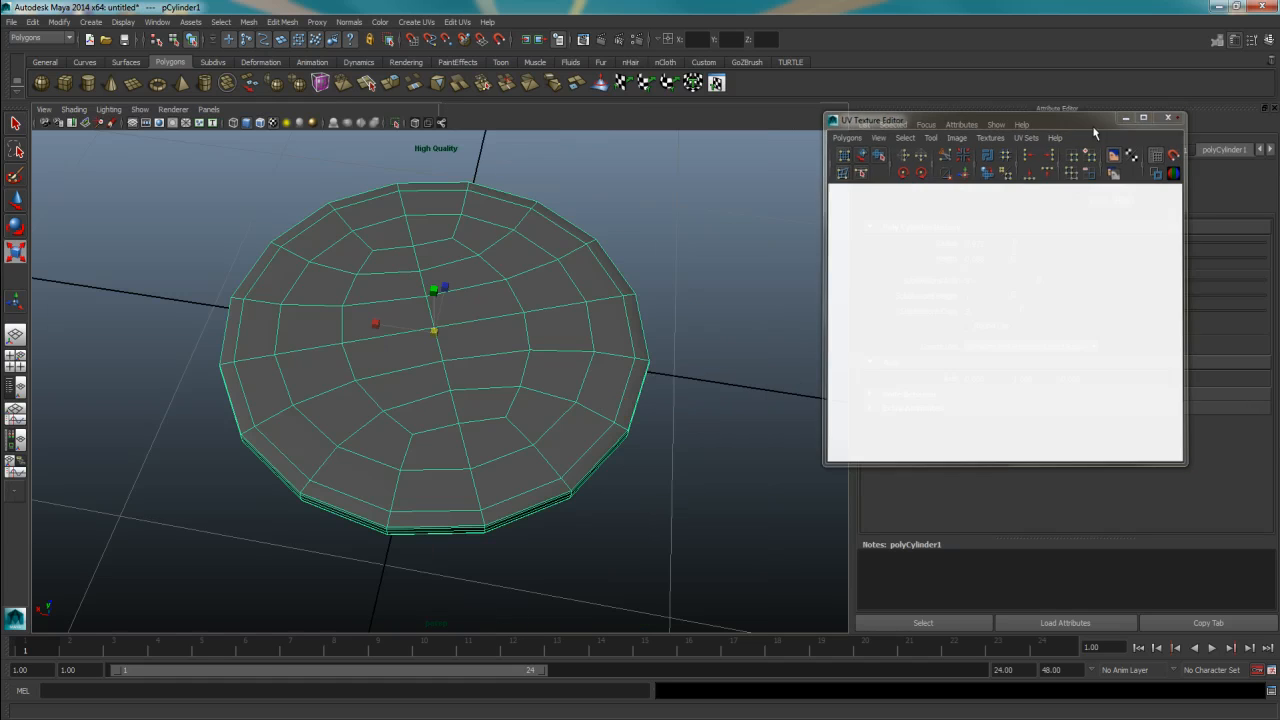
scroll(529, 334, "down", 5)
scroll(466, 306, "up", 4)
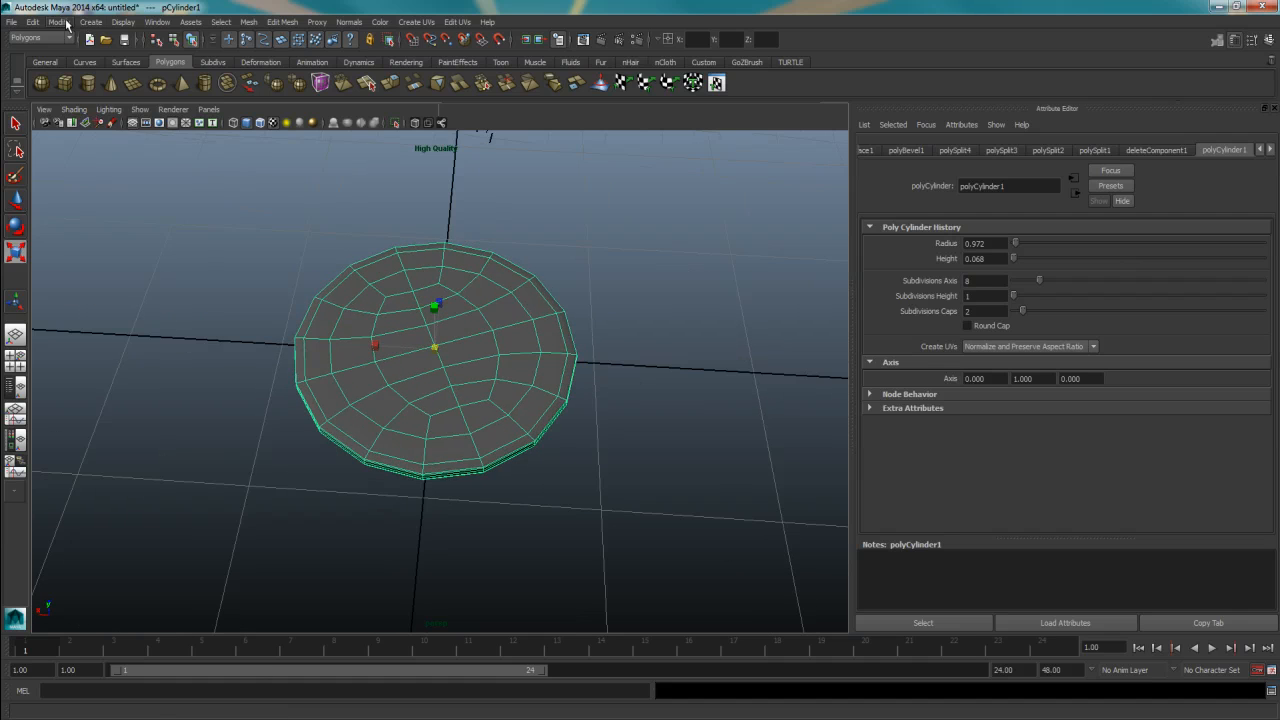
Step: Delete the construction history of the selected disc
left_click(33, 22)
mouse_move(100, 164)
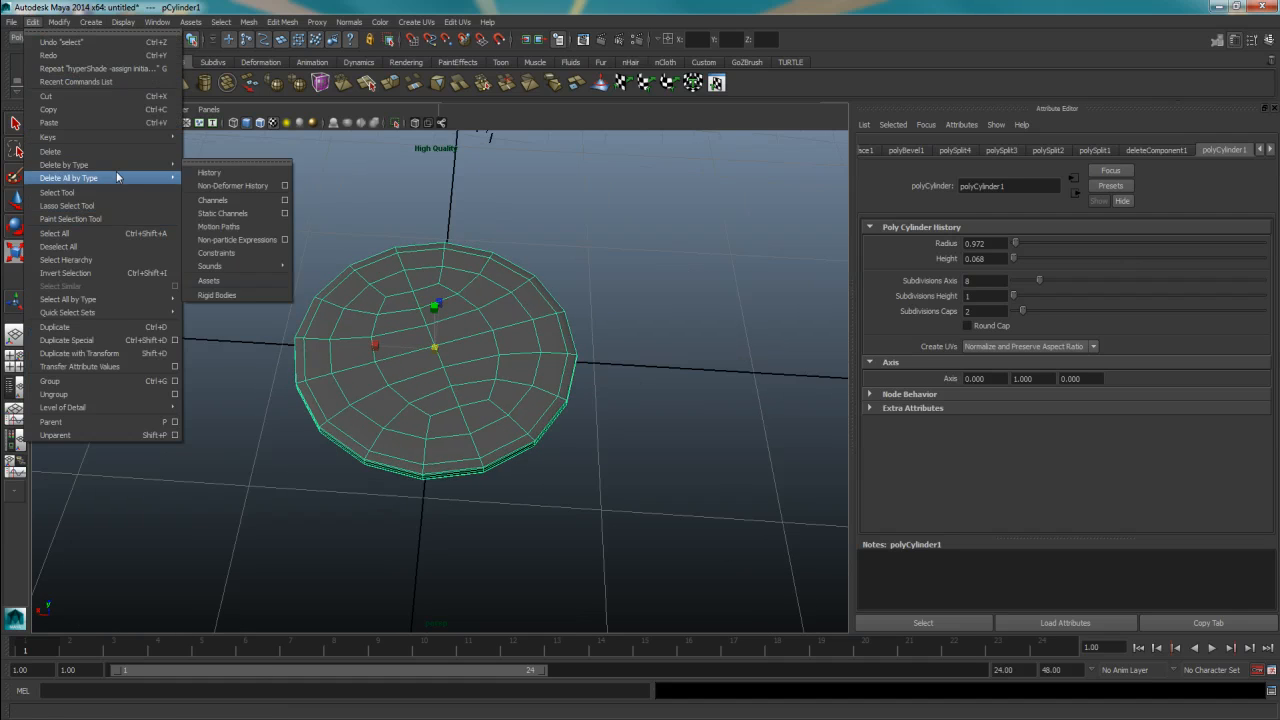
left_click(210, 165)
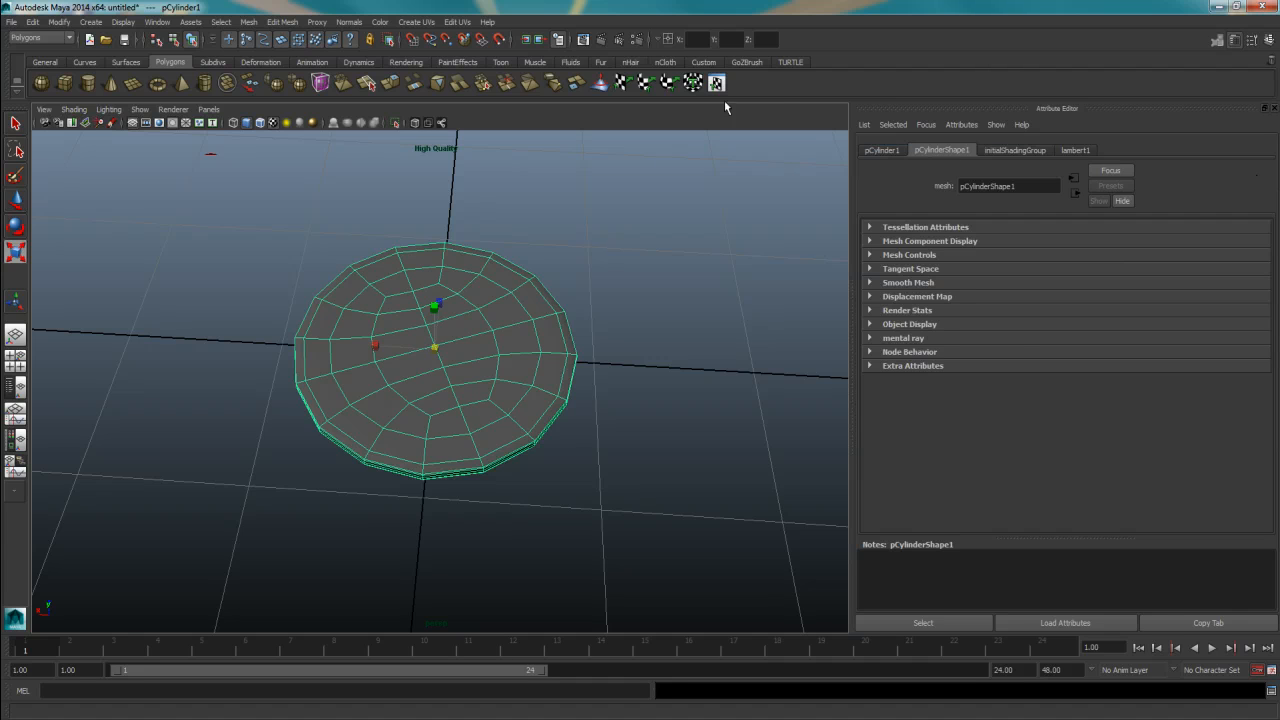
Step: Set the disc's Translate X, Y and Z values to 0 in its transform attributes
left_click(884, 151)
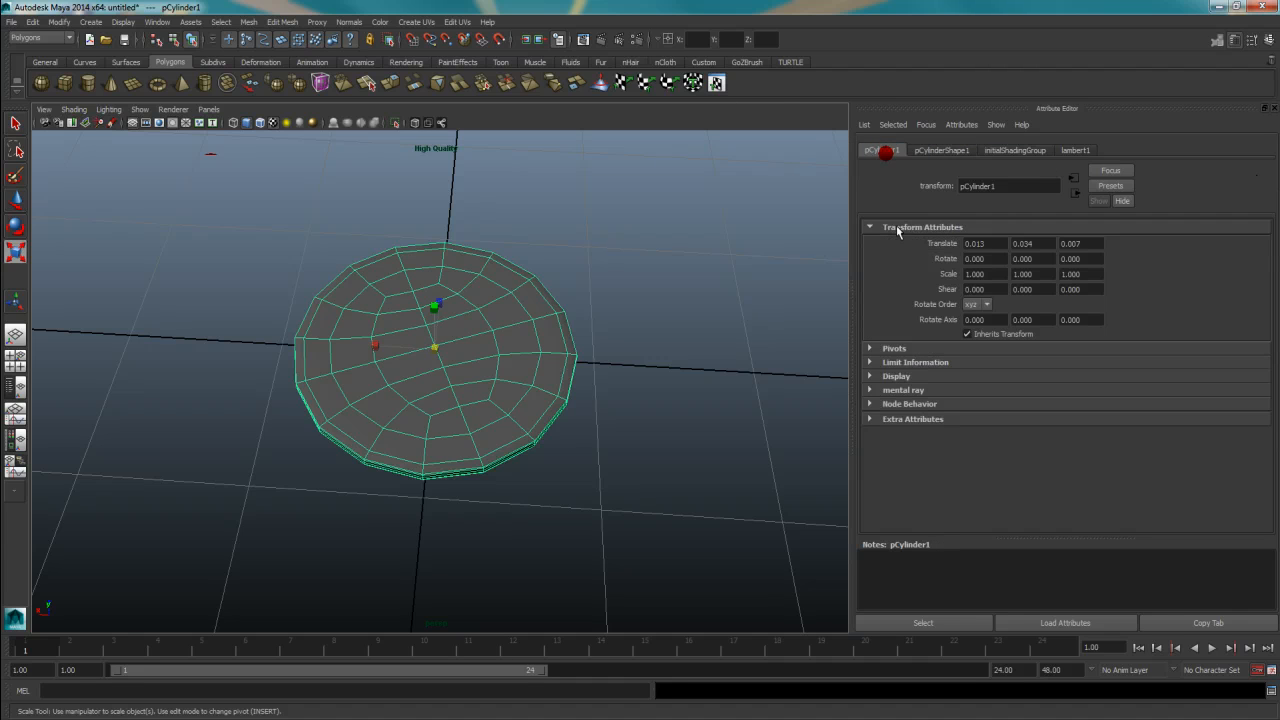
left_click(998, 243)
type("0")
left_click(1039, 243)
type("0")
key("Tab")
type("0")
key("Return")
Step: Undo the three translate changes on the disc
scroll(486, 363, "up", 3)
key("ctrl+z")
key("ctrl+z")
key("ctrl+z")
scroll(549, 328, "down", 5)
scroll(549, 328, "up", 3)
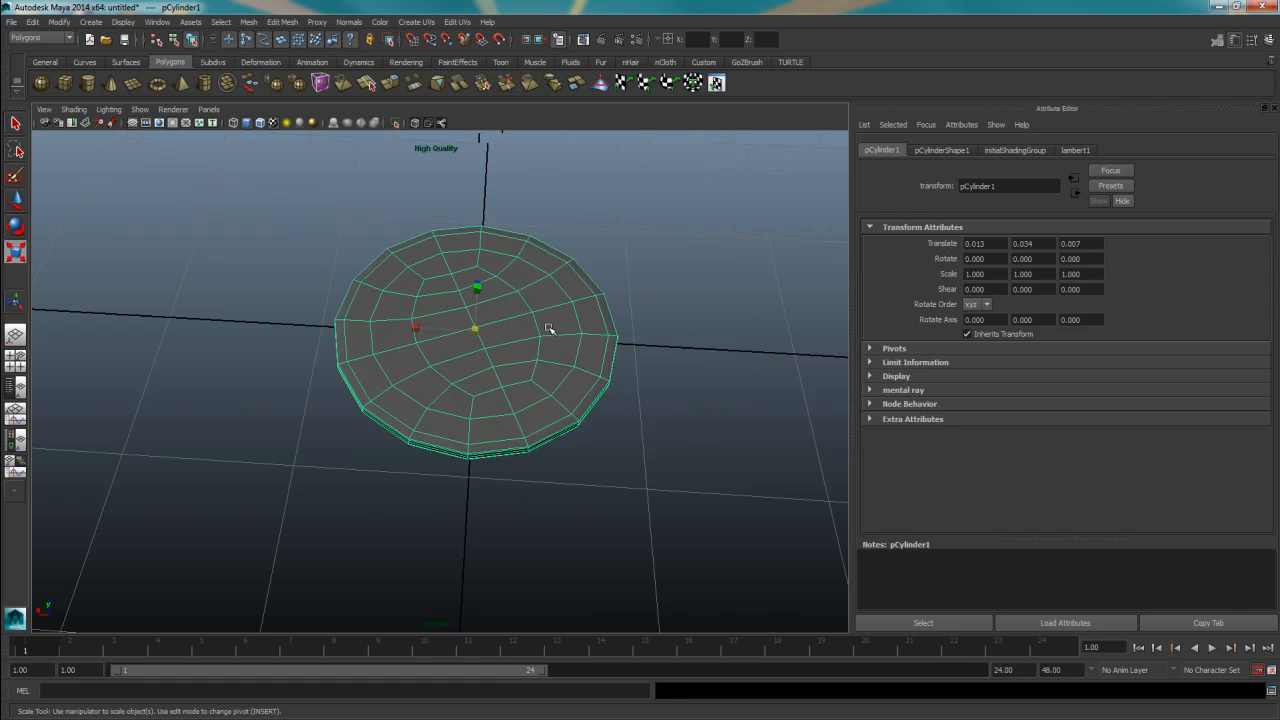
Step: Activate the Move tool and inspect the disc's placement relative to the grid origin from several angles
key("w")
mouse_move(449, 345)
left_mouse_down("alt")
mouse_move(686, 329)
mouse_move(471, 349)
mouse_move(334, 217)
mouse_move(468, 335)
left_mouse_up("alt")
scroll(525, 345, "up", 2)
middle_click_drag(492, 334, 527, 318, "alt")
scroll(535, 330, "down", 5)
mouse_move(539, 335)
left_mouse_down("alt")
mouse_move(649, 309)
mouse_move(549, 334)
left_mouse_up("alt")
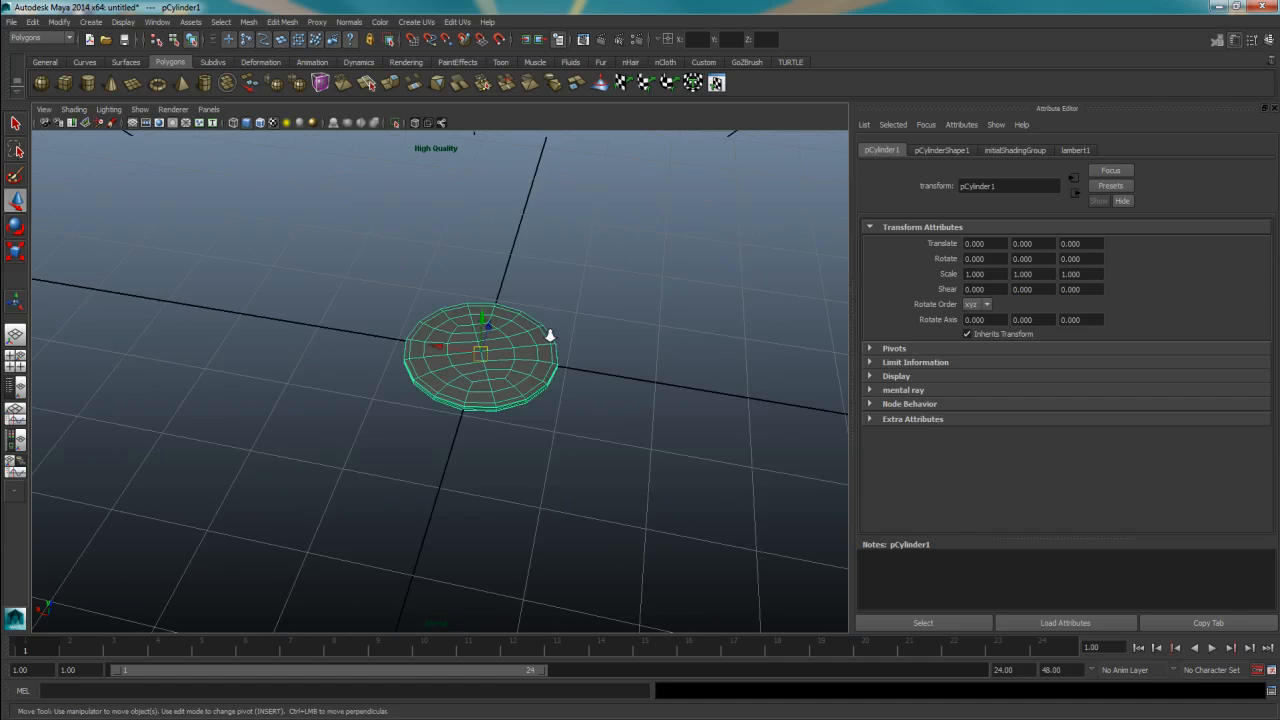
scroll(549, 334, "up", 4)
middle_click_drag(549, 334, 491, 363, "alt")
left_click_drag(491, 363, 530, 371, "alt")
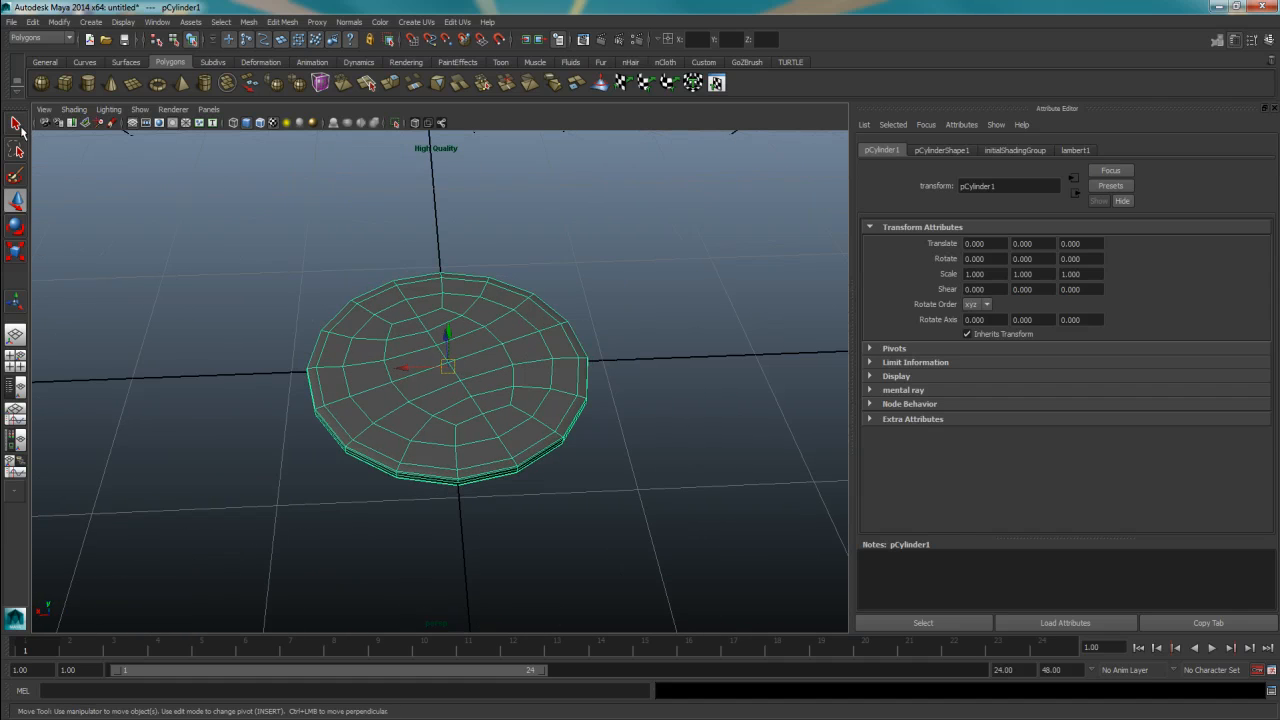
Step: Open the Plug-in Manager, check the Loaded and Auto load settings of objExport.mll, and close the manager
left_click(13, 22)
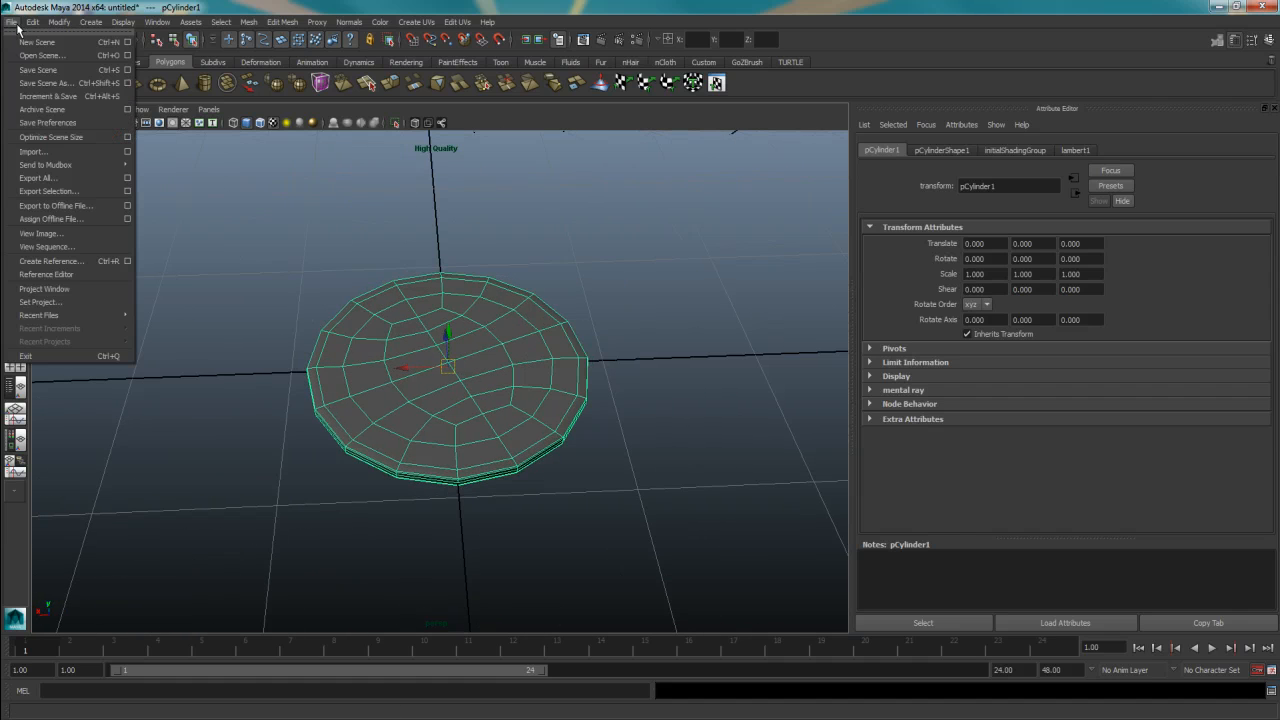
left_click(448, 321)
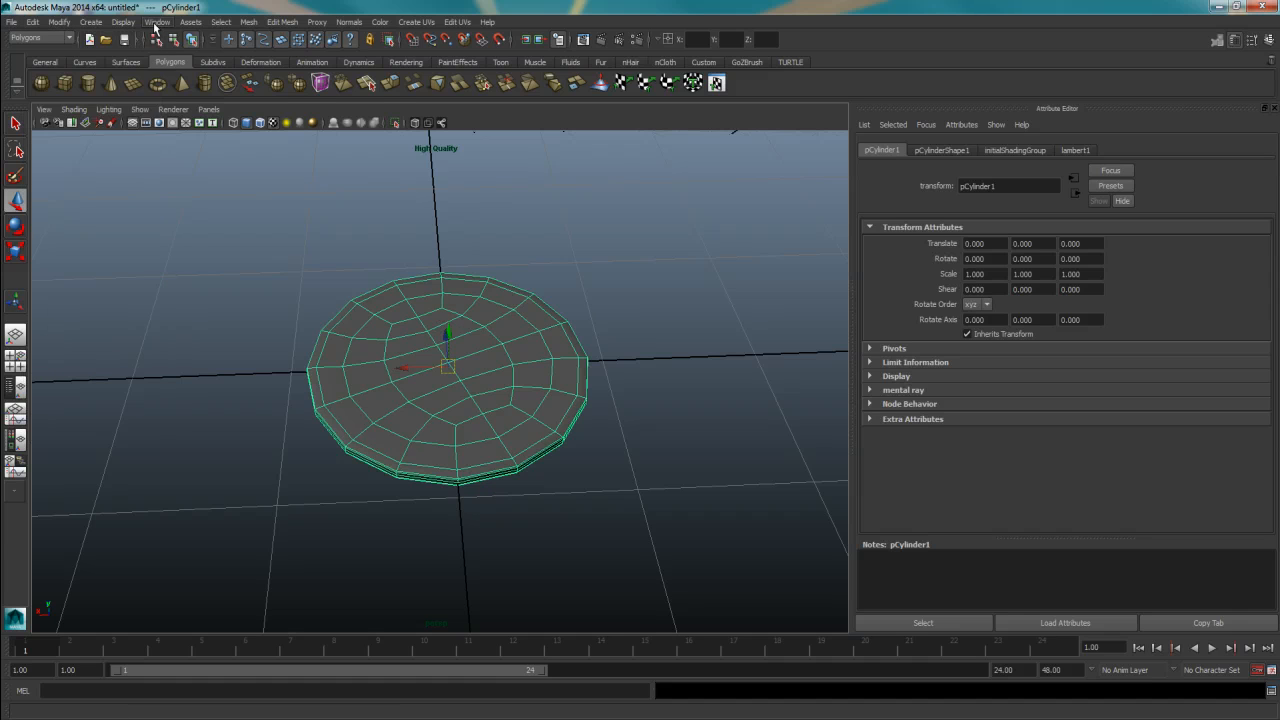
left_click(157, 22)
mouse_move(200, 94)
left_click(330, 210)
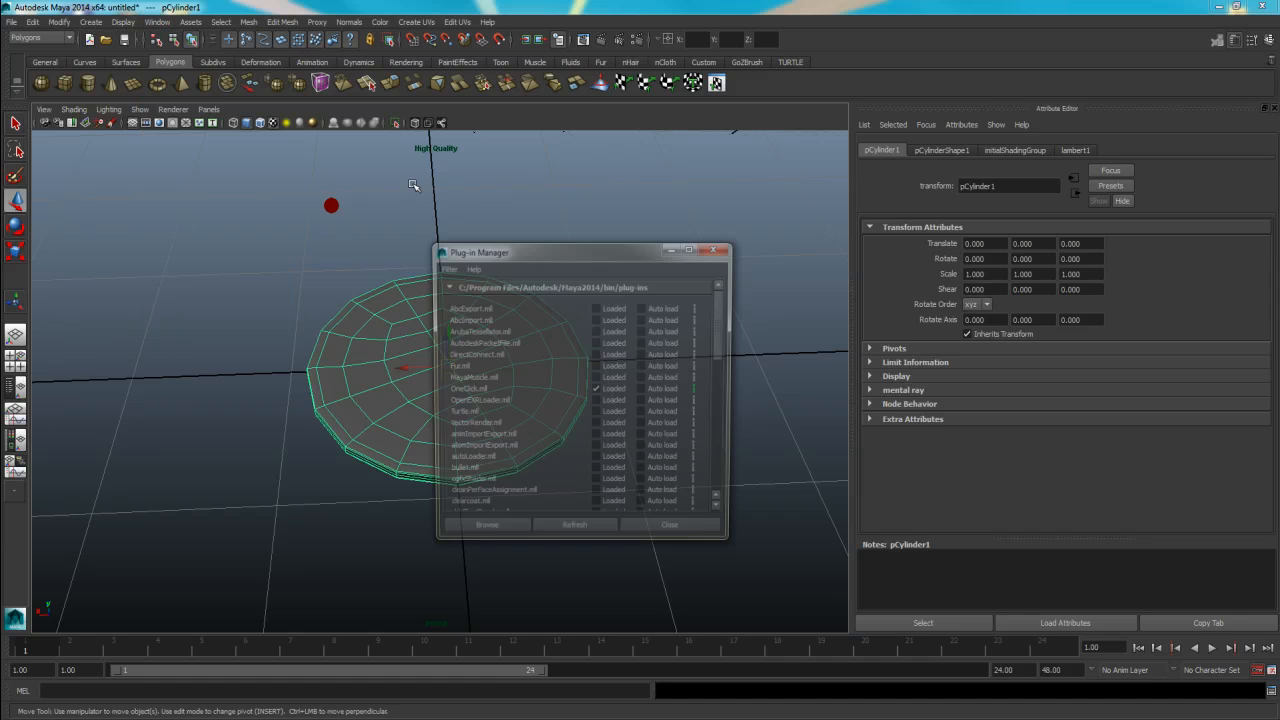
left_click_drag(531, 248, 531, 164)
scroll(494, 319, "down", 10)
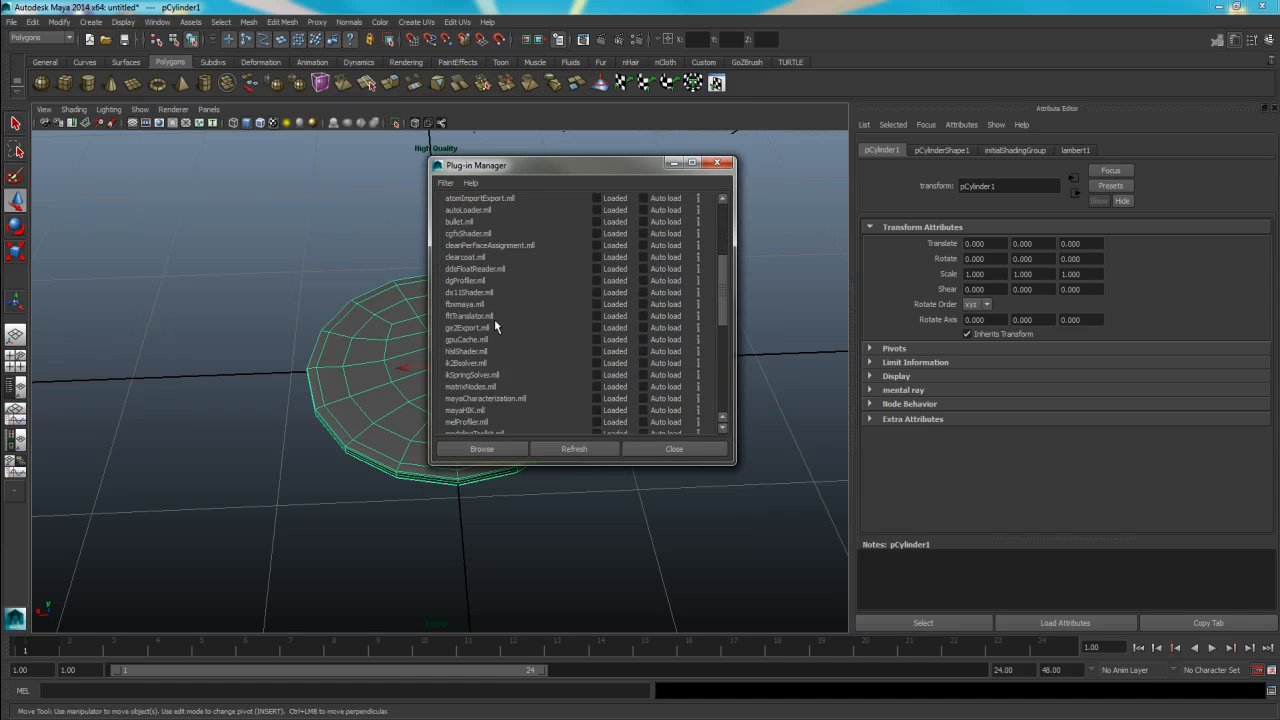
scroll(503, 326, "up", 4)
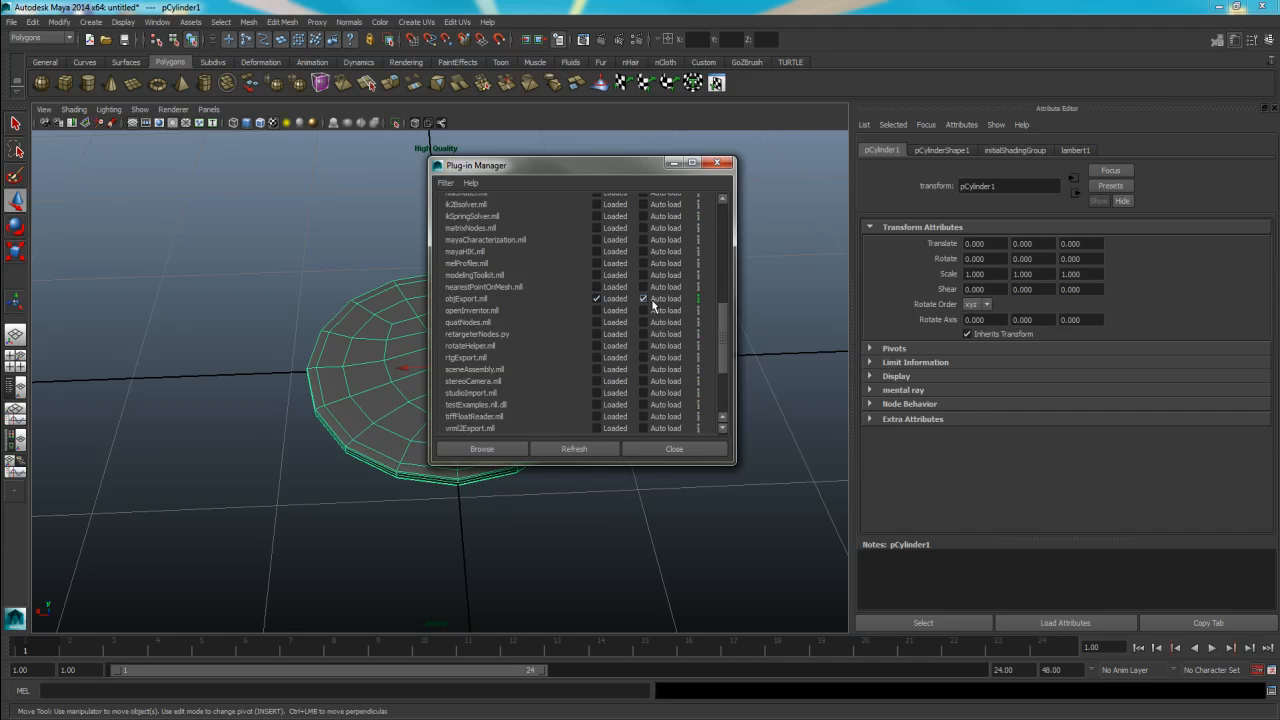
left_click(724, 165)
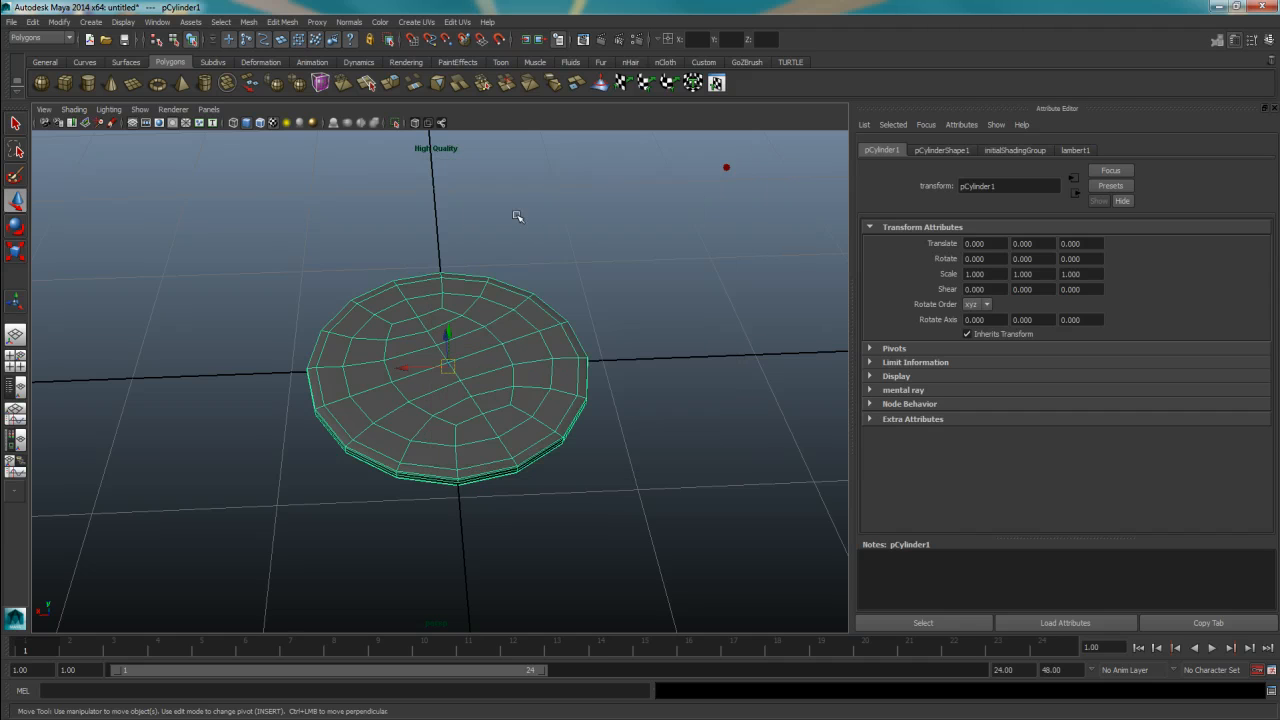
Step: Open the Export Selection options, review the file type setting, and close them without exporting
left_click(11, 21)
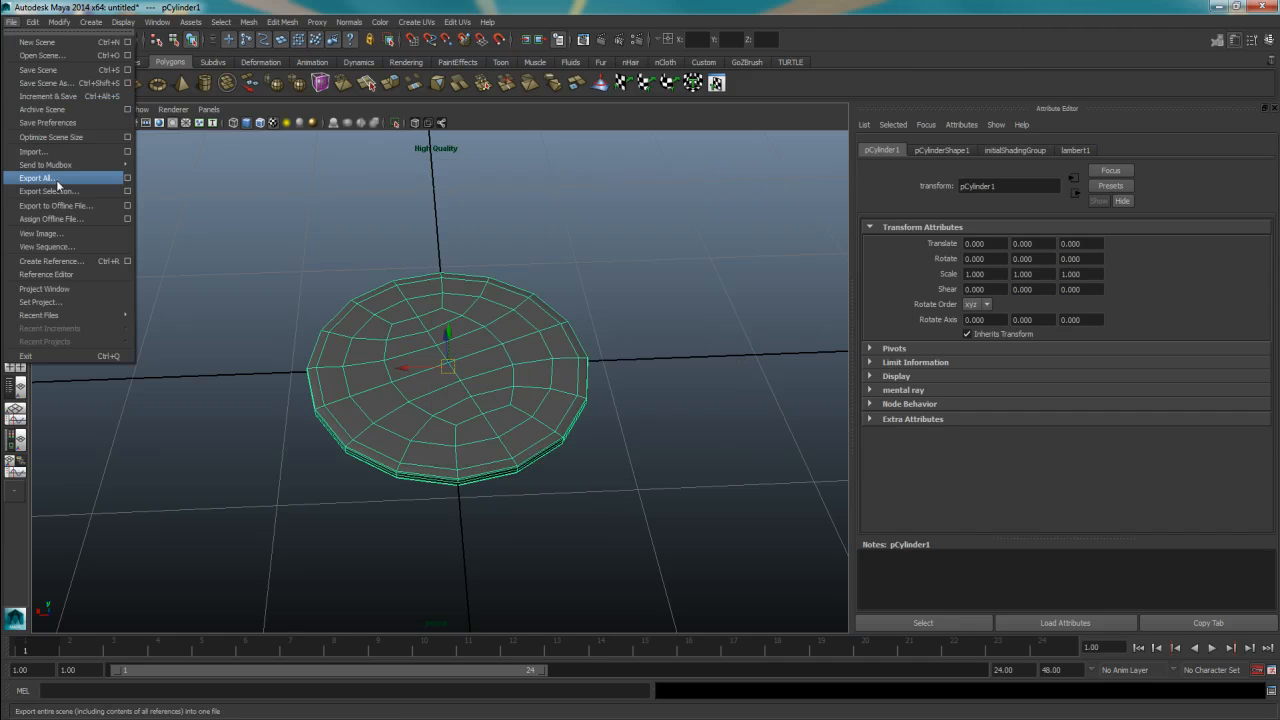
left_click(128, 191)
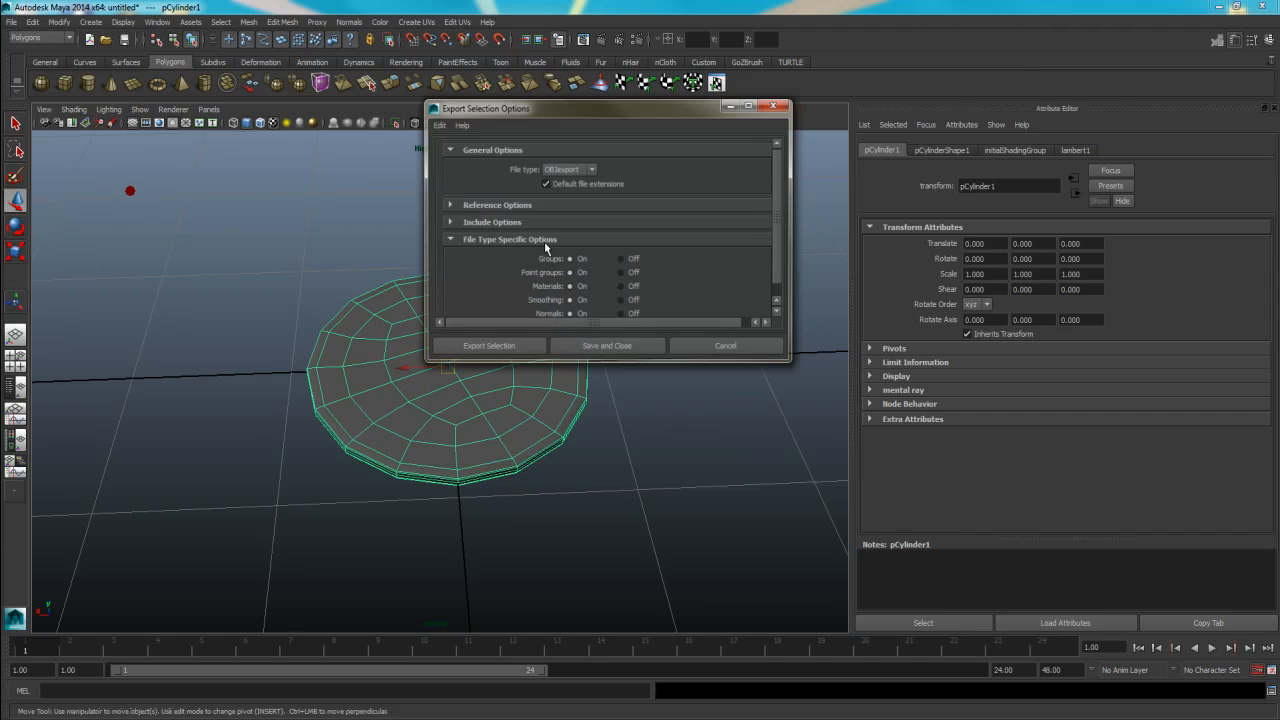
left_click(569, 169)
left_click(569, 169)
left_click(568, 169)
left_click(569, 170)
left_click(774, 105)
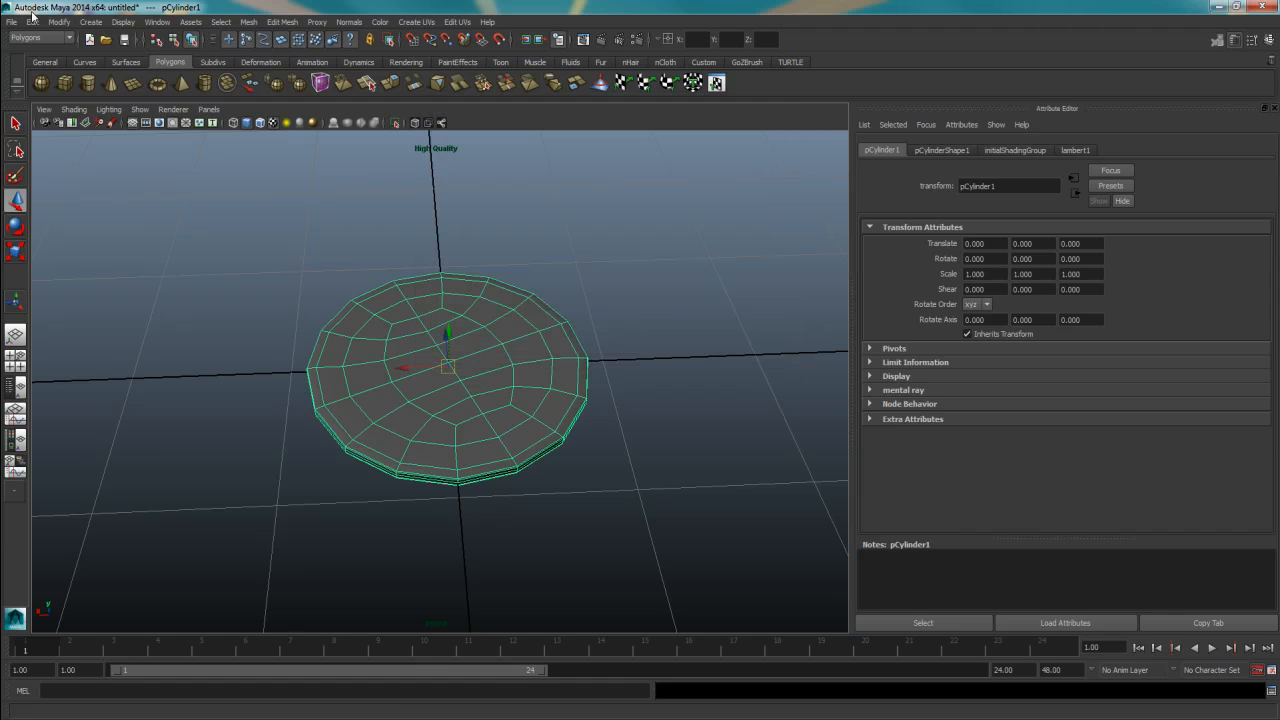
Step: Start an export of the selected disc and choose OBJexport as the file type
left_click(11, 21)
left_click(60, 190)
left_click(419, 525)
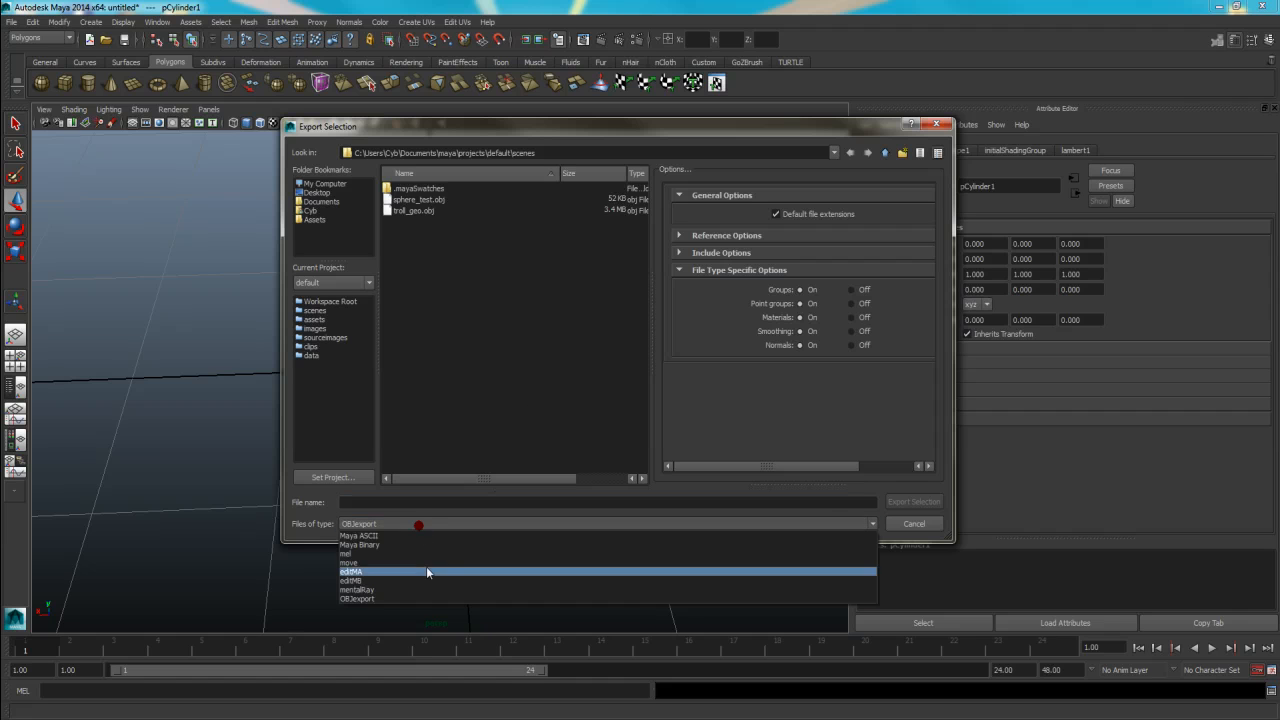
left_click(418, 598)
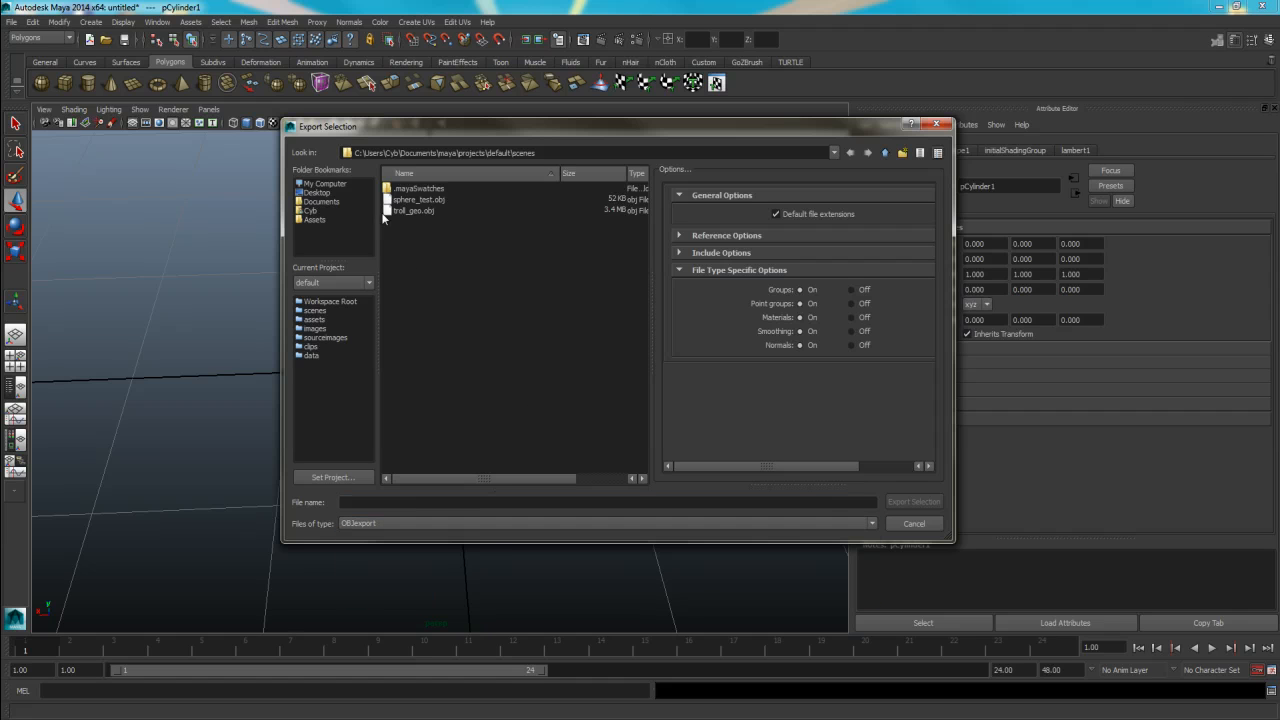
Step: Browse to the coin_tute folder on the Desktop and export the disc there as coin_for_mudbox
left_click(317, 193)
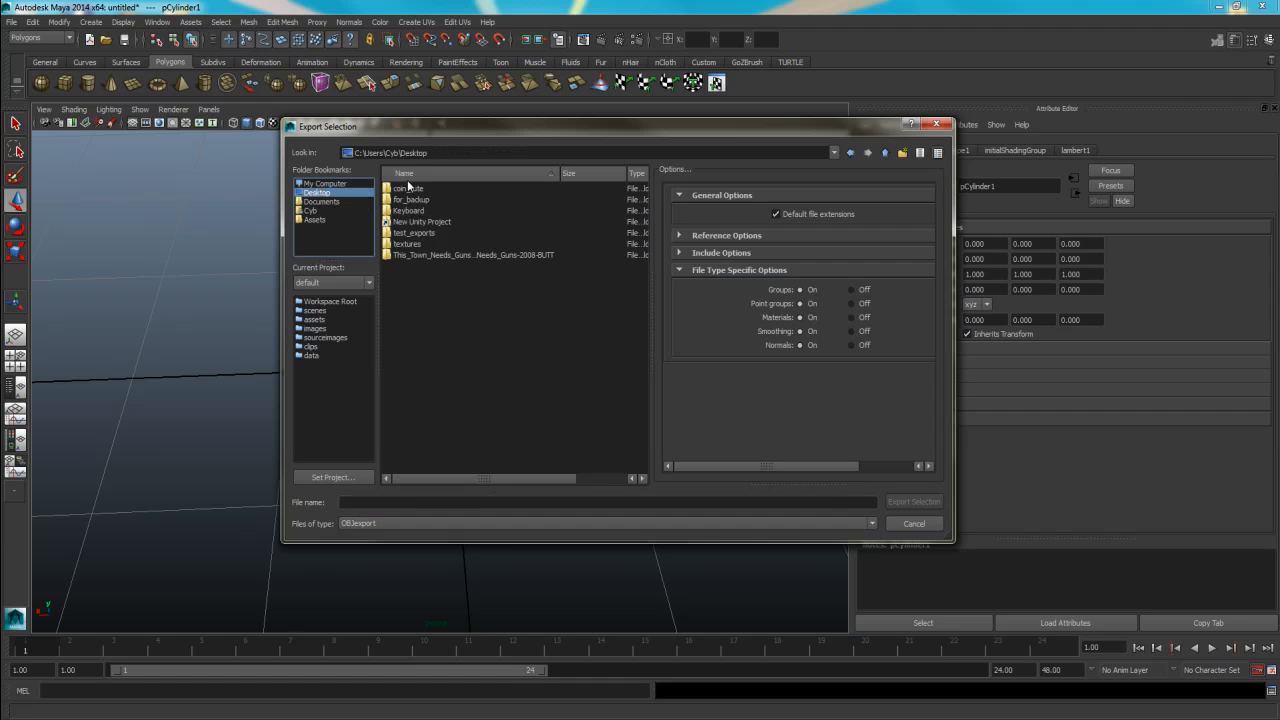
left_click(410, 188)
double_click(414, 189)
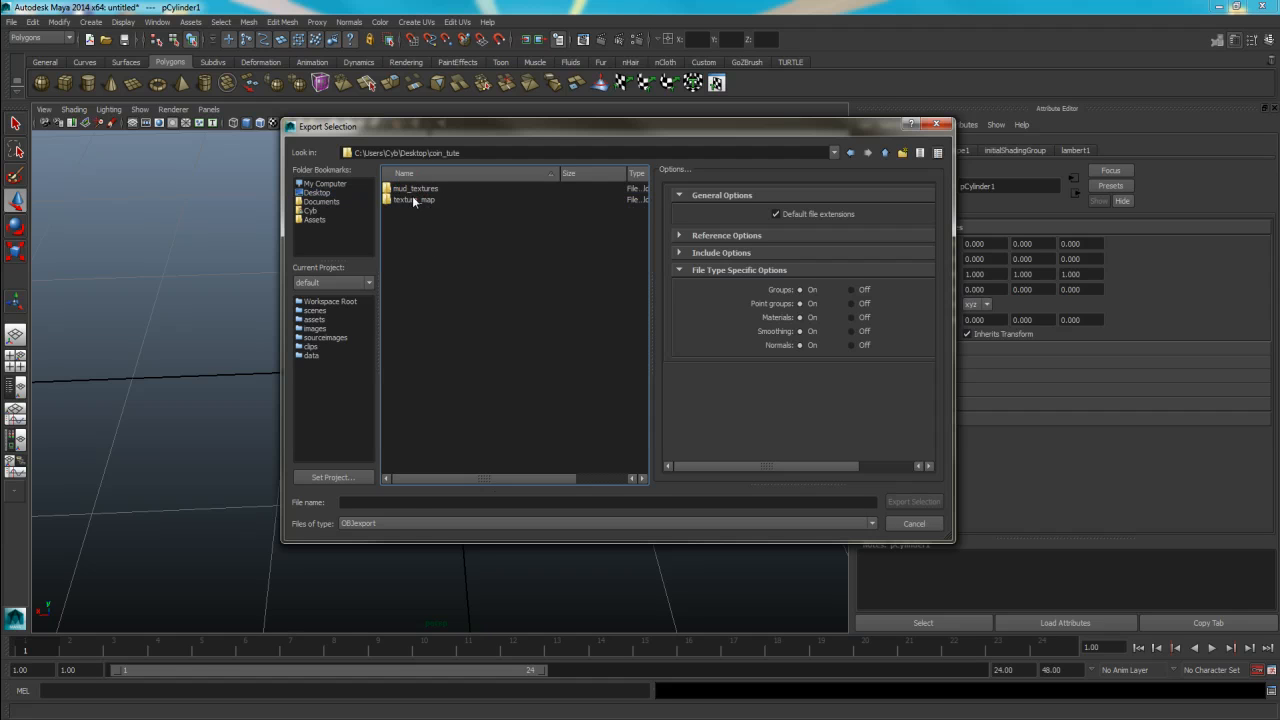
left_click(397, 502)
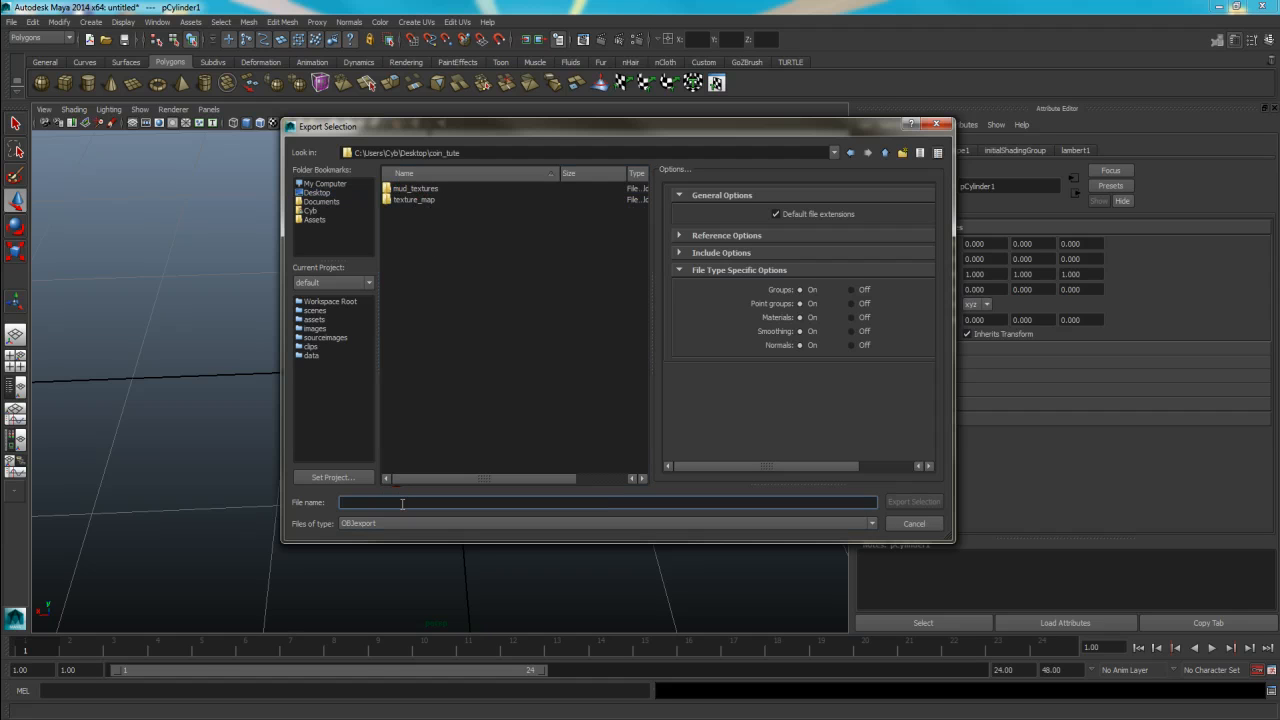
type("coin_for_mudbox")
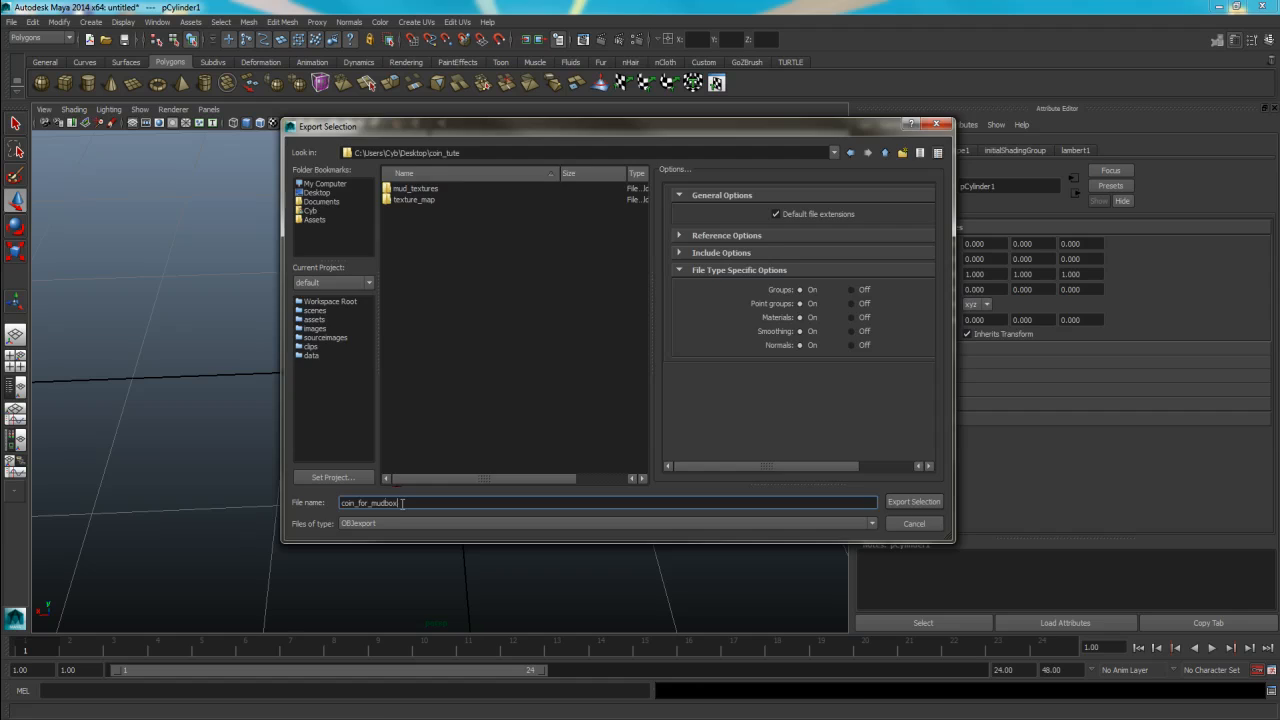
key("Return")
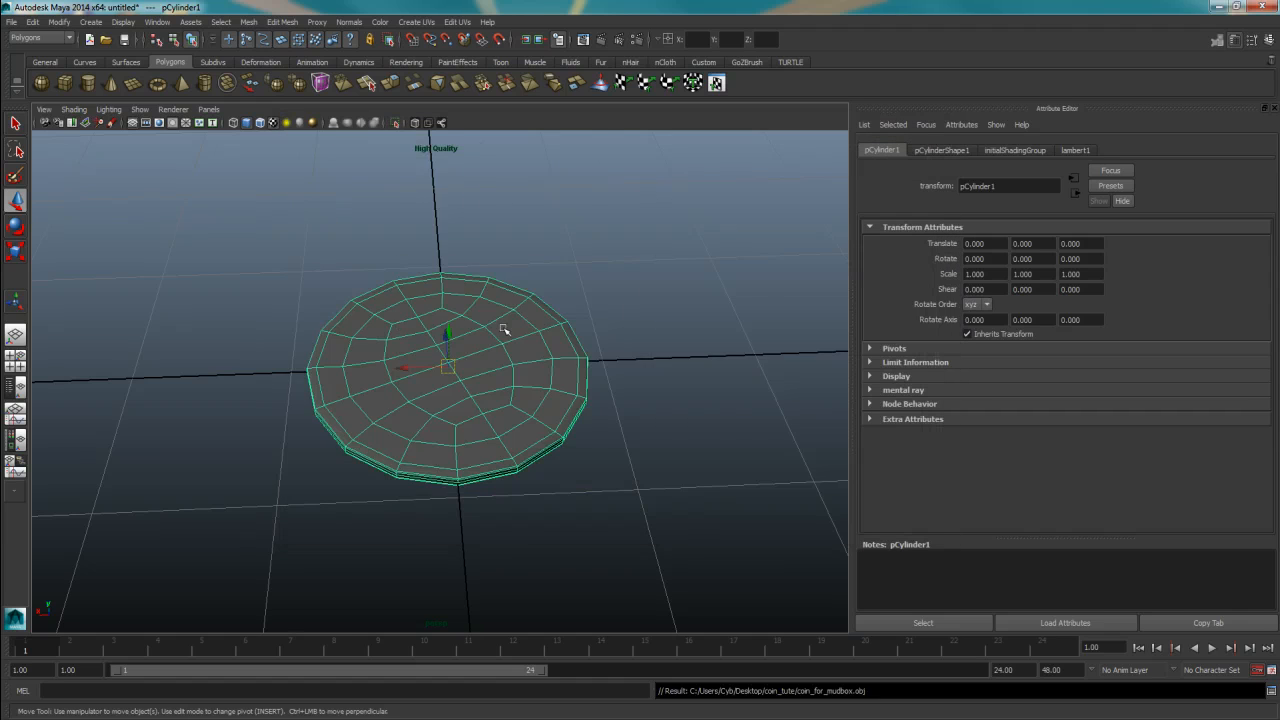
left_click(11, 22)
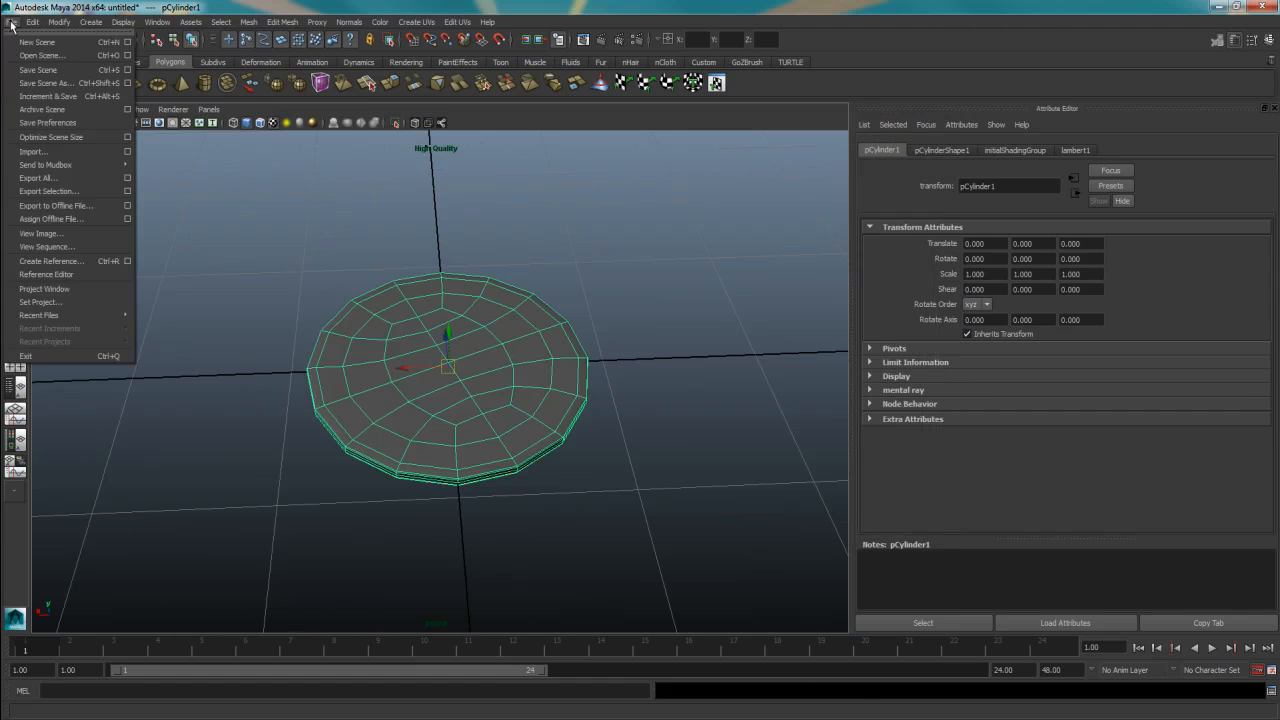
left_click(36, 69)
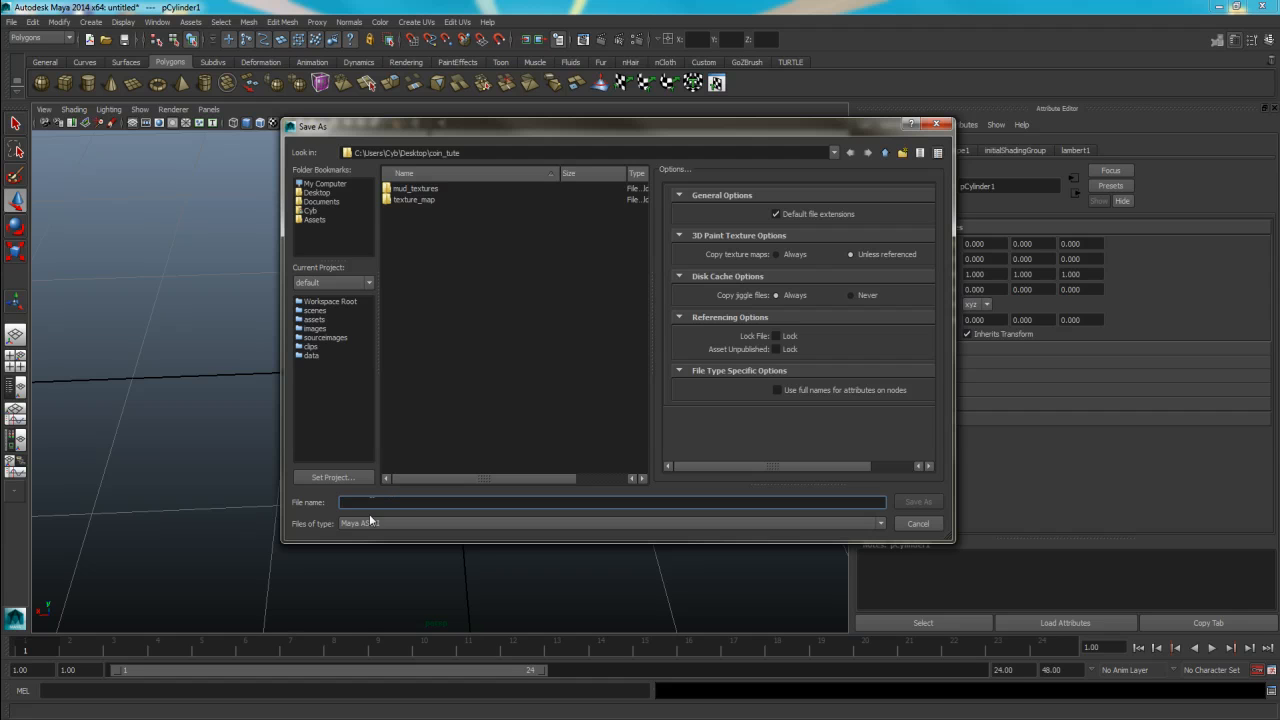
left_click(918, 523)
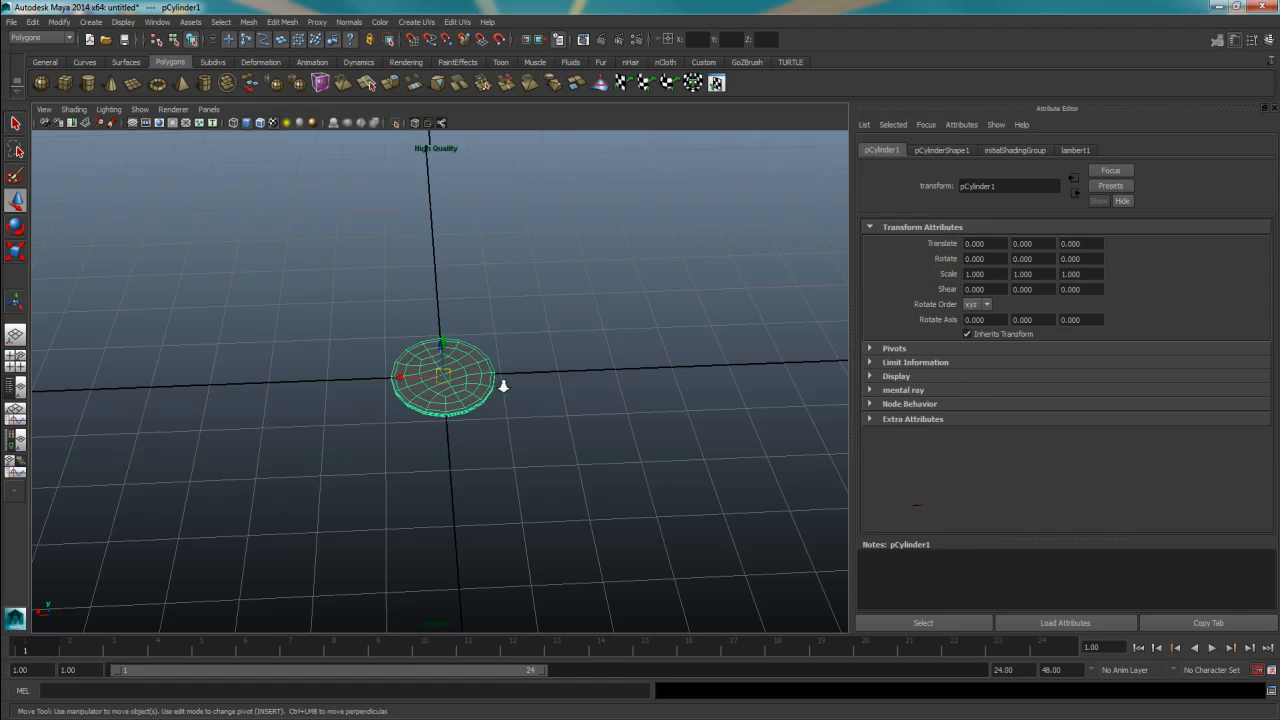
middle_click_drag(508, 417, 519, 426, "alt")
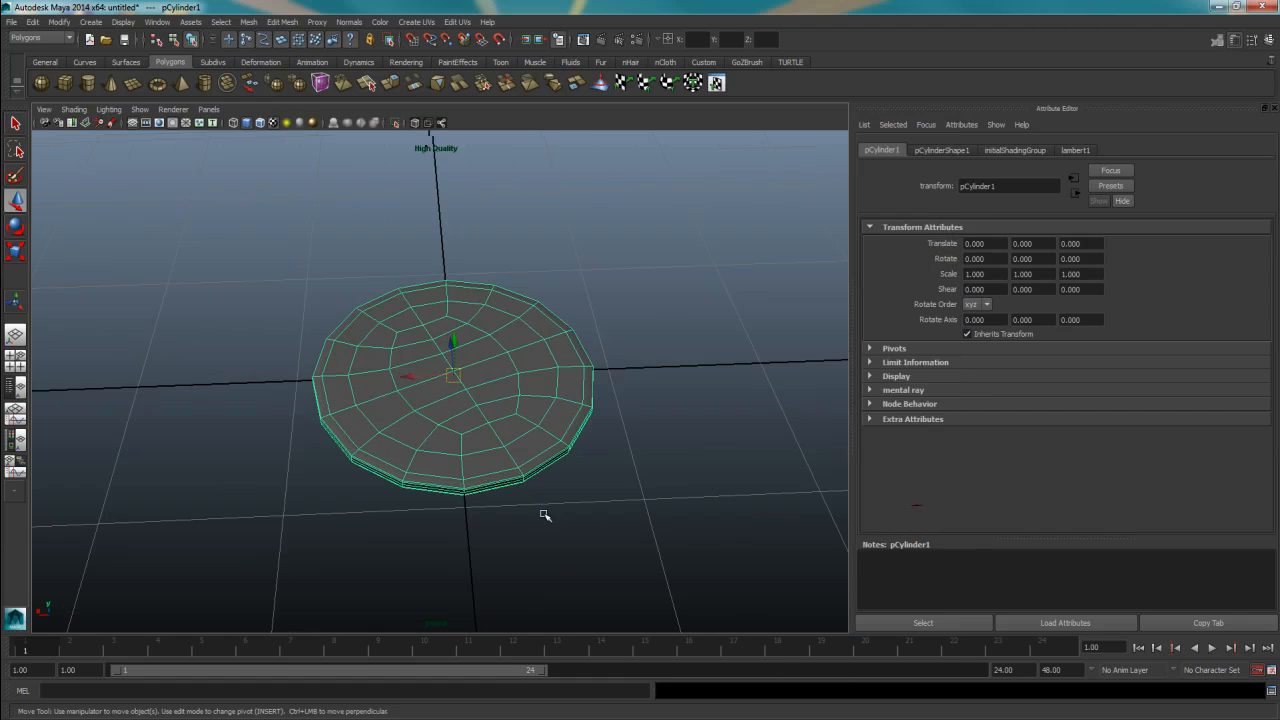
scroll(563, 474, "up", 3)
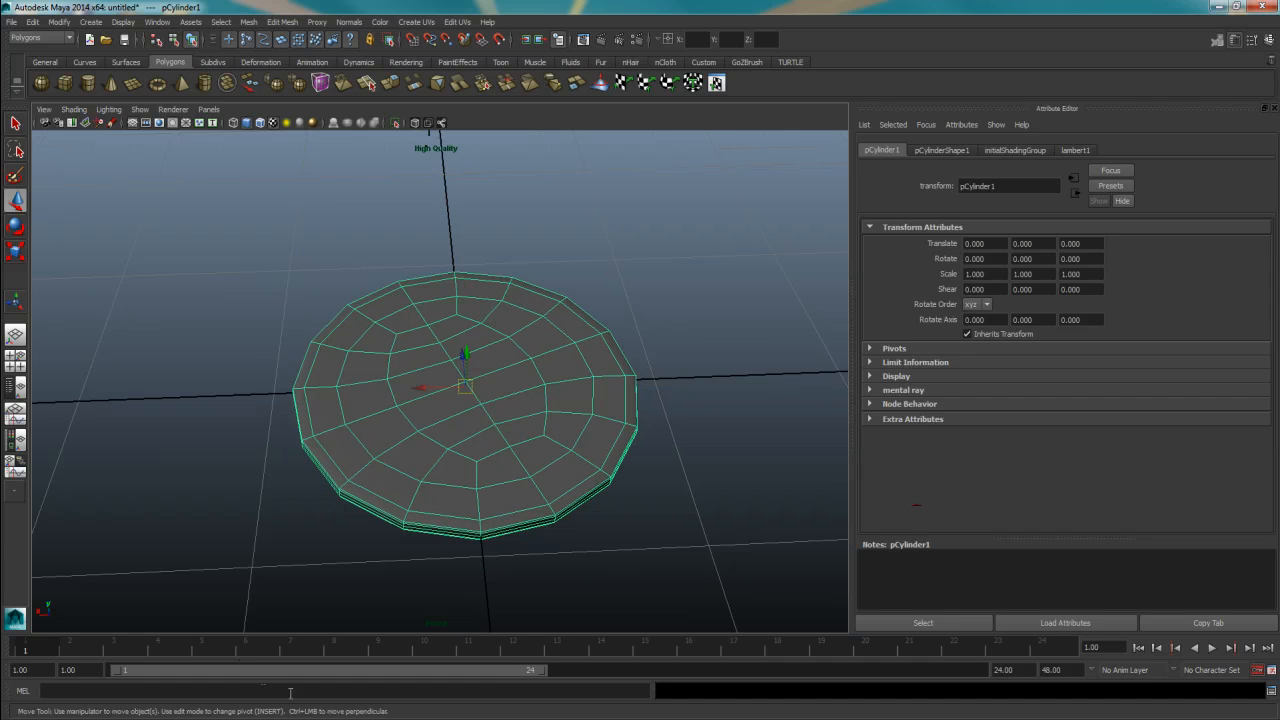
Step: Switch to Mudbox and start a new scene
mouse_move(307, 716)
left_click(307, 665)
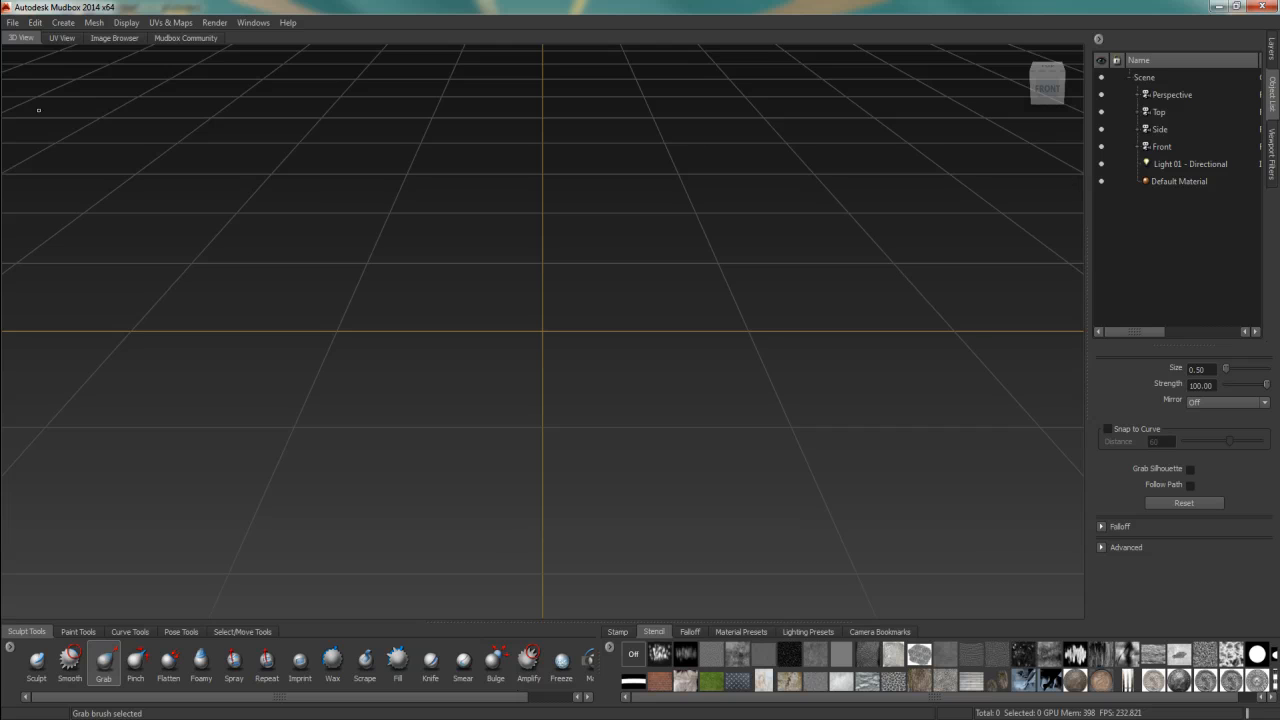
left_click(21, 22)
left_click(40, 40)
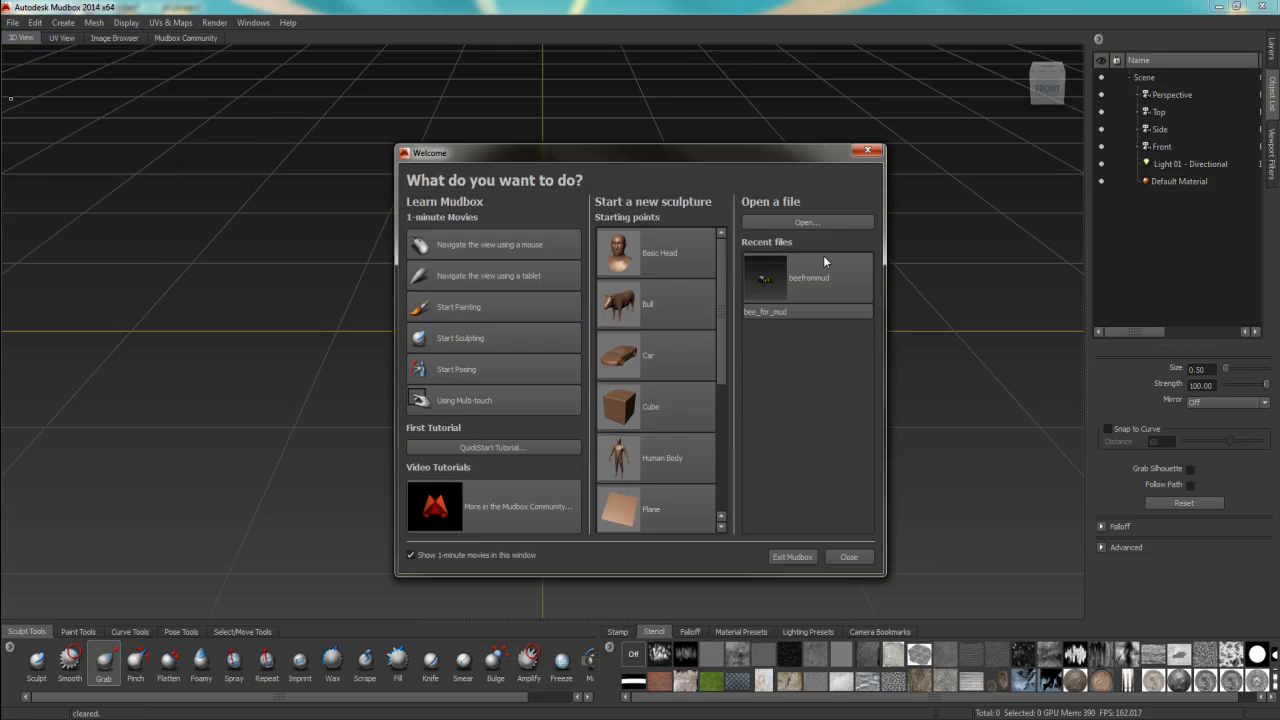
Step: Open coin_for_mudbox.obj from the coin_tute folder
left_click(814, 222)
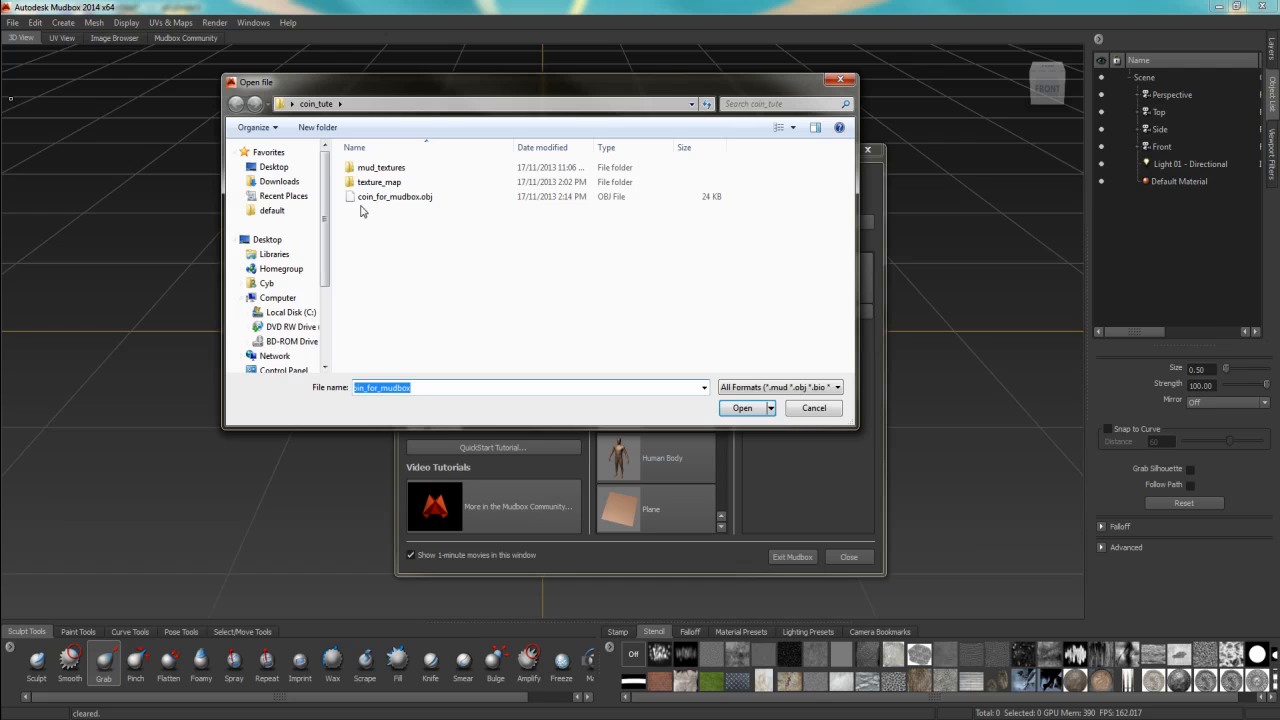
left_click(387, 199)
left_click(385, 199)
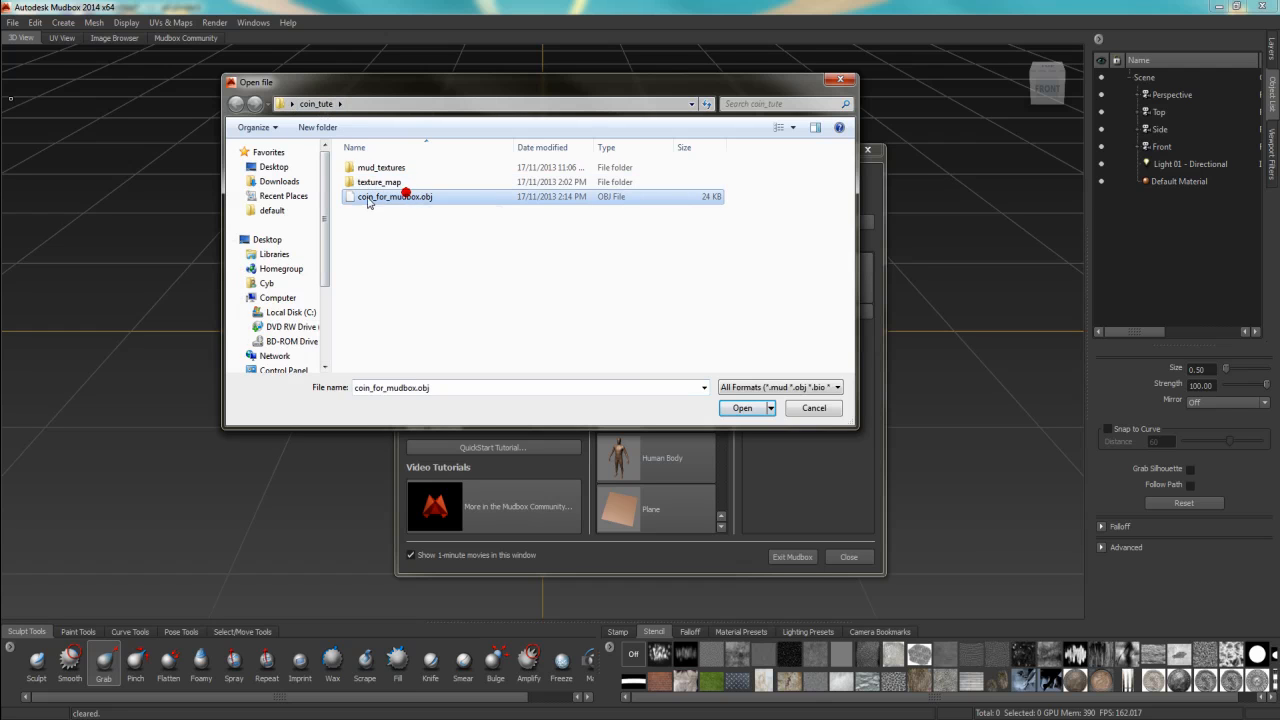
left_click(407, 234)
left_click(740, 407)
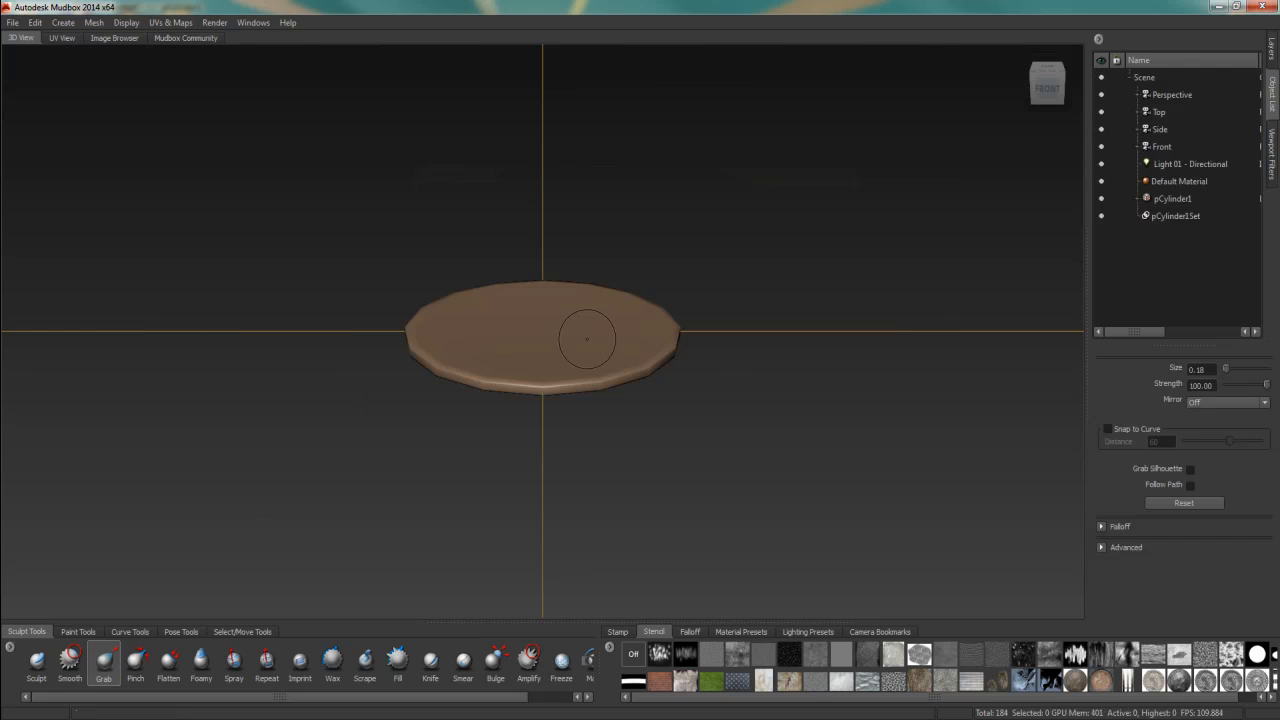
Step: Add new subdivision levels to the coin mesh one after another up to level 7
left_click_drag(540, 296, 559, 358, "alt")
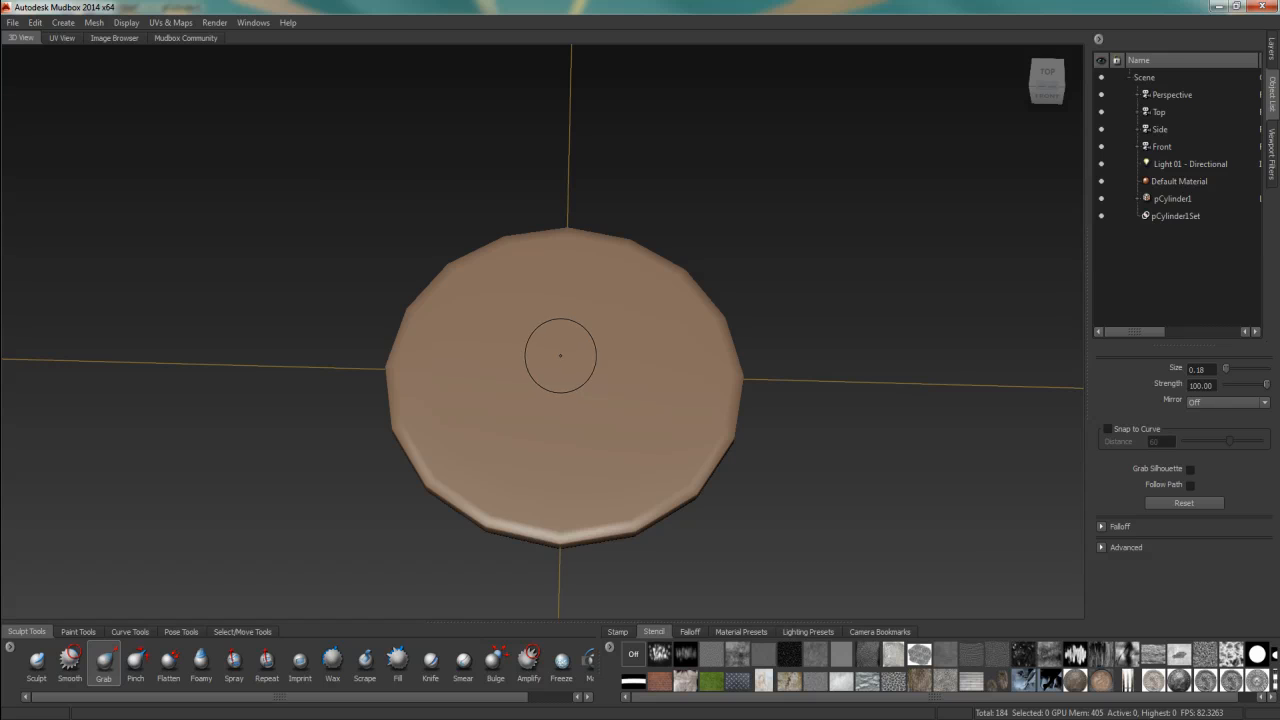
key("shift+d")
left_click(100, 24)
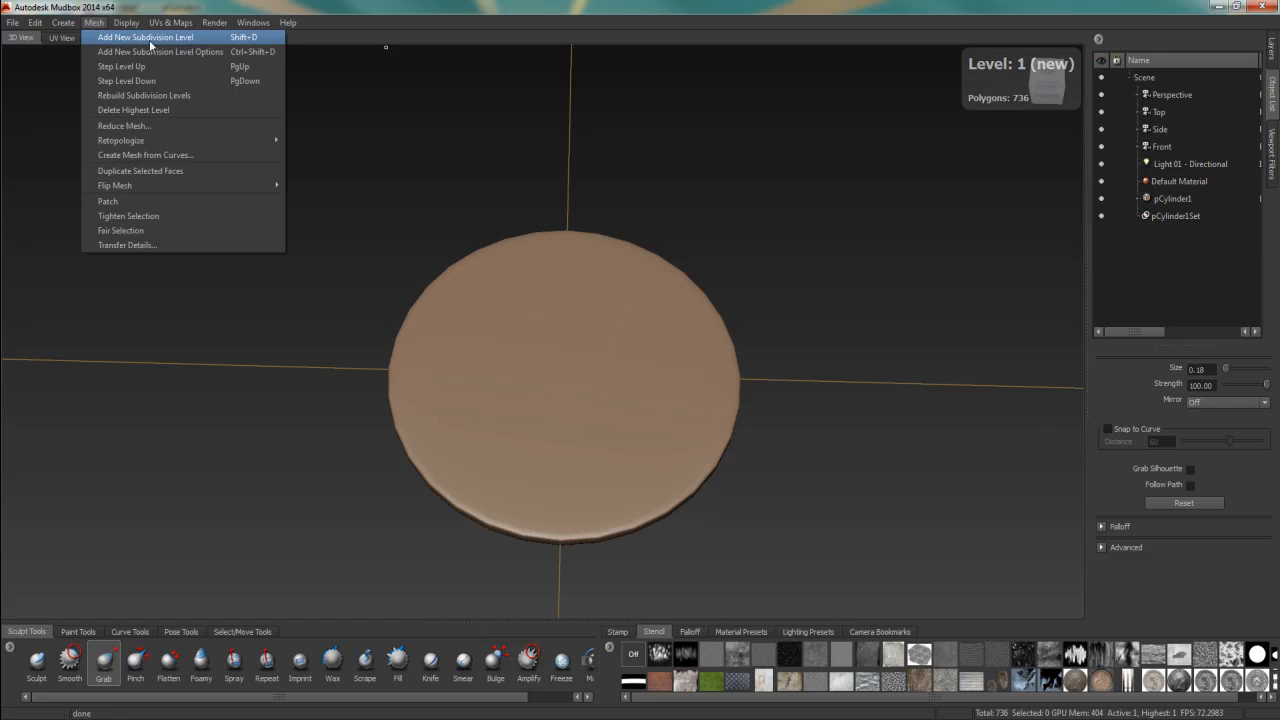
left_click(500, 118)
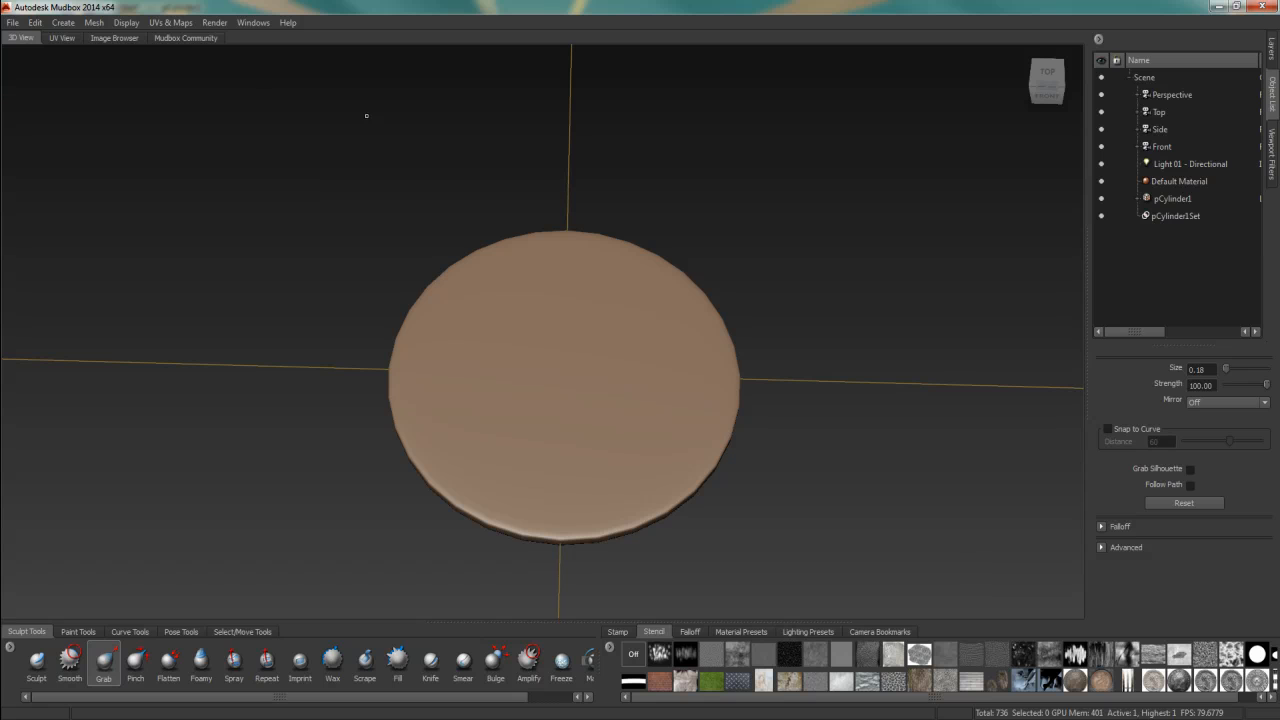
key("shift+d")
key("shift+d")
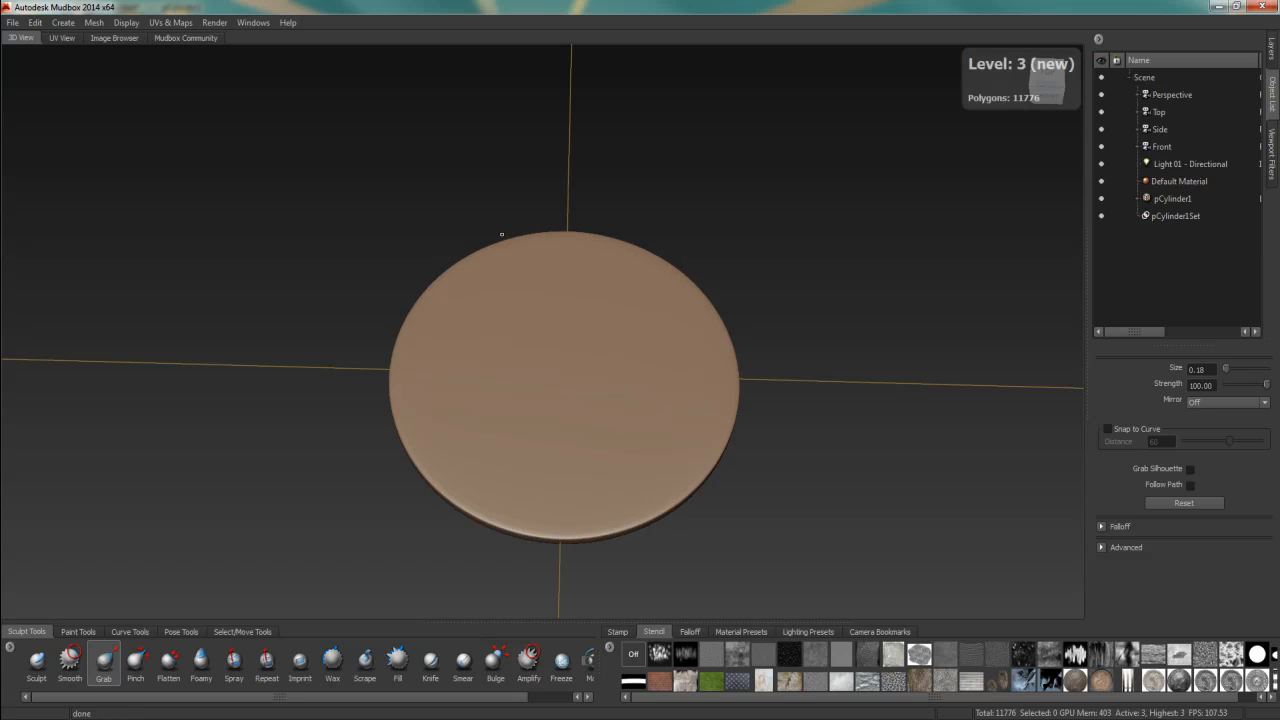
scroll(500, 234, "up", 2)
key("shift+d")
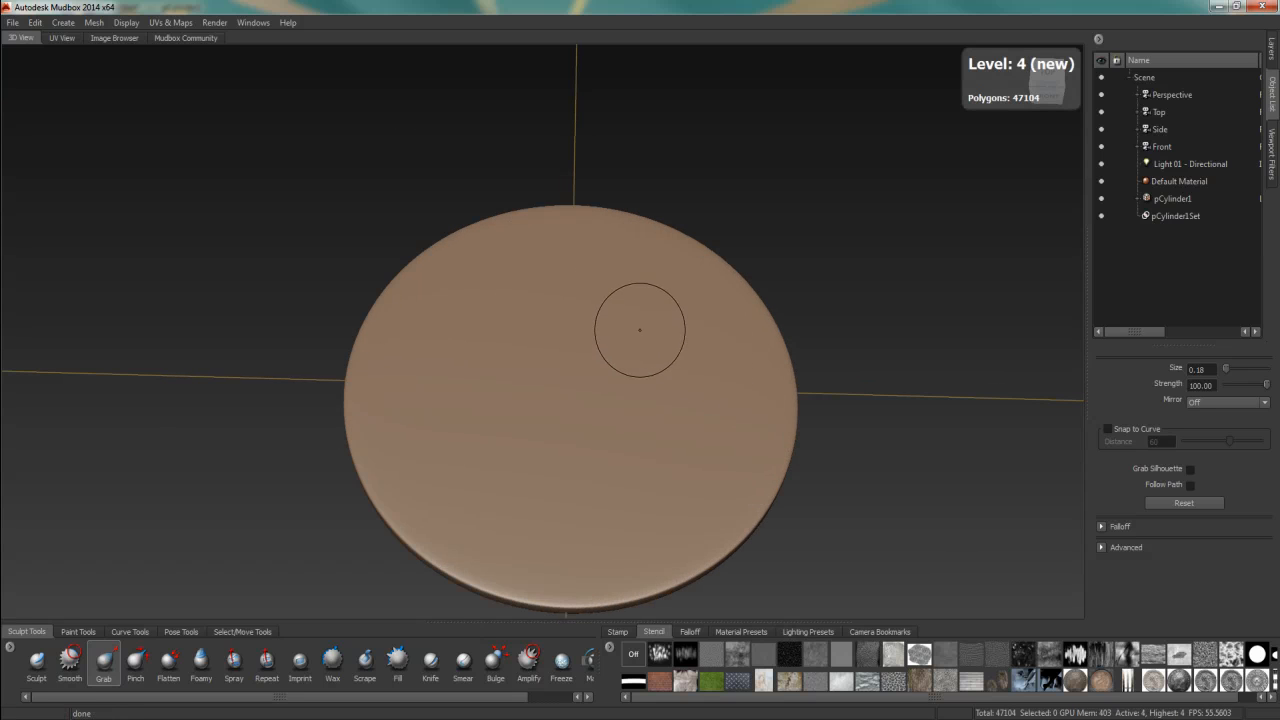
key("shift+d")
key("shift+d")
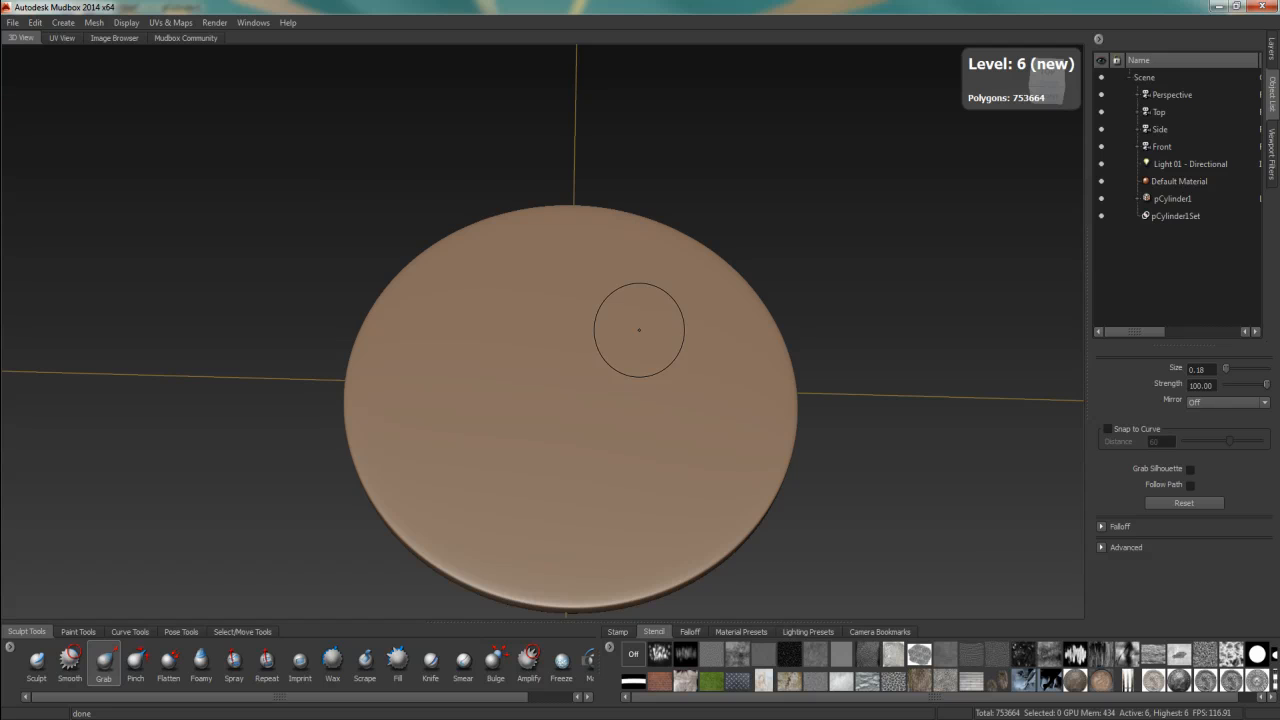
key("shift+d")
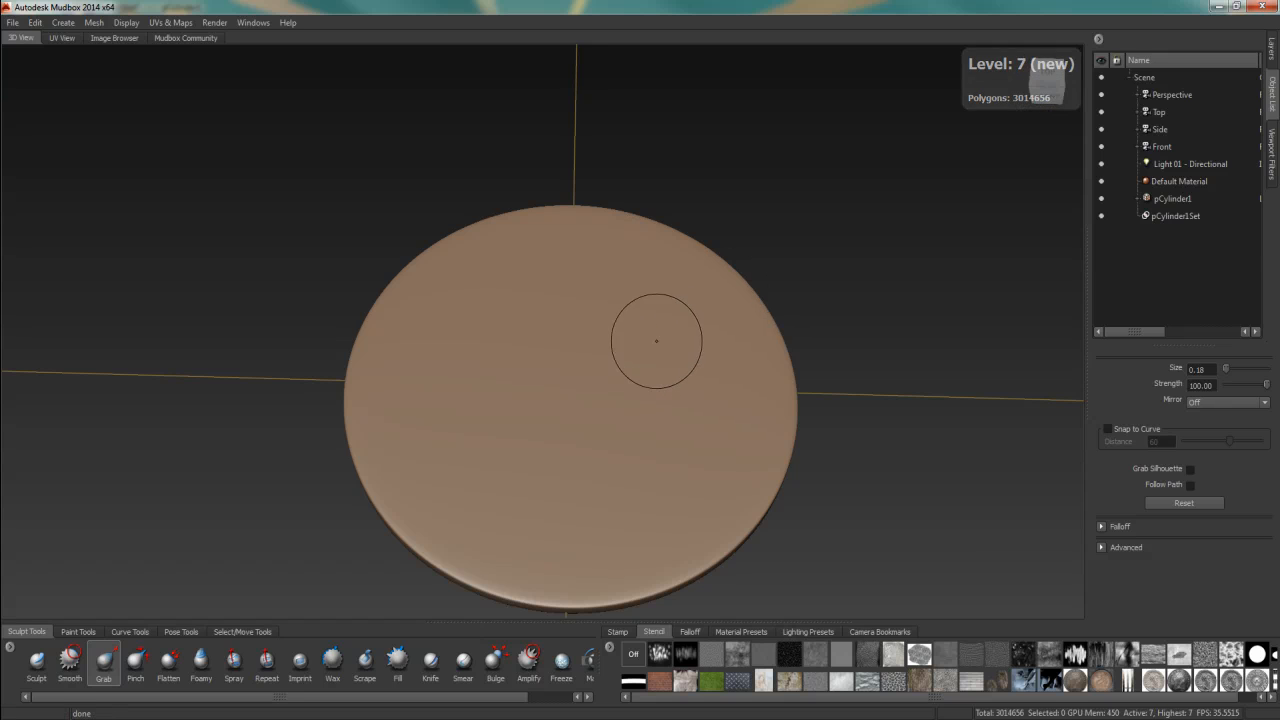
Step: Choose the Sculpt brush and bring up the stencil collection, scrolled to the coin images at its end
mouse_move(749, 286)
left_mouse_down("alt")
mouse_move(745, 296)
mouse_move(749, 274)
mouse_move(491, 309)
mouse_move(483, 169)
mouse_move(490, 335)
left_mouse_up("alt")
left_click_drag(637, 366, 359, 453, "alt")
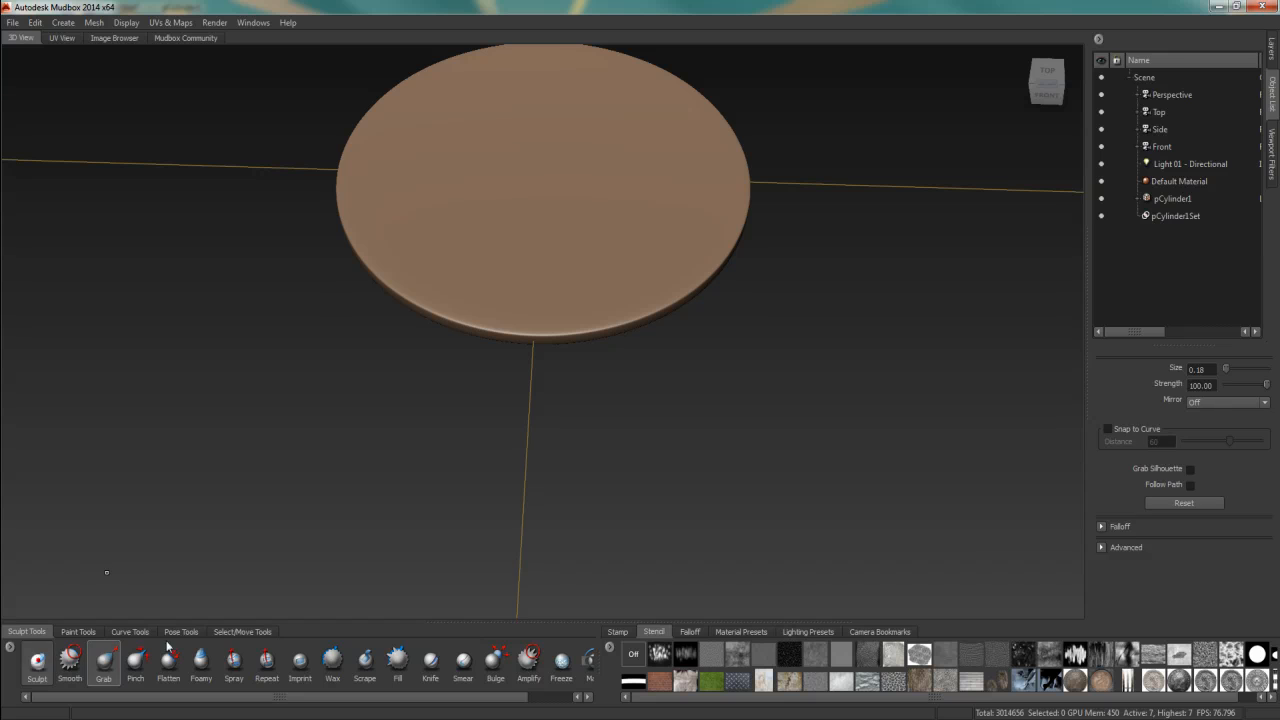
left_click(37, 662)
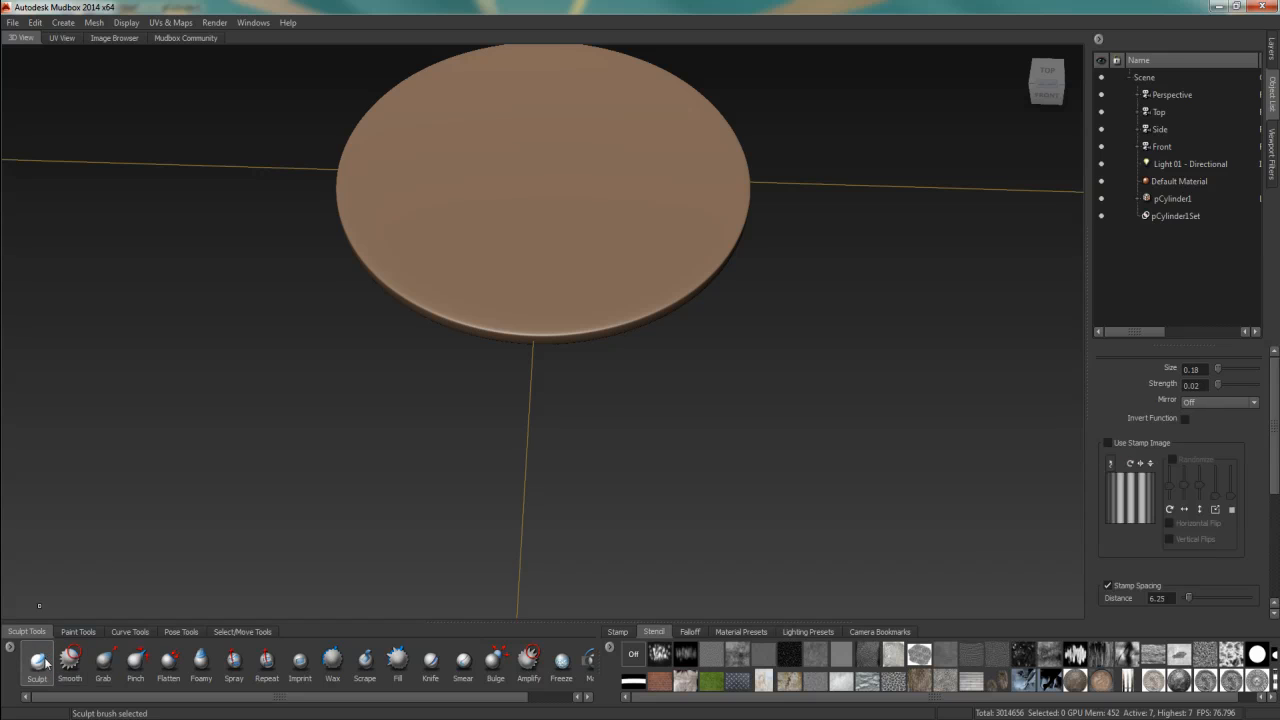
left_click(617, 631)
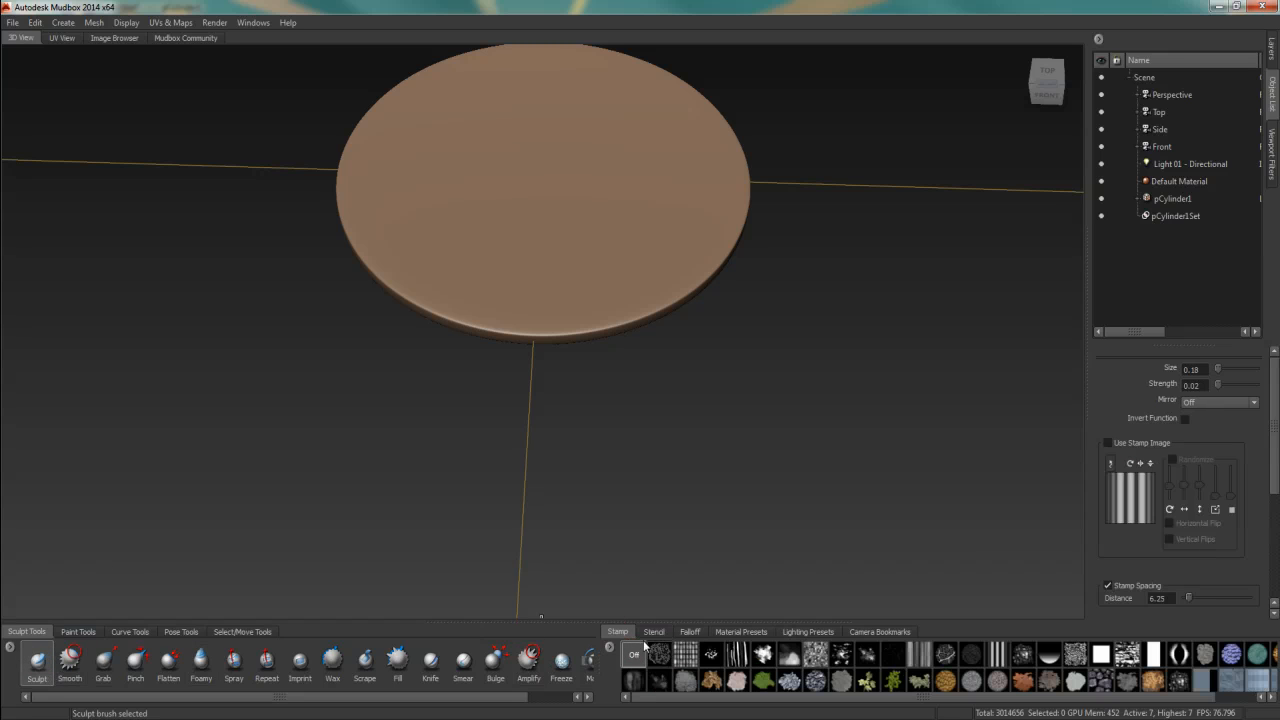
left_click(655, 632)
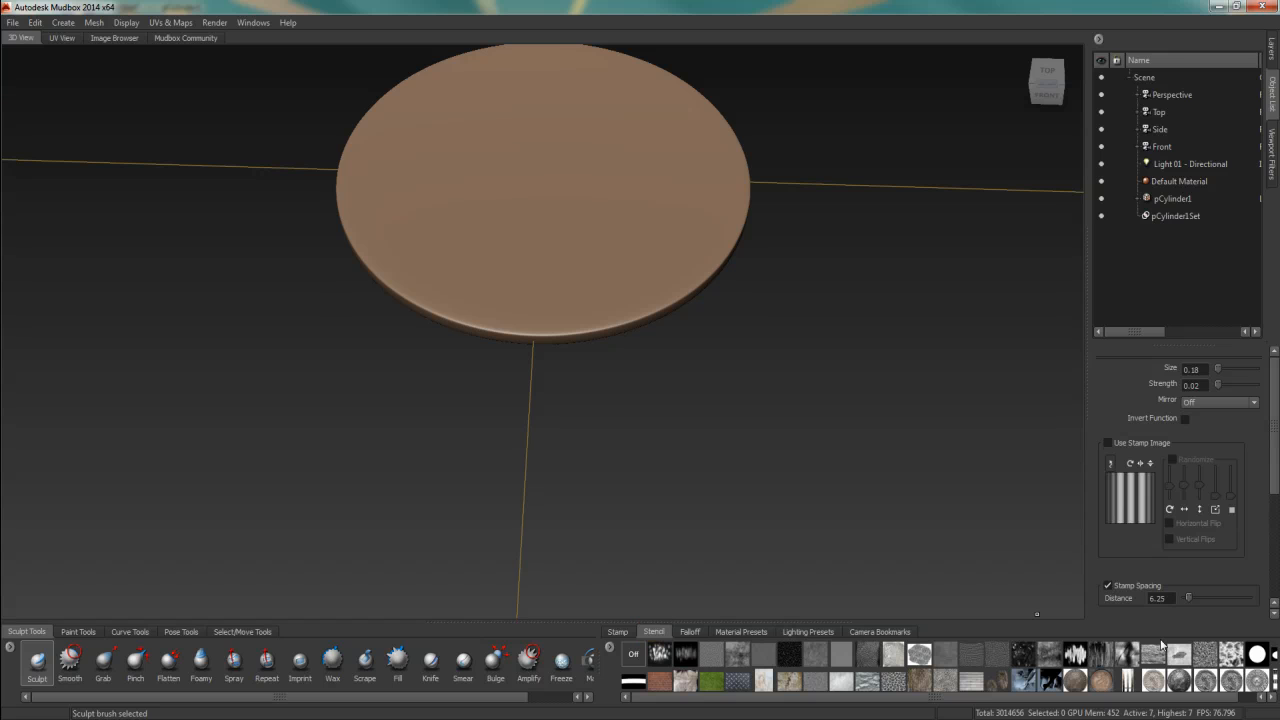
left_click_drag(1180, 697, 1200, 697)
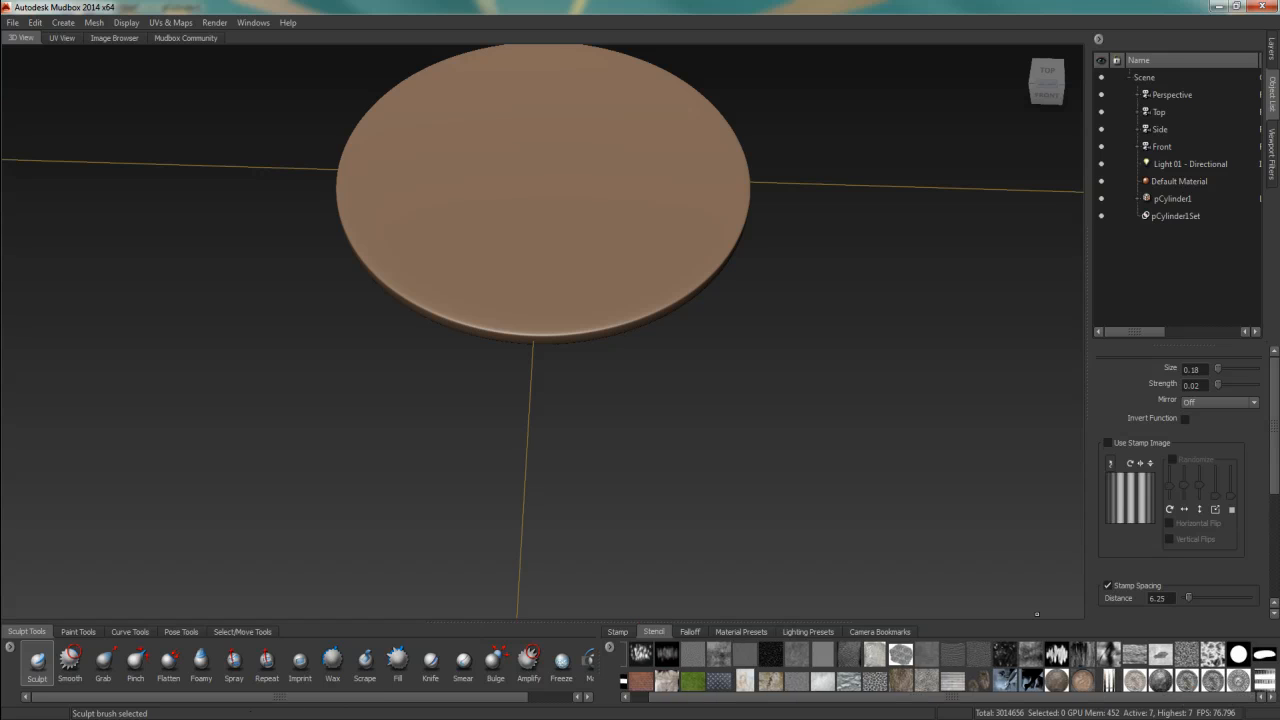
Step: Switch to Firefox, compare the gold skull coin and silver Roman coin reference images, and return to Mudbox
left_click(252, 714)
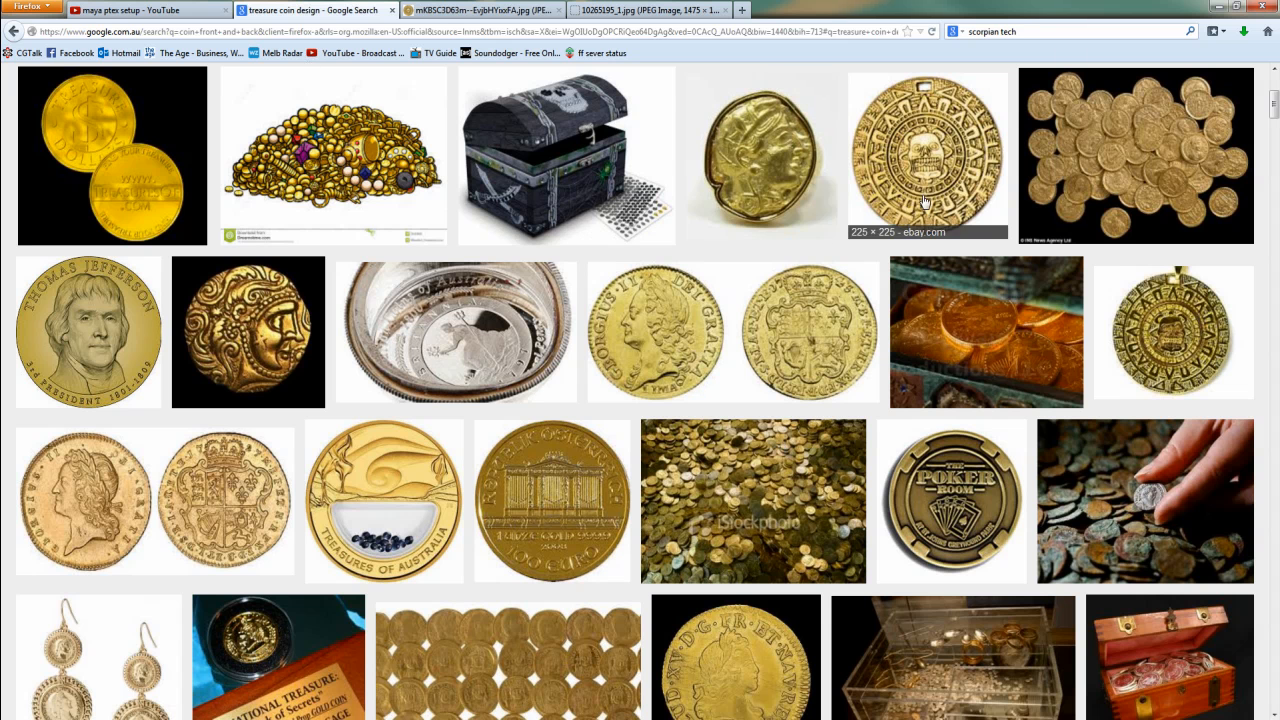
left_click(476, 12)
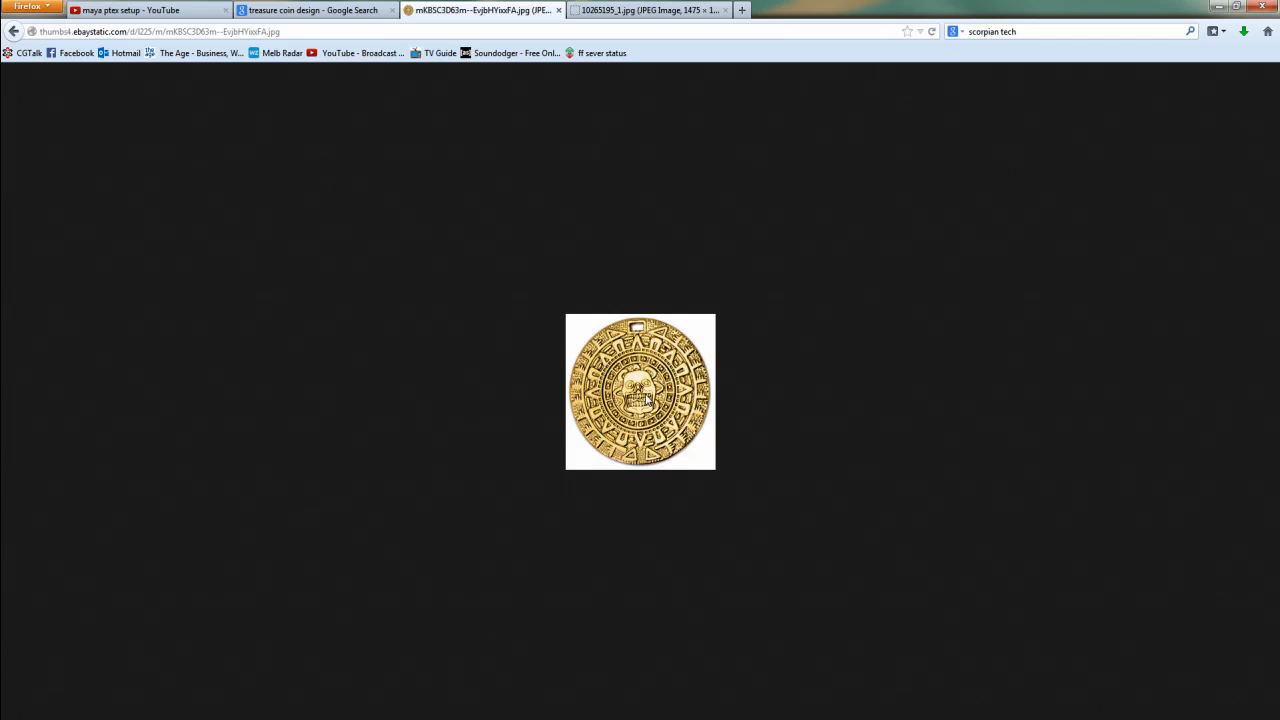
left_click(636, 12)
left_click(533, 12)
left_click(636, 10)
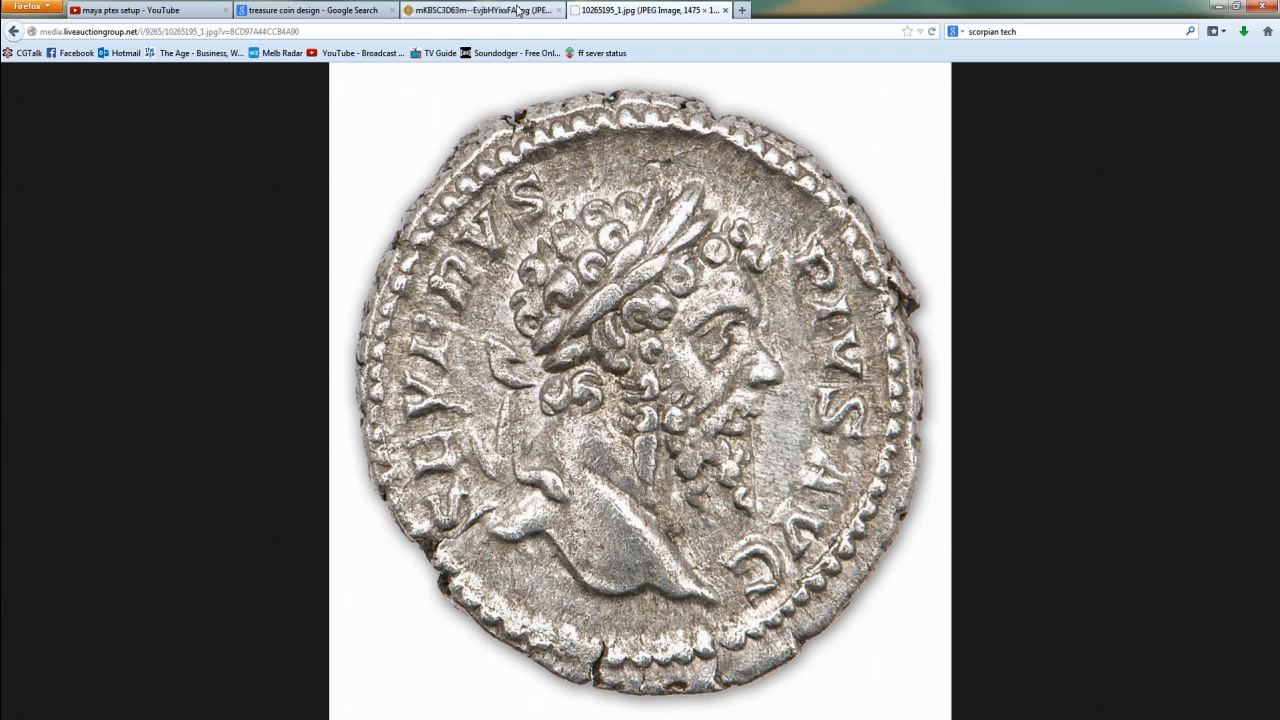
left_click(476, 9)
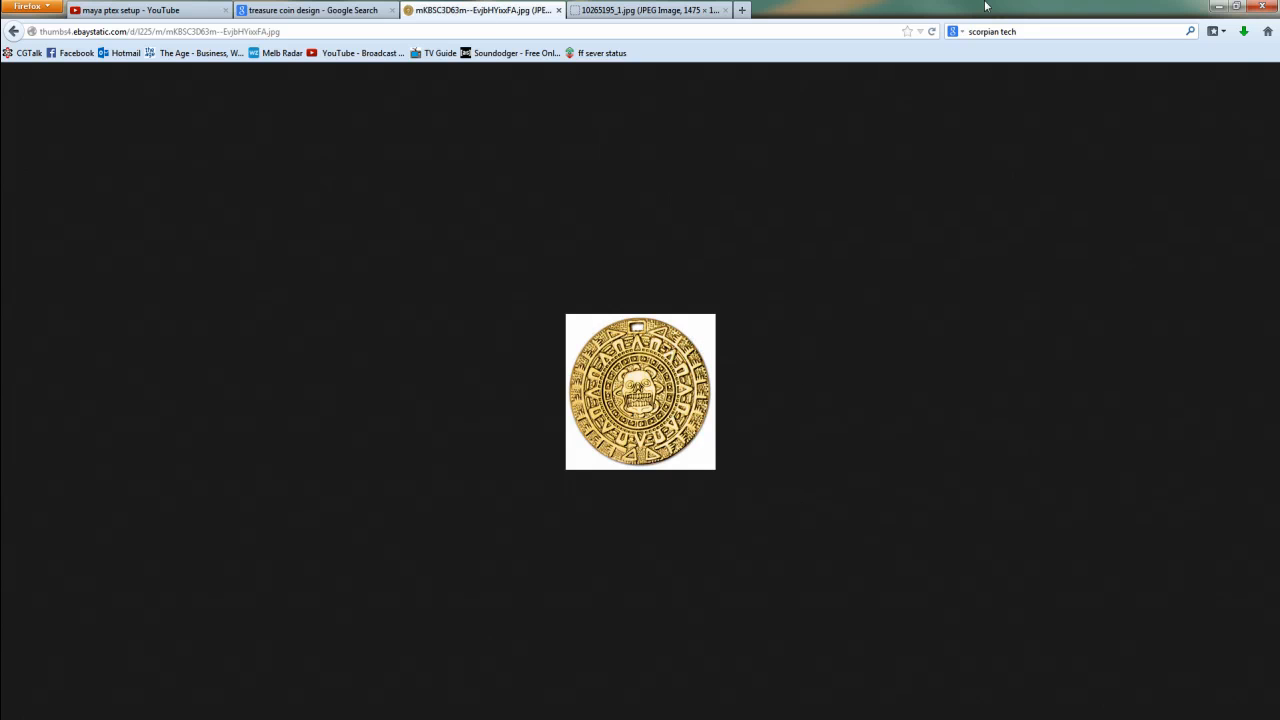
left_click(1220, 9)
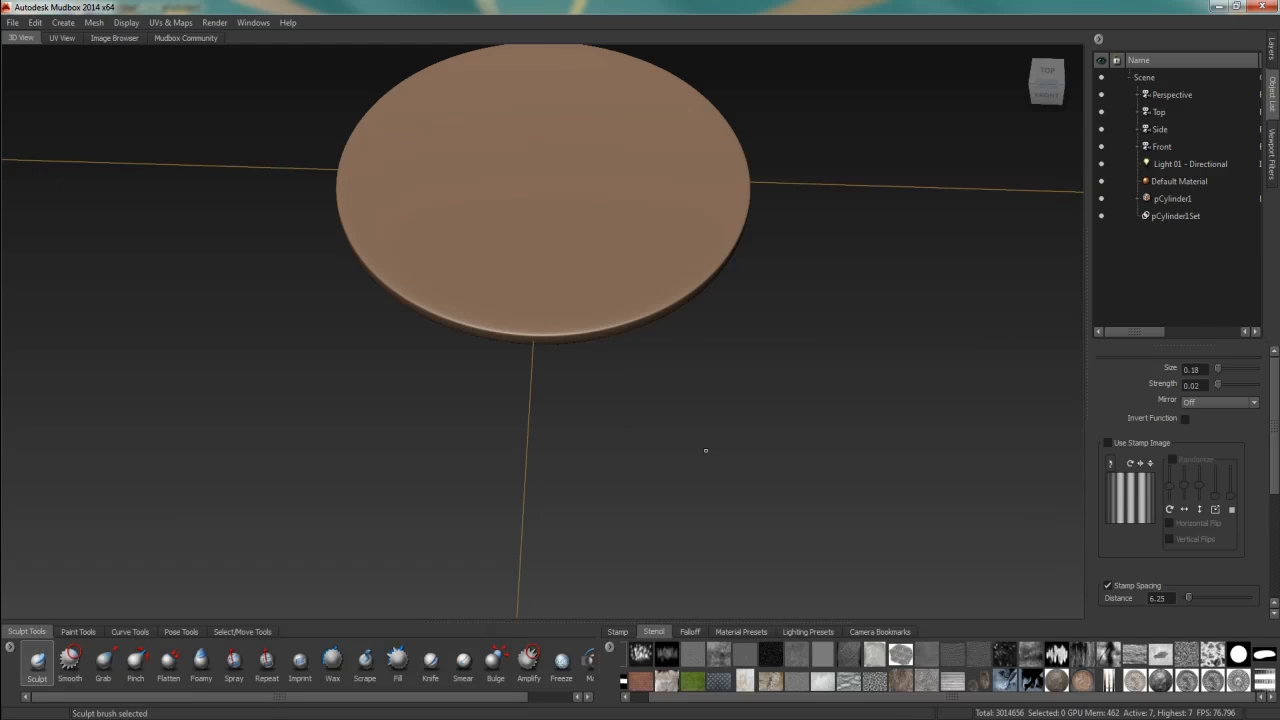
Step: Preview the skull coin and Liberty coin stencils over the disc, and load the coin_edge stencil with the ridged rim bands
key("f")
left_click_drag(622, 351, 685, 300, "alt")
right_click_drag(685, 303, 715, 240, "alt")
middle_click_drag(715, 240, 721, 355, "alt")
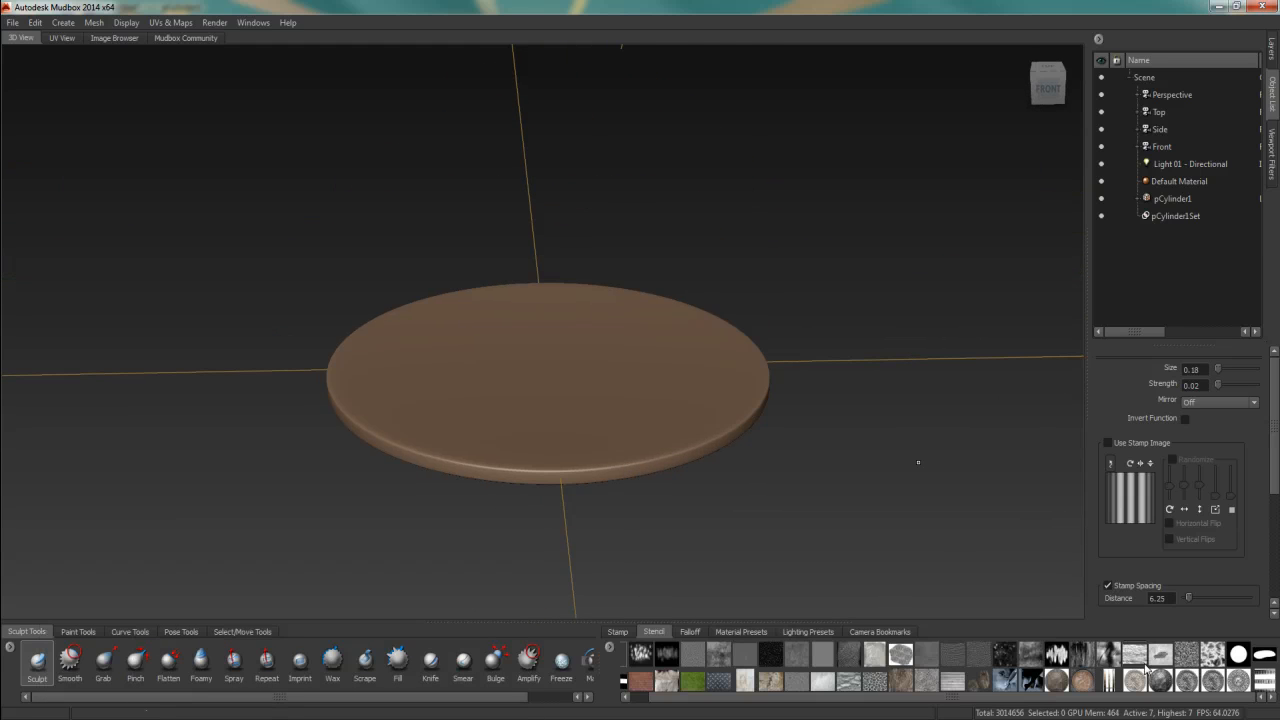
left_click(1264, 682)
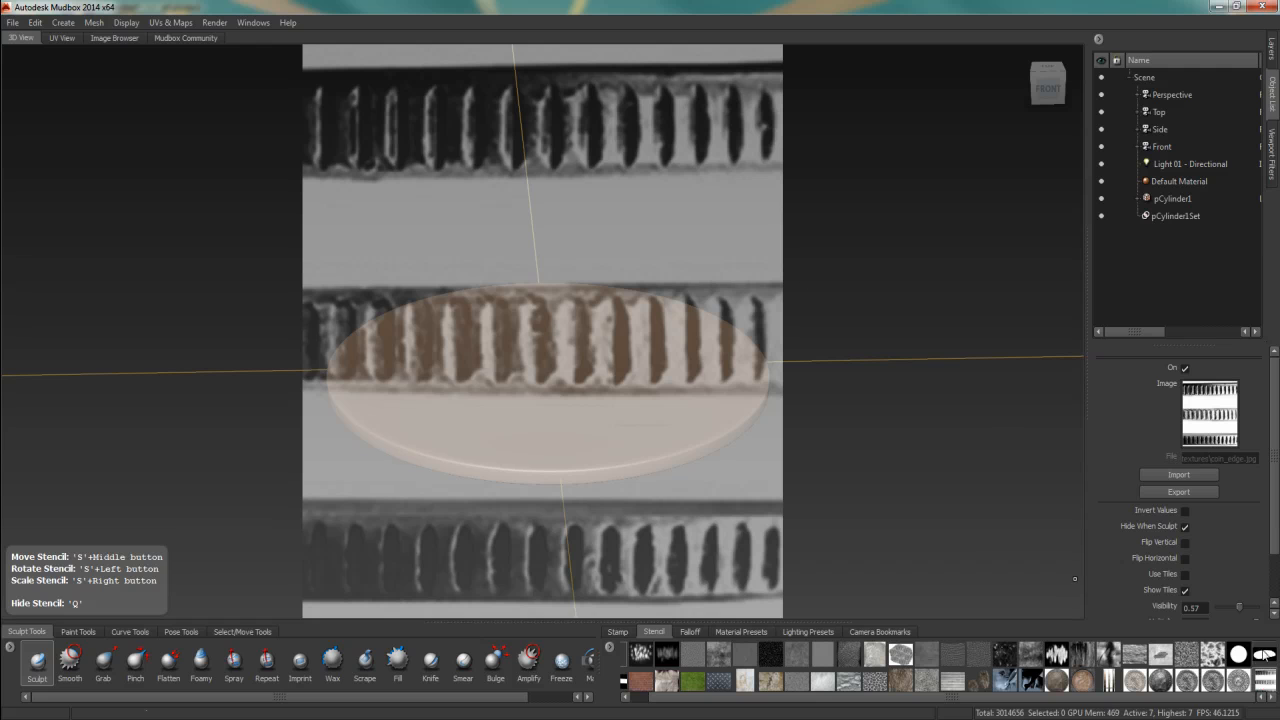
left_click(1214, 683)
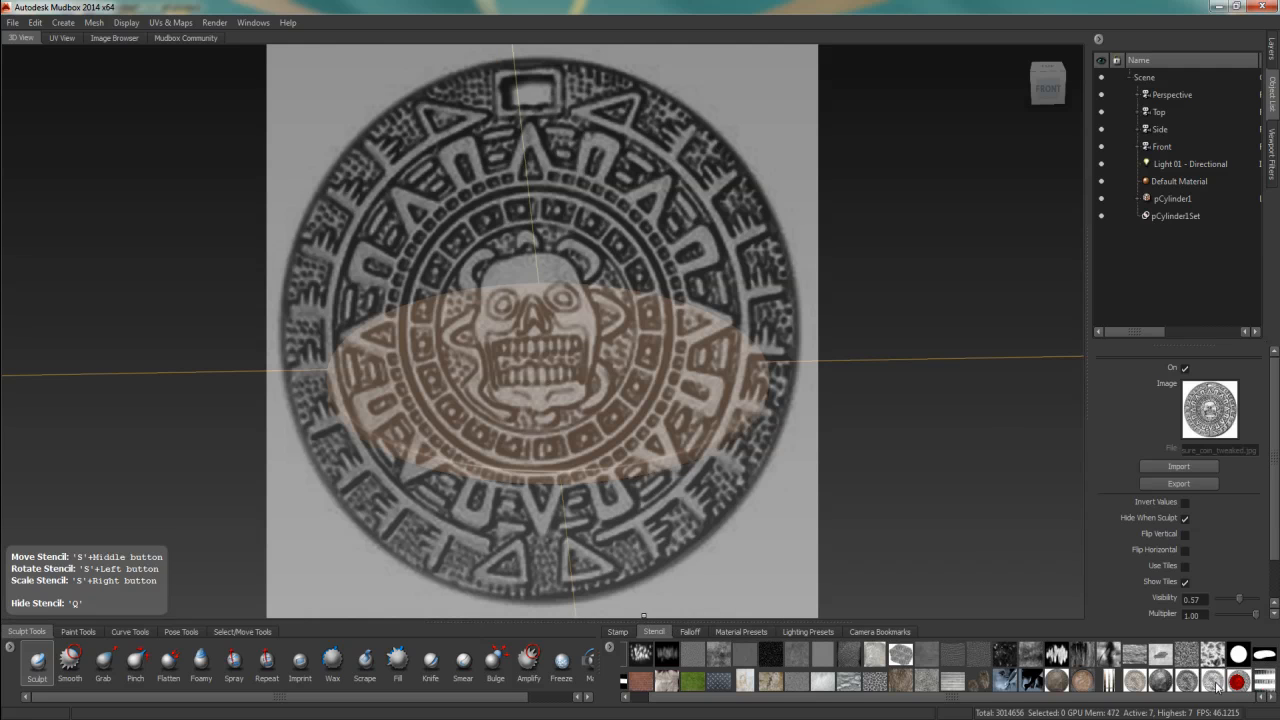
left_click(1213, 682)
left_click(1187, 681)
left_click(1160, 681)
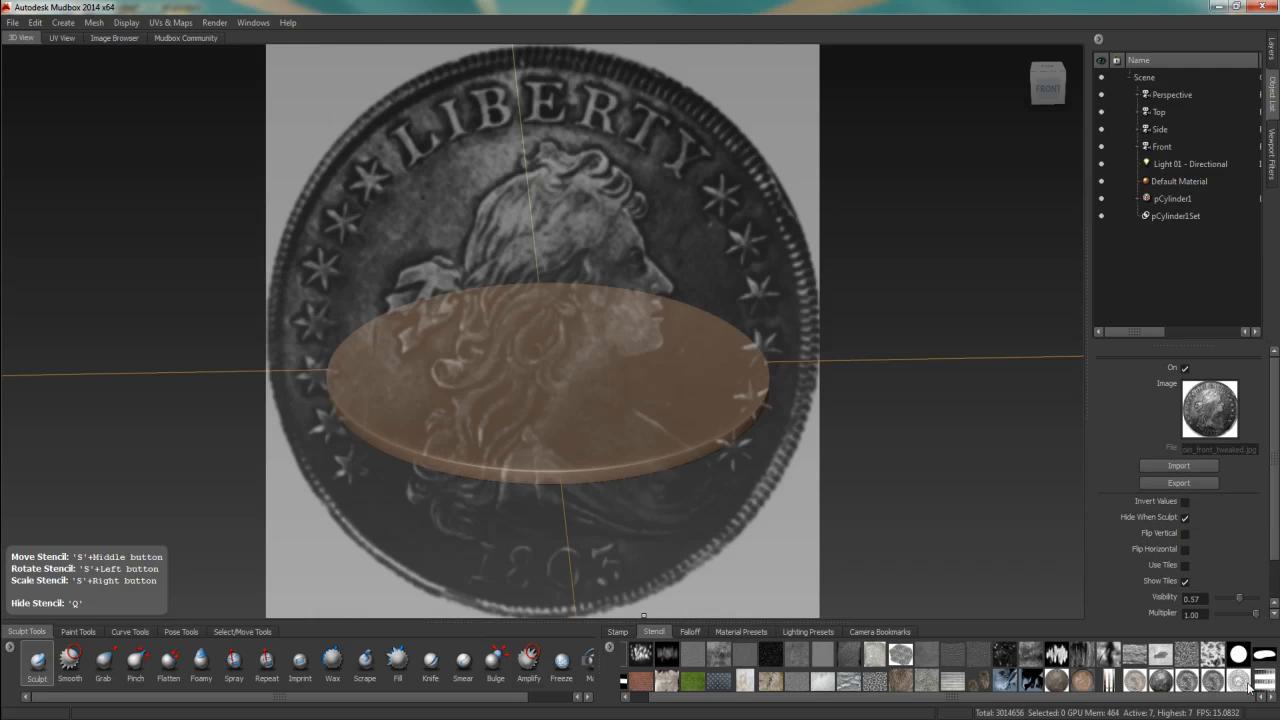
left_click(1240, 683)
left_click(1264, 682)
Step: Line up the coin's rim, seen edge-on from the front, with the stencil's middle ridge band and set the Sculpt brush's stamp to Off
left_click_drag(657, 434, 565, 350, "alt")
right_click_drag(531, 400, 726, 471, "alt")
left_click_drag(726, 471, 676, 393, "alt")
right_click_drag(591, 403, 649, 414, "alt")
left_click_drag(646, 413, 648, 423, "alt")
right_click_drag(650, 423, 598, 422, "alt")
middle_click_drag(648, 428, 638, 397, "alt")
right_click_drag(634, 416, 574, 411, "alt")
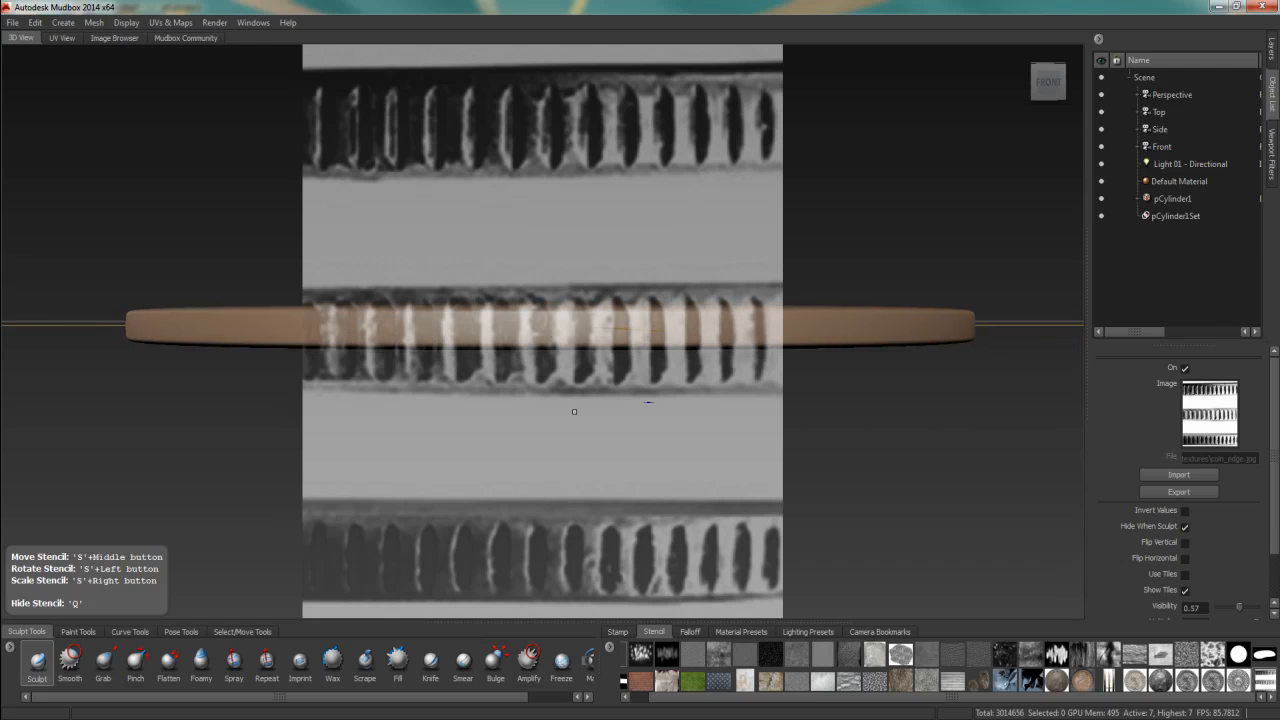
middle_click_drag(766, 409, 746, 424, "alt")
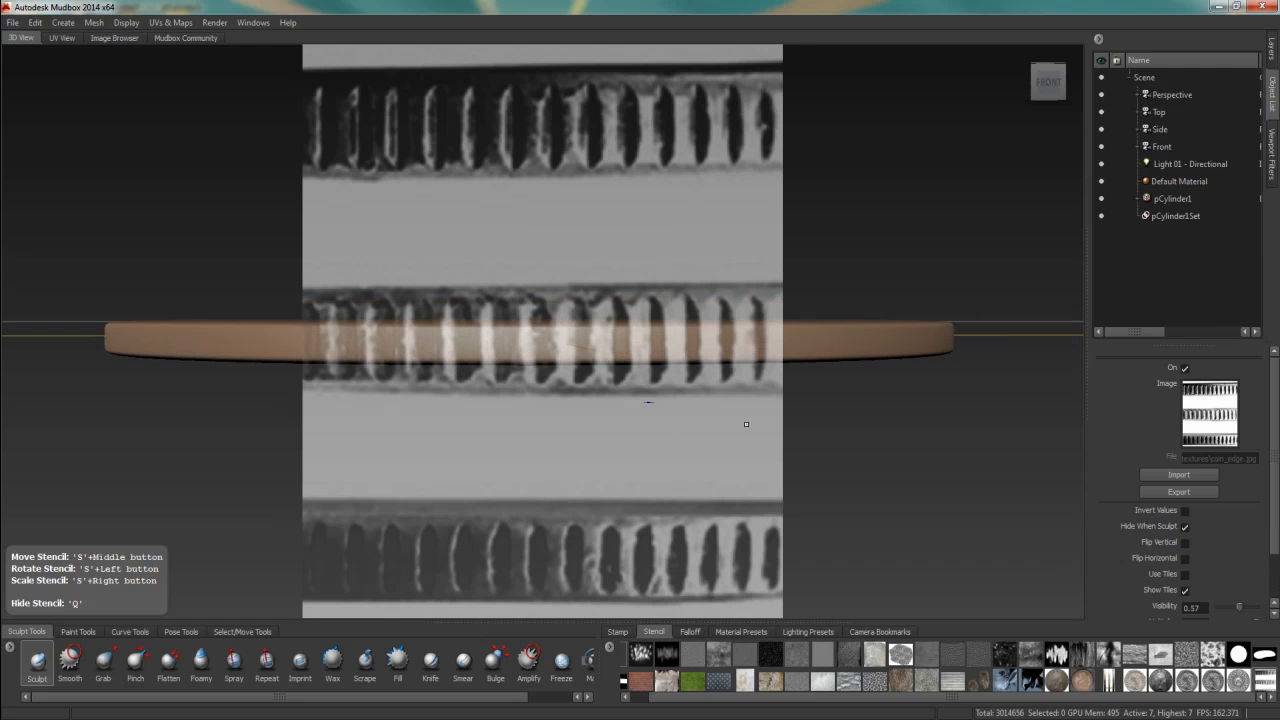
left_click(619, 632)
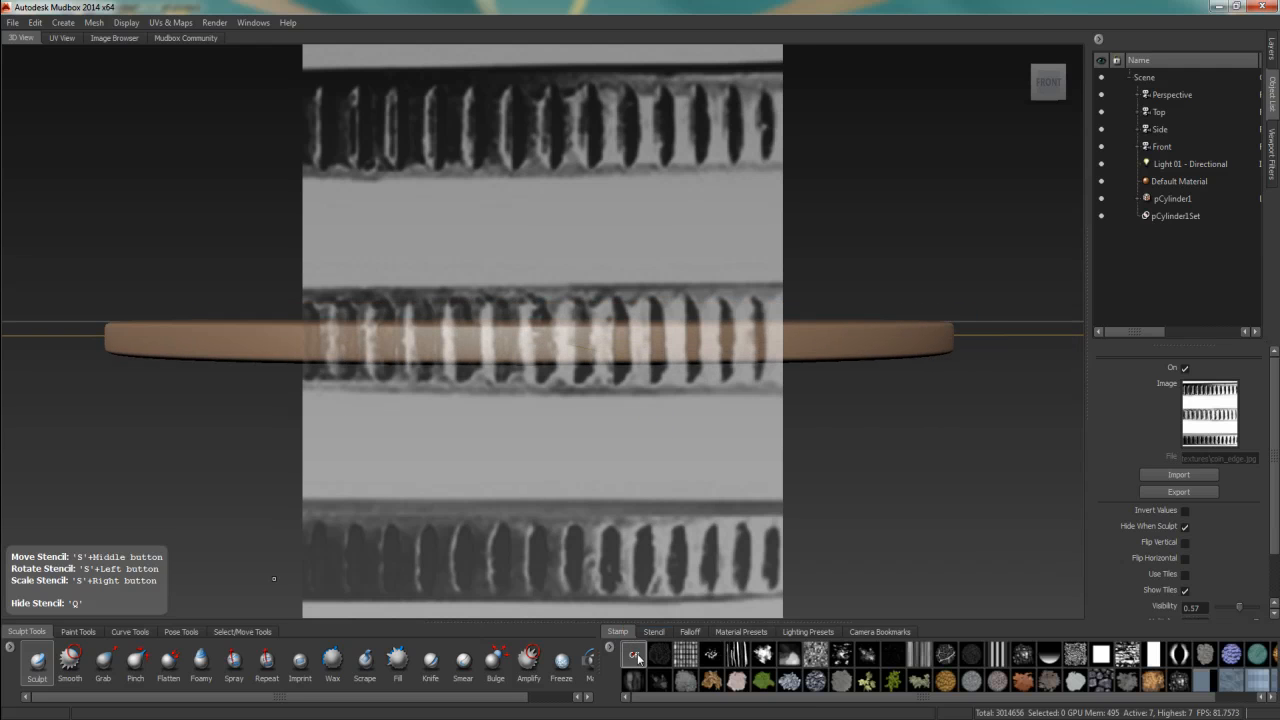
left_click(636, 656)
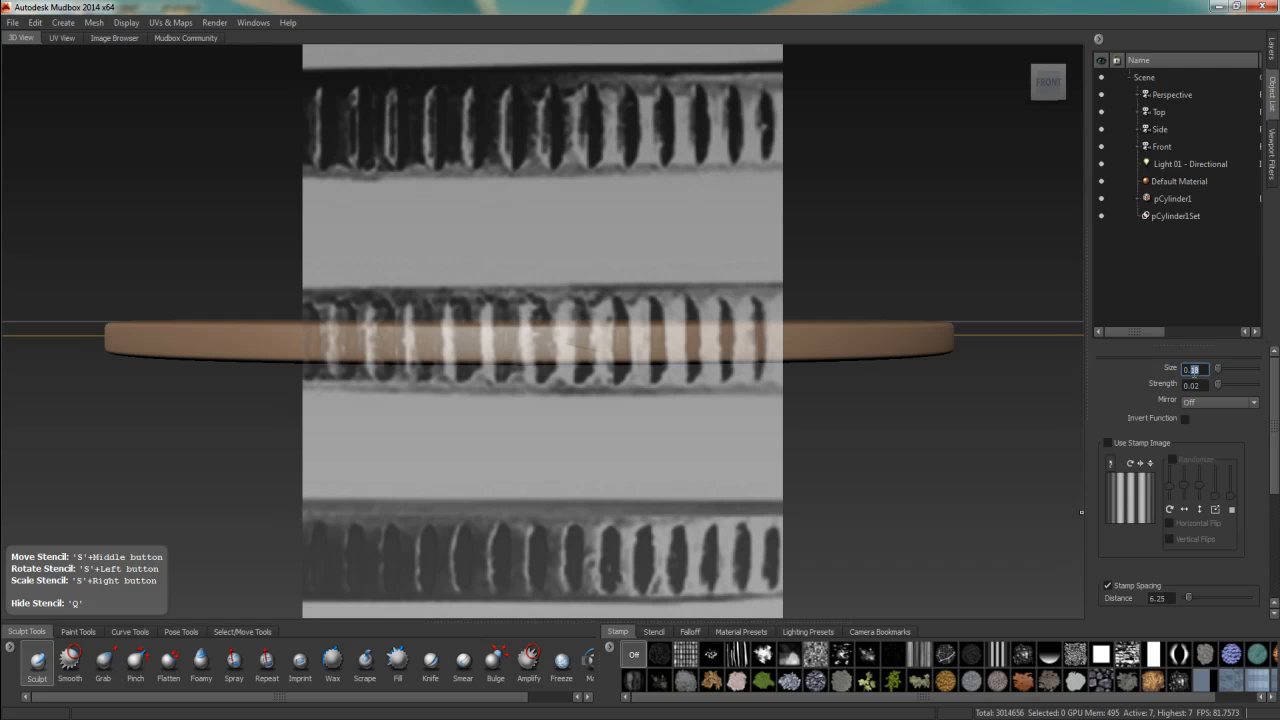
Step: Set the Sculpt brush size to 0.05, try a ridge stroke through the stencil on the coin's front rim, and undo it
type("0.05")
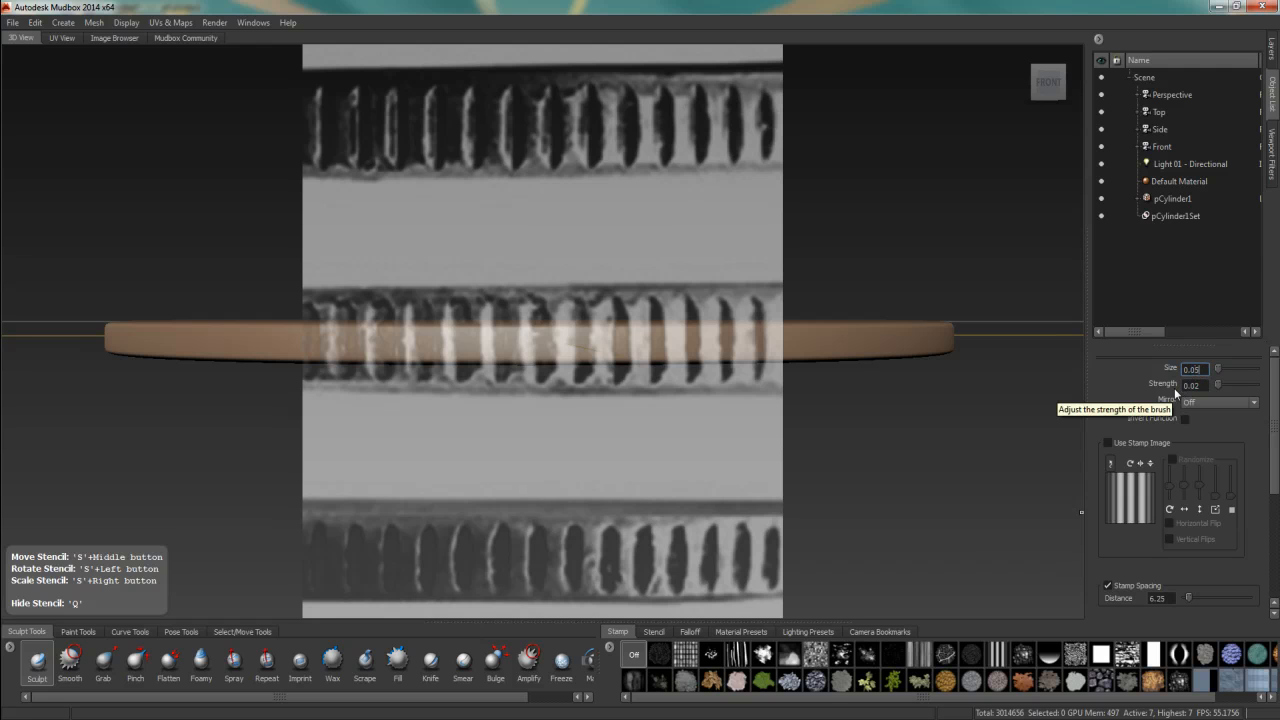
right_click_drag(705, 390, 731, 403, "alt")
middle_click_drag(707, 414, 707, 398, "alt")
right_click_drag(707, 398, 709, 400, "alt")
left_click_drag(352, 324, 775, 327)
left_click_drag(823, 363, 760, 384, "alt")
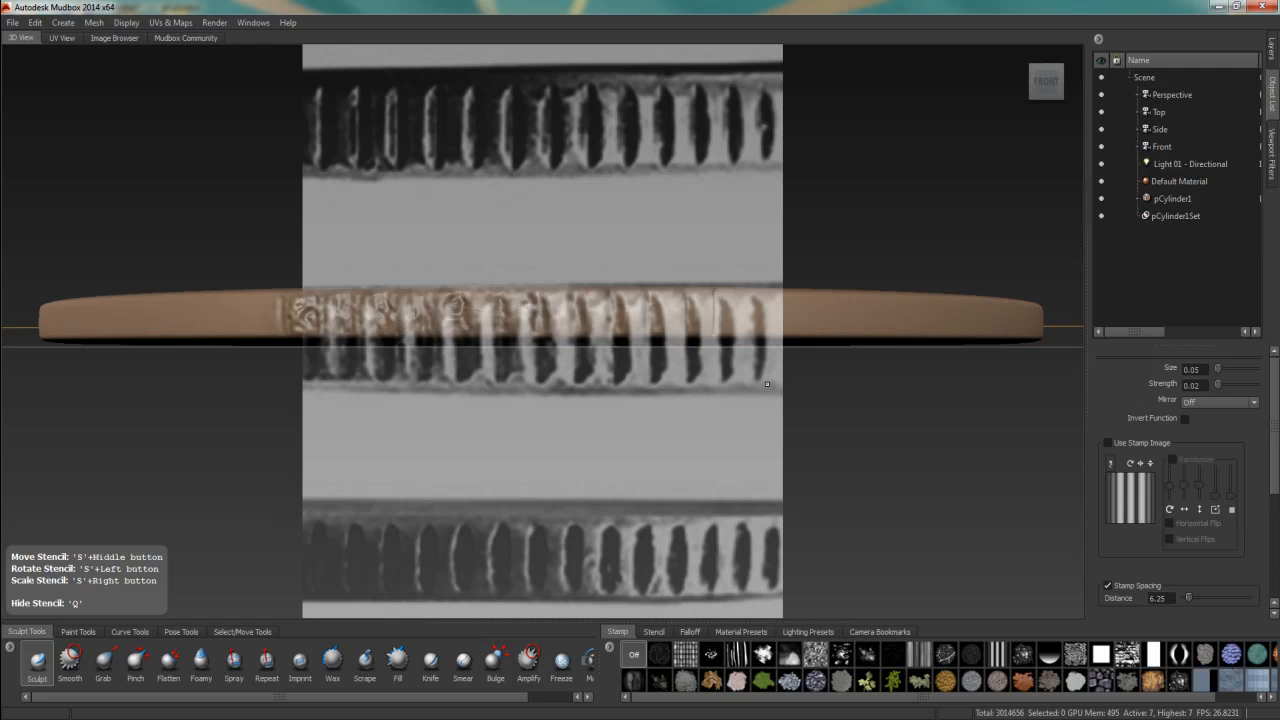
key("ctrl+z")
Step: Realign the coin's front rim with the stencil's middle band and sculpt ridges along it in overlapping sections
middle_click_drag(525, 415, 568, 429, "alt")
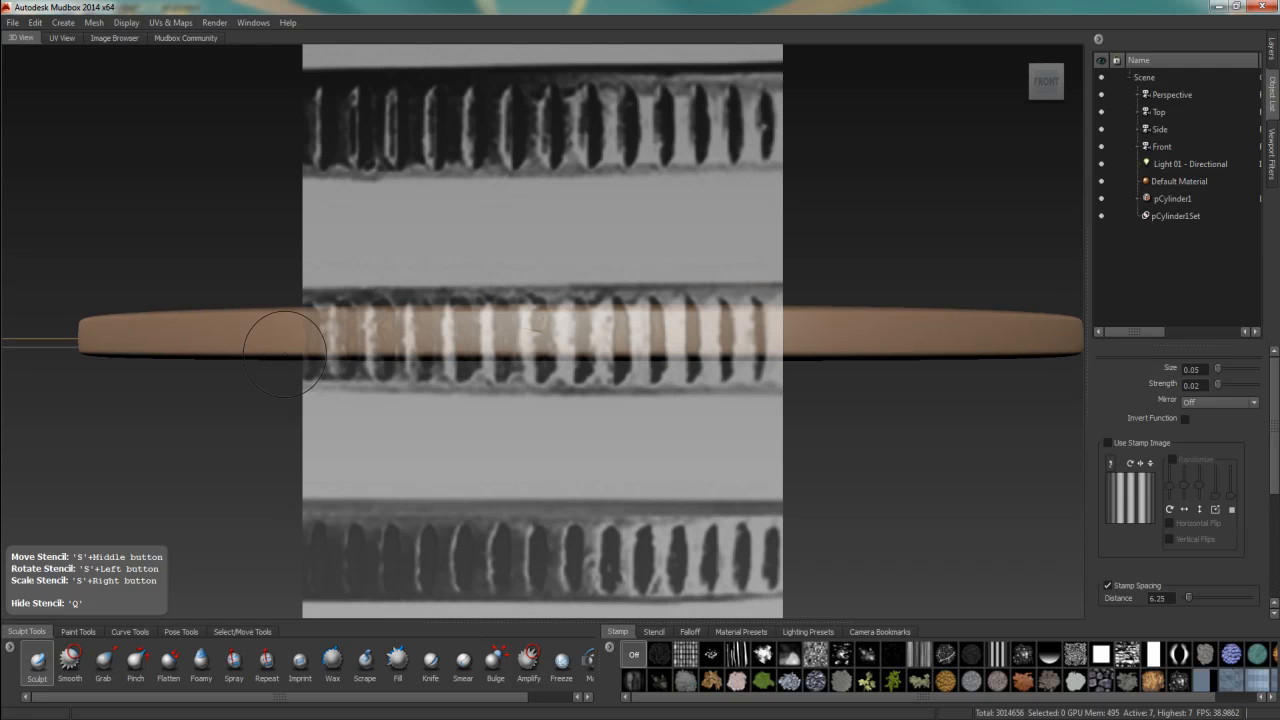
left_click_drag(372, 331, 740, 331)
left_click_drag(665, 438, 581, 445, "alt")
left_click_drag(416, 341, 690, 335)
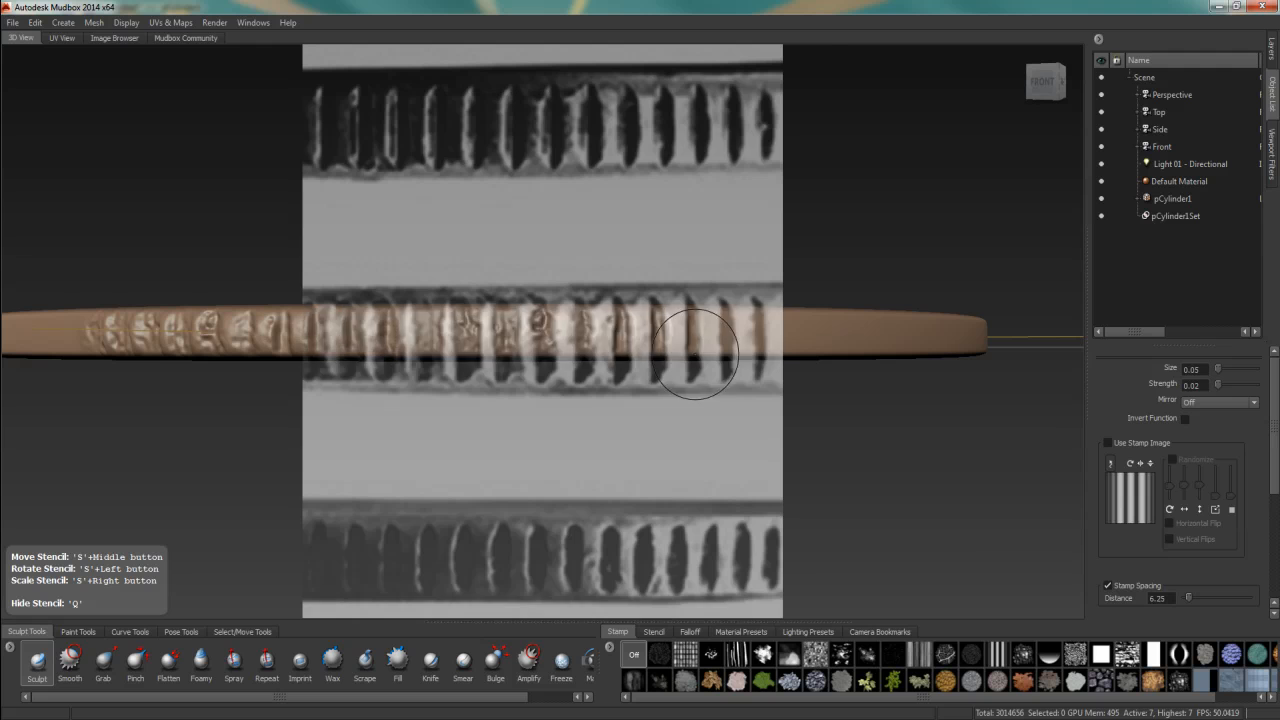
Step: Continue sculpting the ridges around the rim from the front towards the coin's right side
left_click_drag(671, 417, 617, 426, "alt")
middle_click_drag(617, 426, 588, 429, "alt")
mouse_move(588, 429)
left_mouse_down("alt")
mouse_move(491, 338)
mouse_move(489, 320)
mouse_move(620, 325)
left_mouse_up("alt")
left_click_drag(690, 398, 643, 405, "alt")
middle_click_drag(643, 405, 553, 413, "alt")
left_click_drag(352, 314, 590, 316)
left_click_drag(668, 395, 600, 377, "alt")
middle_click_drag(600, 377, 597, 425, "alt")
left_click_drag(597, 425, 566, 421, "alt")
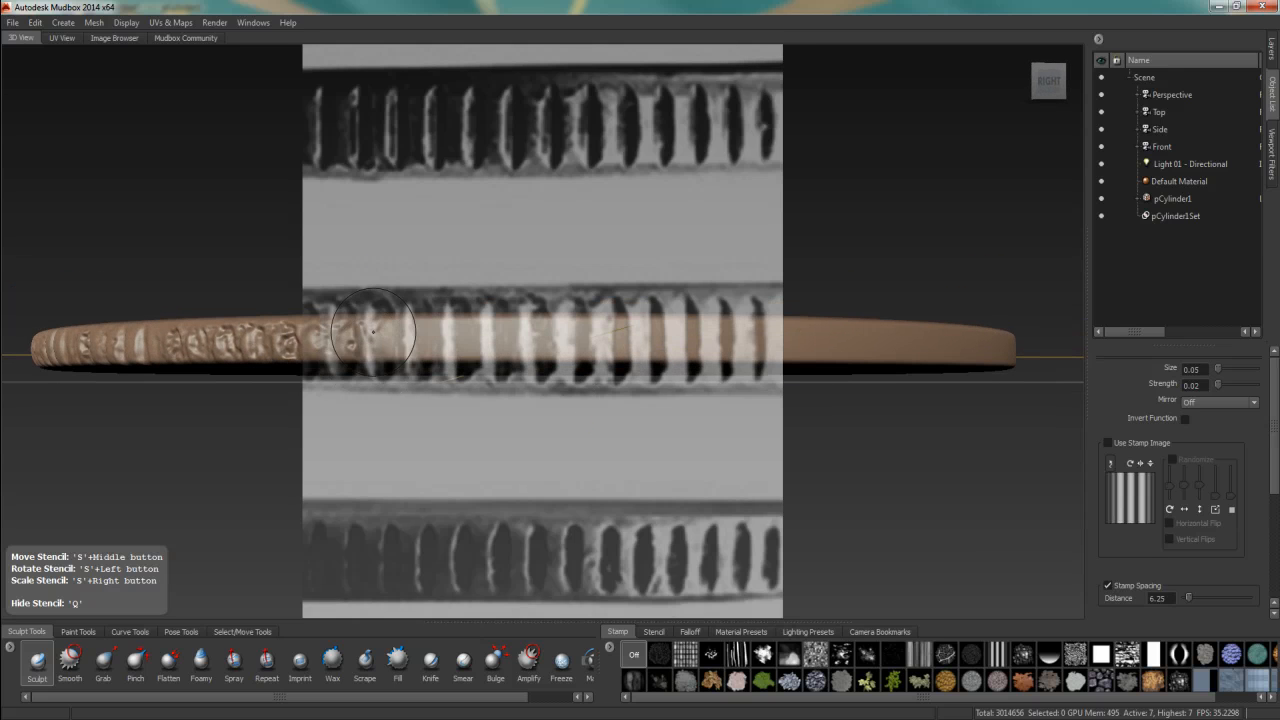
Step: Sculpt stencil ridges along the coin's right side, realigning the rim with the middle band for each section
key("q")
key("q")
left_click_drag(640, 350, 546, 391, "alt")
middle_click_drag(546, 391, 660, 380, "alt")
left_click_drag(422, 324, 628, 322)
middle_click_drag(582, 419, 529, 409, "alt")
mouse_move(466, 320)
left_mouse_down()
mouse_move(483, 331)
mouse_move(600, 325)
left_mouse_up()
middle_click_drag(605, 391, 631, 391, "alt")
left_click_drag(631, 391, 567, 393, "alt")
left_click_drag(378, 316, 543, 314)
Step: Extend the ridges along the rim between the coin's right side and its back
left_click_drag(563, 385, 470, 378, "alt")
middle_click_drag(470, 378, 532, 393, "alt")
left_click_drag(474, 339, 520, 335)
left_click_drag(662, 408, 589, 406, "alt")
middle_click_drag(632, 408, 597, 393, "alt")
left_click_drag(424, 320, 530, 322)
left_click_drag(600, 392, 525, 395, "alt")
middle_click_drag(525, 395, 439, 389, "alt")
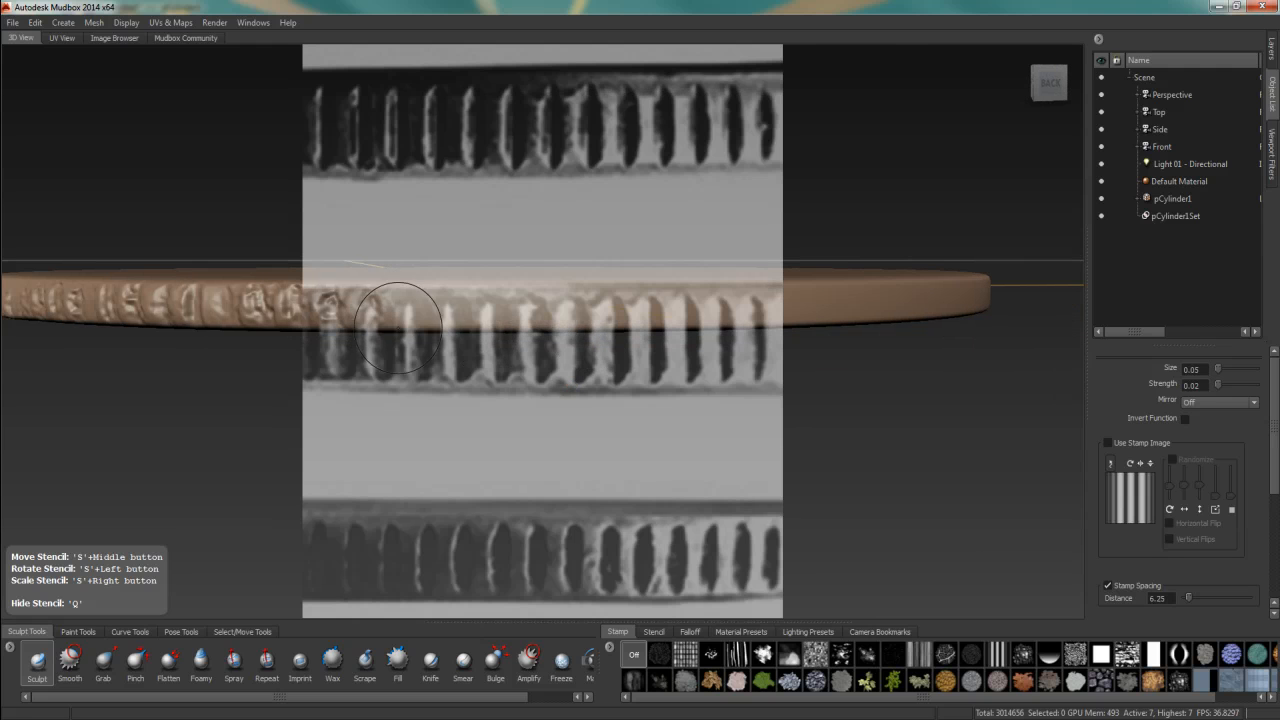
Step: Sculpt the ridges along the back of the rim, turning the coin between sections
middle_click_drag(522, 413, 528, 423, "alt")
left_click_drag(528, 423, 484, 394, "alt")
left_click_drag(410, 348, 543, 336)
left_click_drag(620, 411, 470, 414, "alt")
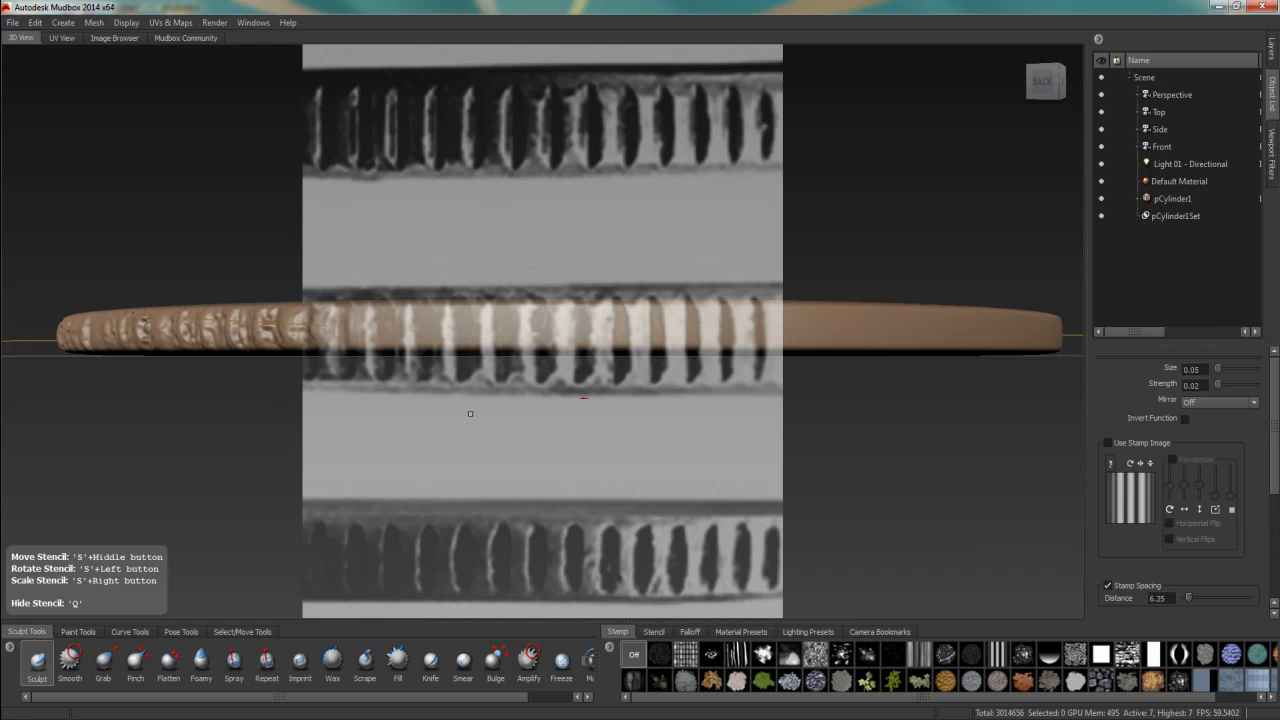
left_click_drag(348, 322, 480, 325)
left_click_drag(586, 440, 517, 443, "alt")
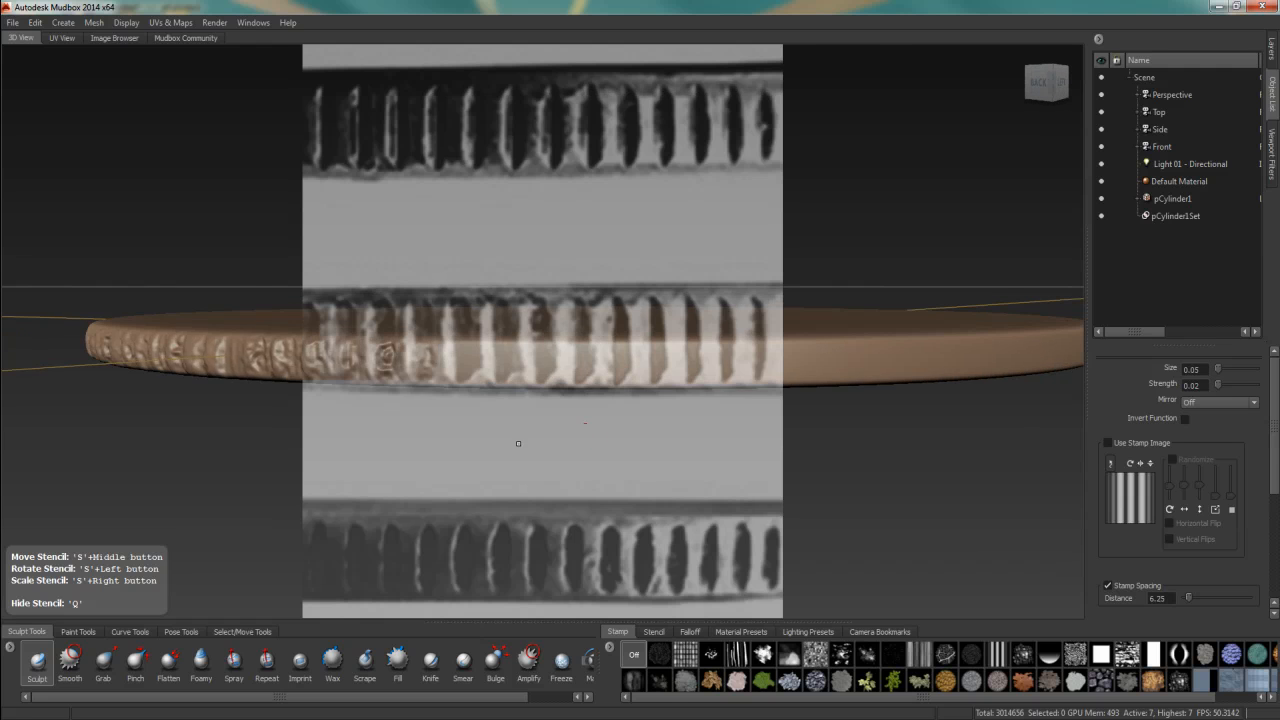
Step: Sculpt the ridges along the rim from the back towards the coin's left side
middle_click_drag(517, 443, 405, 393, "alt")
middle_click_drag(339, 334, 417, 349, "alt")
left_click_drag(417, 349, 575, 346)
left_click_drag(571, 414, 543, 414, "alt")
middle_click_drag(543, 414, 497, 410, "alt")
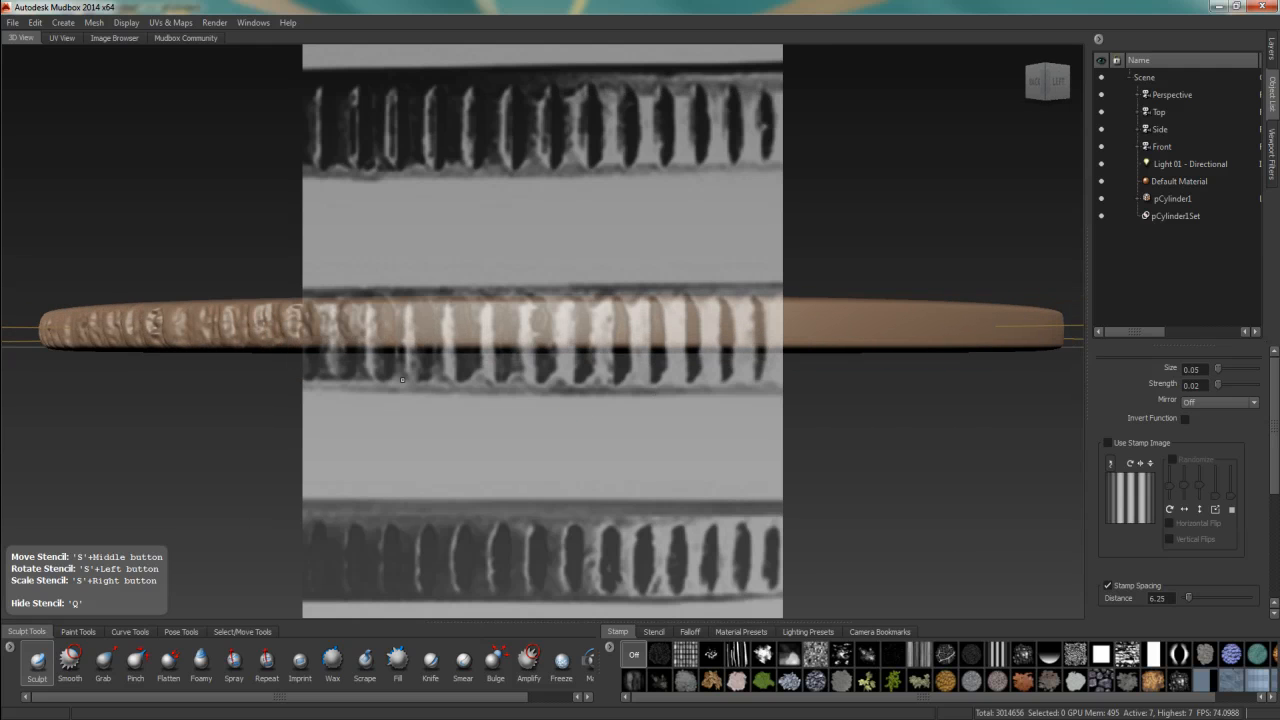
left_click_drag(368, 329, 489, 328)
middle_click_drag(580, 328, 517, 421, "alt")
left_click_drag(439, 339, 566, 340)
left_click_drag(566, 390, 495, 390, "alt")
middle_click_drag(495, 390, 577, 390, "alt")
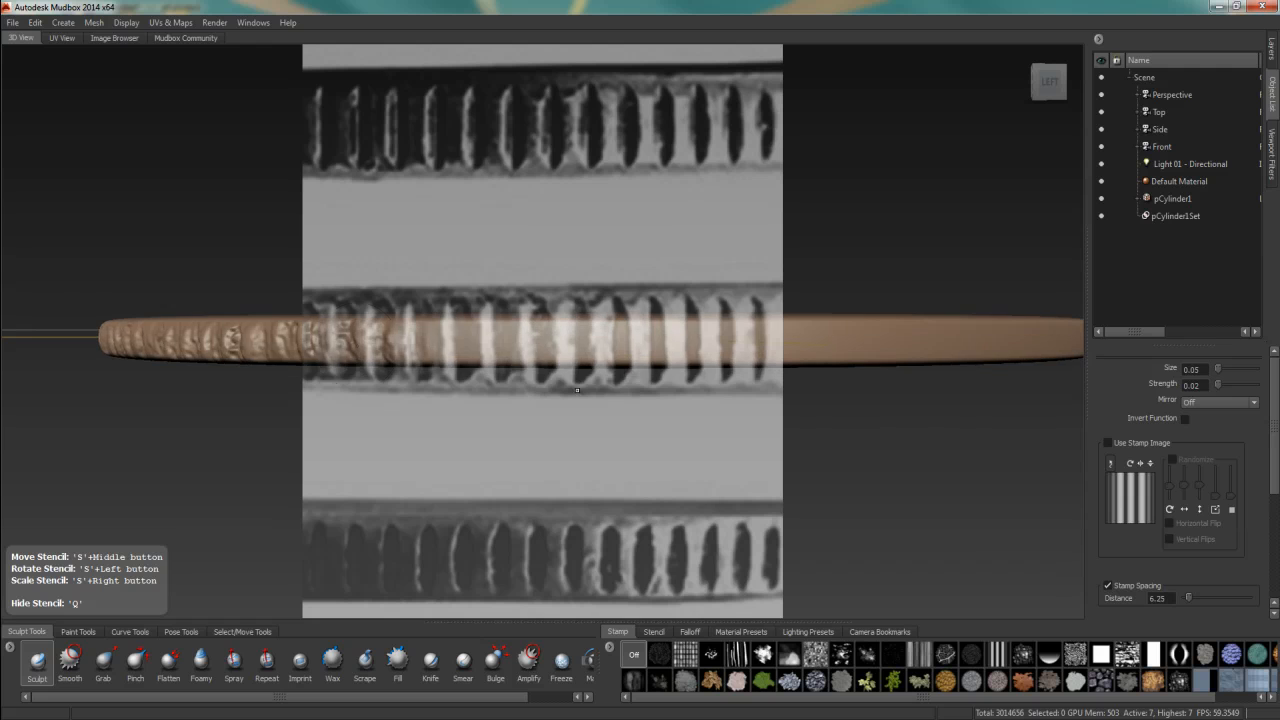
Step: Sculpt stencil ridges along the coin's left side, keeping the rim aligned with the middle band
left_click_drag(422, 340, 580, 340)
middle_click_drag(574, 417, 588, 417, "alt")
left_click_drag(588, 417, 538, 418, "alt")
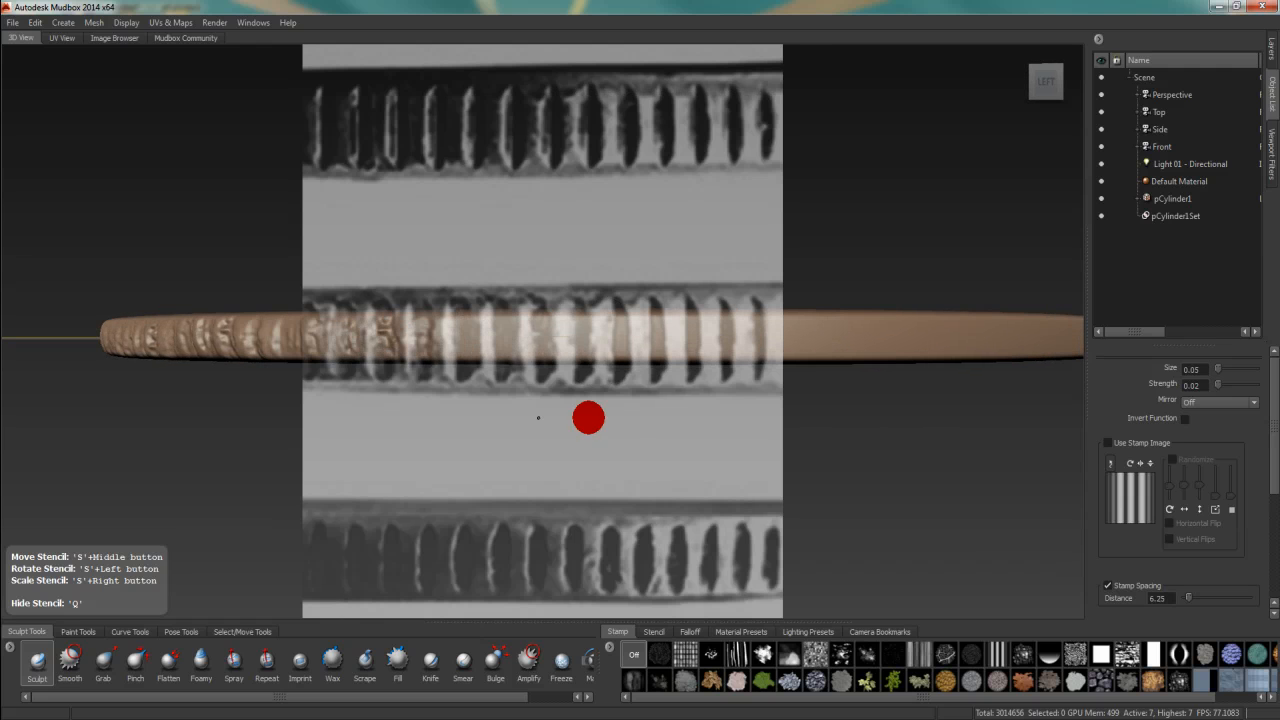
left_click_drag(432, 341, 600, 340)
left_click_drag(620, 397, 458, 376, "alt")
middle_click_drag(458, 376, 486, 359, "alt")
left_click_drag(416, 334, 611, 336)
left_click_drag(614, 406, 539, 406, "alt")
middle_click_drag(539, 406, 551, 408, "alt")
Step: Fill the remaining smooth section of rim with stencil ridges to close the ridged band around the coin
left_click_drag(440, 338, 566, 335)
left_click_drag(580, 446, 530, 438, "alt")
left_click_drag(455, 328, 586, 330)
left_click_drag(590, 410, 523, 414, "alt")
mouse_move(371, 288)
left_mouse_down()
mouse_move(506, 306)
mouse_move(462, 332)
mouse_move(445, 371)
mouse_move(480, 400)
left_mouse_up()
left_click_drag(389, 325, 535, 330)
left_click_drag(580, 382, 527, 380, "alt")
left_click_drag(391, 346, 590, 344)
mouse_move(590, 350)
left_mouse_down("alt")
mouse_move(500, 342)
mouse_move(528, 339)
mouse_move(520, 330)
mouse_move(323, 363)
mouse_move(373, 384)
left_mouse_up("alt")
Step: Hide the stencil and examine the sculpted ridges around the coin's rim from several angles
left_click_drag(445, 372, 704, 345, "alt")
scroll(704, 345, "down", 3)
scroll(457, 354, "up", 3)
left_click_drag(457, 354, 672, 318, "alt")
right_click_drag(672, 322, 803, 366, "alt")
left_click_drag(352, 308, 353, 346, "alt")
right_click_drag(477, 354, 372, 328, "alt")
left_click_drag(600, 322, 554, 312, "alt")
right_click_drag(576, 372, 595, 394, "alt")
left_click_drag(560, 350, 553, 377, "alt")
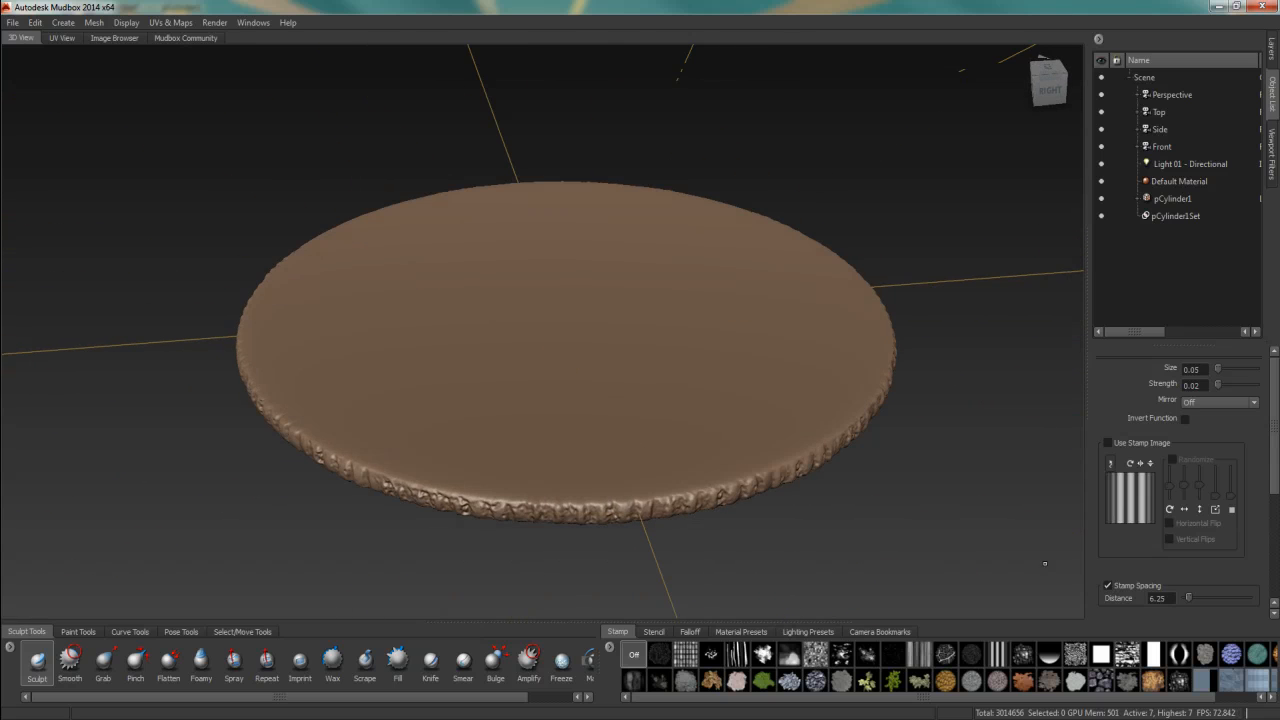
Step: Load the skull coin stencil and, in the top view, fit the coin's face to the stencil's outline
left_click(1191, 700)
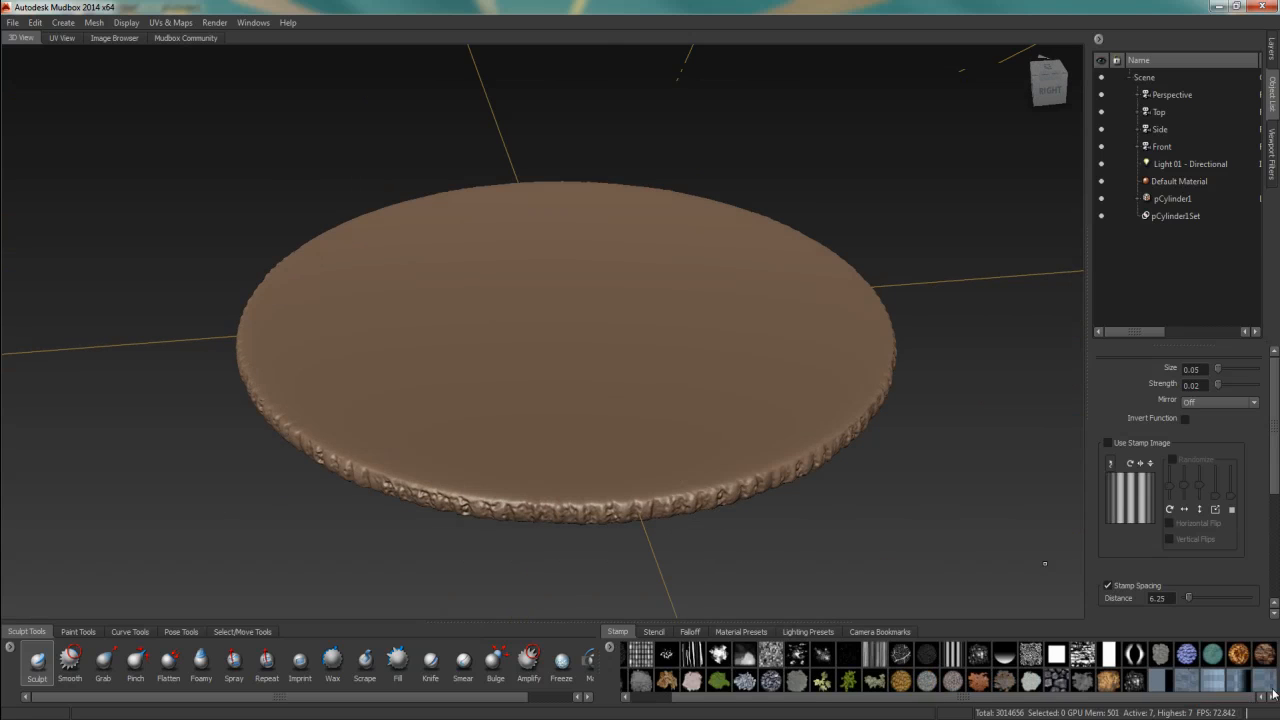
left_click(652, 632)
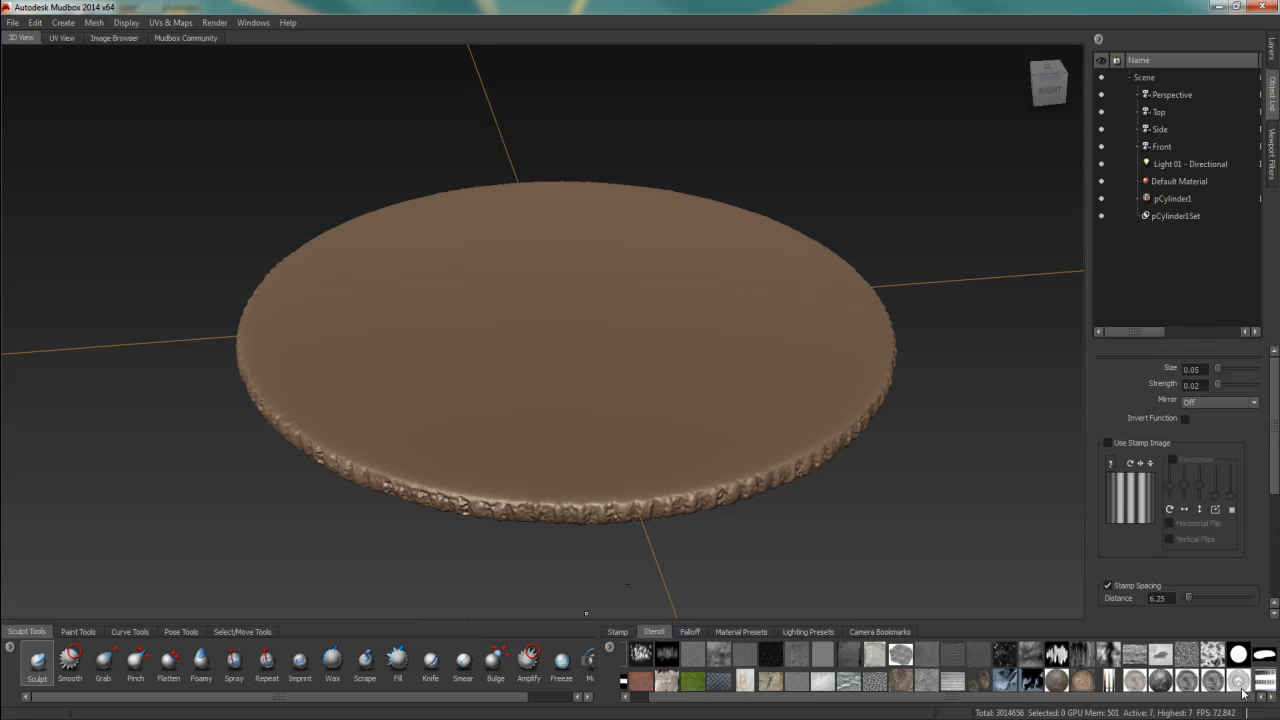
left_click(1216, 681)
left_click_drag(549, 249, 579, 308, "alt")
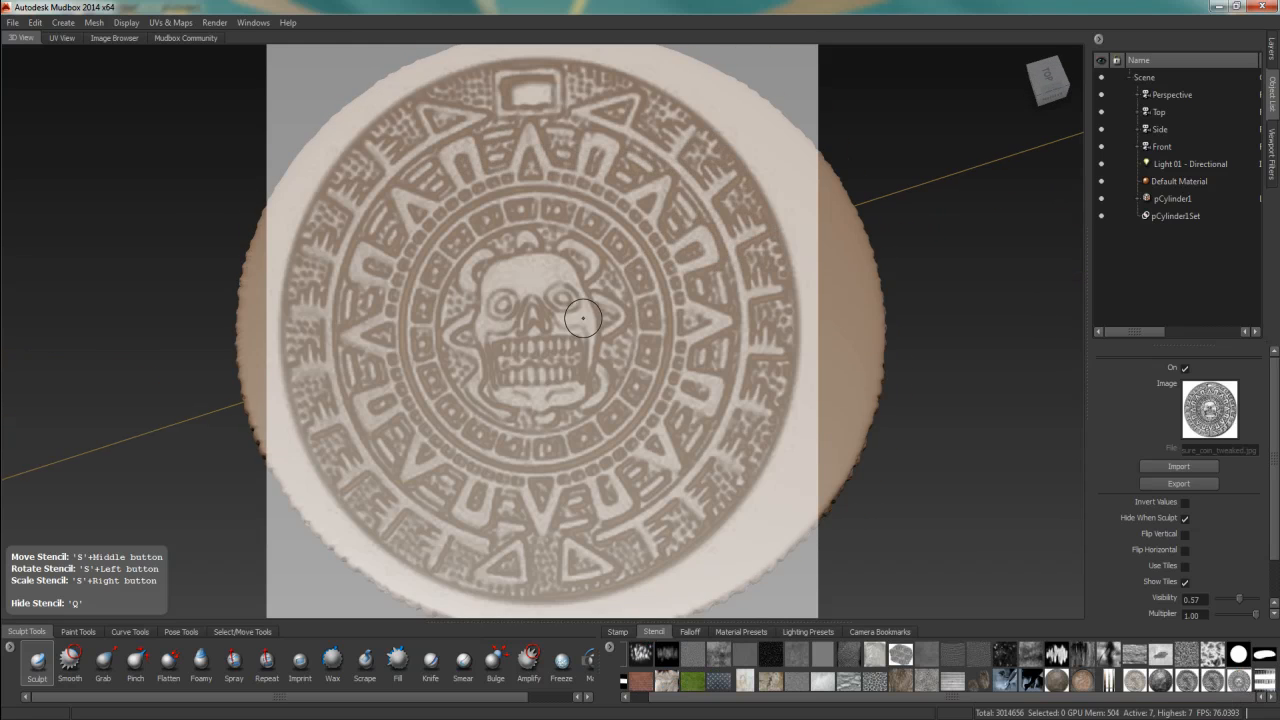
middle_click_drag(583, 318, 500, 291, "alt")
left_click(1046, 80)
right_click_drag(550, 311, 548, 308, "alt")
middle_click_drag(548, 308, 543, 282, "alt")
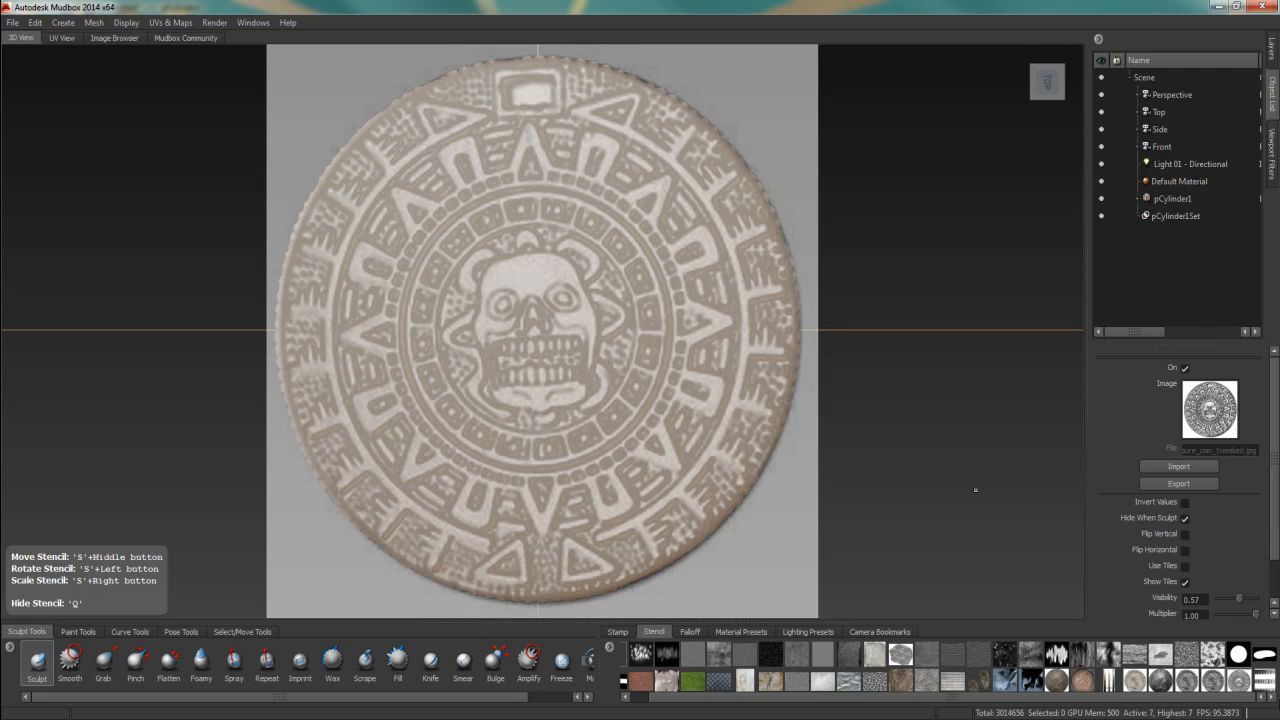
Step: Turn the stamp off, set the brush size to 0.20, try the skull pattern on the top face, and undo the stroke
left_click(617, 631)
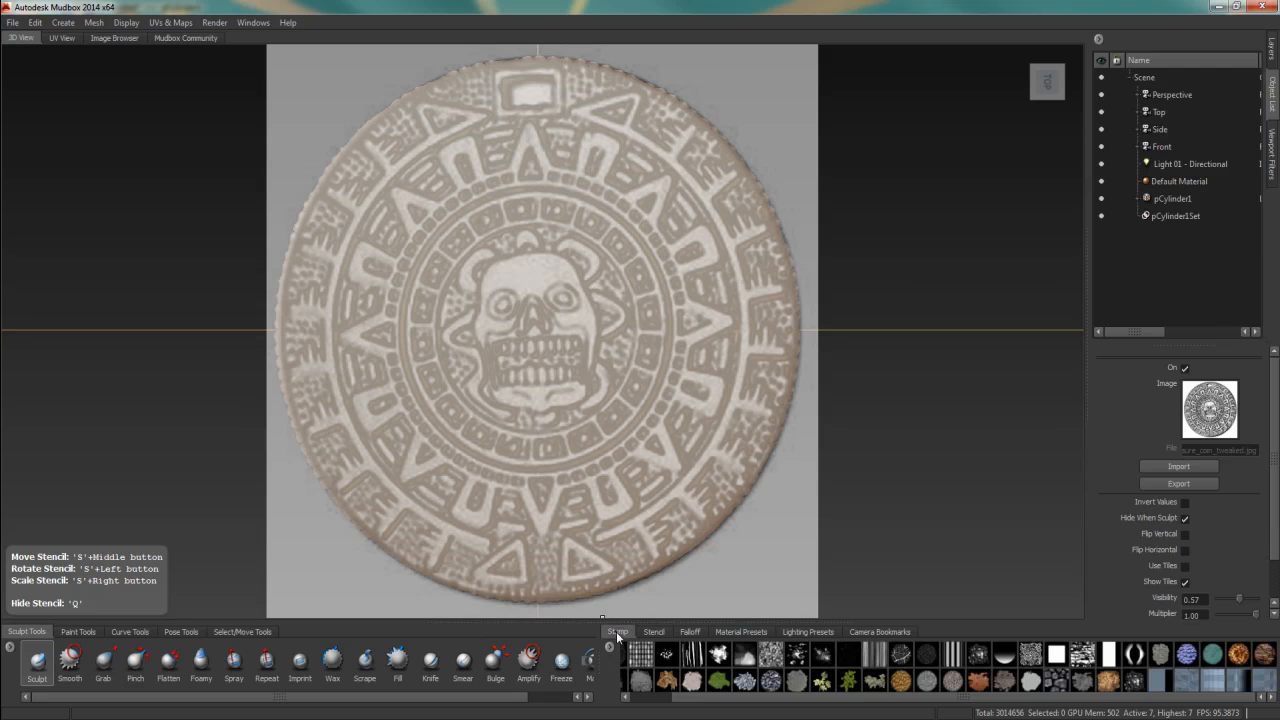
left_click(637, 653)
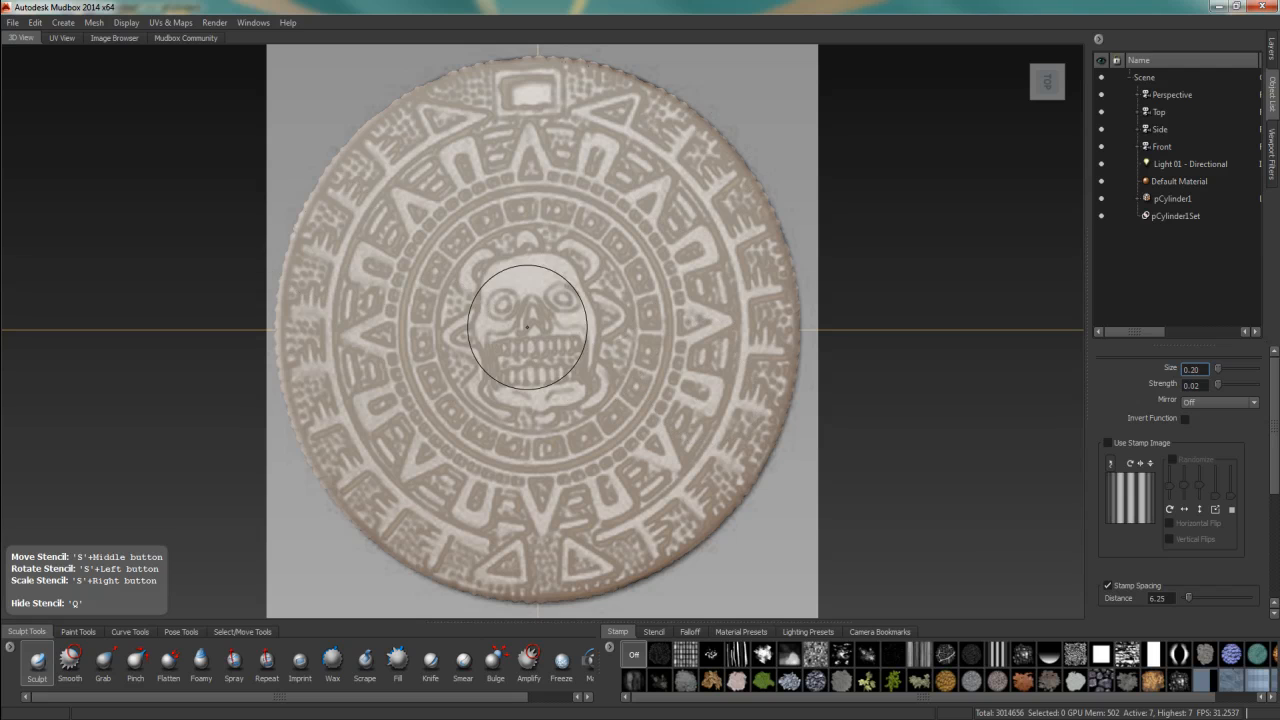
mouse_move(640, 440)
left_mouse_down()
mouse_move(571, 443)
mouse_move(614, 457)
mouse_move(600, 457)
left_mouse_up()
key("q")
left_click_drag(610, 515, 560, 540)
key("ctrl+z")
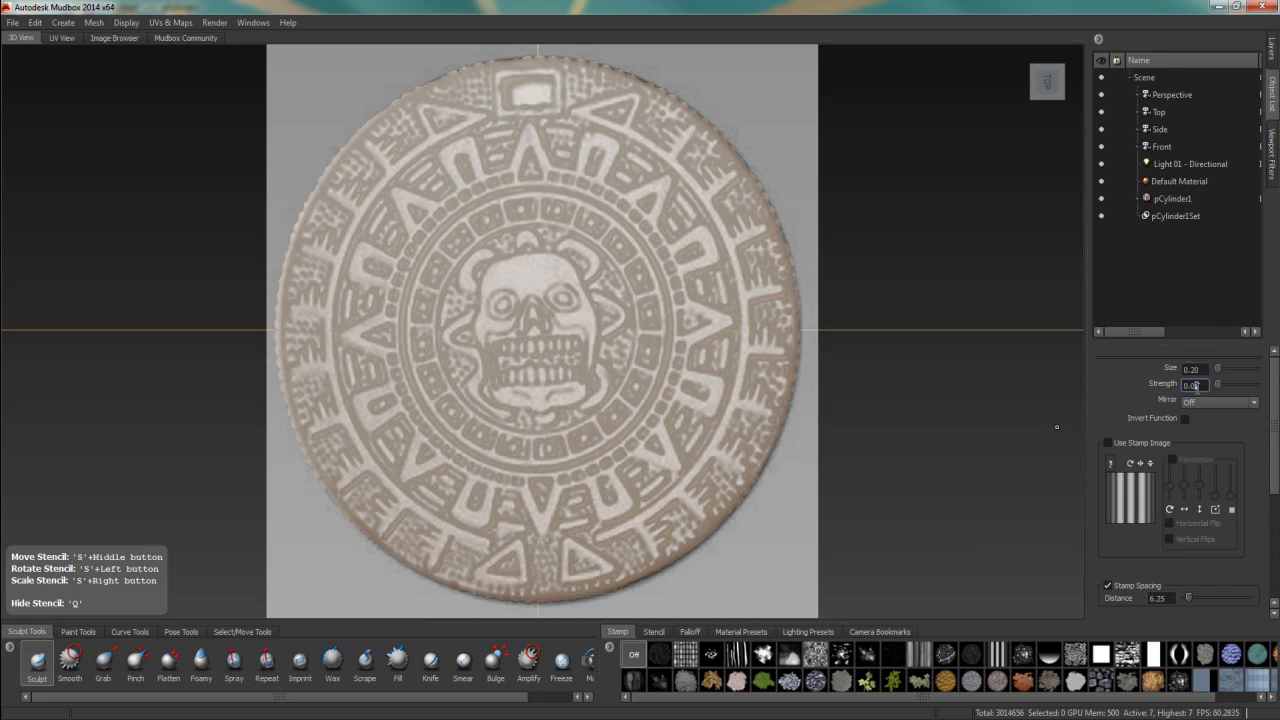
Step: Set the brush strength to 0.01 and sculpt the skull coin pattern over the entire top face
mouse_move(670, 496)
left_mouse_down()
mouse_move(439, 548)
mouse_move(350, 486)
mouse_move(302, 378)
mouse_move(310, 239)
left_mouse_up()
mouse_move(357, 154)
left_mouse_down()
mouse_move(420, 108)
mouse_move(505, 74)
mouse_move(620, 95)
mouse_move(726, 186)
mouse_move(765, 285)
mouse_move(740, 450)
mouse_move(640, 540)
mouse_move(721, 276)
mouse_move(648, 140)
mouse_move(505, 152)
mouse_move(345, 262)
mouse_move(455, 470)
mouse_move(620, 455)
mouse_move(670, 265)
mouse_move(530, 185)
mouse_move(403, 325)
mouse_move(540, 455)
mouse_move(600, 278)
mouse_move(480, 298)
mouse_move(495, 286)
mouse_move(545, 375)
mouse_move(674, 364)
left_mouse_up()
mouse_move(661, 463)
left_mouse_down()
mouse_move(595, 150)
mouse_move(430, 195)
mouse_move(427, 451)
left_mouse_up()
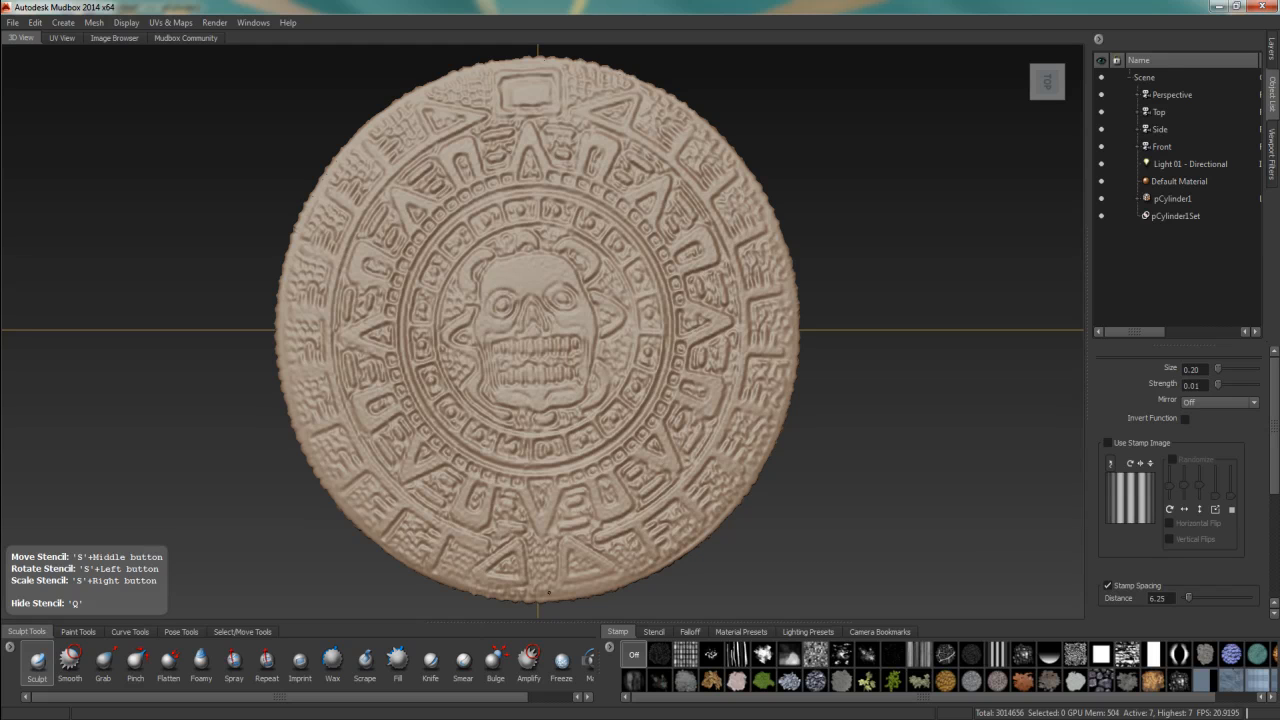
Step: Turn to the coin's bottom face, hide the stencil, and smooth part of the stray relief along its upper border
left_click_drag(652, 539, 569, 311, "alt")
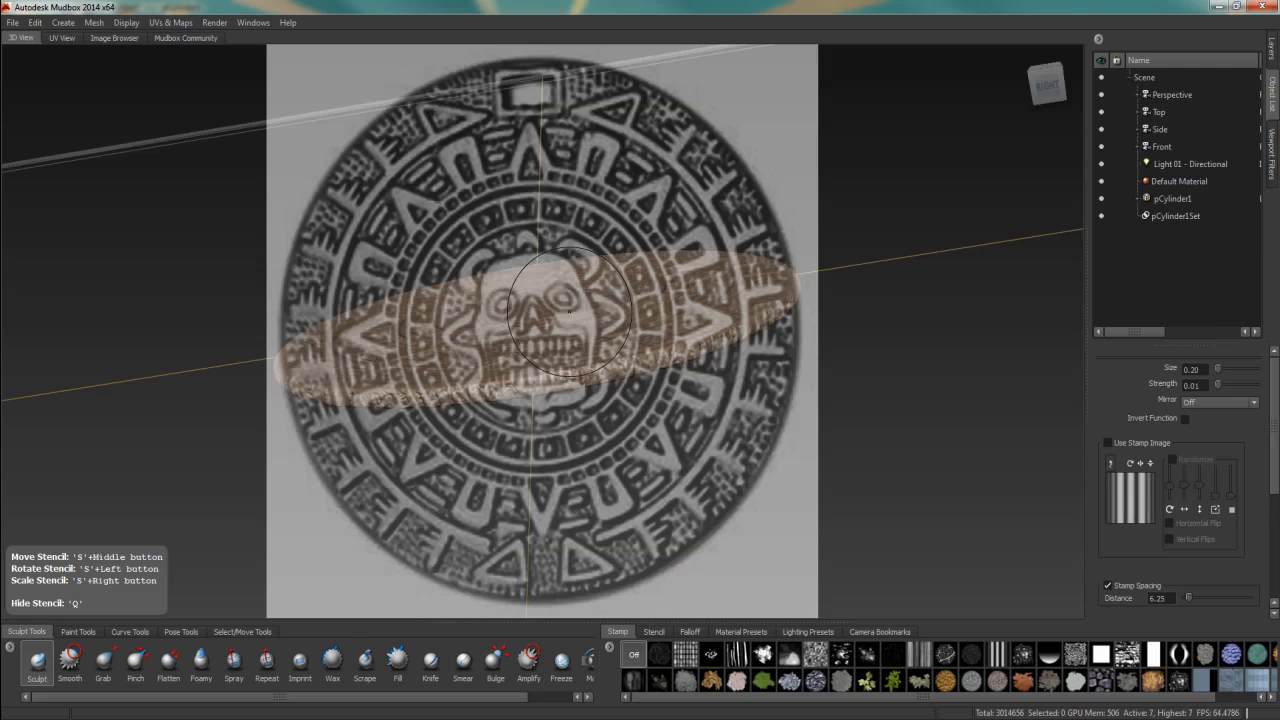
left_click(1021, 56)
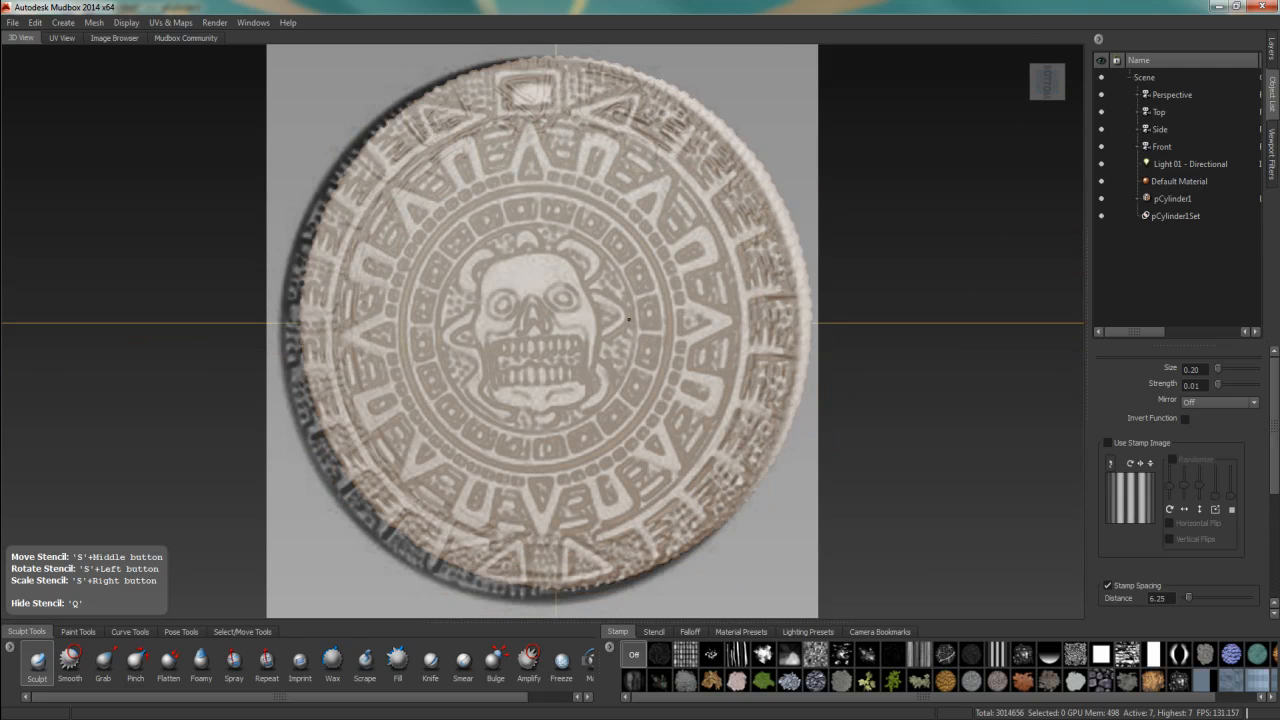
key("q")
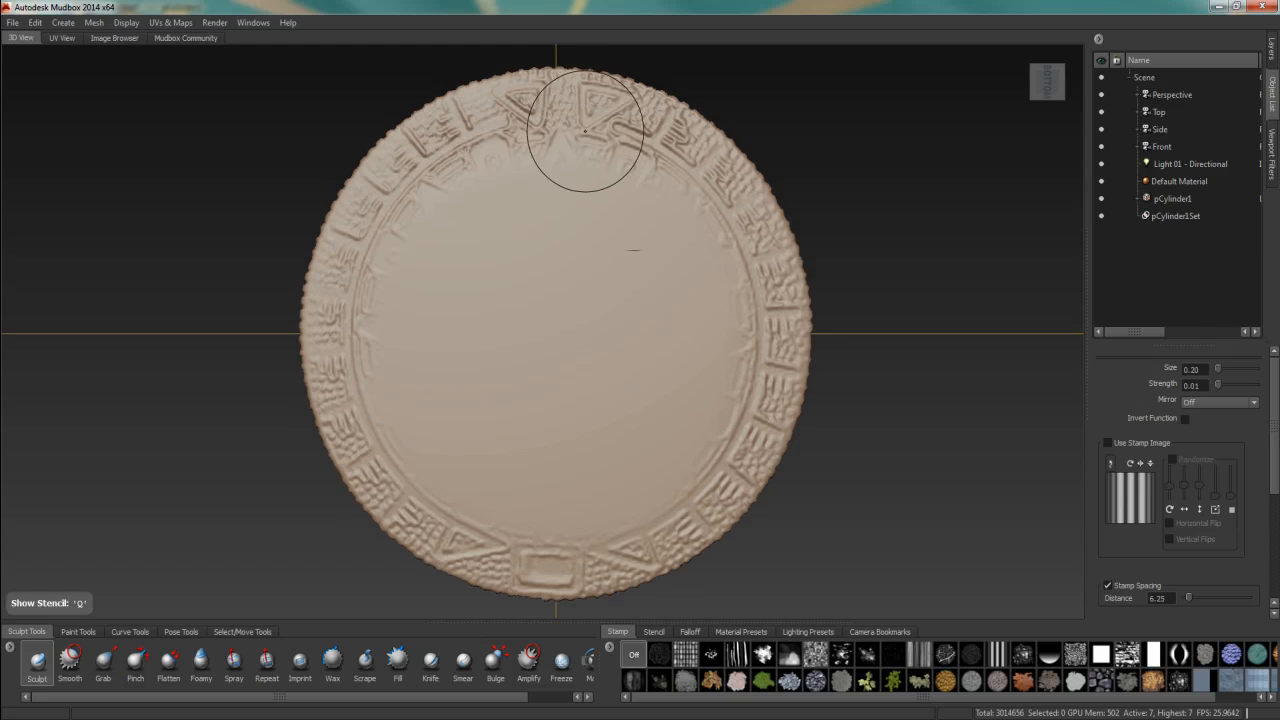
key("shift")
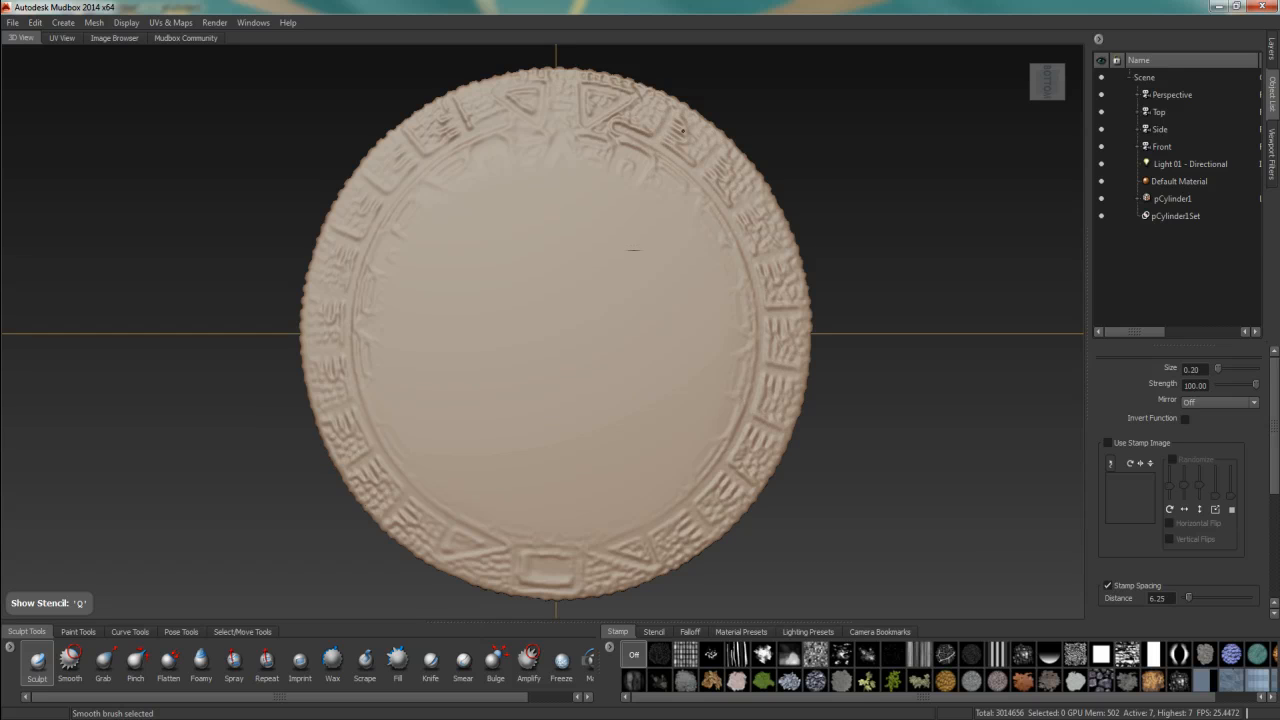
middle_click_drag(513, 250, 563, 283, "alt")
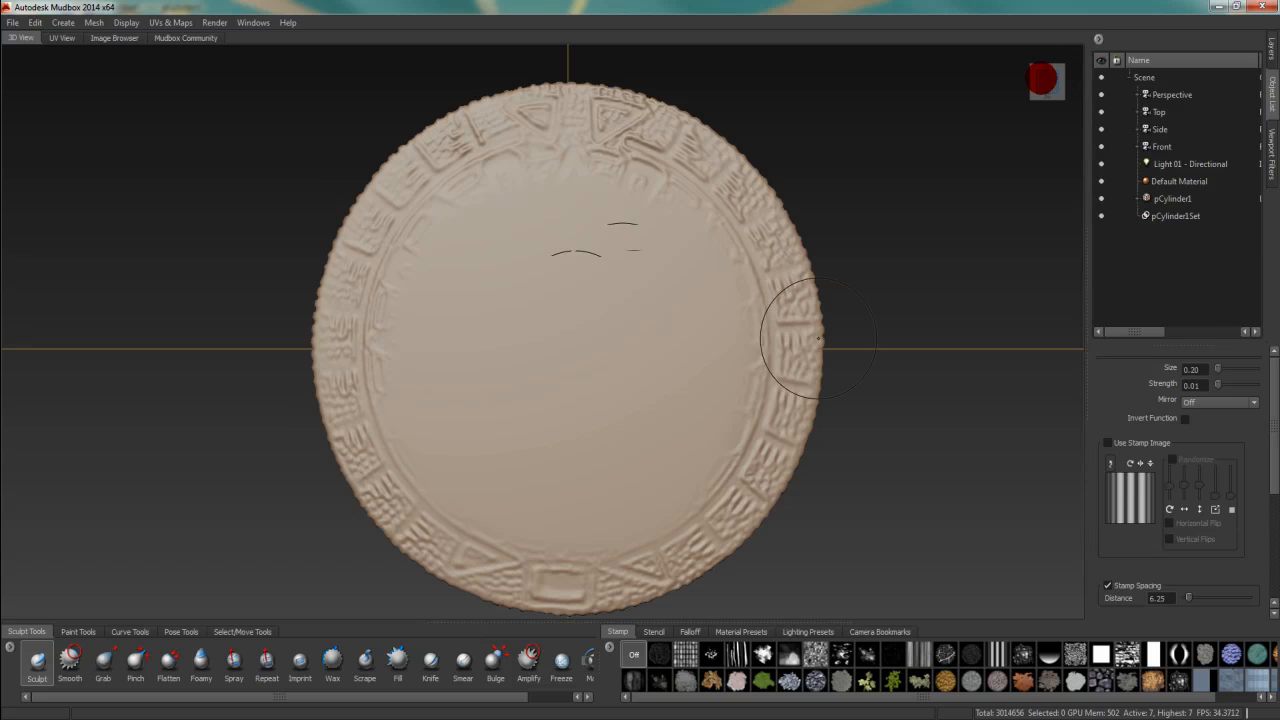
Step: Show the skull coin stencil again, fit the bottom face to it, sculpt the pattern over that face, and hide the stencil
key("q")
mouse_move(613, 377)
middle_mouse_down("alt")
mouse_move(636, 393)
mouse_move(607, 372)
middle_mouse_up("alt")
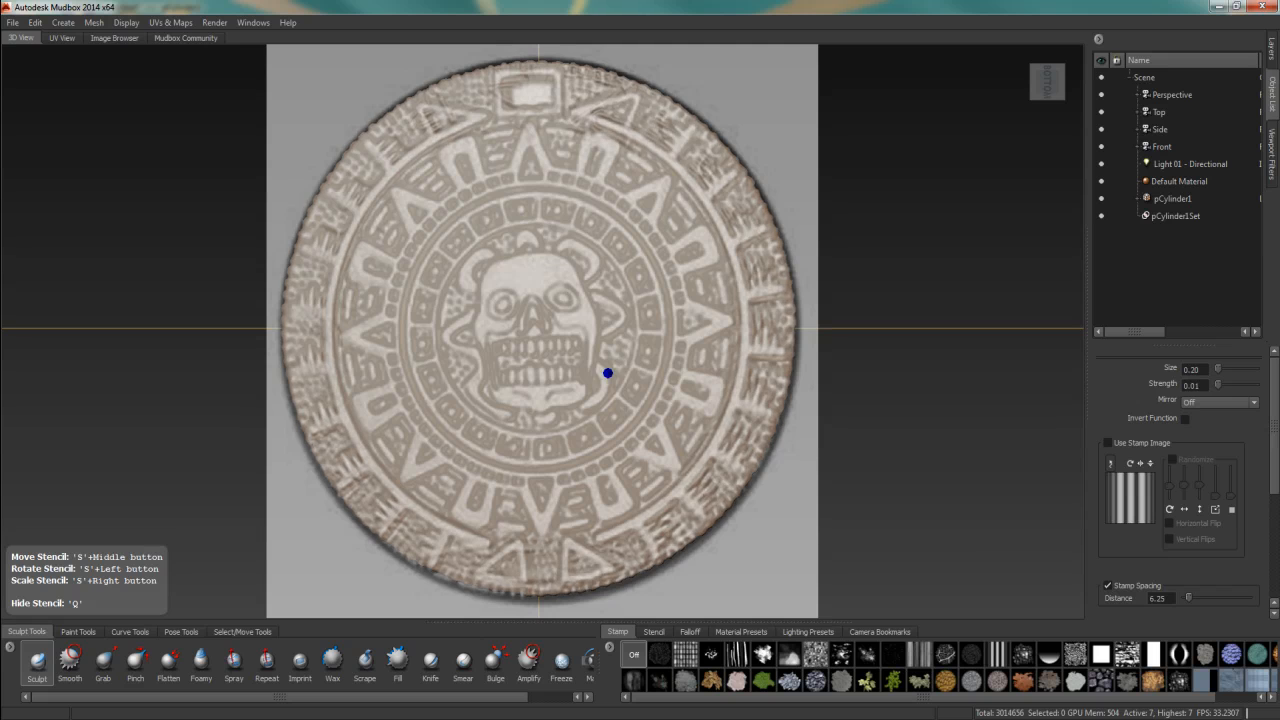
mouse_move(598, 133)
left_mouse_down()
mouse_move(519, 112)
mouse_move(318, 228)
mouse_move(305, 402)
mouse_move(456, 513)
mouse_move(598, 548)
mouse_move(712, 472)
mouse_move(762, 335)
mouse_move(646, 167)
mouse_move(495, 190)
mouse_move(395, 340)
mouse_move(470, 452)
mouse_move(658, 453)
mouse_move(702, 300)
mouse_move(615, 230)
mouse_move(422, 365)
mouse_move(591, 297)
mouse_move(510, 350)
mouse_move(630, 265)
mouse_move(610, 440)
mouse_move(652, 138)
left_mouse_up()
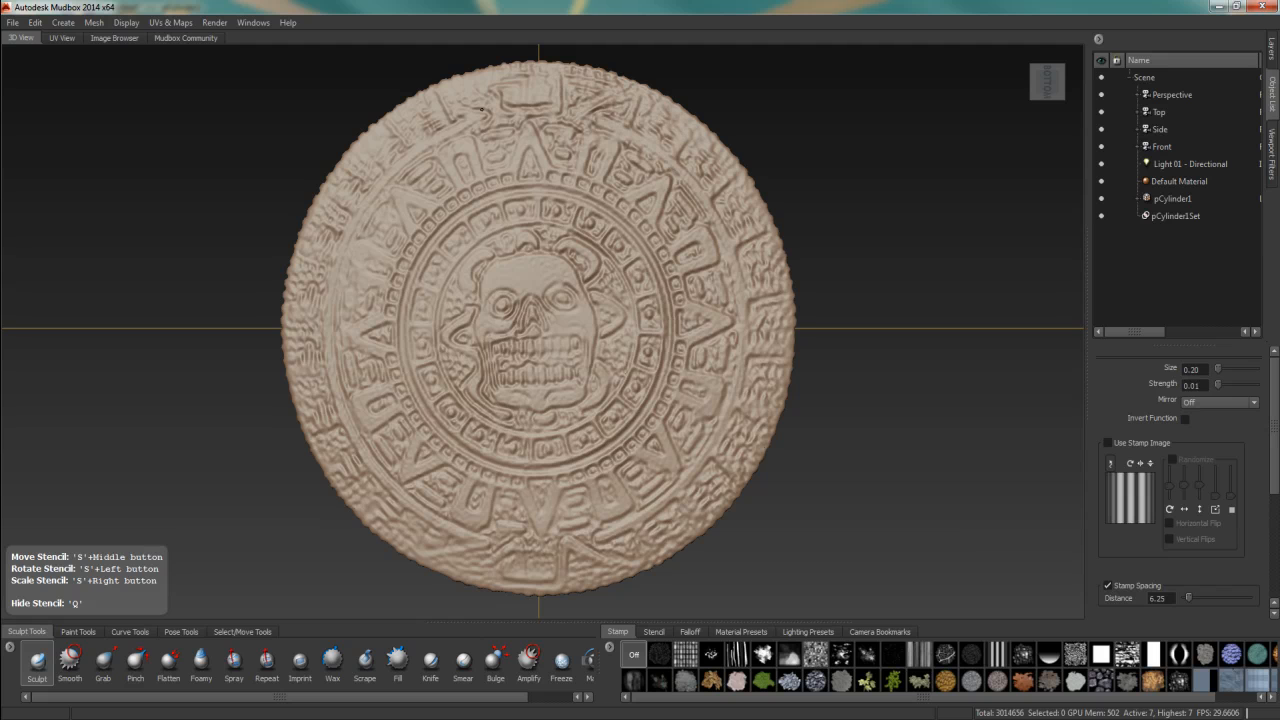
left_click_drag(316, 255, 448, 452)
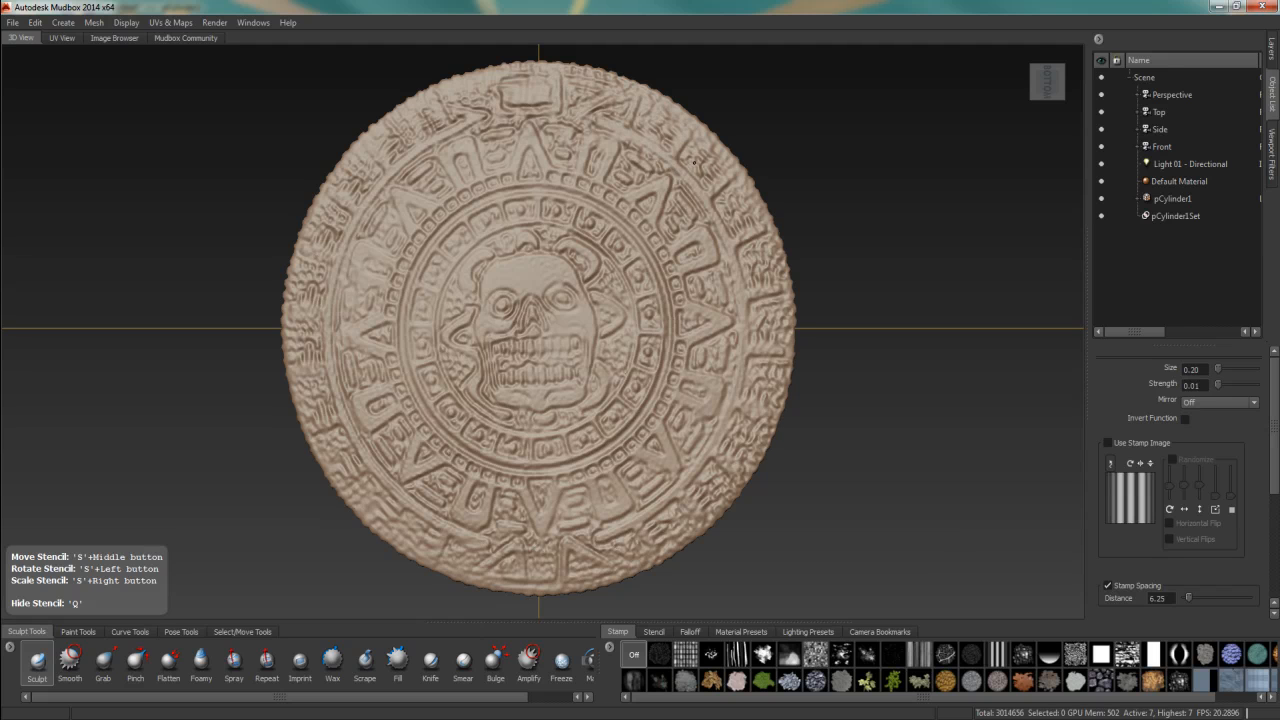
left_click_drag(528, 146, 312, 403)
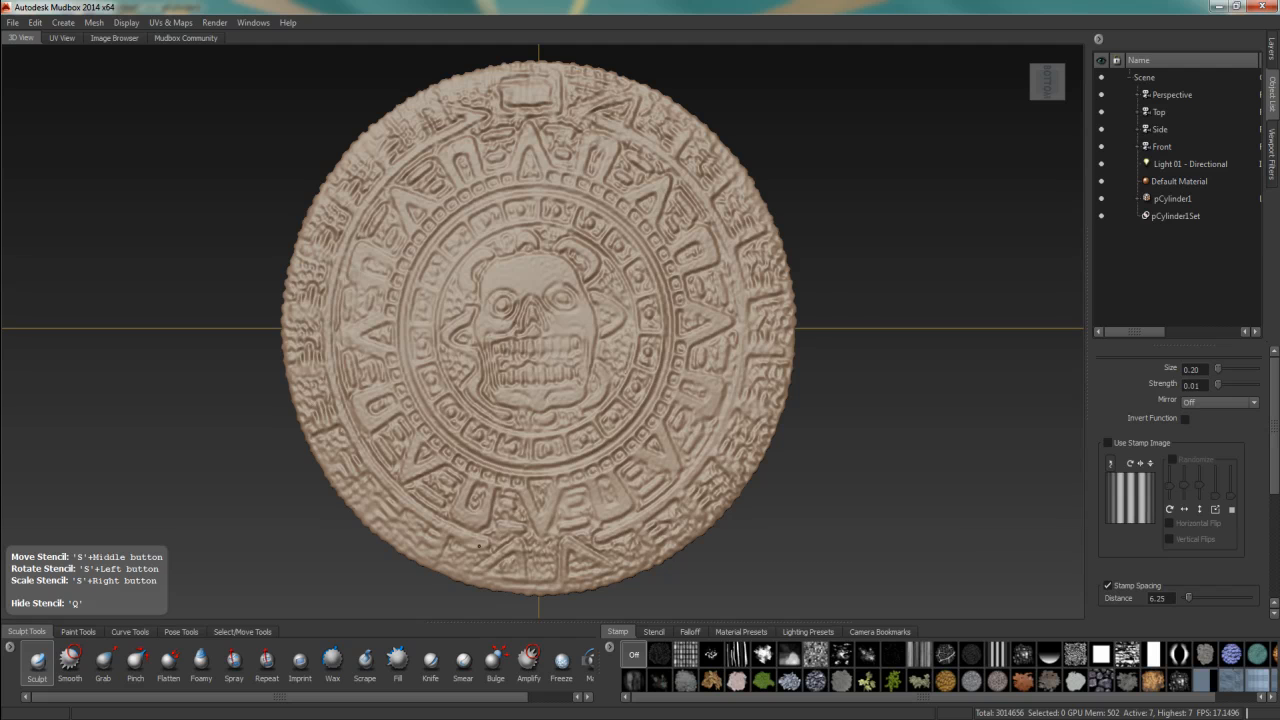
left_click_drag(448, 200, 515, 238, "alt")
key("q")
Step: Choose the Grab brush and set its size to 0.50, with the whole bottom face in view
scroll(714, 272, "down", 3)
left_click_drag(717, 274, 744, 448, "alt")
mouse_move(618, 419)
left_mouse_down("alt")
mouse_move(540, 410)
mouse_move(565, 371)
left_mouse_up("alt")
left_click(105, 662)
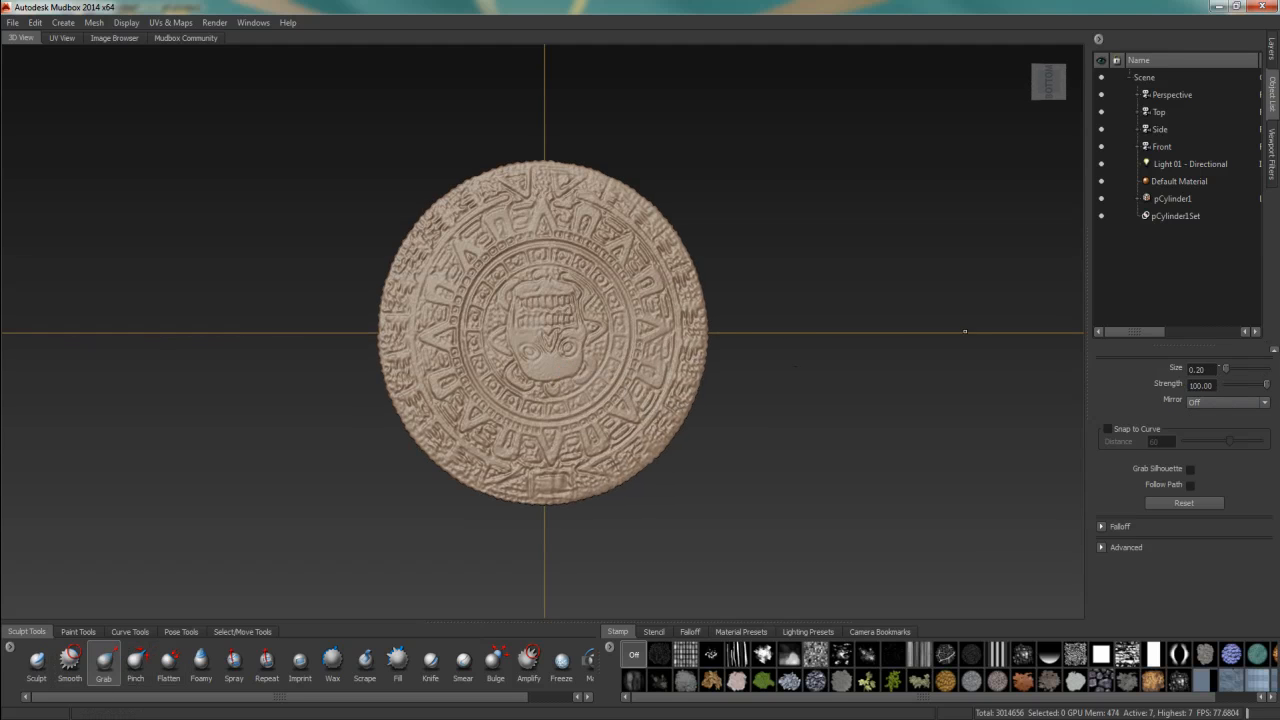
right_click_drag(718, 357, 714, 397, "alt")
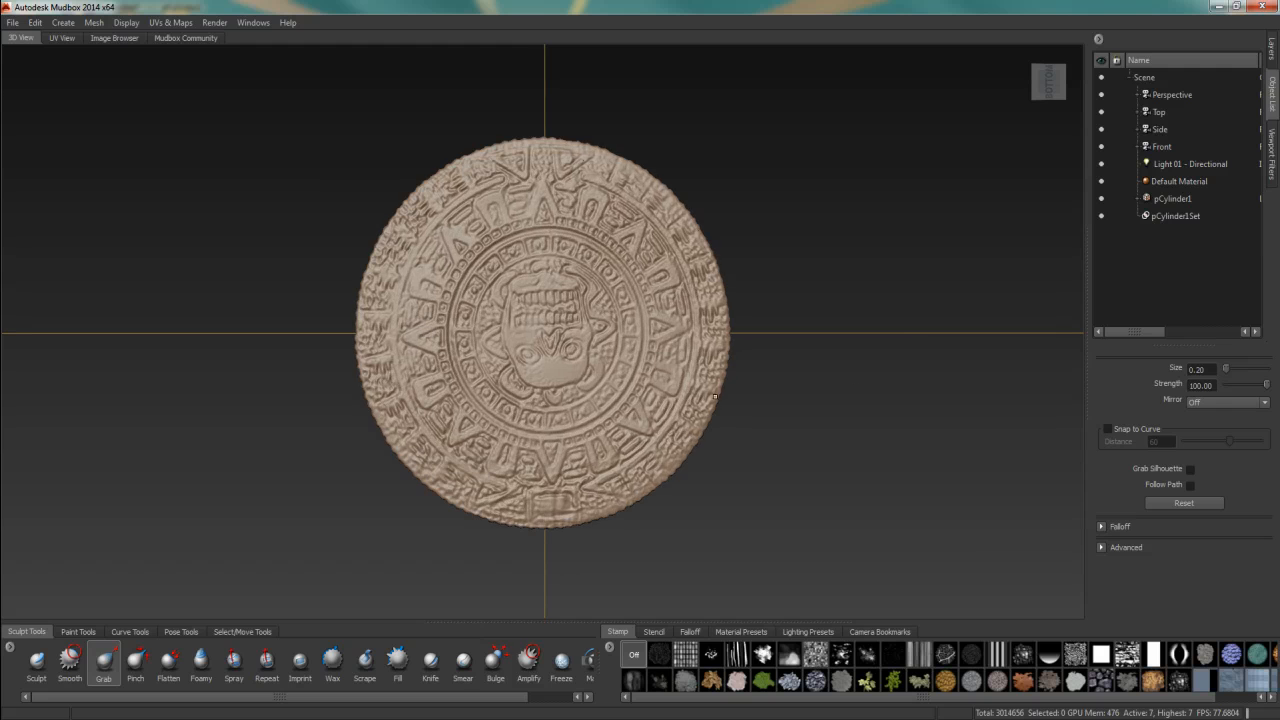
double_click(1199, 369)
type("50")
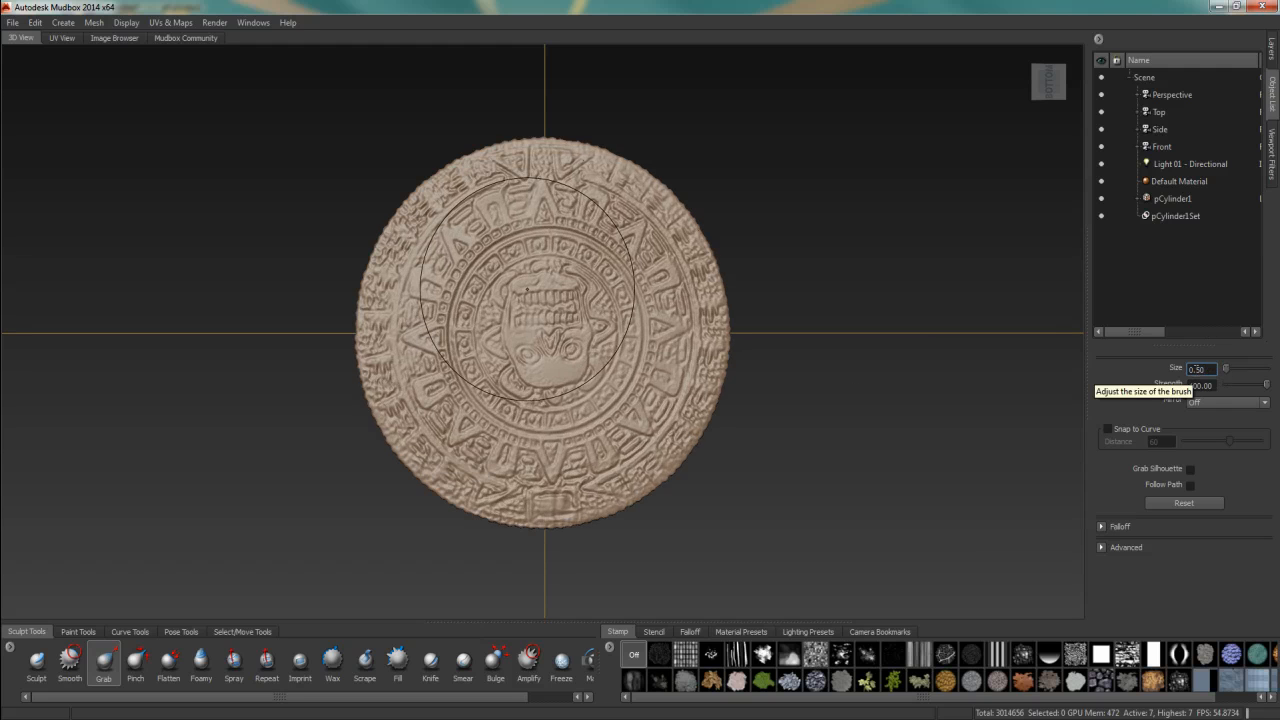
key("Return")
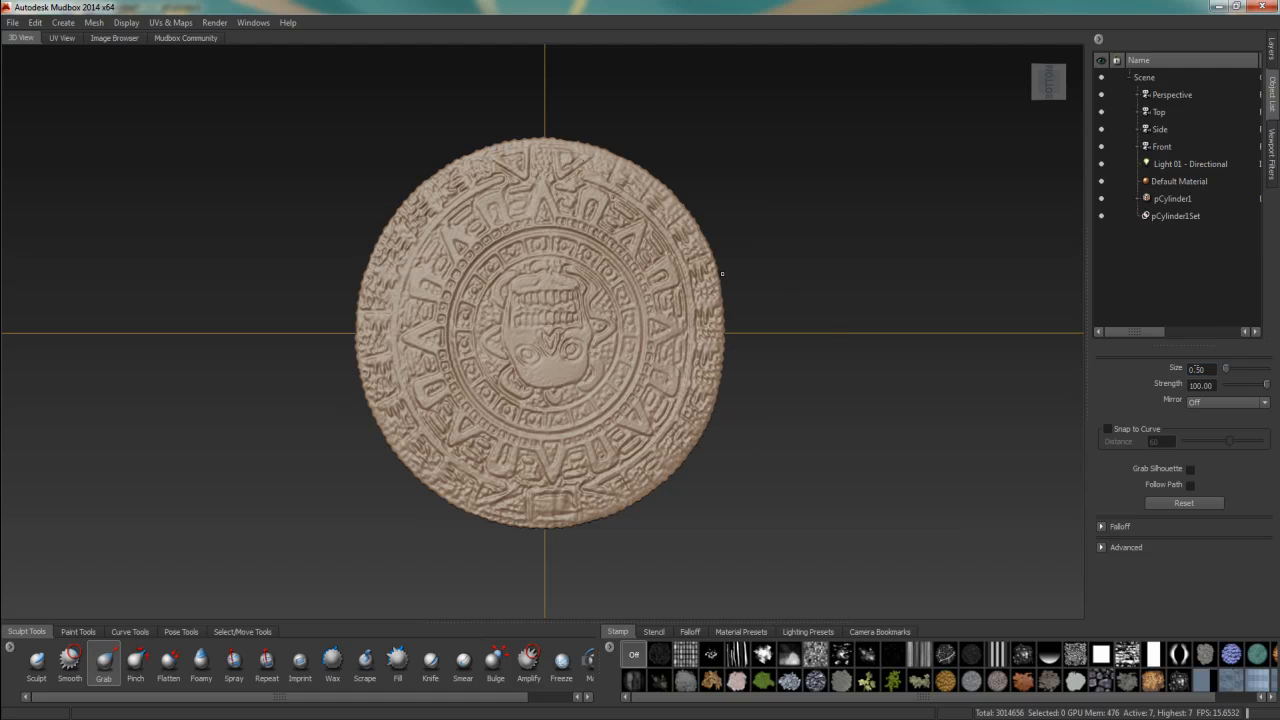
Step: Push and pull short sections of the coin's outline with Grab all around the edge to make it slightly irregular
left_click_drag(668, 191, 666, 190)
left_click_drag(404, 238, 405, 233)
mouse_move(523, 440)
middle_mouse_down("alt")
mouse_move(510, 426)
mouse_move(535, 482)
middle_mouse_up("alt")
left_click_drag(406, 322, 412, 312)
left_click_drag(480, 224, 478, 219)
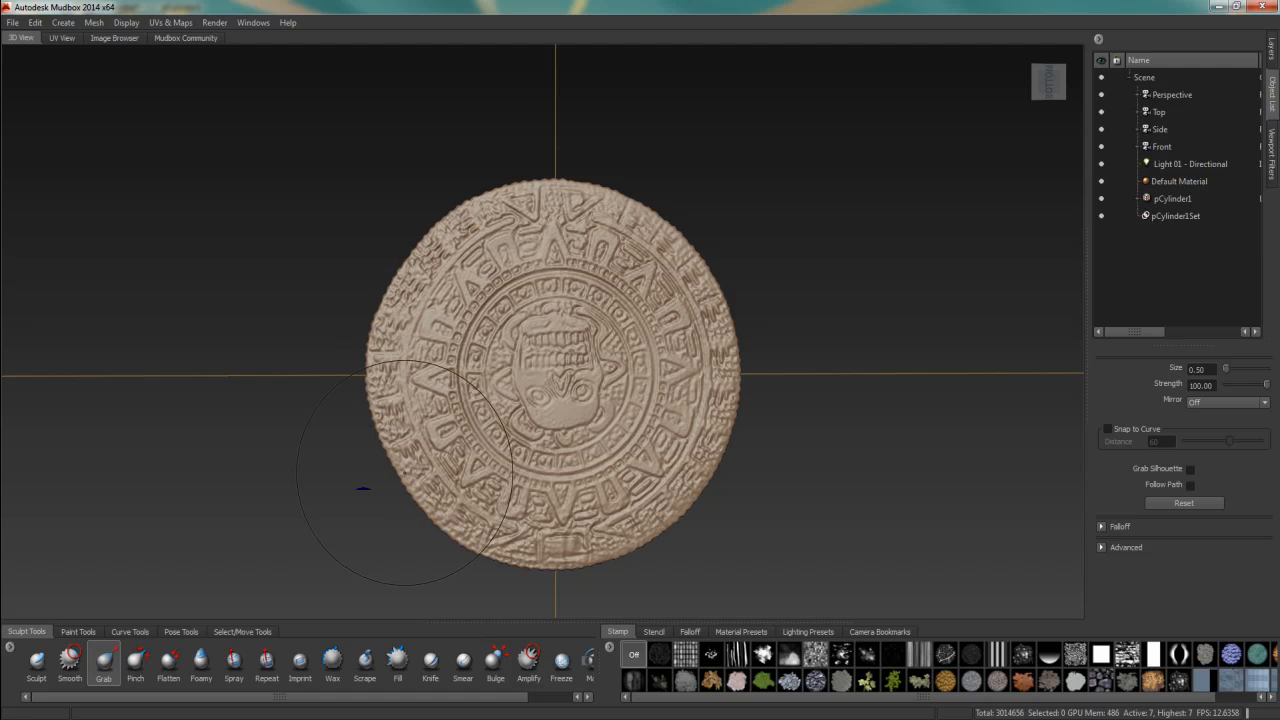
middle_click_drag(418, 496, 414, 441, "alt")
left_click_drag(423, 439, 417, 445)
left_click_drag(386, 398, 381, 401)
left_click_drag(630, 470, 628, 472)
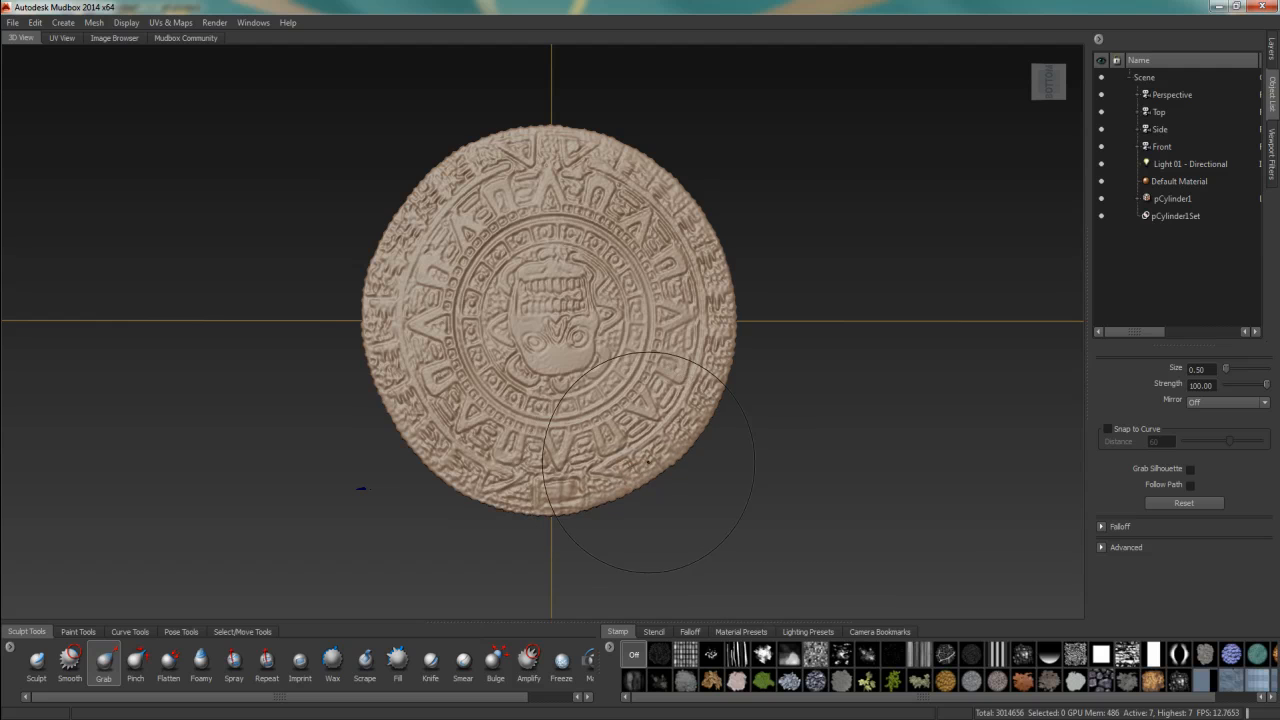
left_click_drag(732, 352, 727, 348)
left_click_drag(705, 215, 690, 227)
Step: Inspect the coin from several angles, try a further Grab adjustment on its upper edge, and undo it
mouse_move(534, 410)
left_mouse_down("alt")
mouse_move(533, 373)
mouse_move(548, 396)
mouse_move(588, 353)
left_mouse_up("alt")
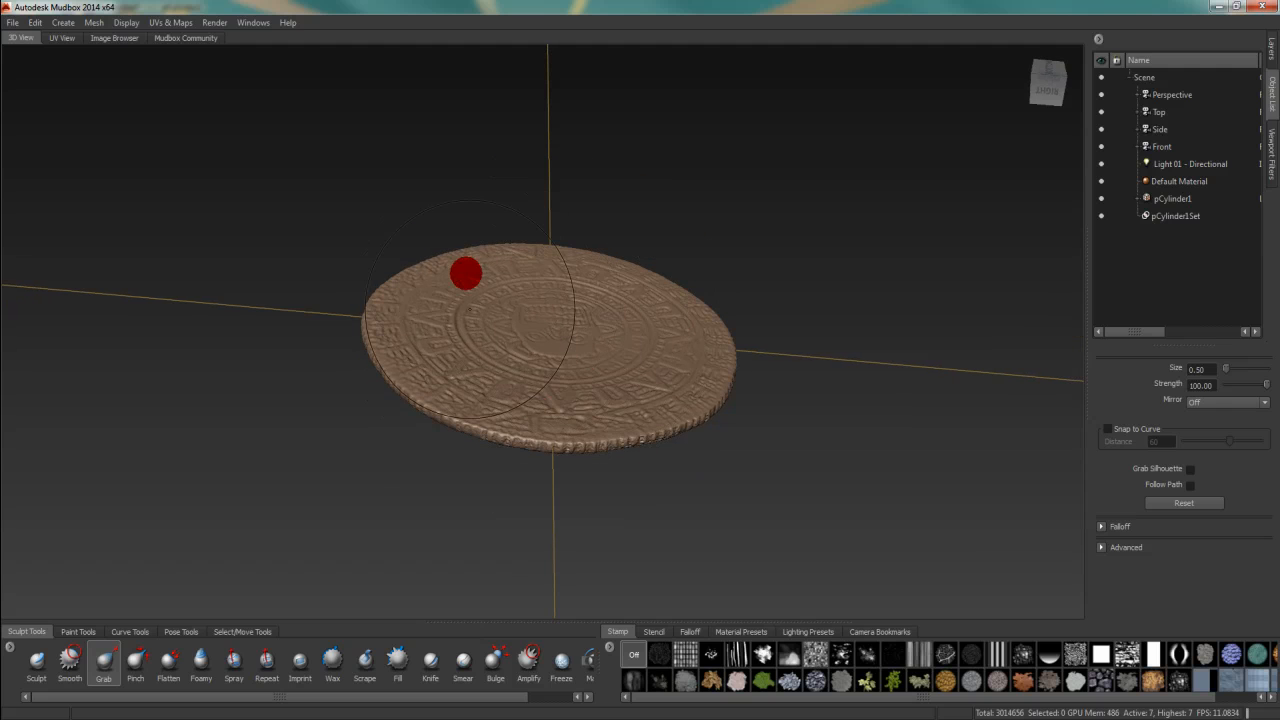
left_click_drag(433, 330, 552, 323, "alt")
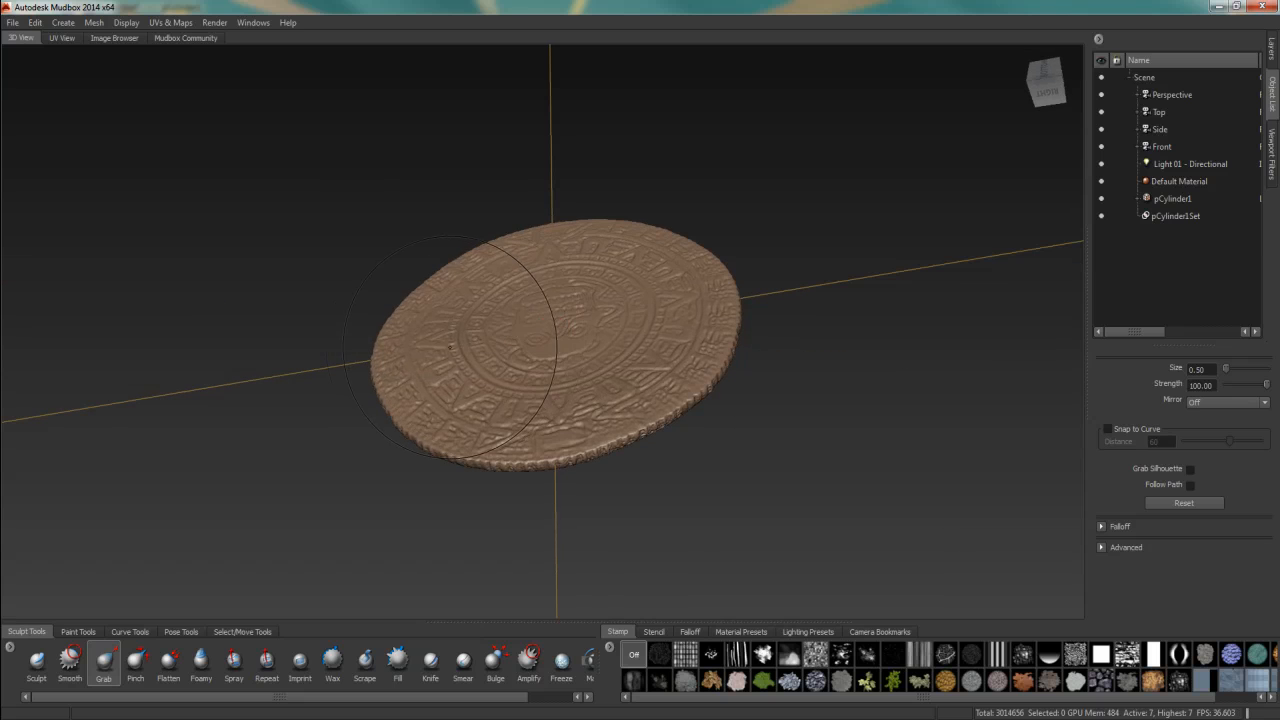
left_click_drag(431, 345, 528, 303, "alt")
mouse_move(586, 356)
left_mouse_down()
mouse_move(588, 377)
mouse_move(746, 444)
left_mouse_up()
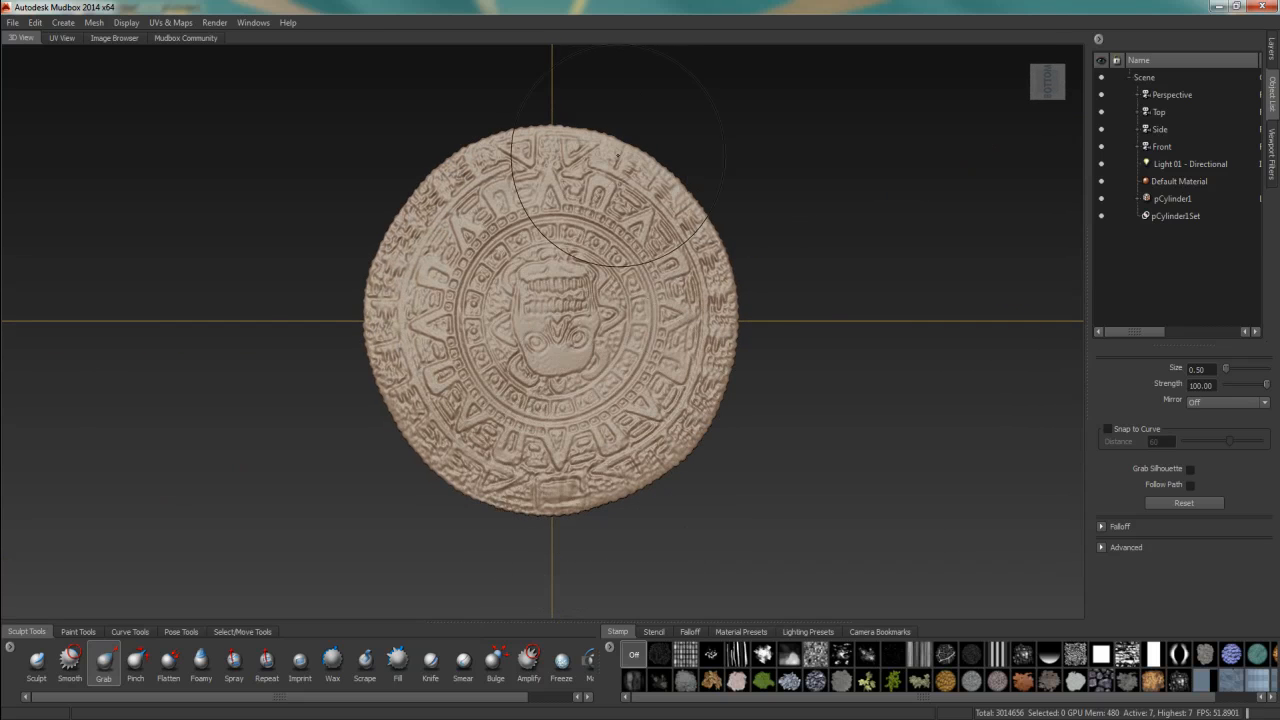
mouse_move(659, 171)
left_mouse_down()
mouse_move(625, 207)
mouse_move(662, 174)
mouse_move(625, 214)
mouse_move(668, 186)
mouse_move(654, 363)
mouse_move(565, 140)
mouse_move(499, 107)
left_mouse_up()
key("ctrl+z")
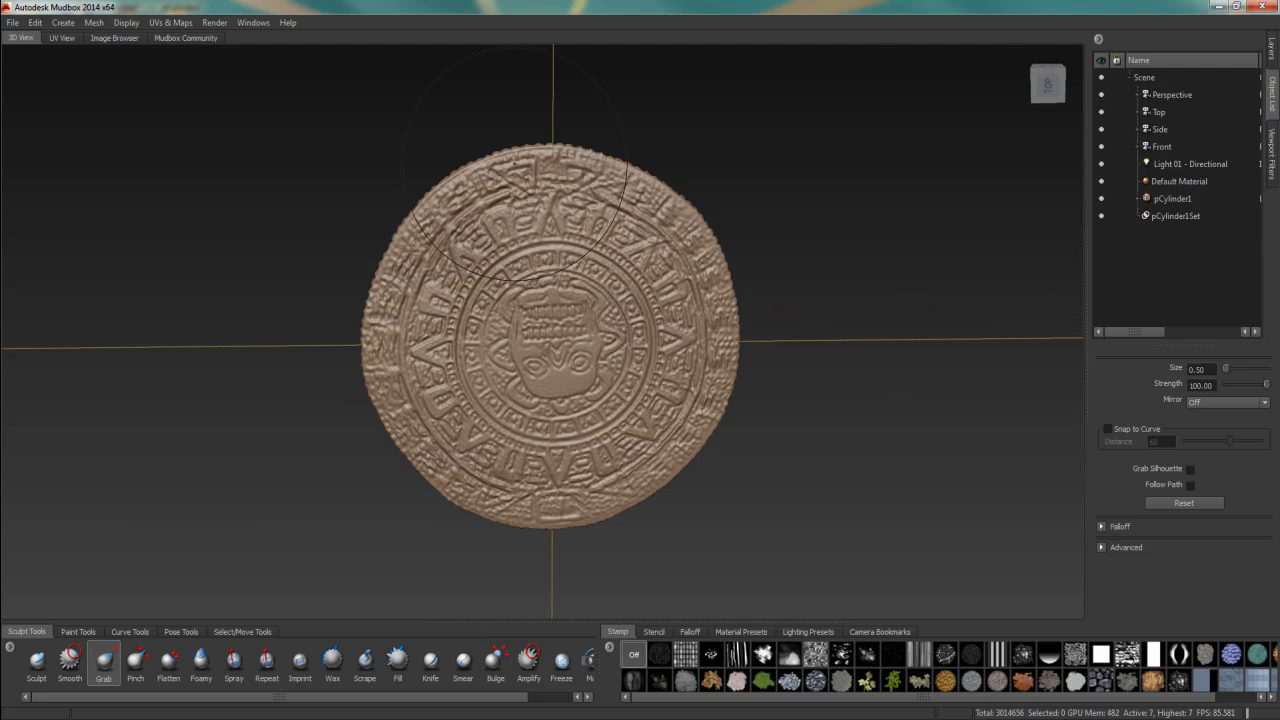
Step: Check the coin from its edge and reverse side, and step the mesh down to subdivision level 0
left_click_drag(560, 204, 592, 288, "alt")
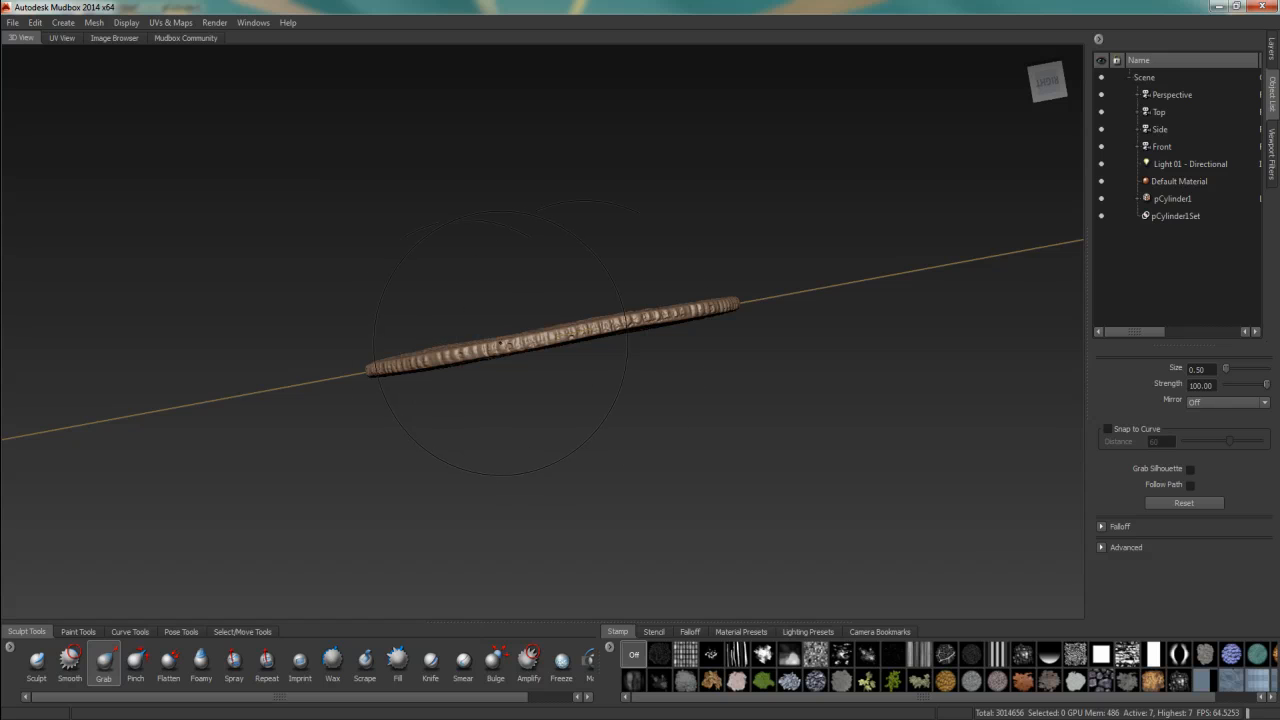
left_click_drag(501, 344, 501, 339)
left_click_drag(657, 251, 729, 172, "alt")
left_click_drag(723, 329, 722, 322, "alt")
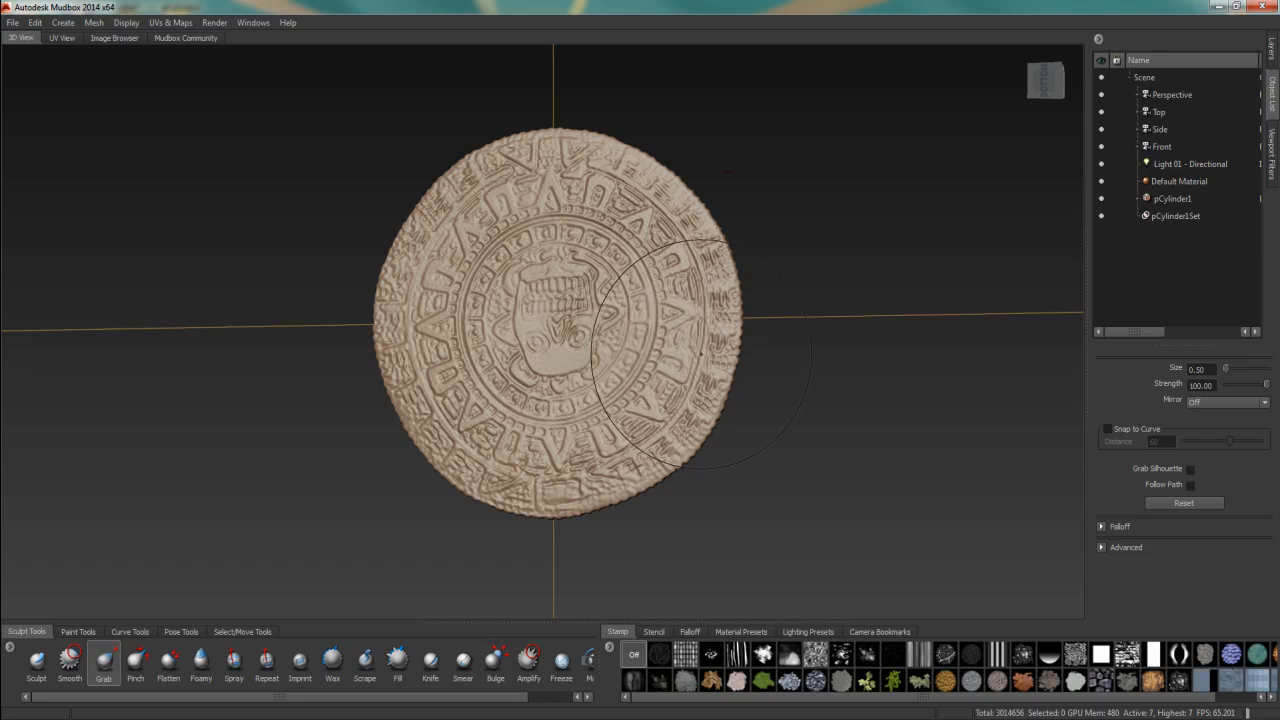
key("Page_Down")
key("Page_Down")
key("Page_Down")
key("Page_Down")
key("Page_Down")
key("Page_Down")
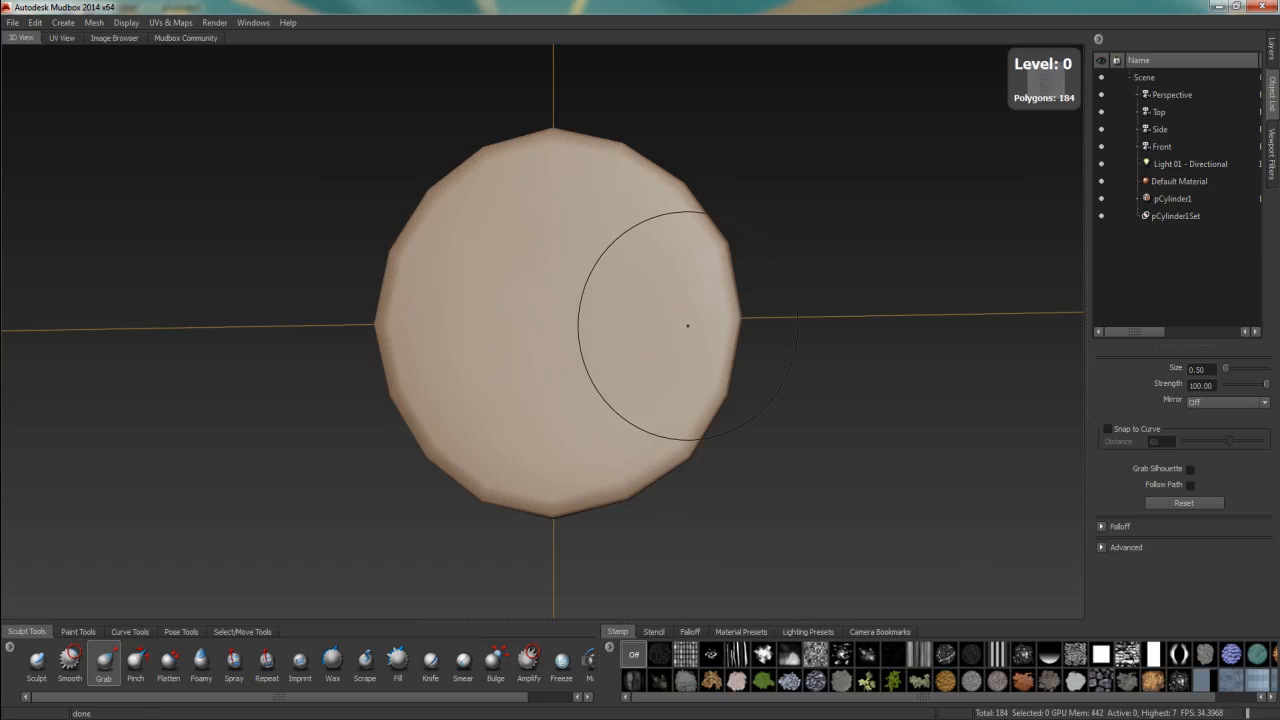
left_click_drag(611, 346, 634, 286, "alt")
Step: Create a new texture map extraction operation that generates a Normal Map
left_click(174, 23)
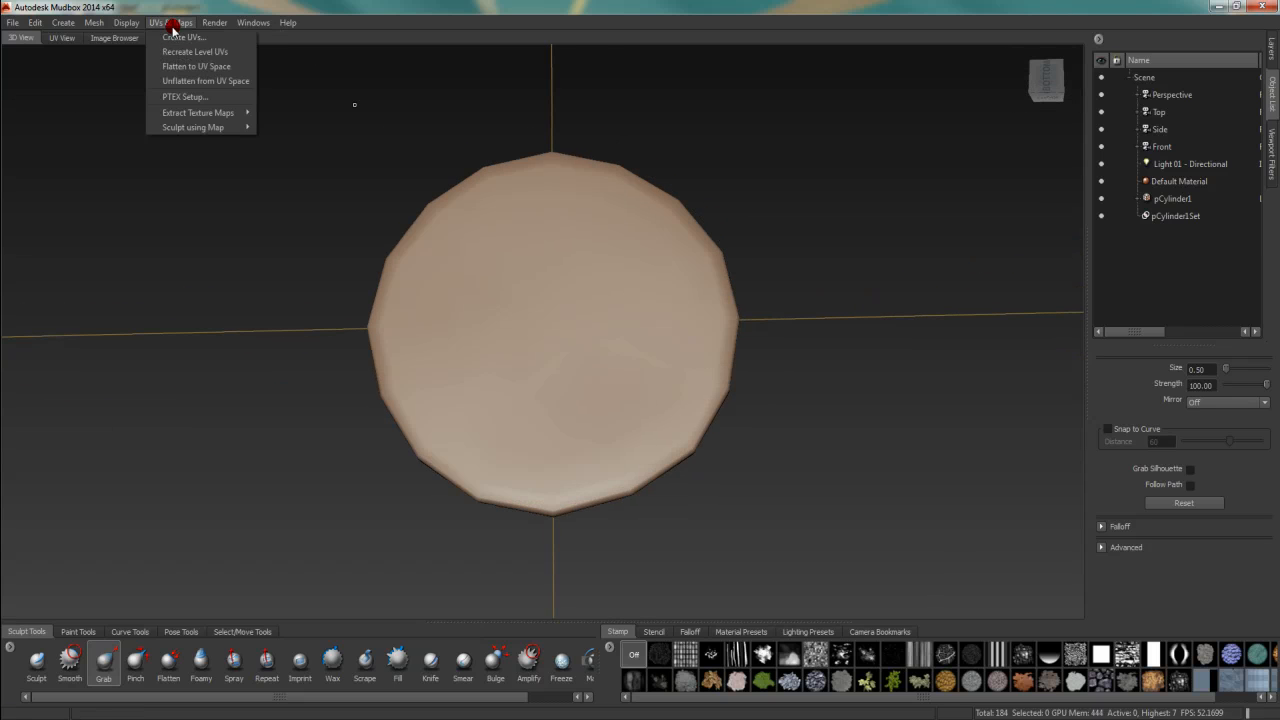
mouse_move(216, 113)
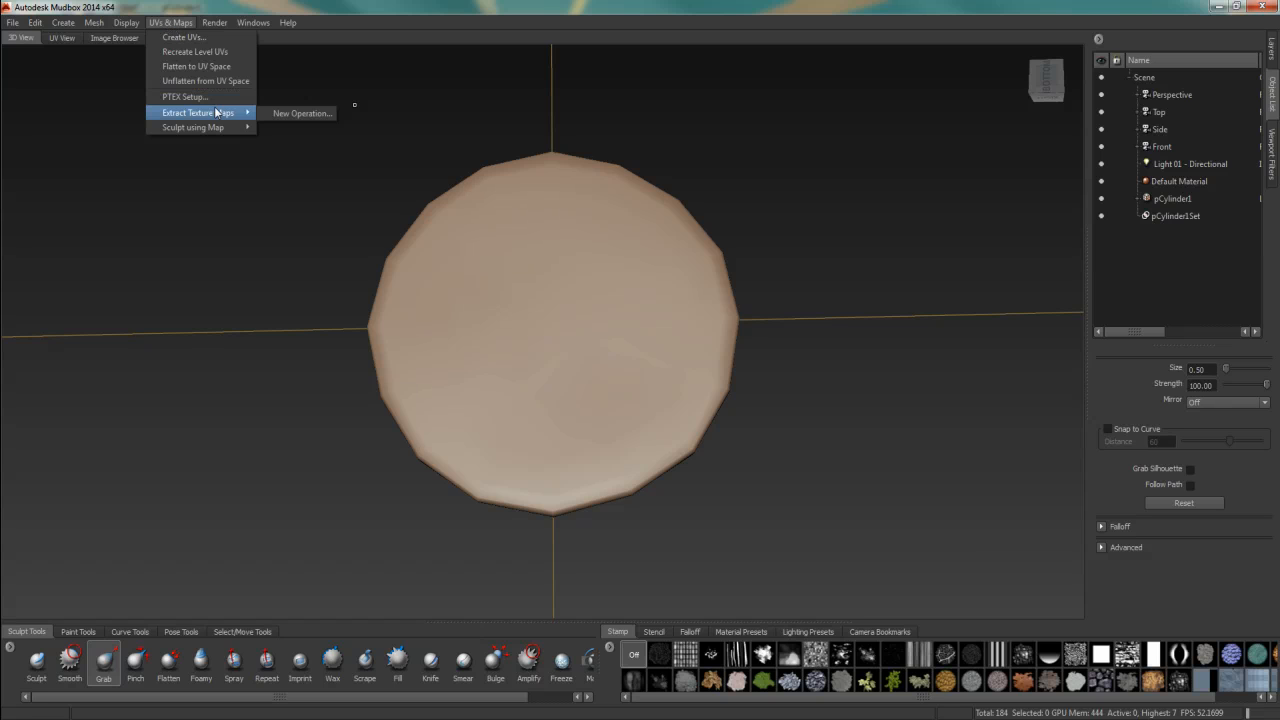
left_click(300, 113)
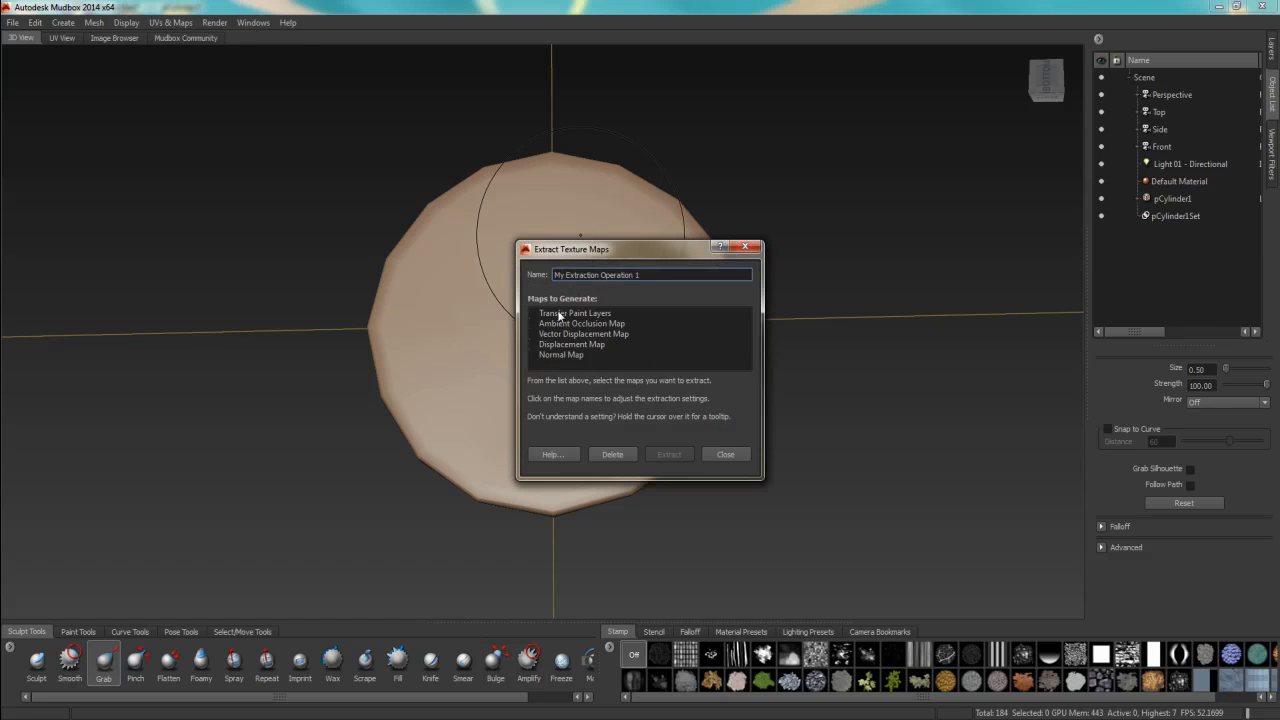
left_click(535, 355)
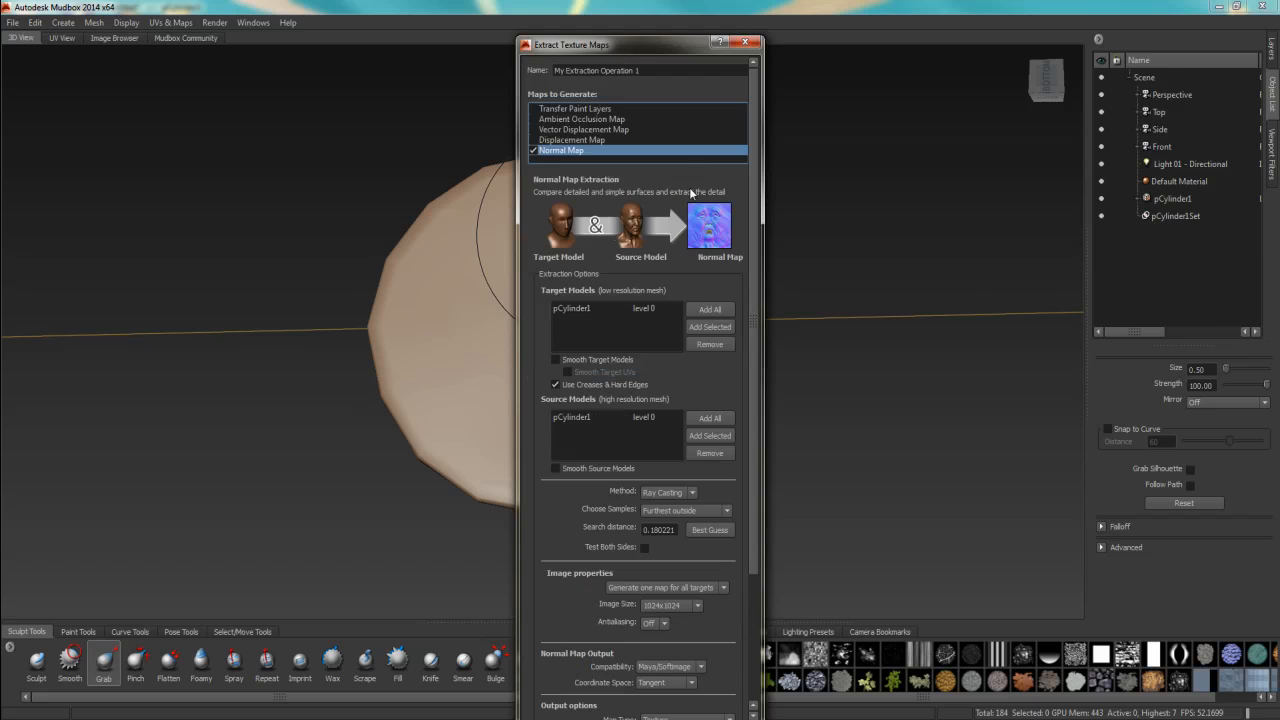
left_click_drag(657, 40, 859, 9)
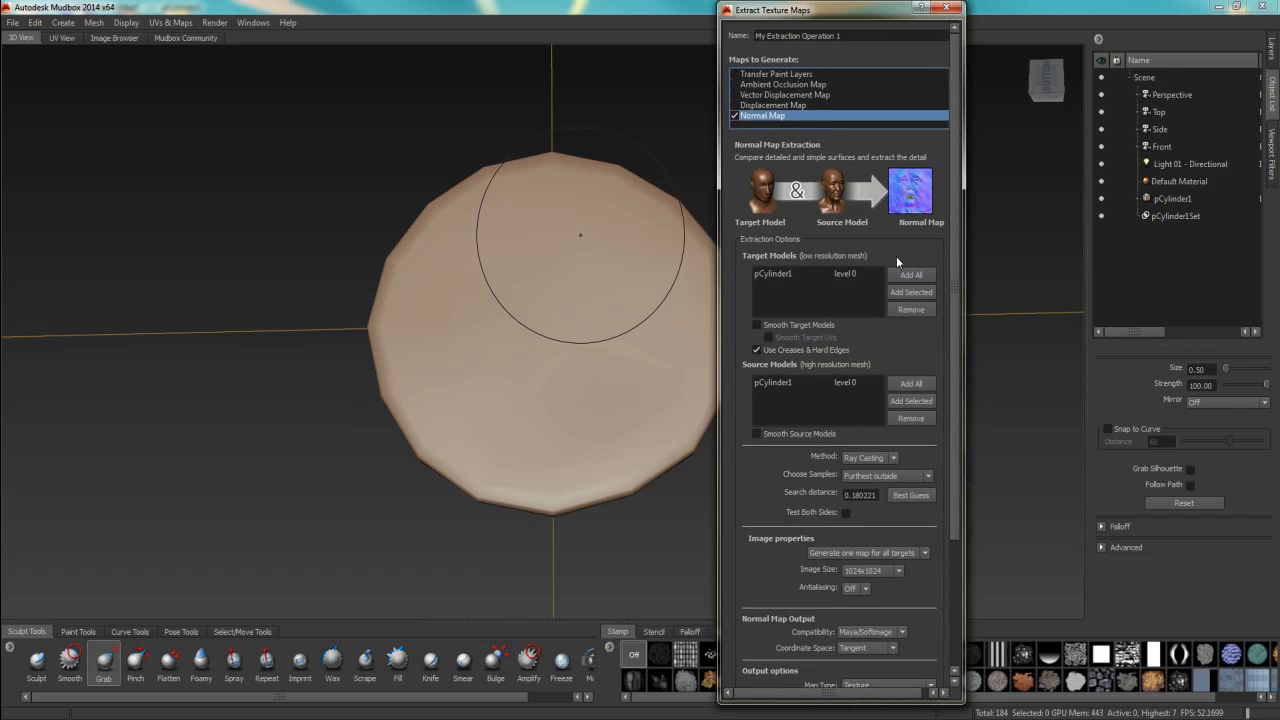
Step: Use pCylinder1 at level 0 as the target model and at level 7 as the source model
left_click(846, 275)
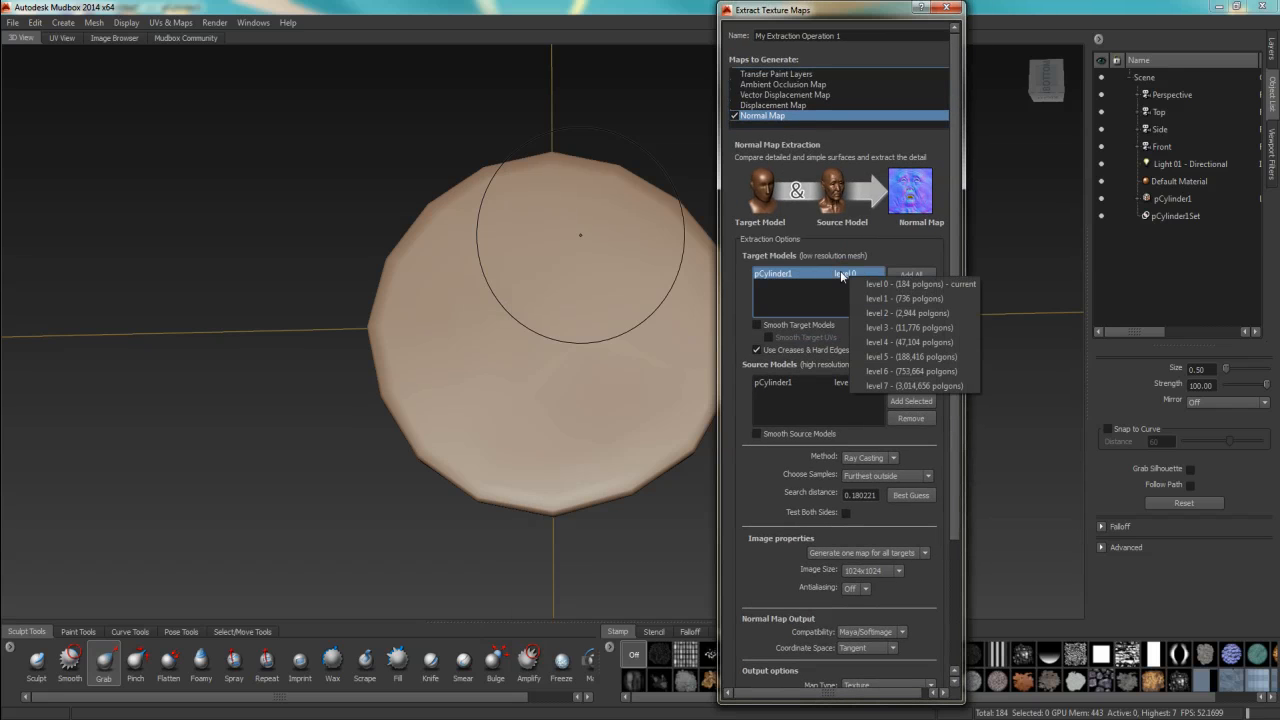
left_click(840, 271)
left_click(921, 244)
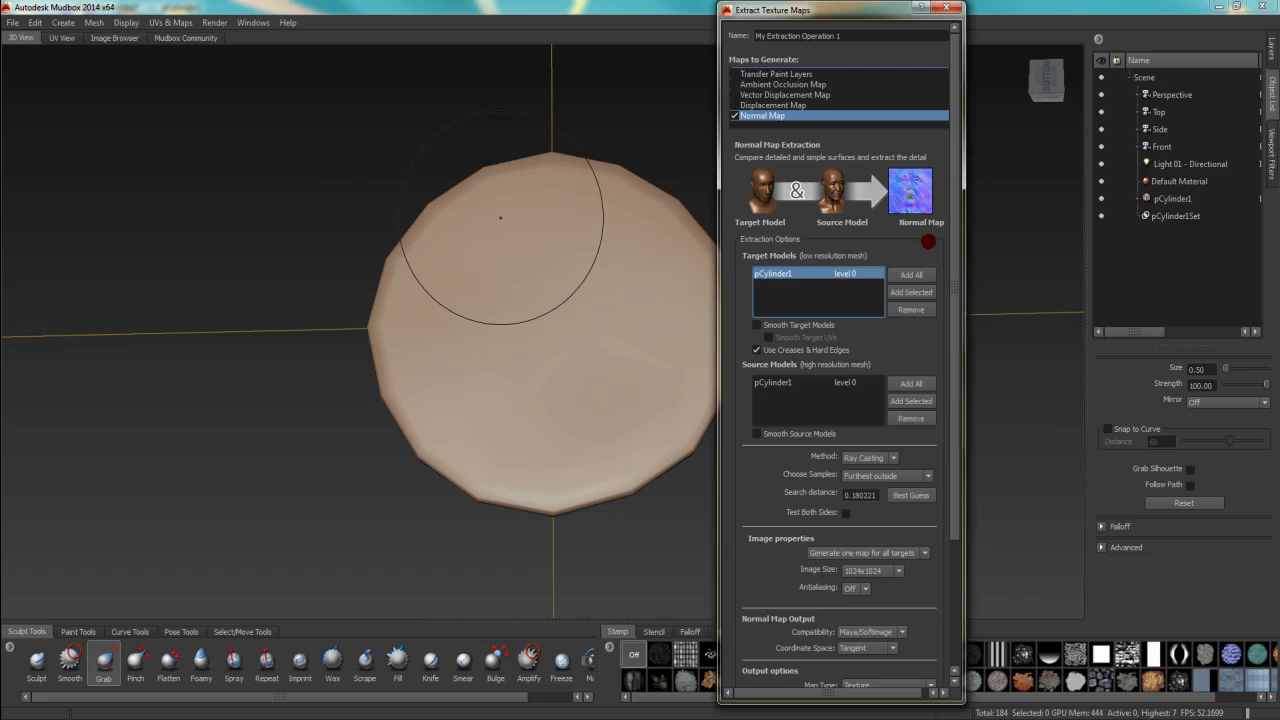
left_click(851, 383)
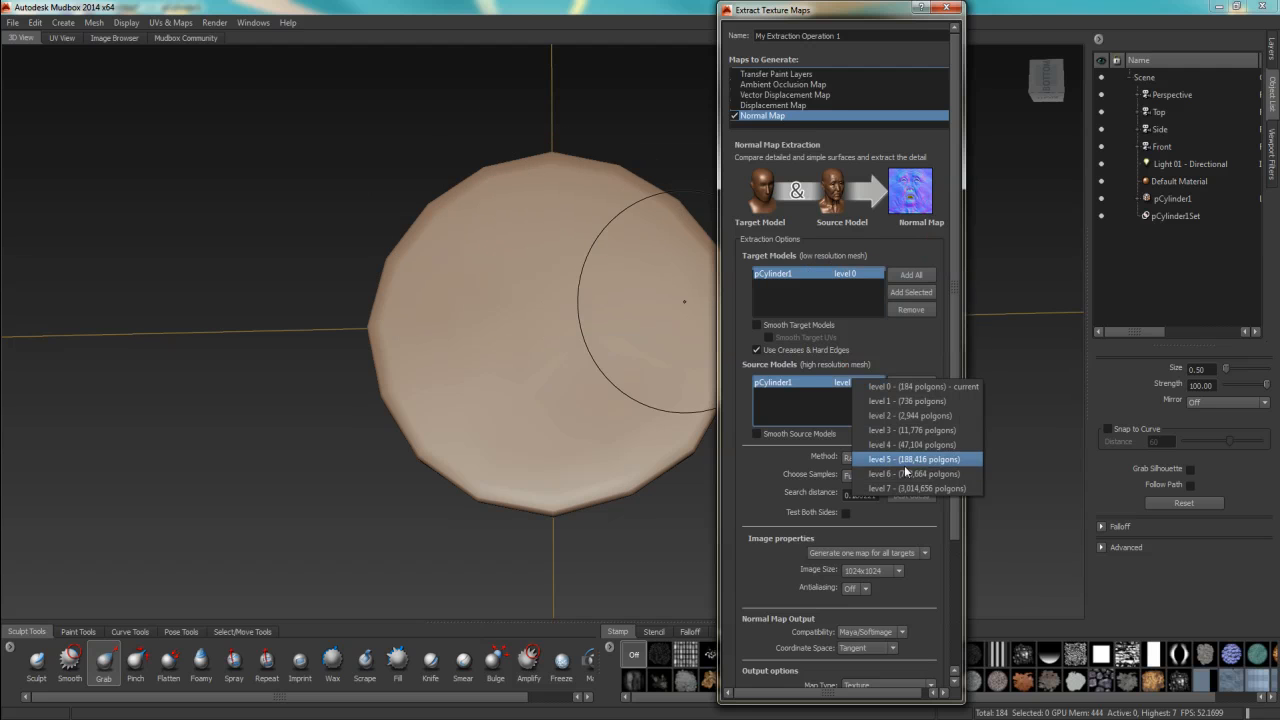
left_click(905, 488)
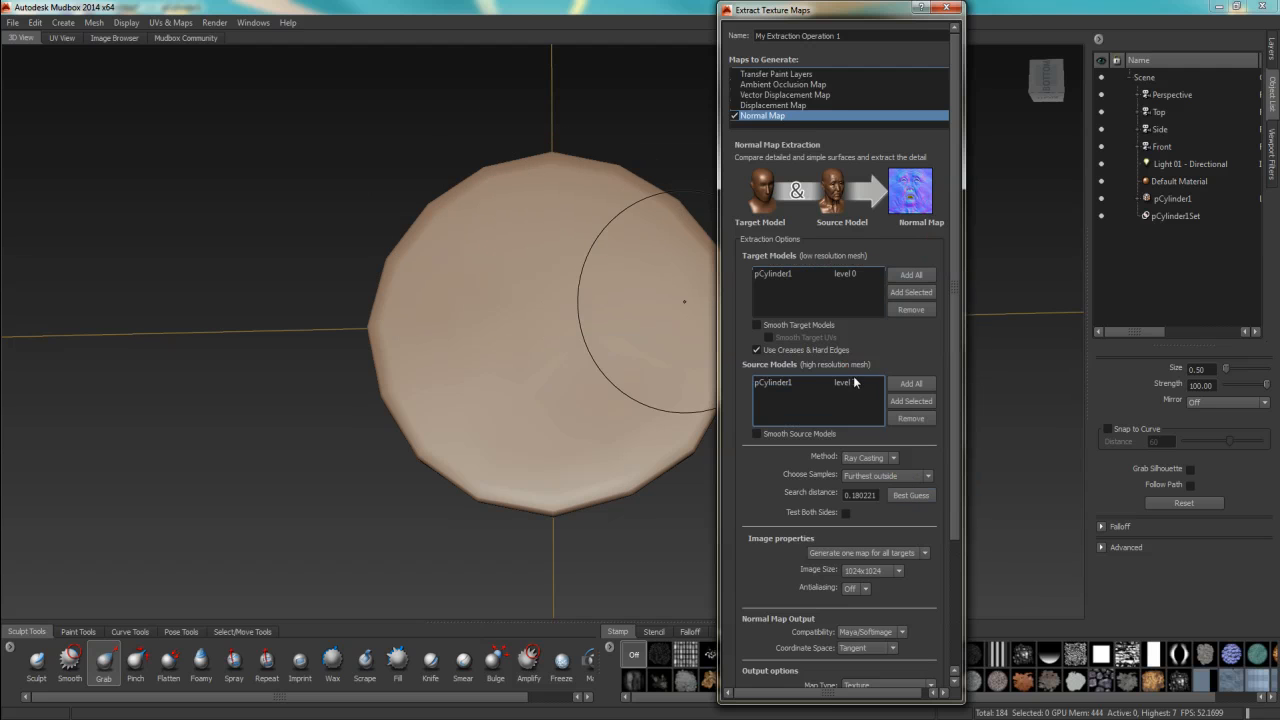
Step: Configure the normal map extraction with the Subdivision method, 2X antialiasing and 16-bit channels
left_click(866, 456)
left_click(870, 465)
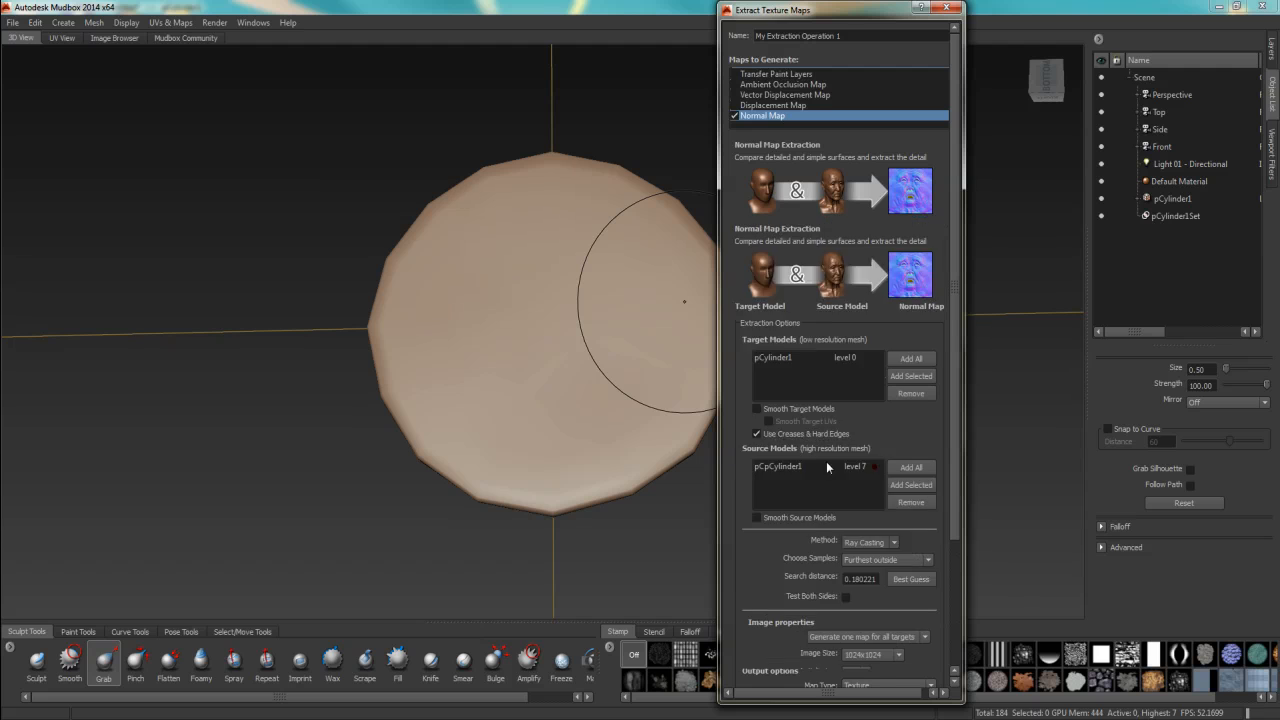
left_click_drag(953, 491, 948, 536)
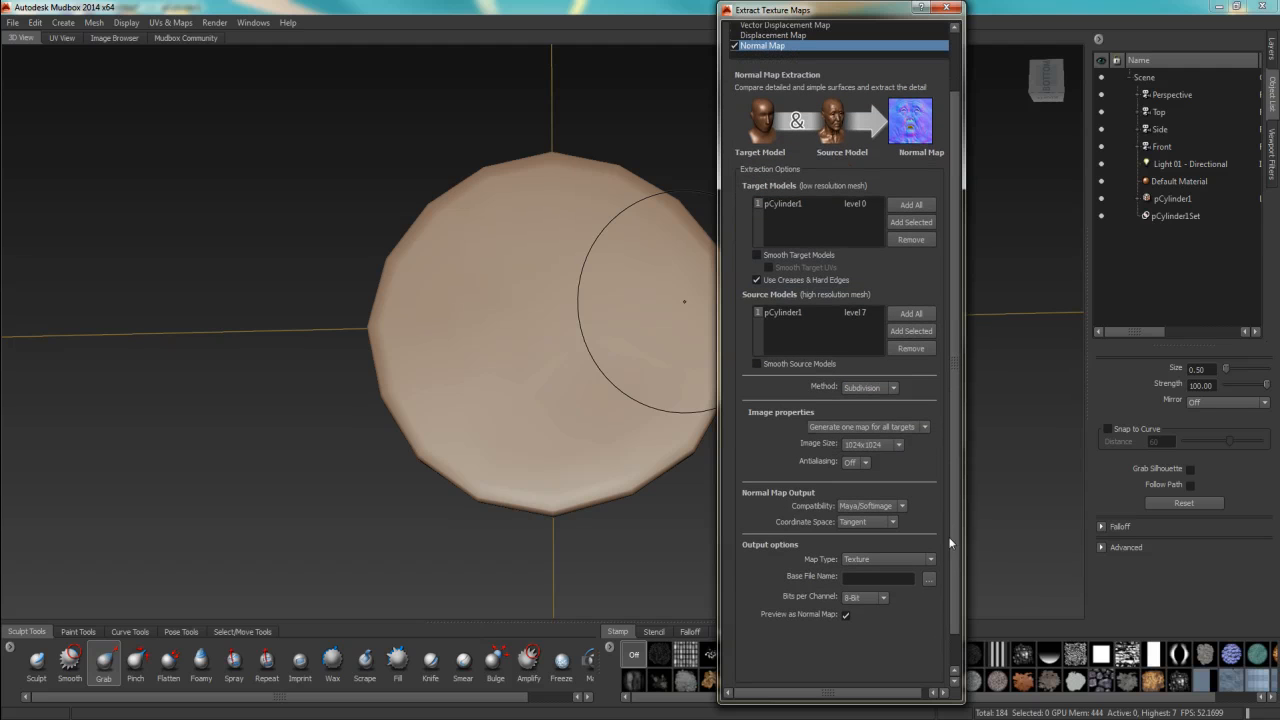
left_click(856, 462)
left_click(857, 478)
mouse_move(842, 528)
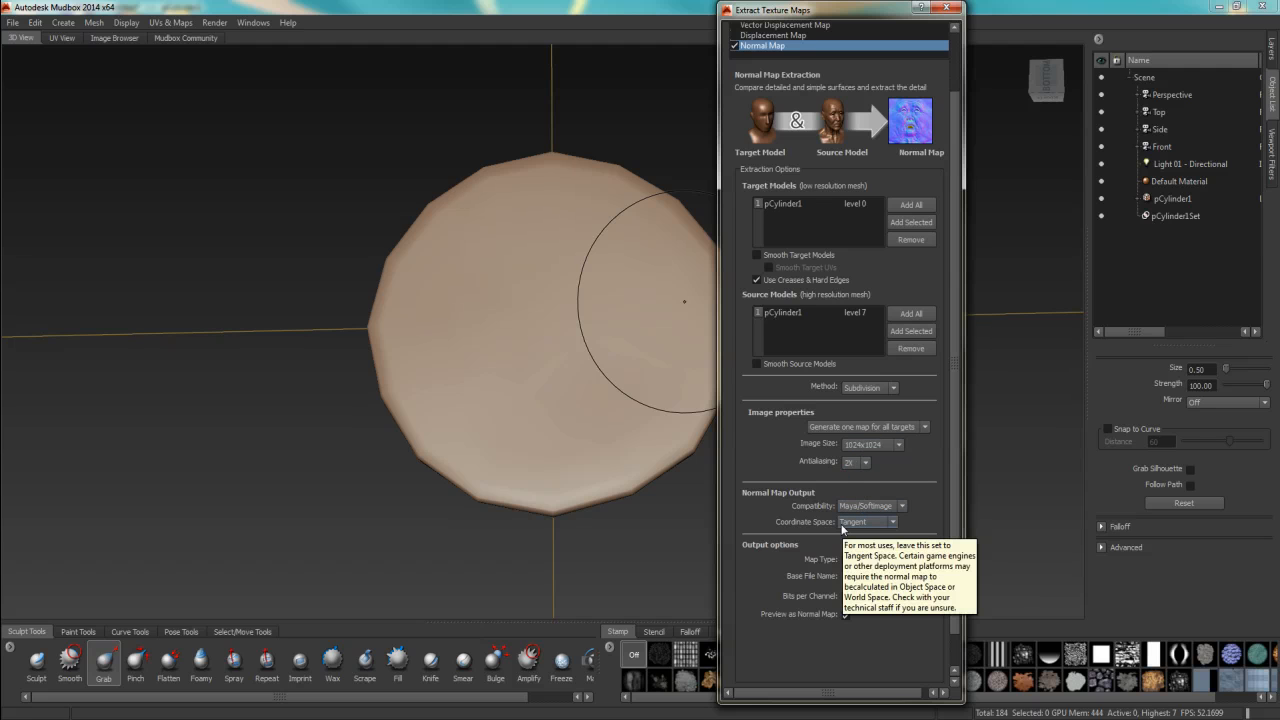
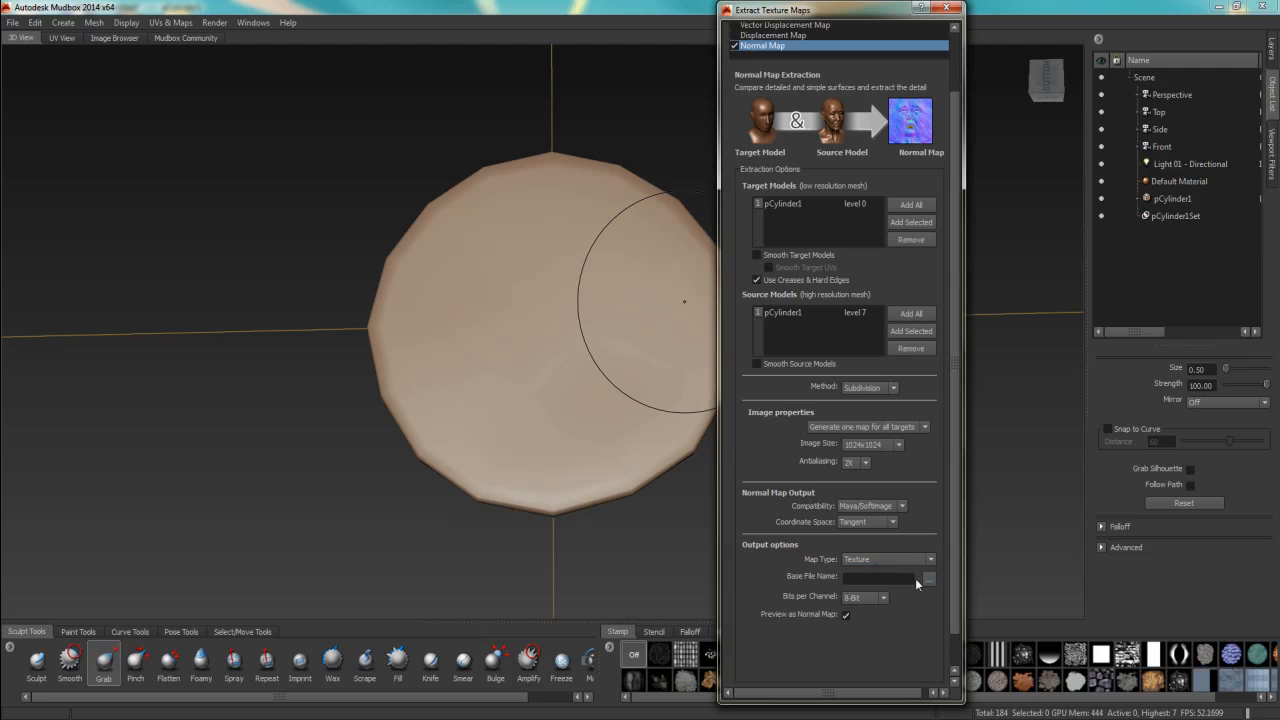
left_click(864, 597)
left_click(866, 621)
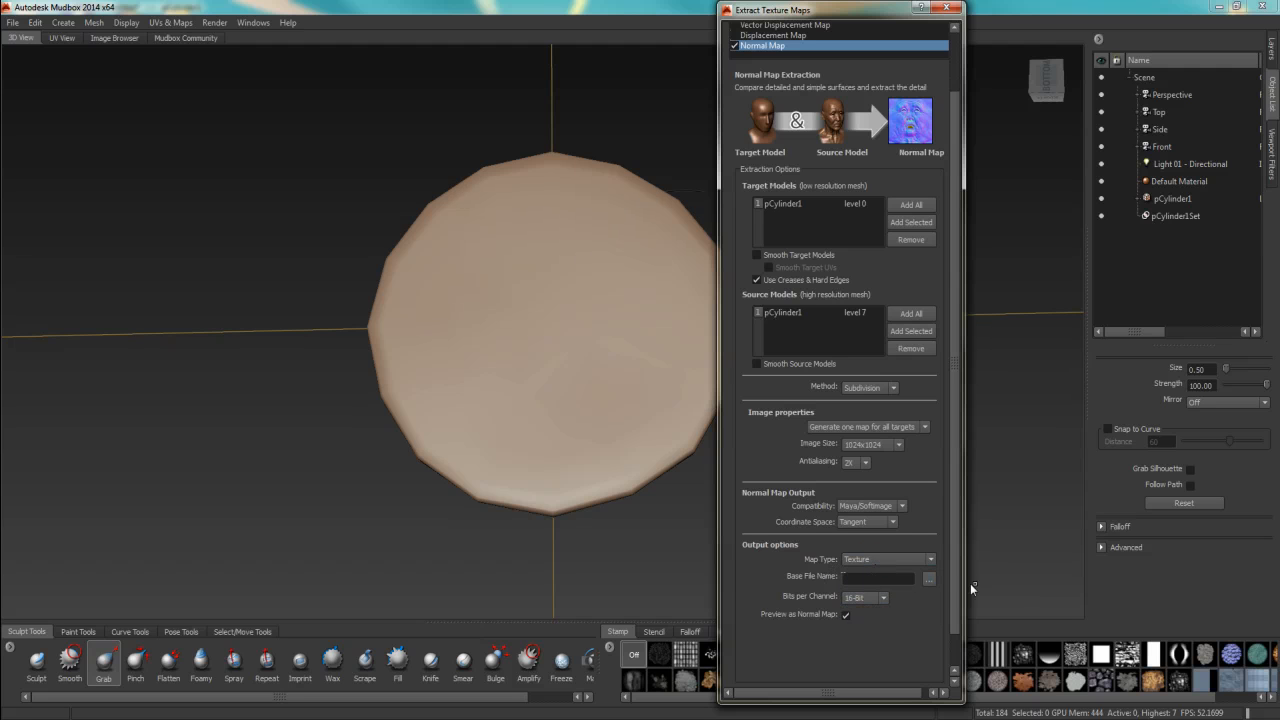
Step: Set the output file to coin_normal_map in the coin_tute texture_map folder, as TIFF [16 bit Integer, RGBA]
left_click(929, 579)
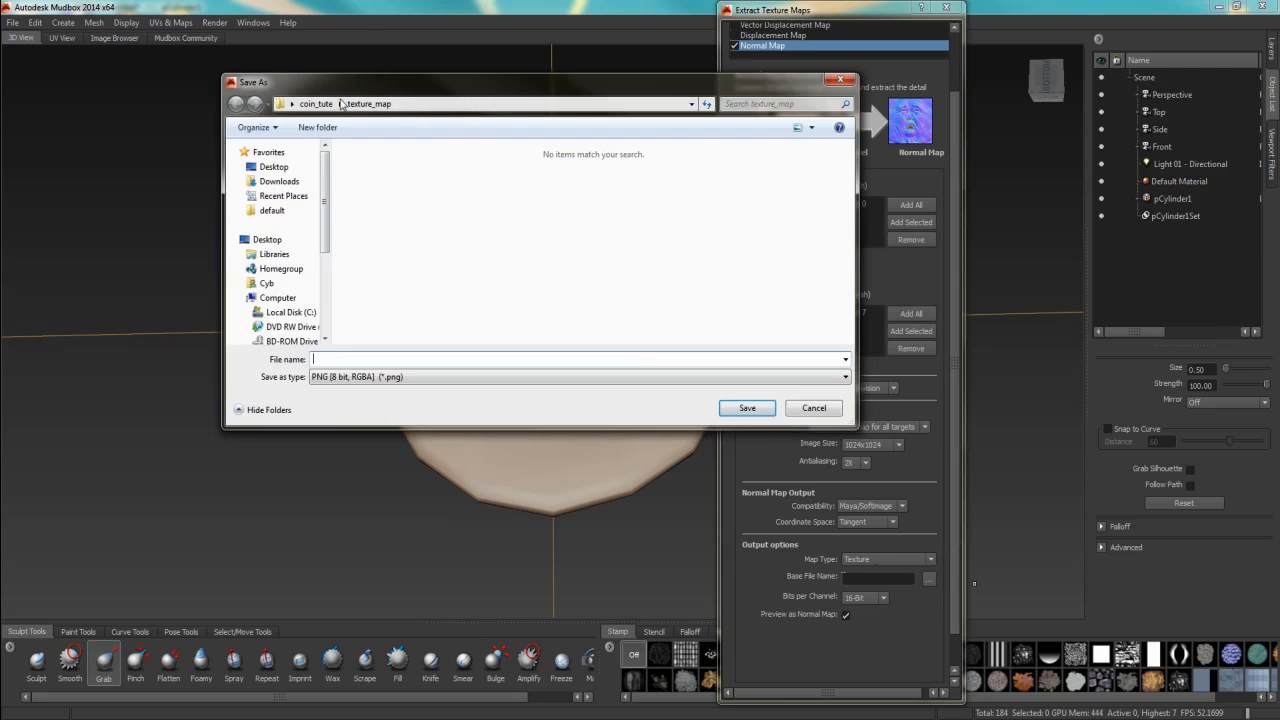
left_click(316, 104)
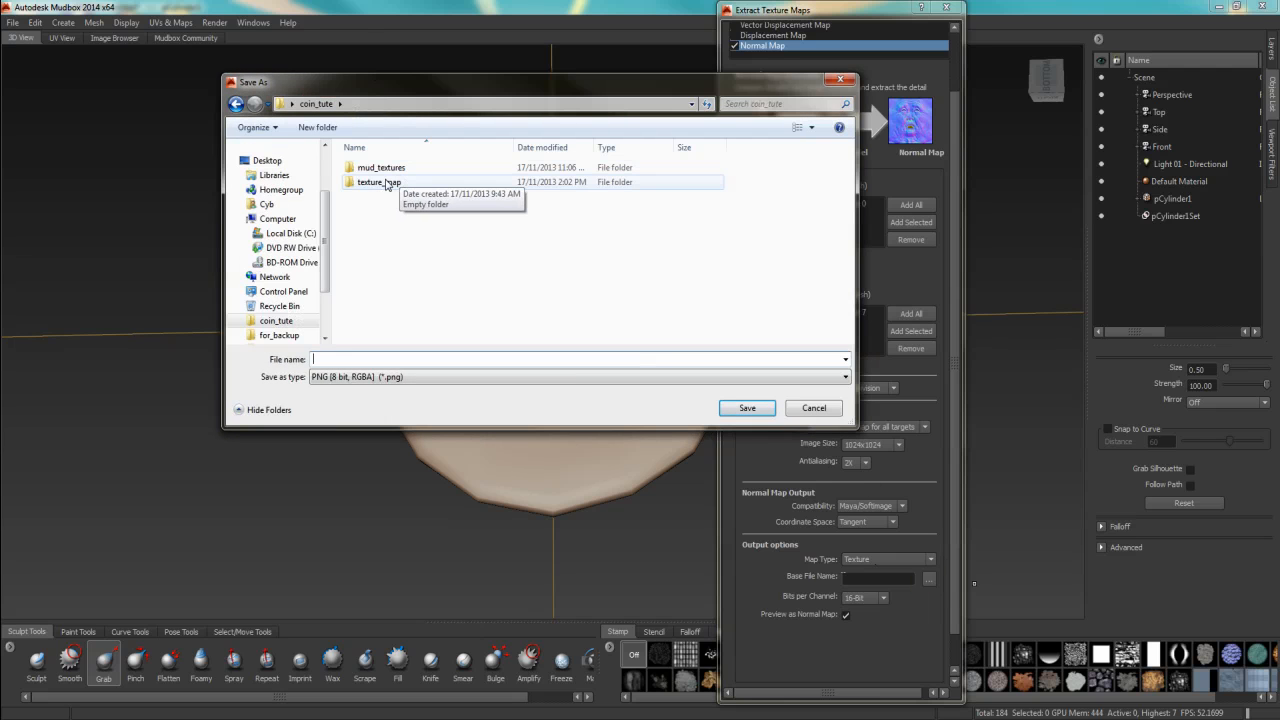
double_click(385, 184)
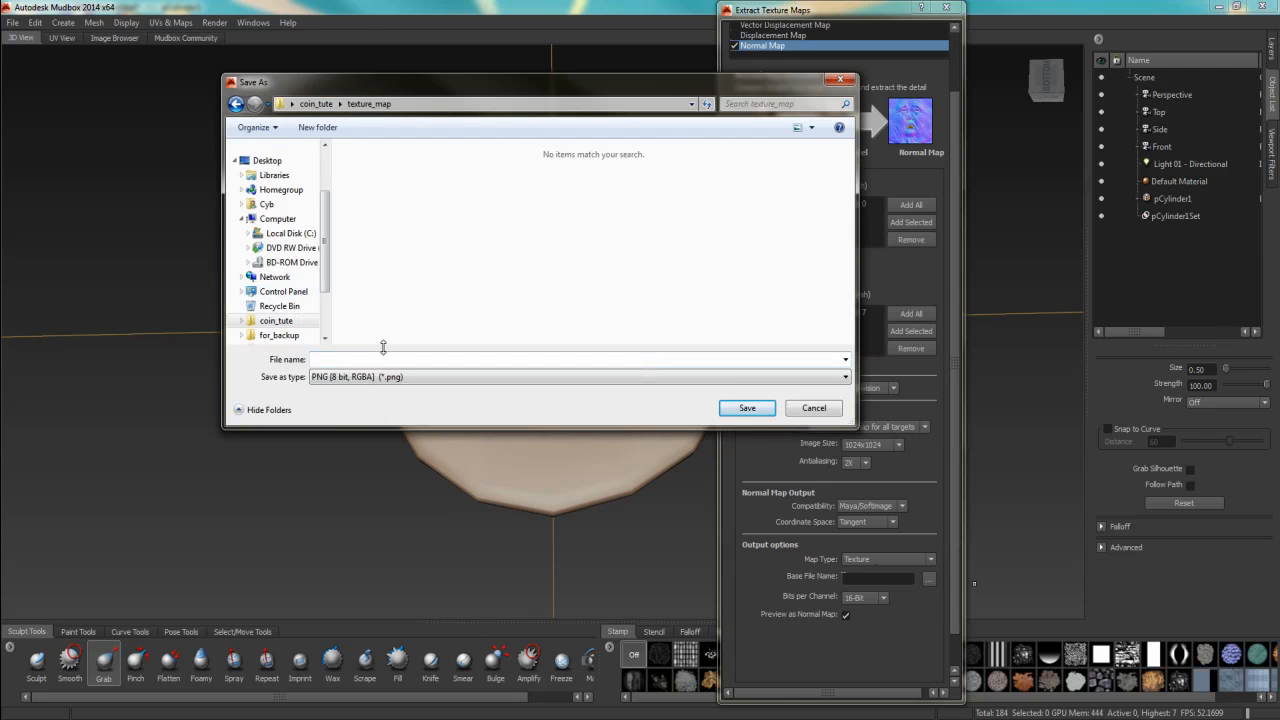
left_click(380, 377)
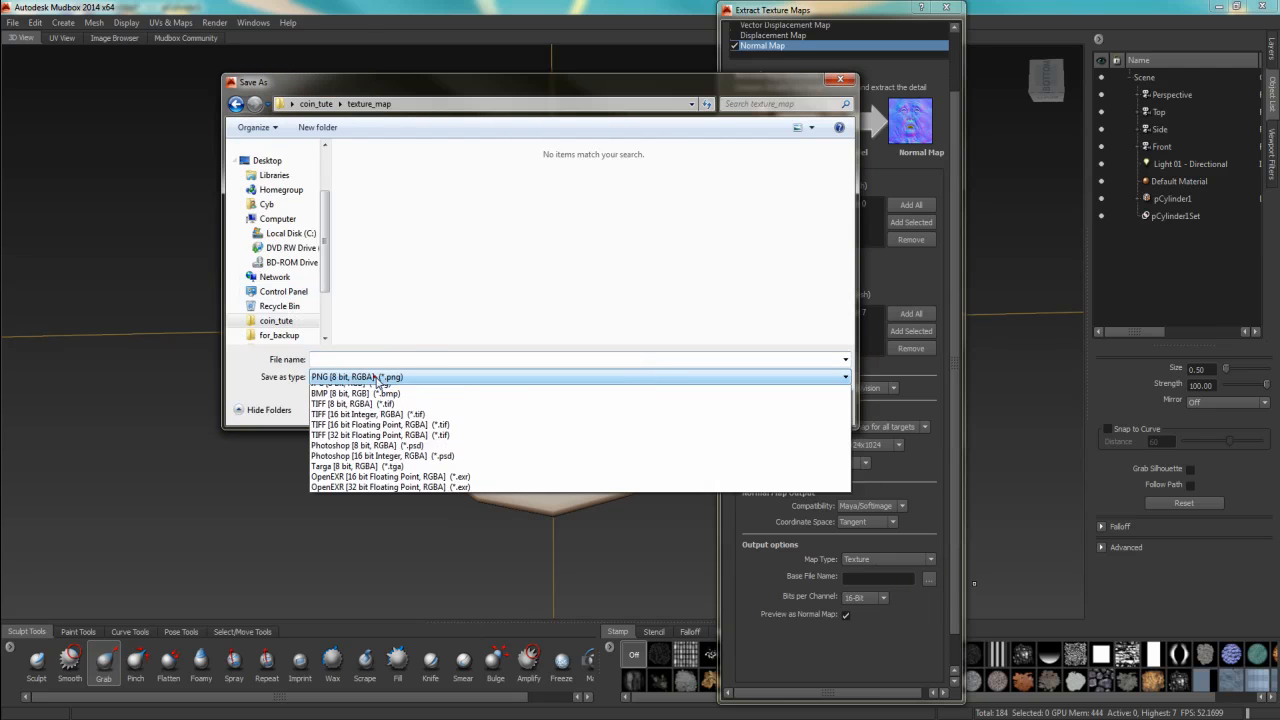
left_click(405, 432)
left_click(362, 358)
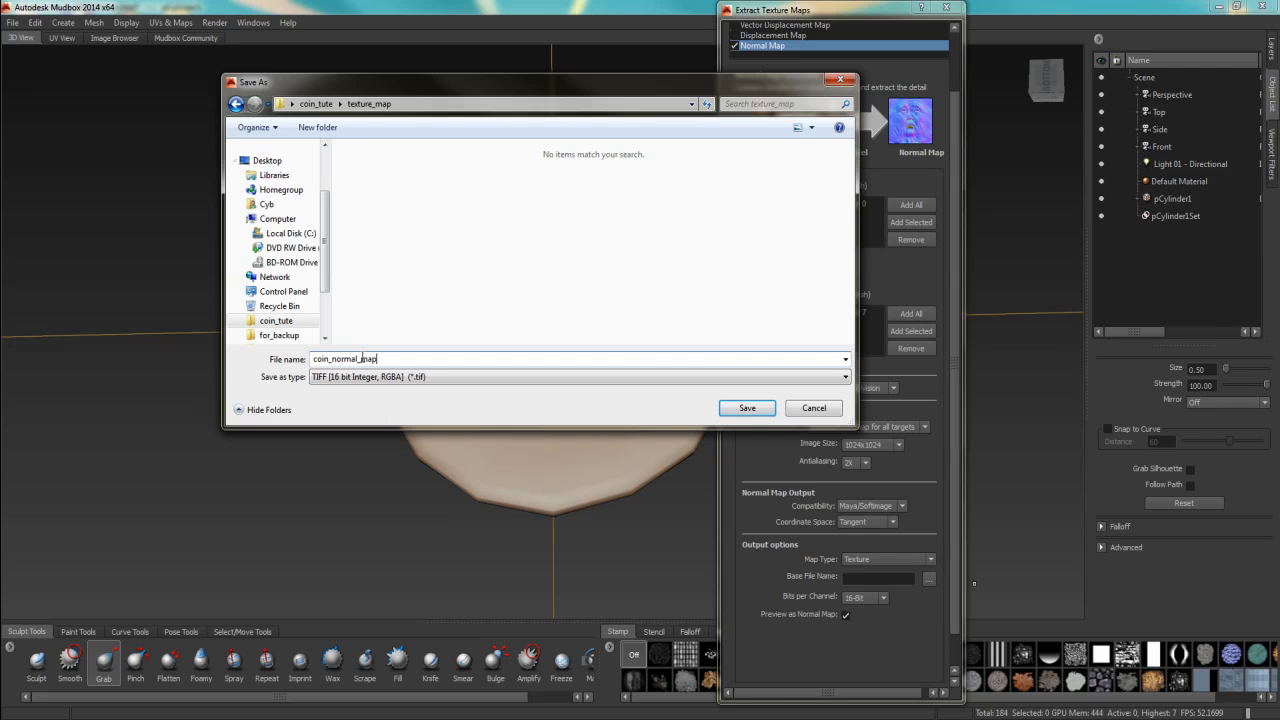
type("coin_normal_map")
key("Return")
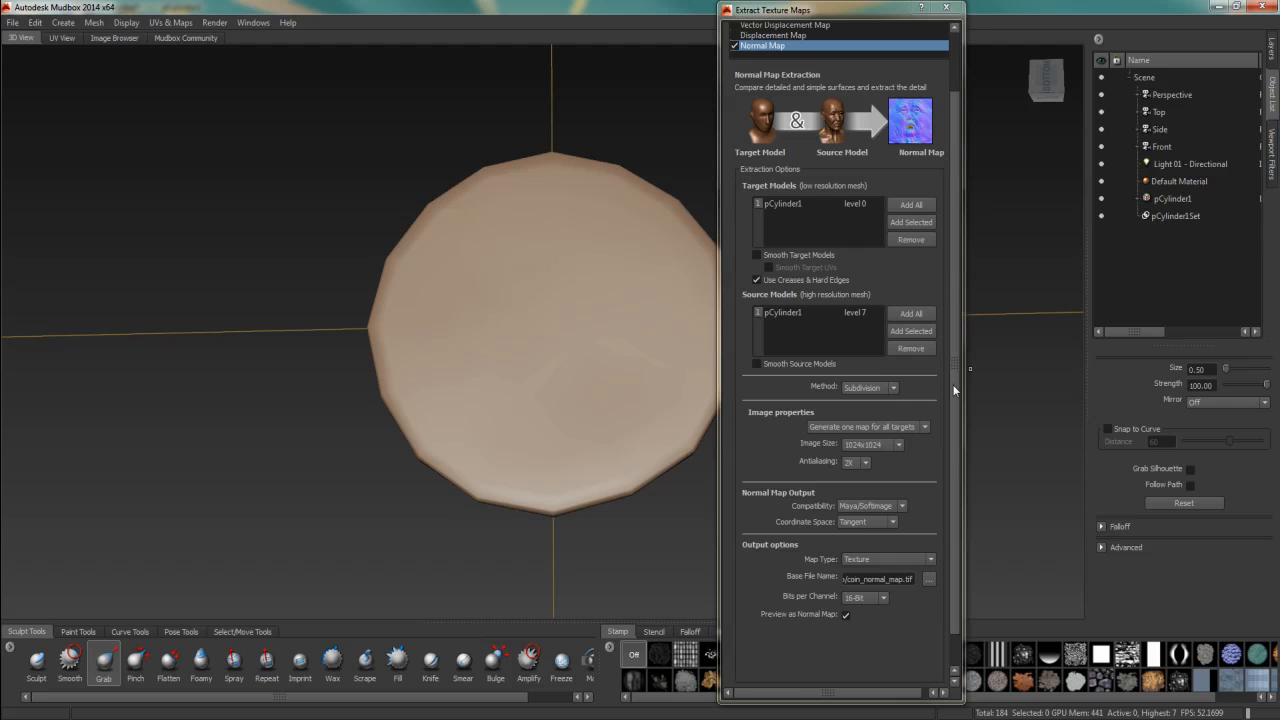
Step: Run the normal map extraction and dismiss the completion message
scroll(954, 390, "down", 2)
left_click(869, 667)
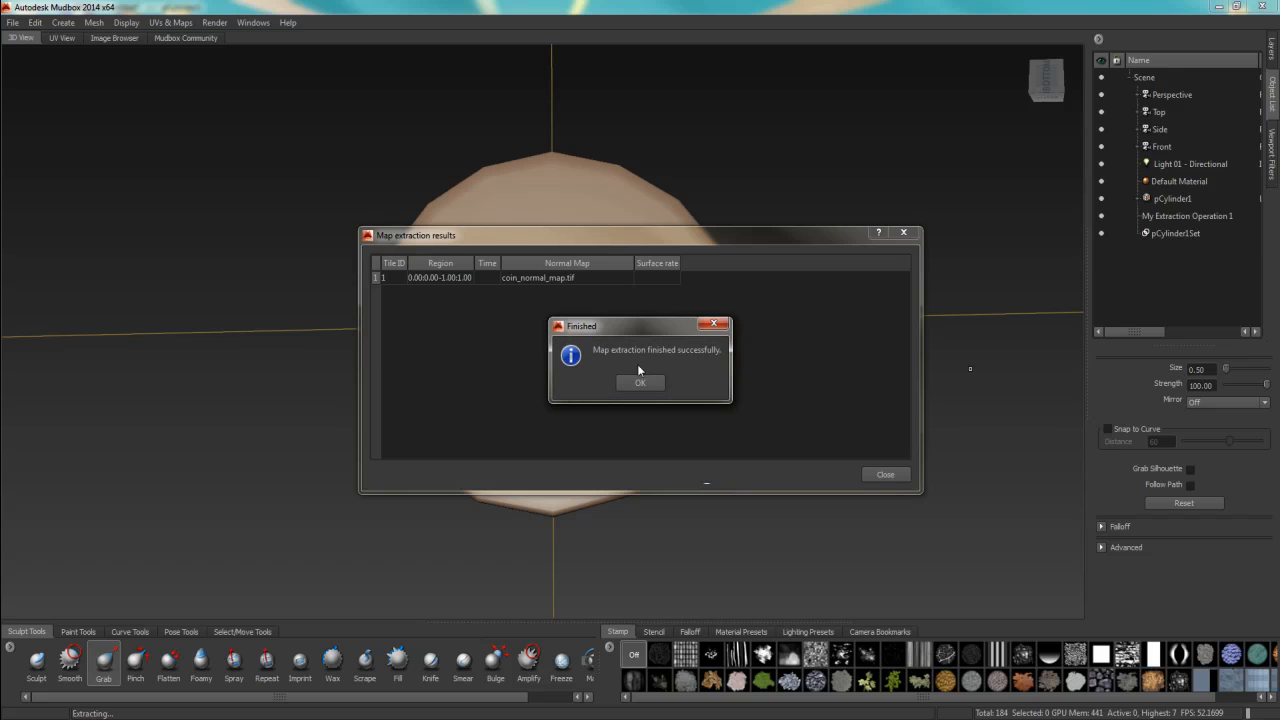
left_click_drag(655, 335, 582, 302)
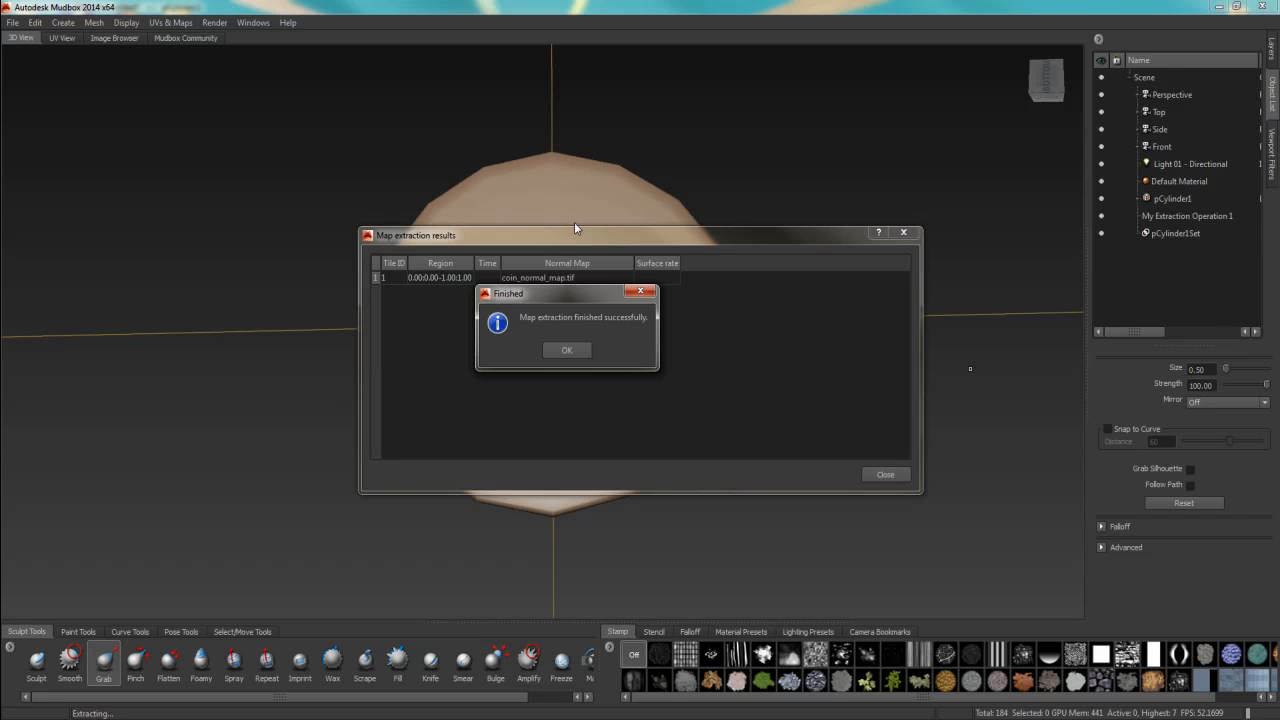
left_click_drag(551, 291, 597, 279)
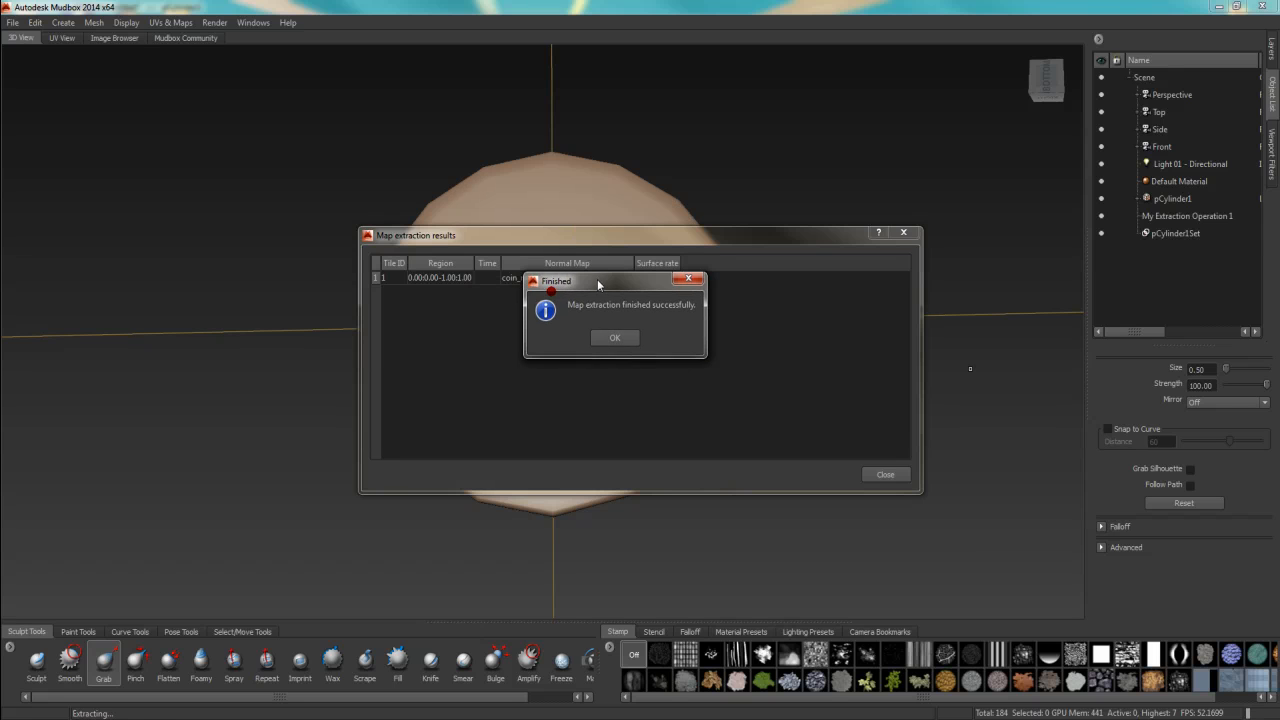
left_click(614, 338)
Step: Review the Normal Map settings of My Extraction Operation 1, and close them along with the extraction results
left_click(170, 22)
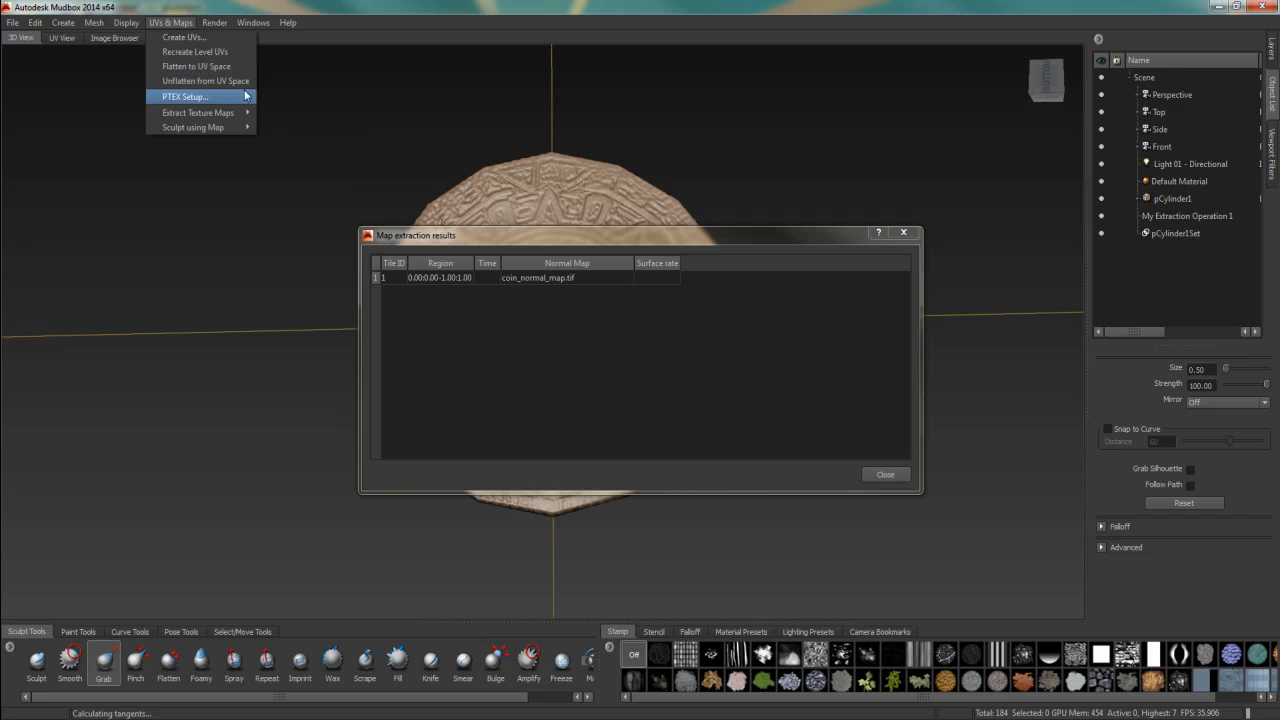
mouse_move(235, 114)
left_click(316, 113)
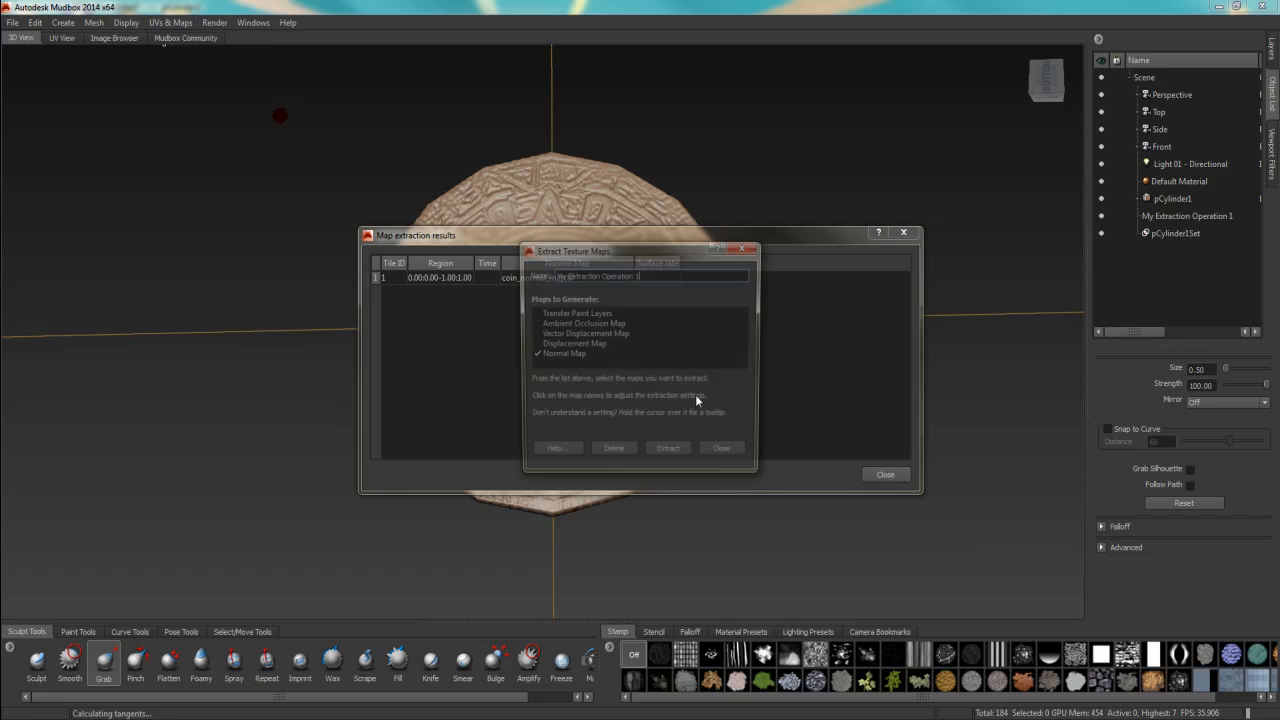
left_click(555, 353)
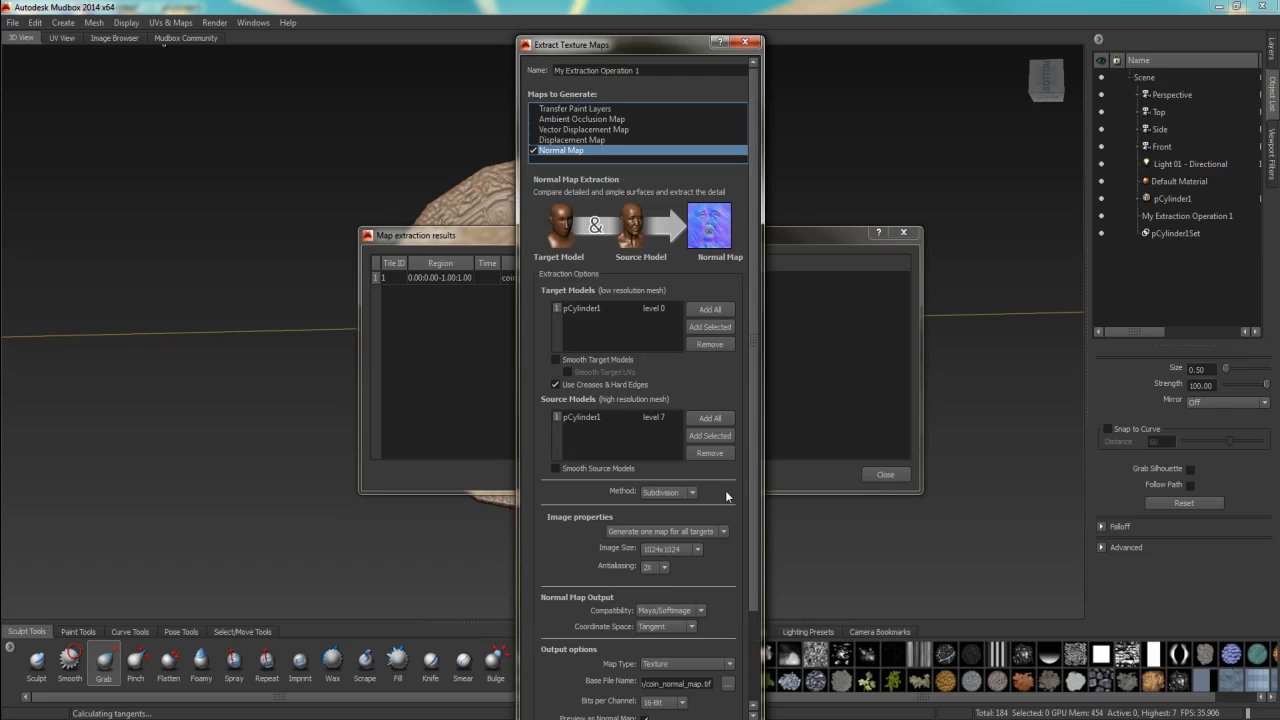
left_click(750, 43)
left_click(903, 232)
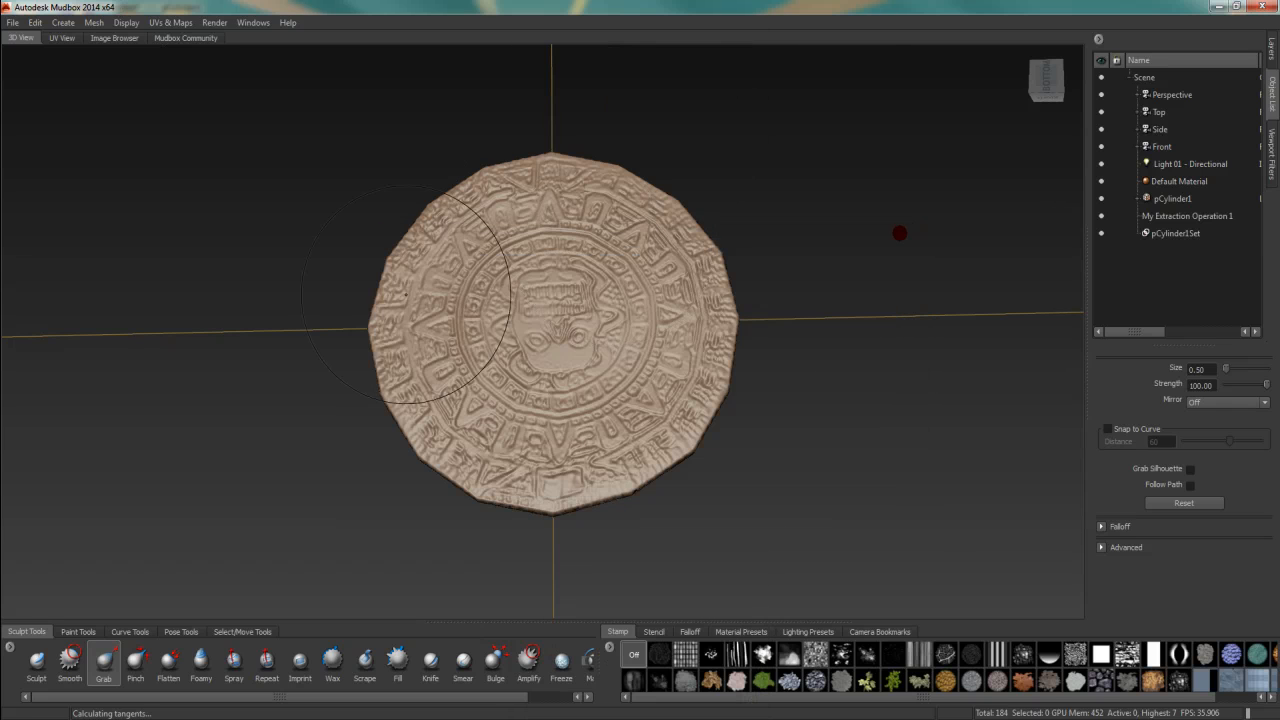
Step: Switch to the coin_tute folder in Windows Explorer and view the coin_normal_map image from texture_map
mouse_move(240, 708)
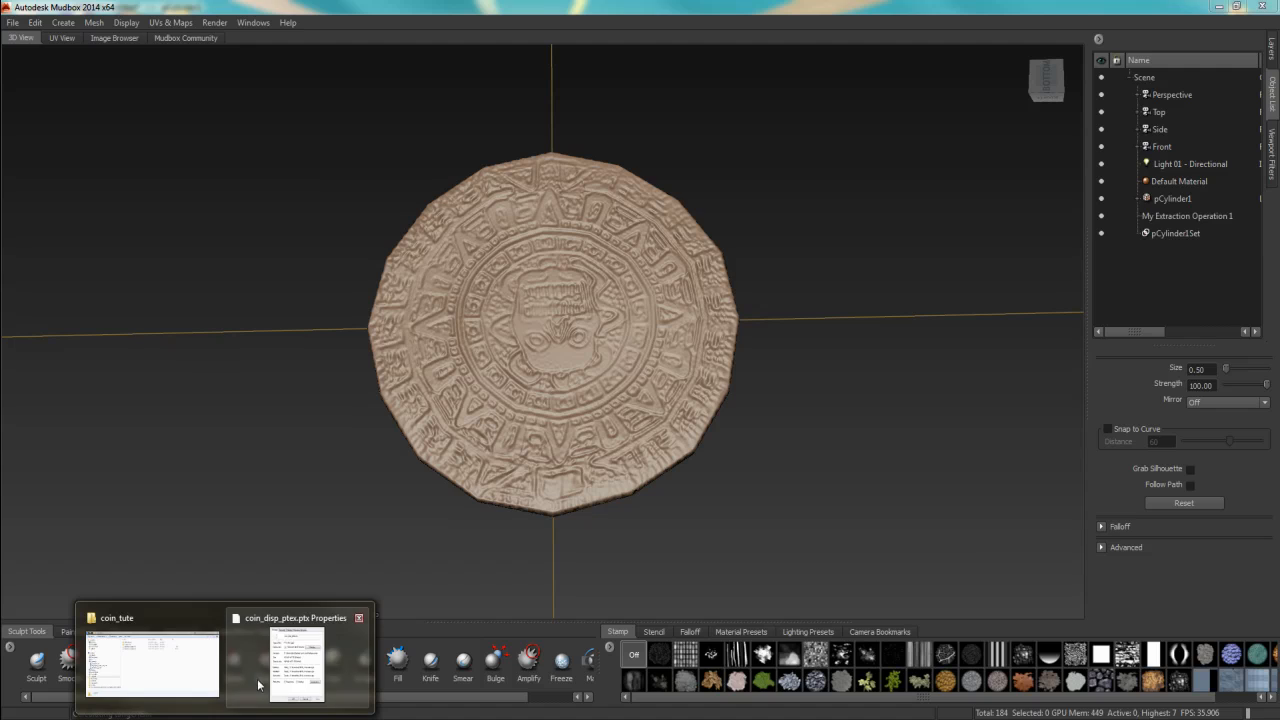
left_click(140, 676)
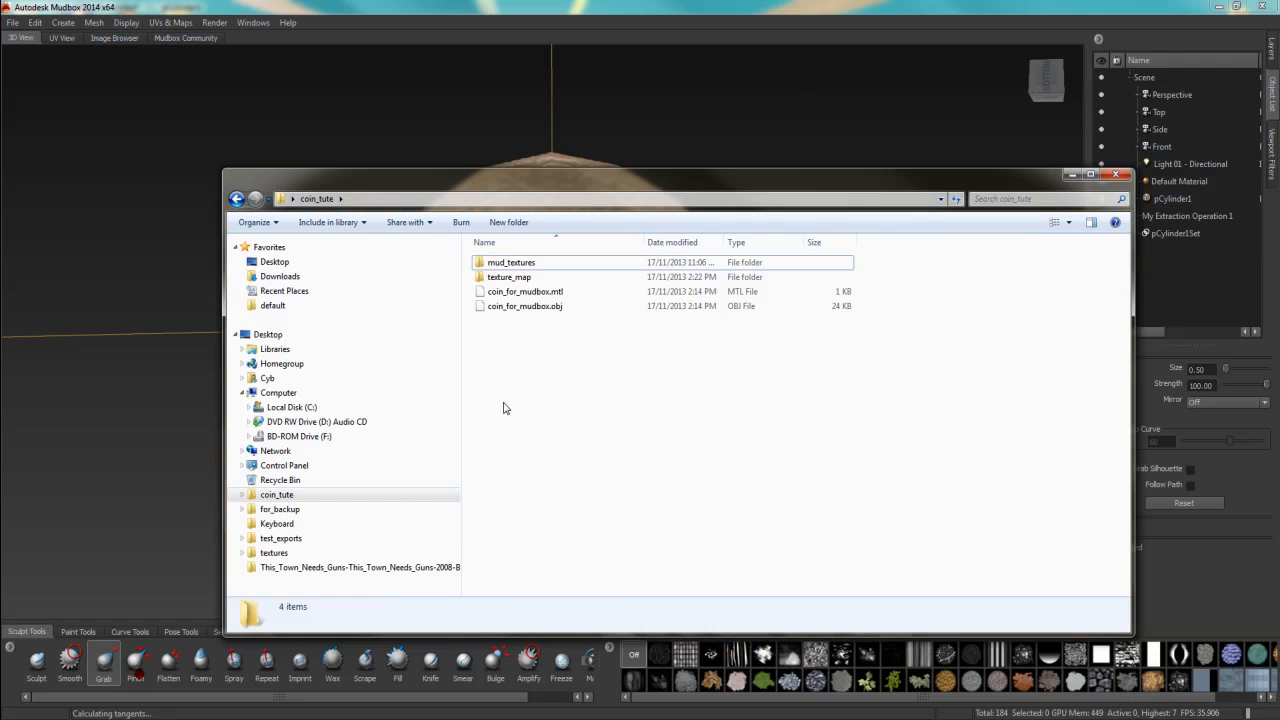
double_click(510, 278)
left_click(509, 287)
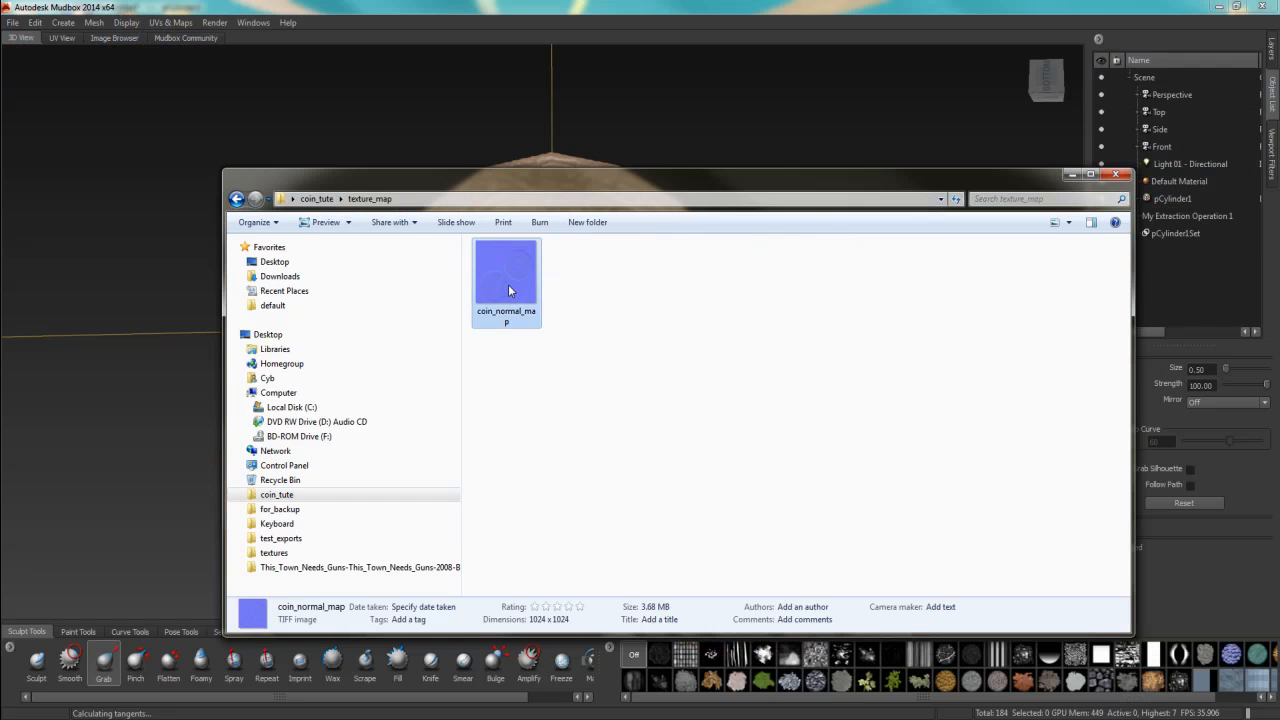
double_click(508, 287)
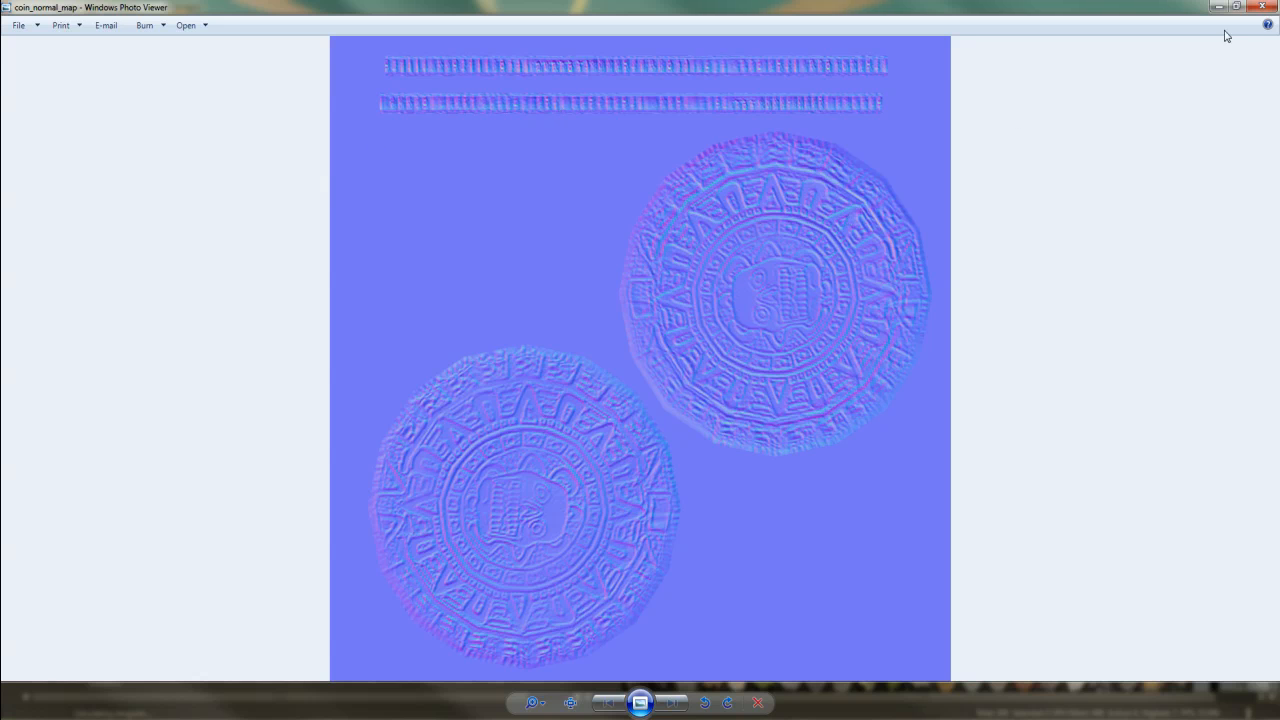
left_click(1262, 6)
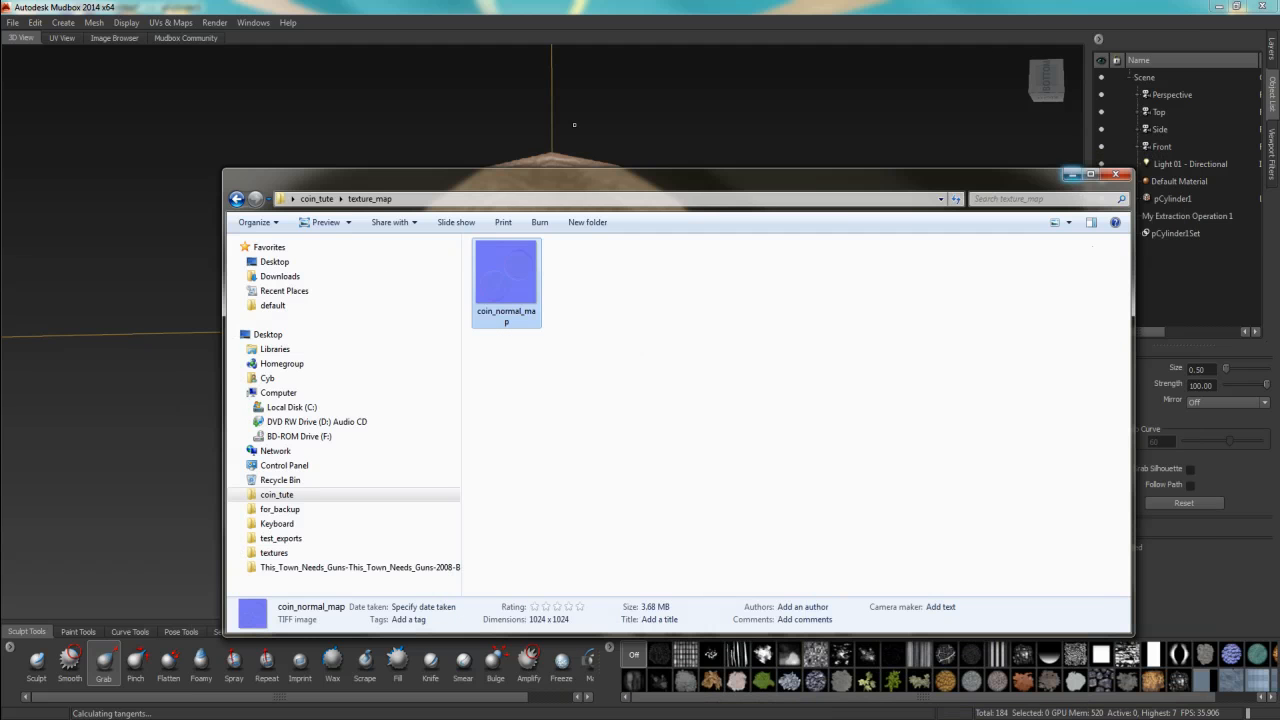
Step: Minimize the folder window, set the coin in Mudbox to its lowest subdivision level, and expand the levels of pCylinder1
left_click(1072, 174)
scroll(634, 362, "down", 3)
left_click_drag(612, 346, 626, 340, "alt")
right_click_drag(626, 340, 699, 411, "alt")
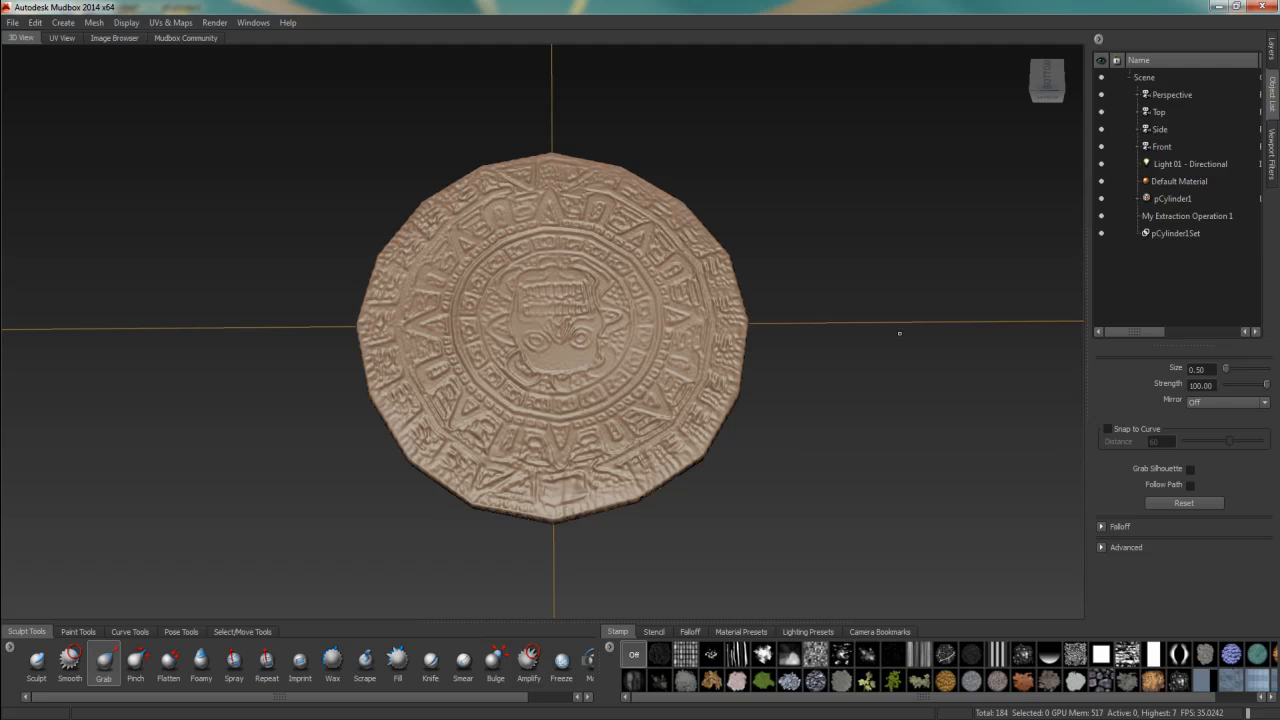
key("Page_Down")
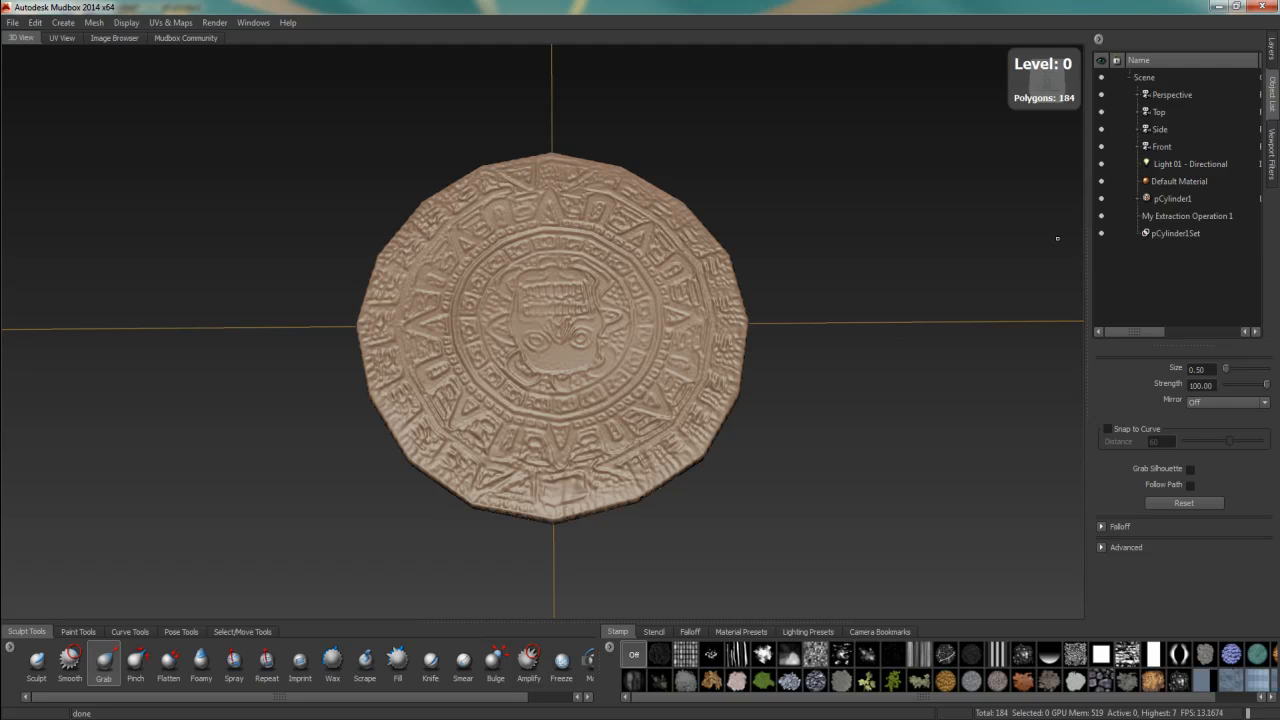
left_click(1136, 196)
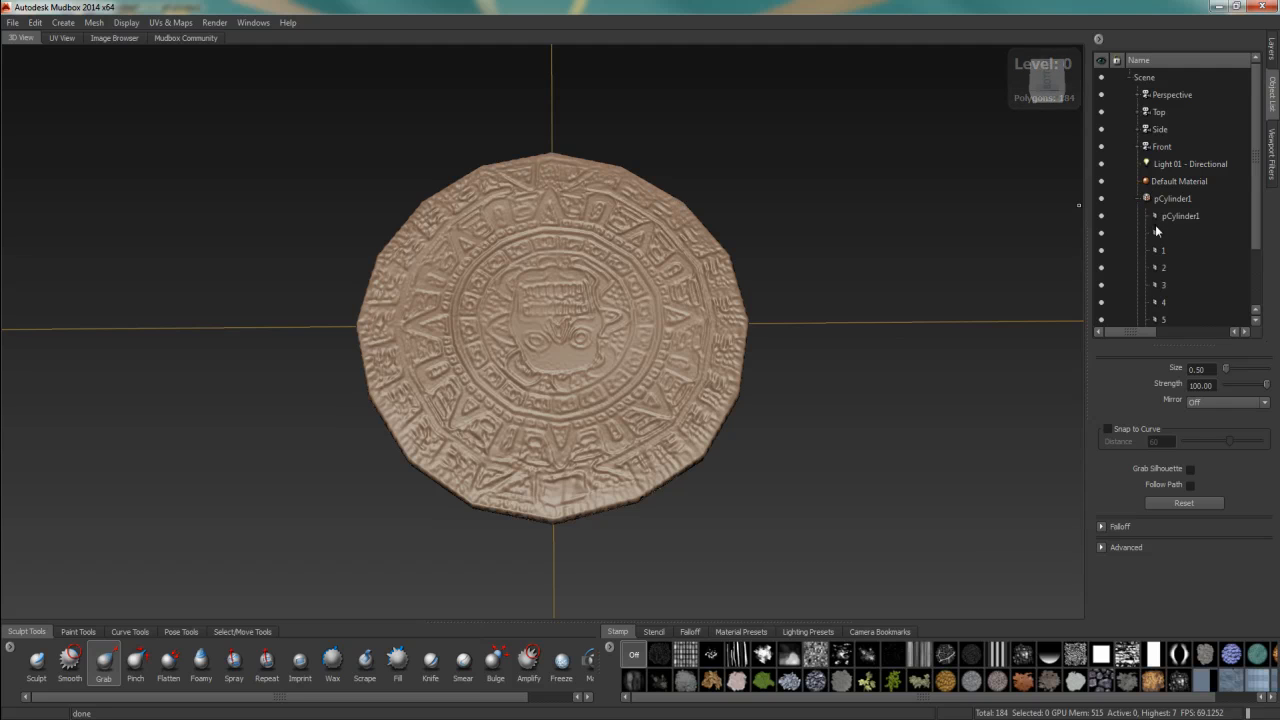
Step: Try exporting the entry just above level 1 under pCylinder1 to the coin_tute folder as the OBJ file coin_from_mudbox
left_click(1168, 233)
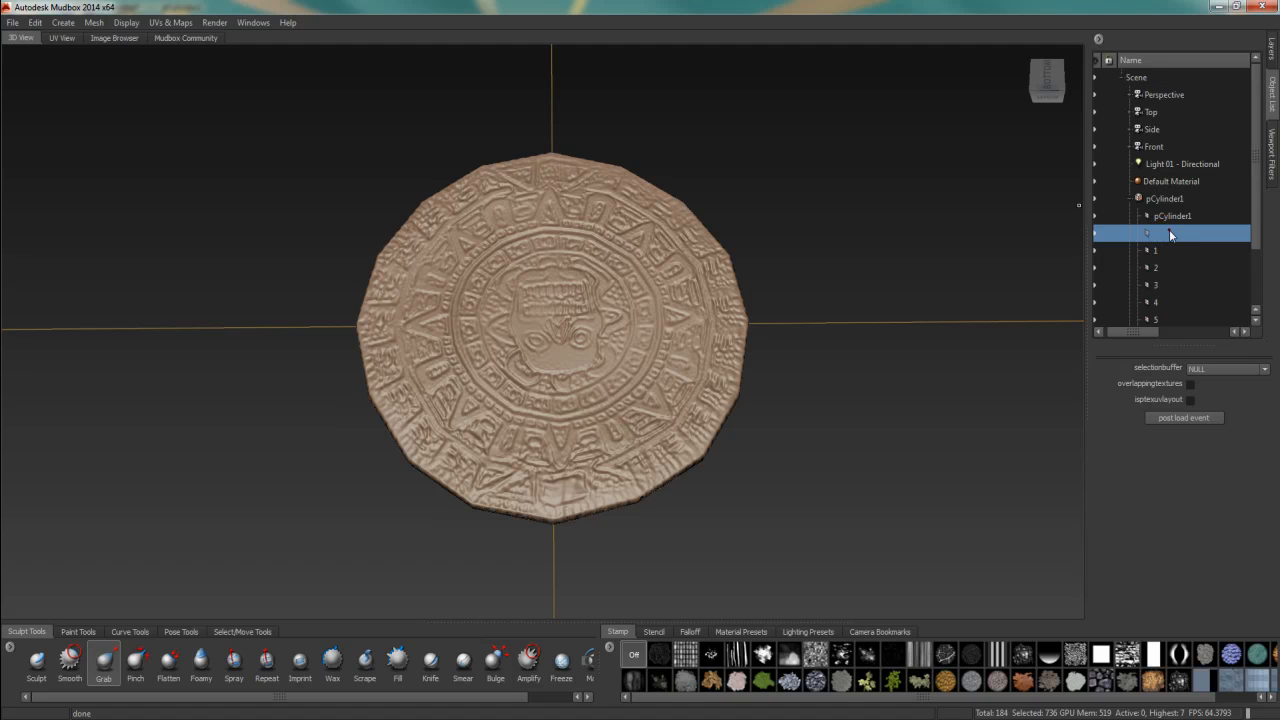
left_click_drag(539, 373, 590, 388, "alt")
scroll(516, 393, "up", 3)
scroll(540, 340, "down", 2)
left_click_drag(600, 300, 520, 334, "alt")
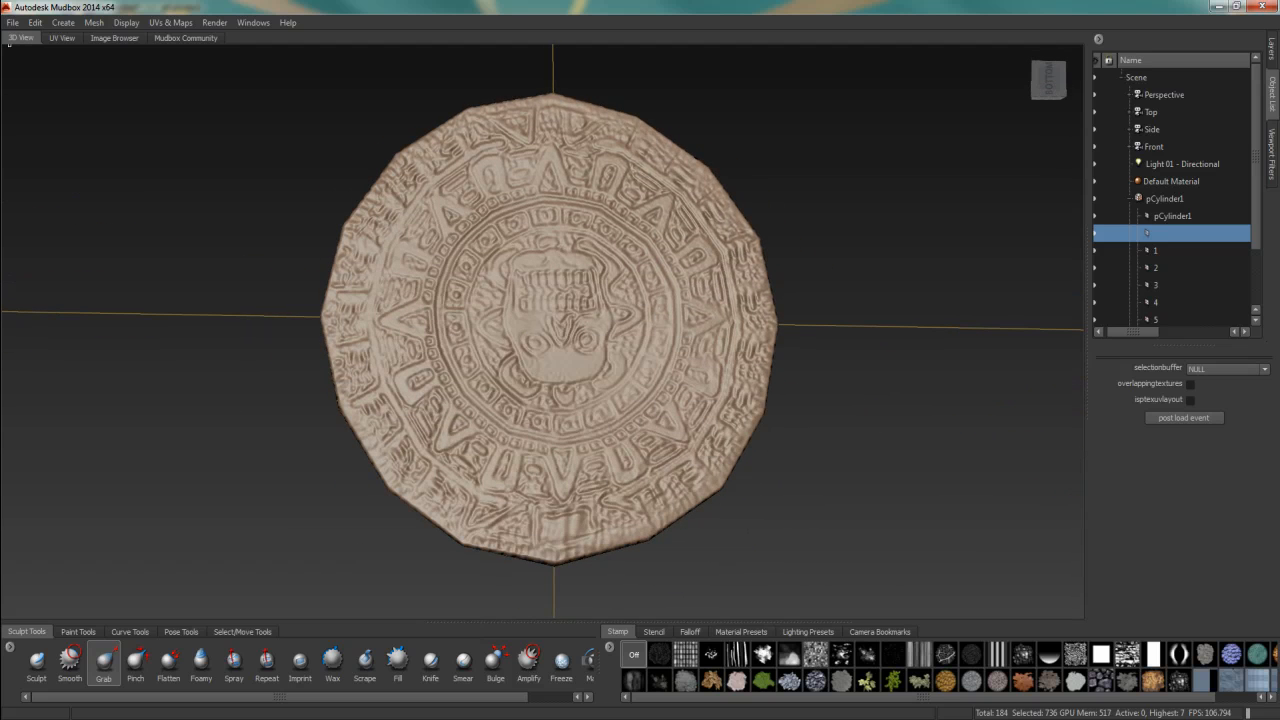
left_click(13, 22)
mouse_move(79, 114)
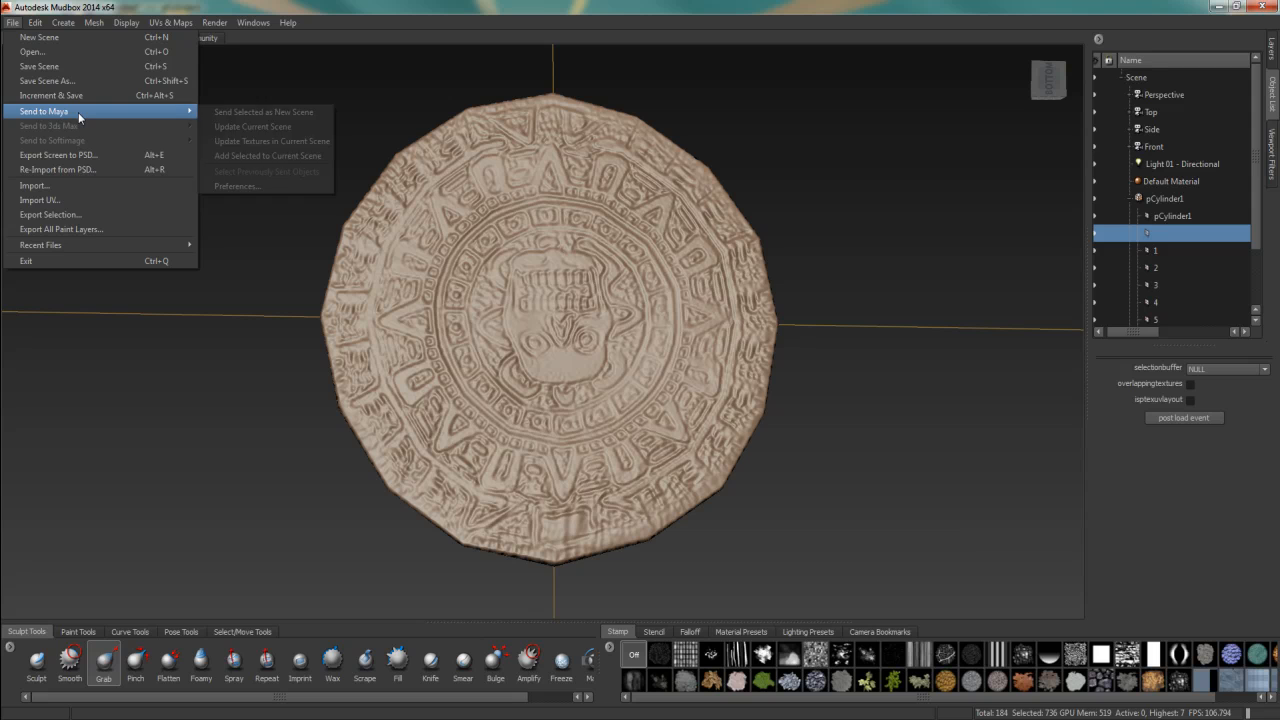
left_click(89, 214)
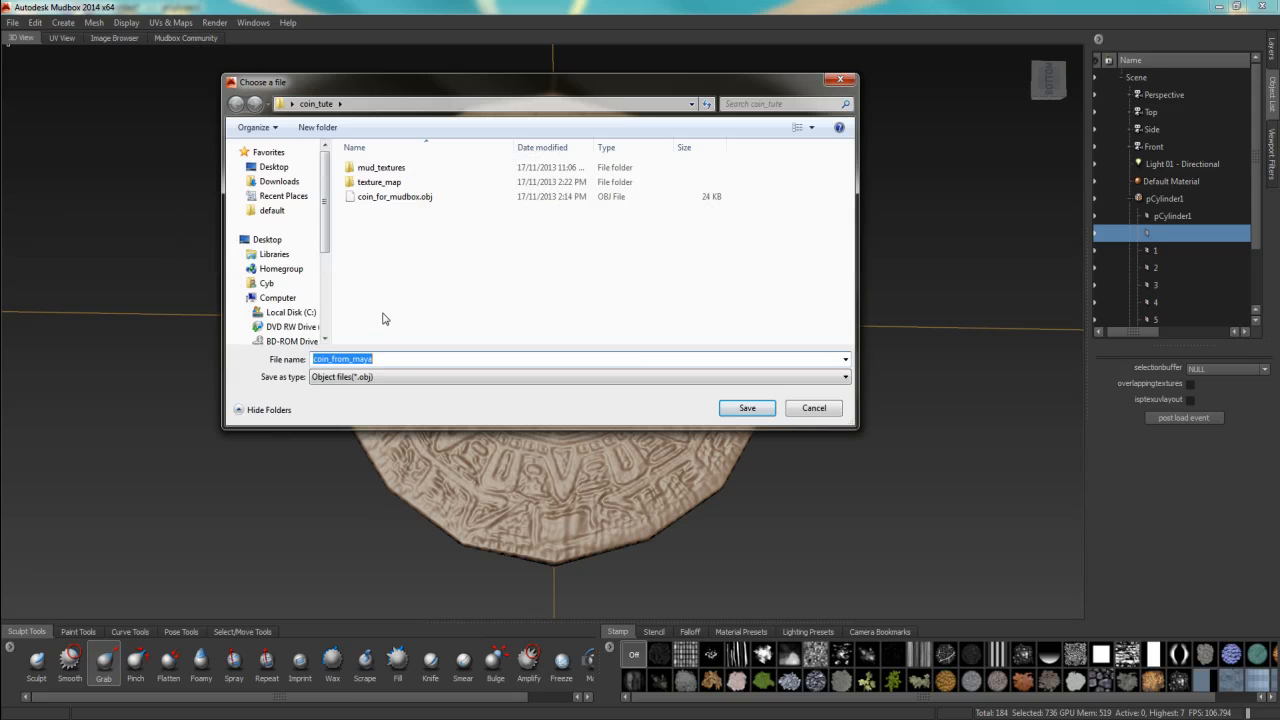
left_click(379, 359)
type("mudbo")
key("Return")
mouse_move(442, 438)
left_mouse_down("alt")
mouse_move(610, 335)
mouse_move(591, 289)
mouse_move(601, 368)
left_mouse_up("alt")
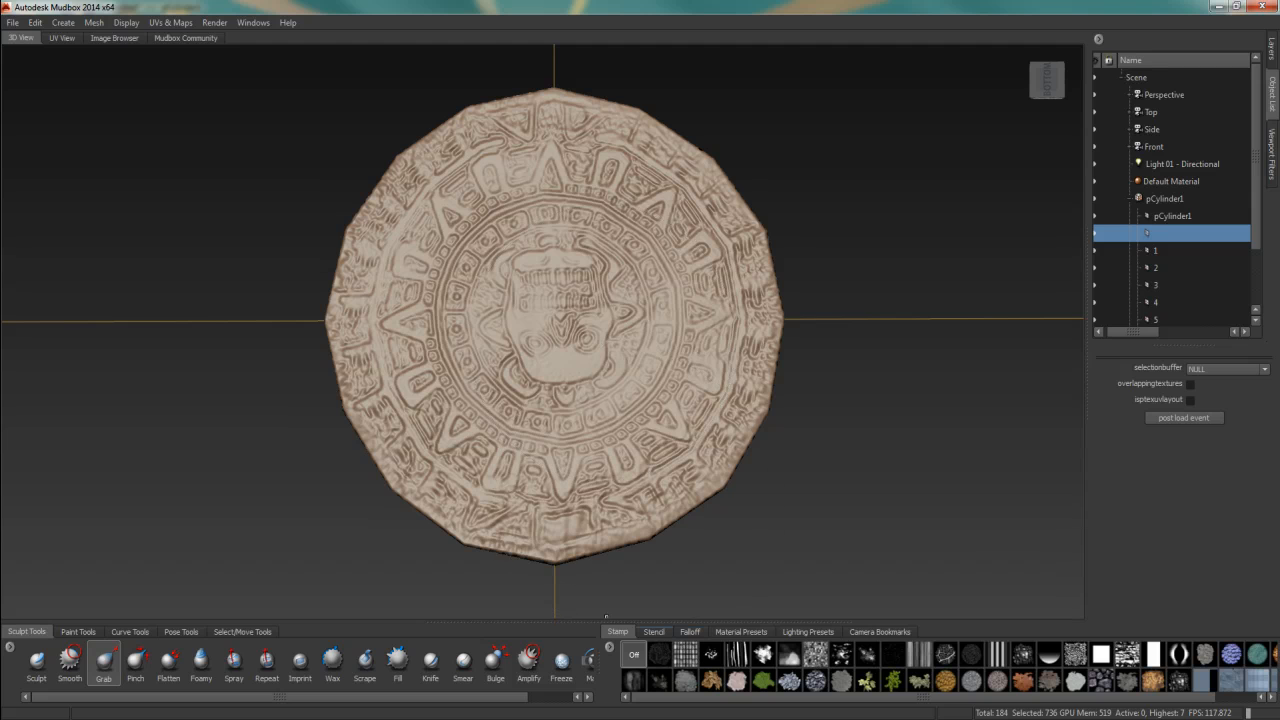
Step: Switch to Maya and start a new scene without saving the changes to the untitled one
mouse_move(267, 712)
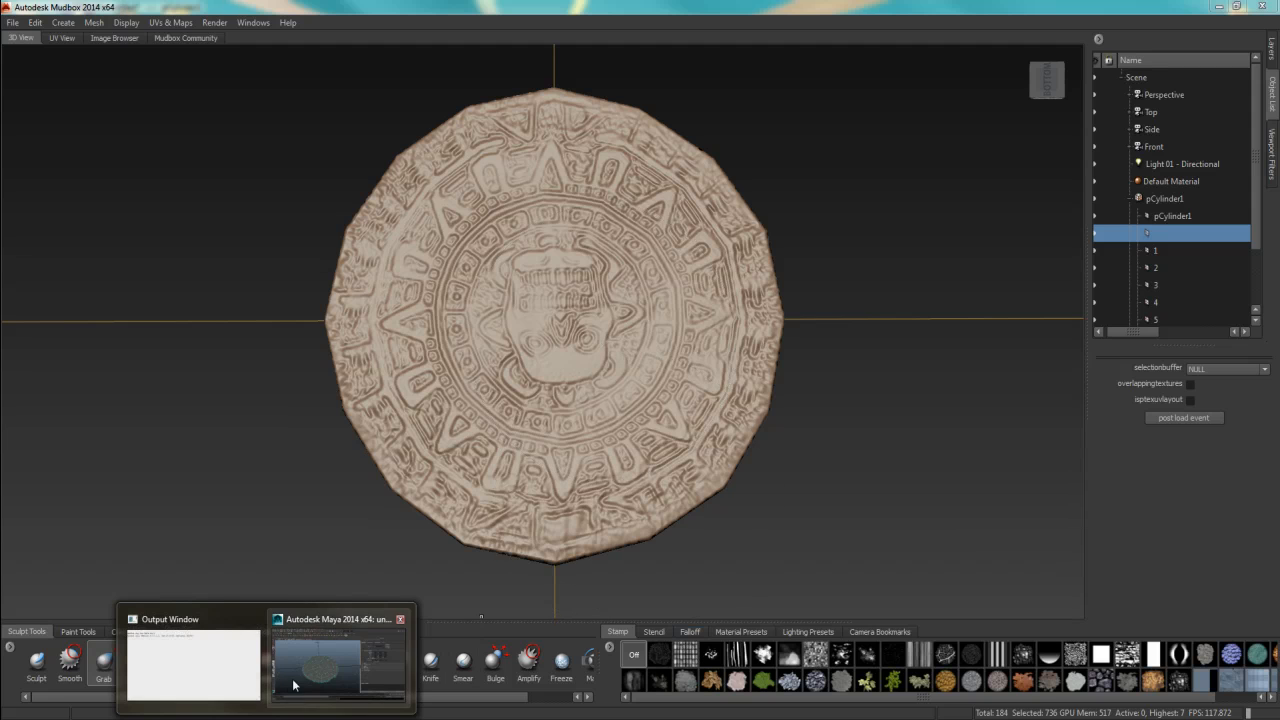
left_click(339, 660)
scroll(531, 298, "up", 2)
middle_click_drag(531, 298, 506, 268, "alt")
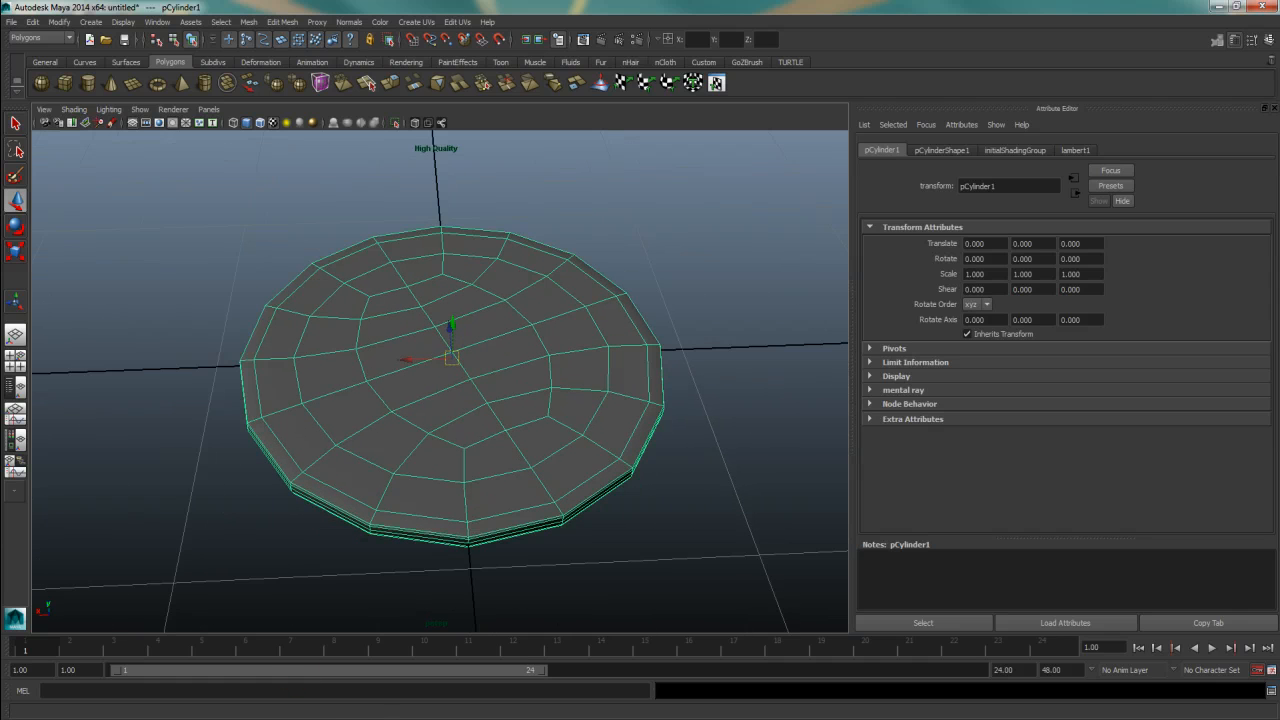
left_click(13, 21)
left_click(40, 41)
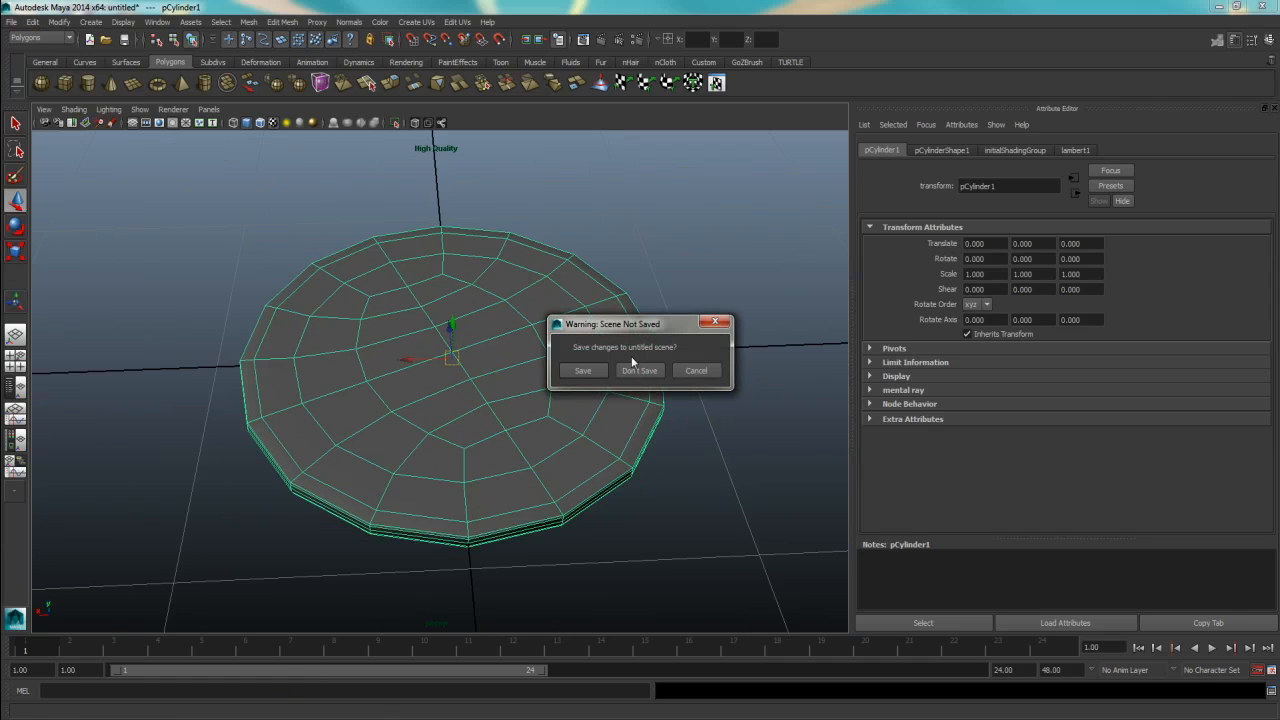
left_click(637, 370)
Step: Import coin_from_mudbox.obj from the coin_tute folder on the Desktop
left_click(12, 21)
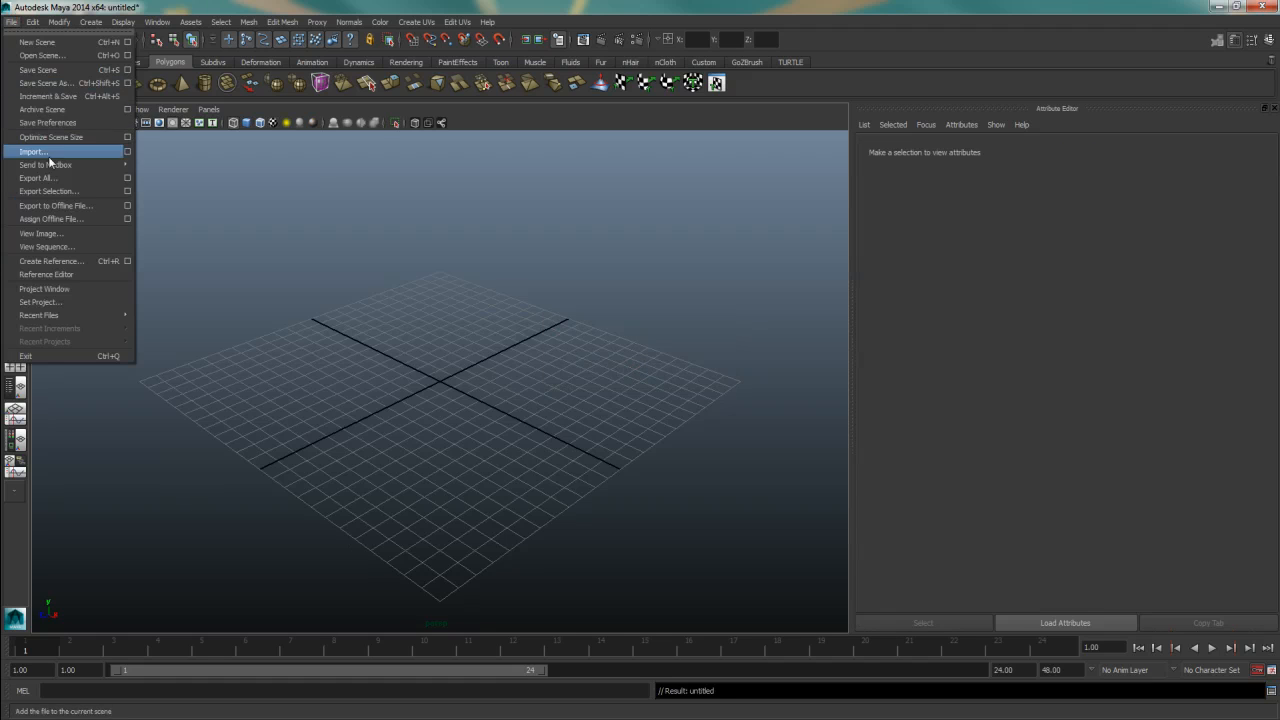
left_click(76, 151)
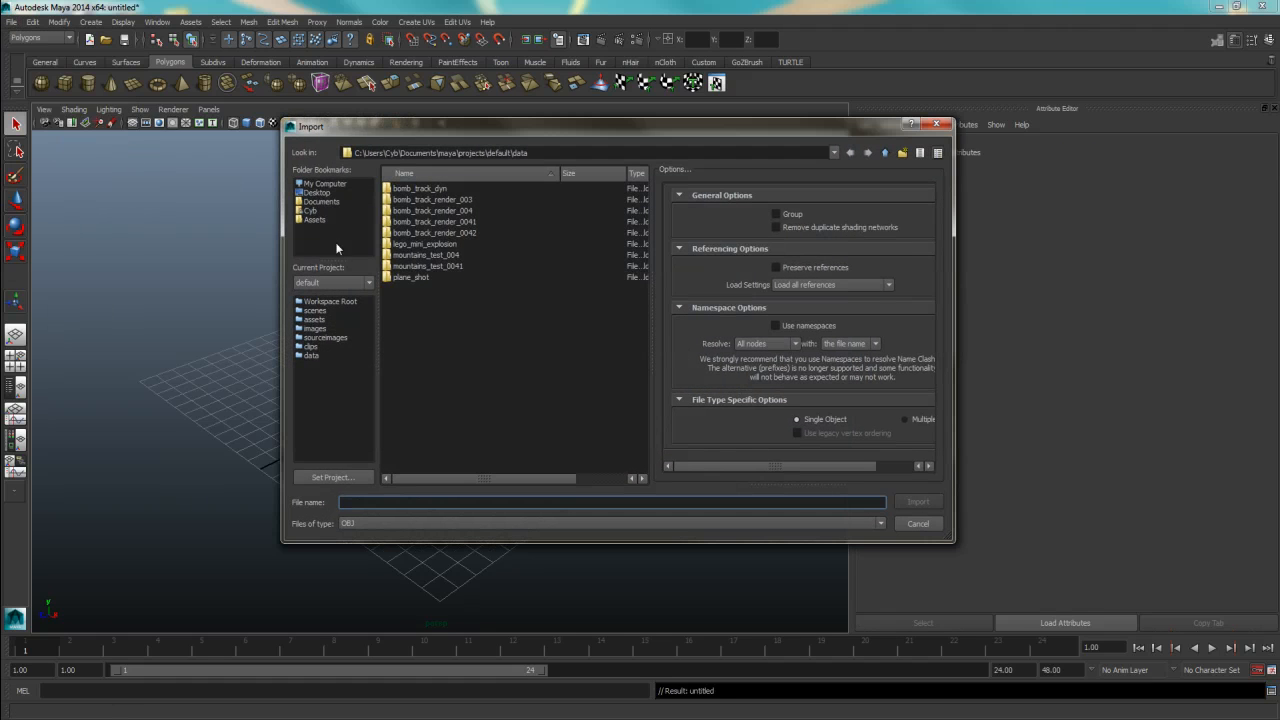
left_click(318, 192)
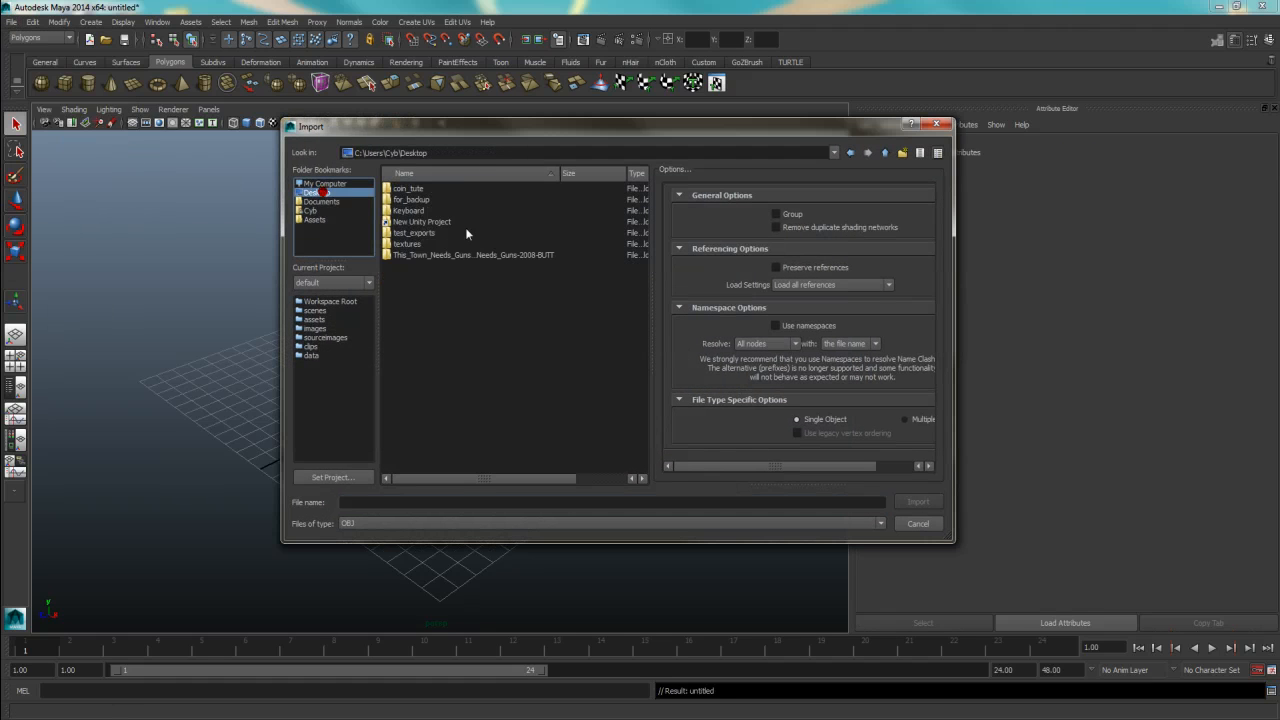
double_click(409, 189)
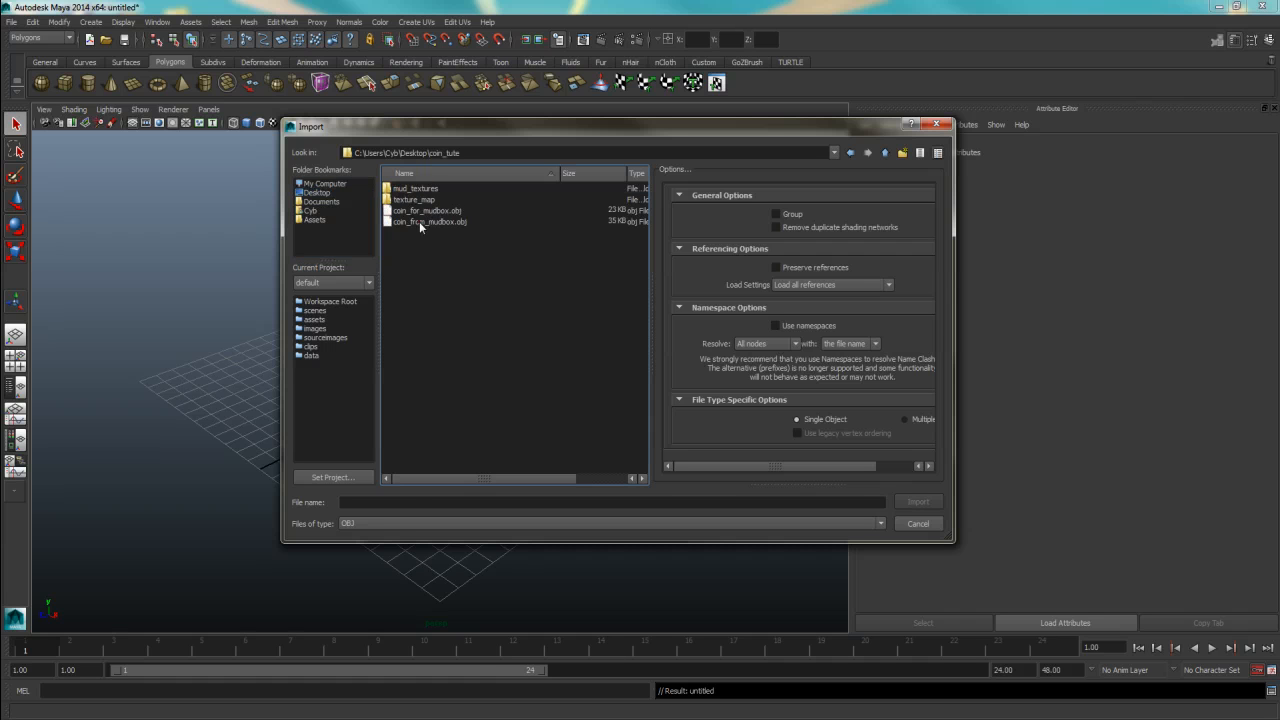
left_click(420, 221)
left_click(918, 498)
scroll(612, 451, "up", 5)
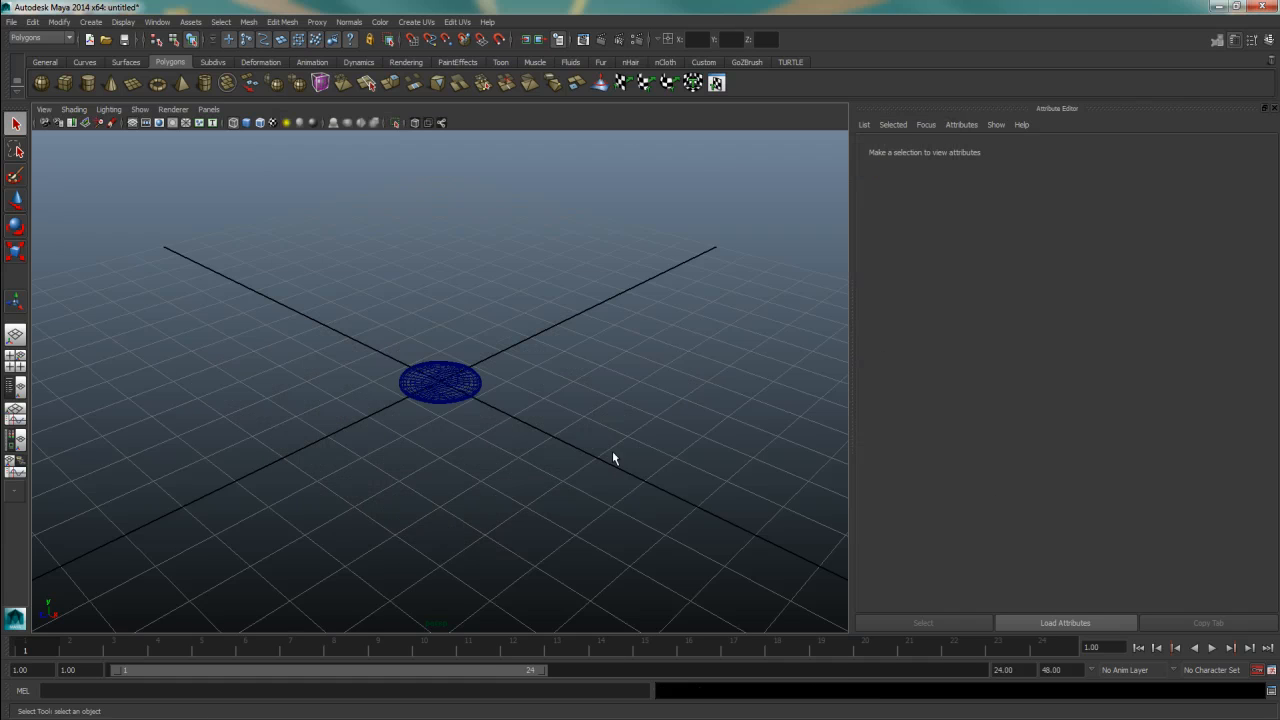
Step: Show the imported coin shaded and examine its polygon density from several angles, both selected and deselected
middle_click_drag(440, 356, 489, 427, "alt")
key("5")
right_click_drag(487, 407, 697, 502, "alt")
middle_click_drag(697, 502, 545, 318, "alt")
right_click_drag(545, 318, 653, 430, "alt")
middle_click_drag(653, 430, 621, 376, "alt")
right_click_drag(621, 376, 670, 400, "alt")
left_click_drag(543, 338, 509, 416, "alt")
left_click(554, 380)
left_click_drag(626, 446, 580, 391, "alt")
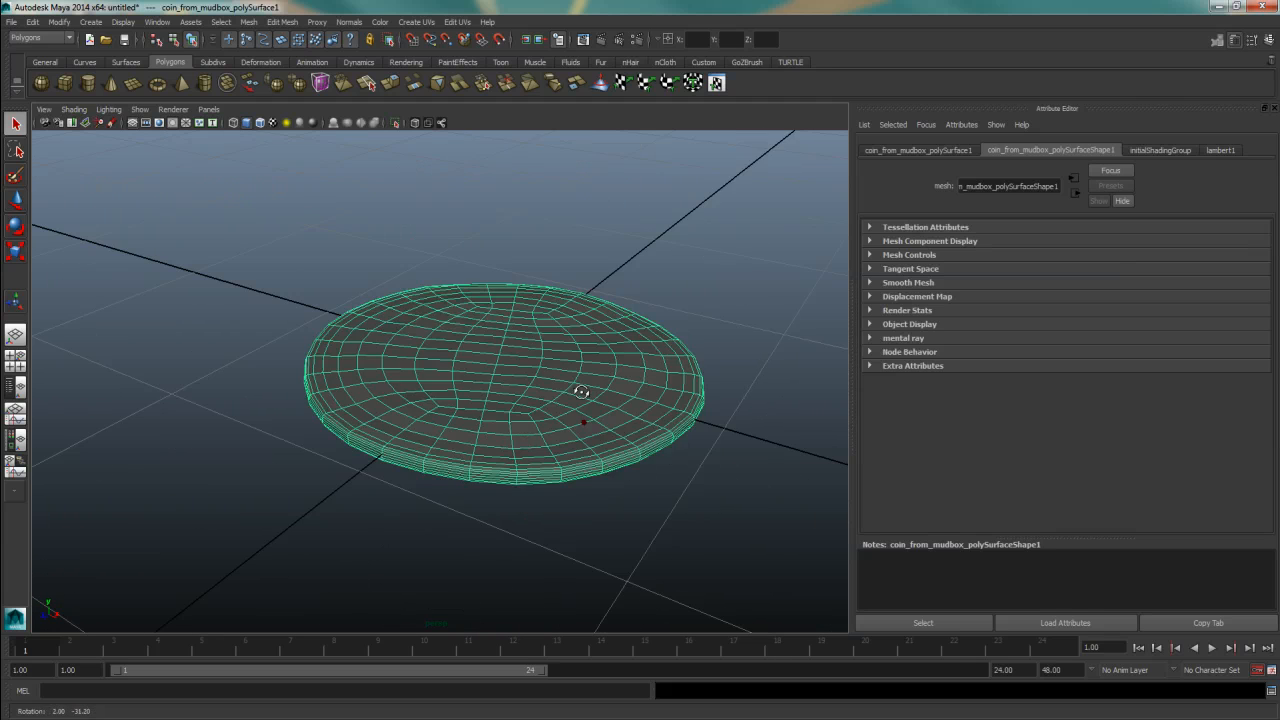
left_click(729, 500)
scroll(666, 460, "up", 3)
left_click_drag(659, 457, 688, 477, "alt")
scroll(682, 428, "down", 4)
left_click(489, 425)
scroll(577, 438, "up", 3)
left_click_drag(529, 408, 588, 420, "alt")
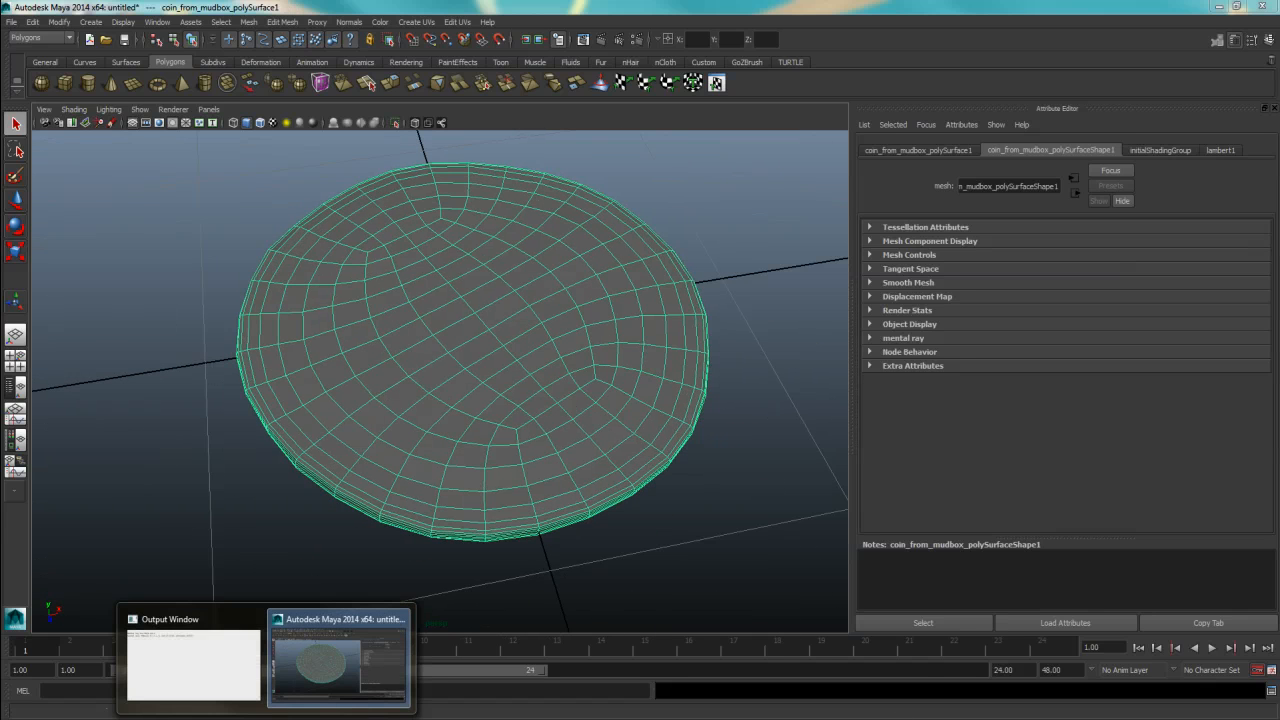
Step: Switch back to Mudbox and export the pCylinder1 mesh, overwriting coin_from_mudbox.obj in the coin_tute folder
left_click(316, 718)
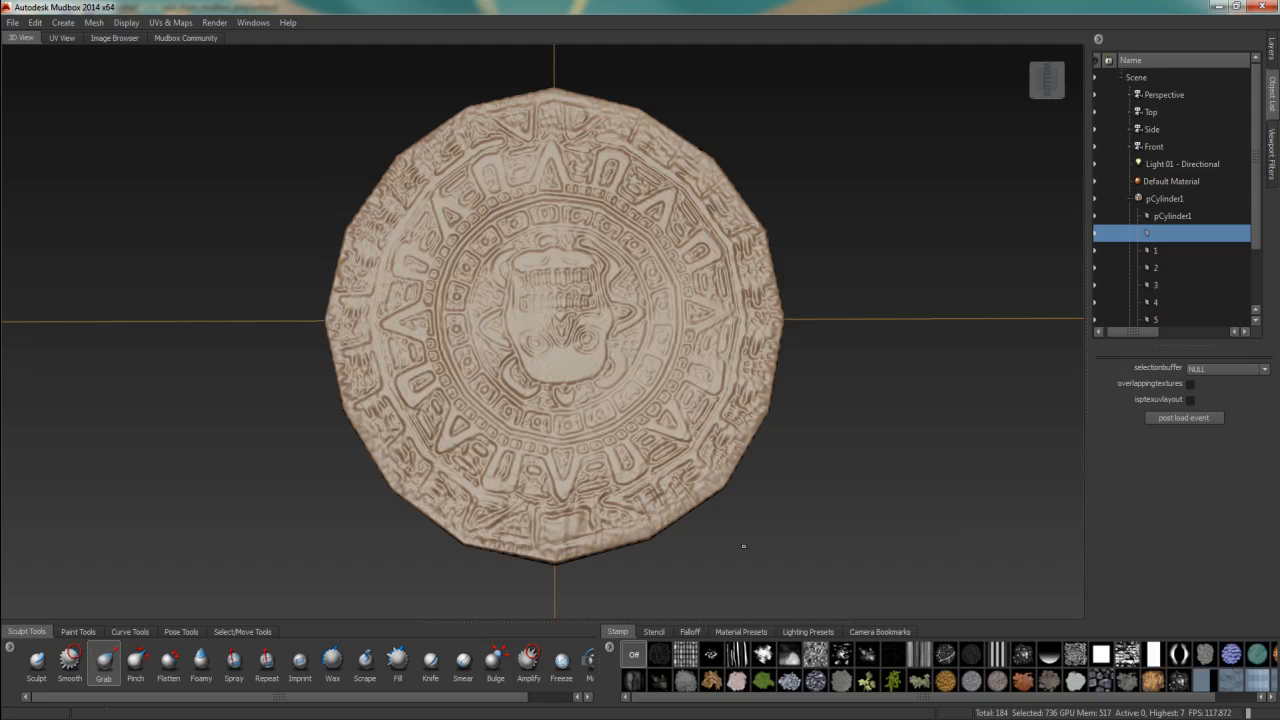
left_click(1164, 218)
left_click_drag(663, 323, 657, 246, "alt")
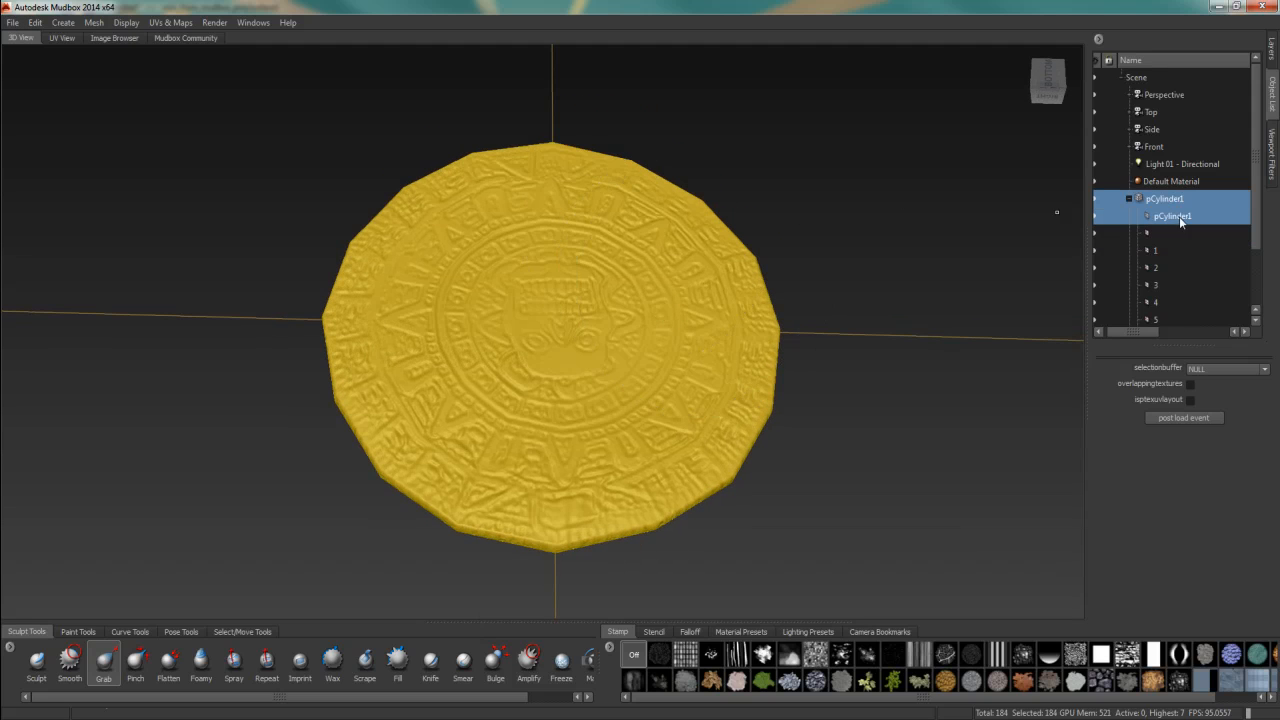
left_click(13, 22)
mouse_move(80, 110)
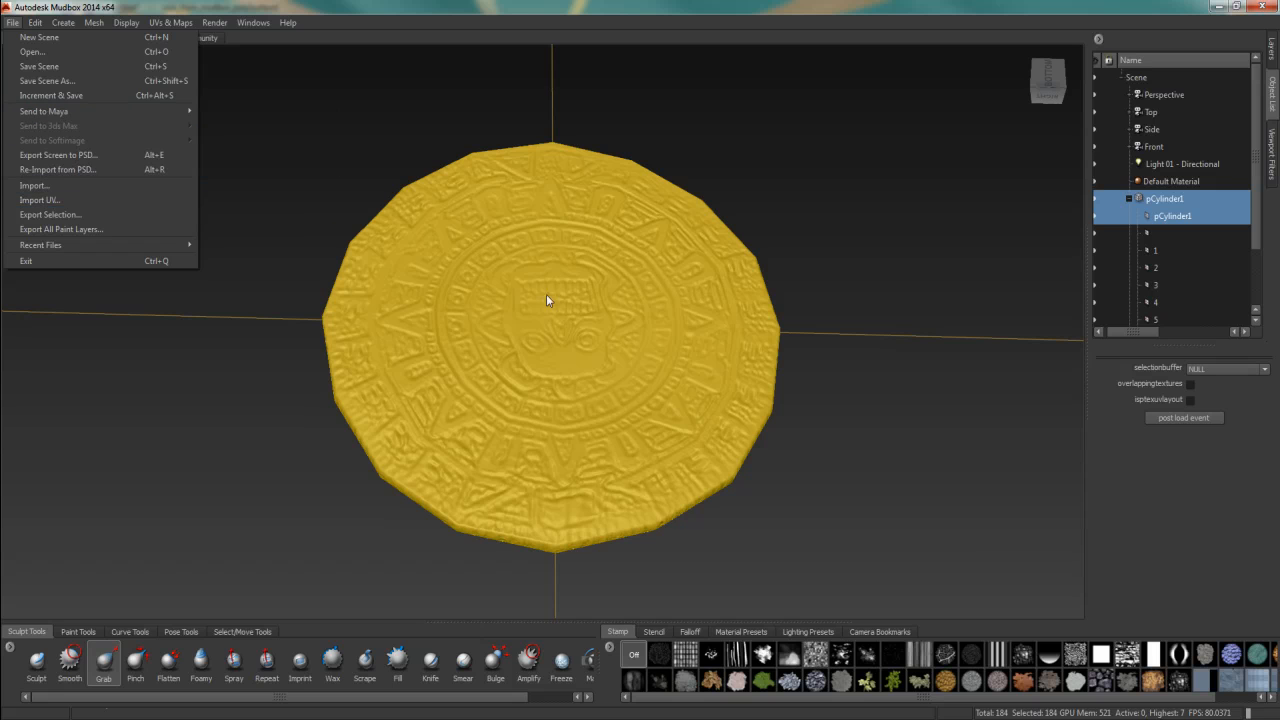
left_click(100, 216)
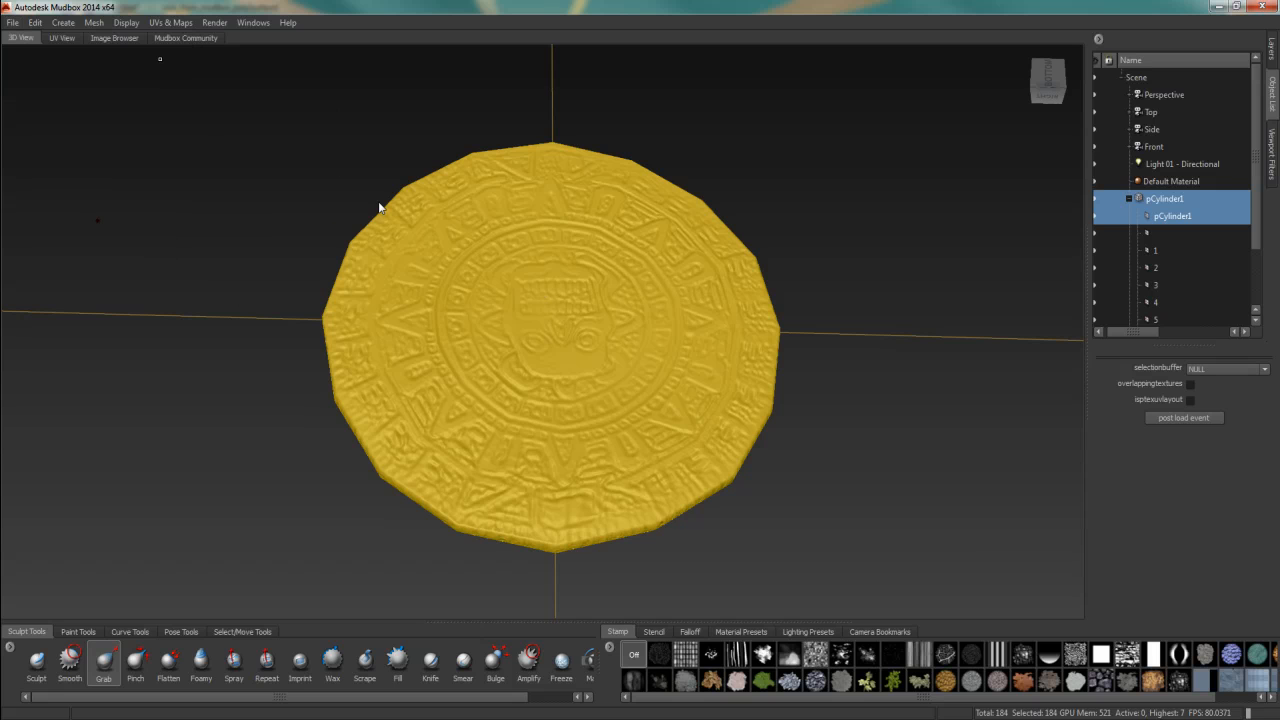
left_click(388, 211)
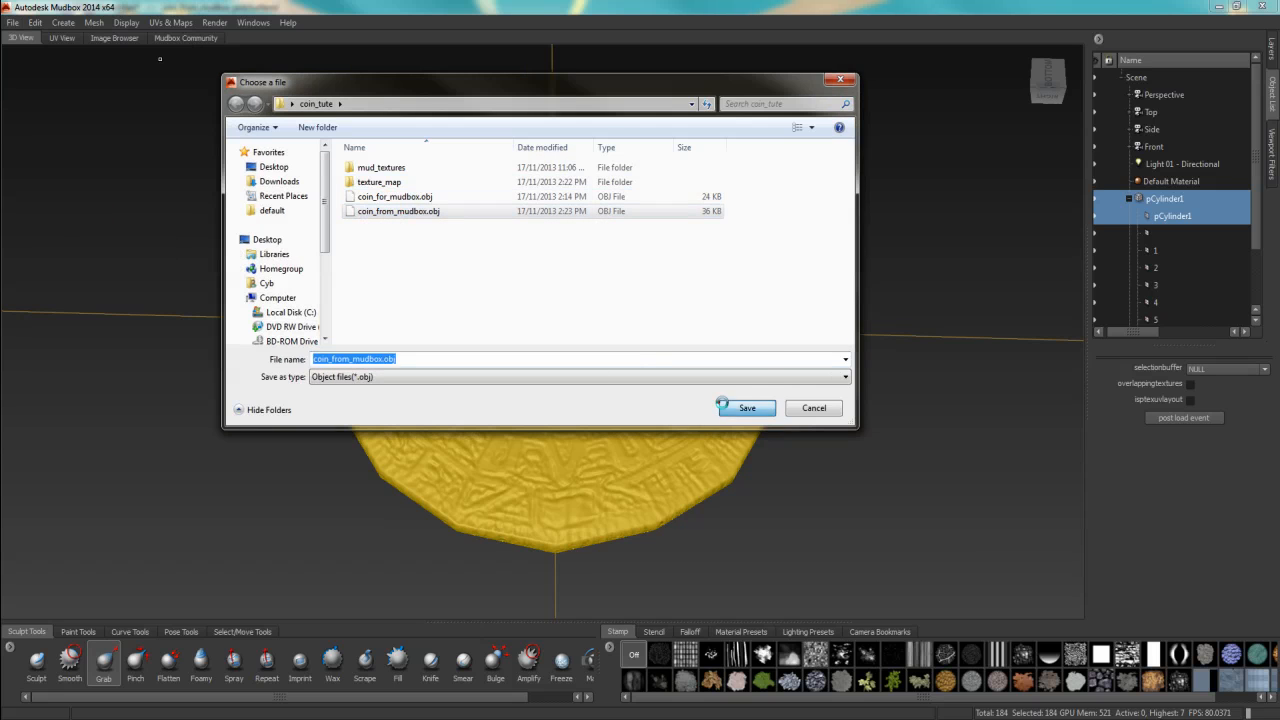
left_click(745, 407)
left_click(682, 370)
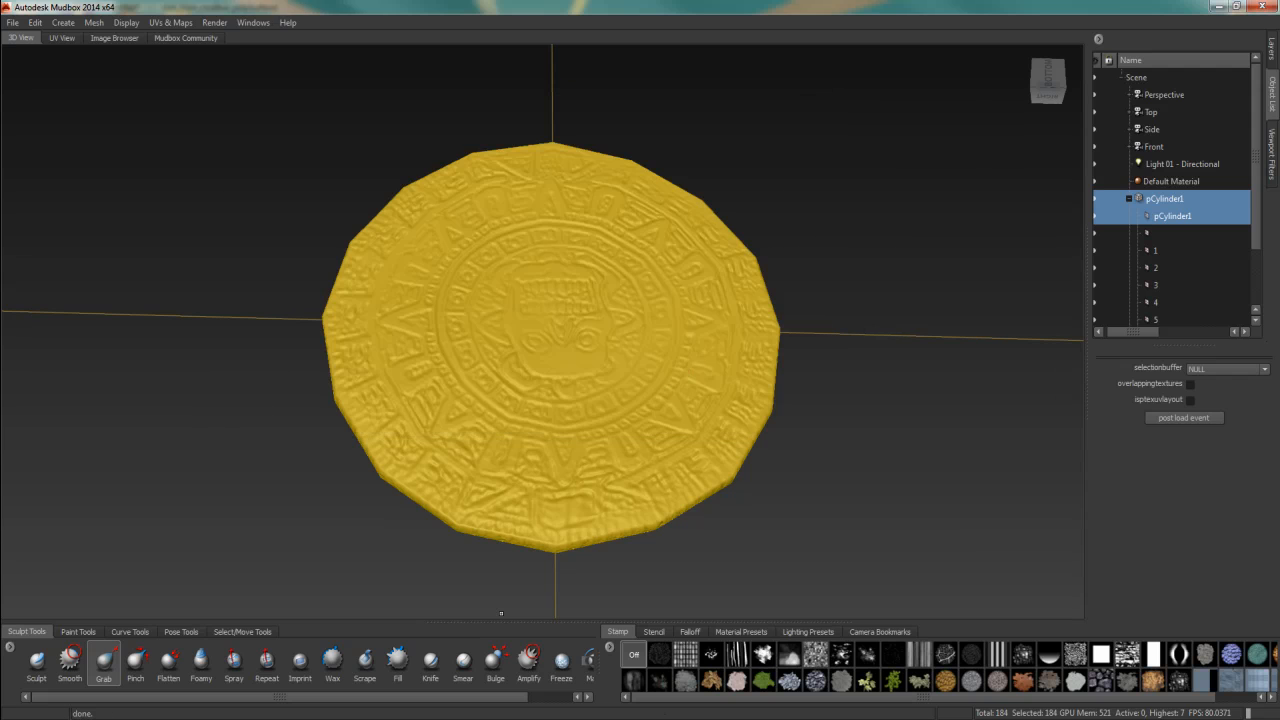
Step: Switch to Maya and replace the current scene with a new, empty one
mouse_move(265, 716)
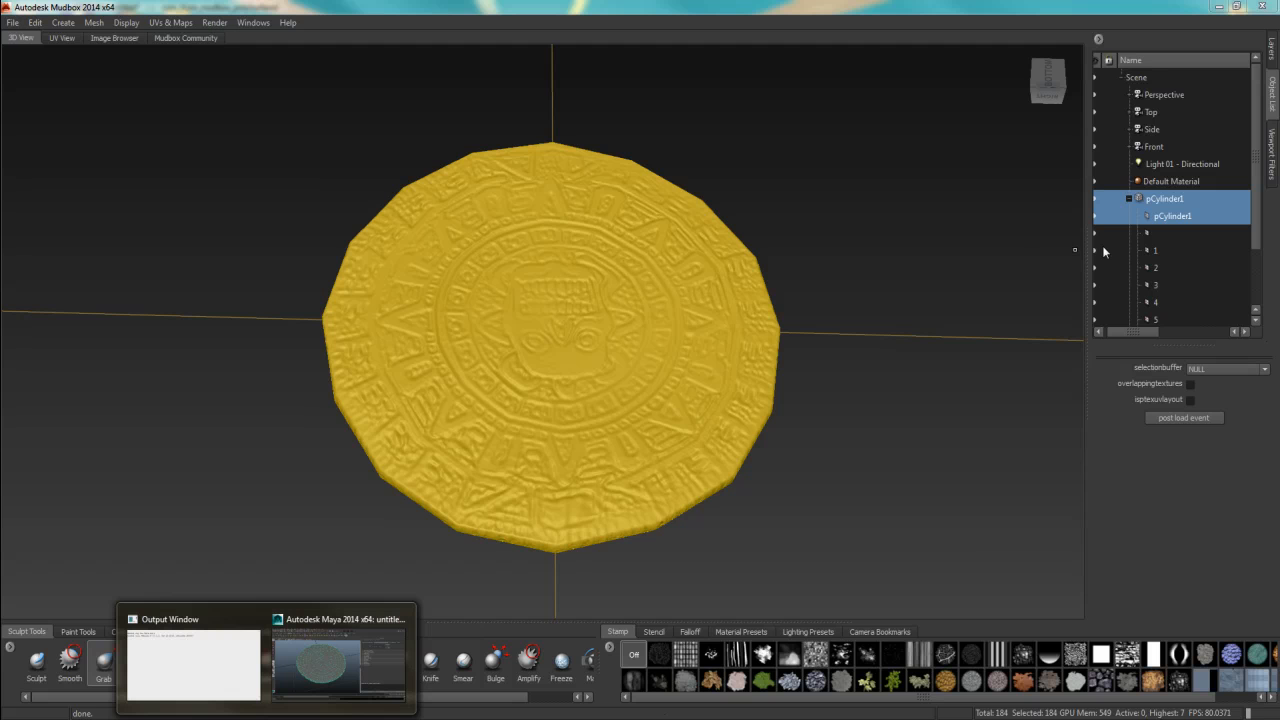
left_click(402, 684)
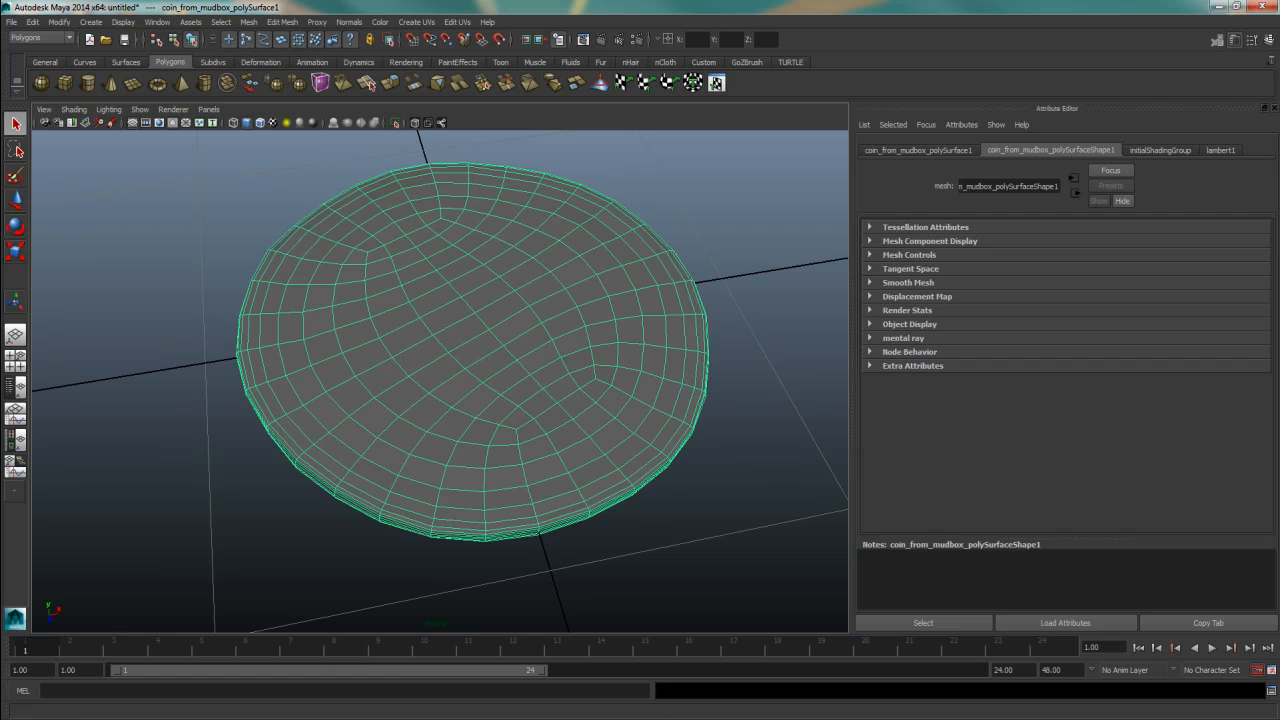
left_click(11, 21)
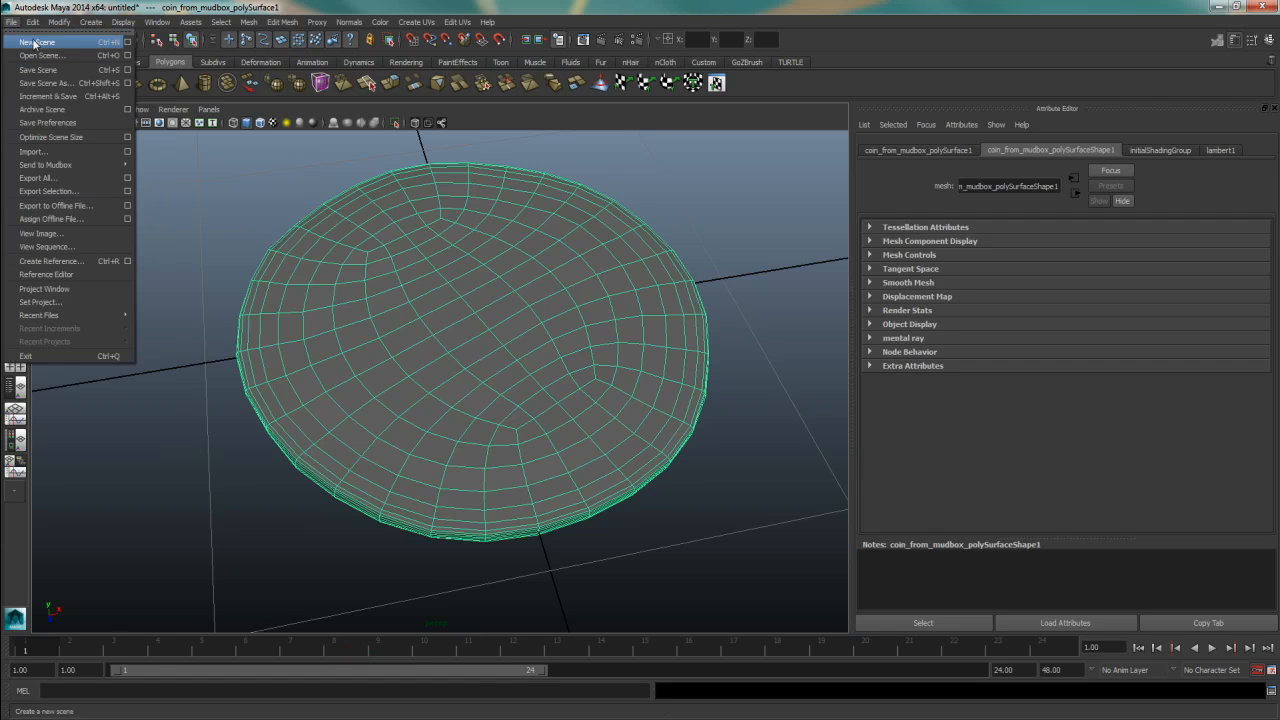
left_click(35, 42)
Step: Import the re-exported coin_from_mudbox.obj from the coin_tute folder into the empty scene
left_click(22, 18)
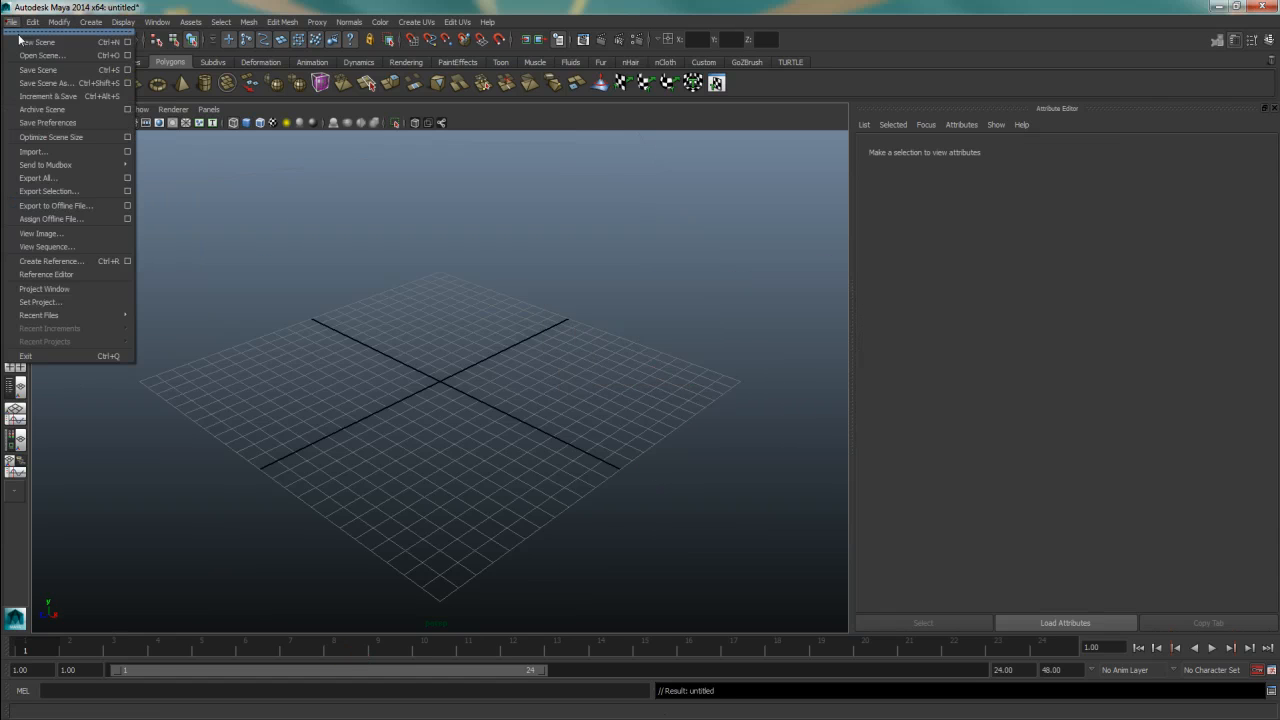
left_click(74, 154)
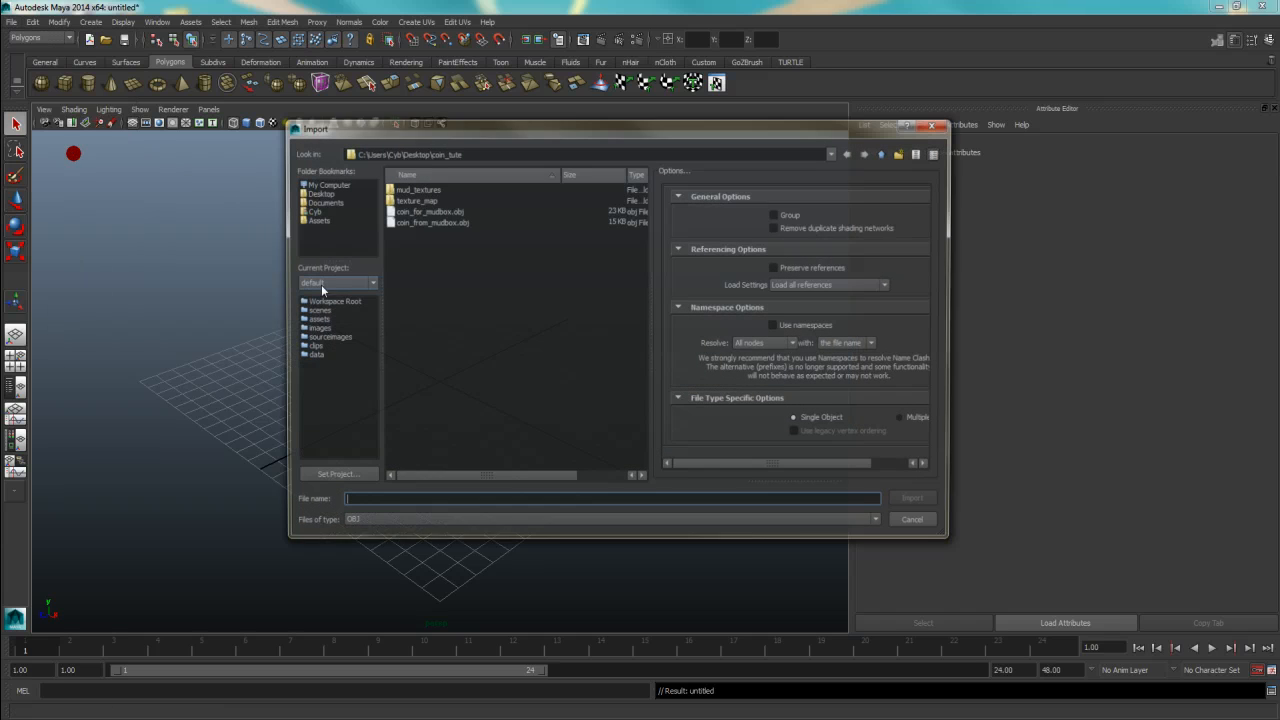
left_click(430, 221)
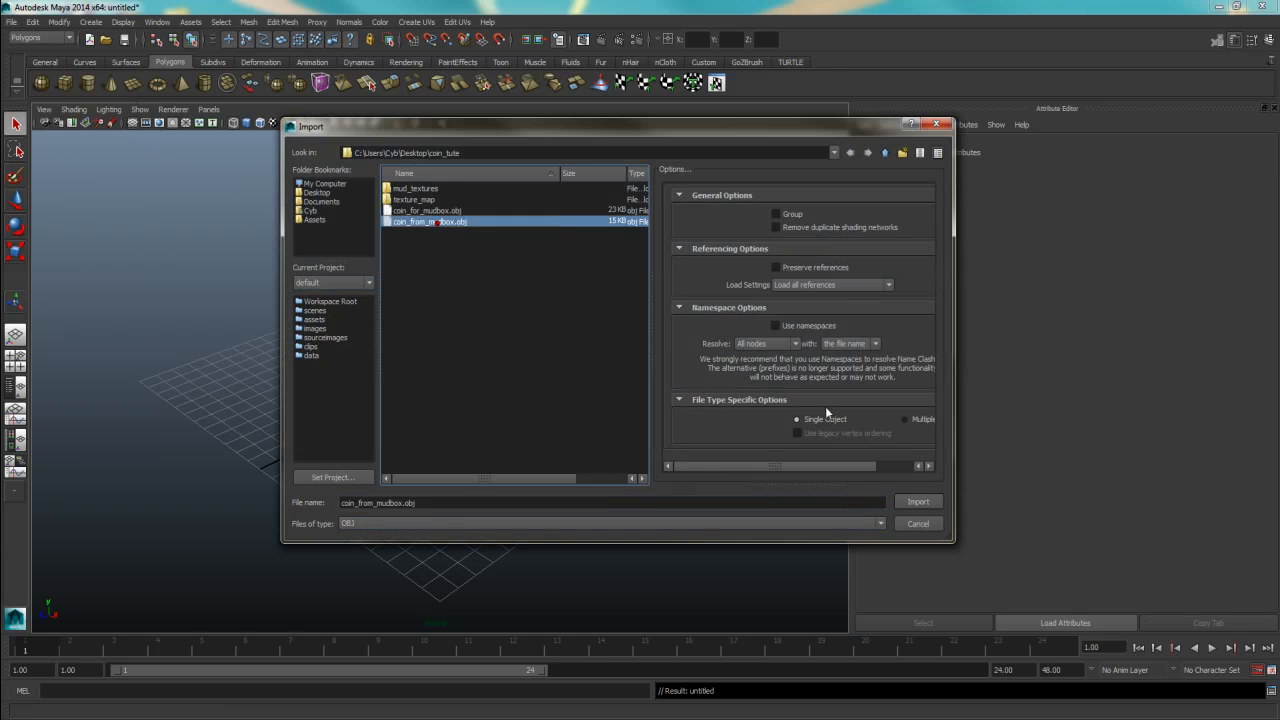
left_click(918, 501)
scroll(437, 380, "up", 5)
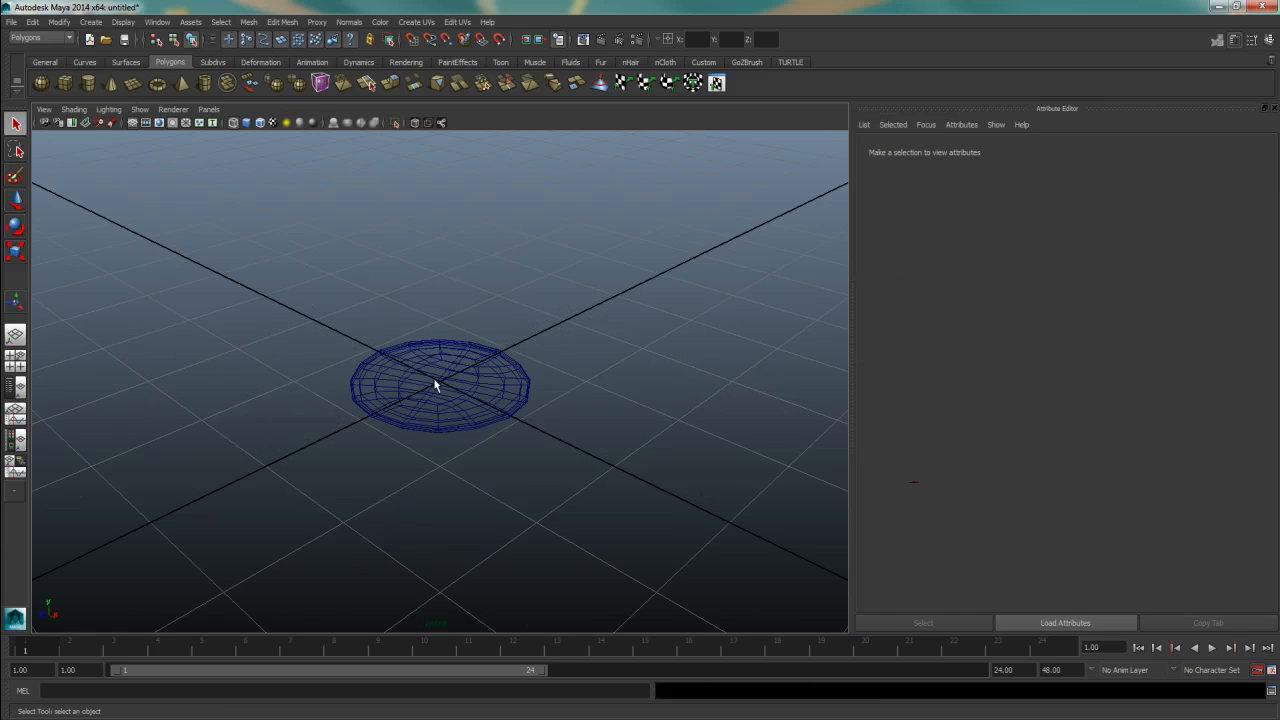
Step: Examine the topology and surface shading of the reimported coin from several angles, comparing smooth preview with the unsmoothed mesh
left_click(450, 383)
scroll(462, 390, "up", 4)
left_click_drag(491, 397, 537, 349, "alt")
scroll(539, 350, "down", 4)
key("3")
key("1")
left_click(671, 437)
left_click_drag(671, 437, 418, 413, "alt")
mouse_move(452, 364)
left_mouse_down("alt")
mouse_move(477, 391)
mouse_move(460, 349)
left_mouse_up("alt")
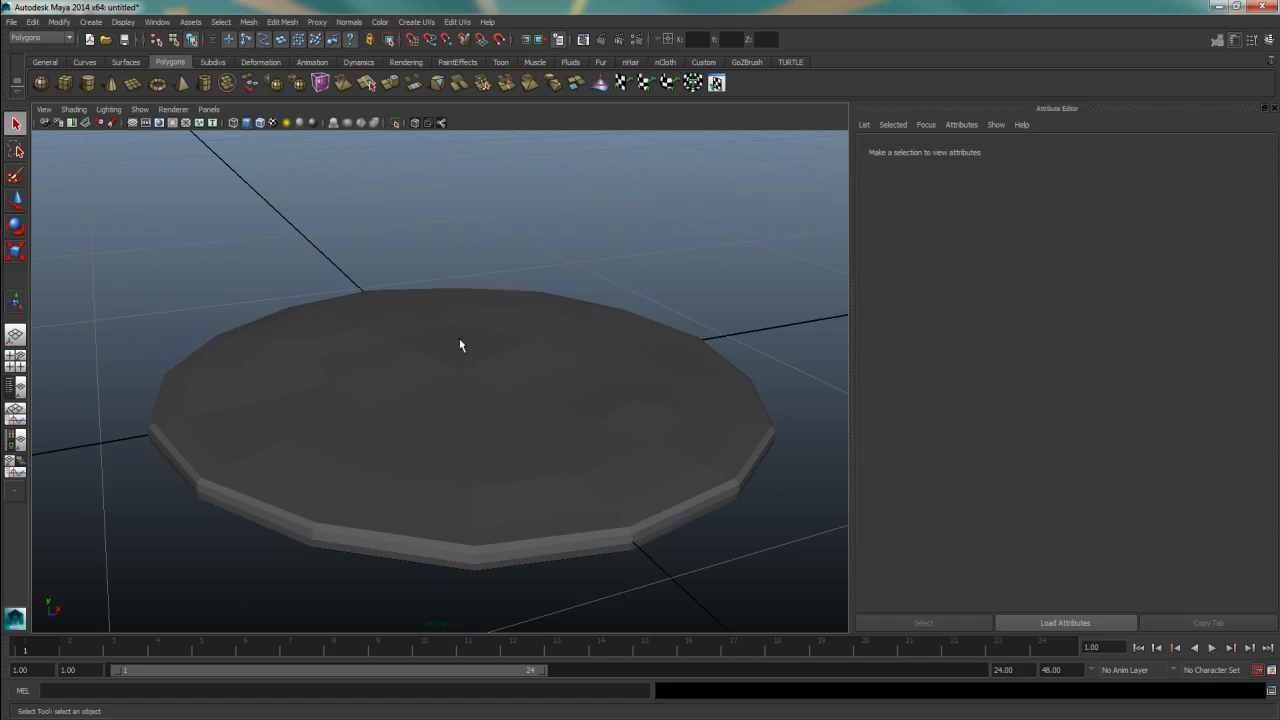
Step: Apply Soften Edge to the whole coin mesh and check its shading along the rim
left_click(389, 434)
left_click_drag(389, 434, 463, 434, "alt")
left_click(441, 534)
left_click(471, 422)
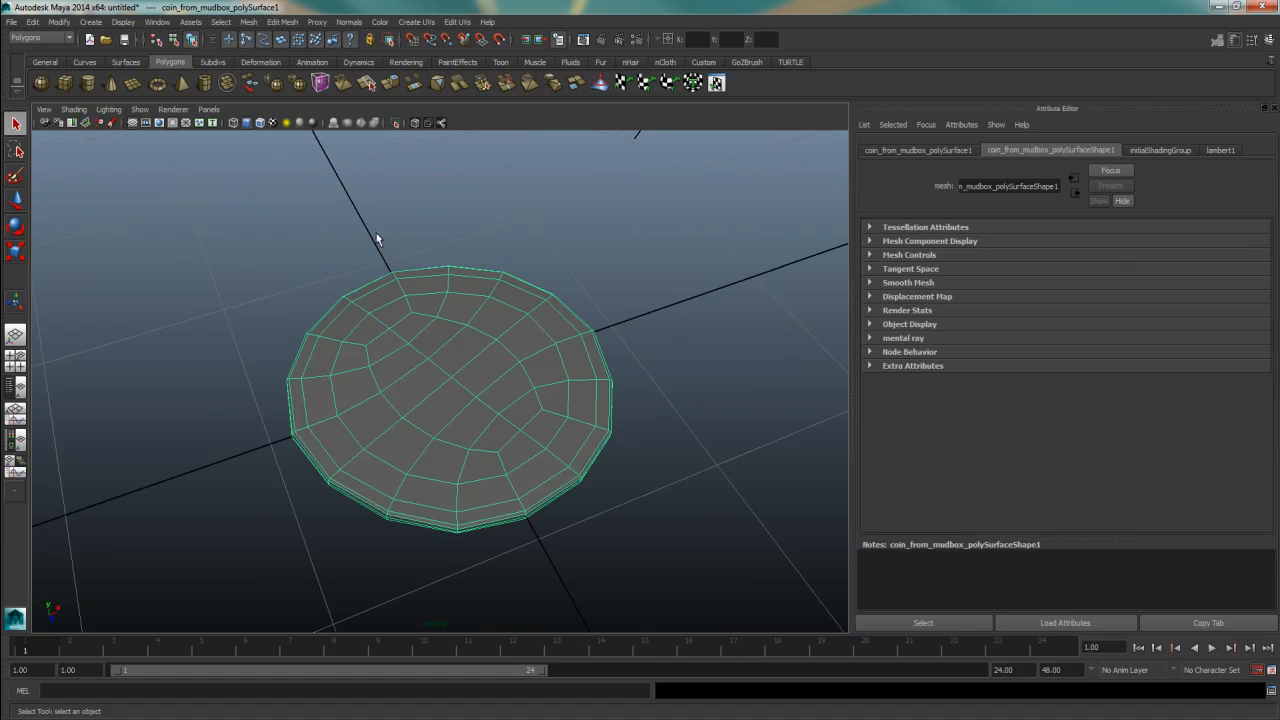
left_click(351, 22)
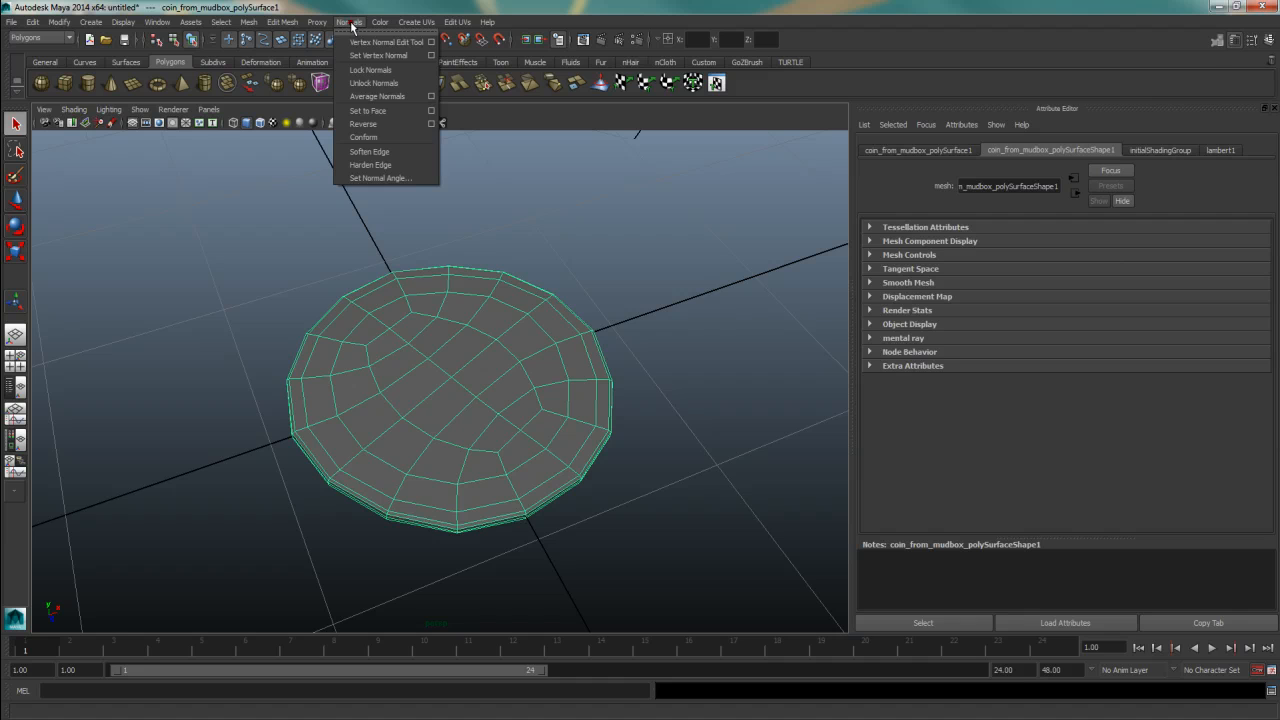
left_click(373, 151)
scroll(600, 341, "up", 4)
left_click_drag(600, 341, 626, 298, "alt")
left_click(646, 515)
left_click_drag(646, 515, 221, 451, "alt")
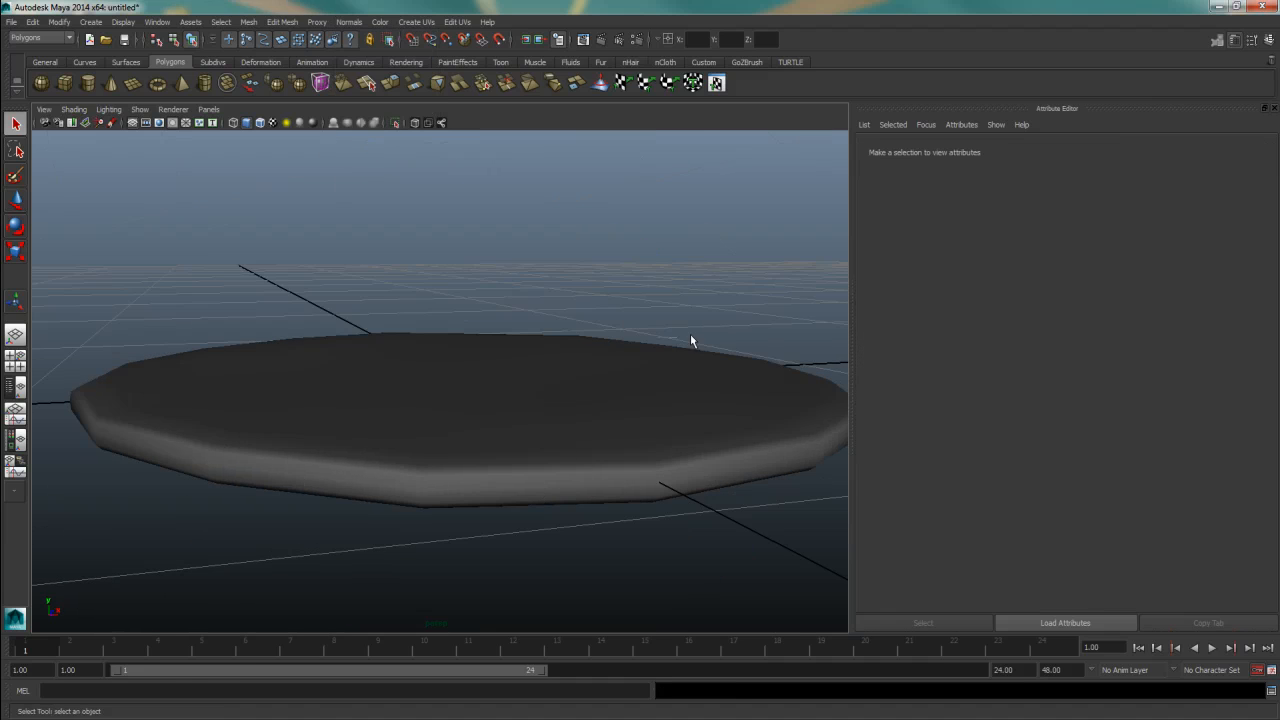
Step: Select the coin mesh and show the Hypershade beside the perspective view, listing the mental ray nodes
scroll(315, 376, "down", 5)
scroll(322, 340, "up", 3)
left_click_drag(326, 312, 394, 343, "alt")
scroll(464, 363, "up", 2)
left_click_drag(464, 363, 487, 326, "alt")
scroll(487, 316, "down", 2)
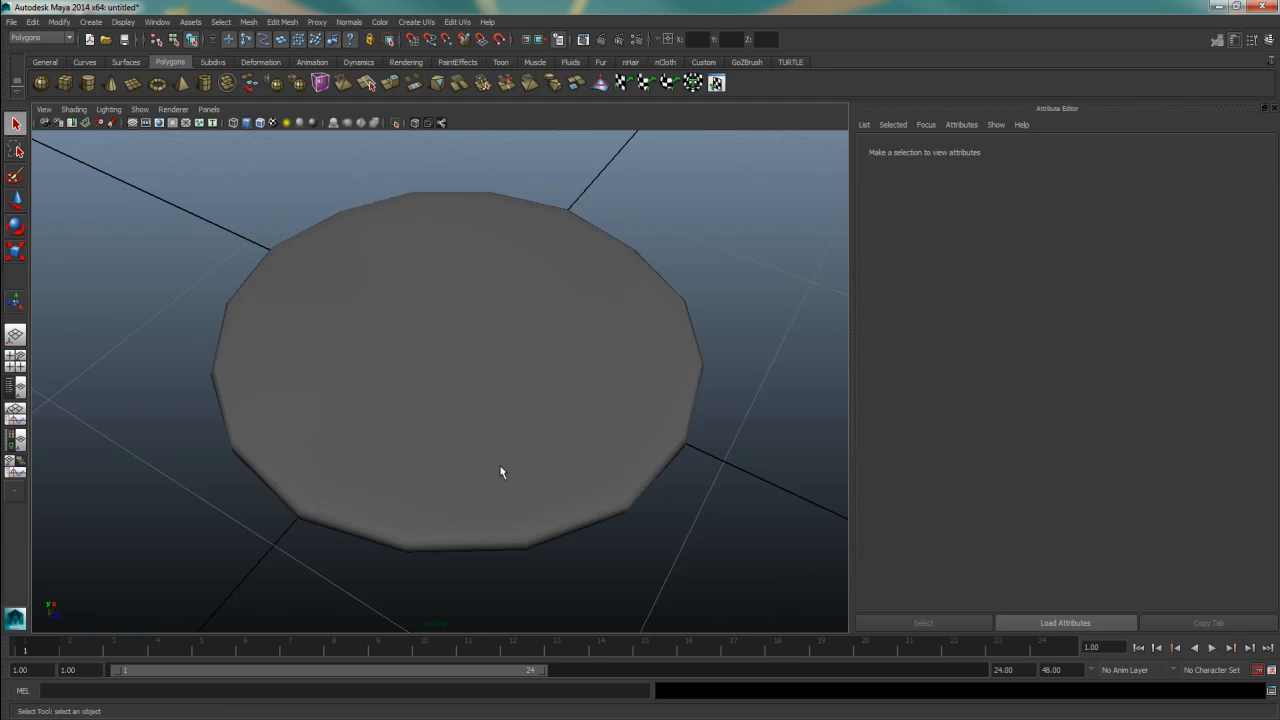
left_click(472, 431)
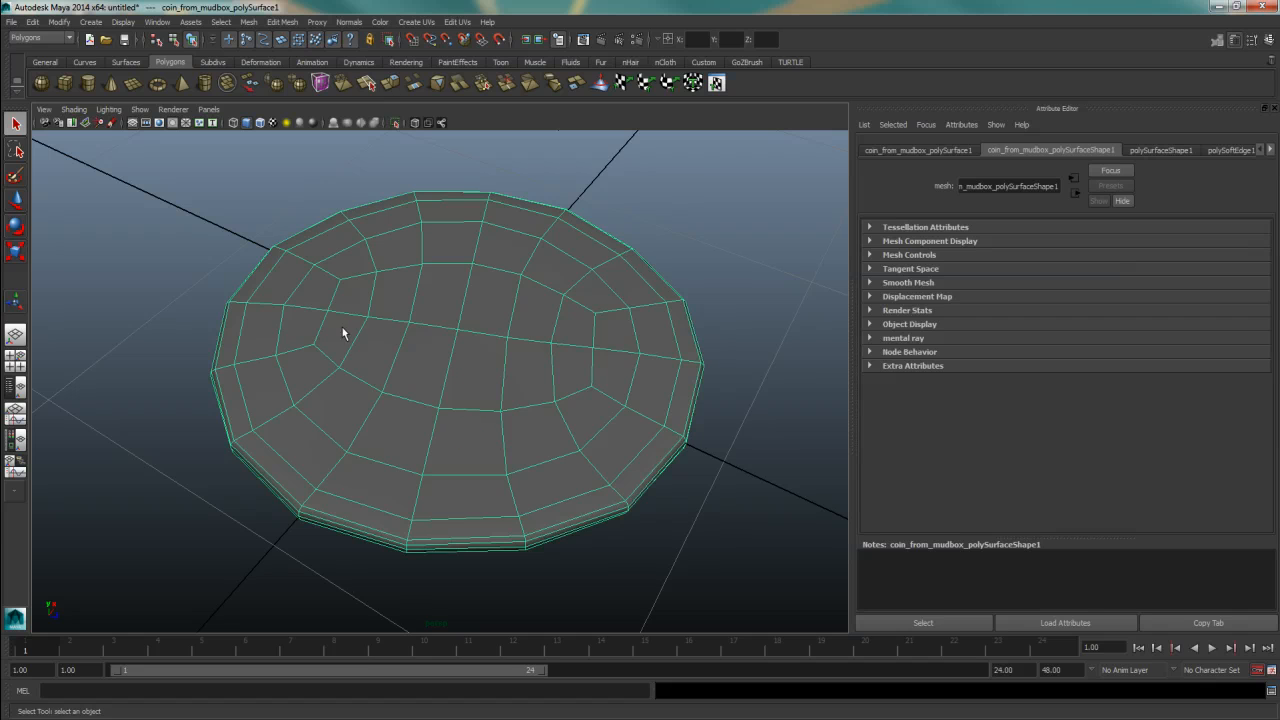
left_click(15, 444)
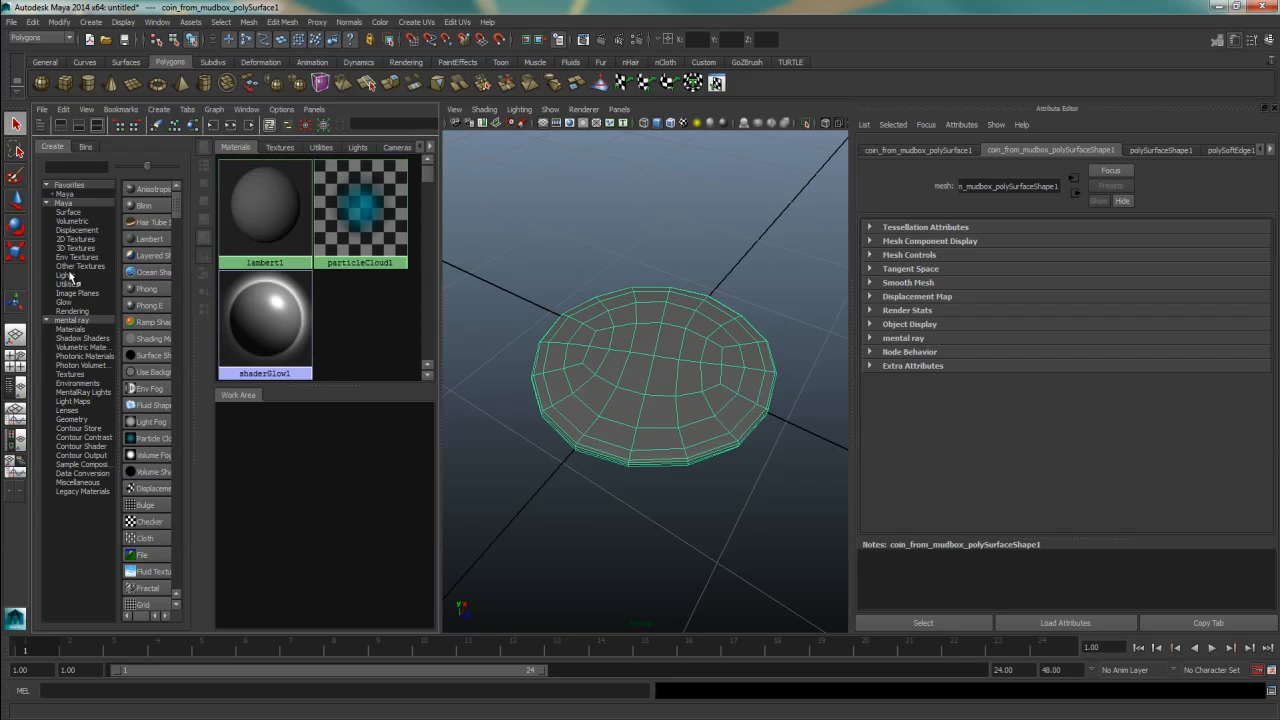
left_click(80, 321)
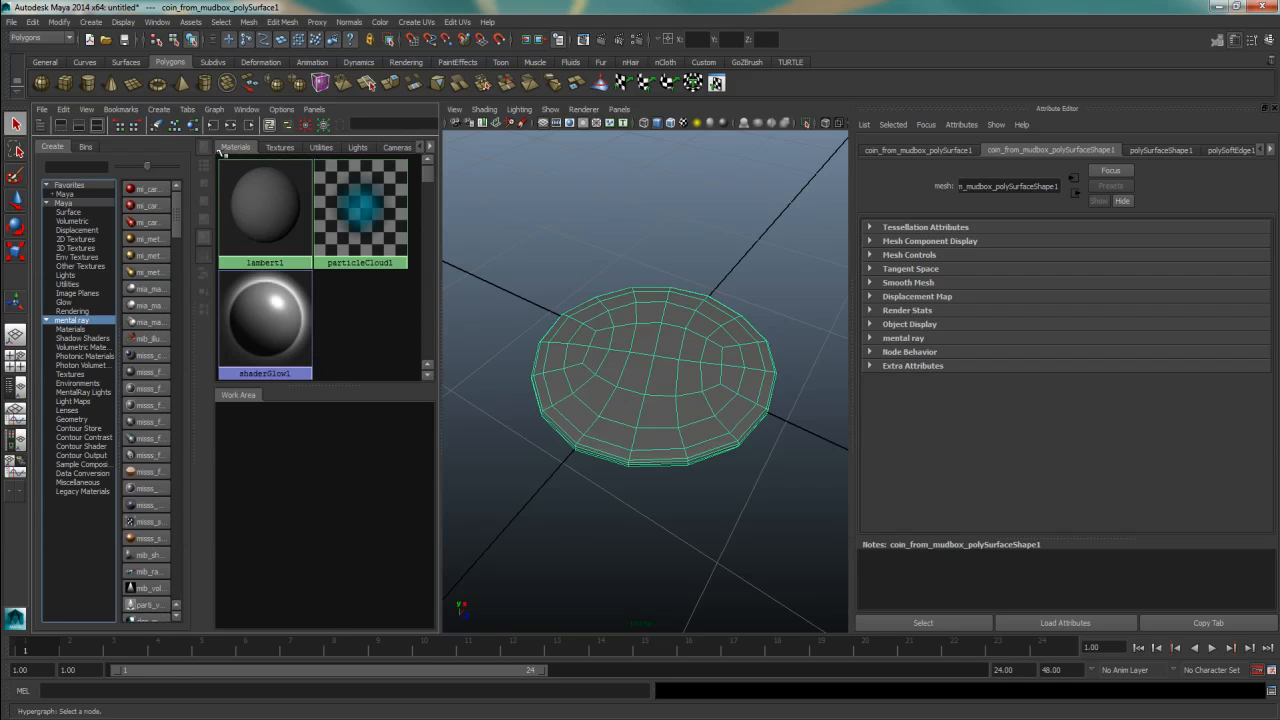
Step: Check in the Plug-in Manager that the mental ray plug-in Mayatomr.mll is loaded and set to auto load
left_click(156, 22)
mouse_move(261, 95)
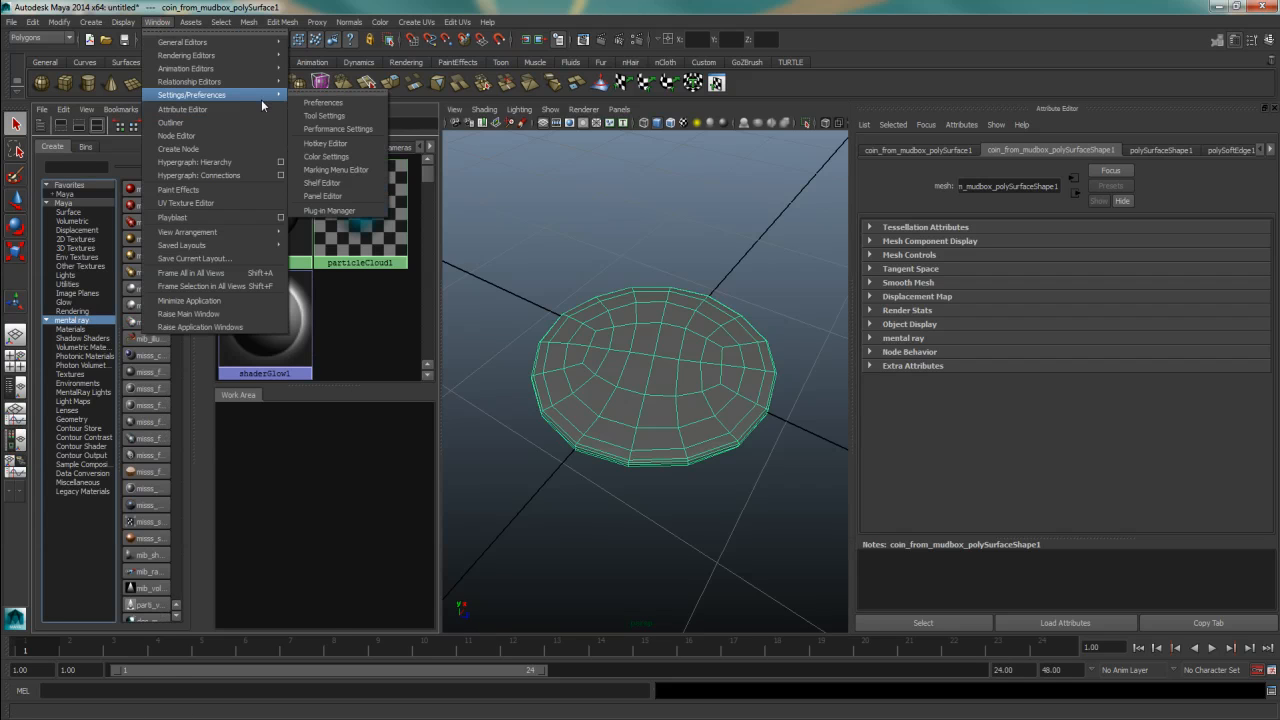
left_click(357, 210)
scroll(525, 320, "down", 10)
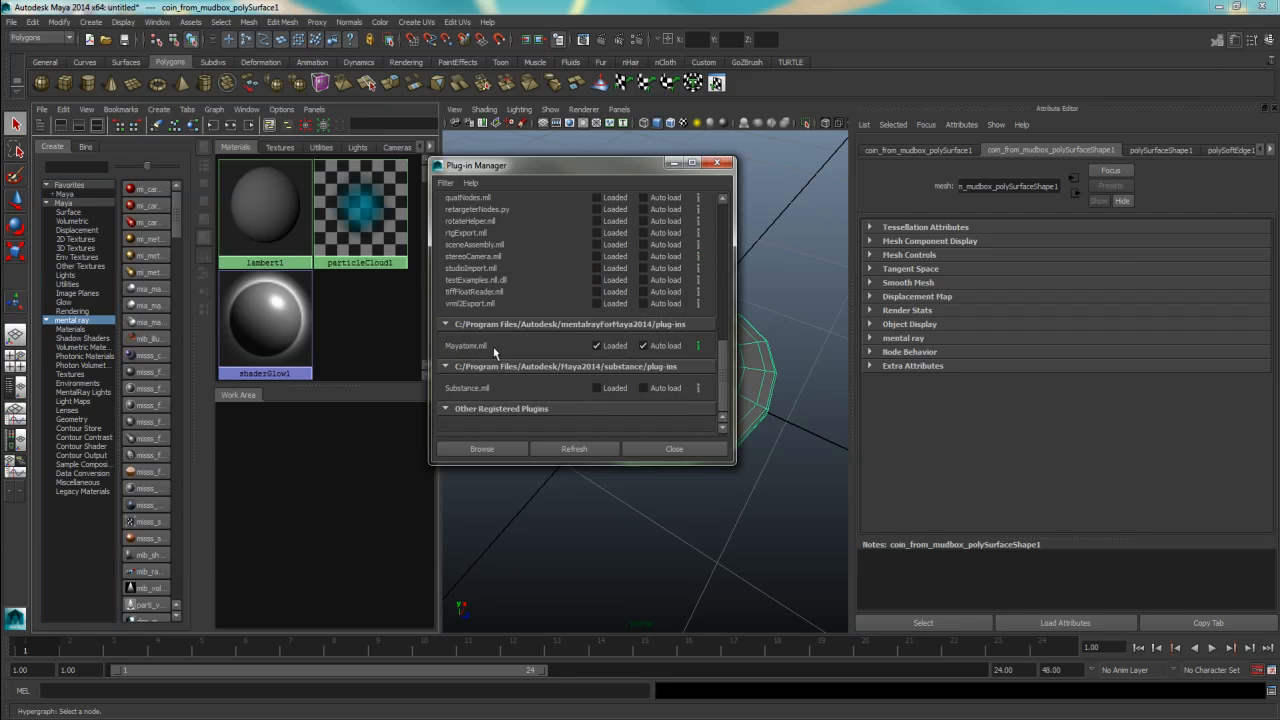
left_click(573, 450)
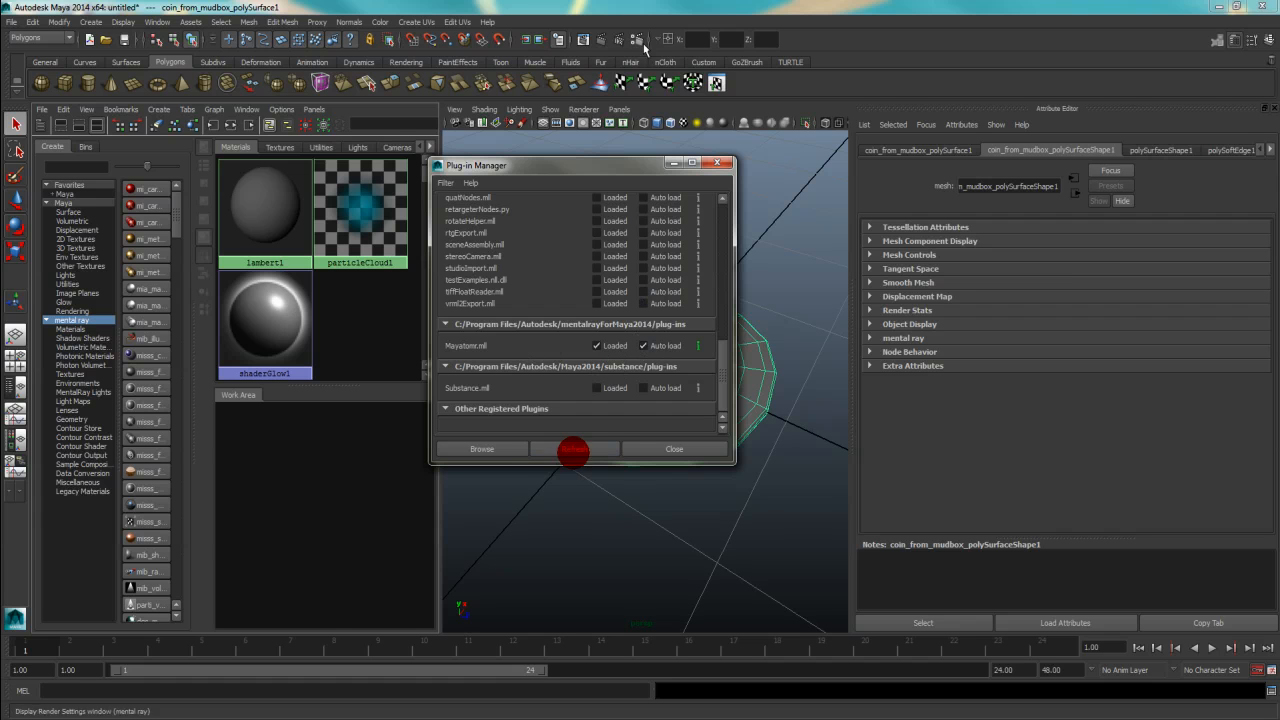
left_click(724, 164)
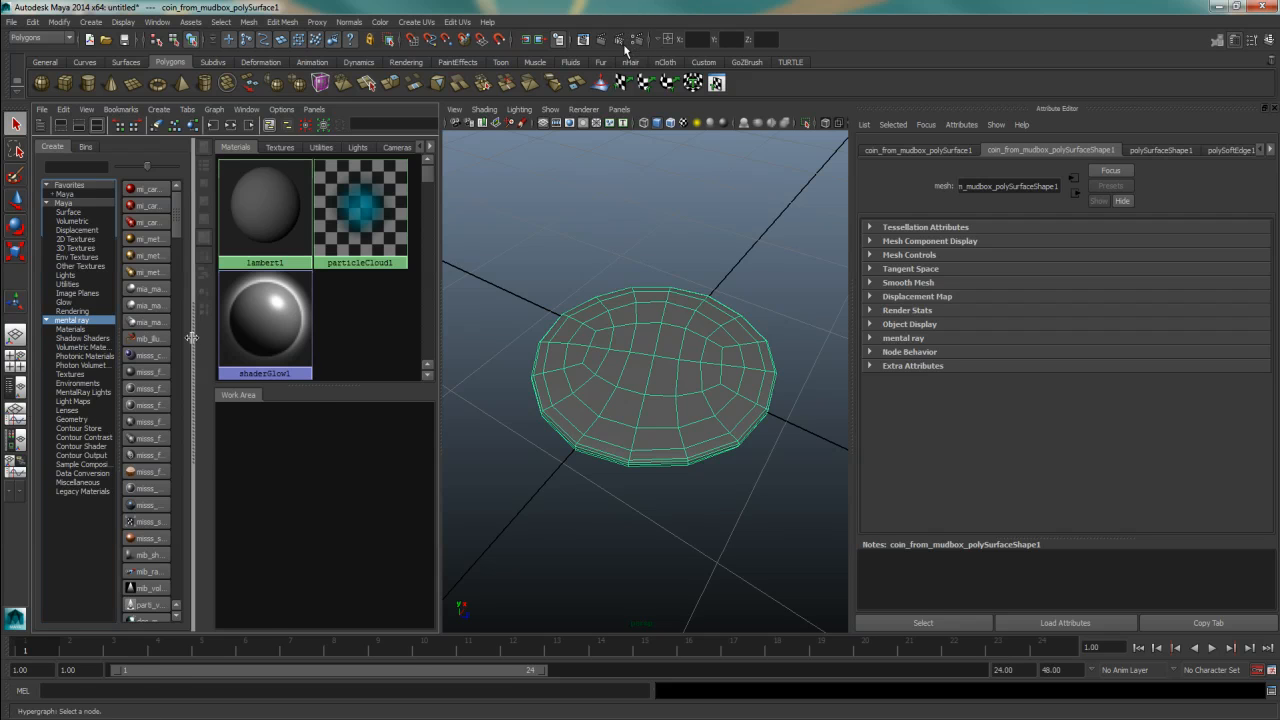
Step: Create a mia_material_x mental ray material and assign it to the coin mesh
left_click_drag(193, 340, 255, 345)
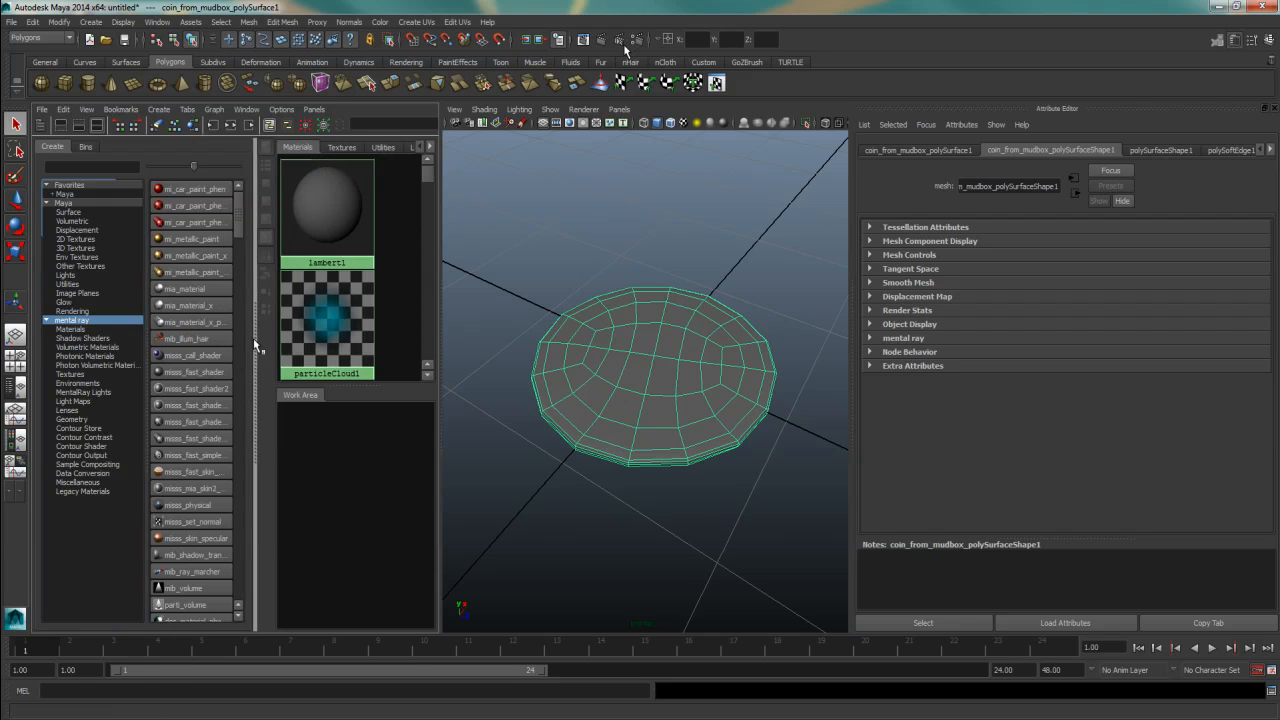
left_click(198, 309)
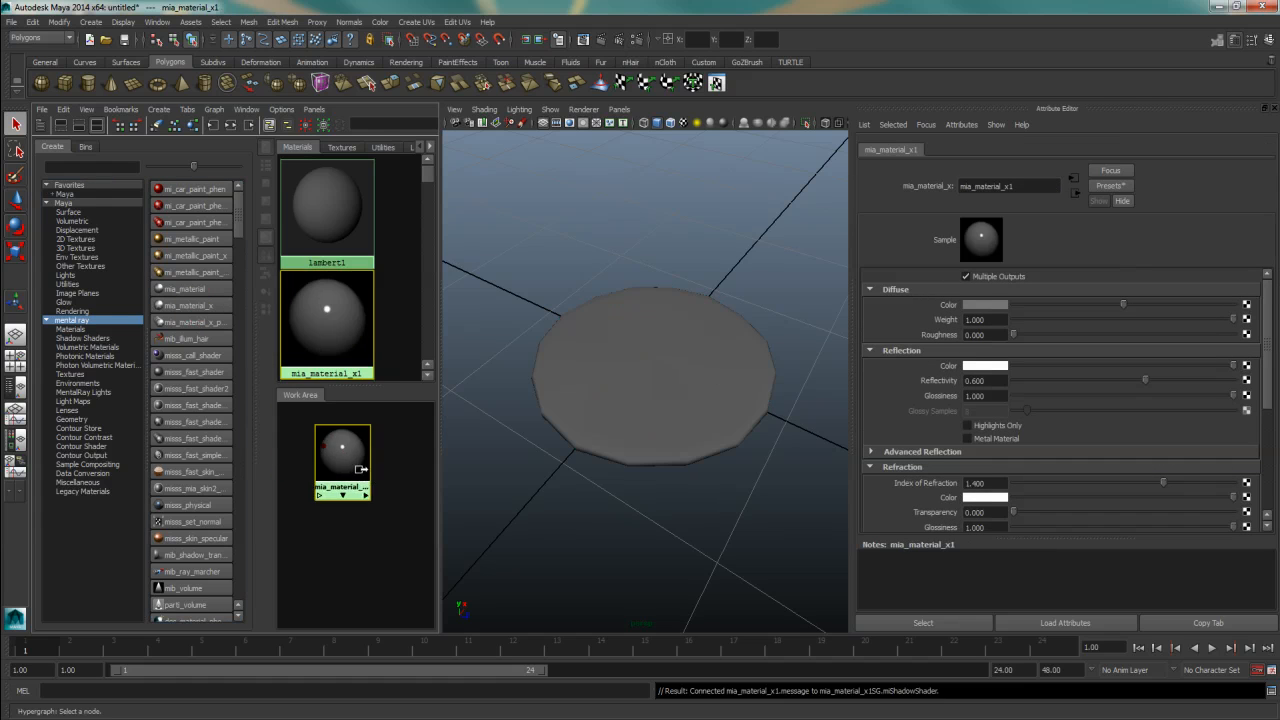
left_click_drag(360, 468, 397, 465)
left_click(599, 402)
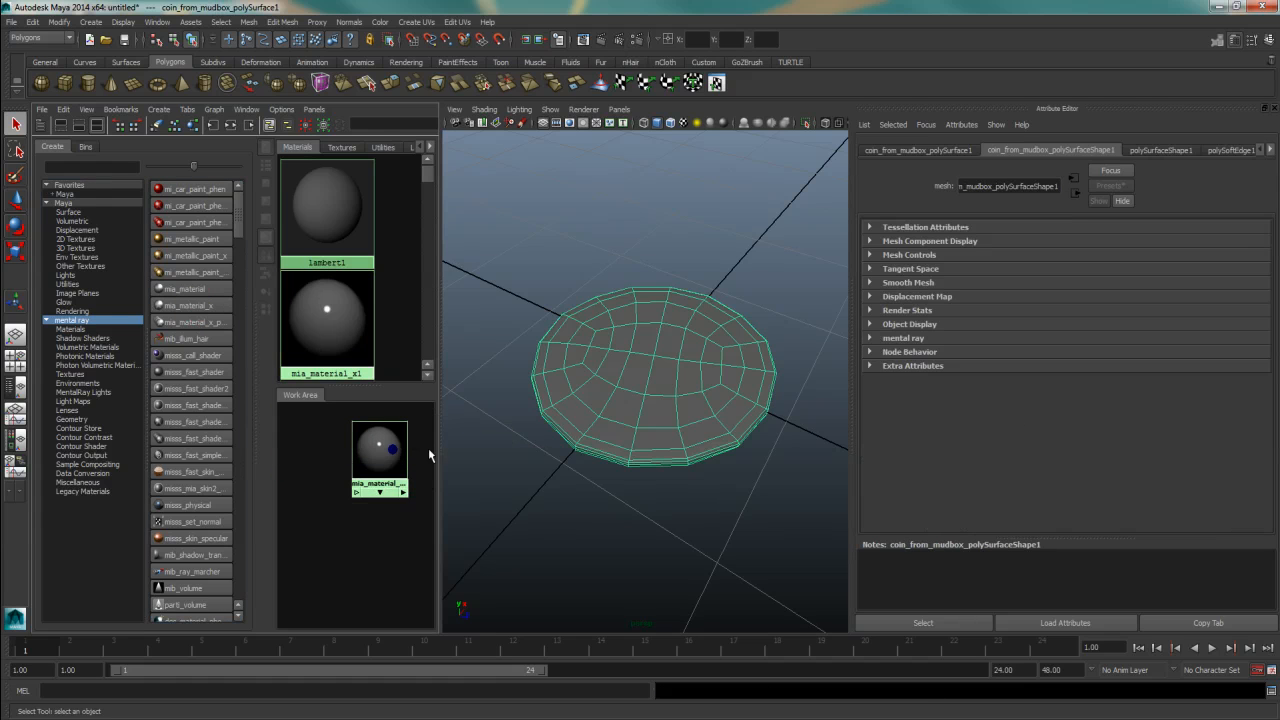
right_click_drag(382, 448, 383, 410)
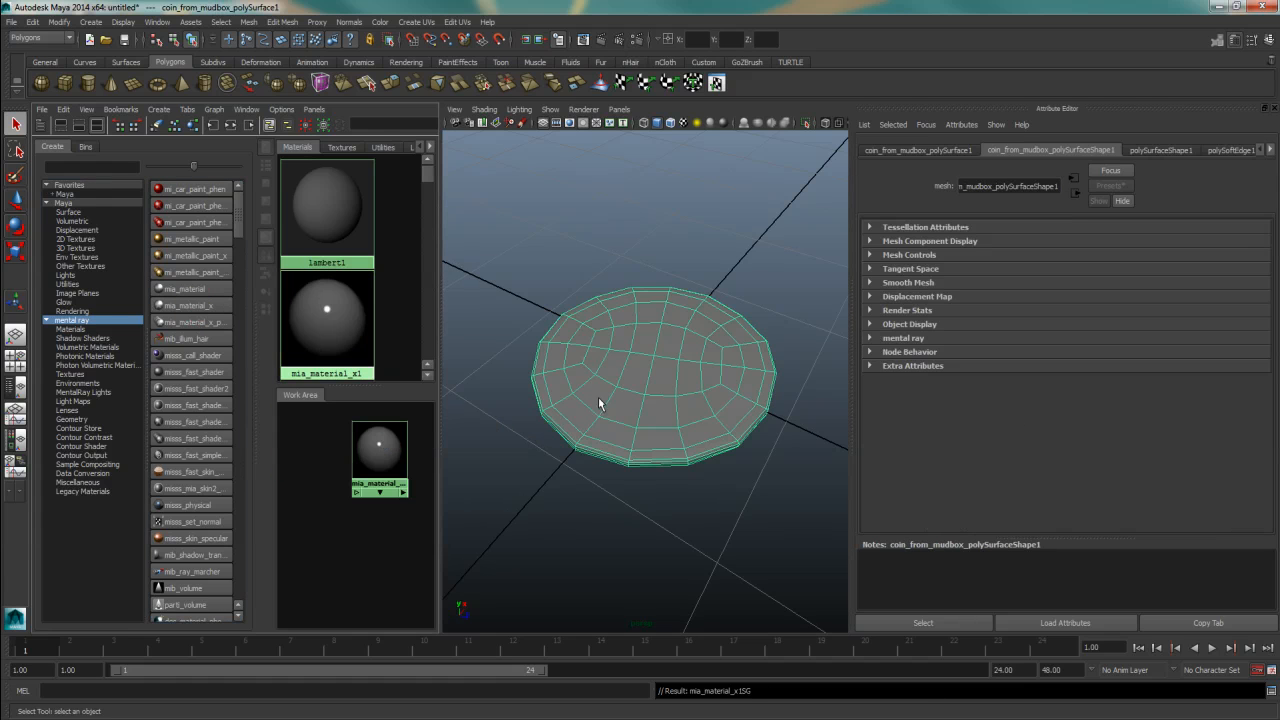
Step: Replace the settings of the coin's mia_material_x with the Chrome preset
scroll(706, 392, "down", 3)
scroll(674, 423, "up", 6)
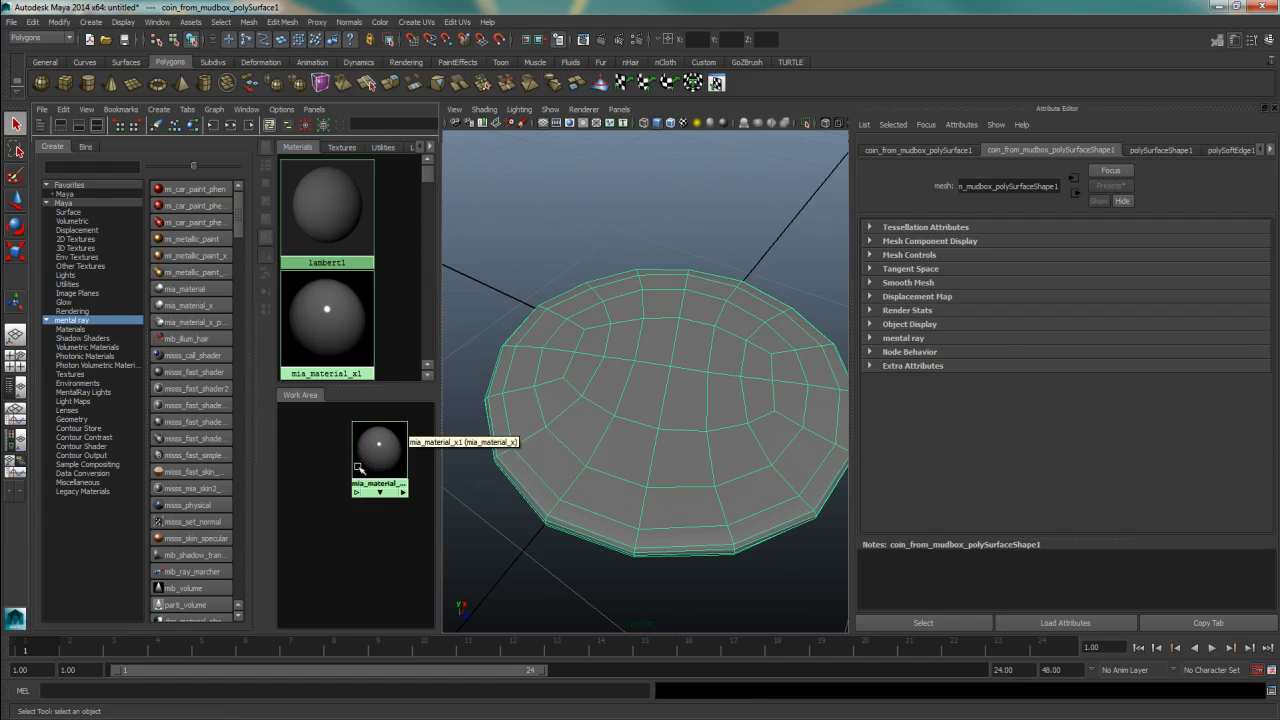
left_click(388, 457)
left_click(1110, 186)
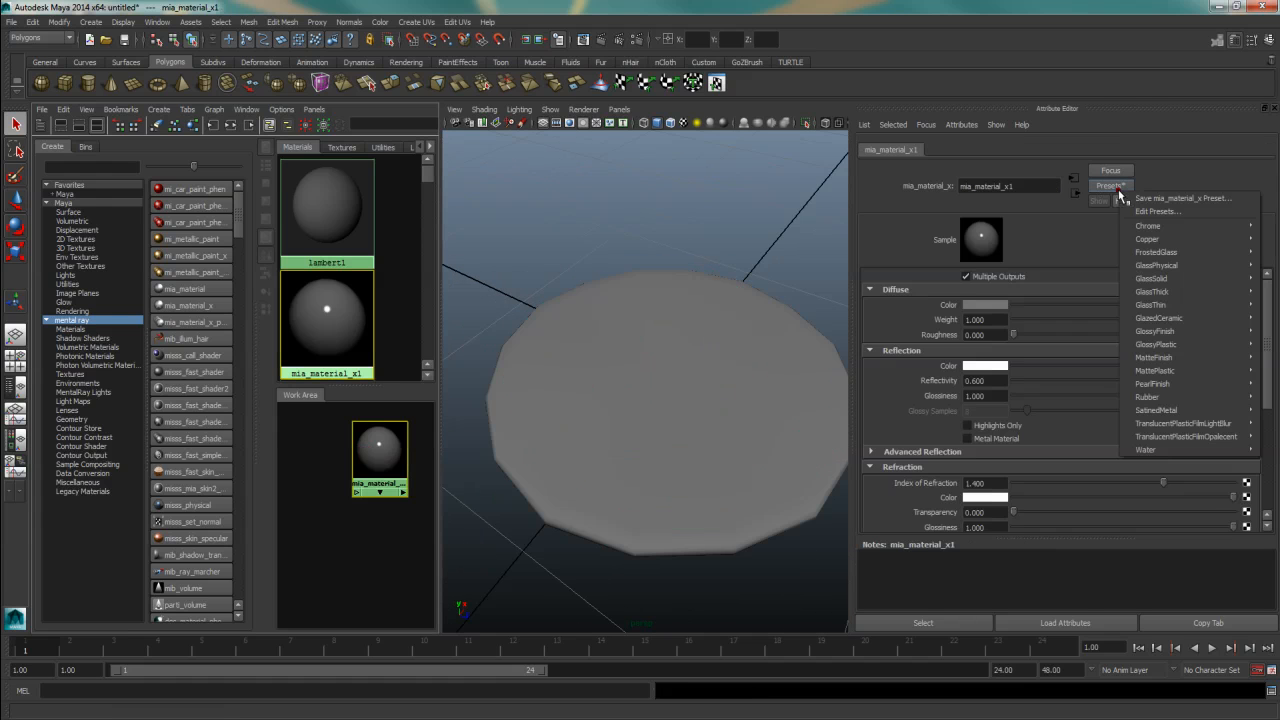
mouse_move(1157, 229)
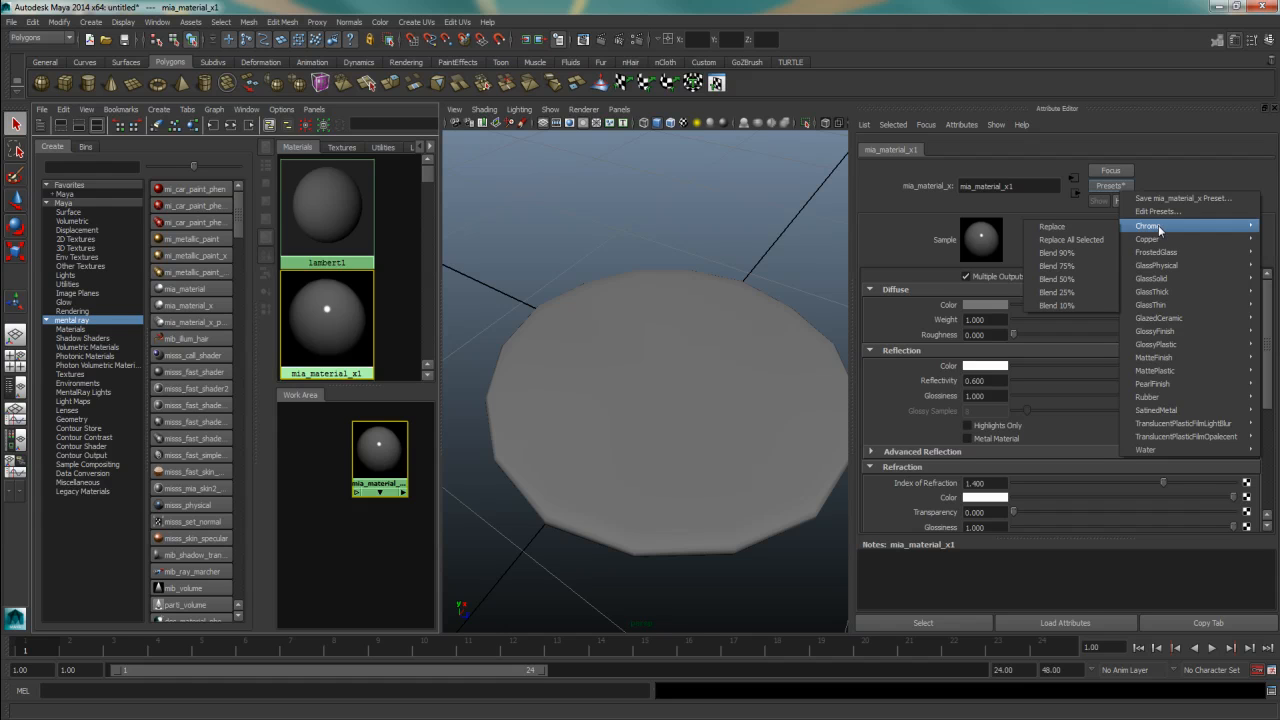
left_click(1098, 225)
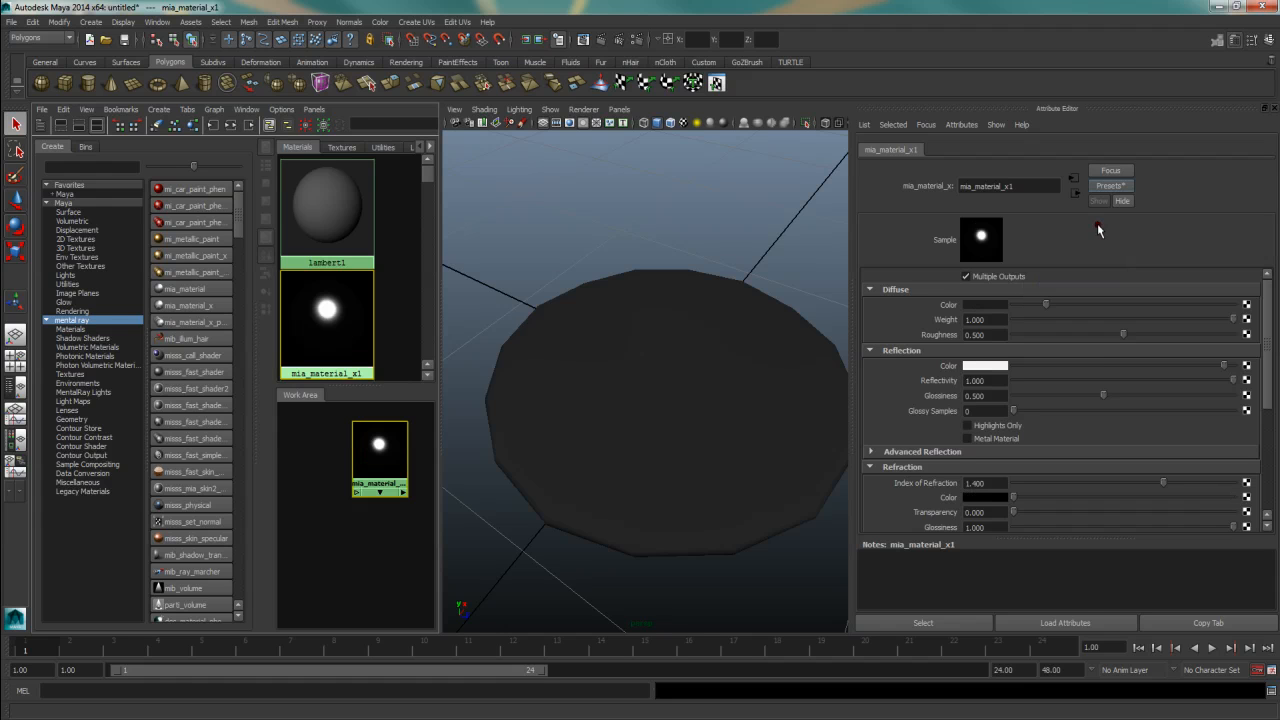
Step: Set the reflection color of the coin's material to a golden orange
left_click(992, 366)
left_click(962, 330)
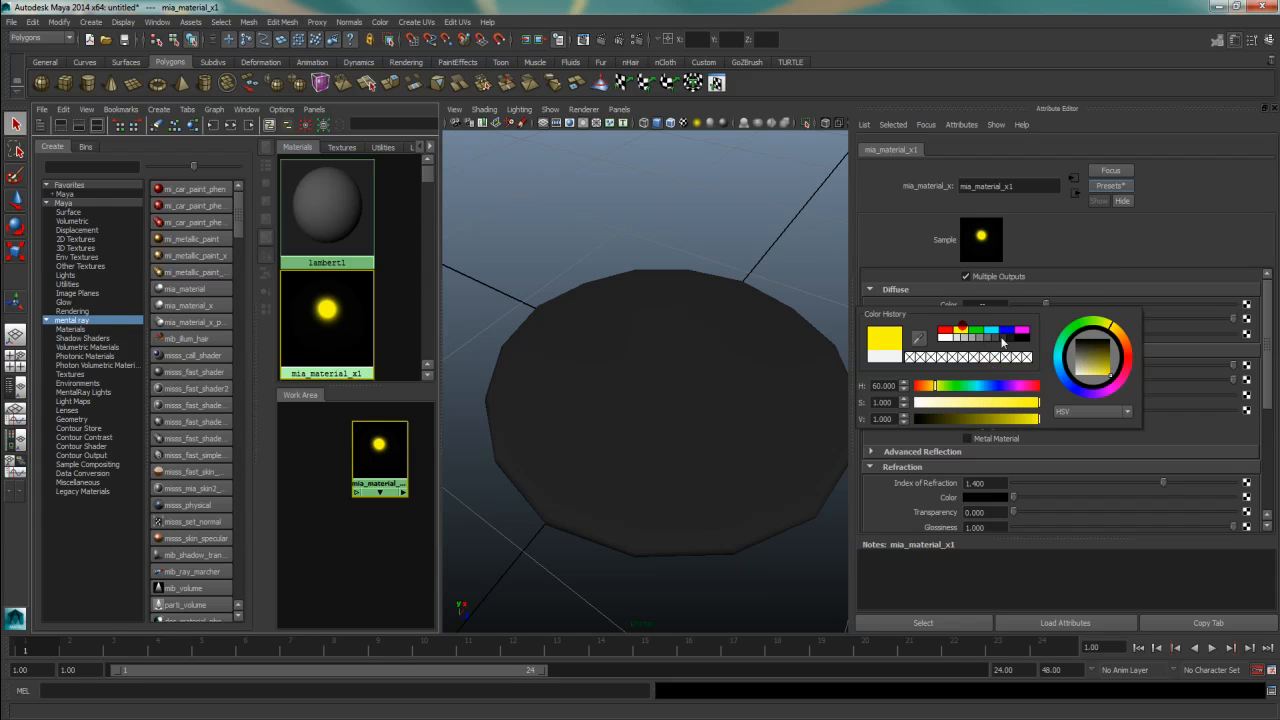
left_click_drag(1117, 329, 1119, 332)
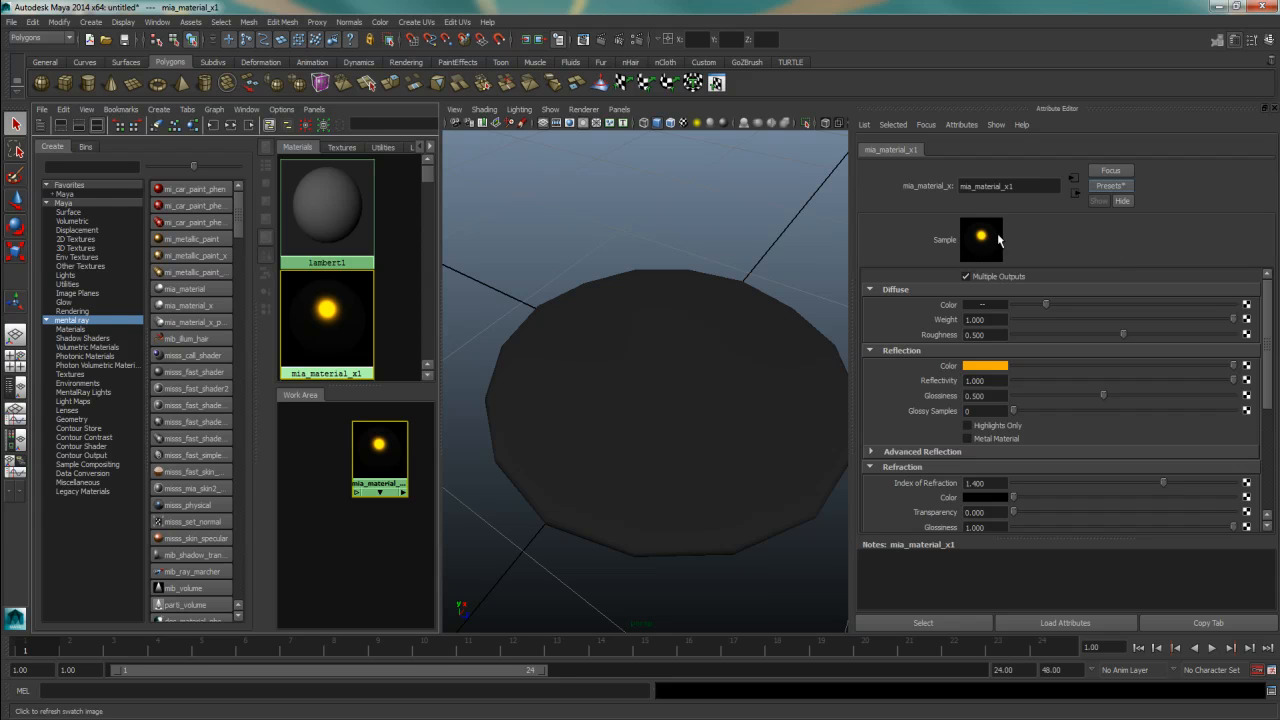
left_click_drag(400, 443, 399, 456)
Step: Connect a File texture to the Overall Bump of the coin's material and use the bump as Tangent Space Normals
left_click(791, 386)
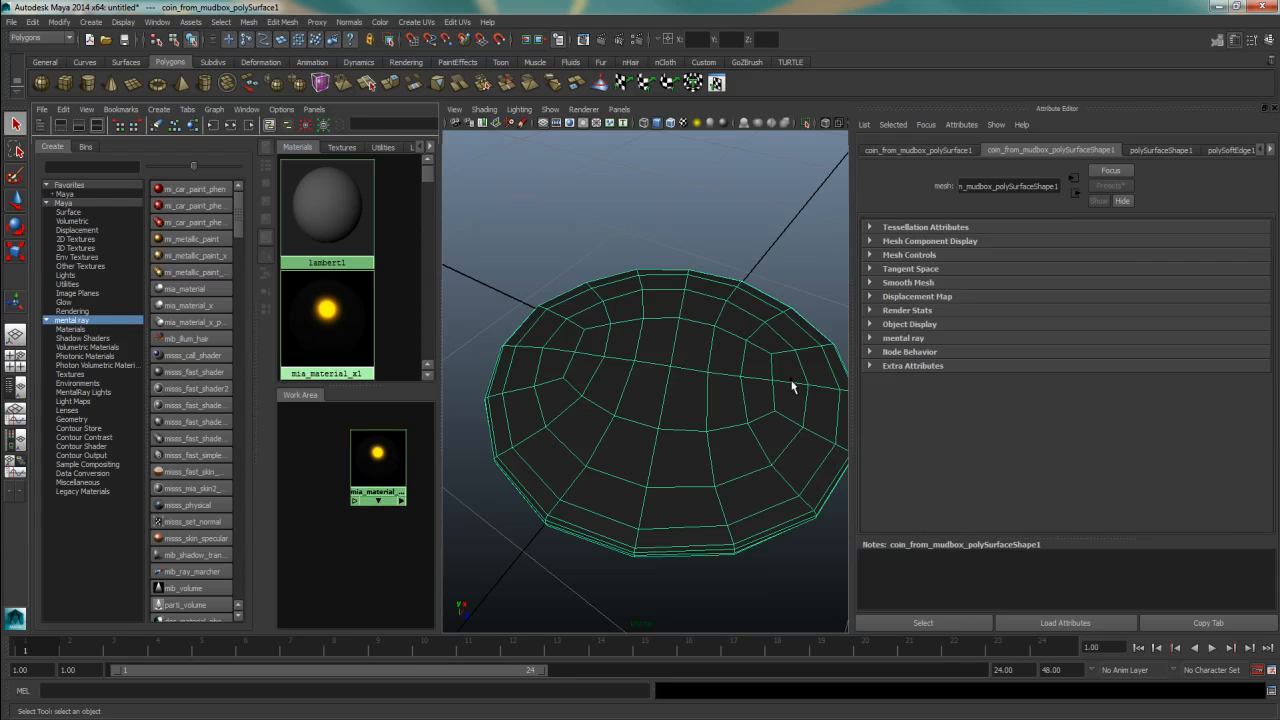
left_click(1271, 150)
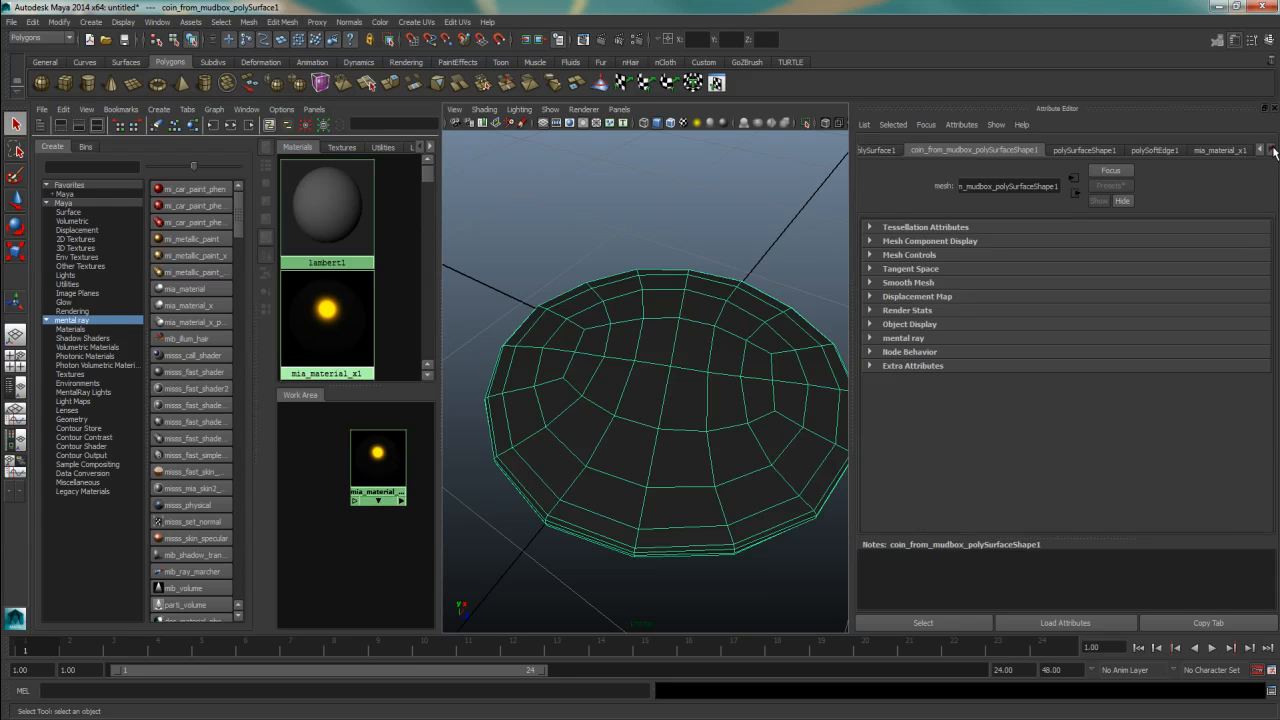
left_click(1222, 150)
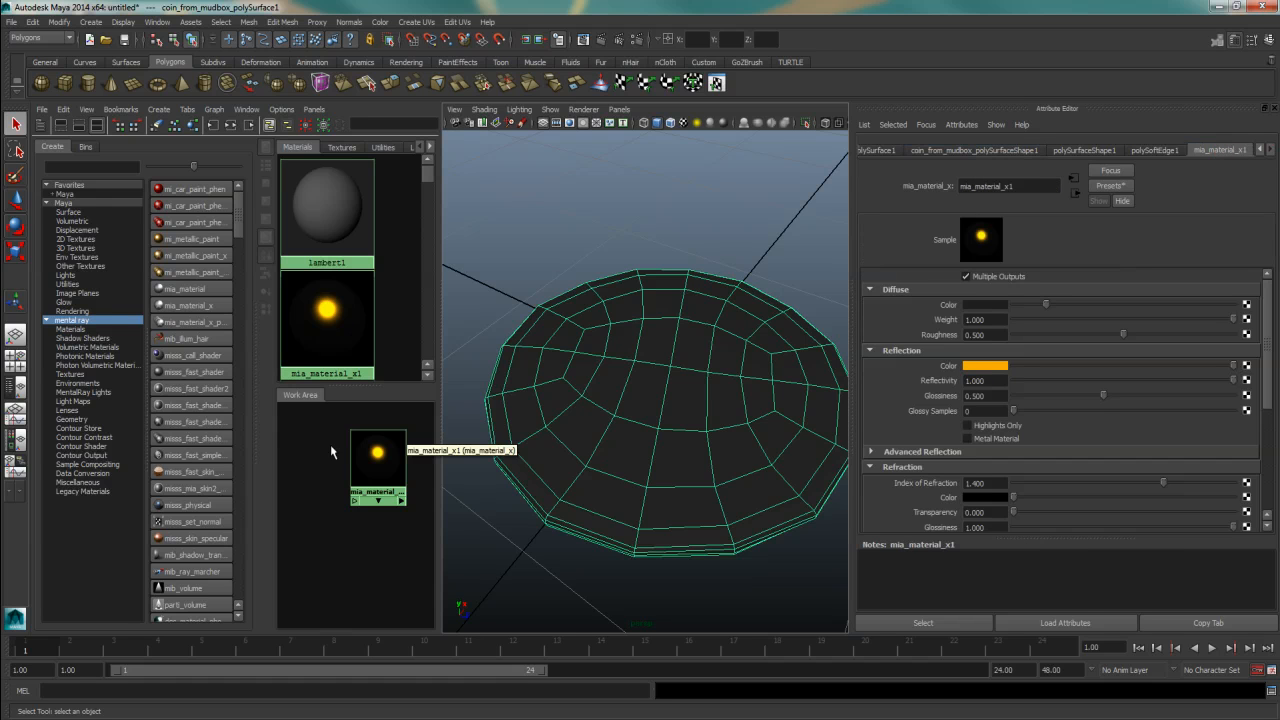
scroll(1196, 463, "down", 5)
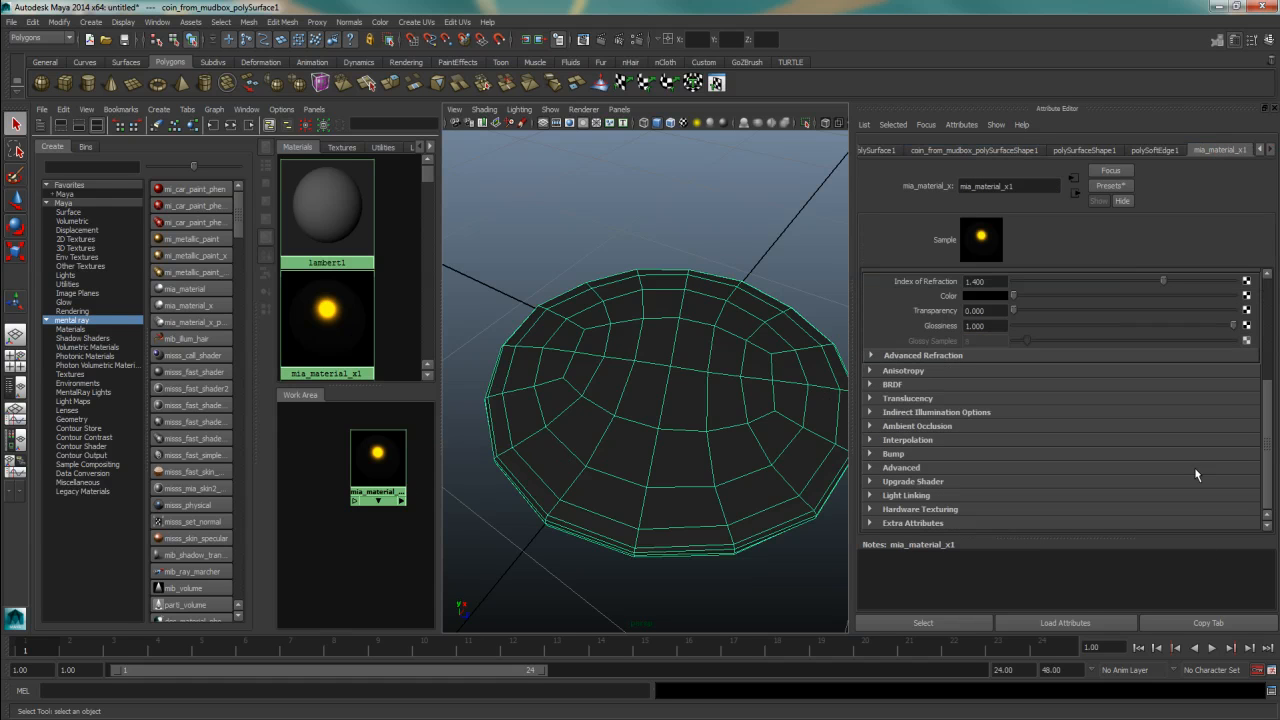
left_click(869, 455)
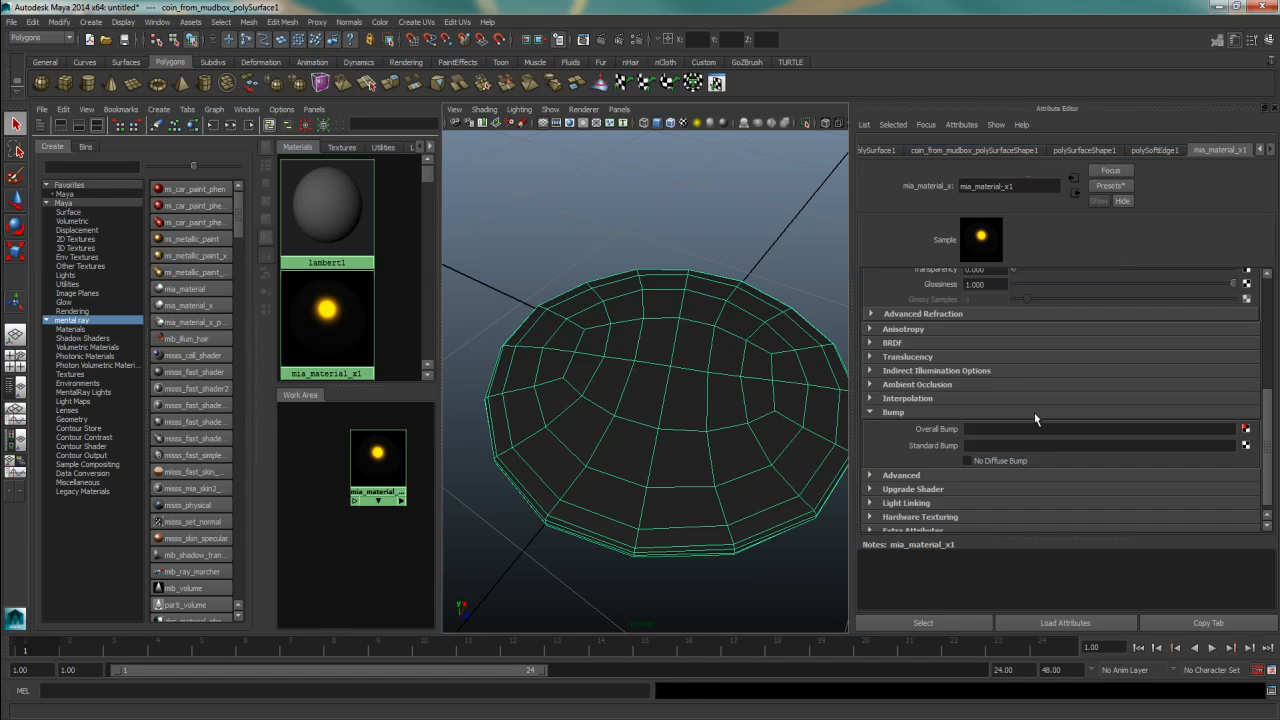
left_click(1245, 428)
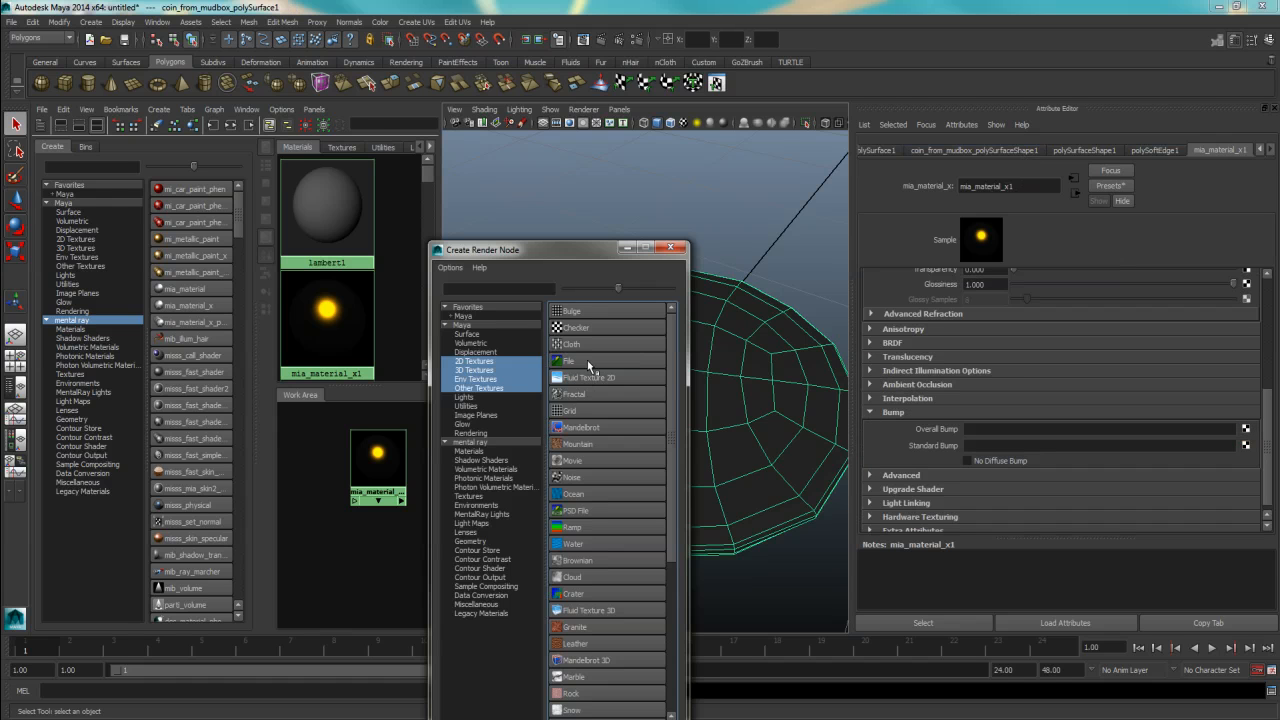
left_click(590, 366)
left_click(1015, 322)
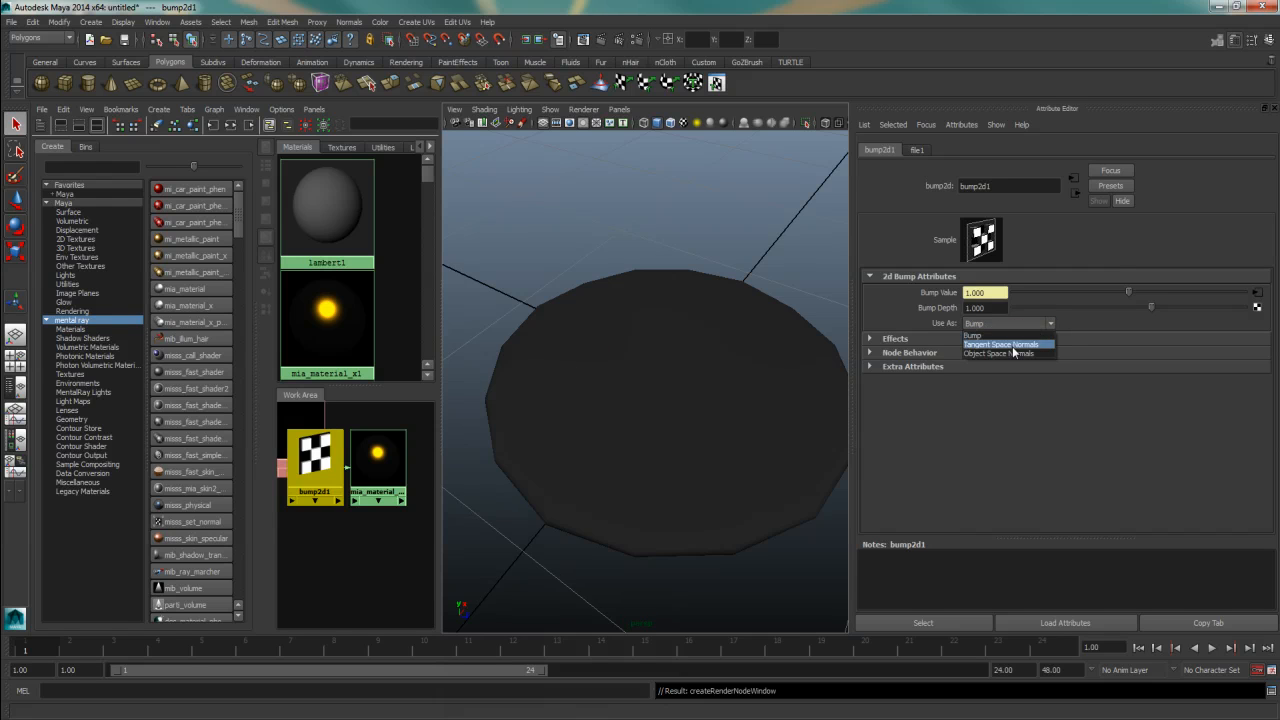
left_click(1010, 344)
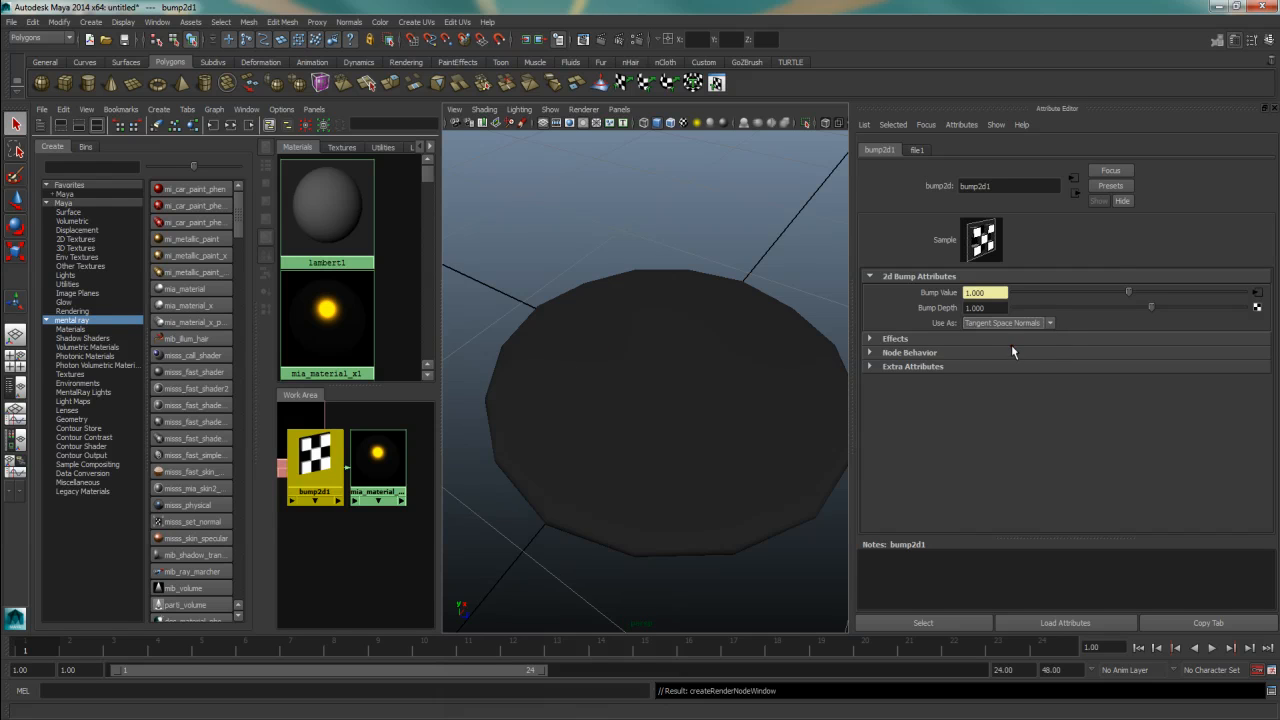
Step: Load coin_normal_map.tif from the texture_map folder inside coin_tute as the image of the bump's file texture
left_click(917, 151)
left_click(1110, 346)
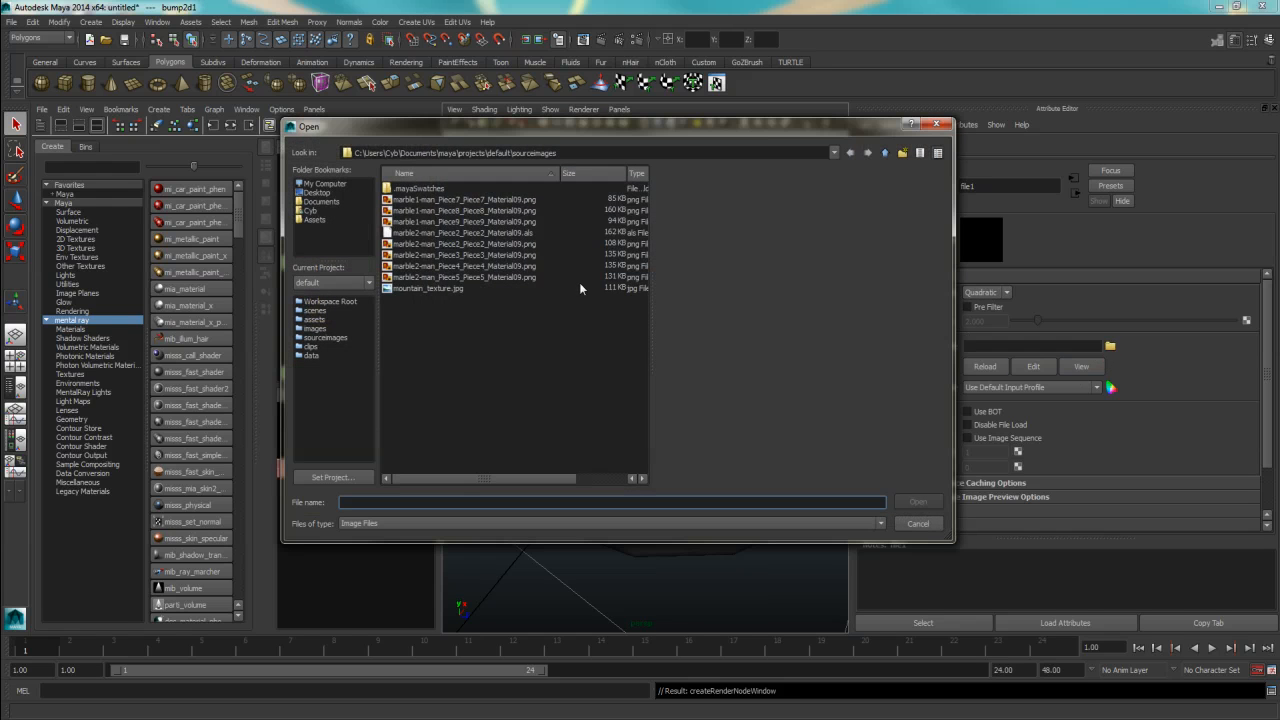
left_click(318, 192)
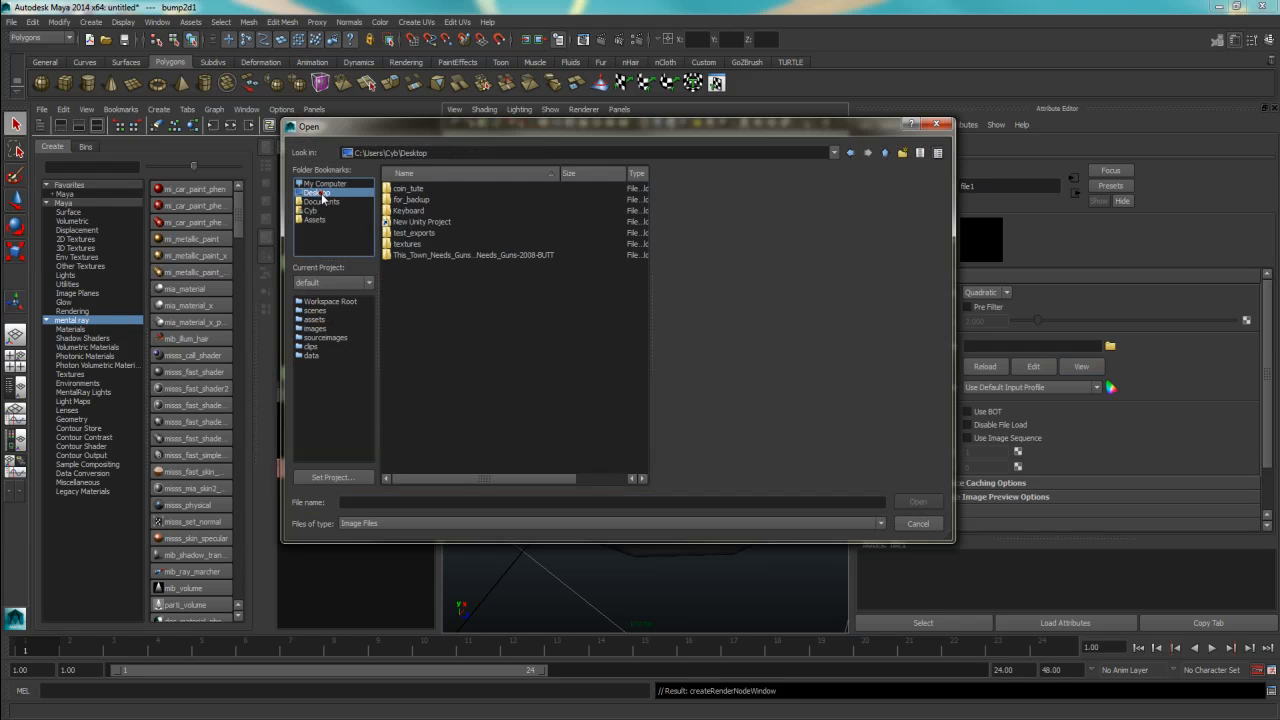
double_click(412, 188)
double_click(425, 200)
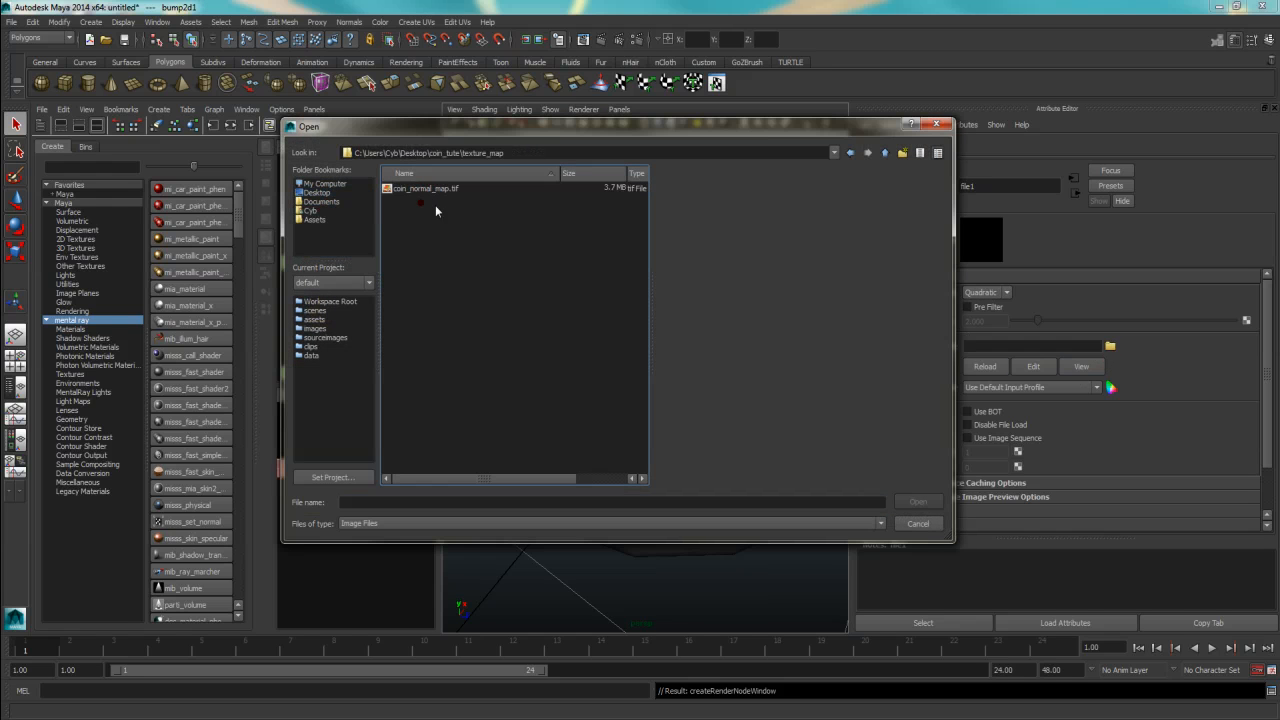
left_click(428, 188)
left_click(918, 502)
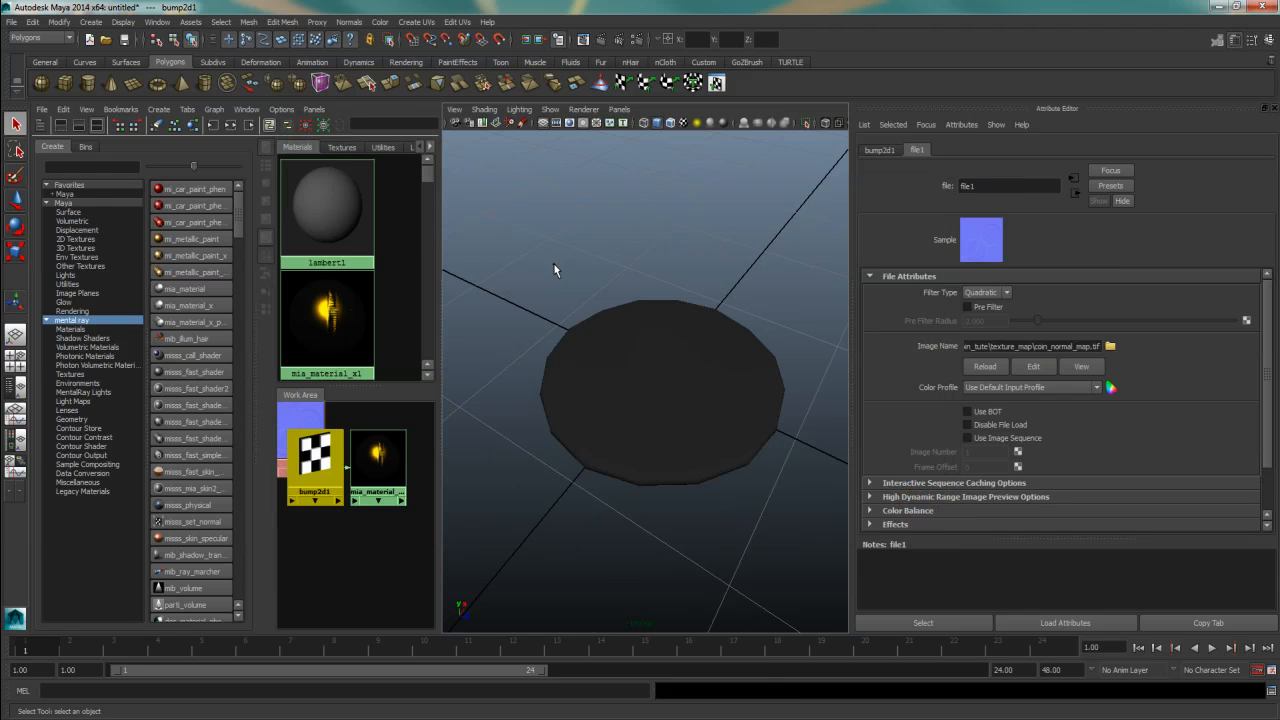
Step: Return to the full perspective view, turn on the resolution gate and frame the coin inside it
left_click(554, 264)
key("space")
left_click(158, 122)
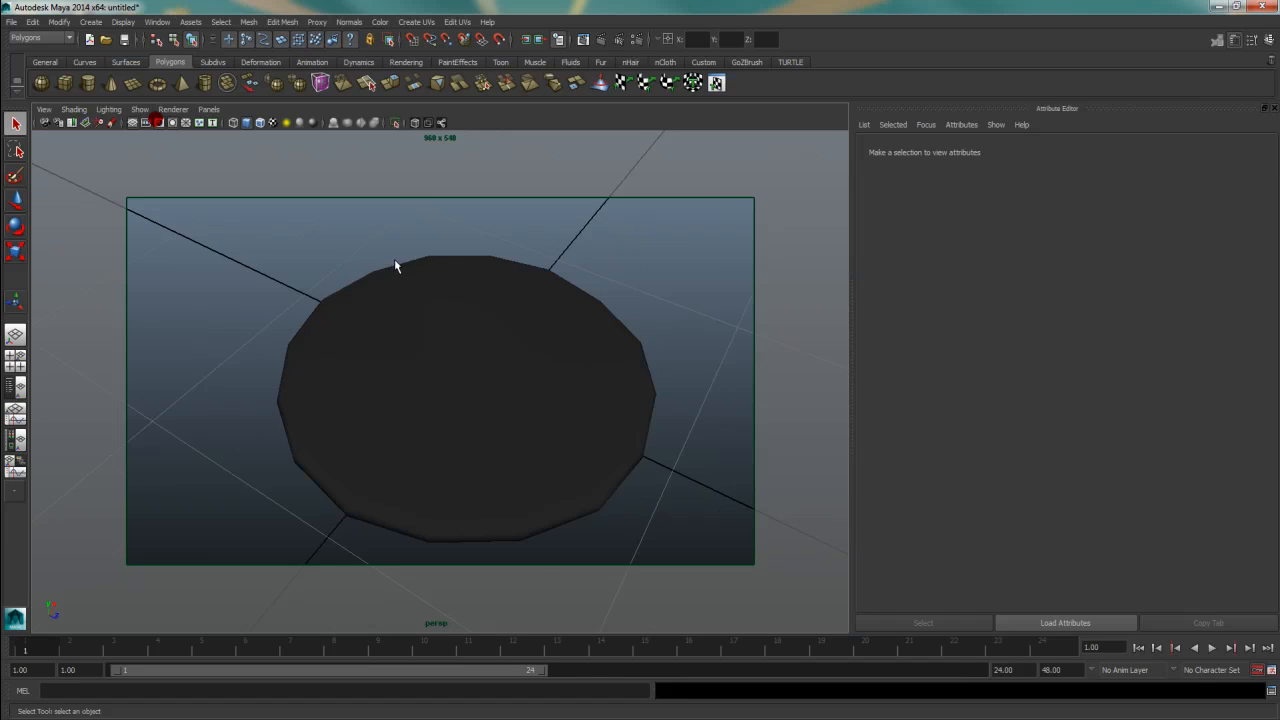
middle_click_drag(428, 286, 400, 254, "alt")
right_click_drag(406, 274, 431, 281, "alt")
middle_click_drag(431, 281, 438, 280, "alt")
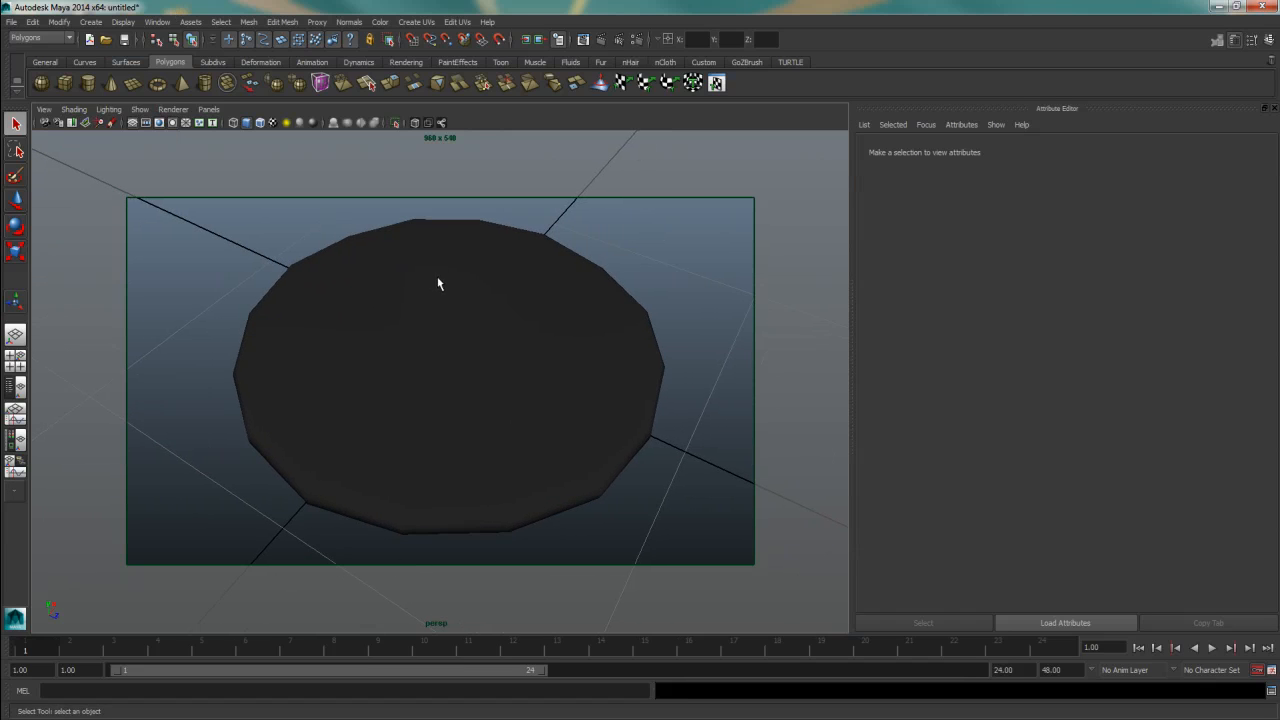
Step: Take a snapshot of the perspective camera in the Render View and render the coin with mental ray
left_click(583, 41)
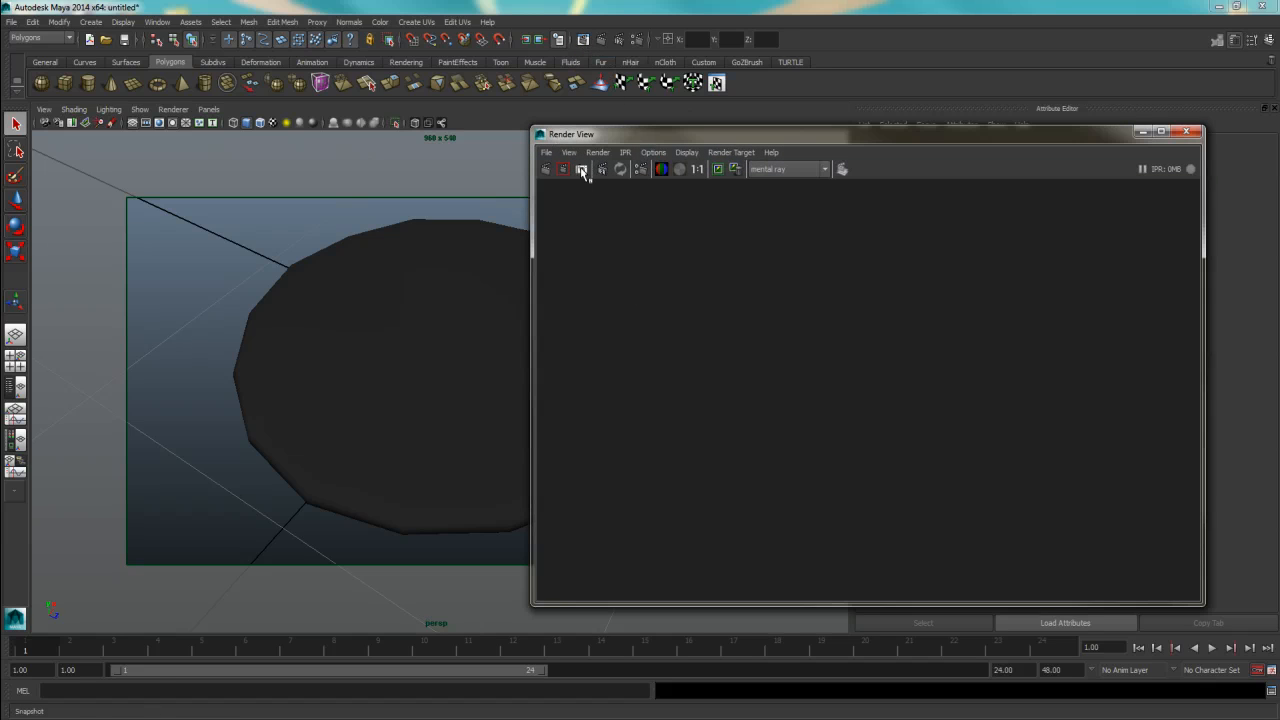
left_click(582, 170)
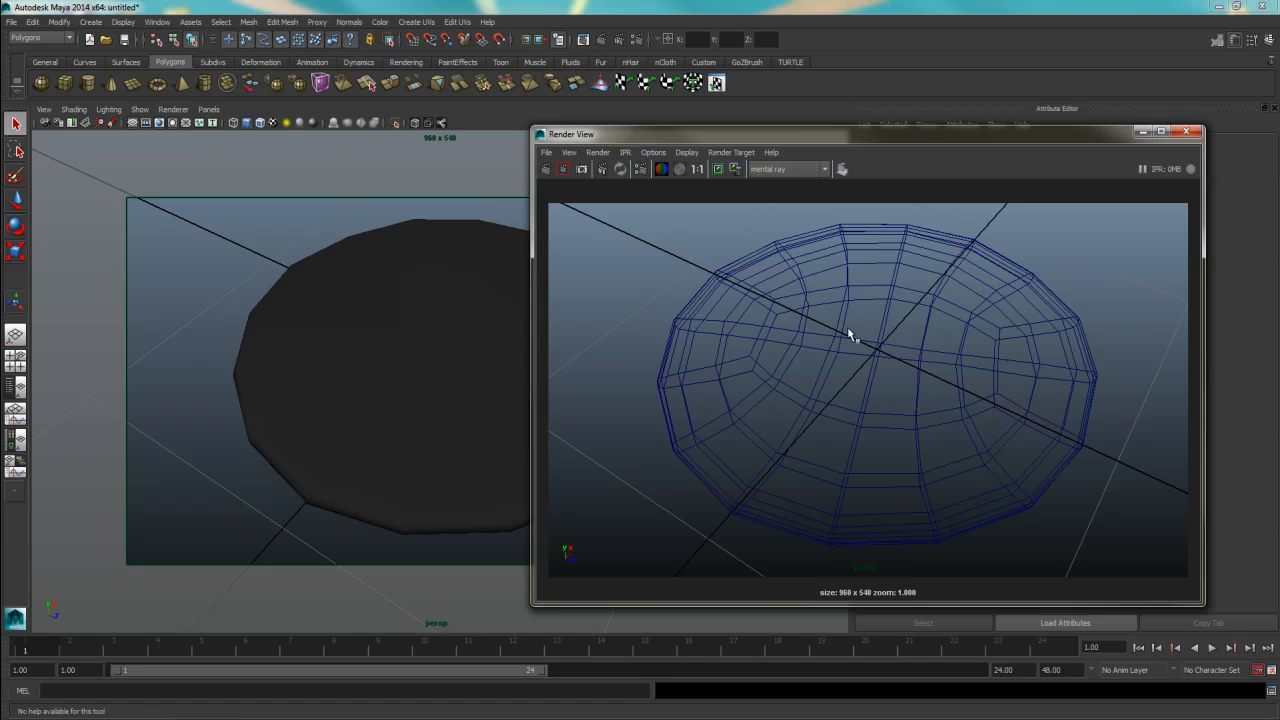
left_click(546, 169)
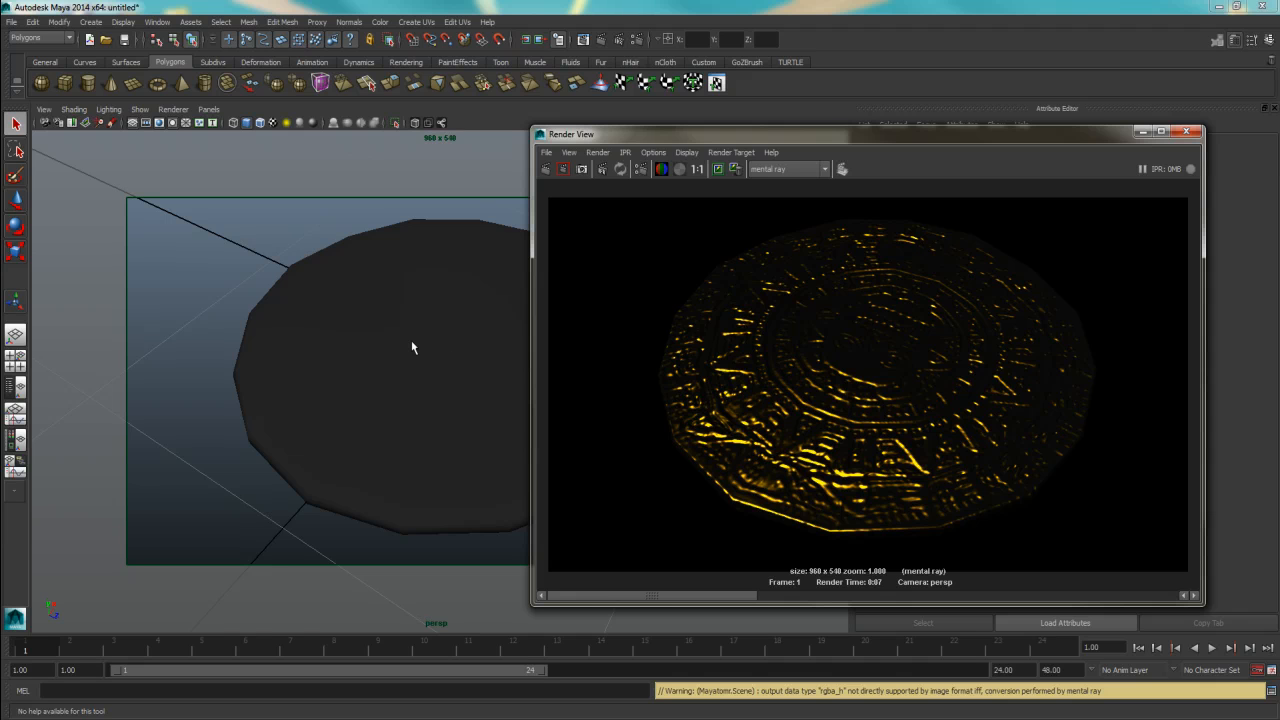
Step: Create a Physical Sun and Sky environment in mental ray's indirect lighting settings
scroll(411, 340, "down", 8)
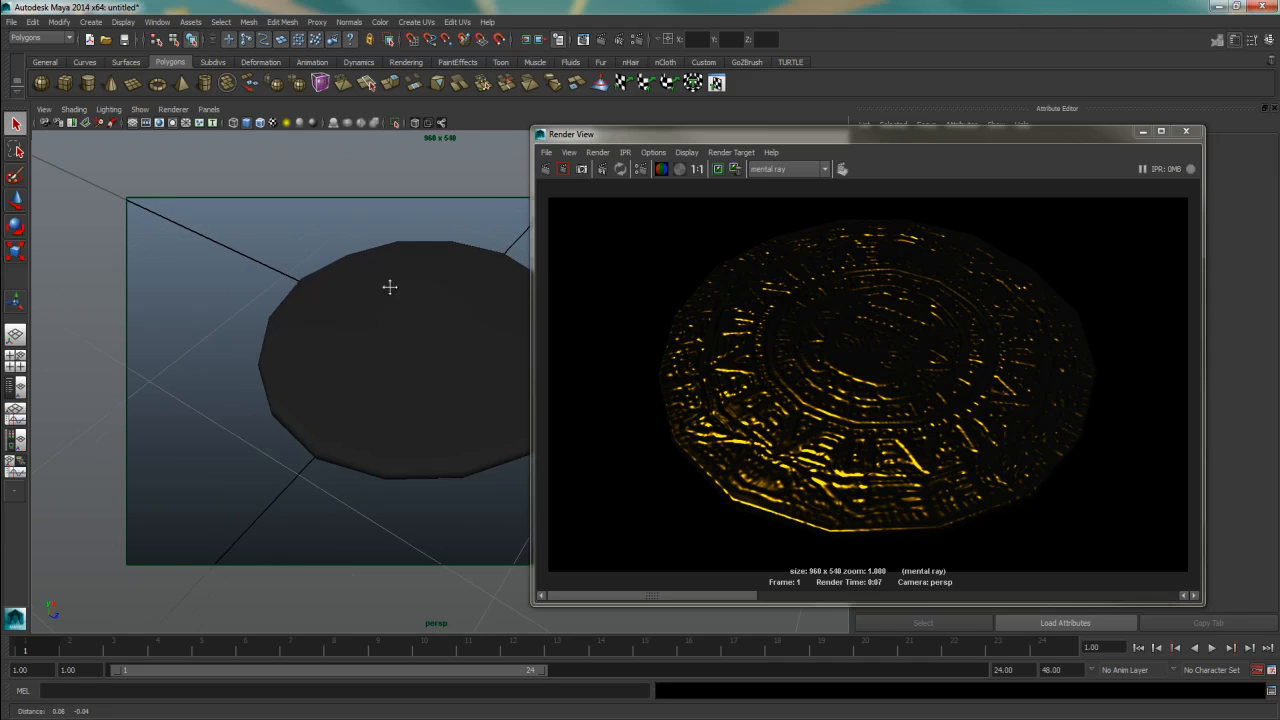
scroll(403, 293, "up", 3)
left_click_drag(415, 313, 483, 355, "alt")
scroll(445, 368, "up", 3)
scroll(460, 358, "down", 6)
scroll(451, 360, "up", 3)
middle_click_drag(451, 360, 436, 365, "alt")
left_click_drag(435, 364, 489, 342, "alt")
left_click(1186, 131)
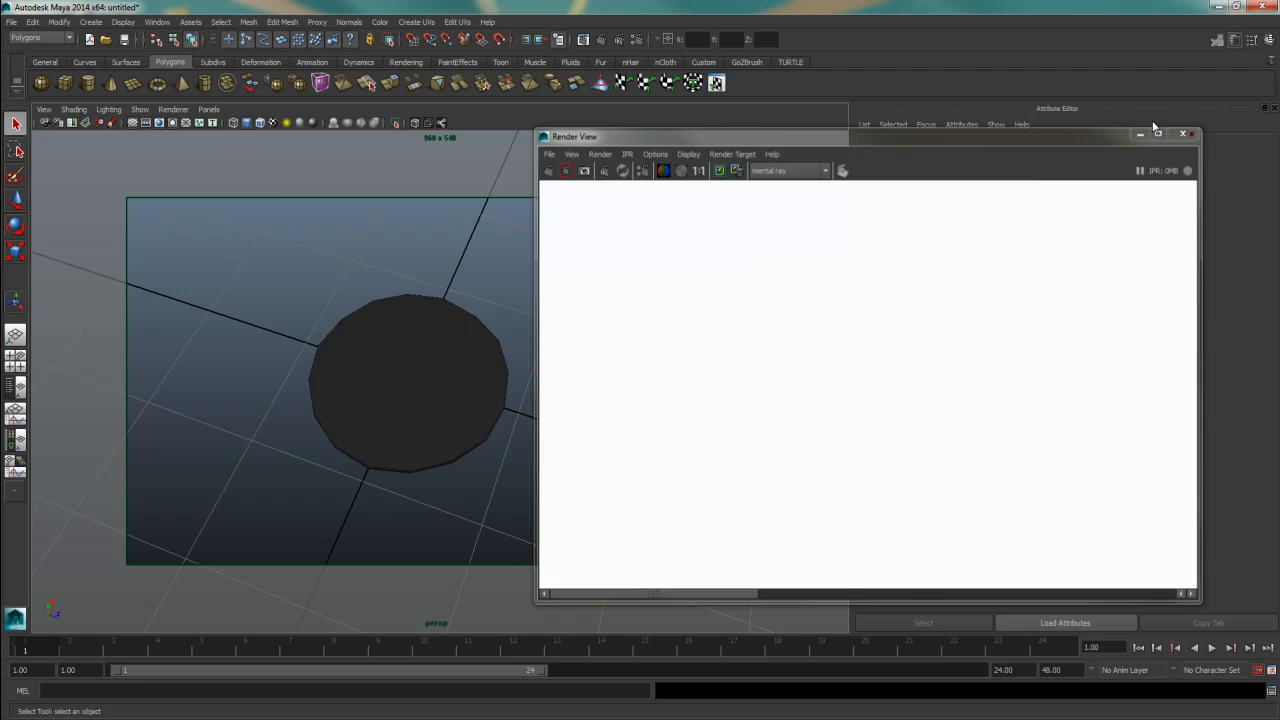
left_click(639, 42)
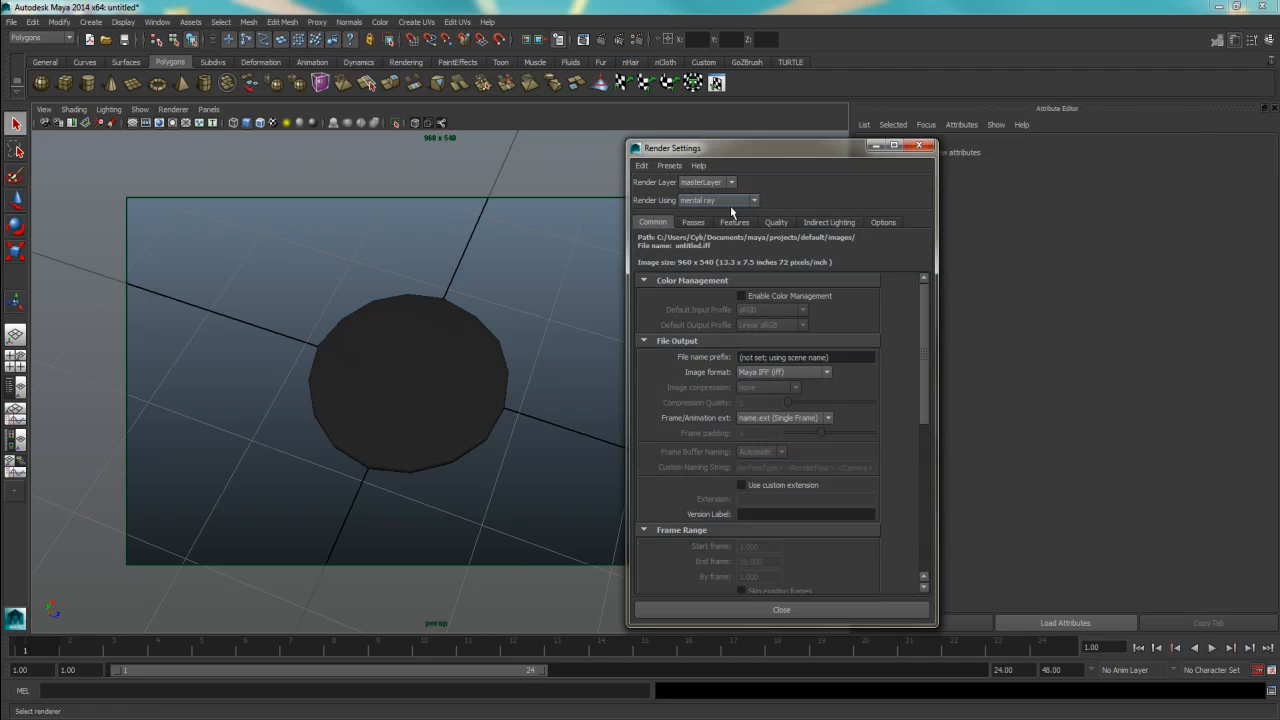
left_click(822, 222)
left_click(757, 278)
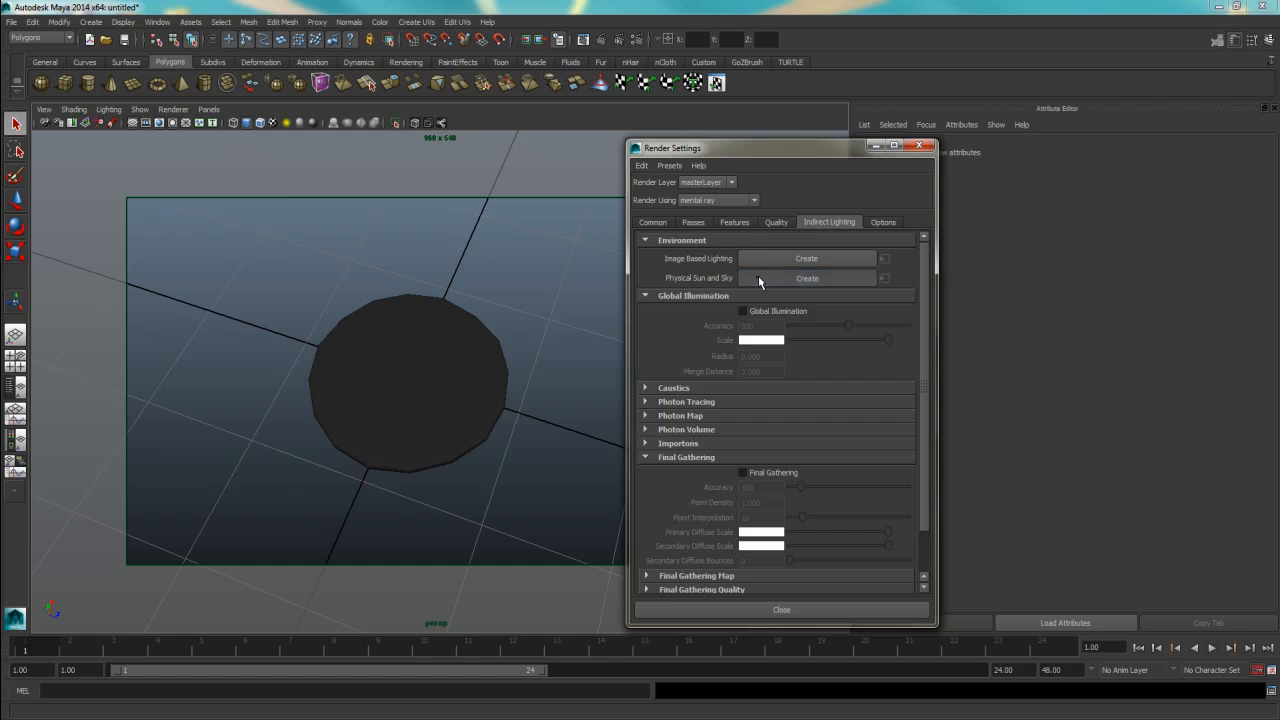
left_click(925, 147)
Step: Rotate the sun's directional light above the coin to change the direction of the sunlight
left_click_drag(418, 334, 454, 326, "alt")
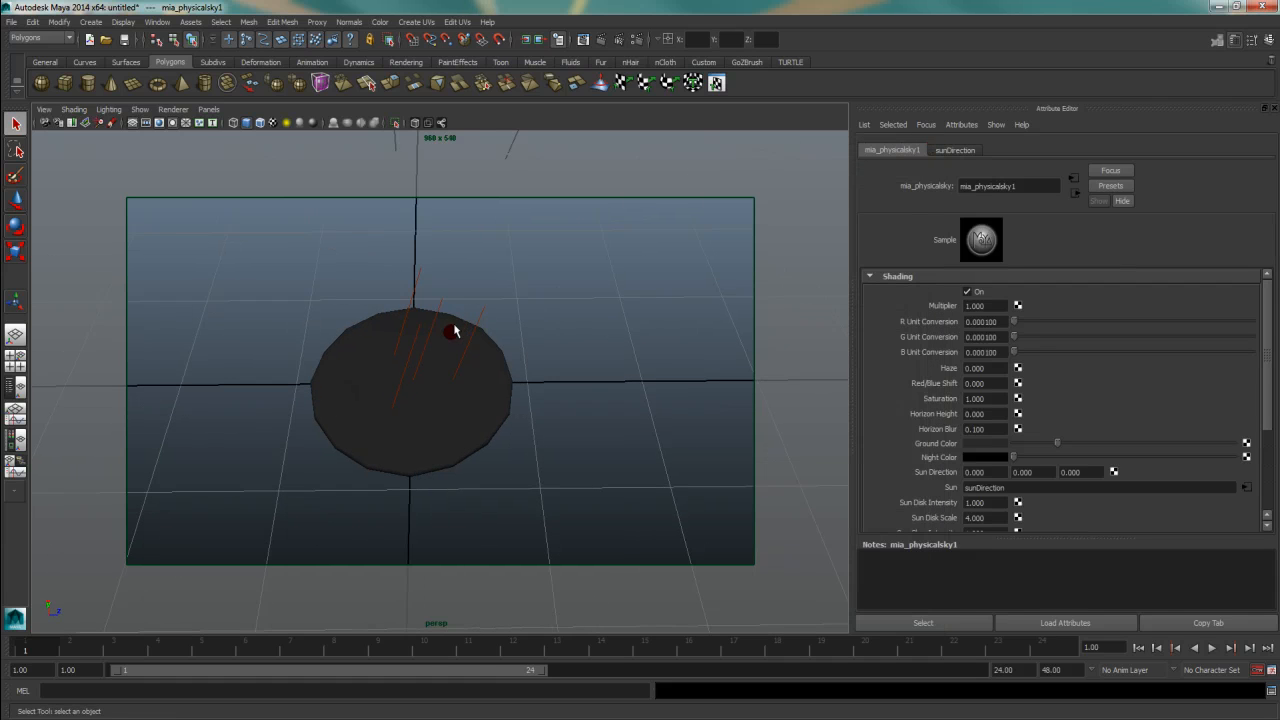
left_click(415, 288)
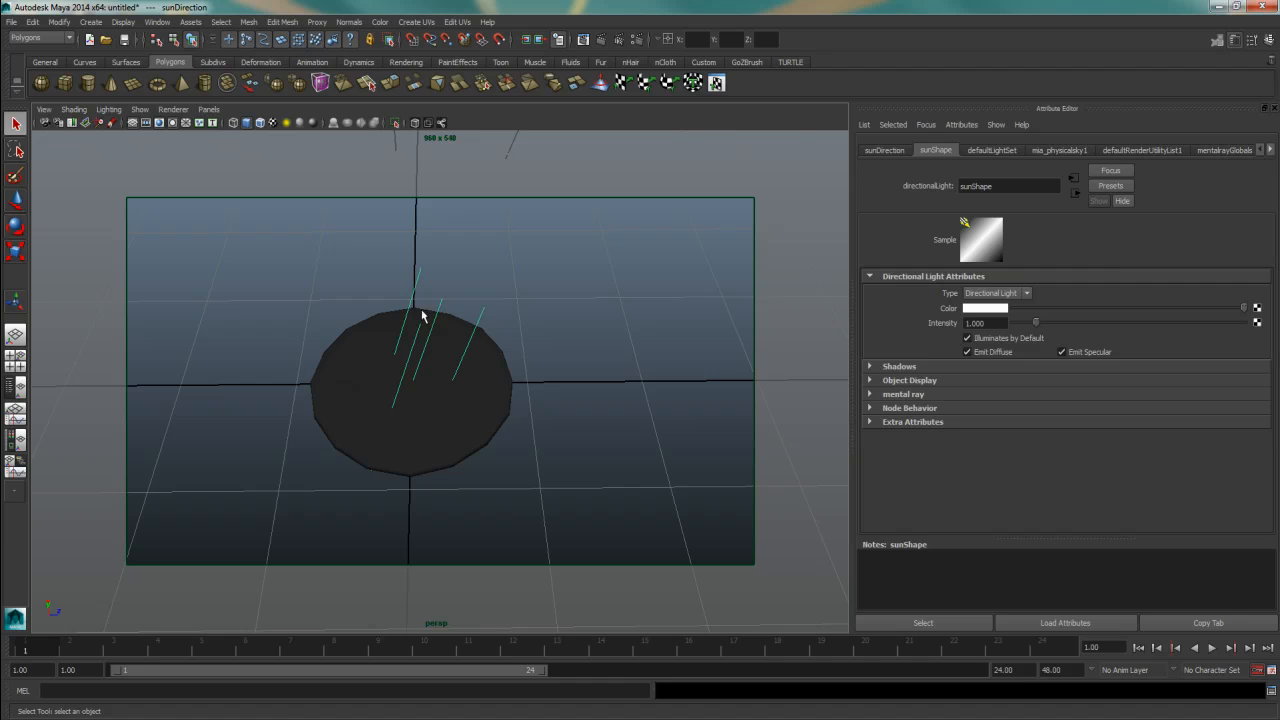
key("e")
left_click_drag(414, 349, 393, 368)
Step: Find the mia_exposure_simple1 node among the Hypershade utilities and set its Gamma to 1
left_click(1086, 151)
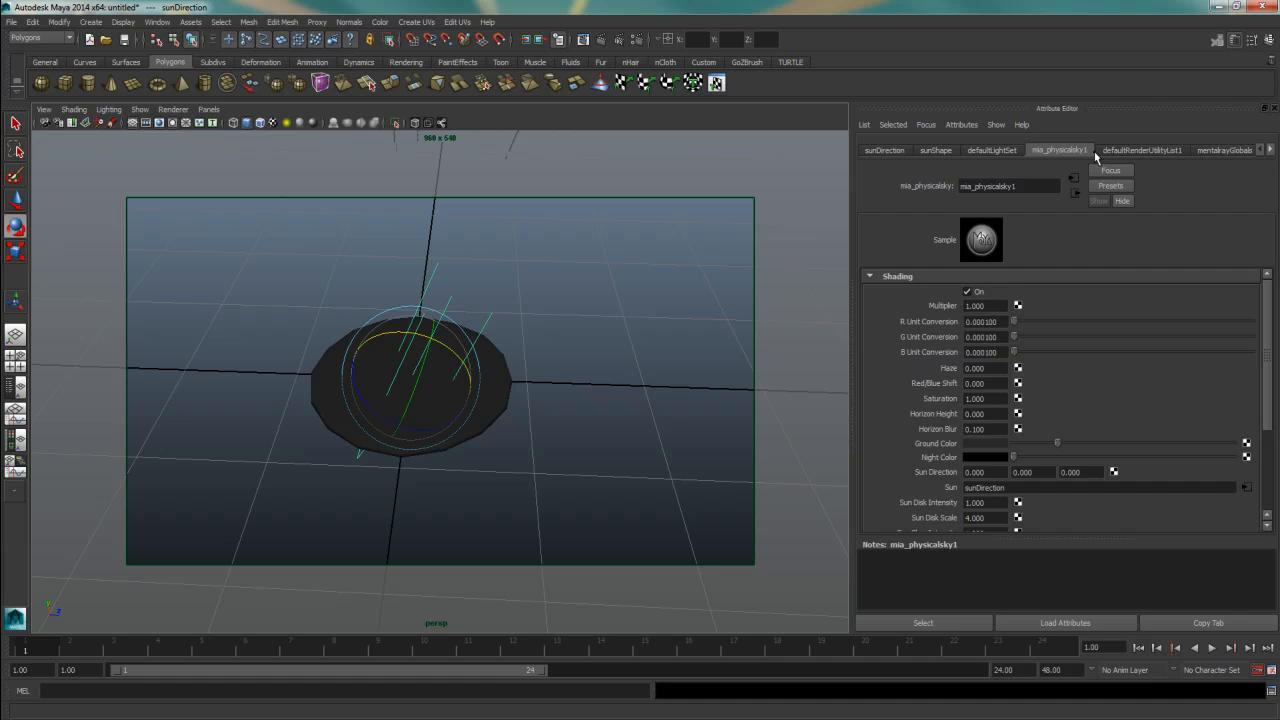
left_click(1012, 155)
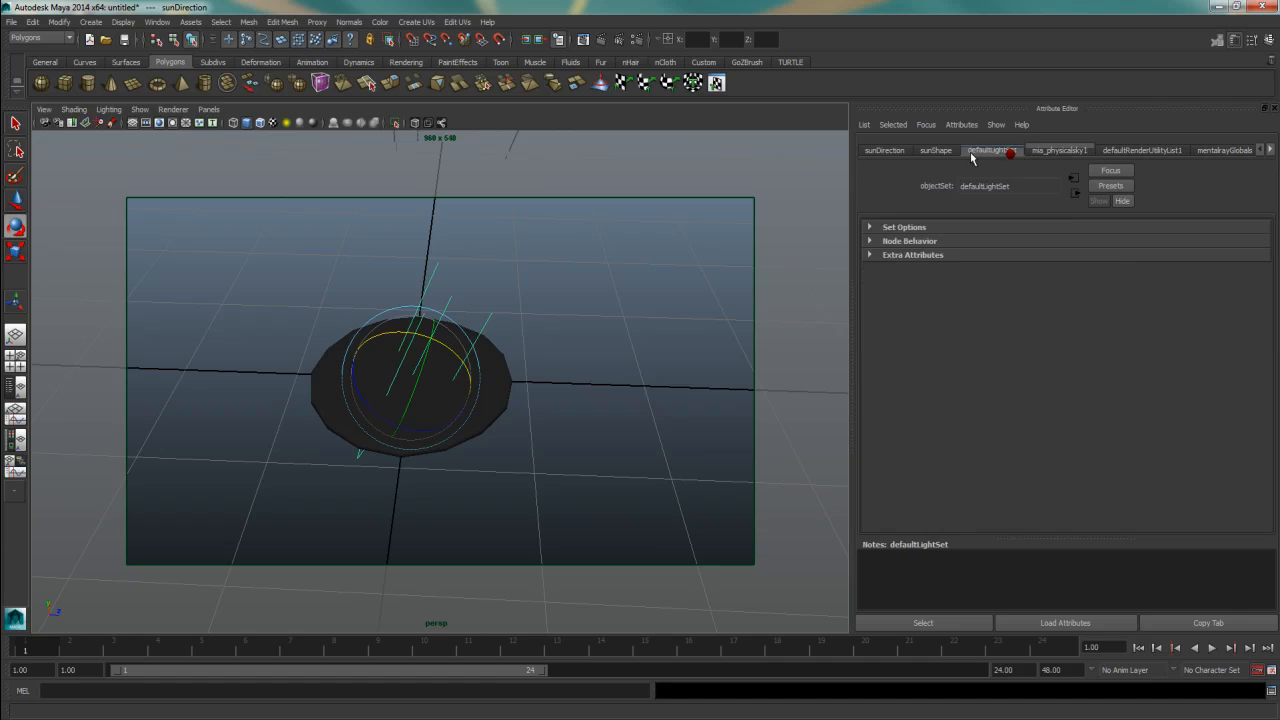
left_click(15, 440)
left_click(383, 147)
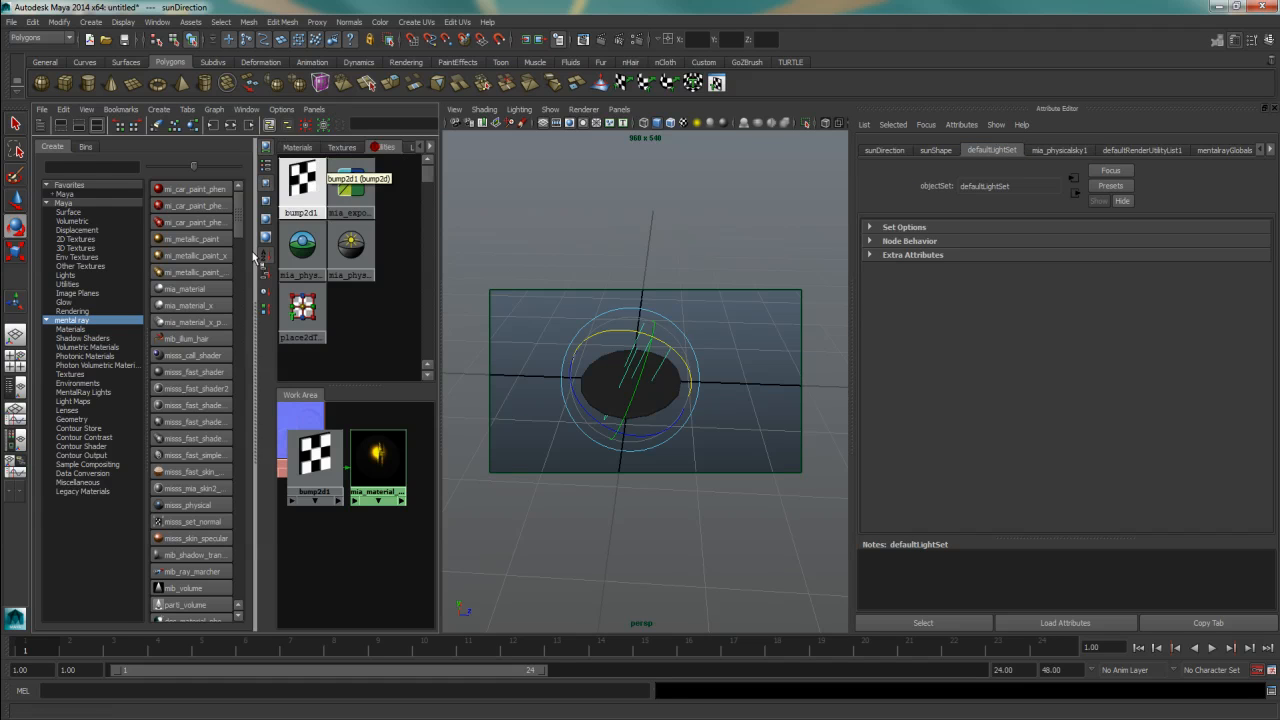
left_click(346, 200)
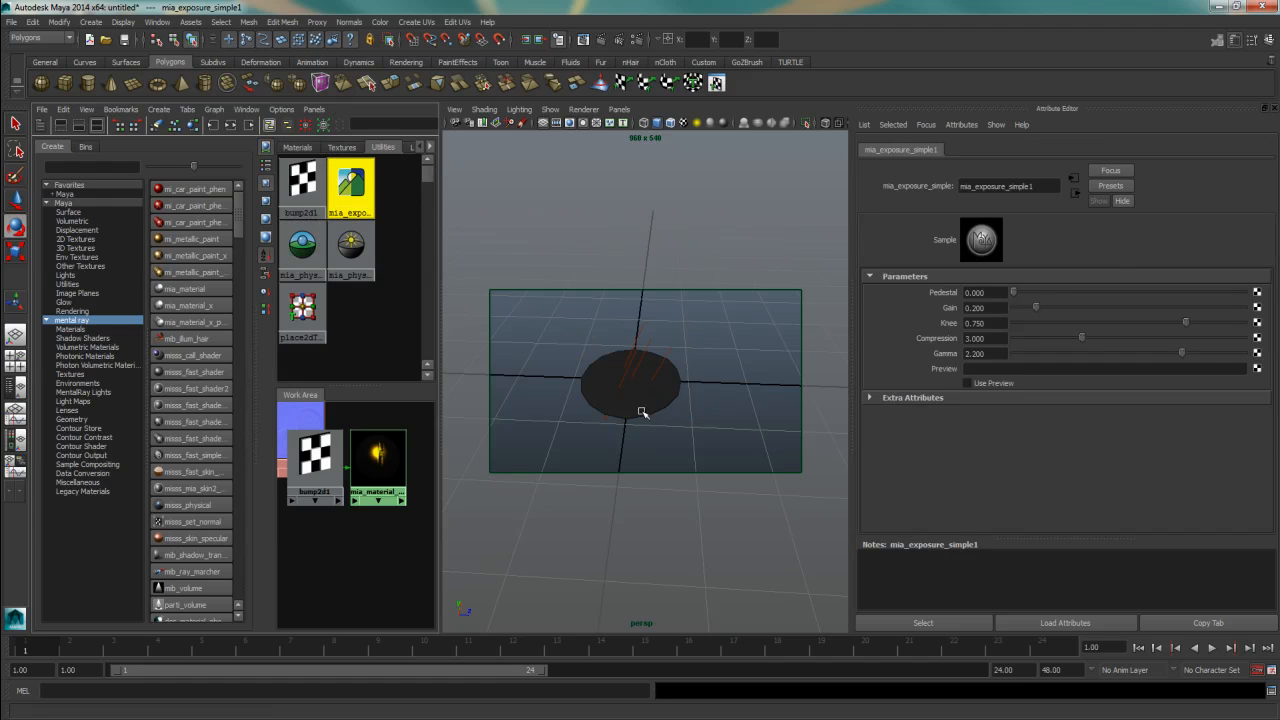
left_click(997, 353)
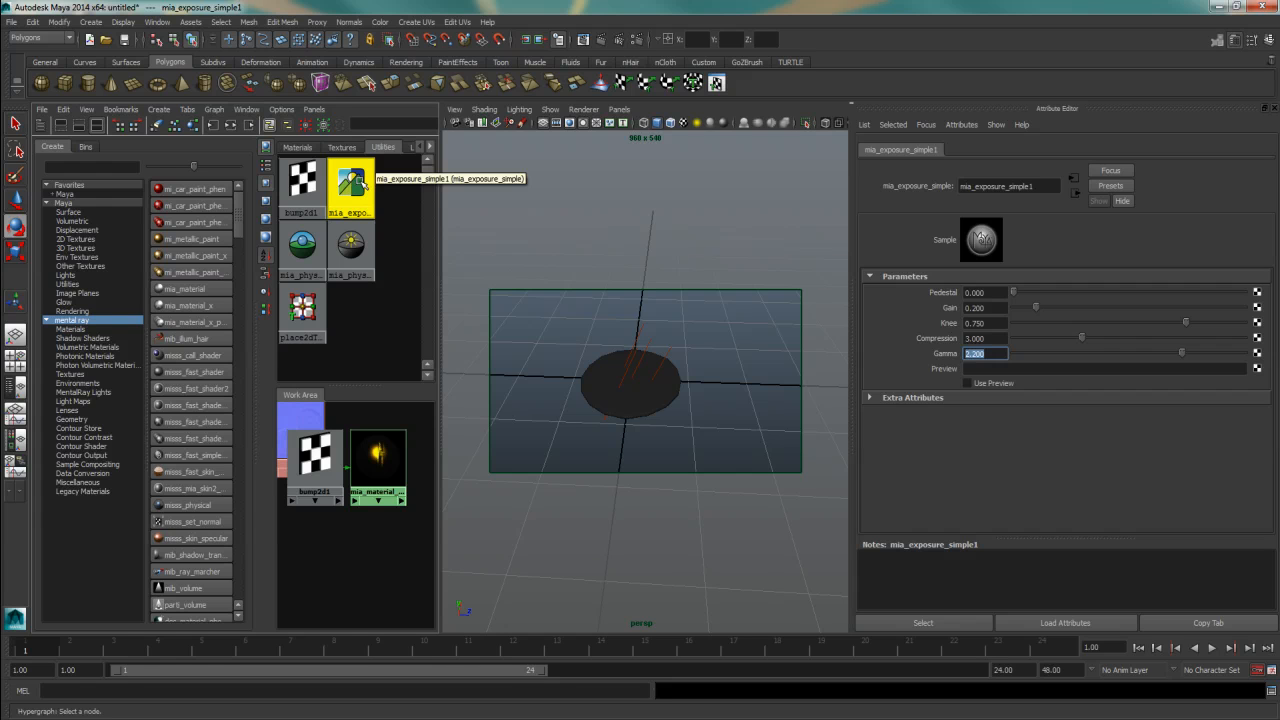
type("1")
key("Return")
left_click(697, 405)
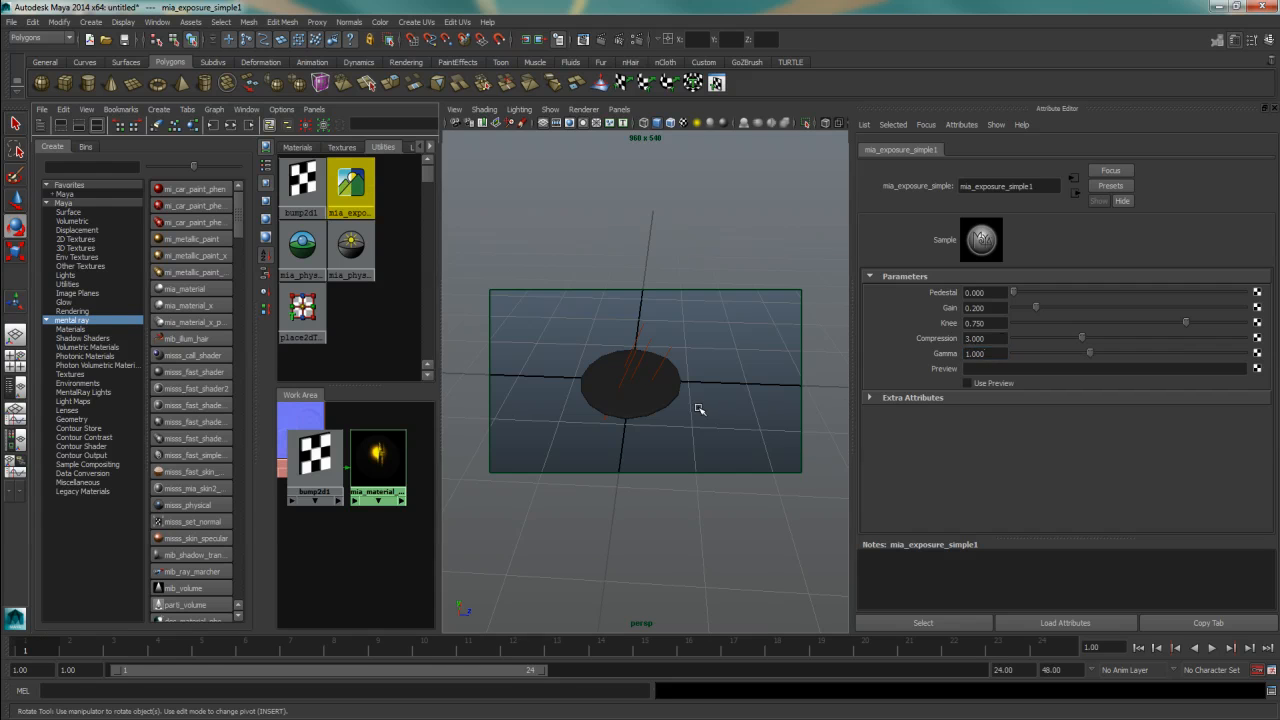
Step: Frame the coin in the resolution gate and check the Final Gathering option in the mental ray render settings
scroll(697, 398, "up", 5)
middle_click_drag(685, 391, 719, 393, "alt")
scroll(718, 393, "down", 5)
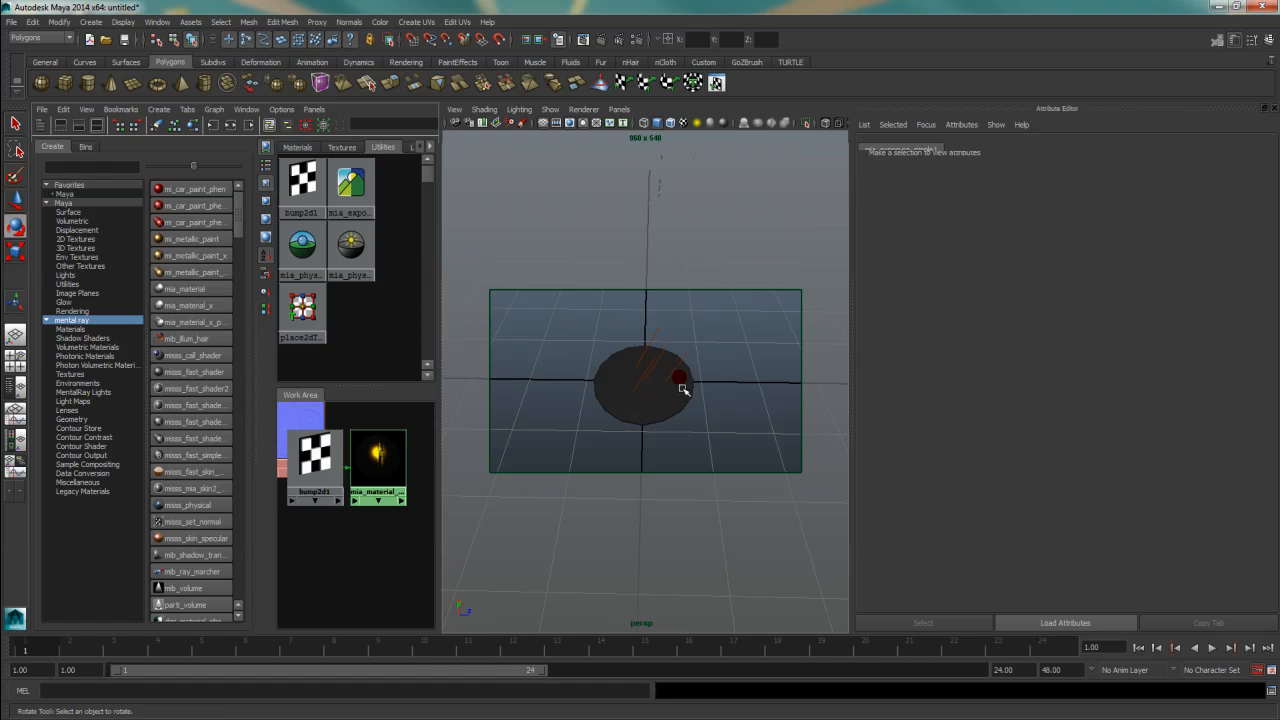
scroll(700, 380, "up", 5)
scroll(720, 375, "down", 3)
middle_click_drag(707, 368, 706, 368, "alt")
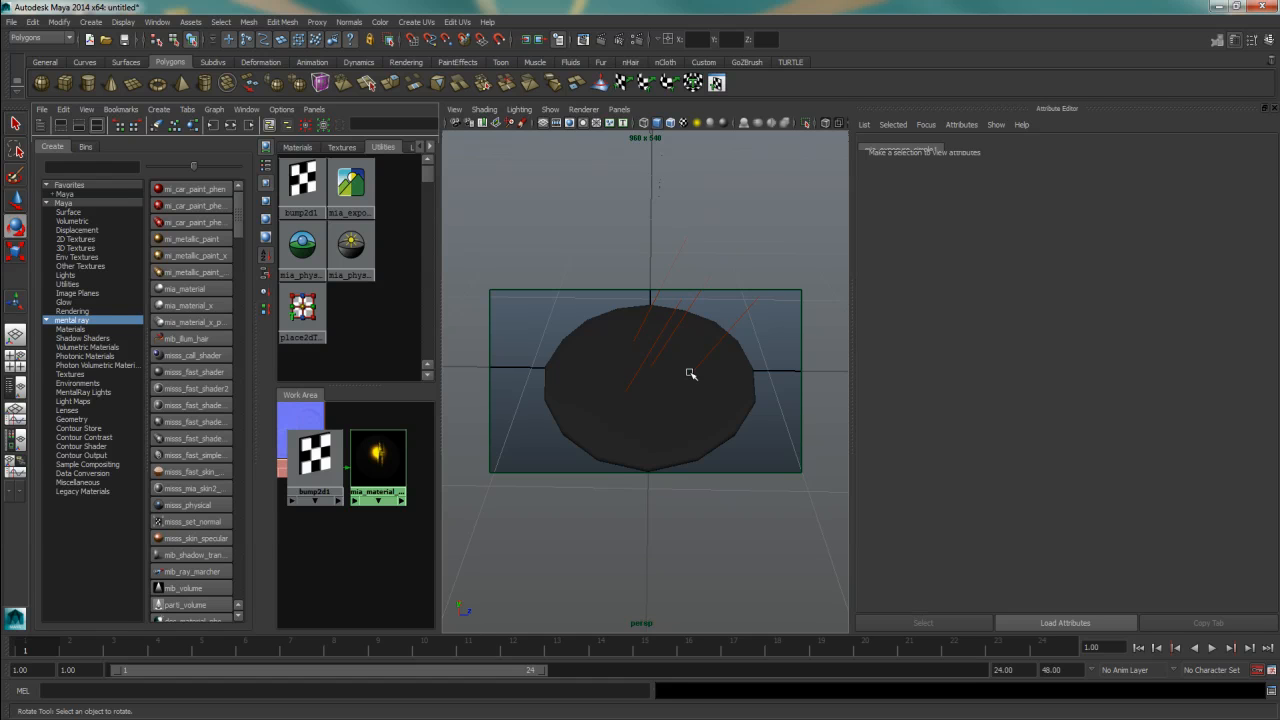
left_click_drag(717, 386, 677, 394, "alt")
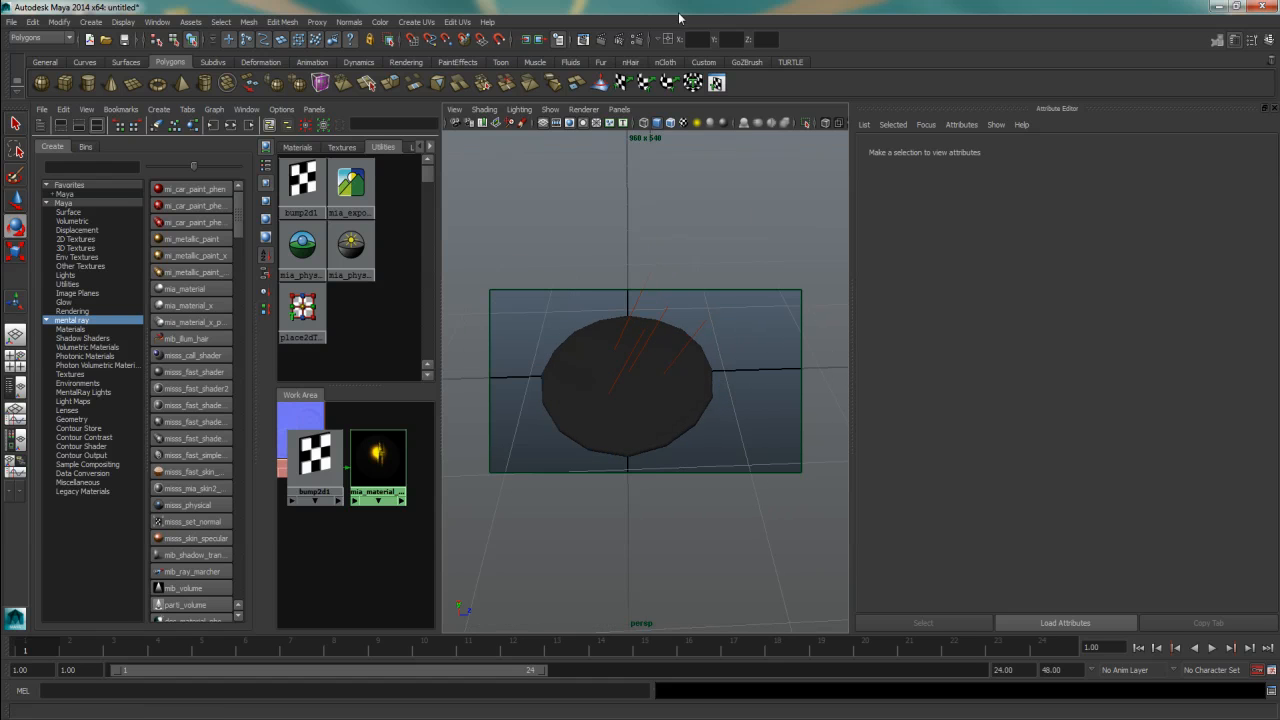
left_click(636, 39)
left_click_drag(780, 148, 897, 74)
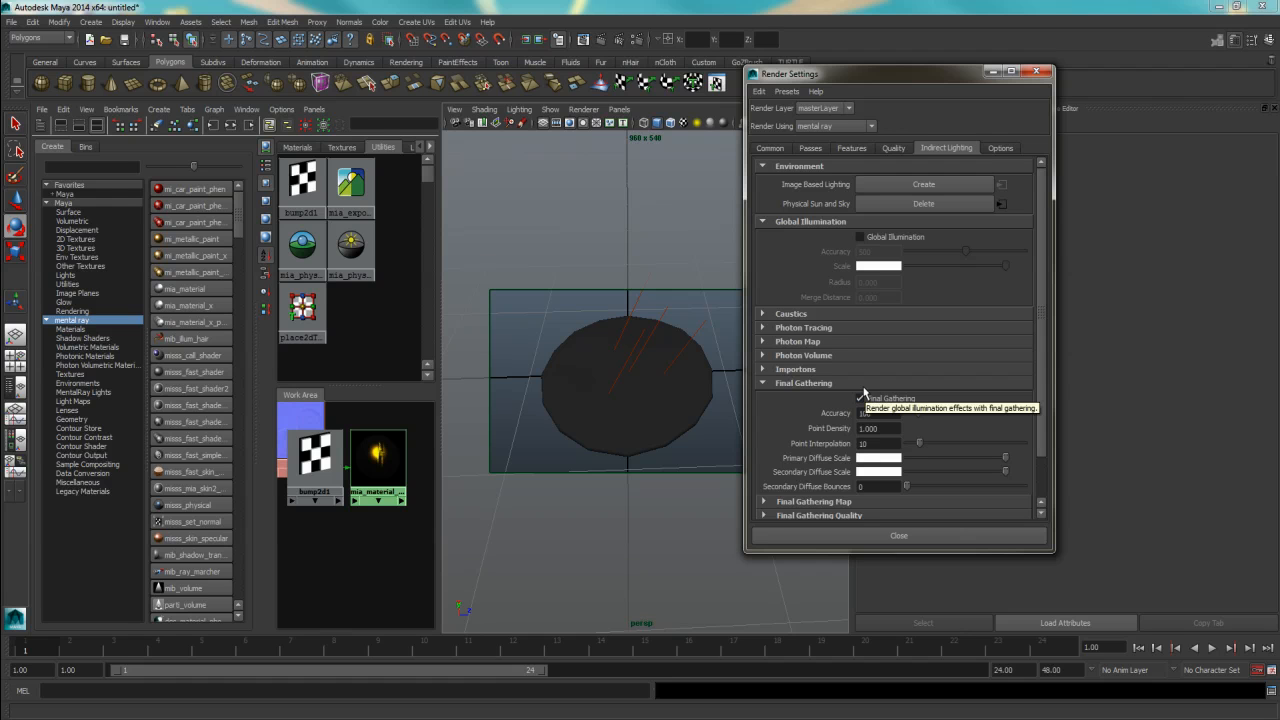
left_click_drag(899, 71, 1112, 74)
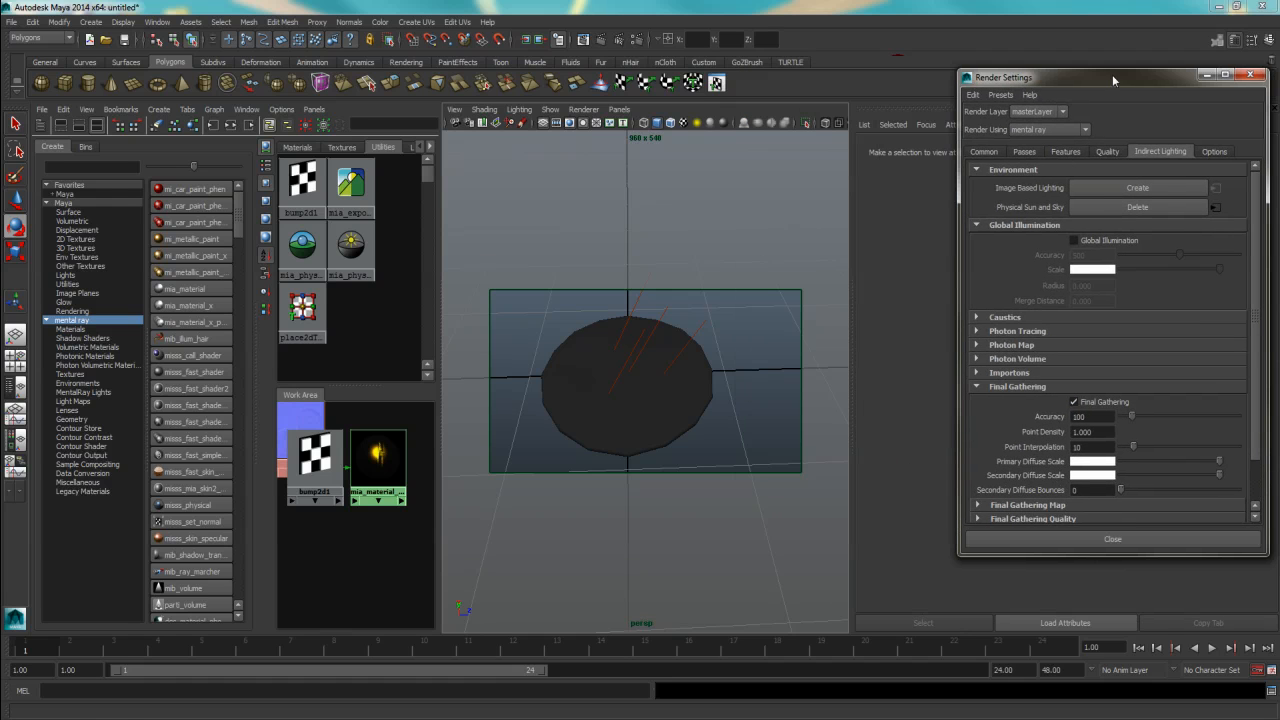
Step: Create a polygon plane centred under the coin and lower it slightly to serve as the ground
left_click(134, 83)
left_click_drag(629, 371, 977, 426)
left_click_drag(752, 440, 740, 352, "alt")
key("w")
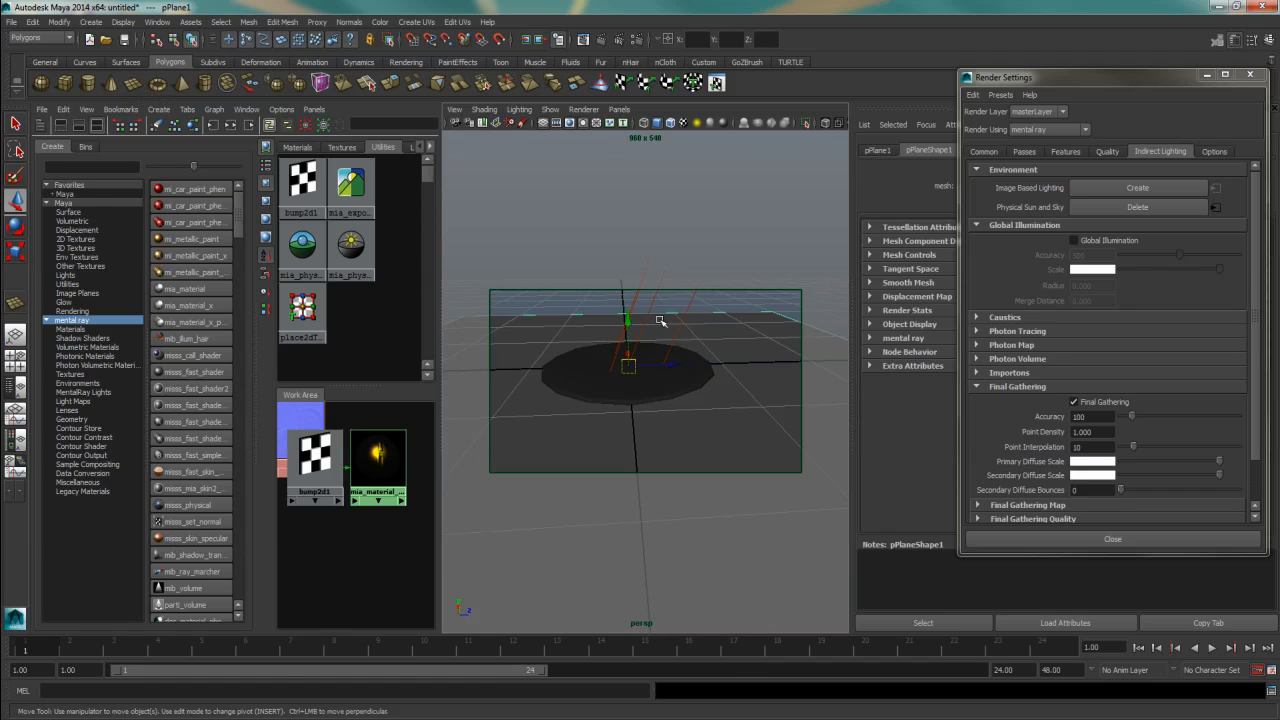
left_click_drag(627, 318, 628, 335)
left_click_drag(733, 310, 732, 347, "alt")
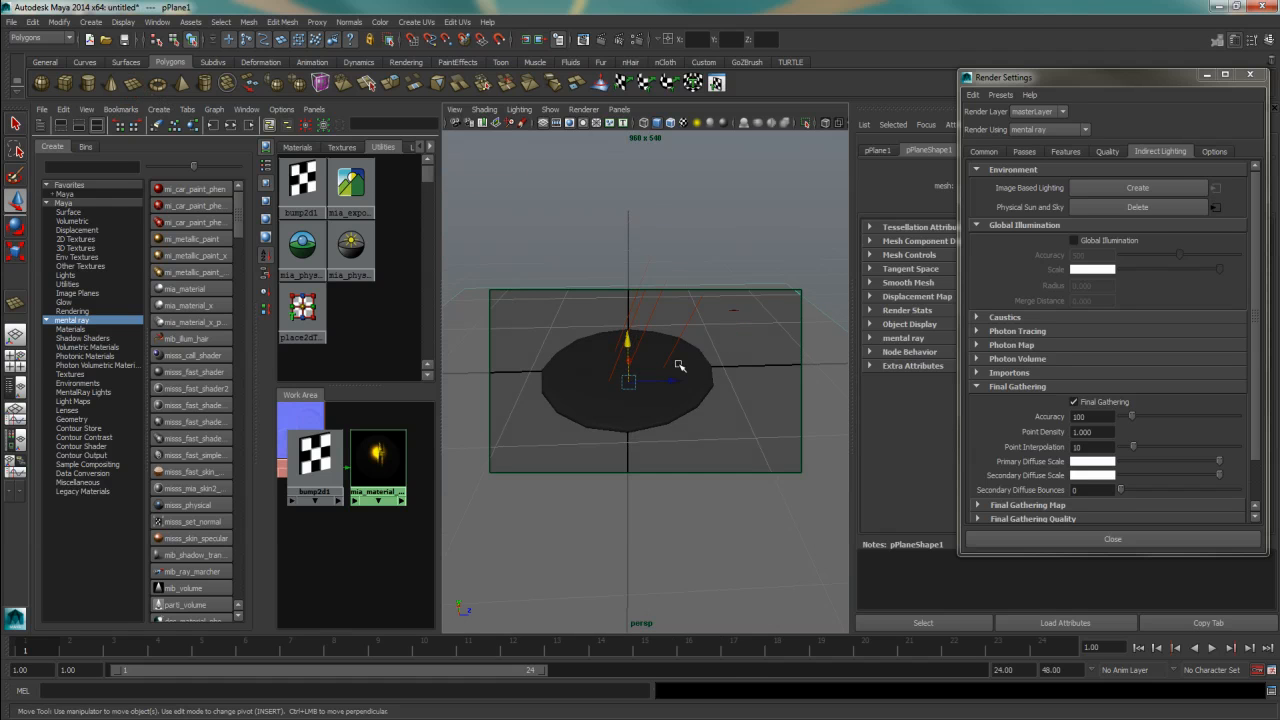
Step: Tilt the coin steeply up toward the camera and raise it above the ground plane
left_click(677, 363)
key("e")
left_click_drag(626, 396, 633, 399)
left_click_drag(647, 337, 744, 352)
key("w")
Step: Scale the ground plane up uniformly by about 7.26
left_click(824, 311)
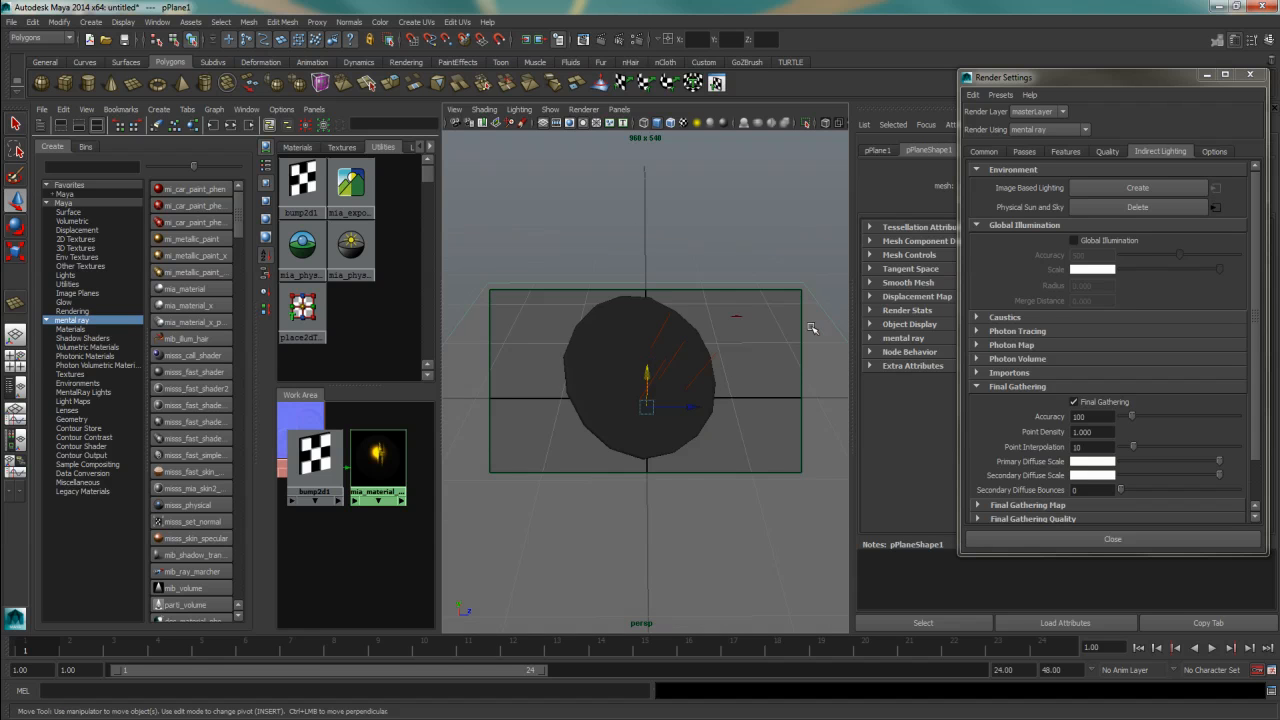
key("r")
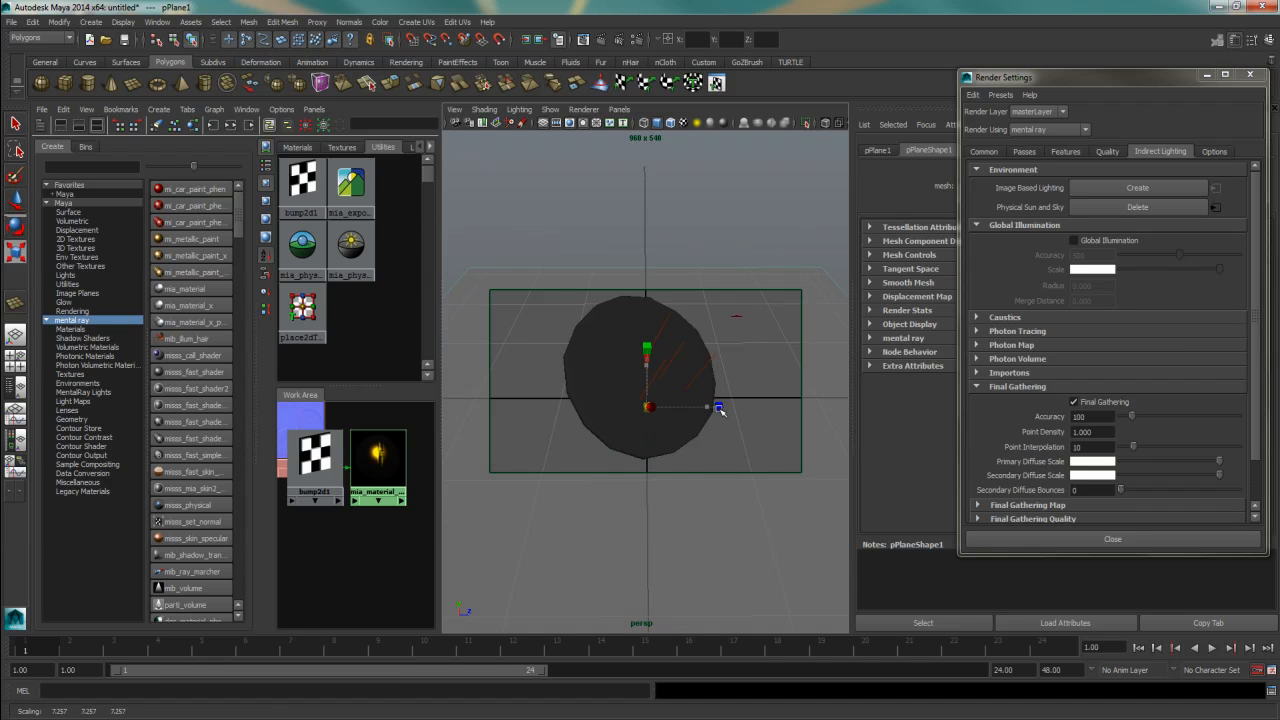
Step: Select the coin and compare its smooth mesh preview with the unsmoothed display, ending on the unsmoothed one
left_click(608, 348)
left_click(583, 40)
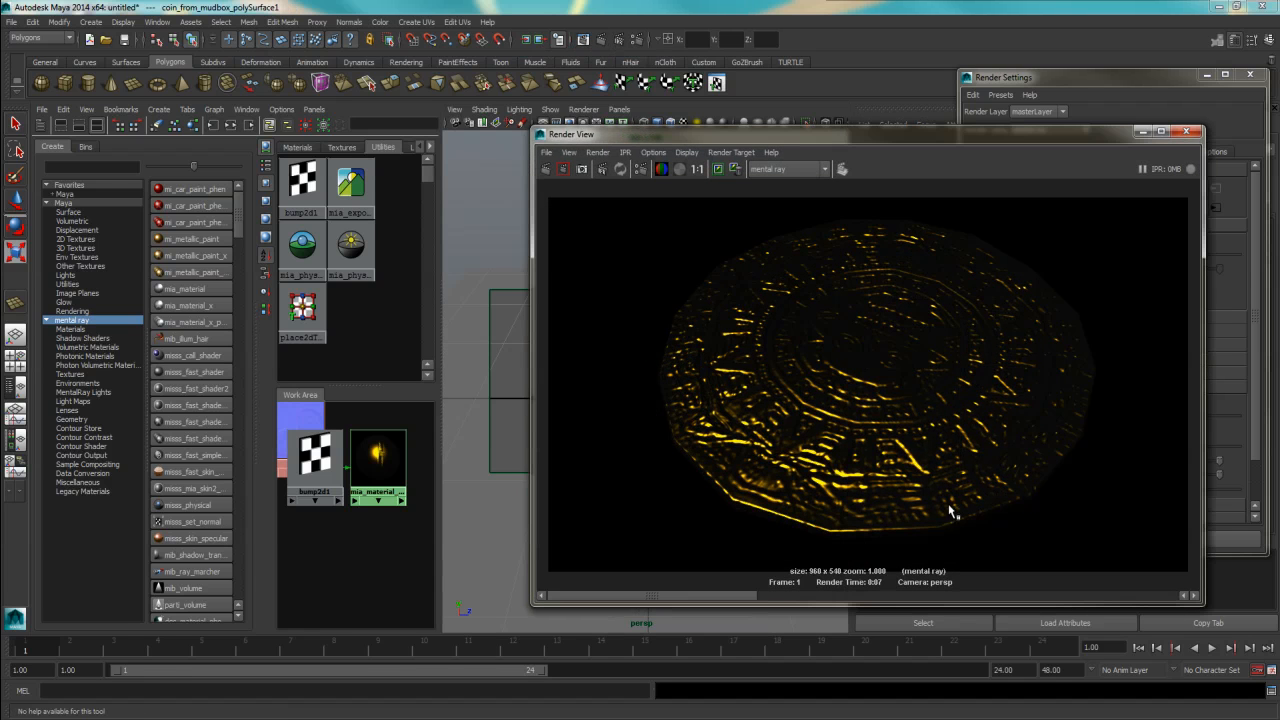
left_click(1186, 131)
key("3")
key("1")
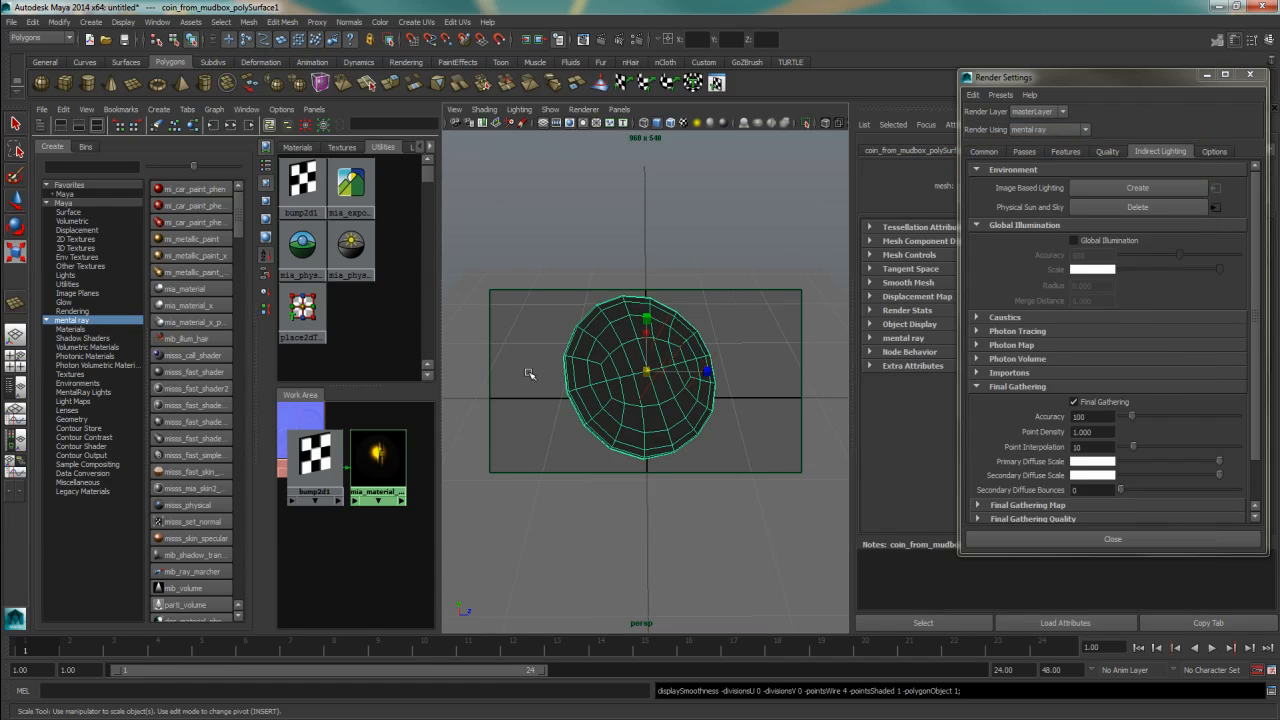
key("3")
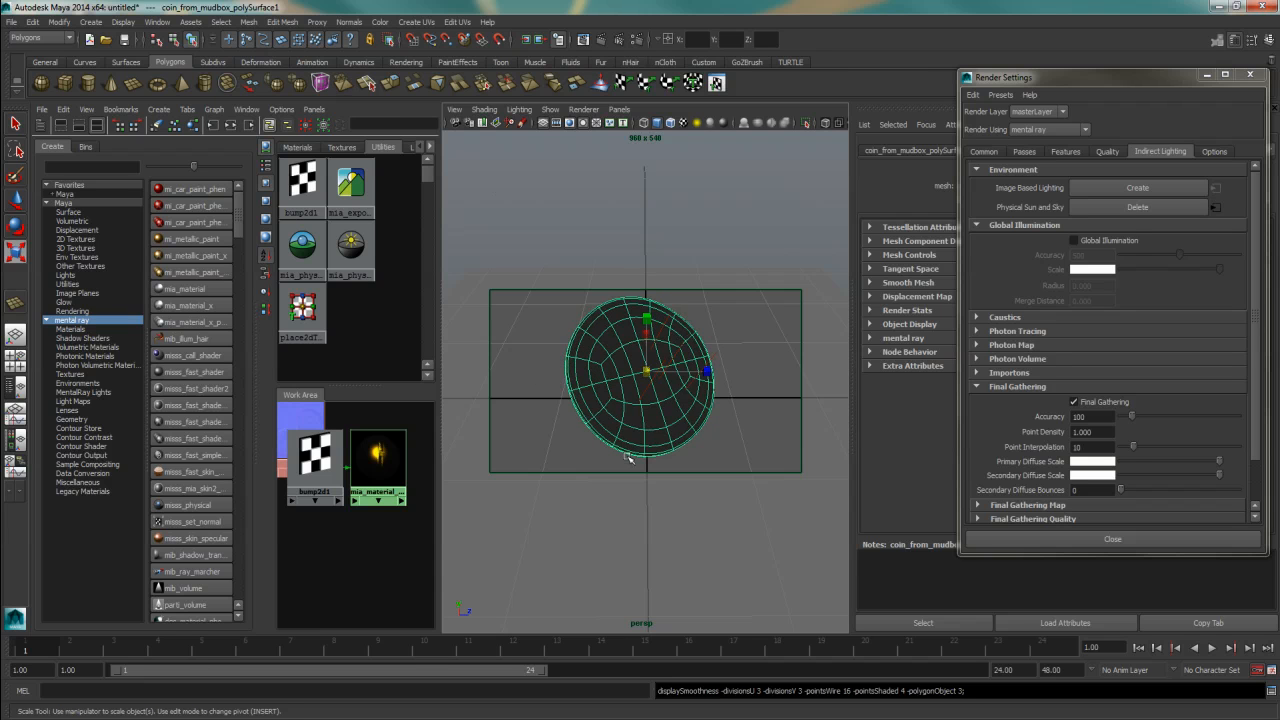
key("1")
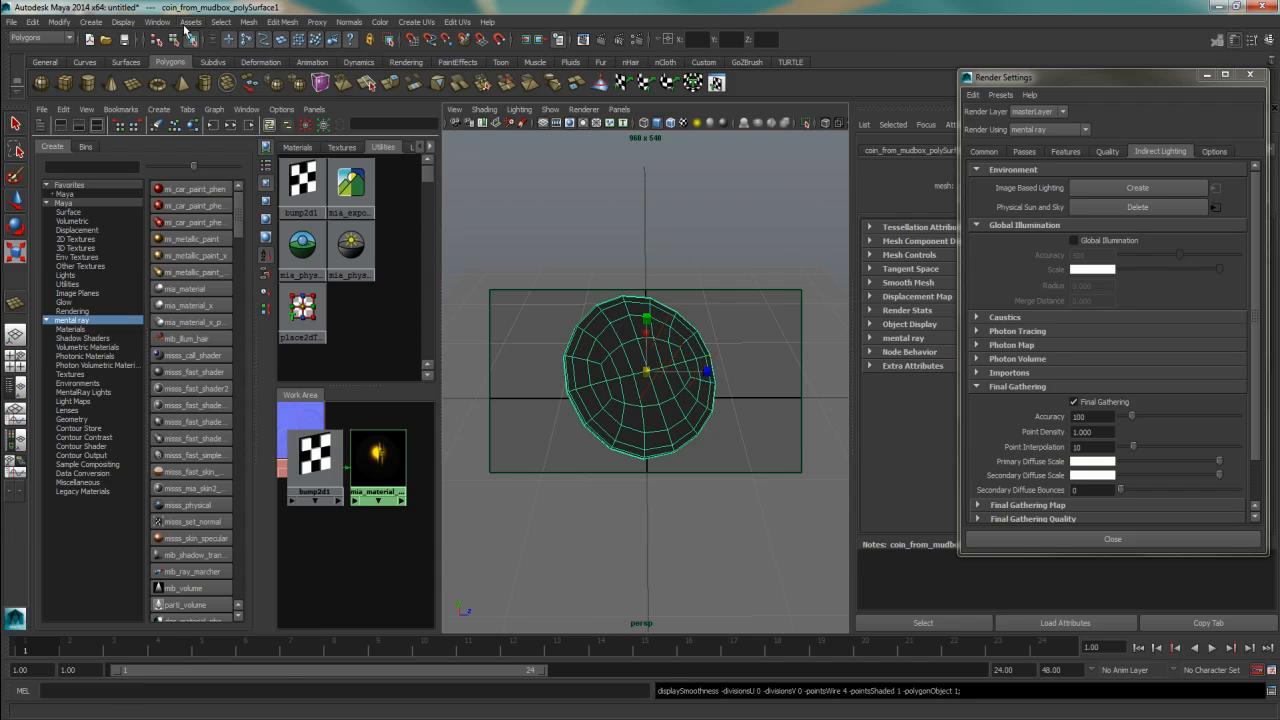
Step: Create a subdivision approximation for the selected coin in the mental ray Approximation Editor
left_click(152, 23)
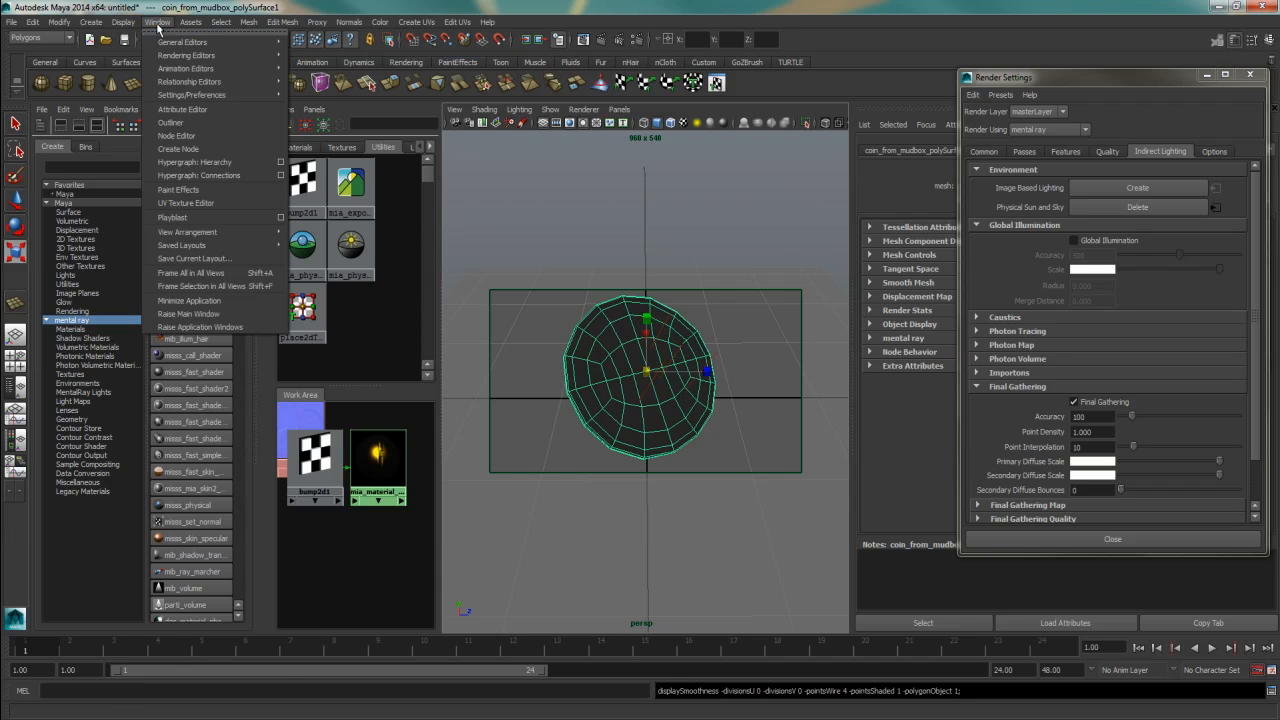
mouse_move(183, 57)
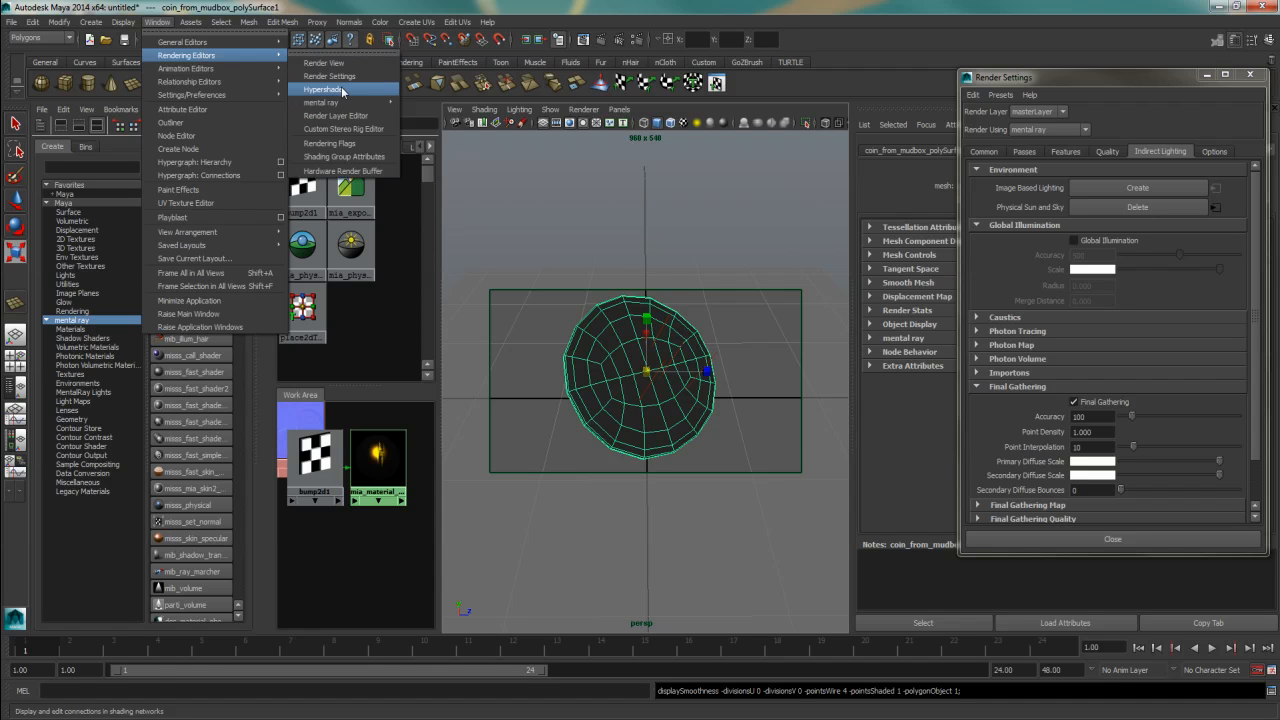
mouse_move(366, 105)
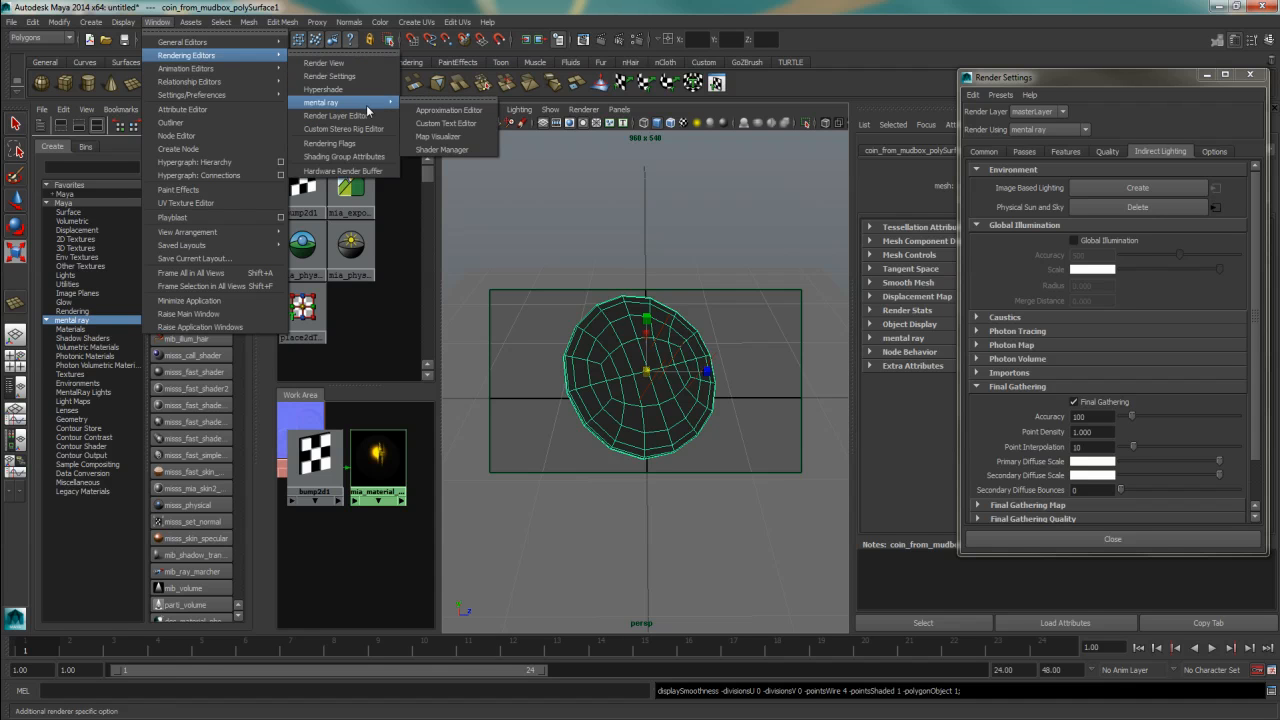
left_click(446, 112)
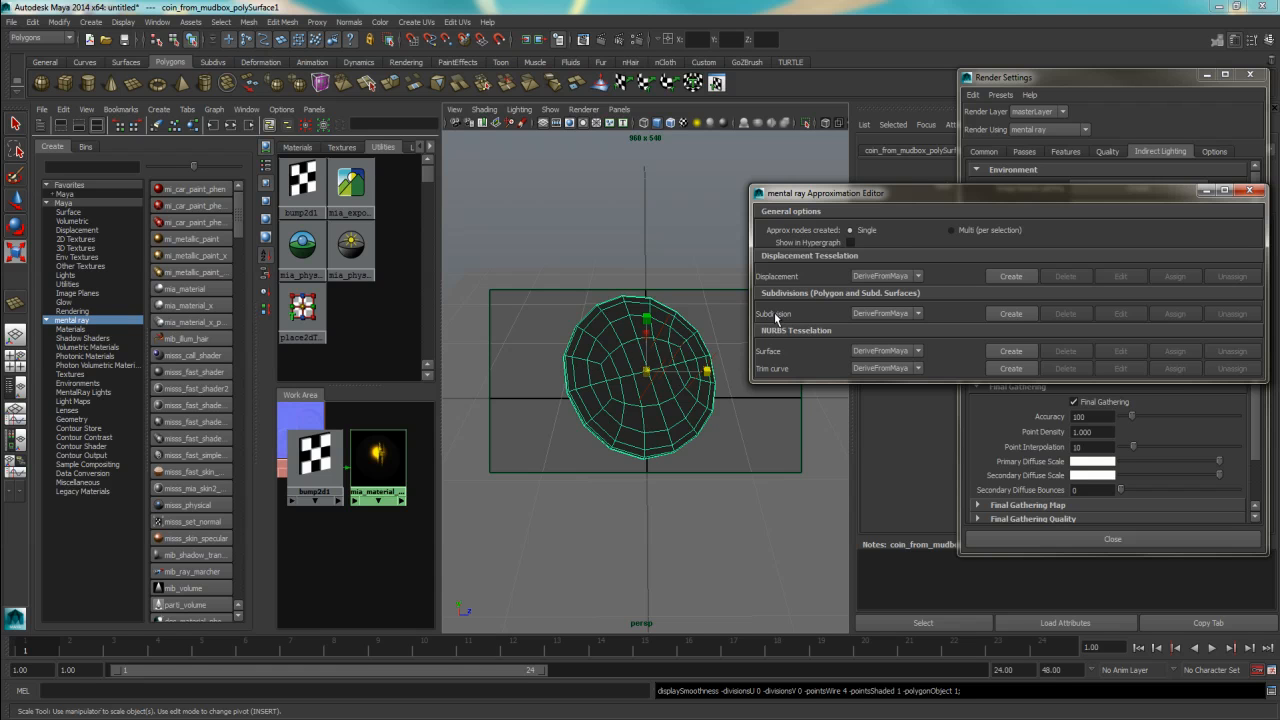
left_click(1011, 313)
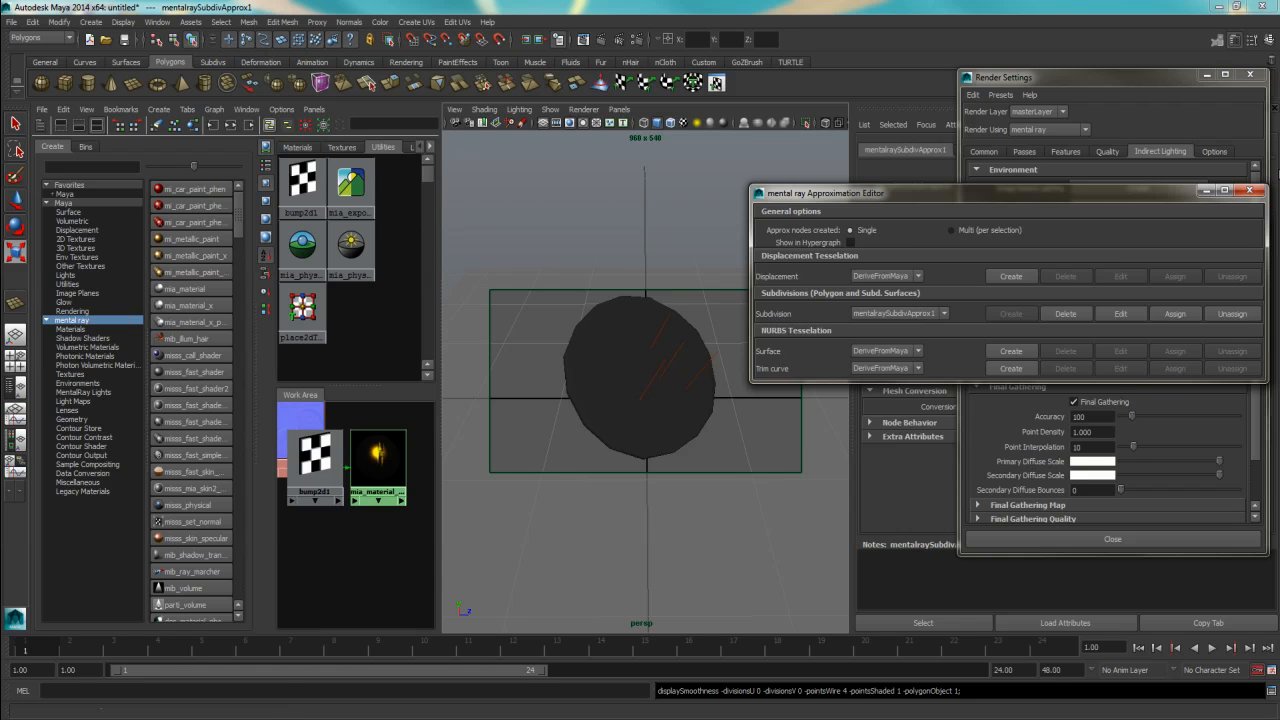
left_click(1249, 189)
Step: Take a new snapshot in the Render View and render a small region over the coin's upper-left edge
left_click(631, 409)
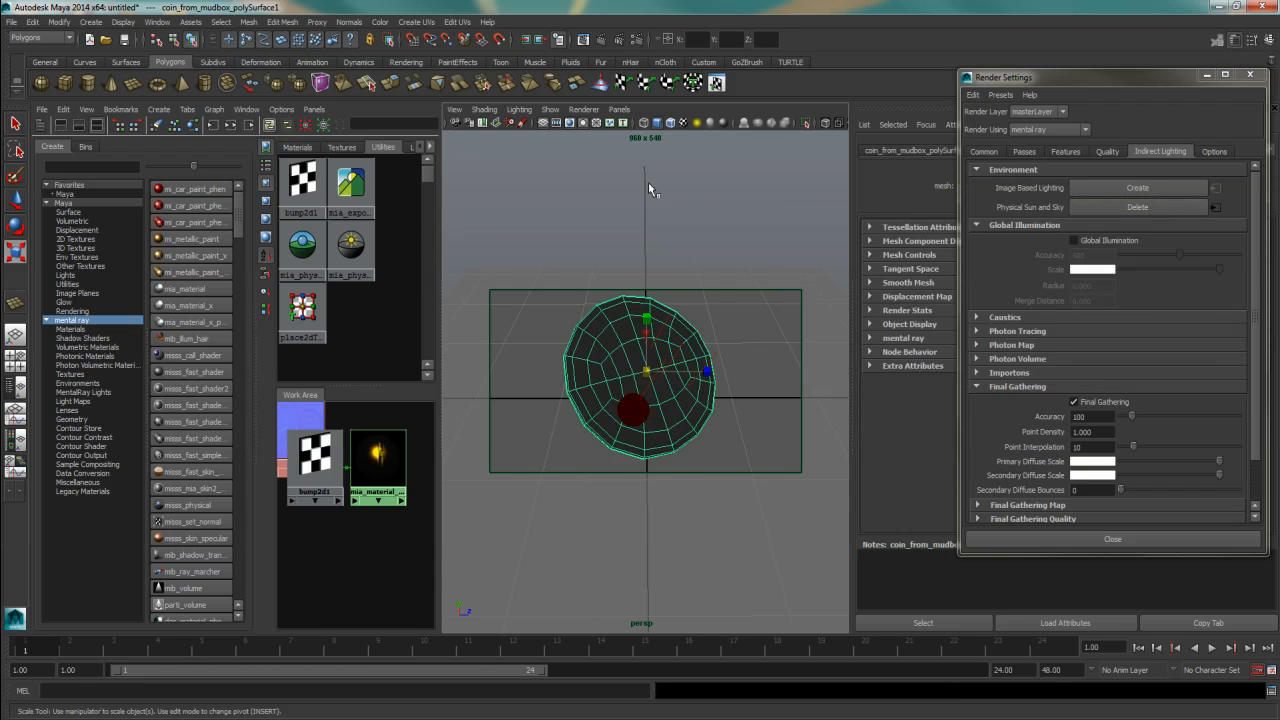
left_click(583, 39)
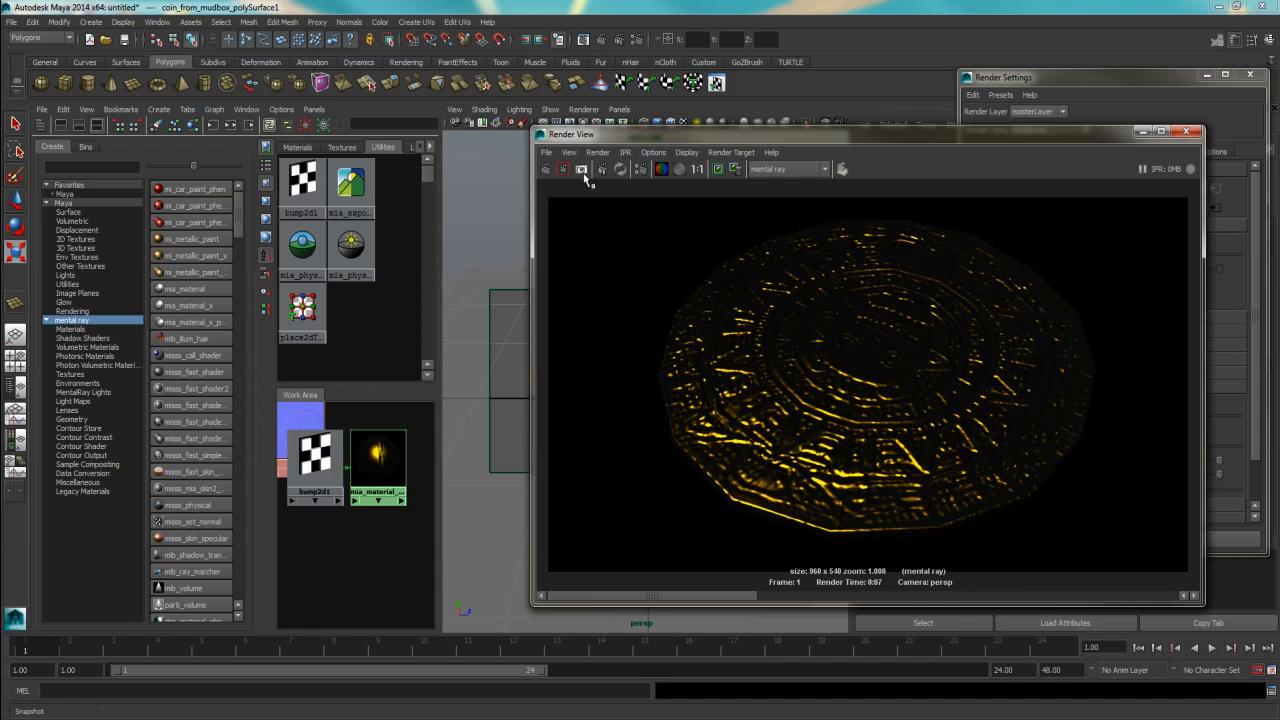
left_click(582, 170)
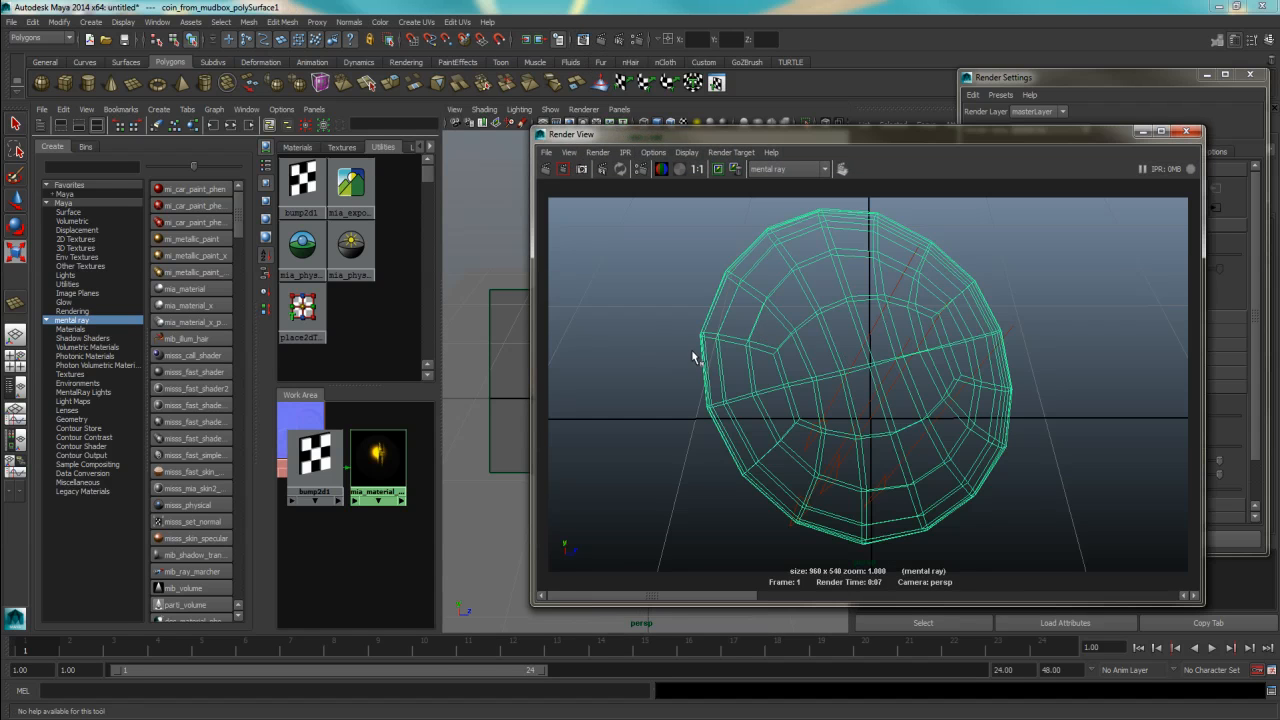
left_click_drag(733, 370, 752, 358)
left_click(563, 169)
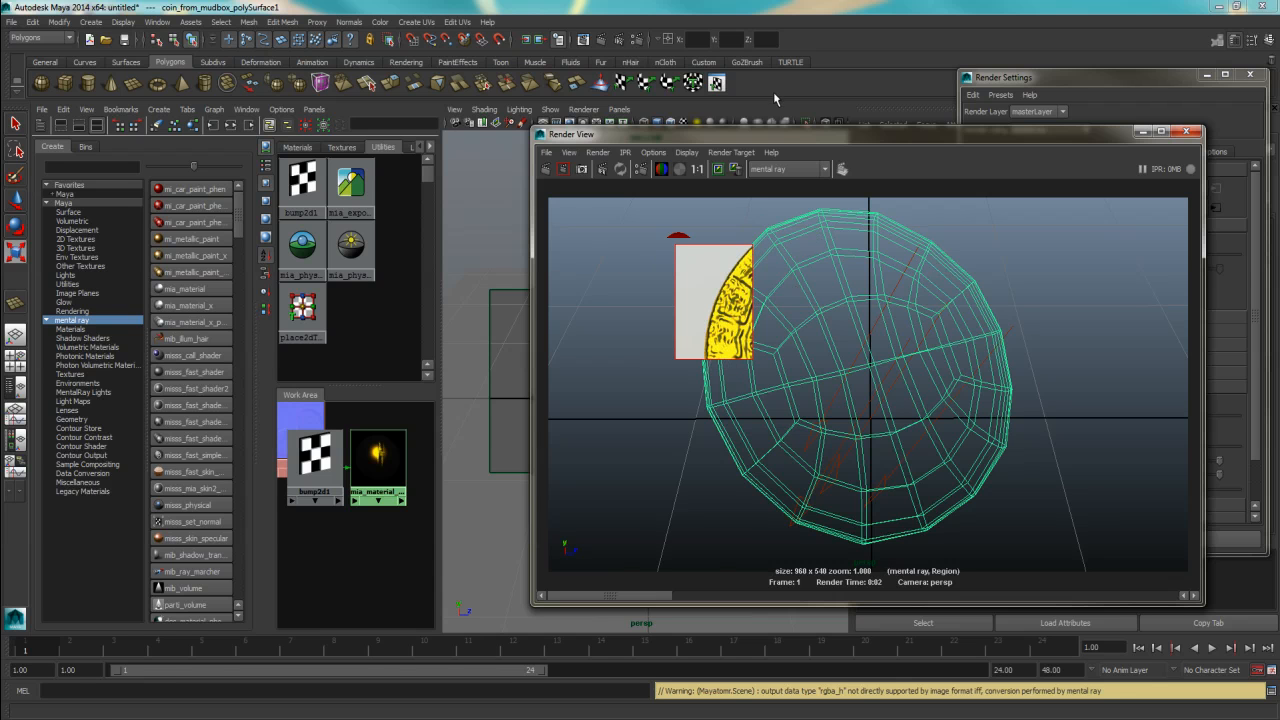
left_click_drag(781, 137, 1111, 129)
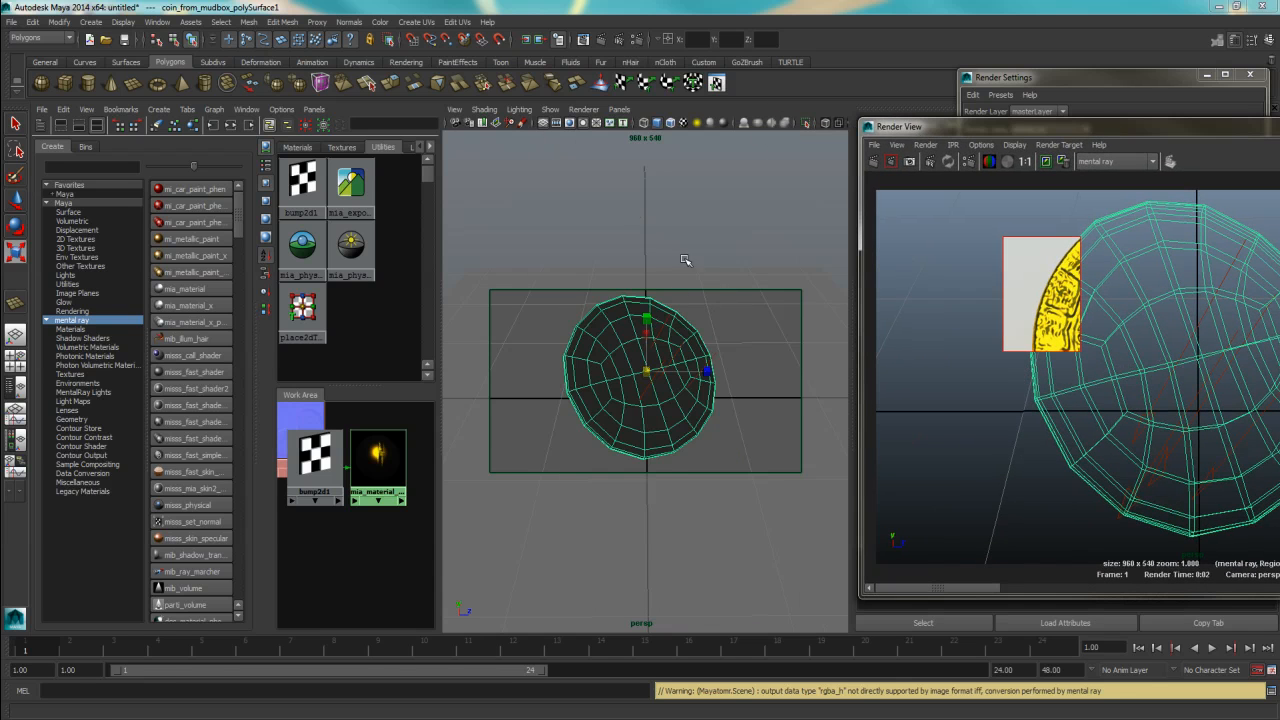
Step: Create a polygon sphere at the coin's base and scale it uniformly to about 18.43 so it encloses the scene
left_click(617, 210)
scroll(660, 342, "down", 5)
scroll(663, 331, "up", 1)
scroll(682, 360, "up", 4)
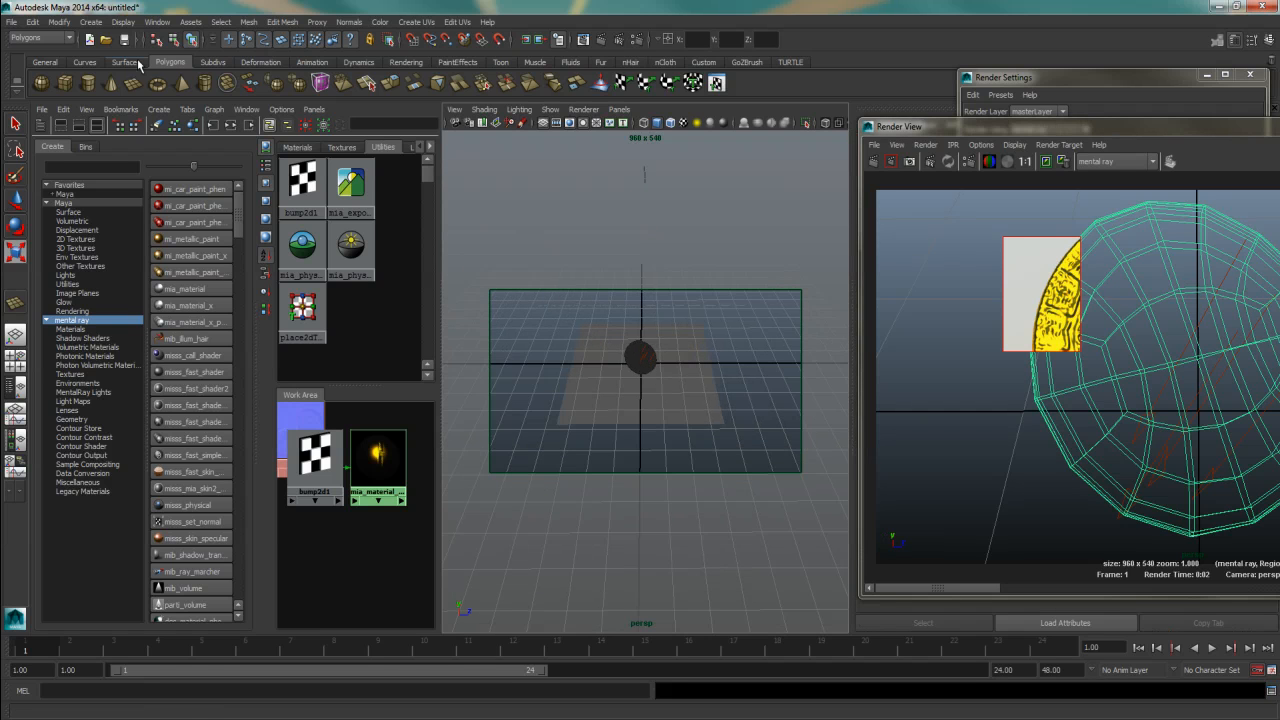
left_click(41, 83)
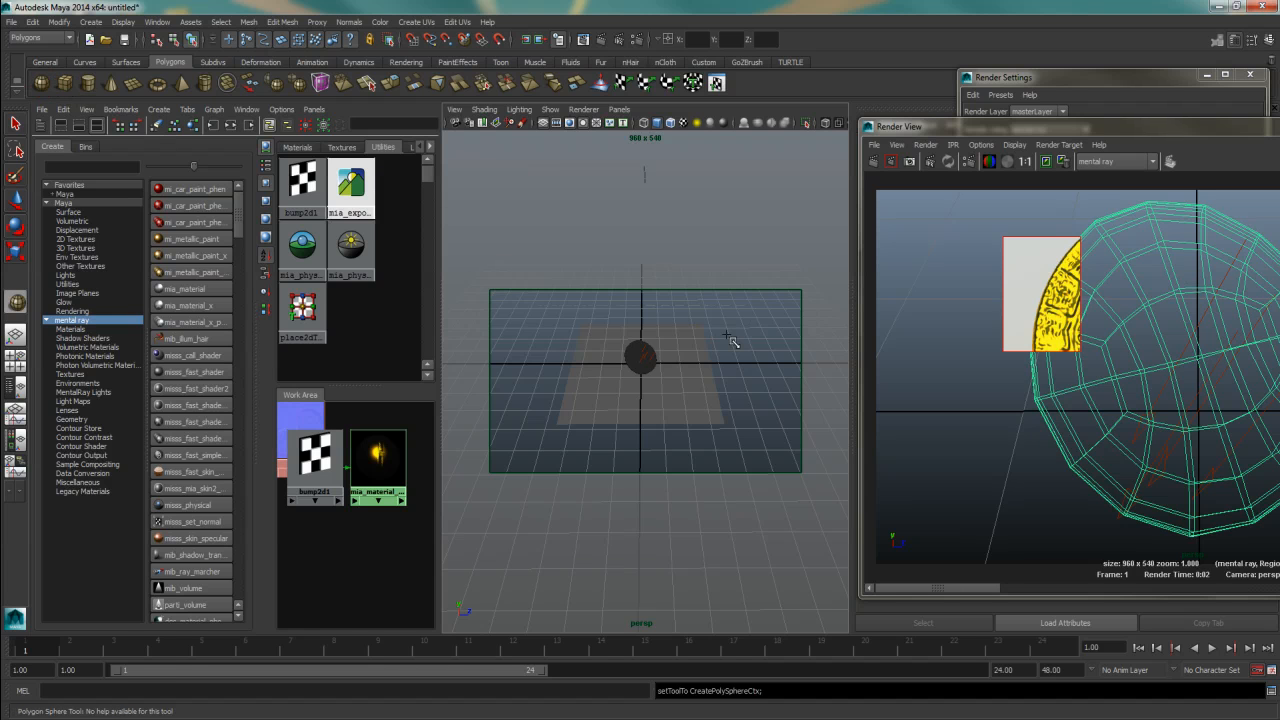
scroll(628, 380, "up", 4)
left_click(641, 365)
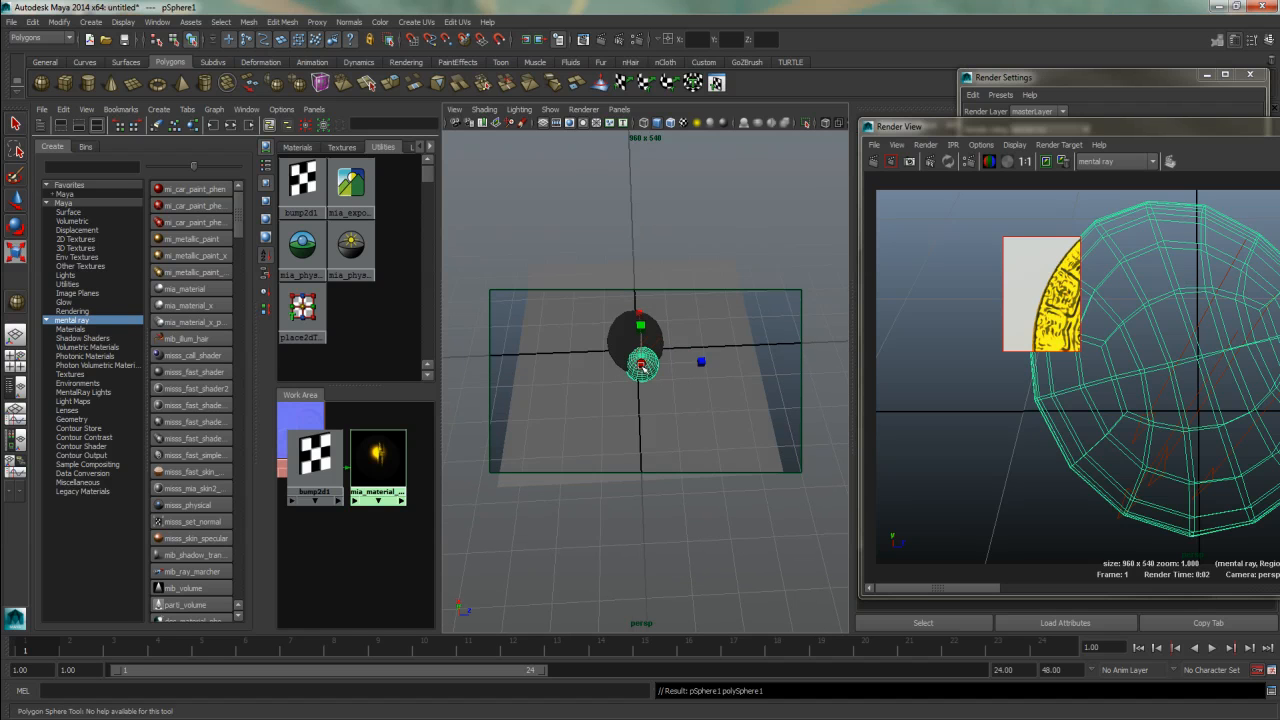
left_click_drag(641, 365, 1154, 403)
scroll(762, 357, "down", 3)
scroll(751, 360, "up", 4)
Step: Hide the resolution gate and move the sphere up to about 5.76 in Y
left_click_drag(740, 370, 633, 172, "alt")
key("w")
scroll(669, 466, "down", 5)
scroll(683, 300, "up", 5)
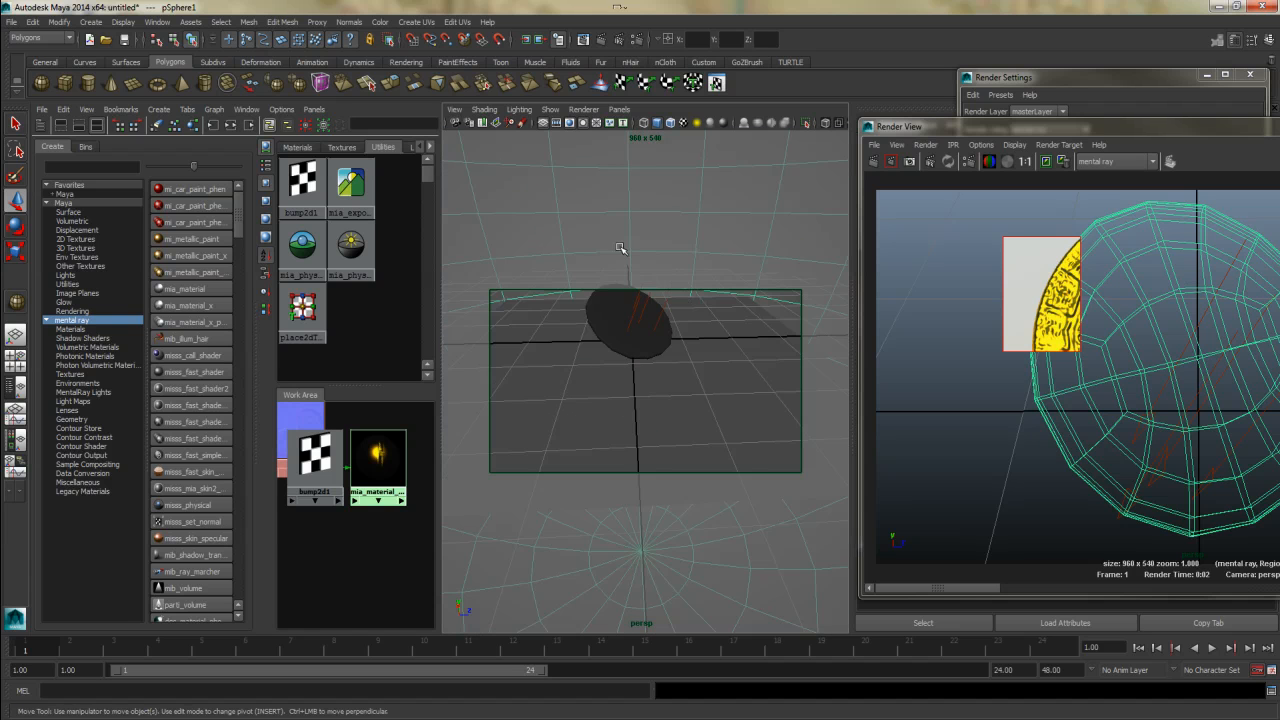
scroll(642, 340, "down", 2)
left_click_drag(654, 298, 645, 273, "alt")
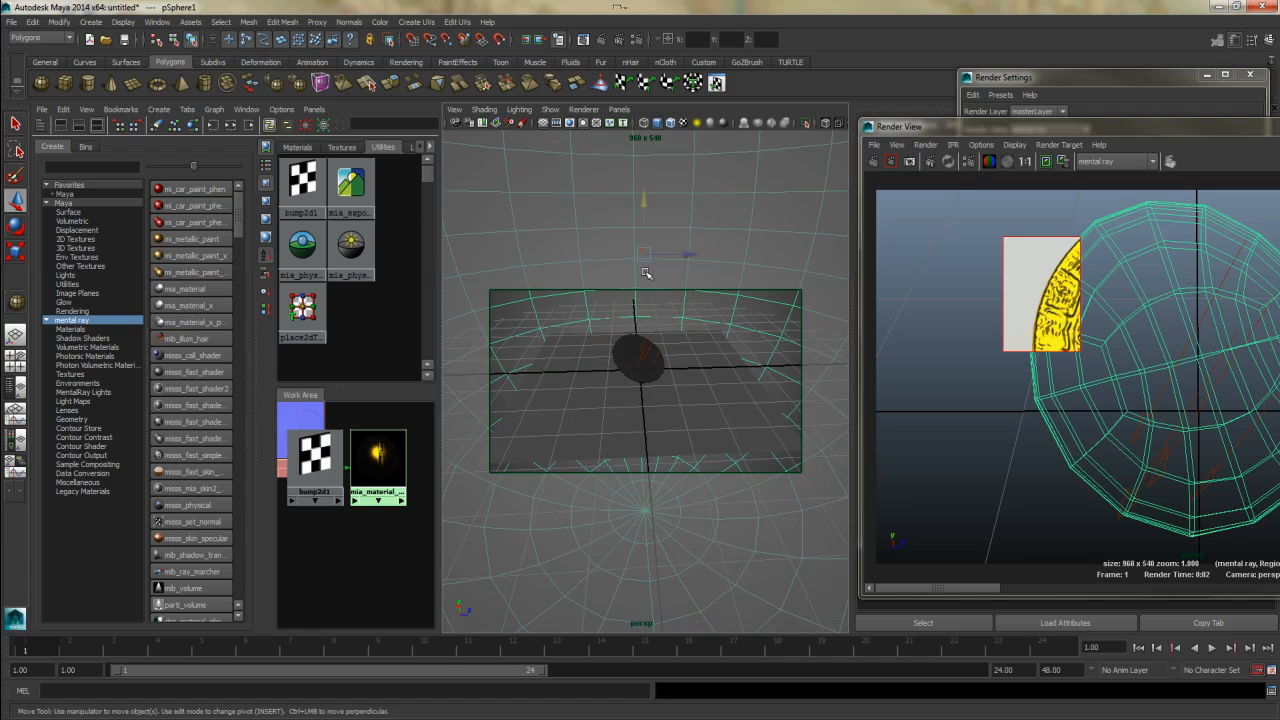
left_click(570, 124)
scroll(672, 302, "down", 3)
scroll(646, 230, "down", 8)
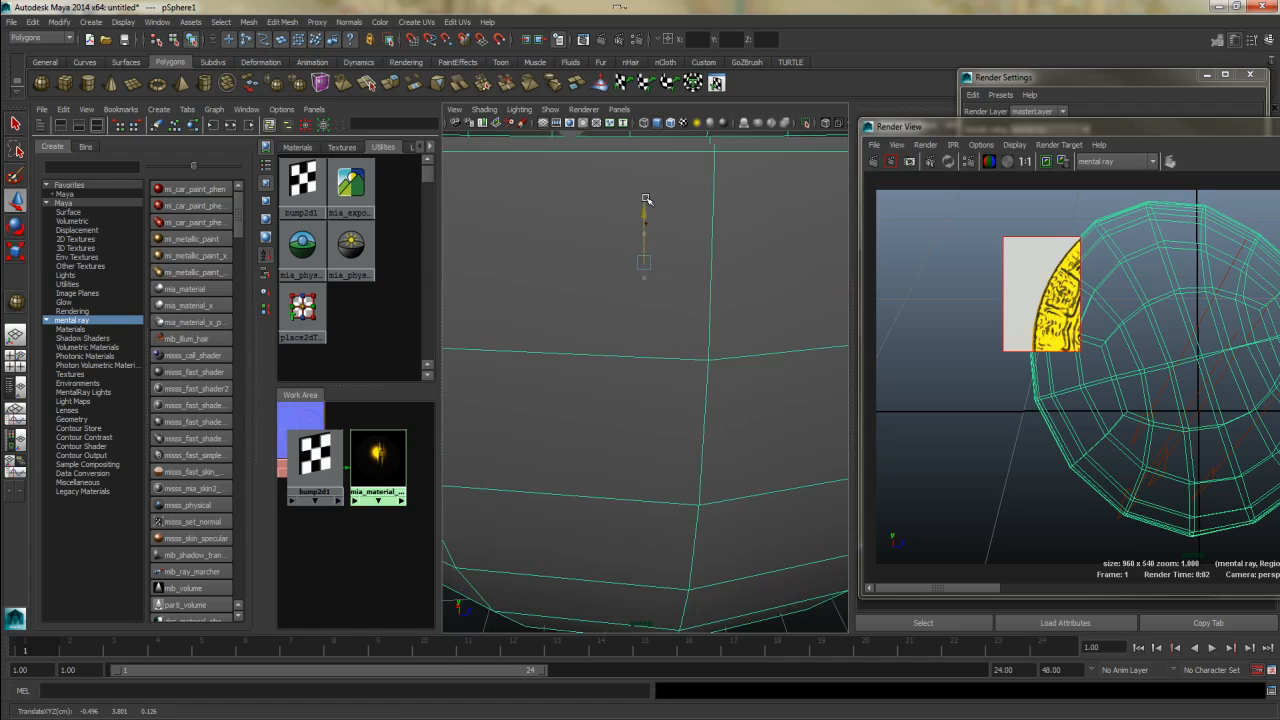
scroll(710, 400, "down", 6)
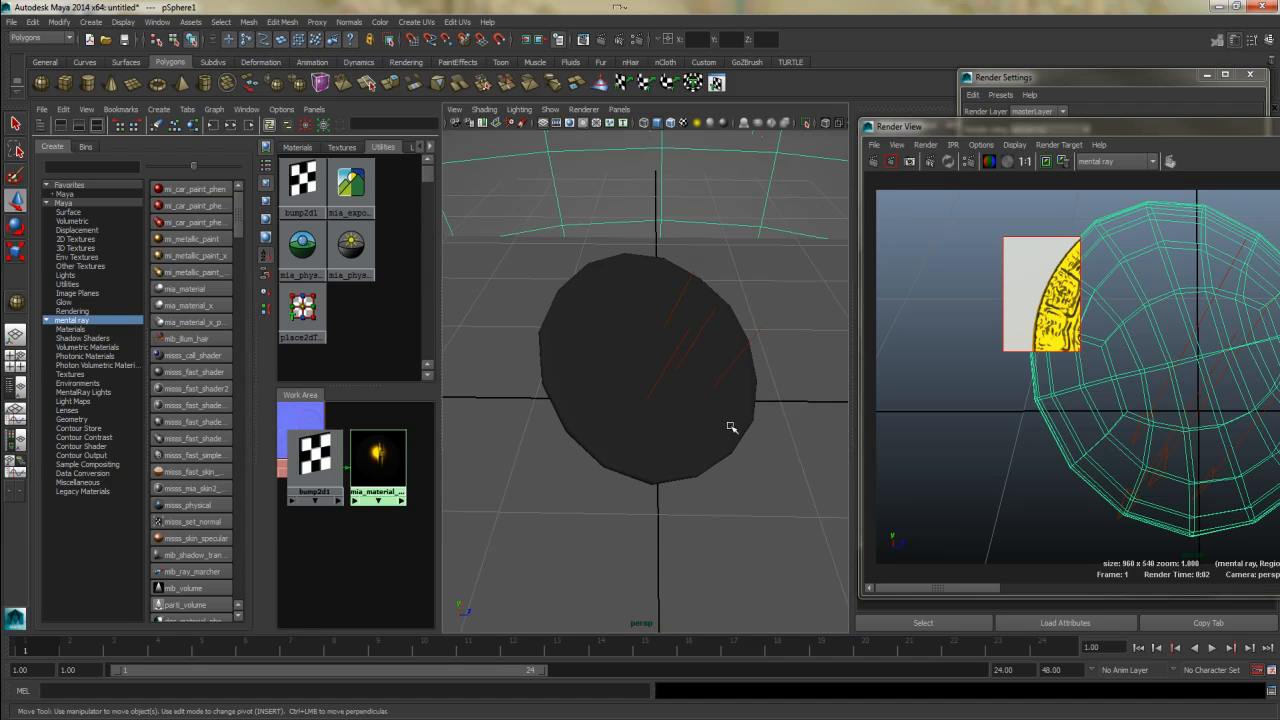
Step: Create a Surface Shader material and assign it to the surrounding sphere
left_click(82, 212)
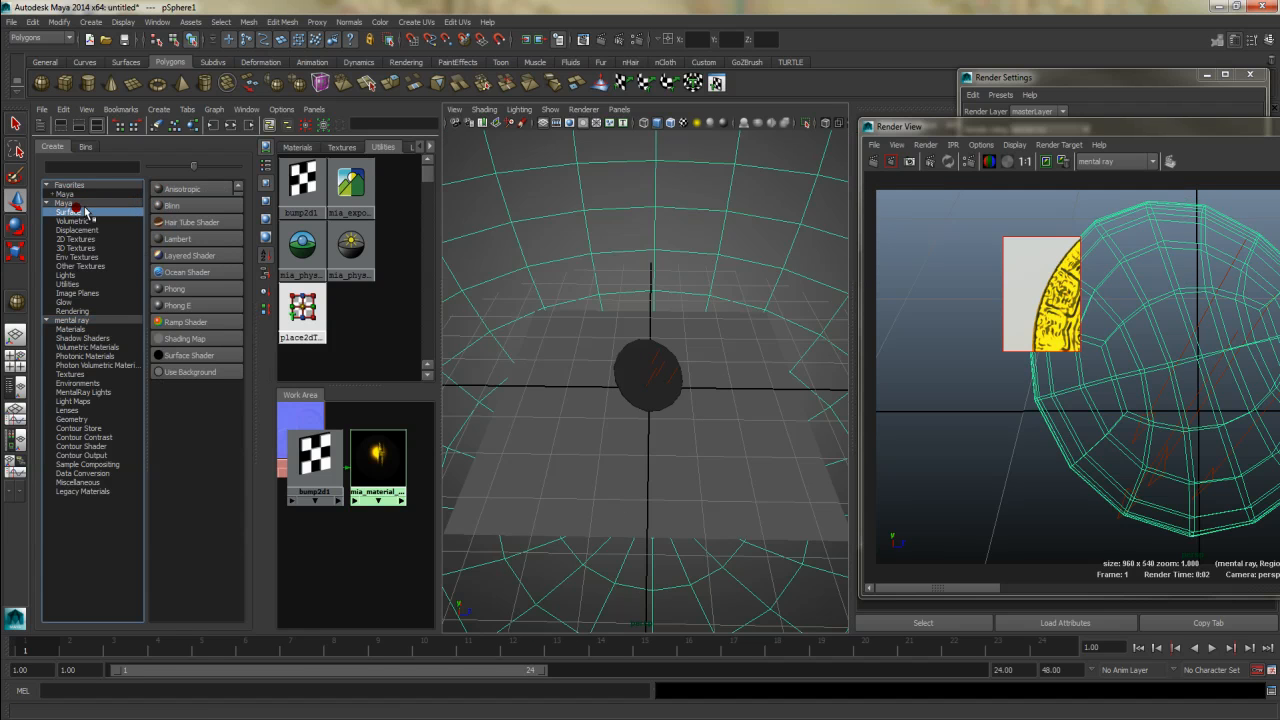
left_click(190, 356)
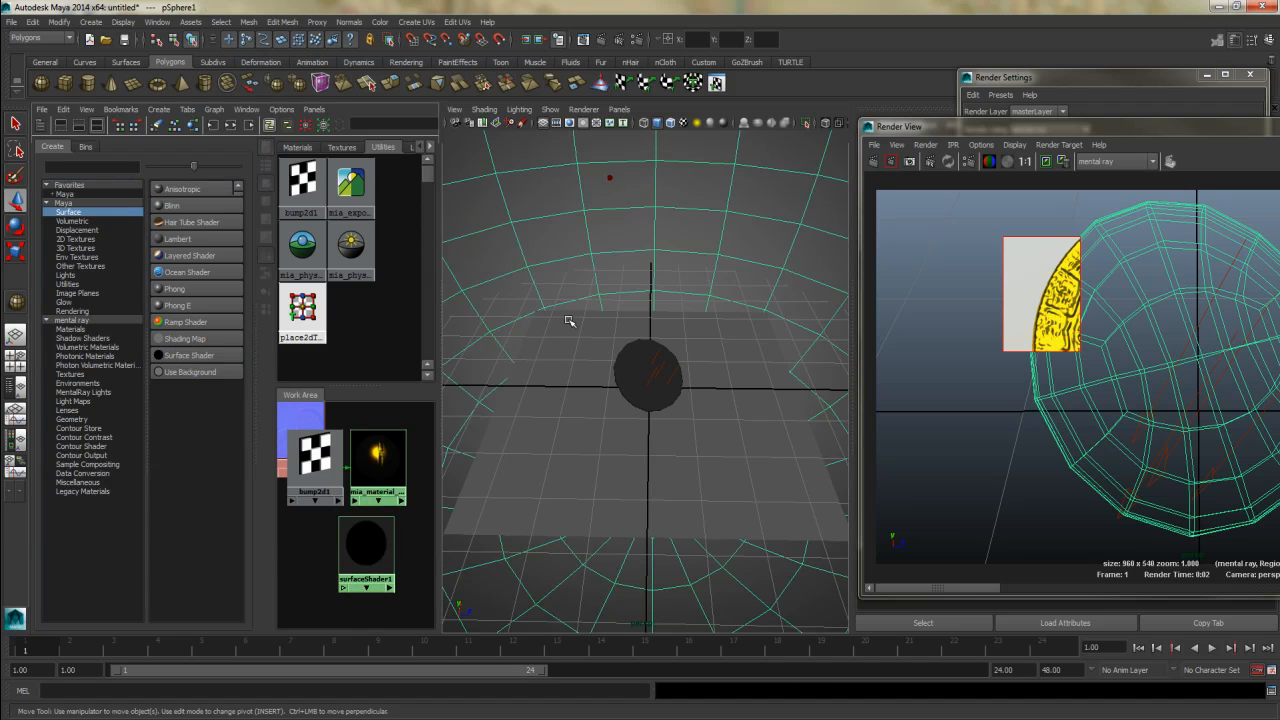
right_click_drag(370, 536, 372, 500)
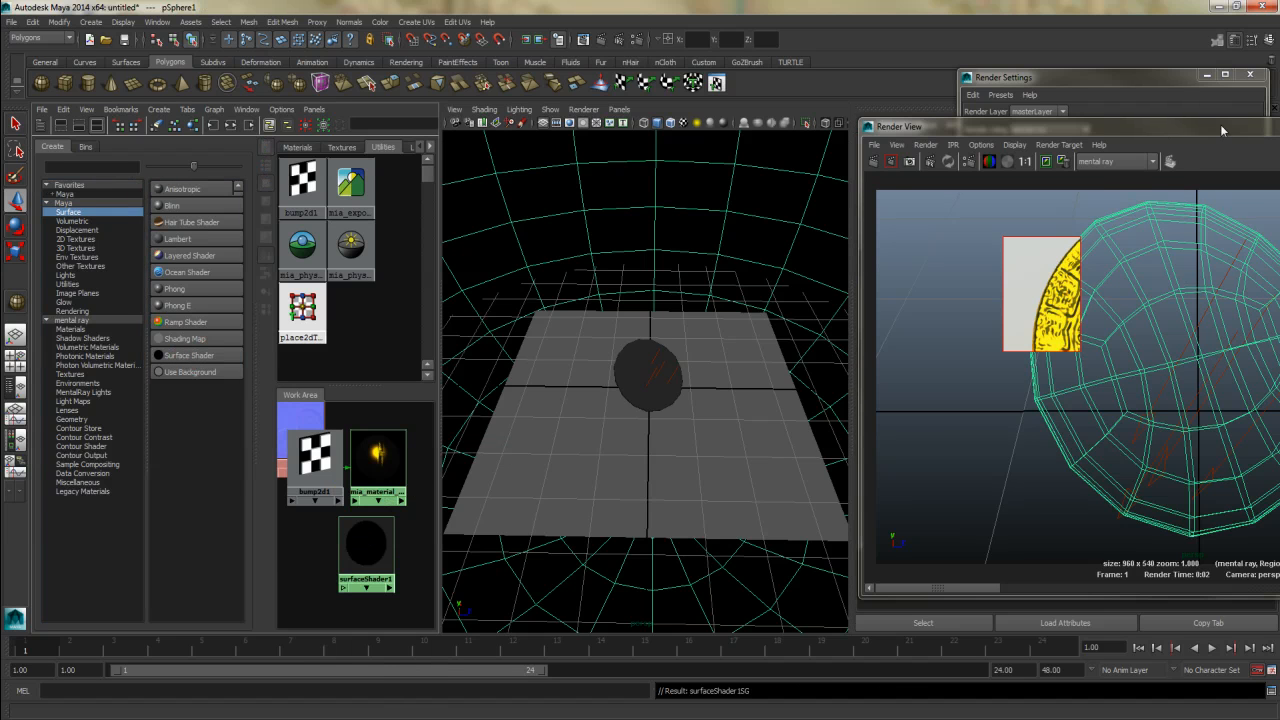
Step: Close the Render View and Render Settings windows and show the surface shader's attributes
left_click_drag(1221, 130, 984, 130)
left_click(1266, 130)
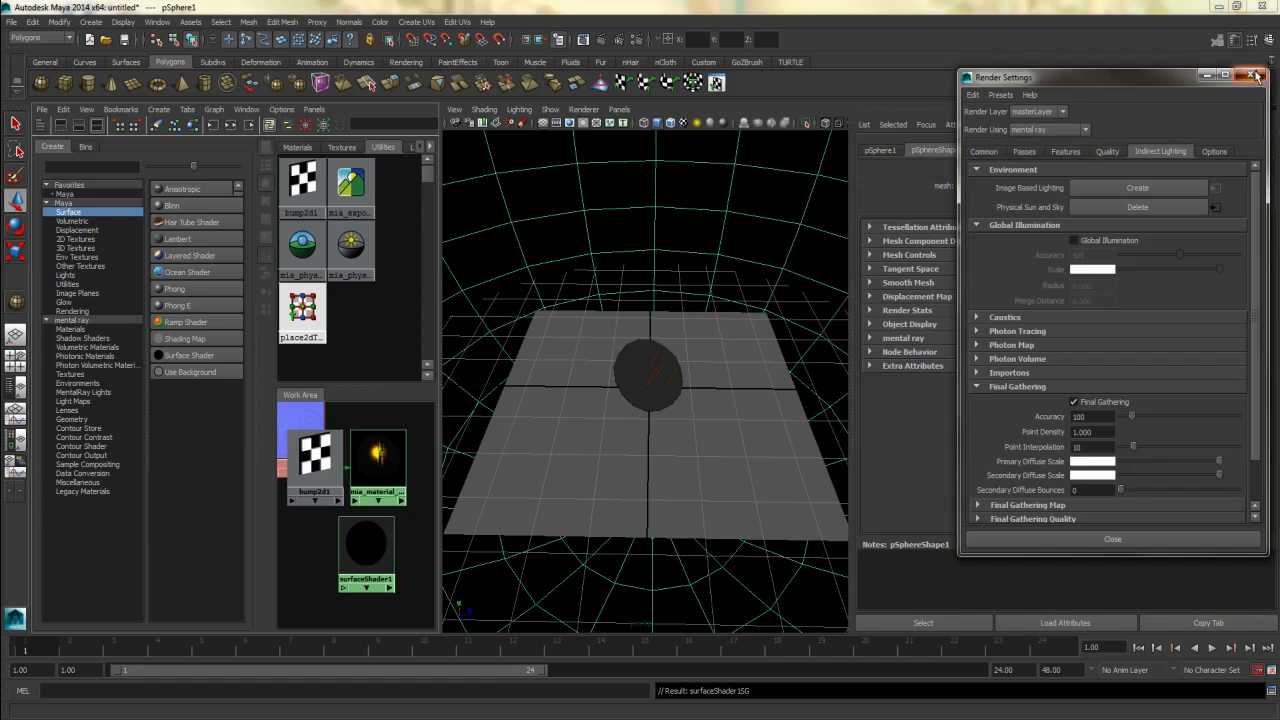
left_click(1256, 76)
left_click(1050, 148)
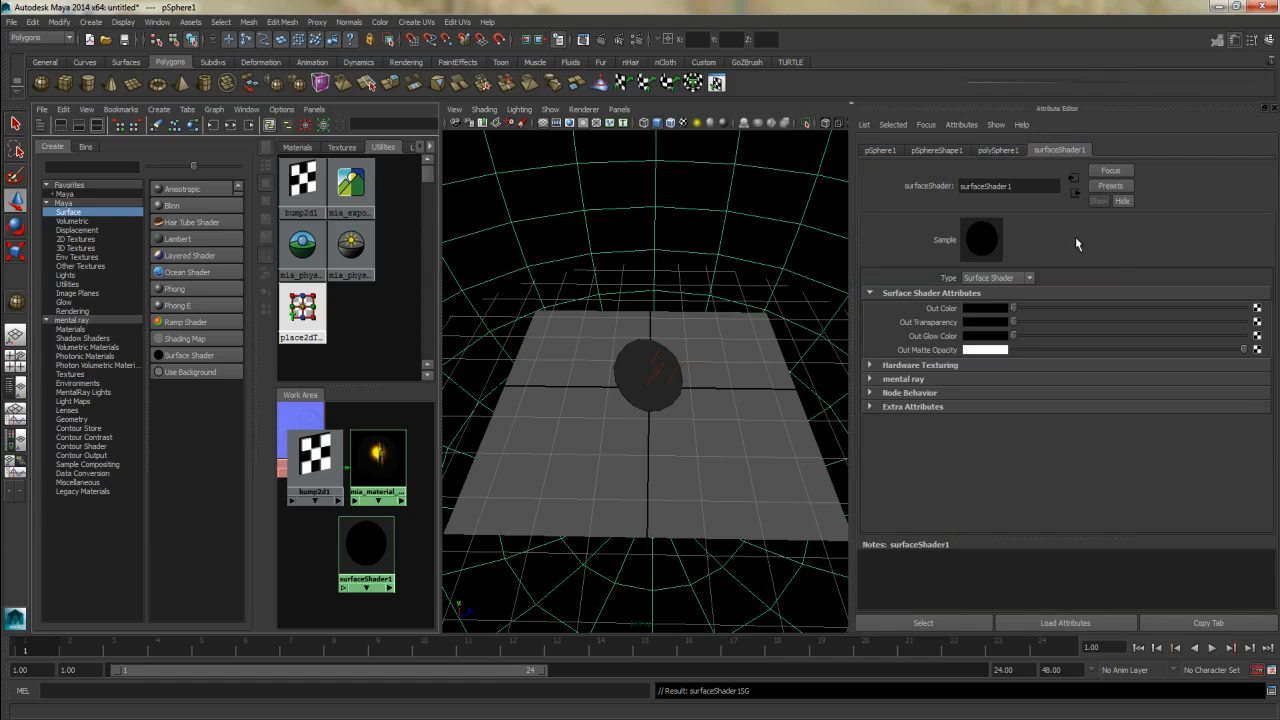
Step: Turn off Casts Shadows and Receive Shadows in the sphere's render stats and look through its mental ray attributes
left_click(880, 149)
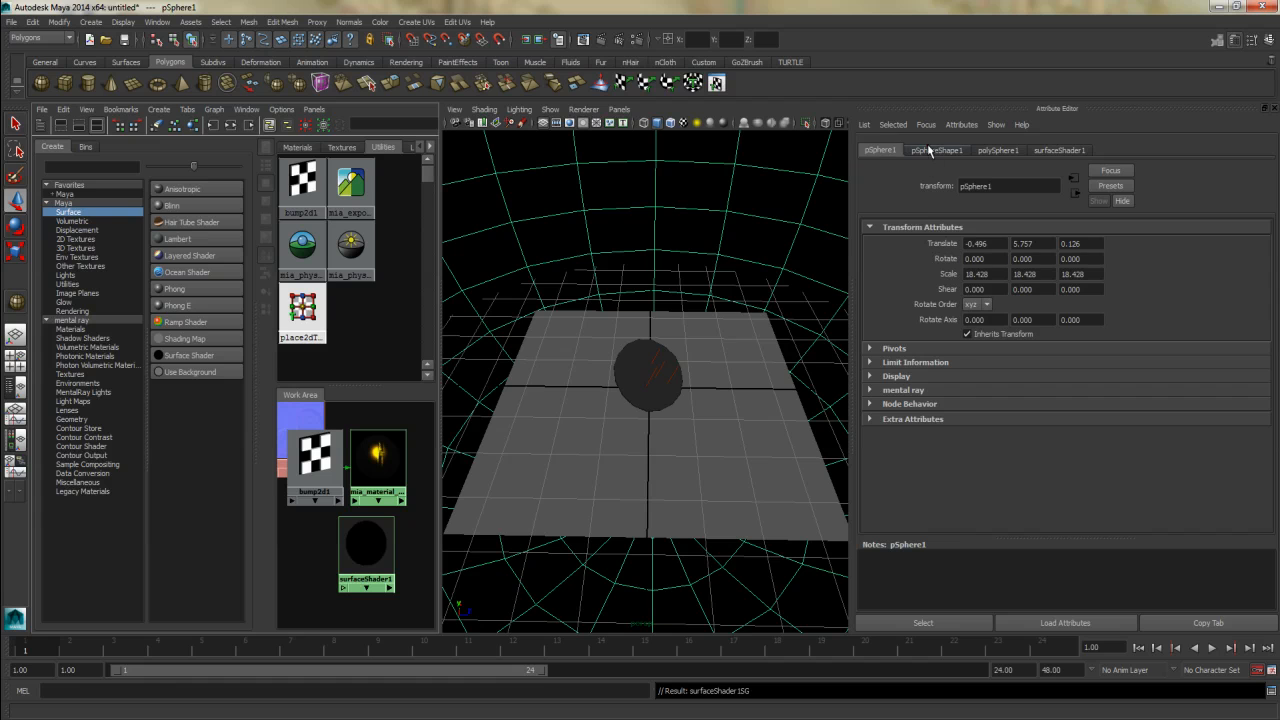
left_click(929, 149)
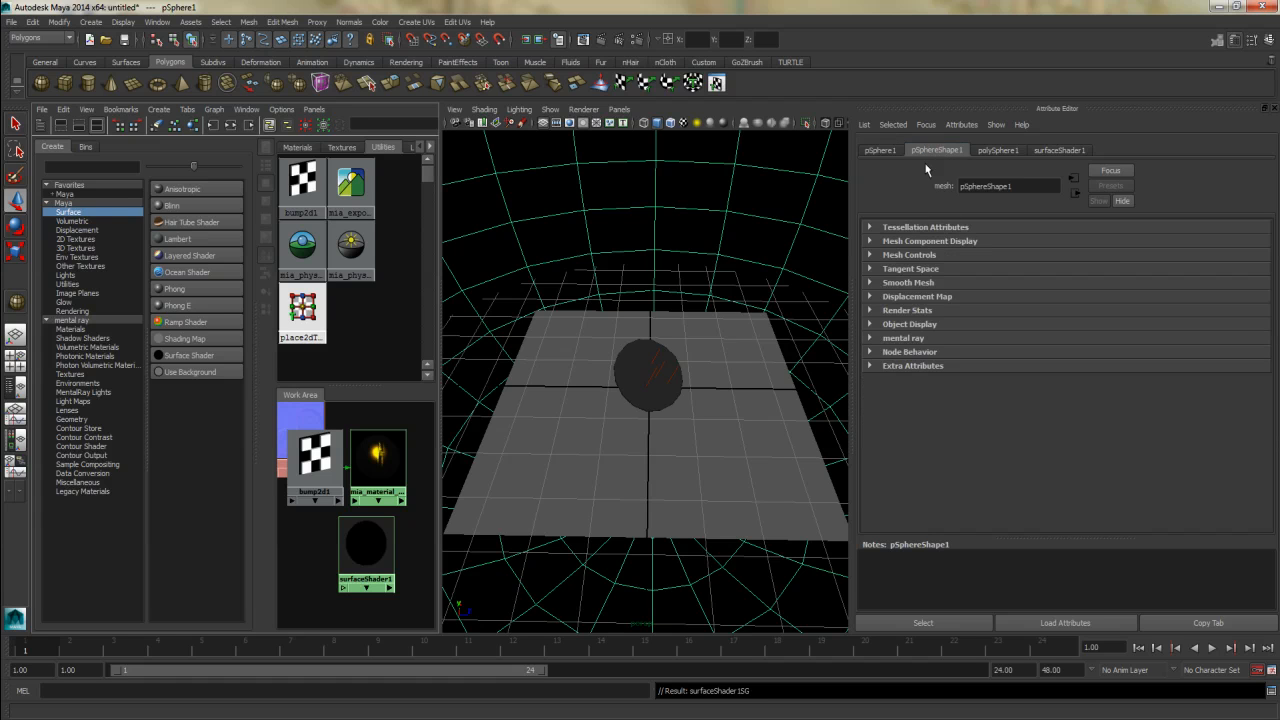
left_click(868, 311)
left_click(967, 326)
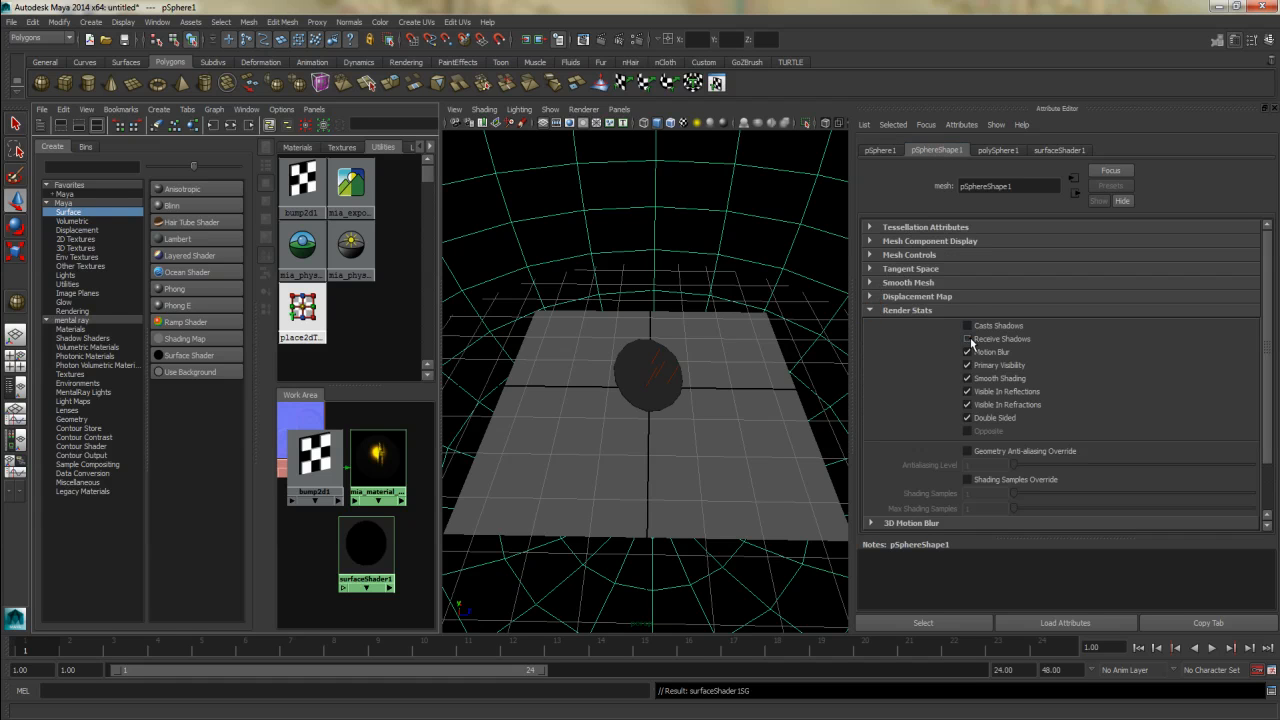
left_click(967, 339)
scroll(934, 370, "down", 2)
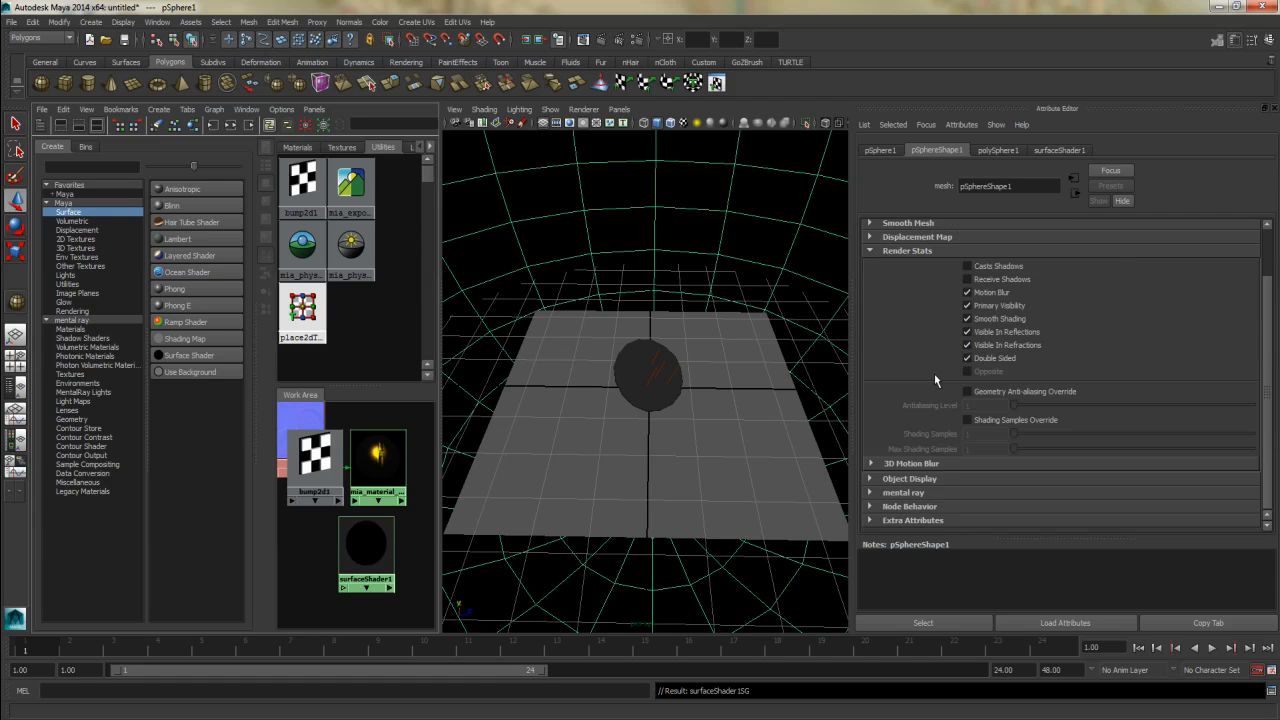
left_click(869, 492)
scroll(900, 420, "down", 5)
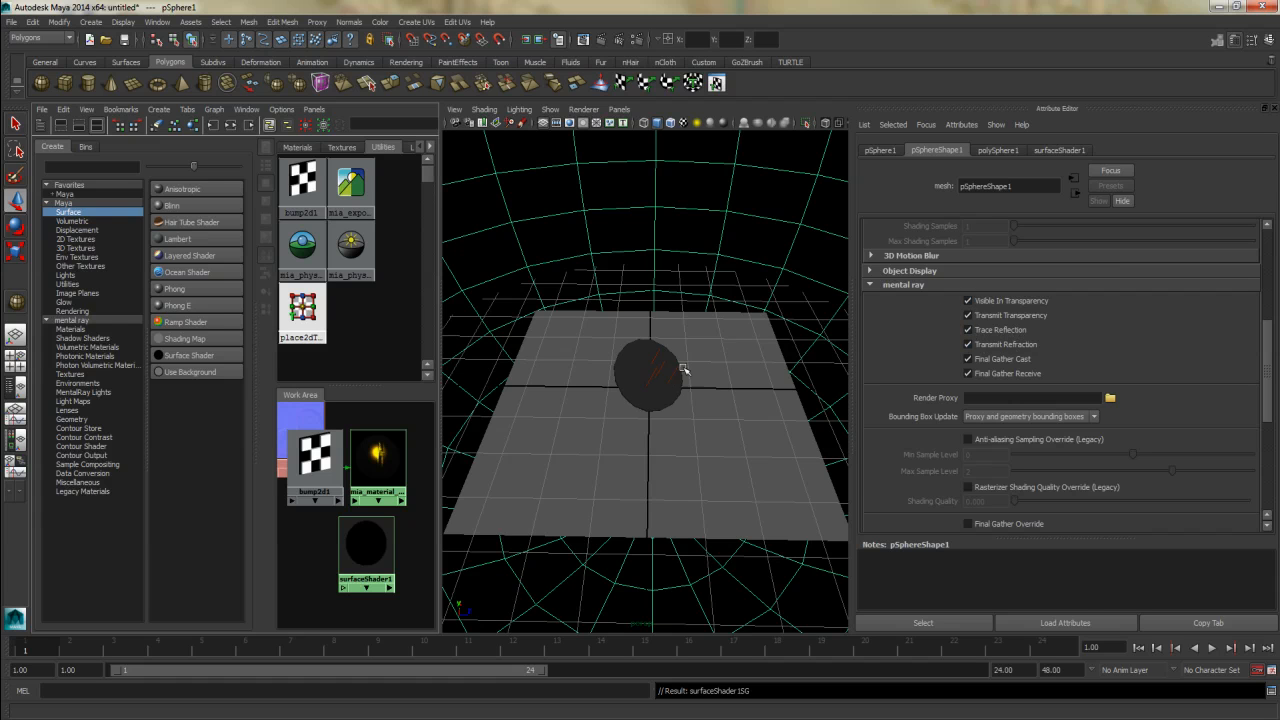
scroll(742, 370, "up", 5)
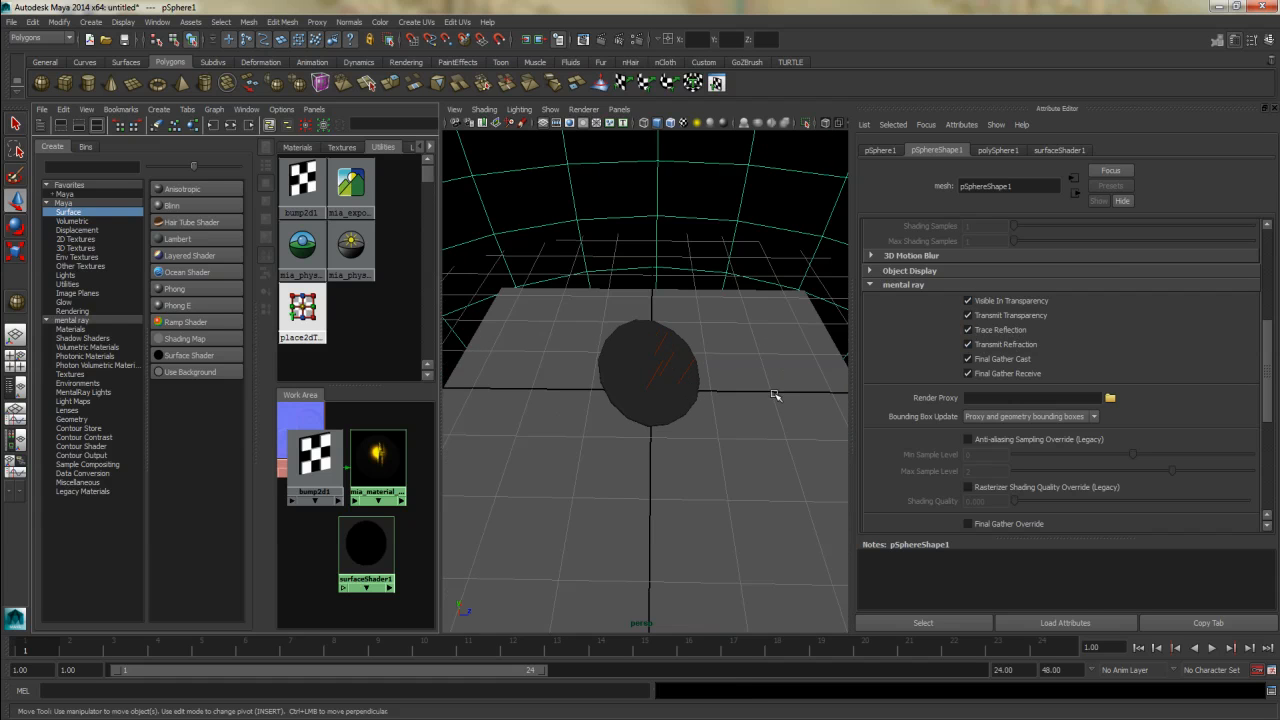
scroll(750, 374, "down", 3)
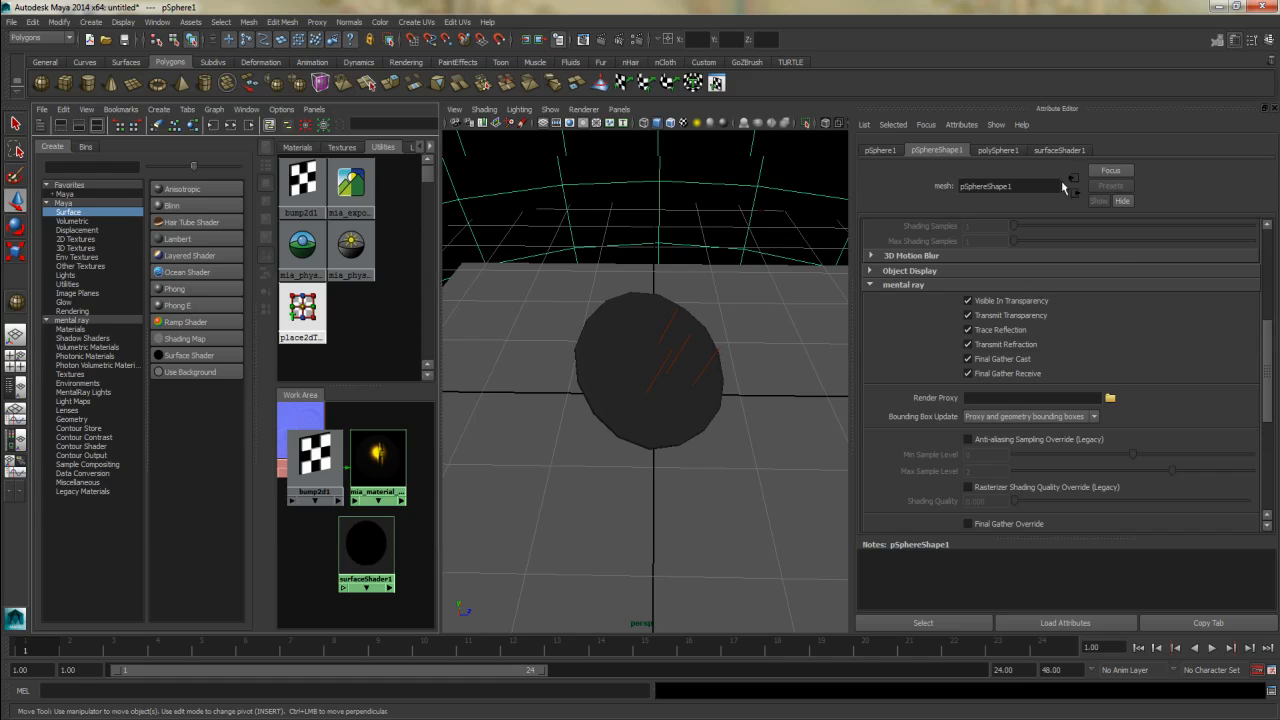
Step: Connect a new file texture to the surface shader's Out Color
left_click(1059, 149)
left_click(363, 540)
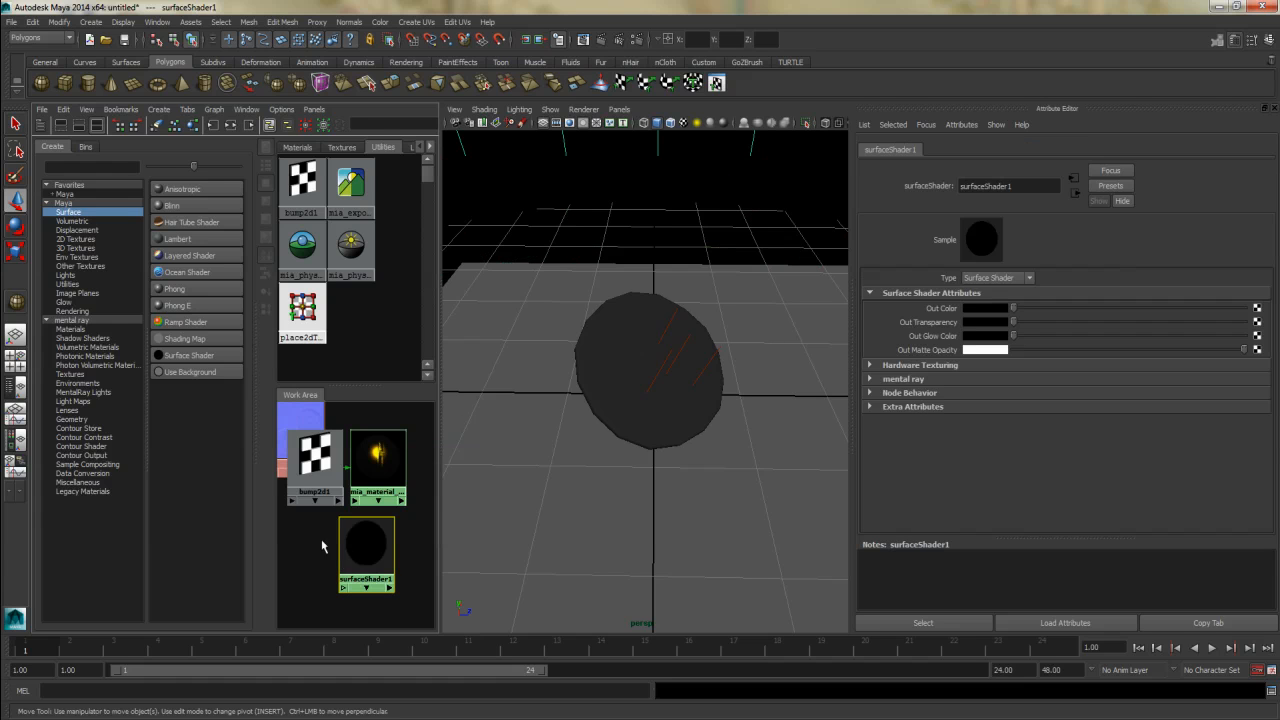
left_click(1257, 309)
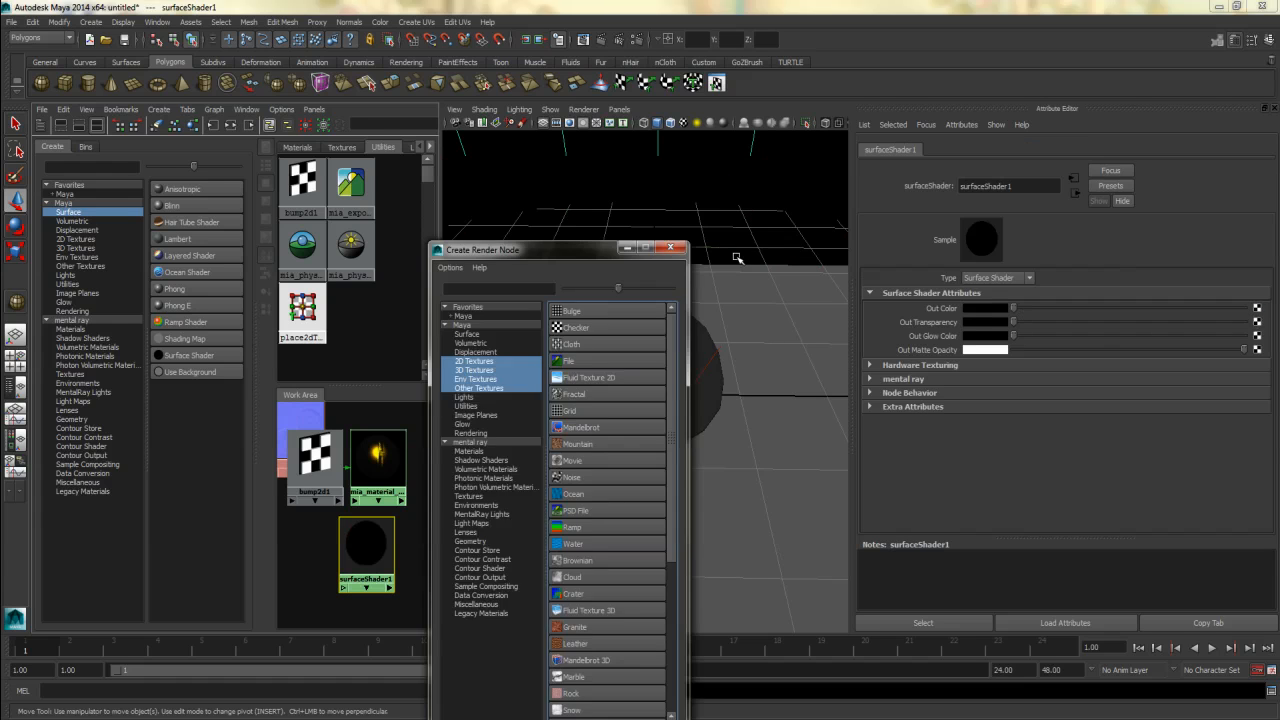
left_click(580, 361)
Step: Load cfiles4167.jpg from the Desktop's textures folder as the file texture's image
left_click(1109, 345)
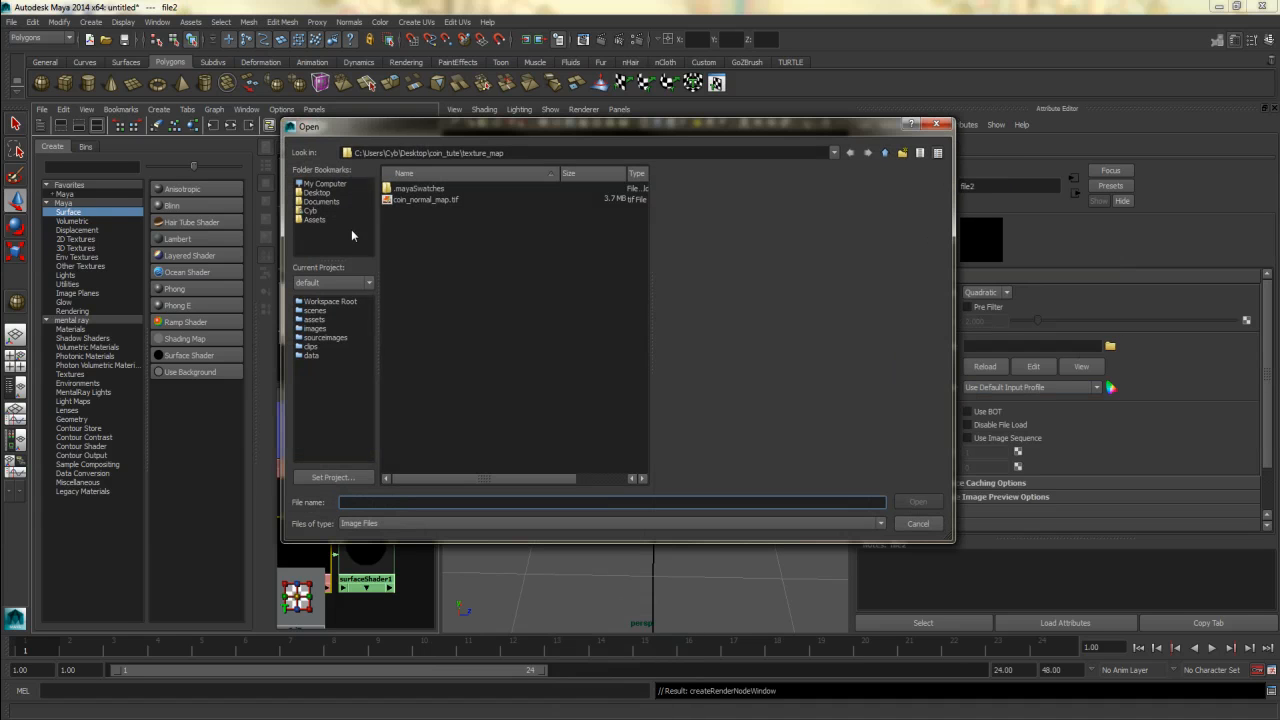
left_click(316, 193)
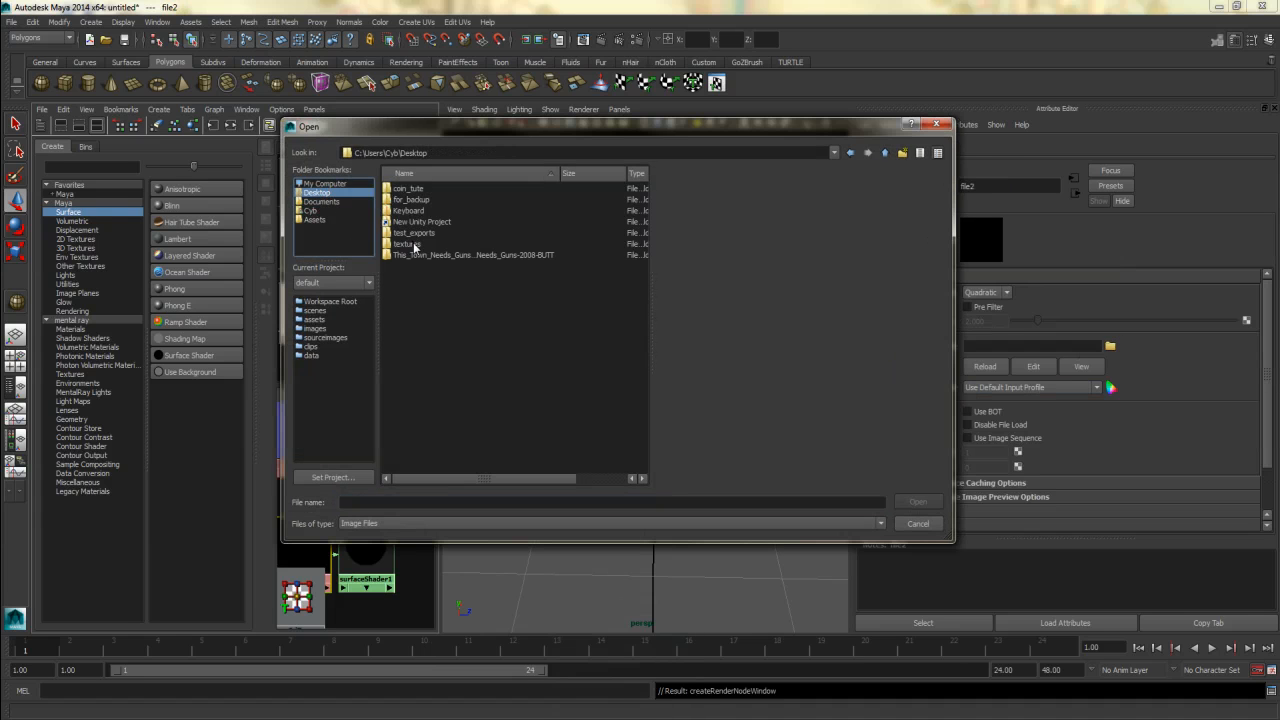
double_click(414, 245)
left_click(425, 244)
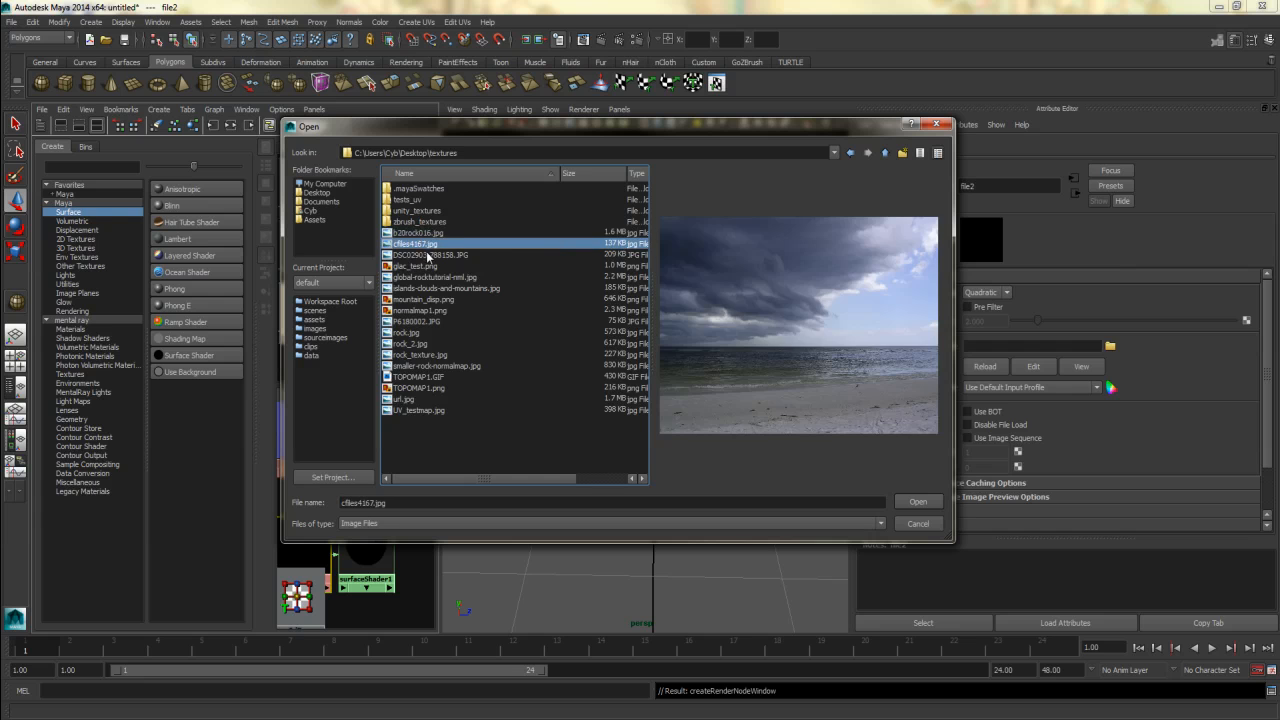
left_click(425, 254)
left_click(415, 244)
left_click(918, 501)
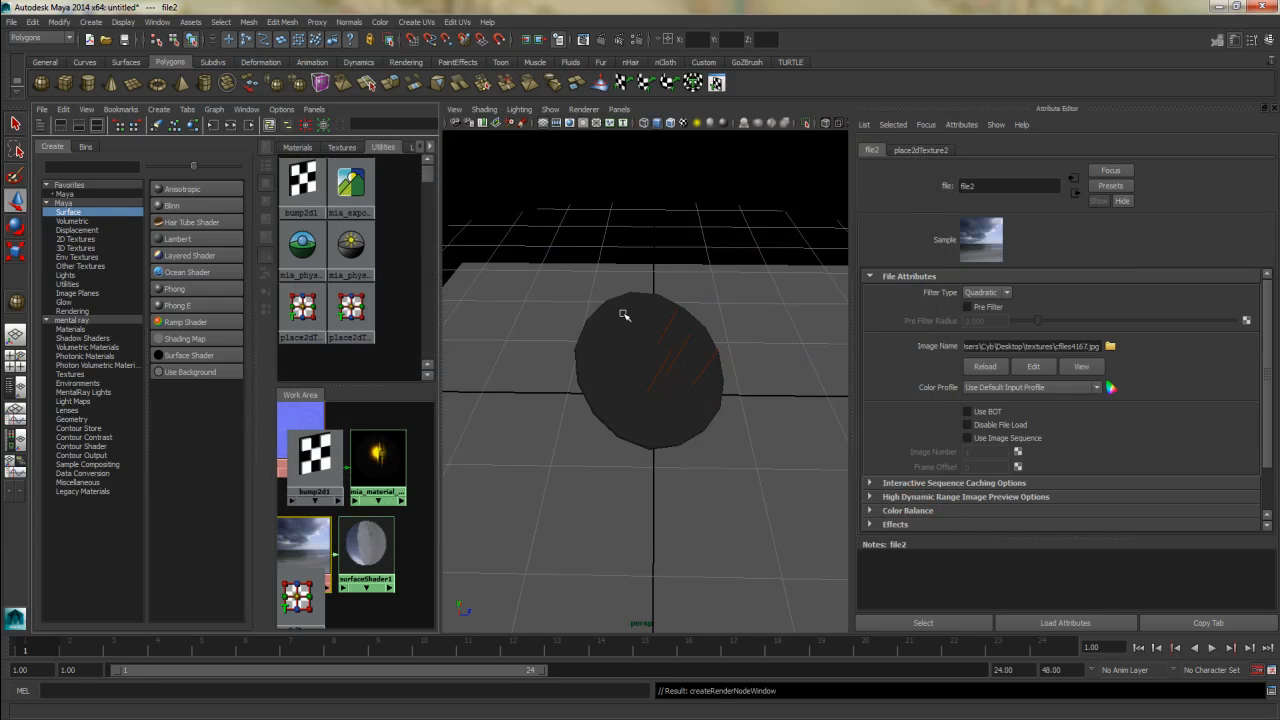
Step: Select the surrounding sphere, reapply the textured surface shader to it, and clear the selection
left_click(612, 217)
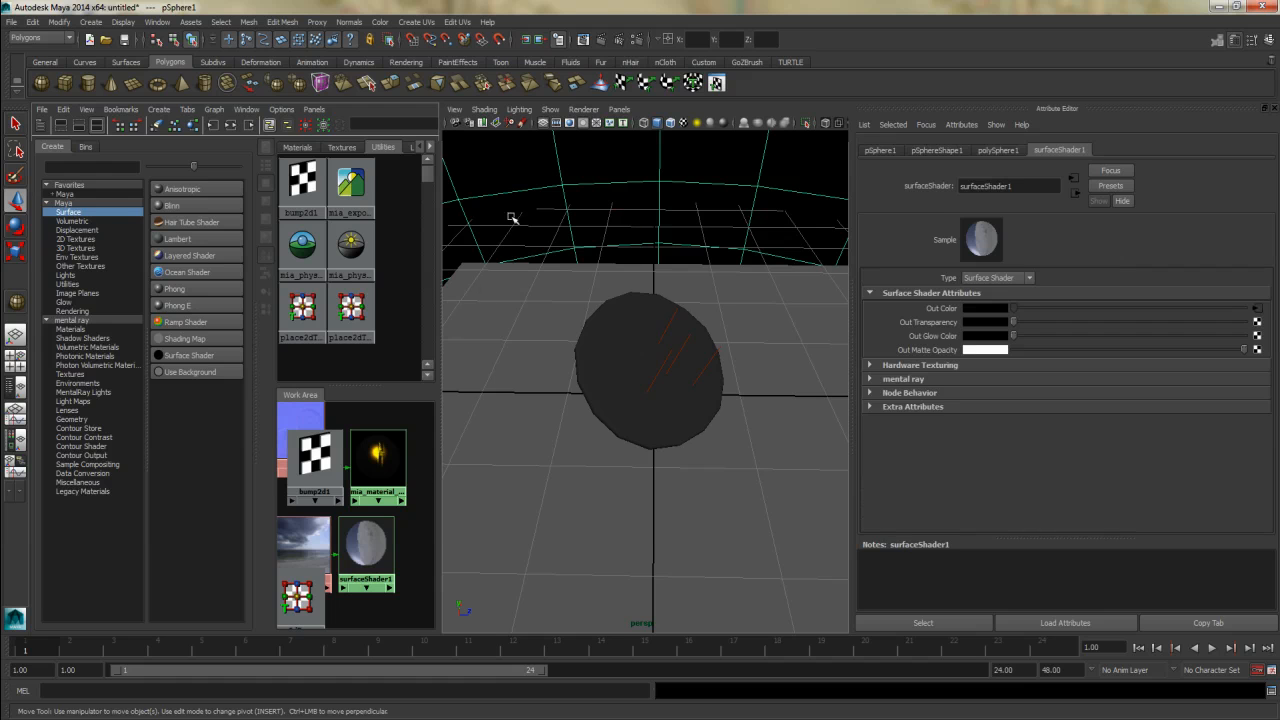
right_click_drag(368, 540, 374, 500)
left_click(598, 172)
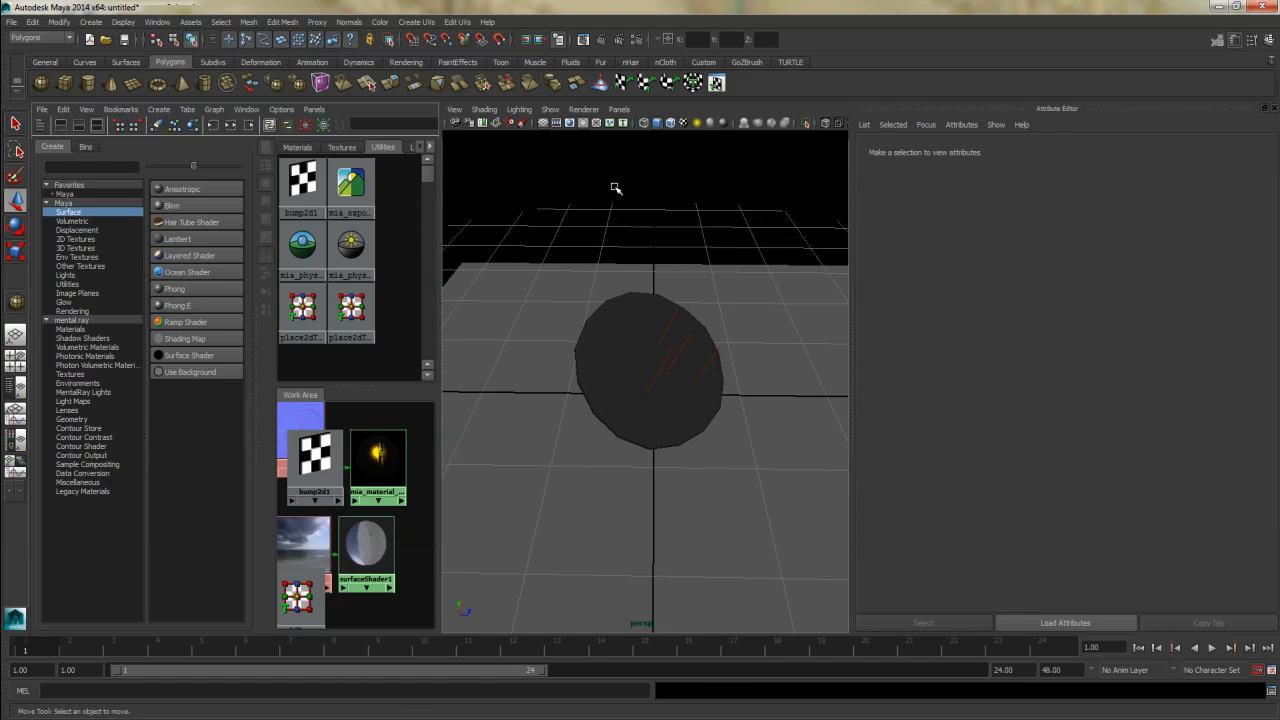
Step: Select the ground plane and scale it up uniformly until it reaches past the surrounding sphere
left_click_drag(665, 272, 611, 289, "alt")
left_click(631, 314)
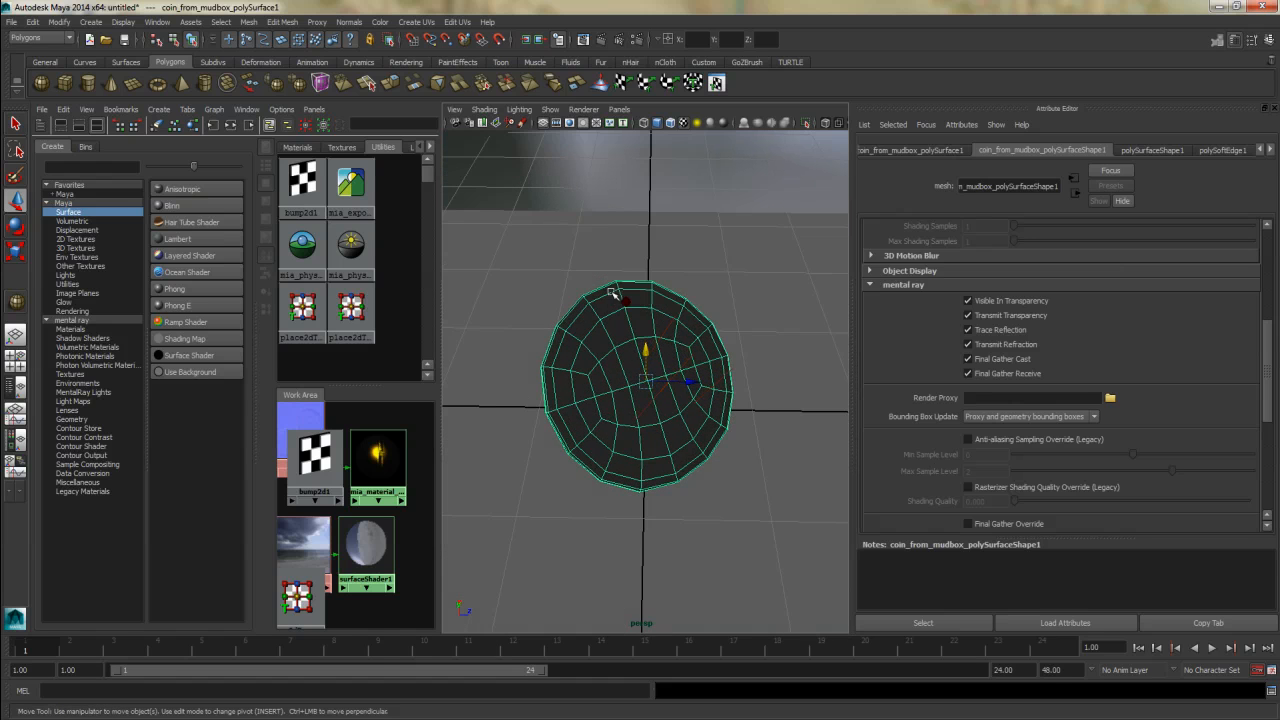
left_click(534, 283)
key("r")
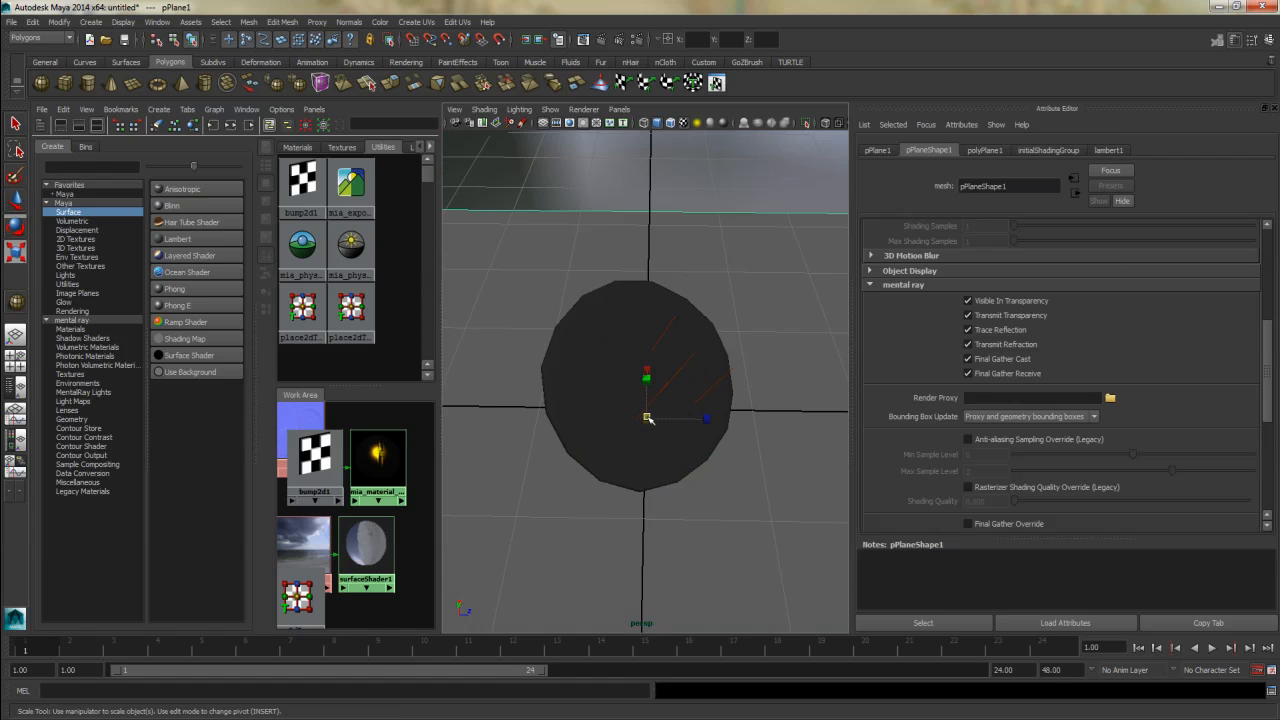
Step: Show the resolution gate, maximize the perspective view to frame the coin, and render it in the Render View
left_click(568, 122)
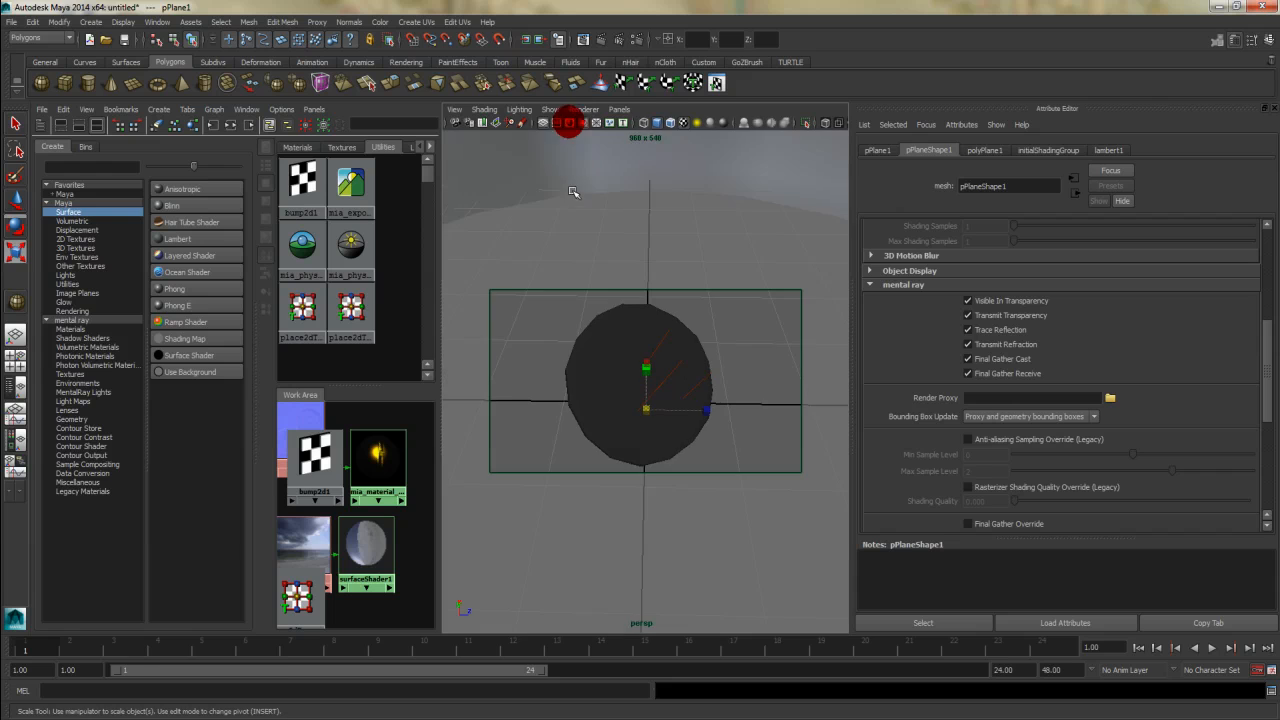
key("space")
middle_click_drag(514, 245, 541, 241, "alt")
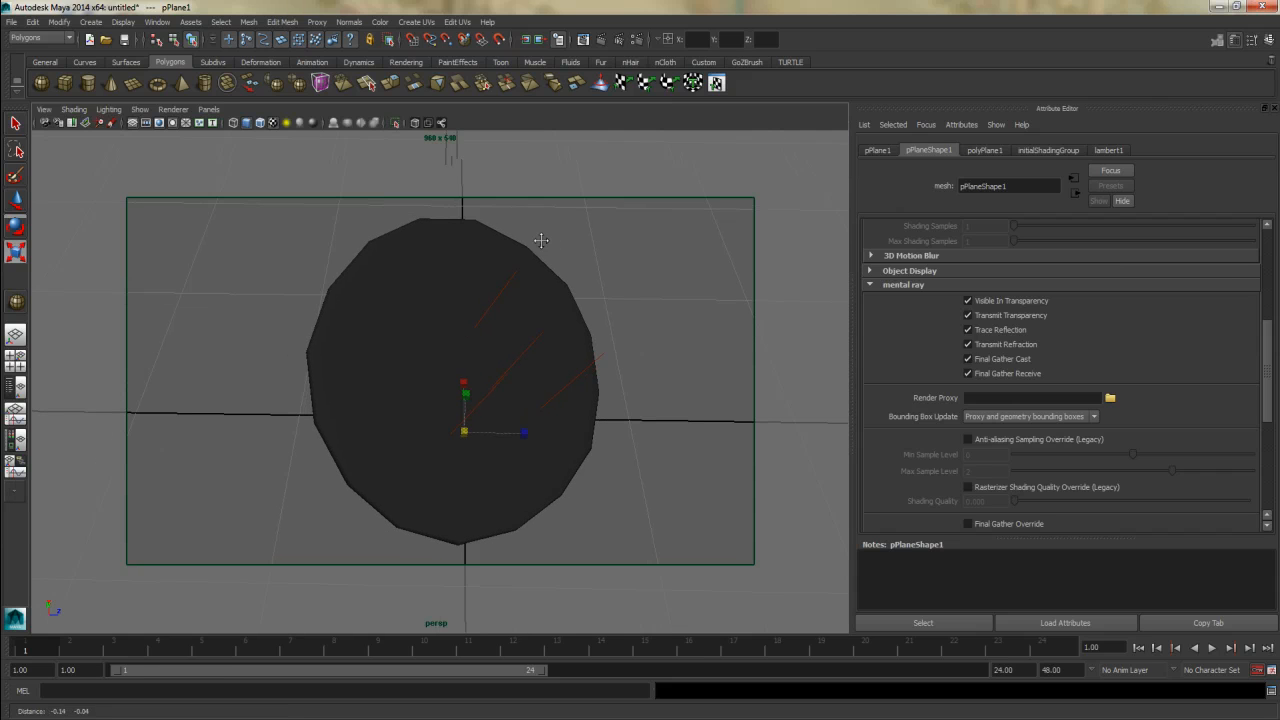
left_click(583, 39)
left_click_drag(777, 141, 652, 50)
left_click(516, 79)
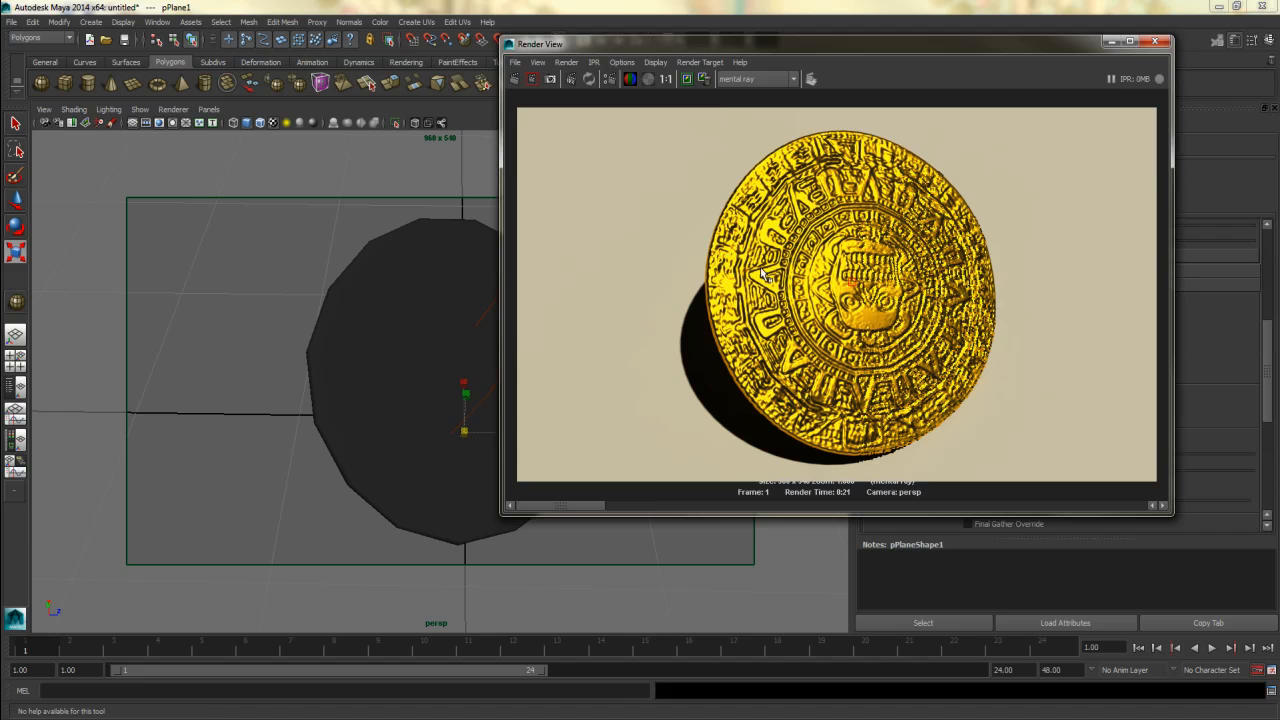
Step: Select the coin and set the reflection color of its mia_material_x1 to white
left_click(406, 410)
left_click_drag(1077, 52, 723, 72)
left_click(1272, 150)
left_click(1272, 150)
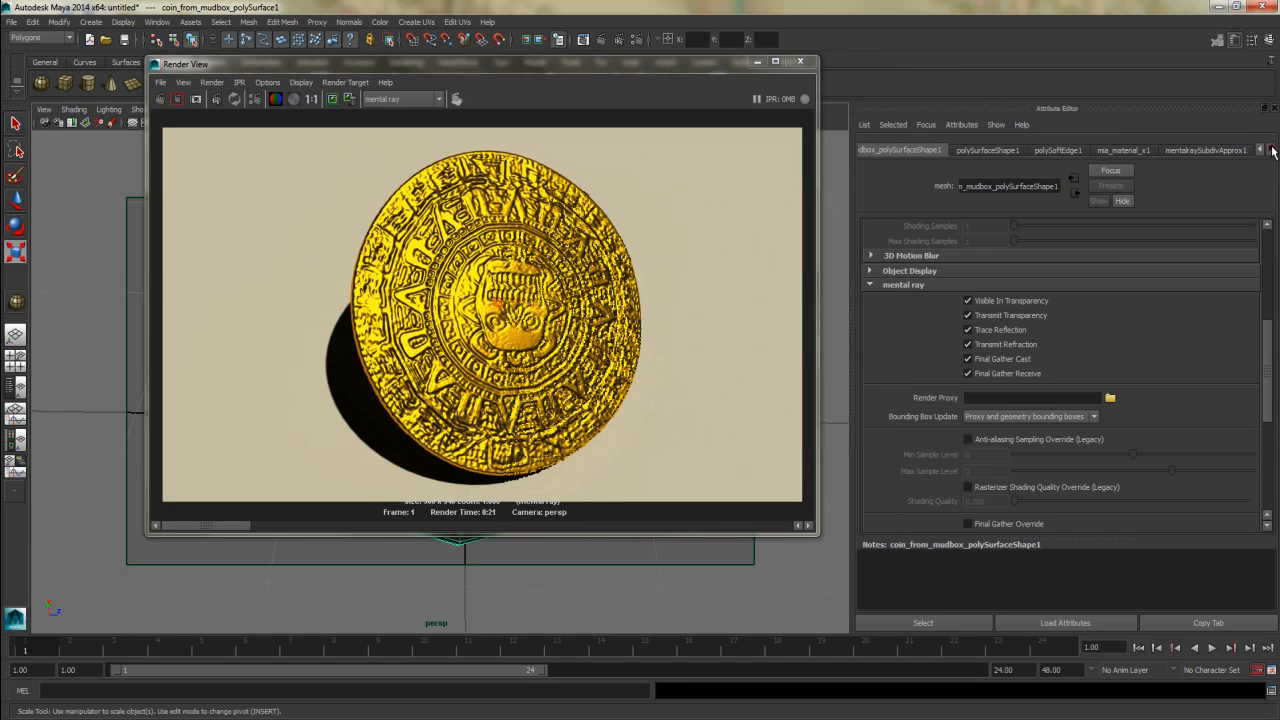
left_click(1123, 150)
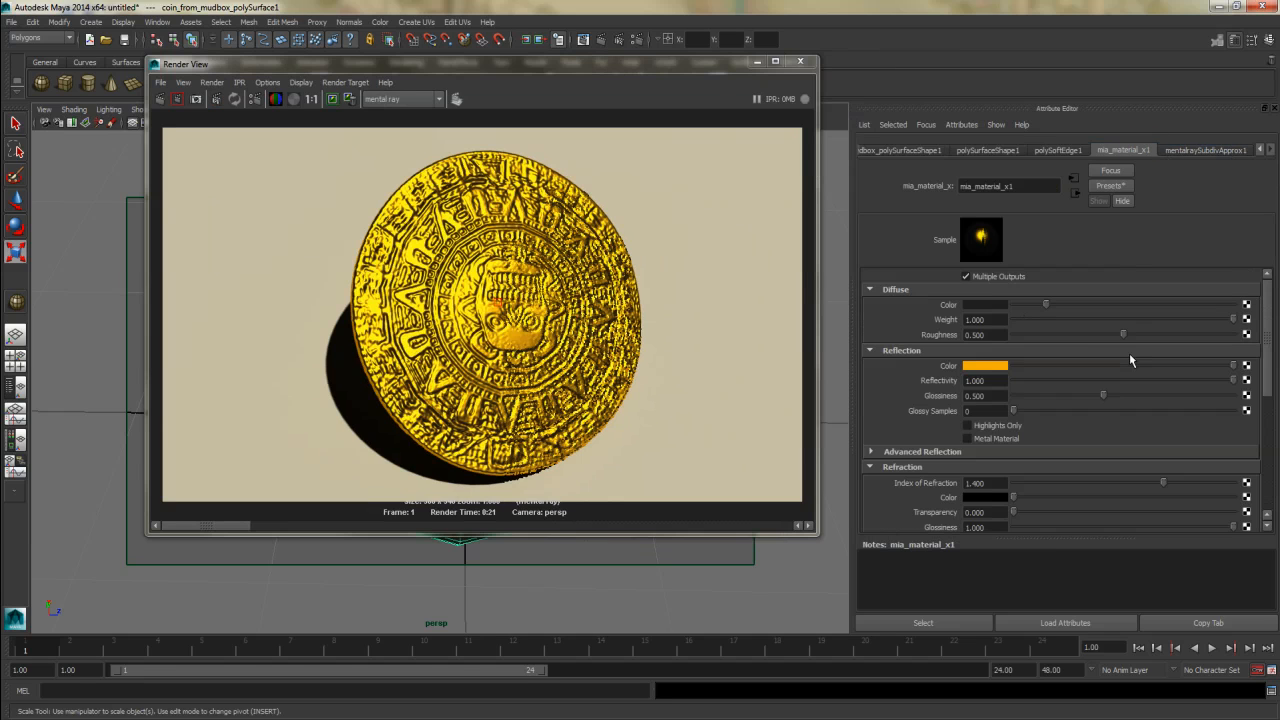
left_click(980, 366)
left_click(928, 335)
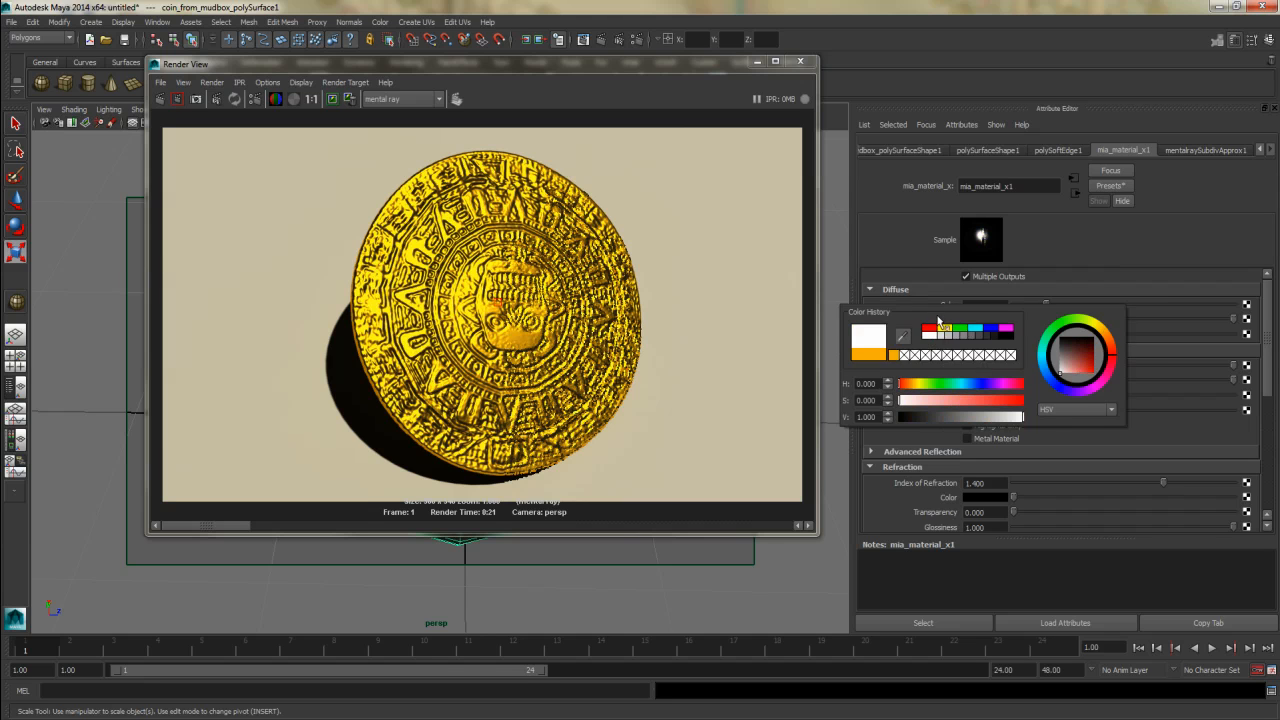
Step: Set the coin material's diffuse color to yellow and shift its hue to orange
left_click(985, 305)
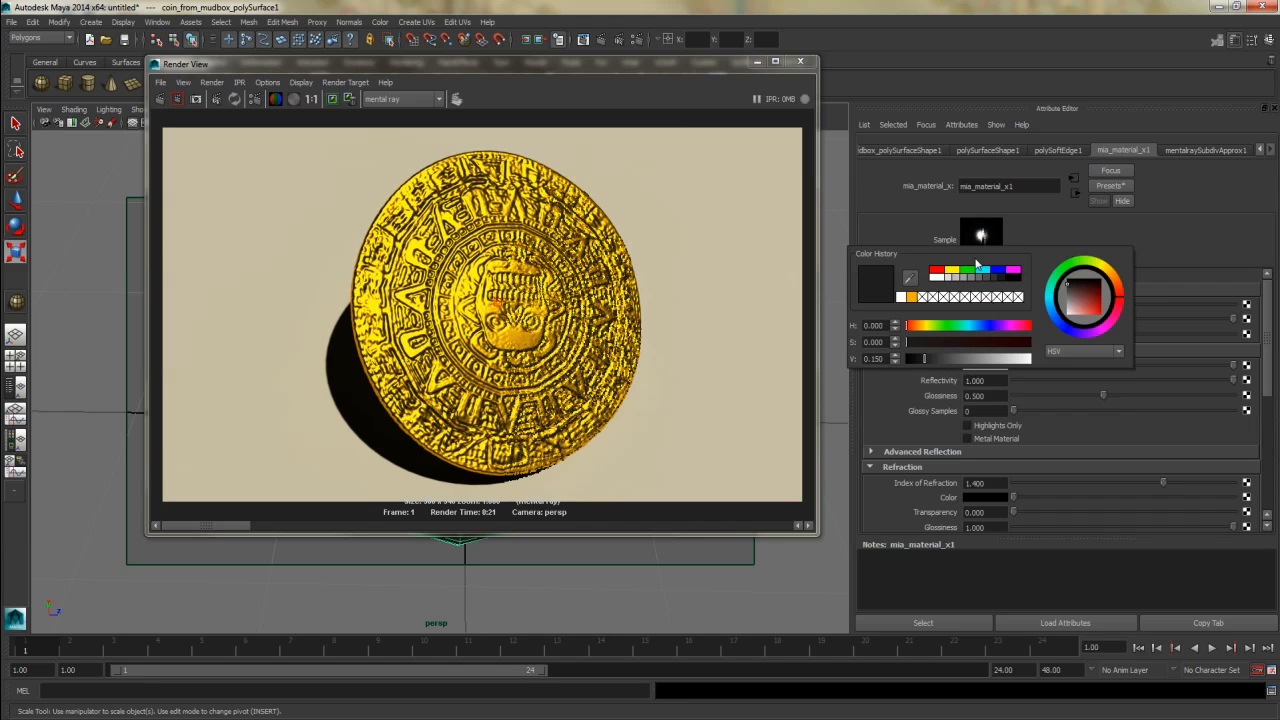
left_click(952, 272)
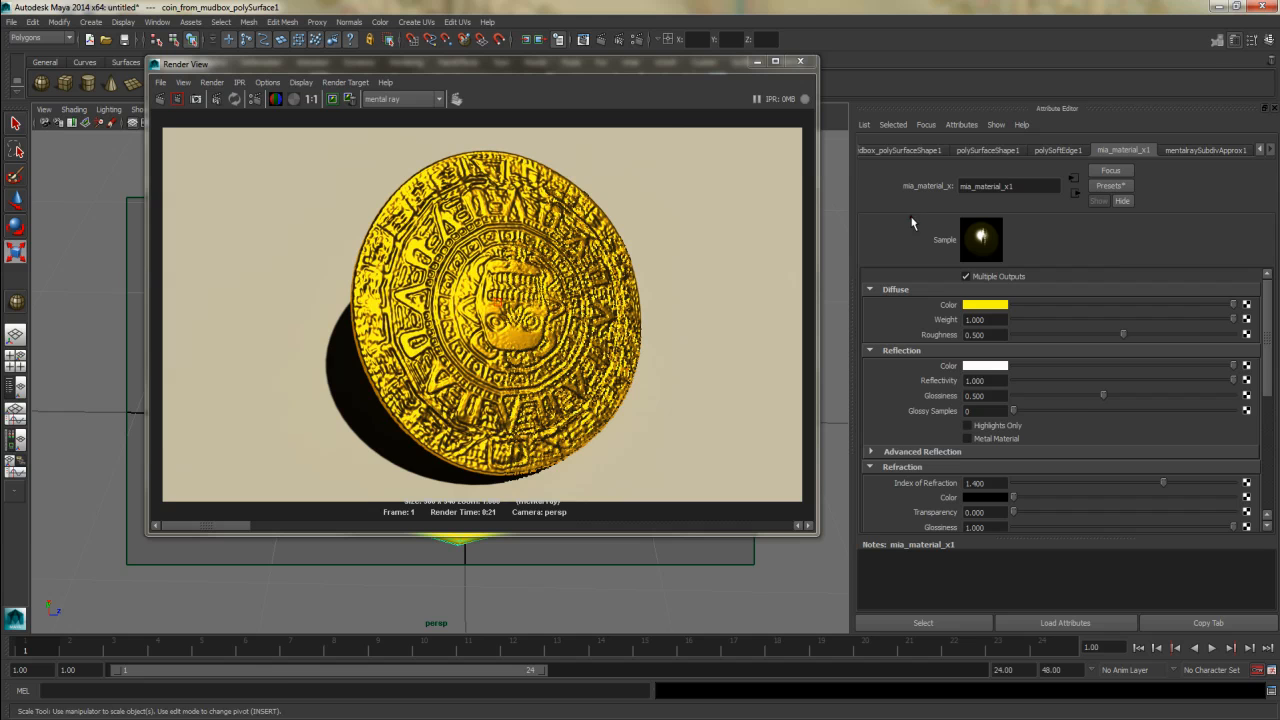
left_click(996, 305)
left_click_drag(1112, 280, 1125, 283)
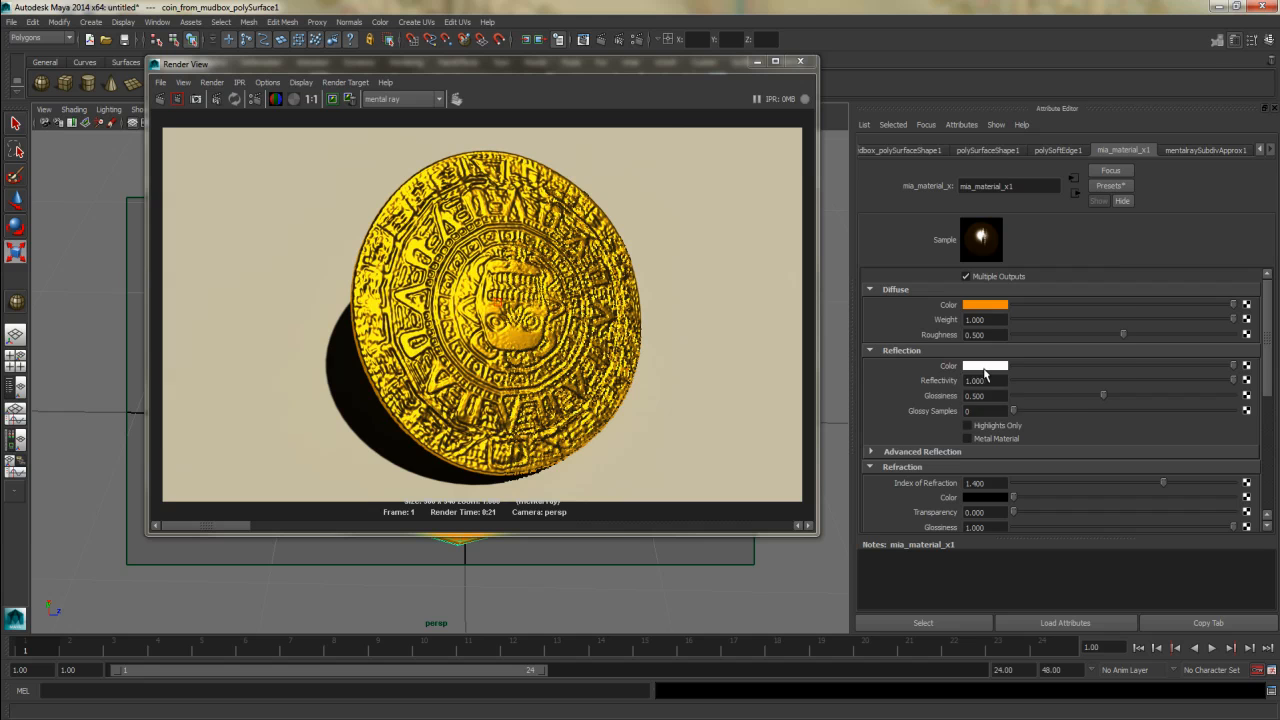
Step: Set the coin material's reflection color to the stored orange with a saturation of 0.910
left_click(985, 366)
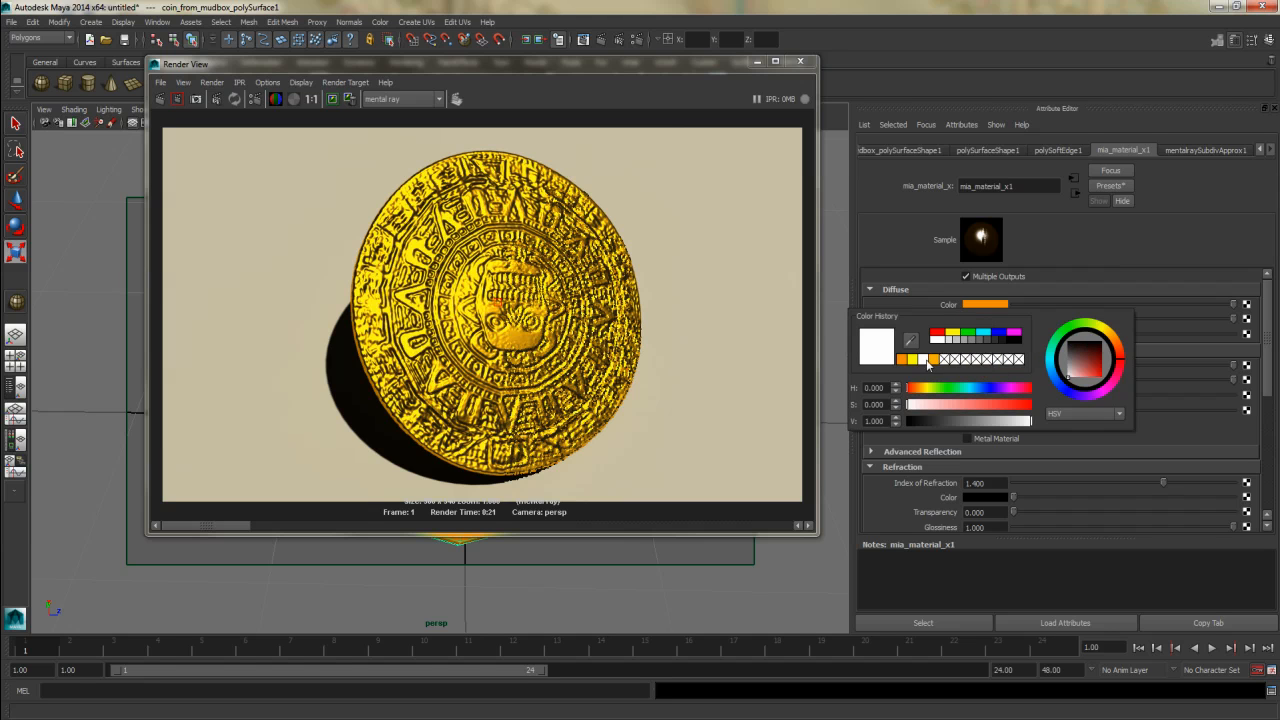
left_click(931, 360)
left_click_drag(967, 407, 1018, 408)
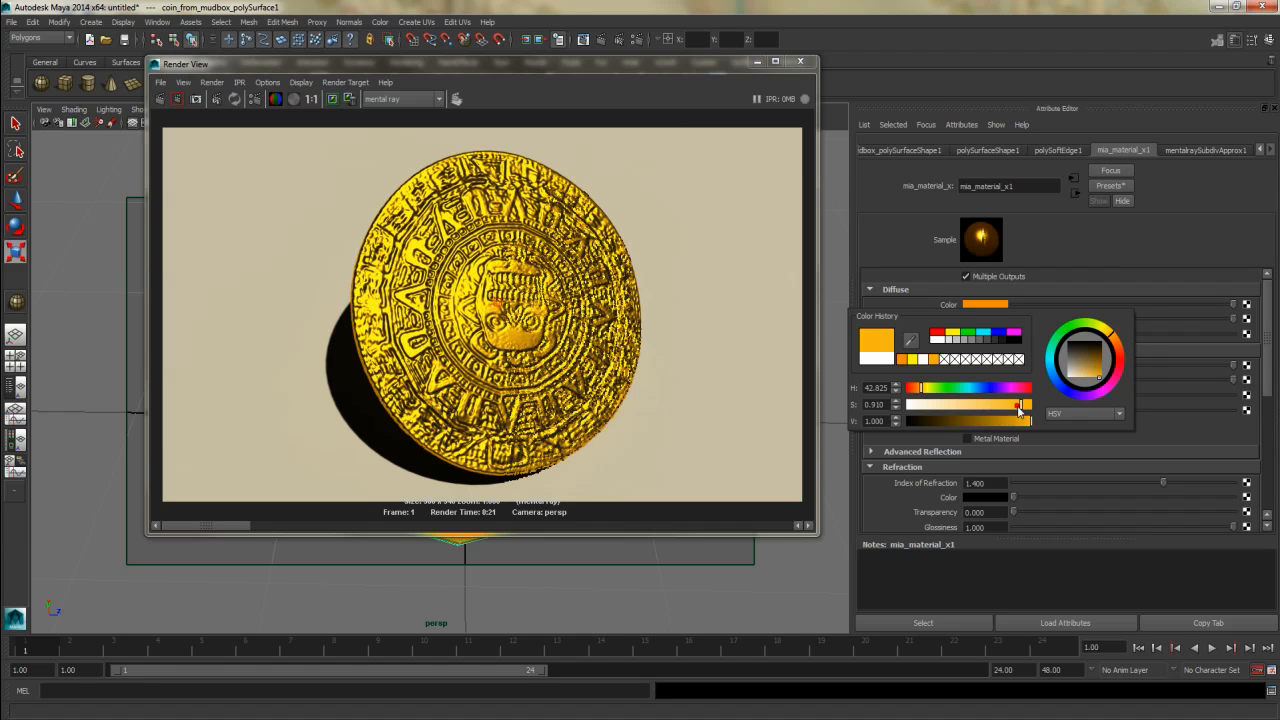
Step: Replace the settings of mia_material_x1 with the Chrome preset
left_click(1112, 186)
mouse_move(1171, 214)
left_click(1070, 222)
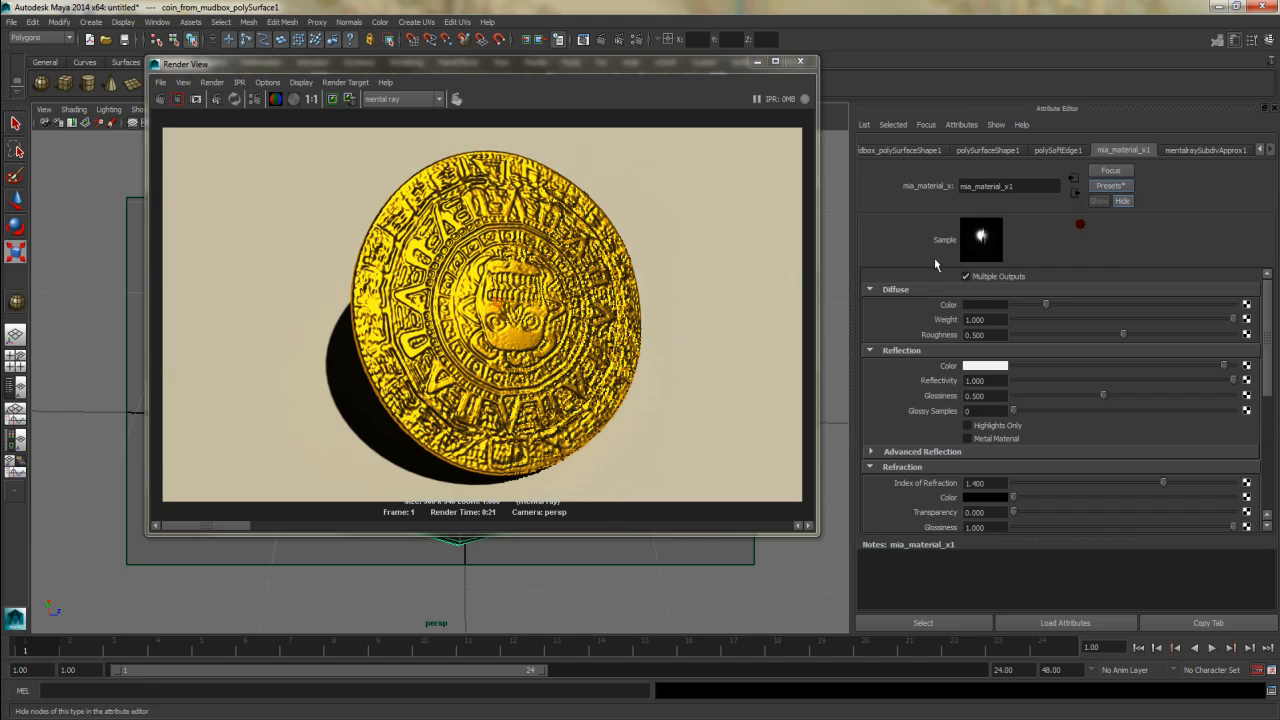
Step: Replace the settings of mia_material_x1 with the Copper preset
left_click(1110, 186)
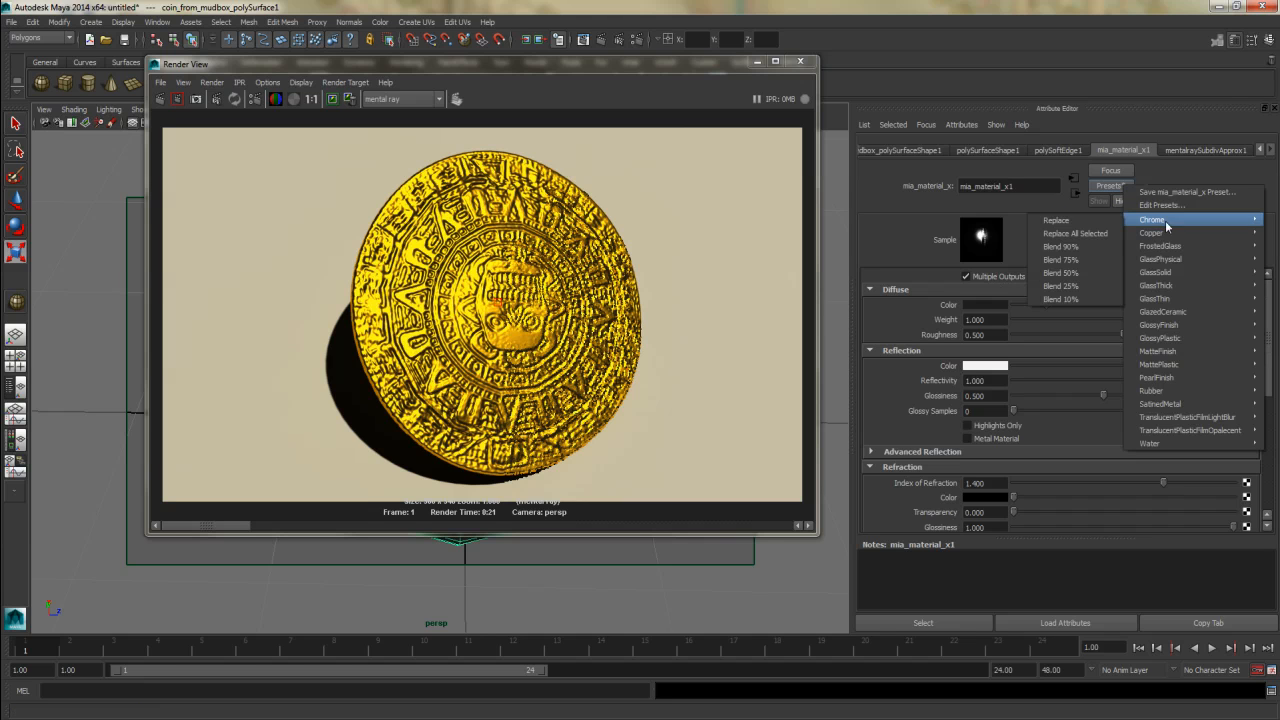
mouse_move(1168, 235)
left_click(1089, 234)
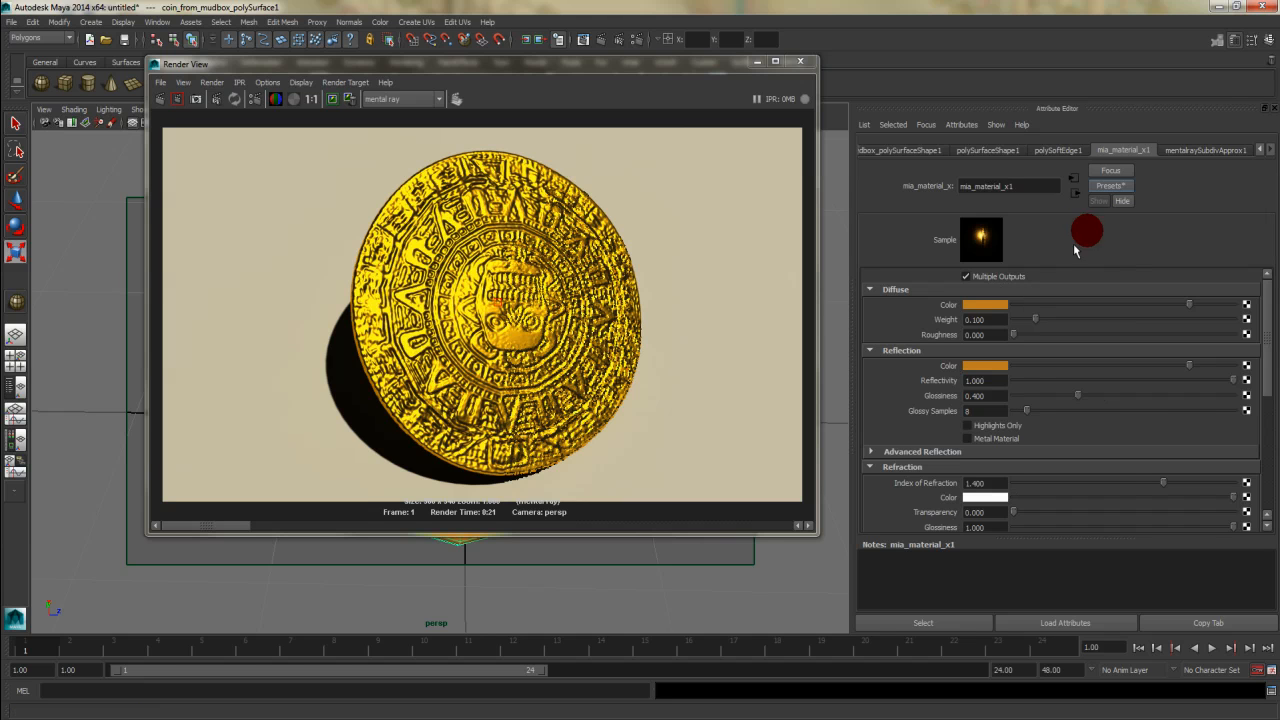
Step: Shift the coin material's diffuse and reflection hues slightly toward yellow for a gold tone and render the coin again
left_click(996, 306)
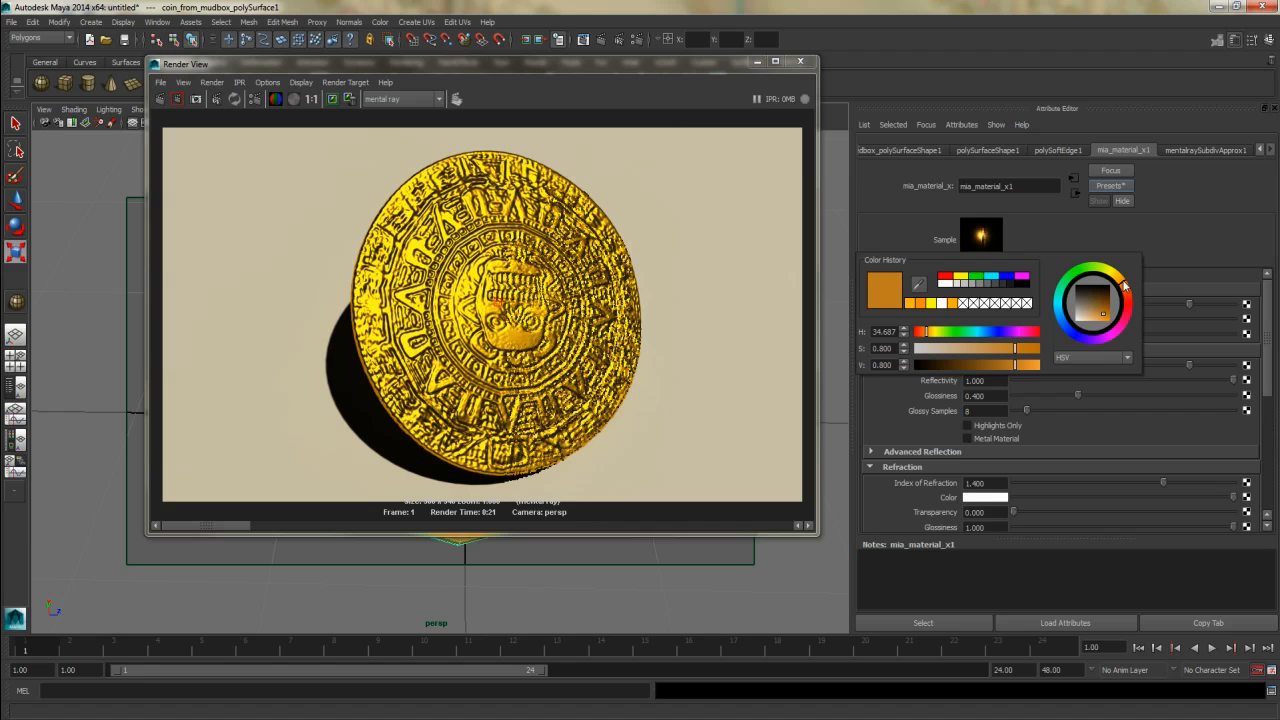
left_click_drag(1123, 282, 1120, 279)
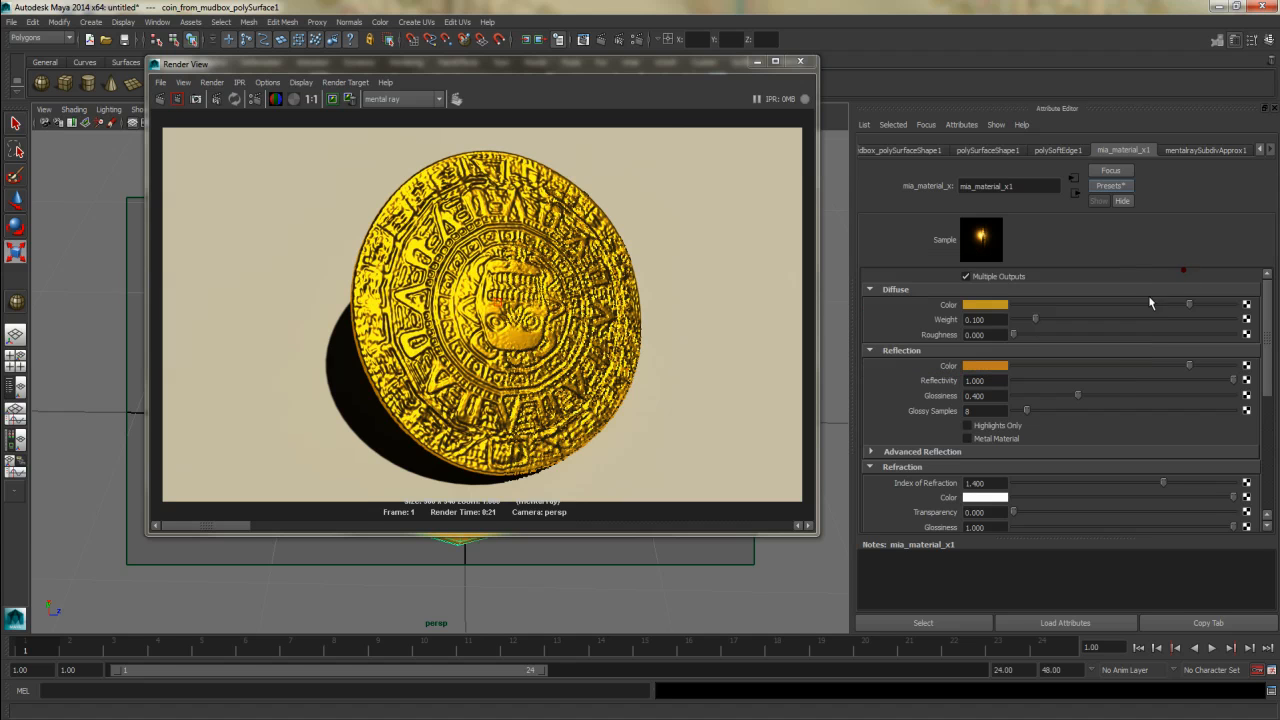
left_click(993, 368)
left_click_drag(1141, 330, 1141, 325)
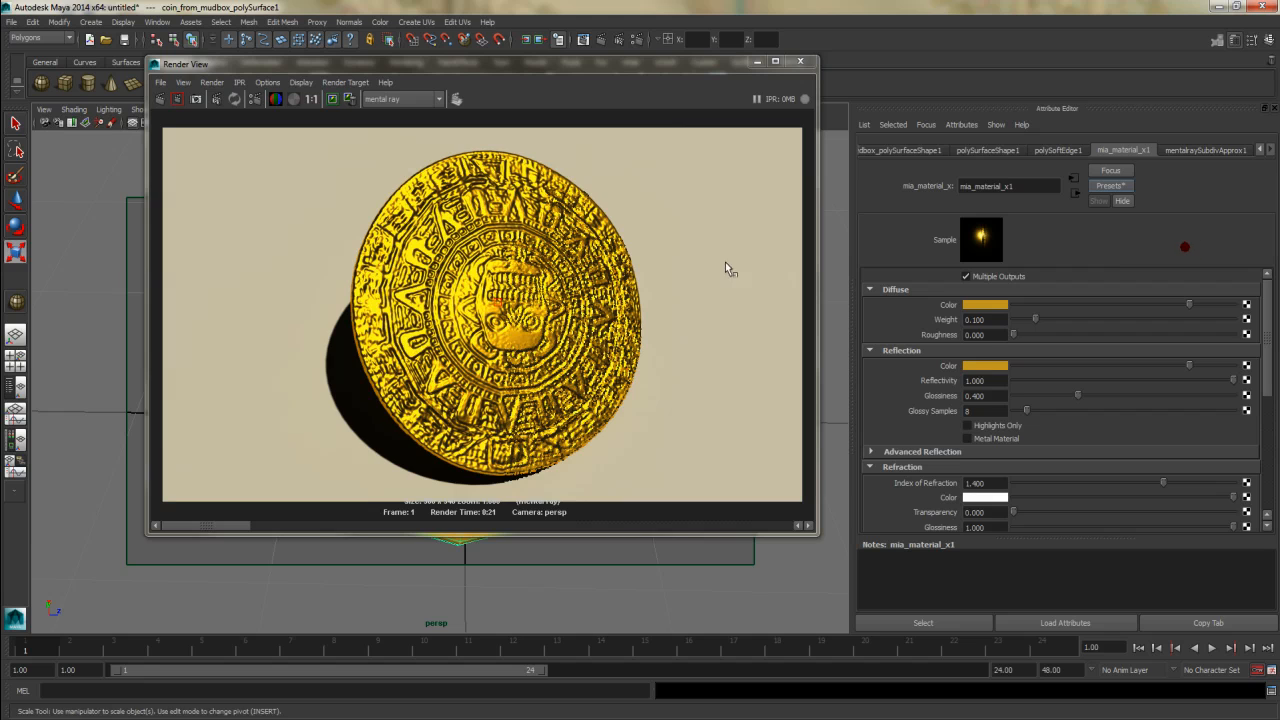
left_click(177, 99)
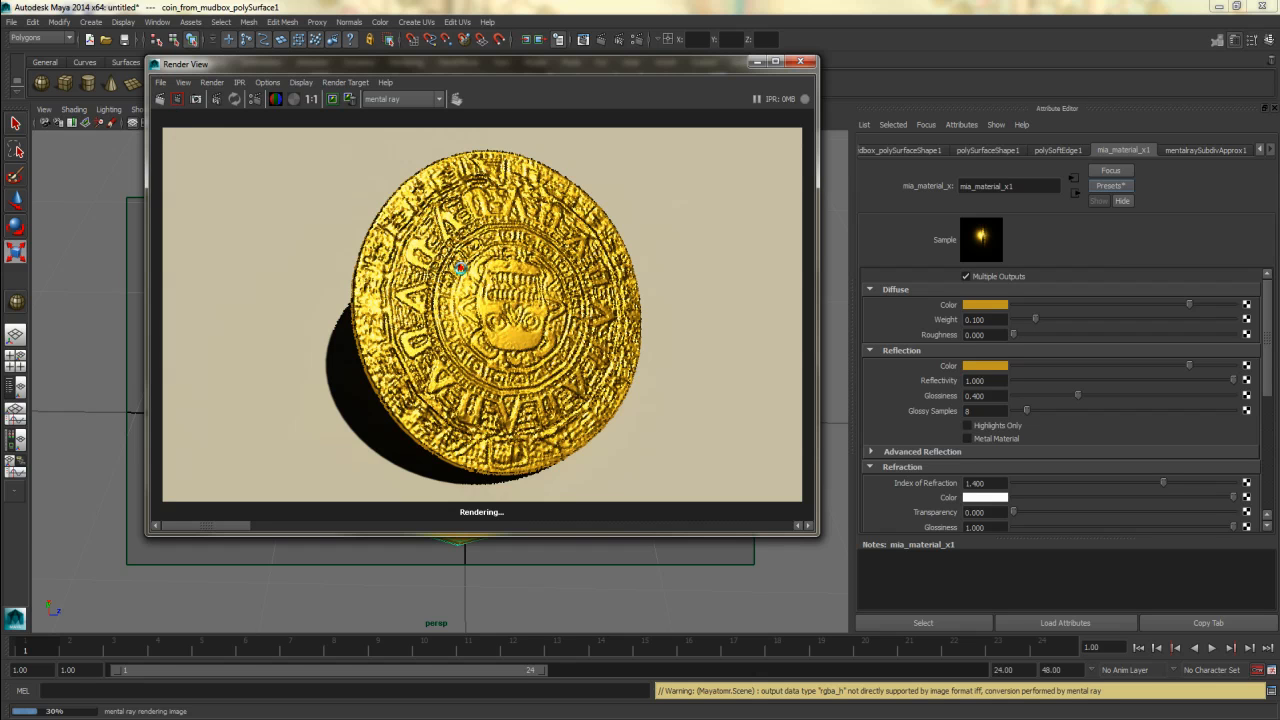
Step: Set the reflection glossiness to about 0.547 and render only a small region over the face at the coin's center
left_click(538, 277)
mouse_move(1077, 395)
left_mouse_down()
mouse_move(1032, 391)
mouse_move(1070, 394)
left_mouse_up()
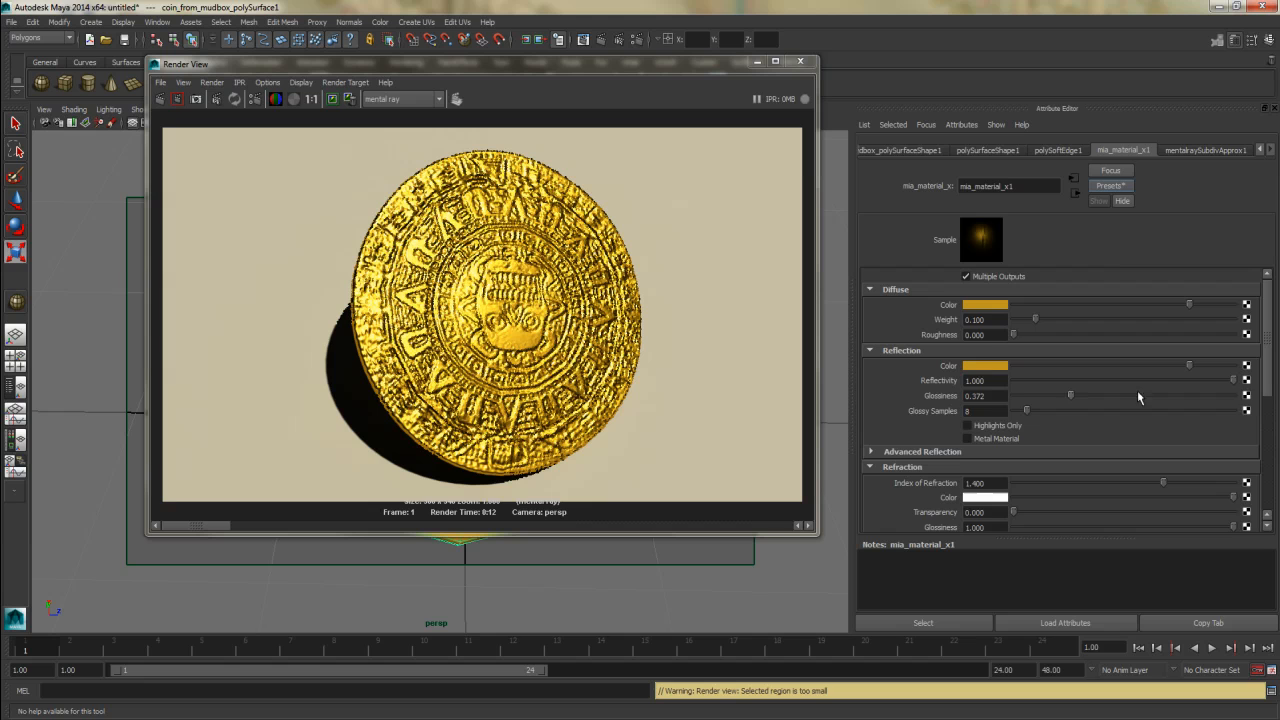
left_click_drag(1232, 397, 1161, 397)
left_click_drag(551, 369, 488, 300)
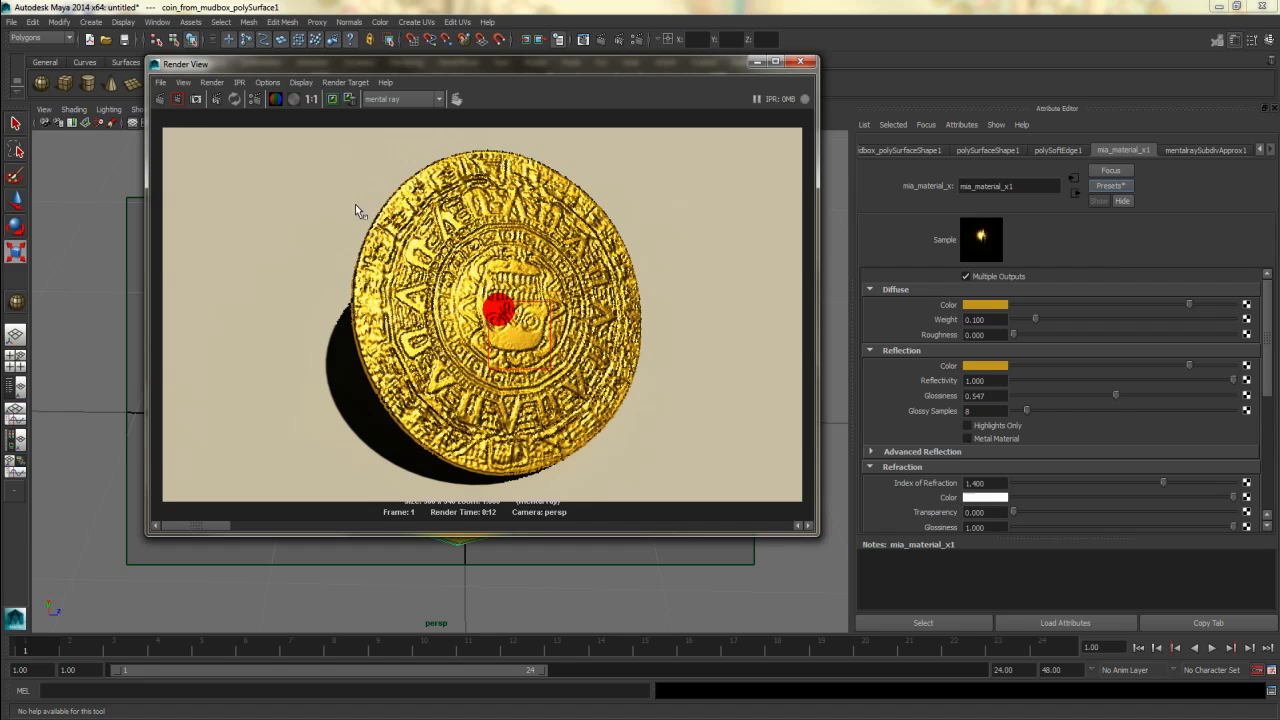
left_click(177, 99)
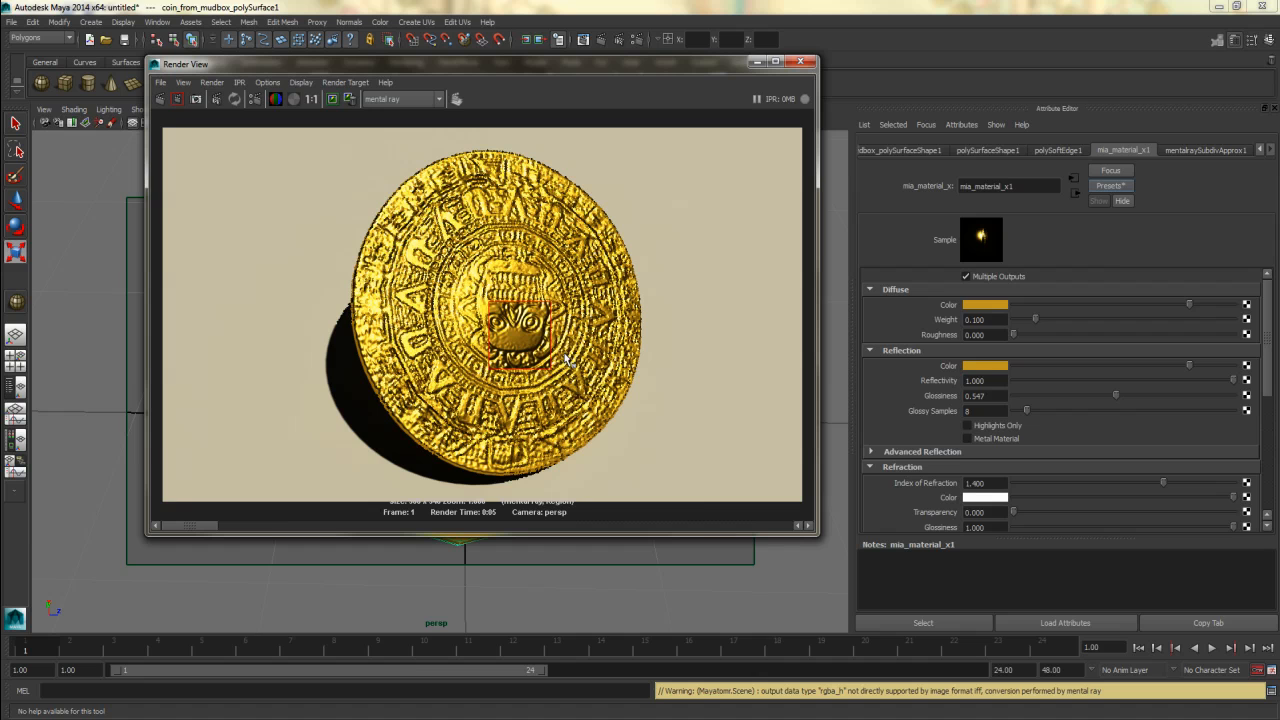
Step: Close the Render View, duplicate the coin, and move the copy to the left behind the original with a slight rotation
left_click(800, 62)
scroll(444, 393, "down", 2)
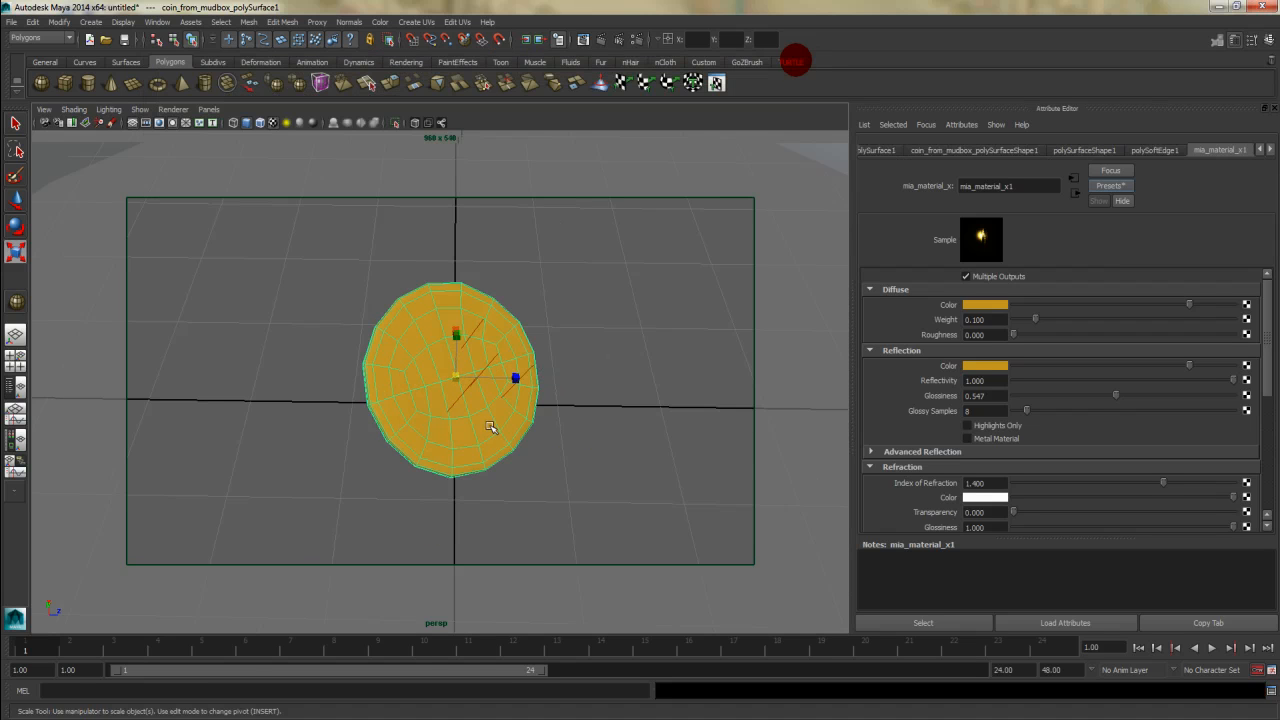
key("ctrl+d")
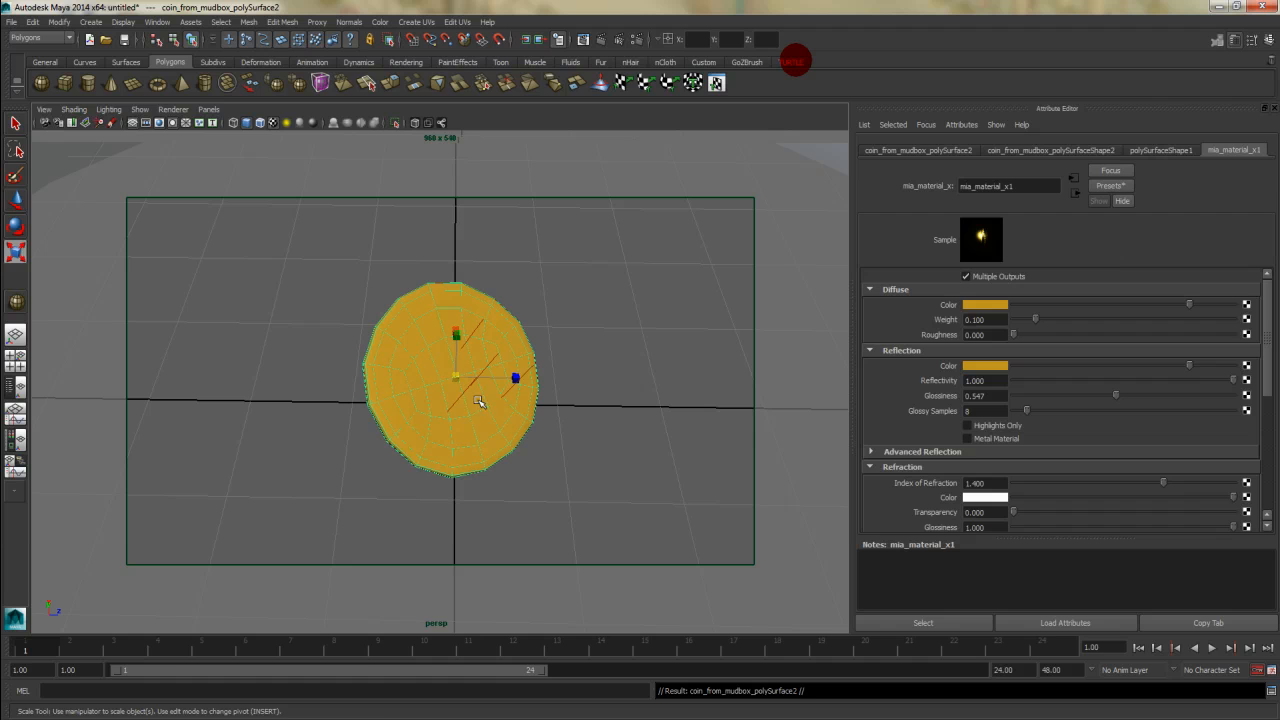
key("w")
left_click_drag(457, 375, 323, 354)
key("e")
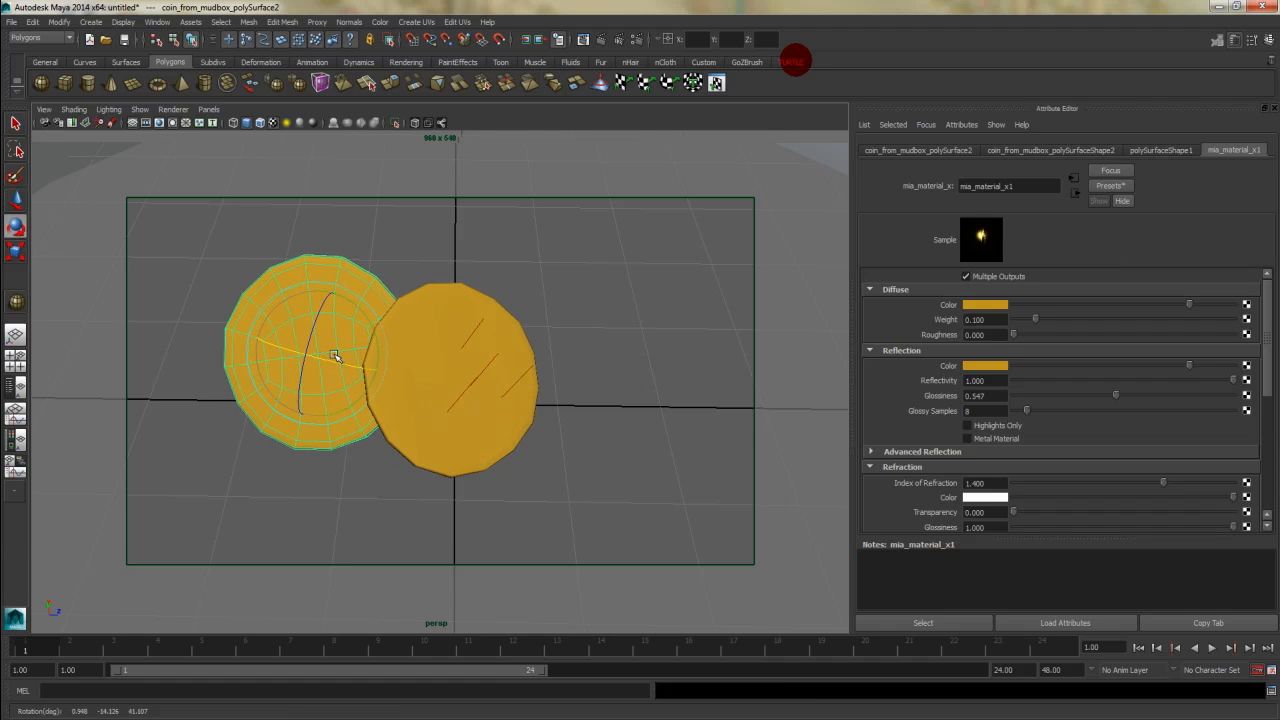
Step: Nudge the original coin slightly, duplicate it, and move the copy to its right side, rotated at an angle
left_click(443, 370)
key("w")
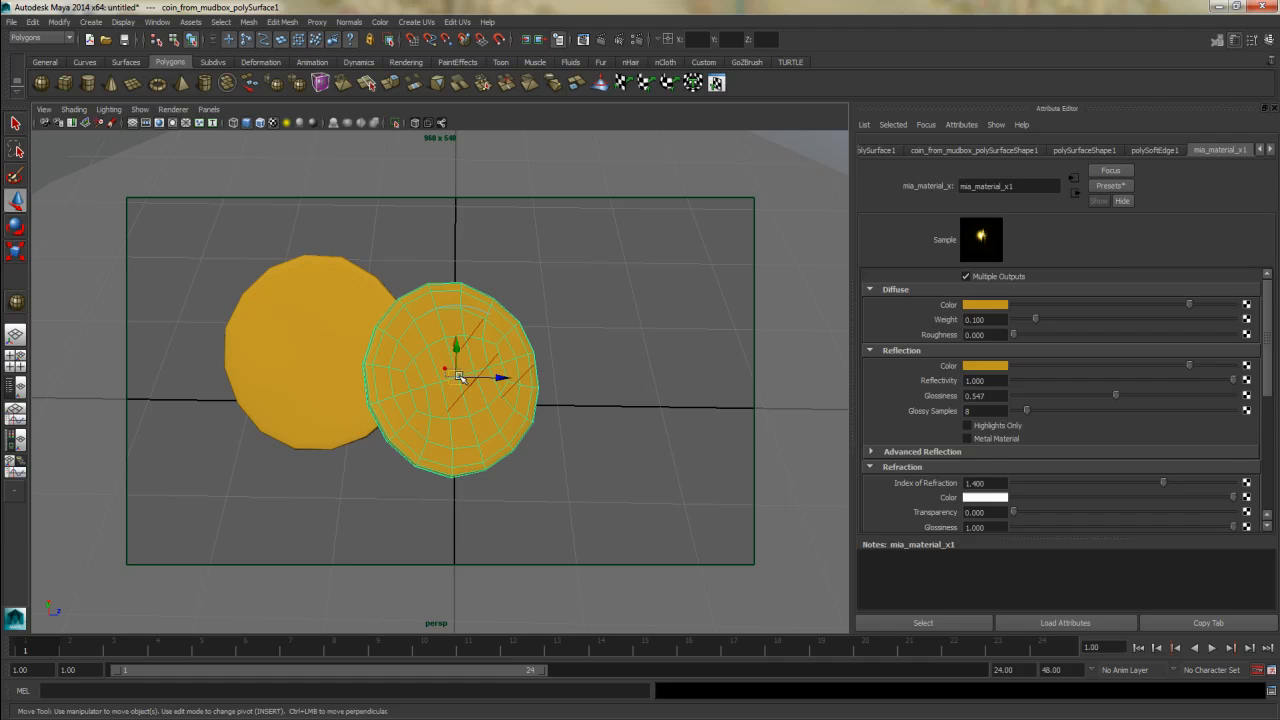
left_click(462, 383)
left_click(437, 376)
key("ctrl+d")
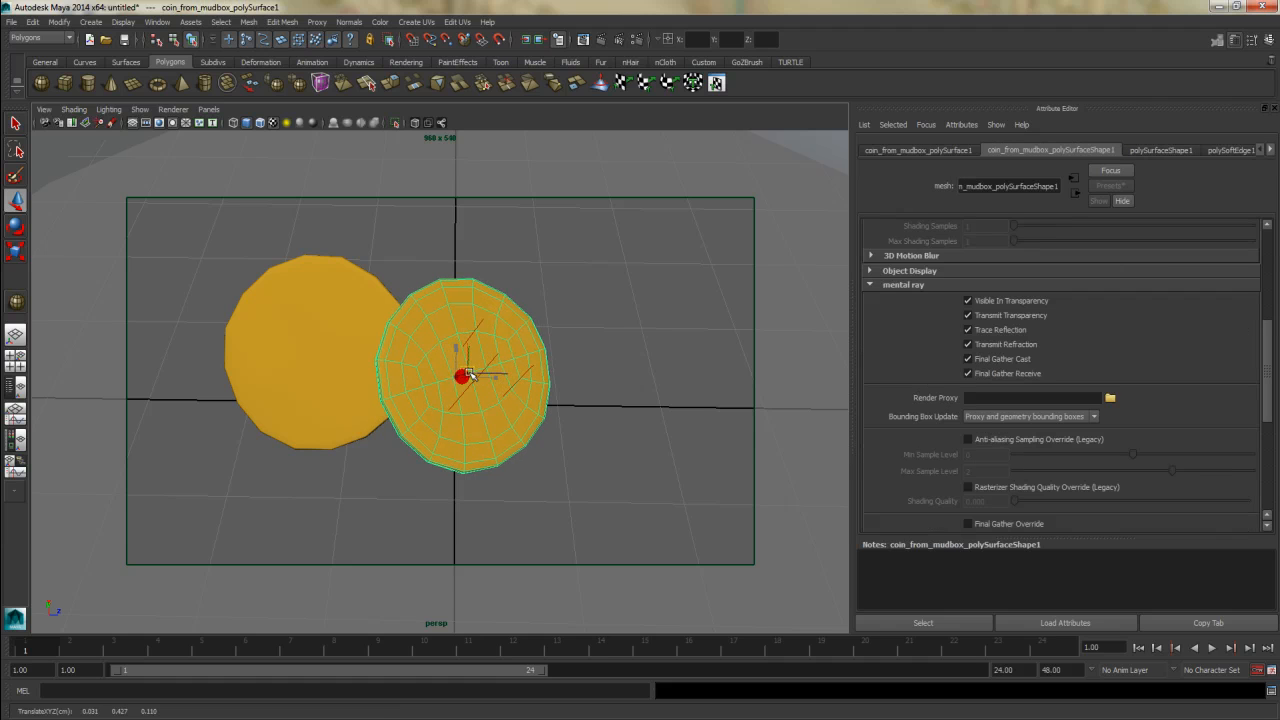
left_click_drag(456, 377, 592, 347)
key("e")
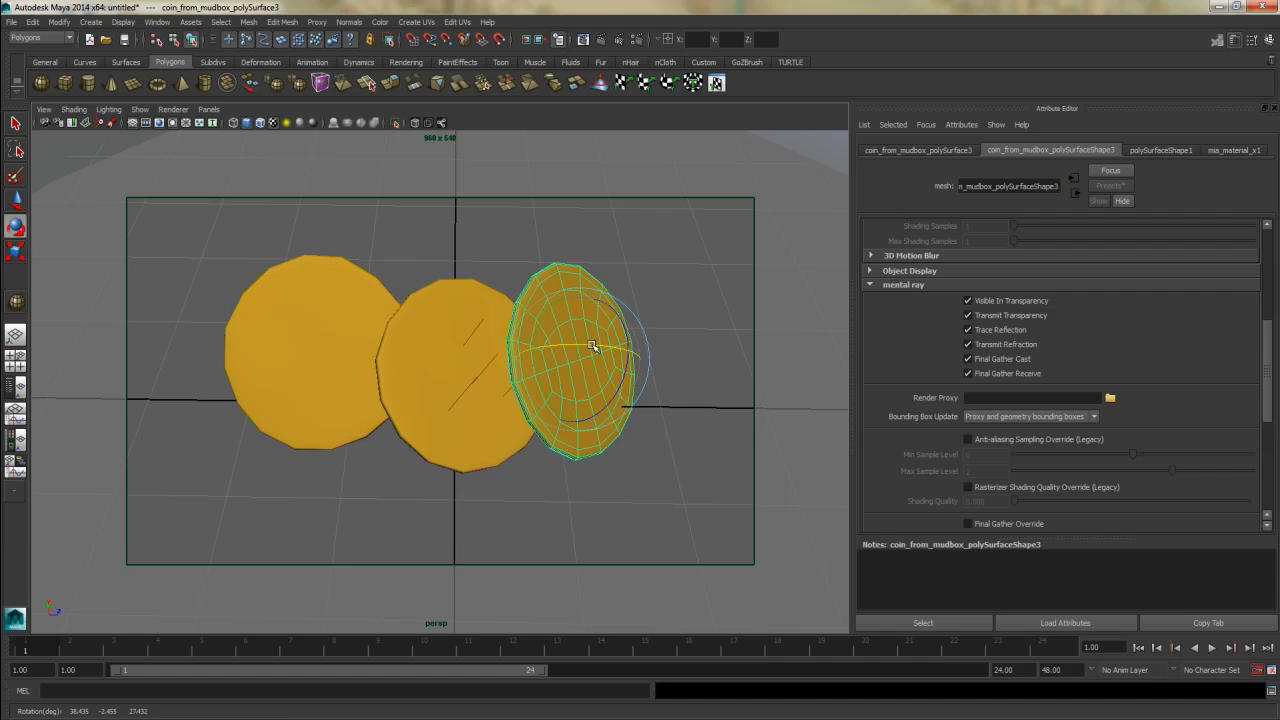
Step: Duplicate the middle coin, tilt the copy, and place it in front of the other three coins
left_click(443, 329)
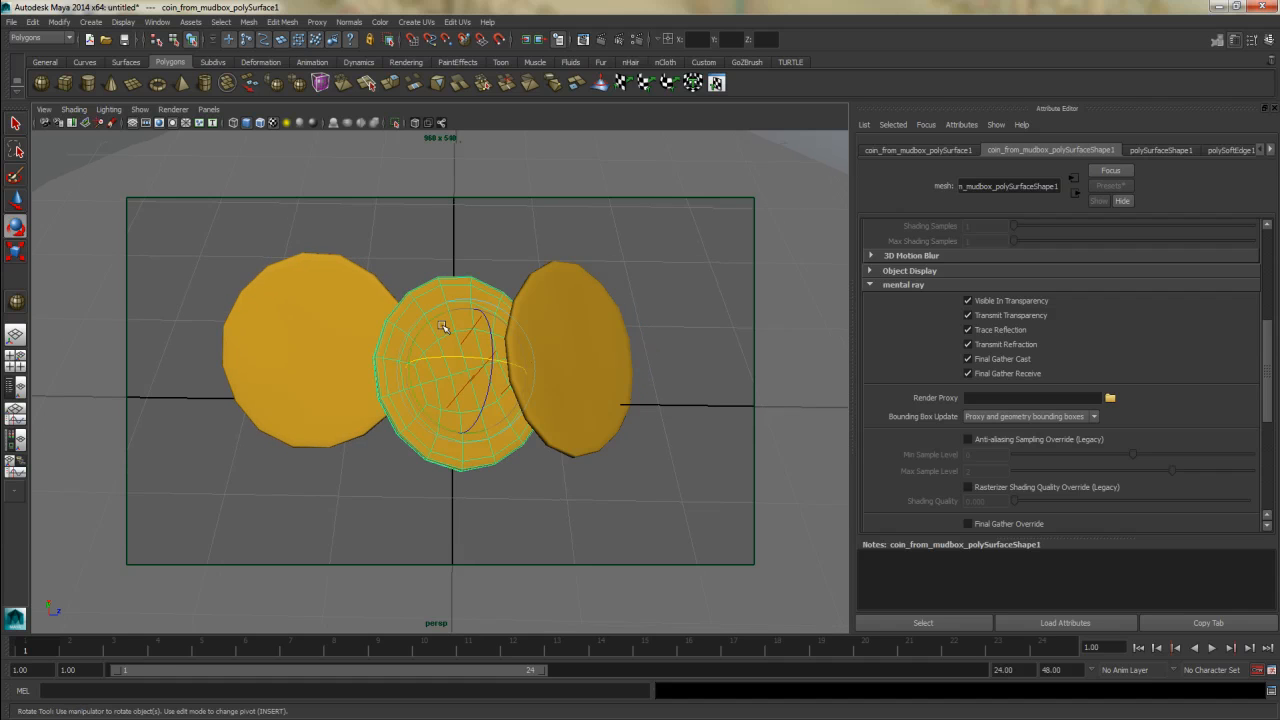
key("ctrl+d")
left_click_drag(484, 362, 470, 395)
key("w")
left_click_drag(466, 345, 478, 510)
left_click(492, 445)
left_click_drag(492, 445, 531, 434)
key("e")
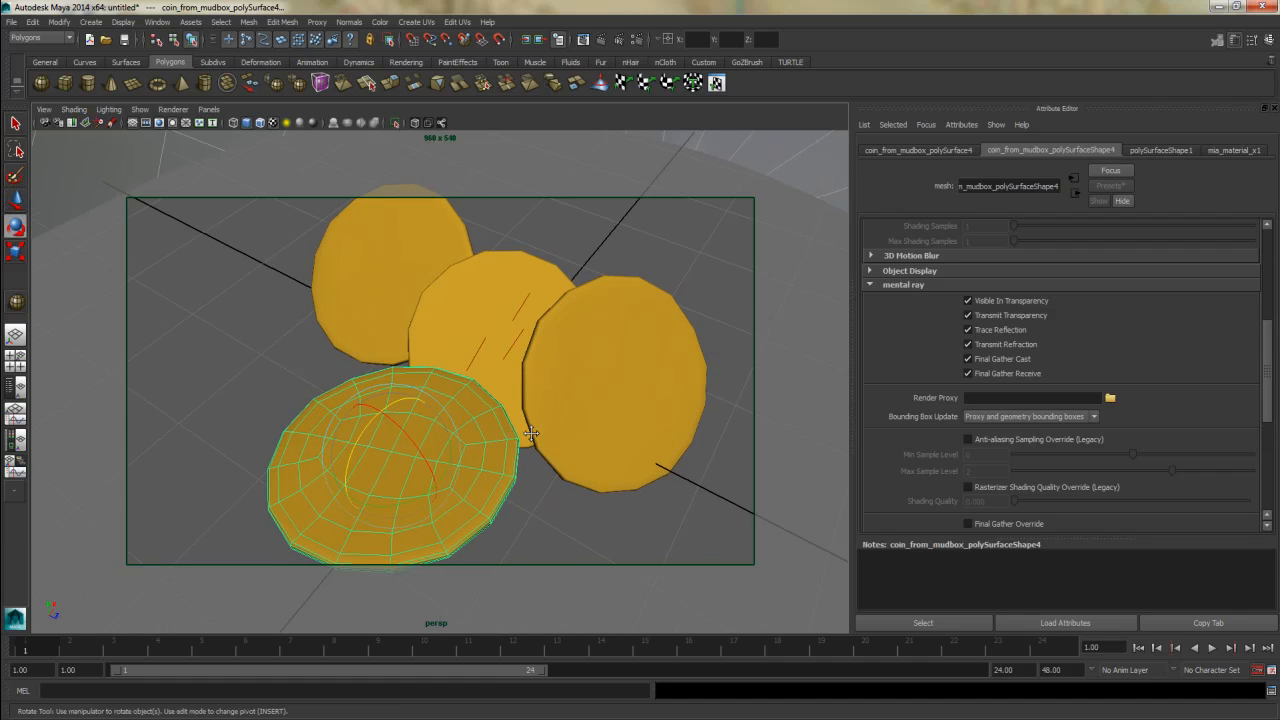
middle_click_drag(531, 434, 496, 447, "alt")
middle_click_drag(484, 359, 505, 333, "alt")
right_click_drag(505, 333, 467, 347, "alt")
left_click_drag(465, 346, 529, 359, "alt")
scroll(527, 362, "up", 2)
middle_click_drag(518, 366, 530, 364, "alt")
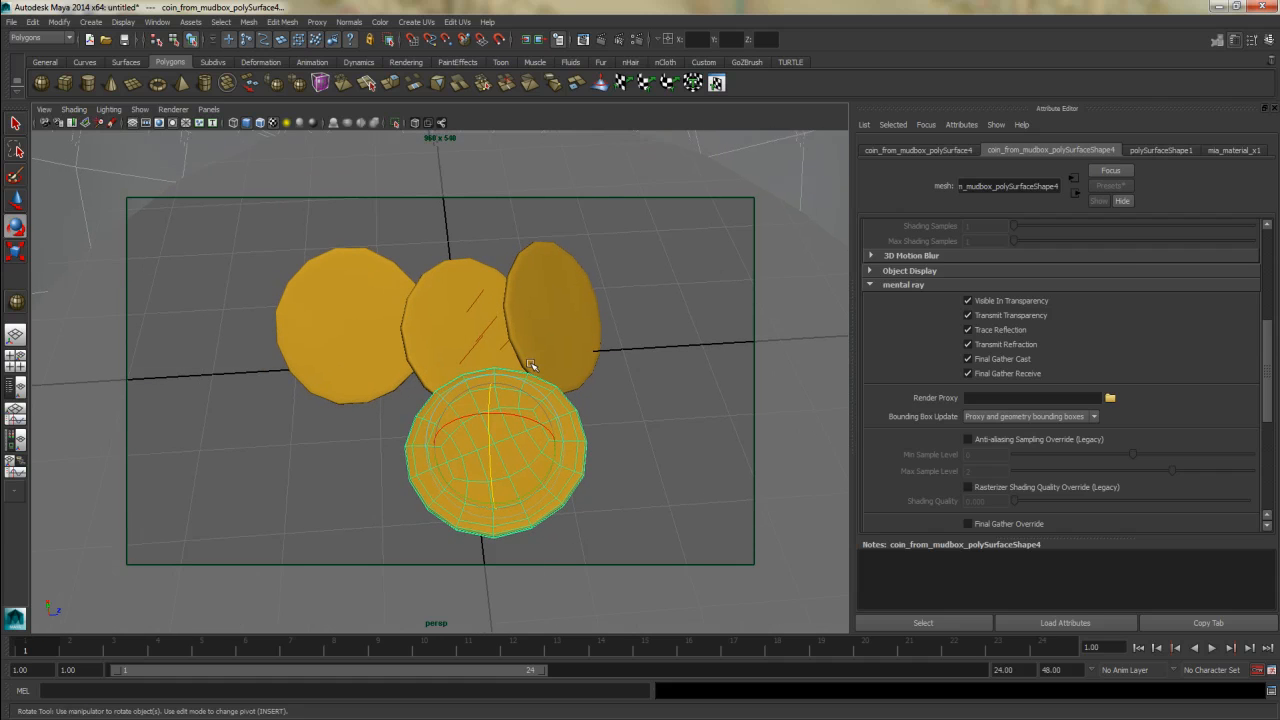
left_click(546, 418)
key("z")
Step: Select all four coins and open the mental ray Approximation Editor
left_click(571, 317)
left_click(444, 288, "shift")
left_click(351, 300, "shift")
left_click(462, 420, "shift")
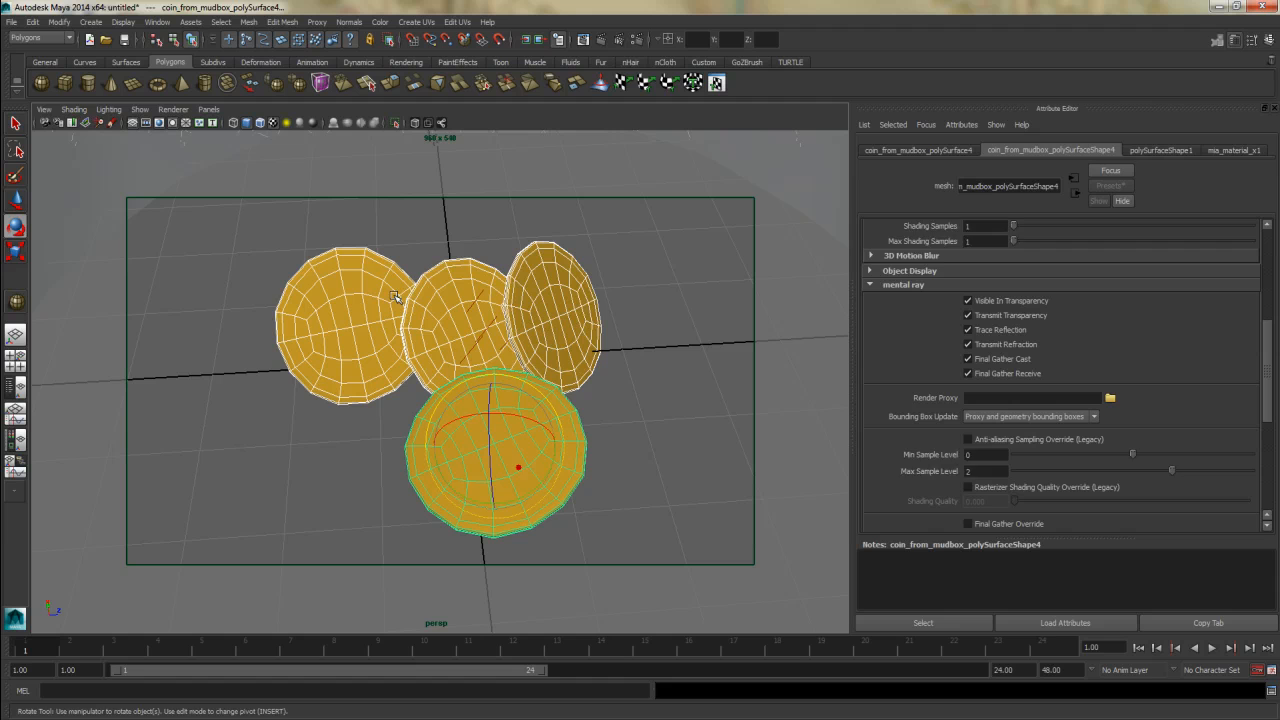
left_click(158, 21)
mouse_move(190, 22)
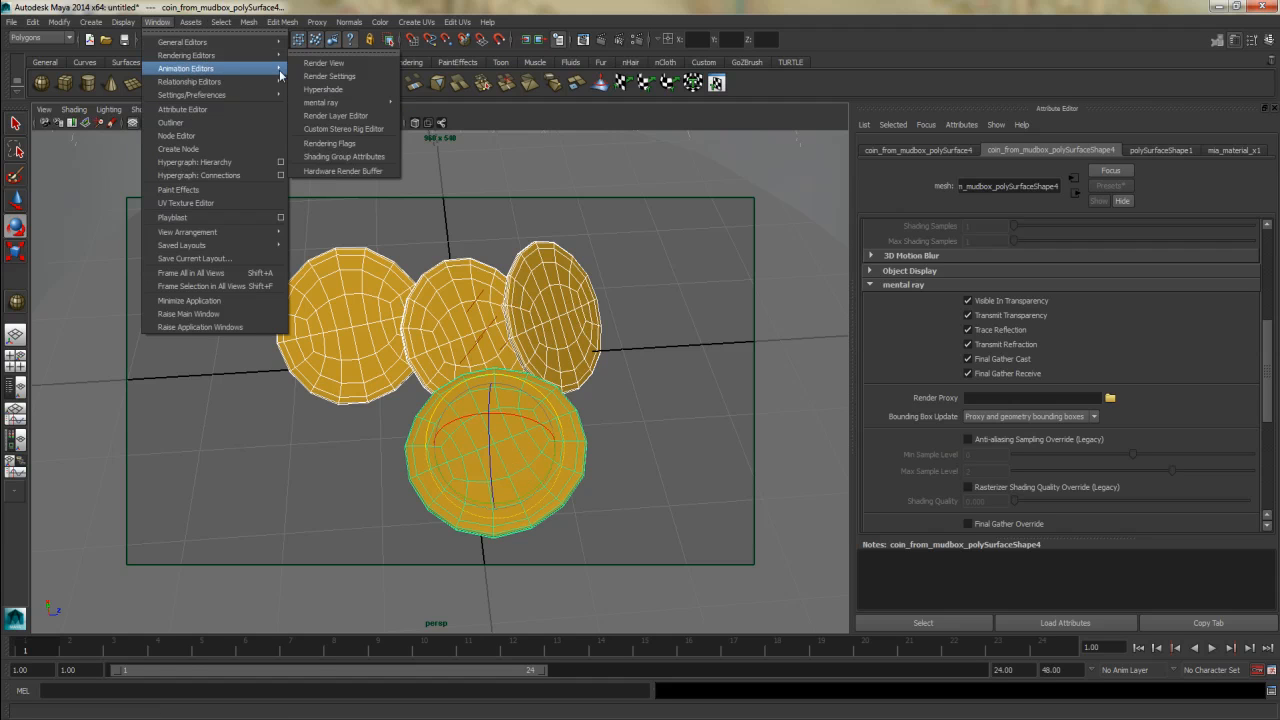
mouse_move(281, 75)
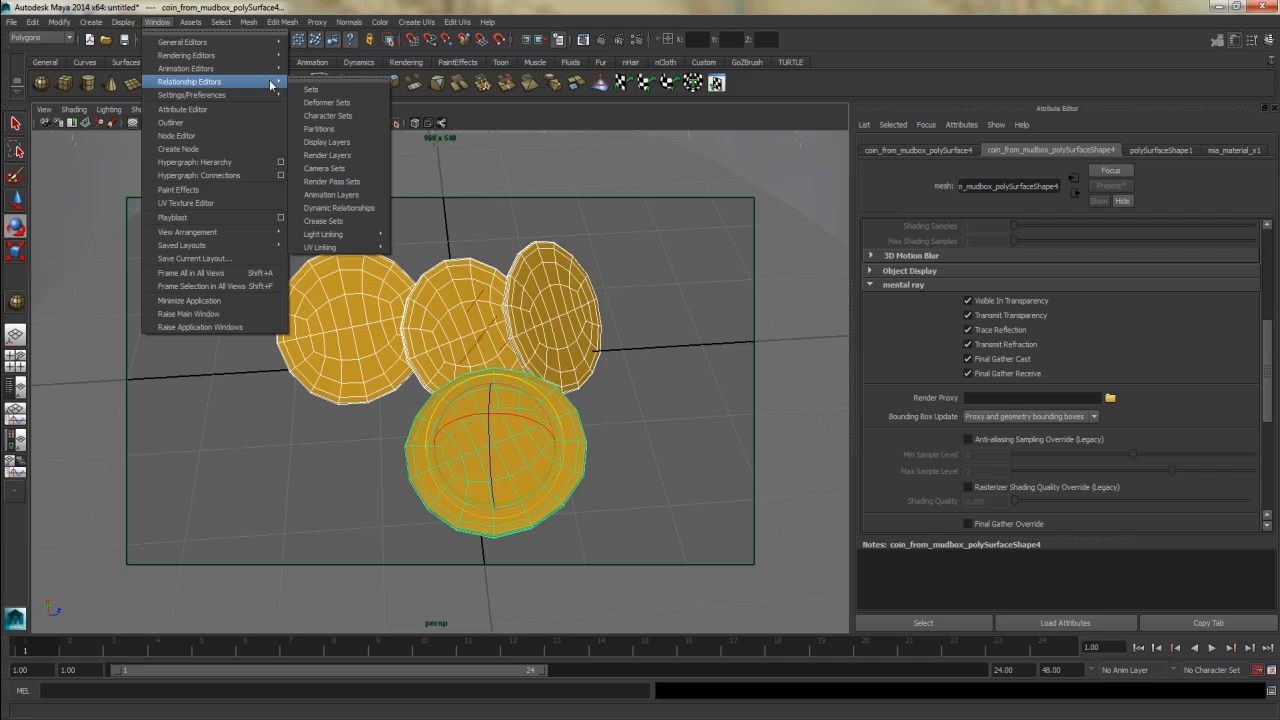
mouse_move(250, 55)
mouse_move(383, 104)
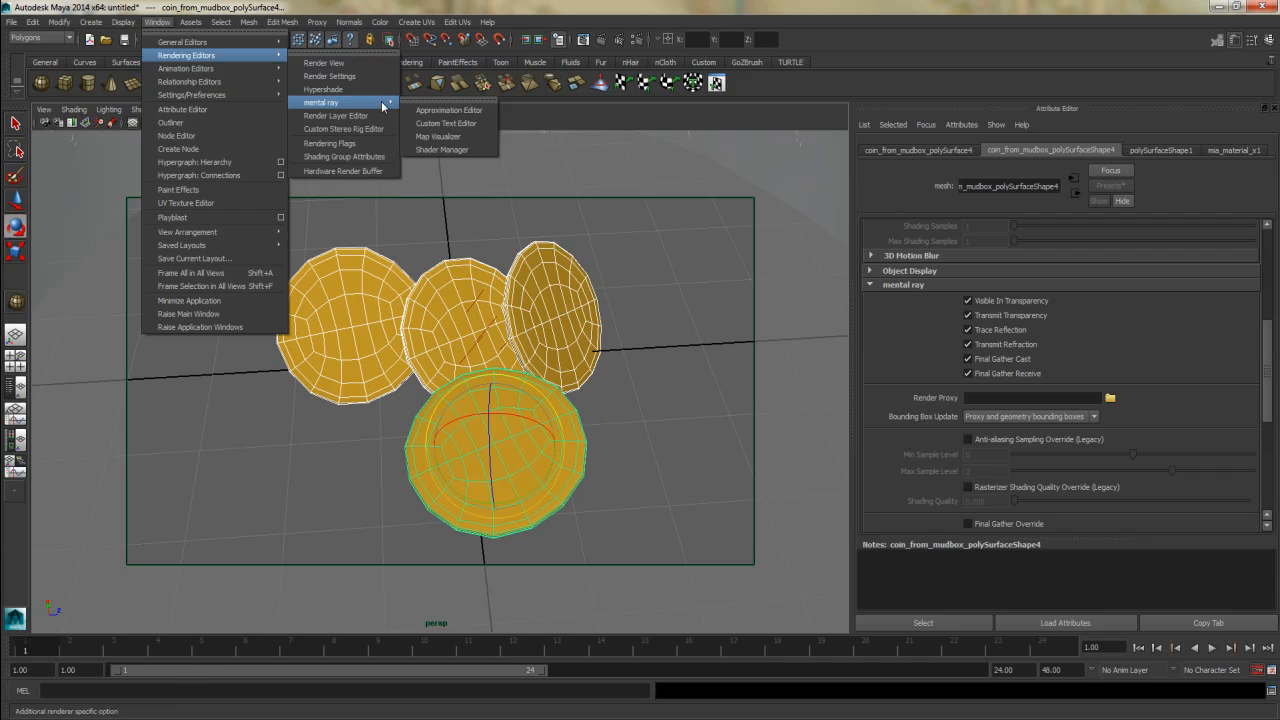
left_click(420, 111)
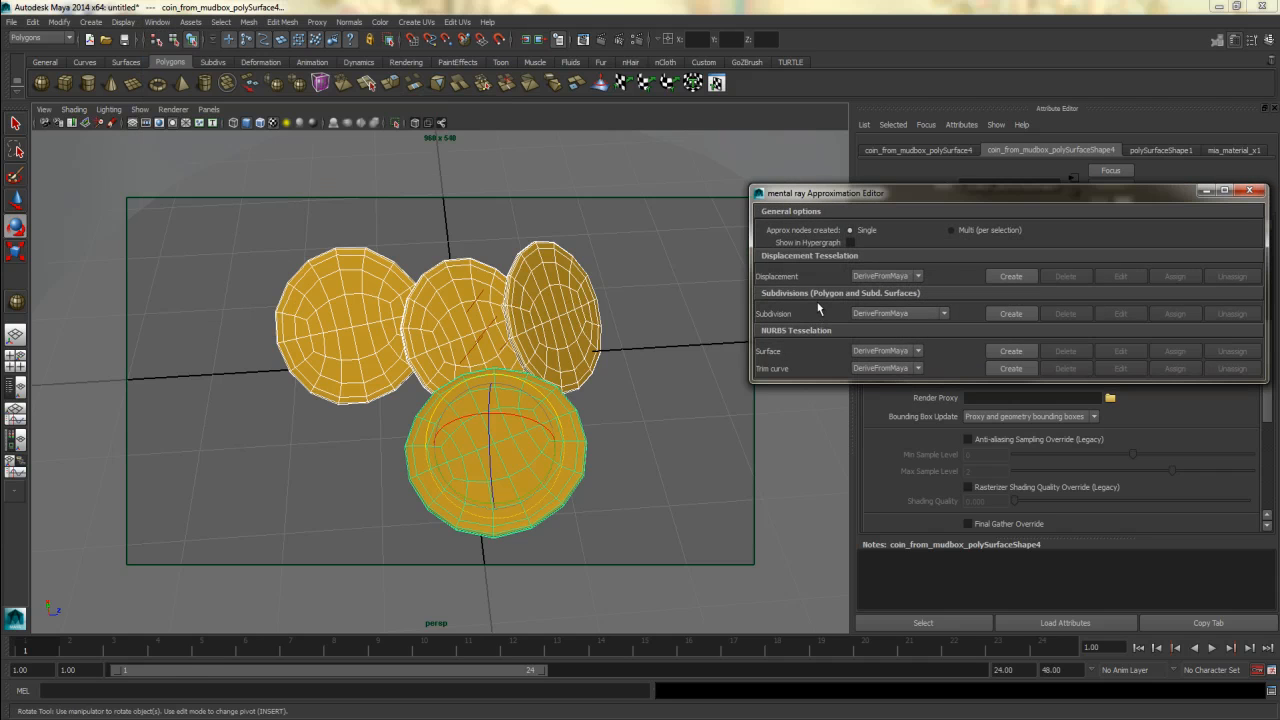
left_click_drag(841, 196, 778, 163)
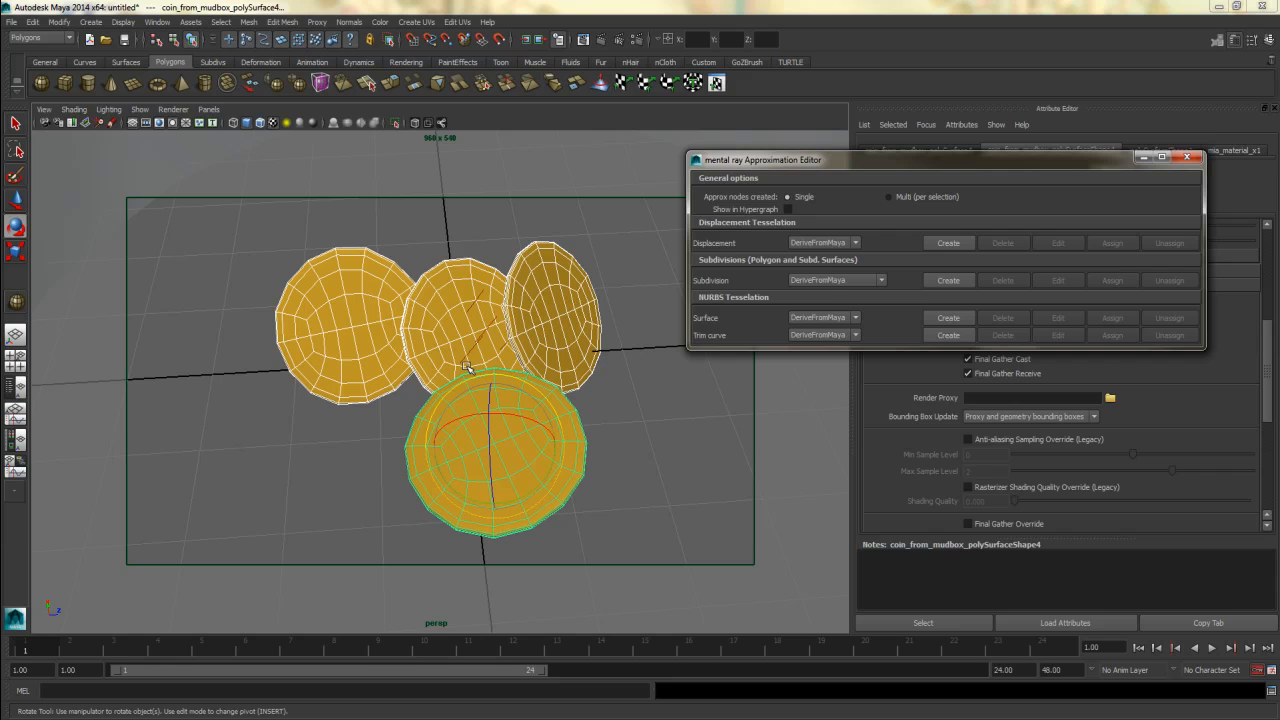
Step: Assign the existing mentalraySubdivApprox1 subdivision approximation to the selected coins and close the Approximation Editor
left_click(826, 281)
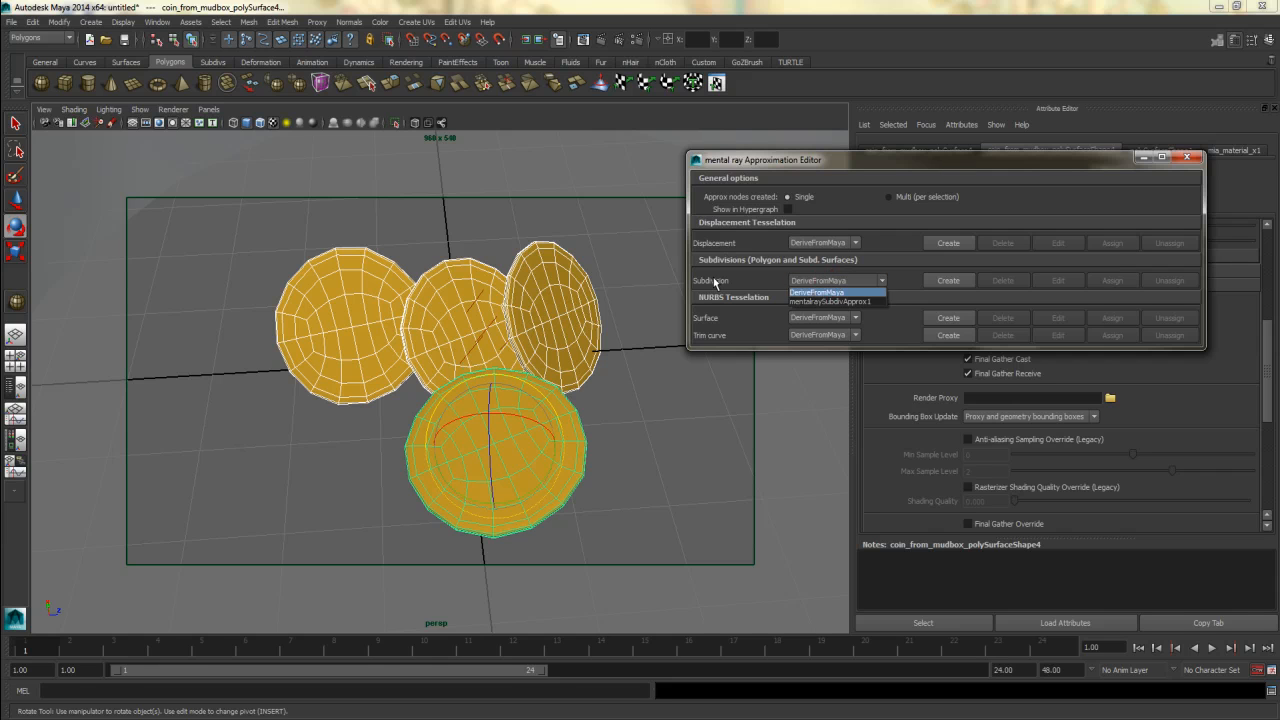
left_click(866, 302)
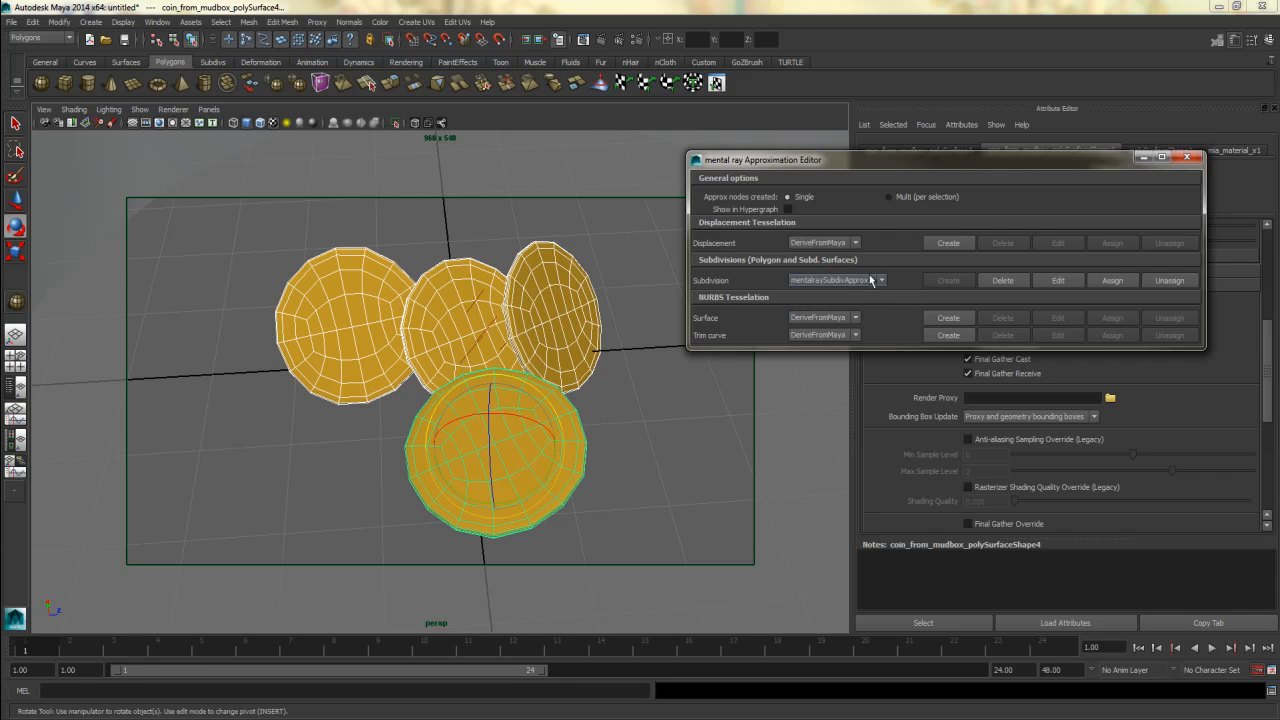
left_click(1107, 283)
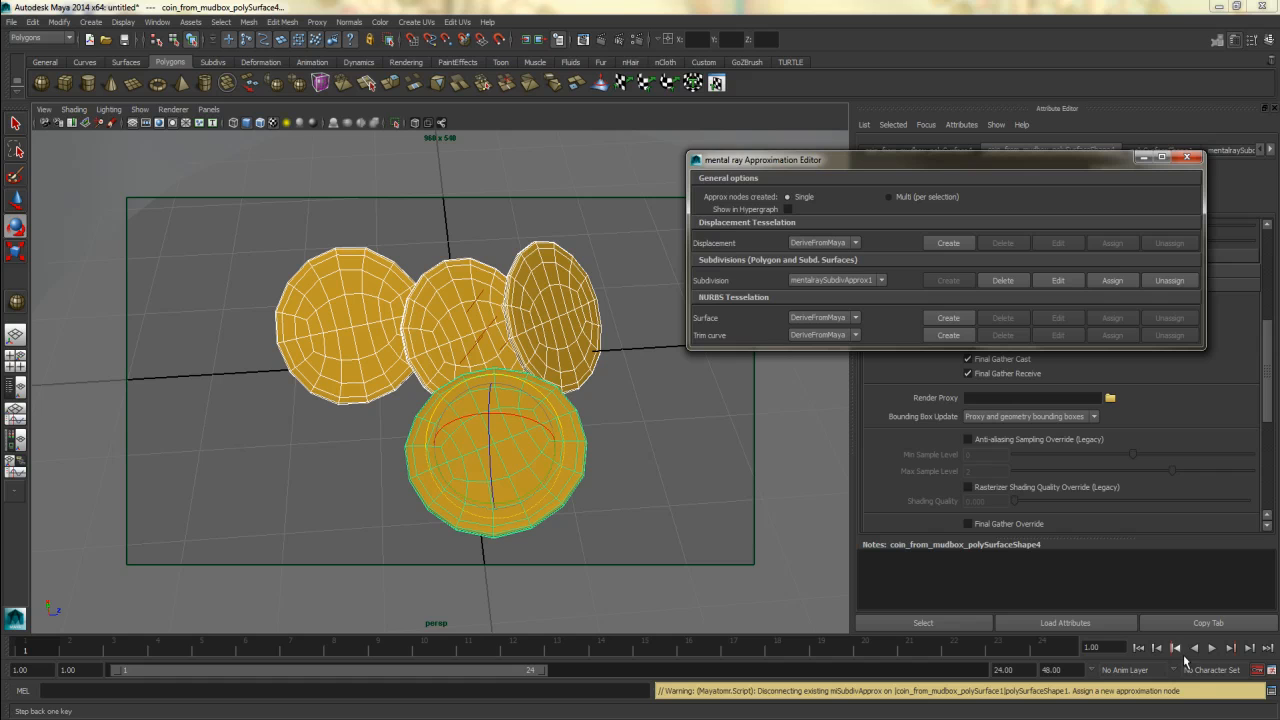
left_click(1189, 159)
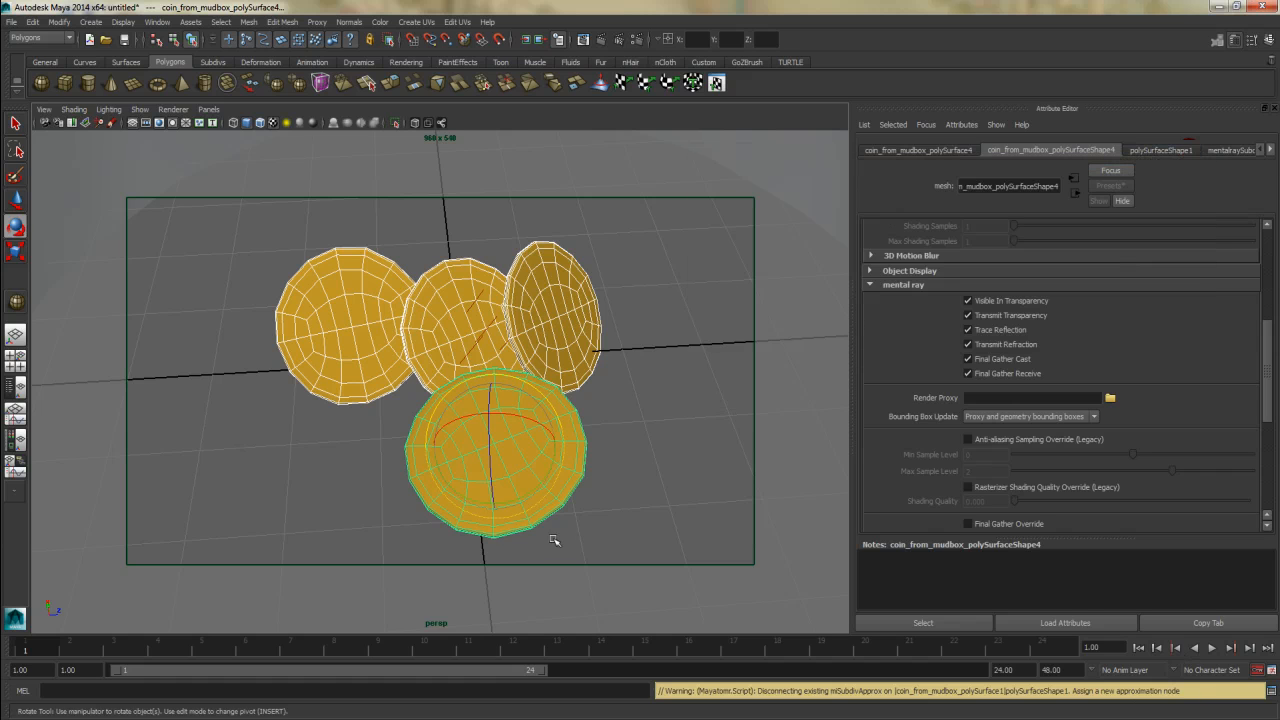
Step: Frame all four coins inside the resolution gate of the perspective view and render them in the Render View
left_click(444, 318)
right_click_drag(508, 294, 561, 294, "alt")
middle_click_drag(561, 294, 550, 296, "alt")
right_click_drag(550, 296, 528, 298, "alt")
left_click_drag(567, 292, 545, 294, "alt")
middle_click_drag(558, 297, 540, 298, "alt")
left_click_drag(539, 297, 512, 322, "alt")
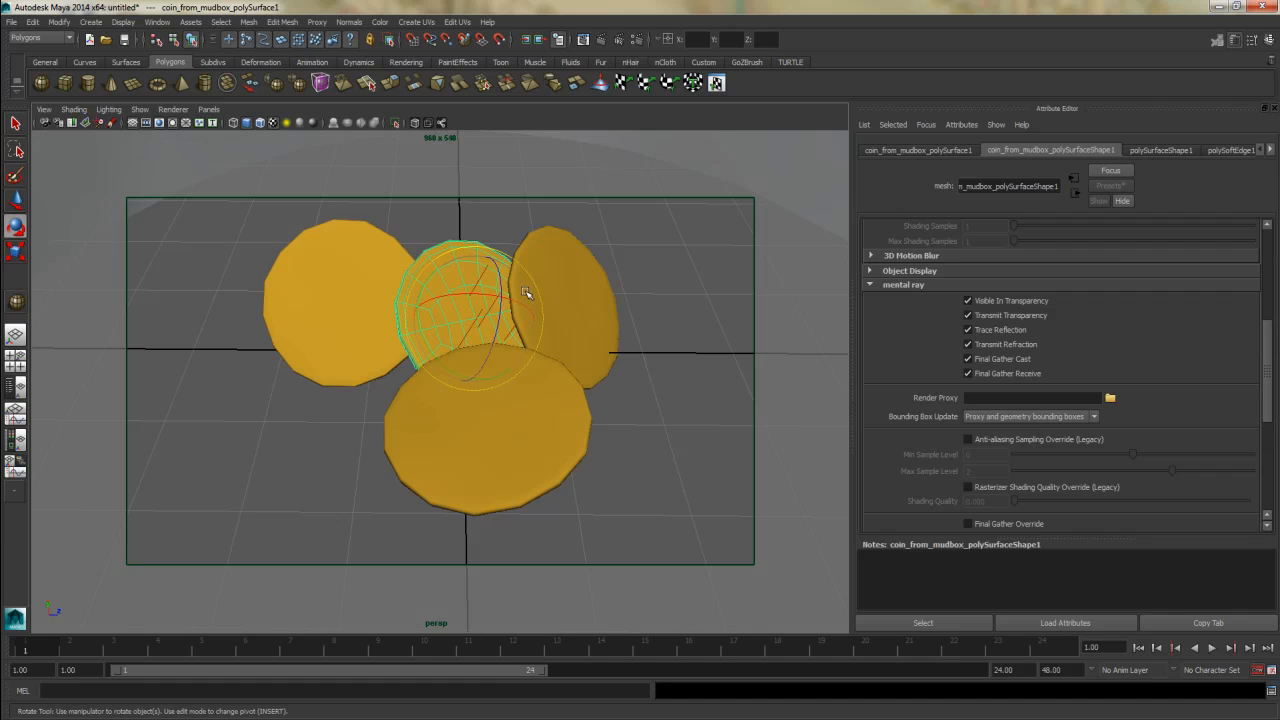
left_click_drag(510, 388, 556, 386, "alt")
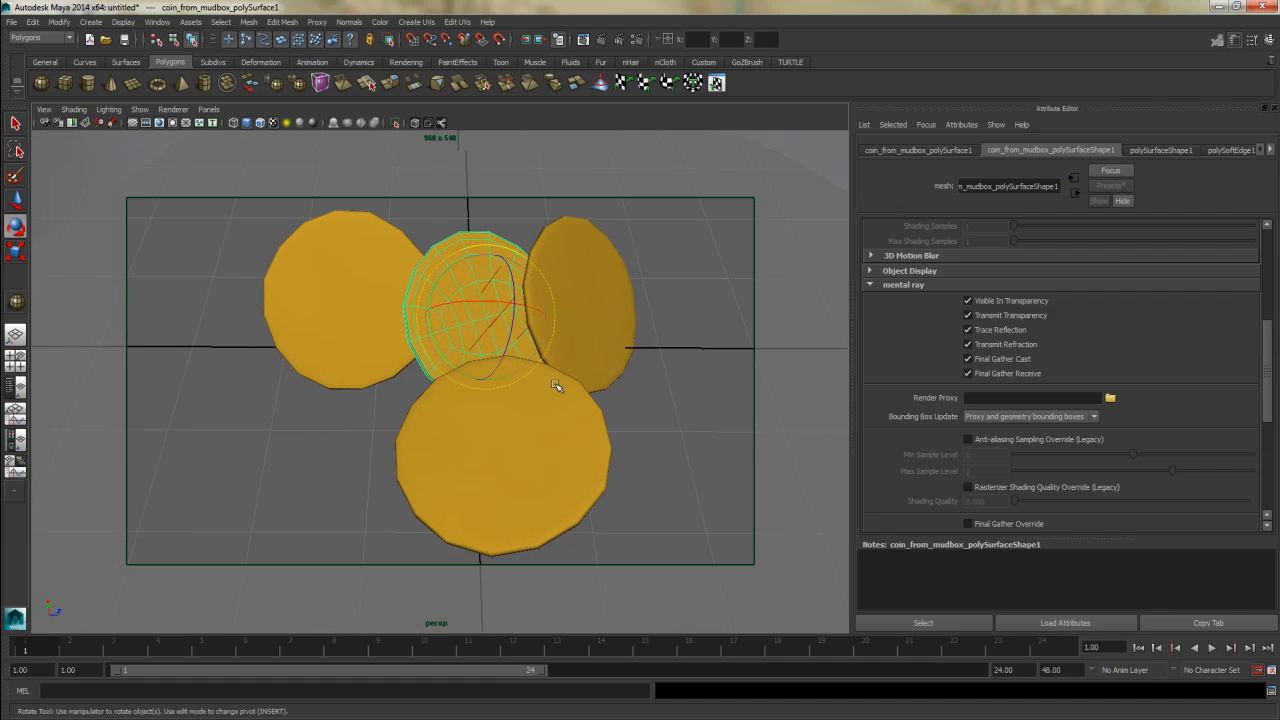
left_click(583, 40)
left_click_drag(558, 136, 650, 59)
left_click(467, 93)
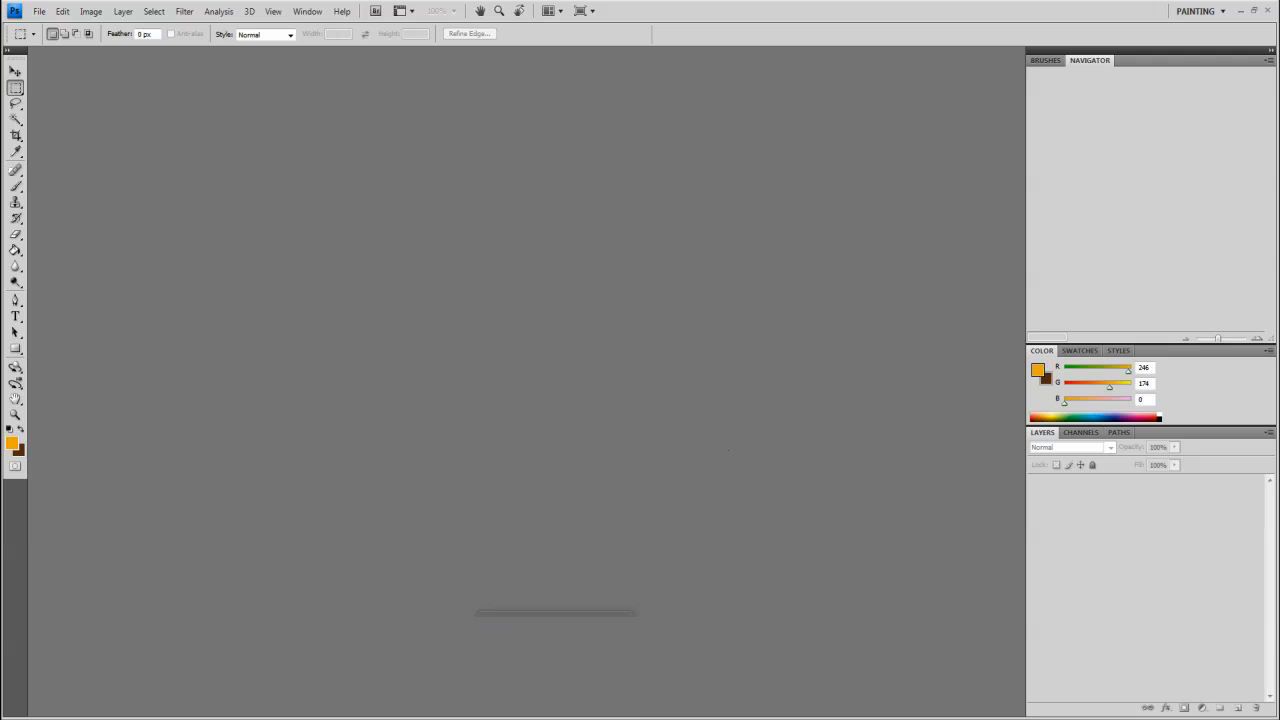
Step: Switch from Photoshop to the Maya window with the empty scene
mouse_move(270, 717)
left_click(322, 678)
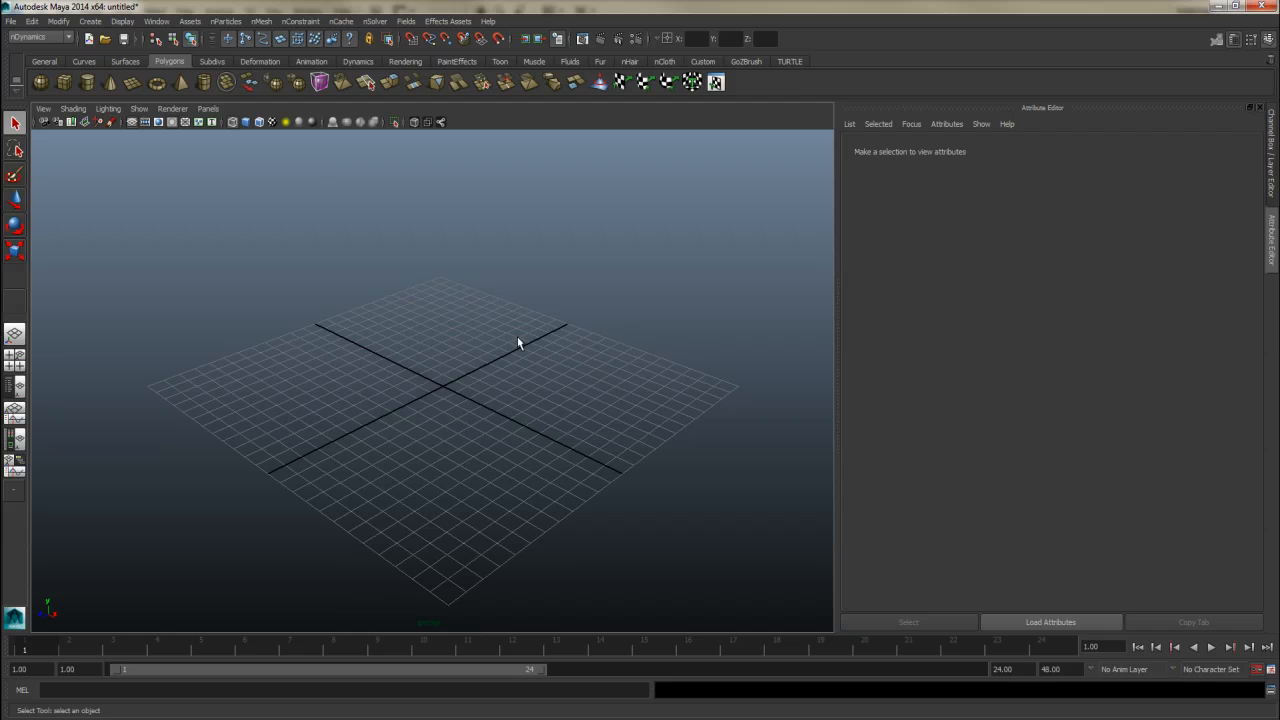